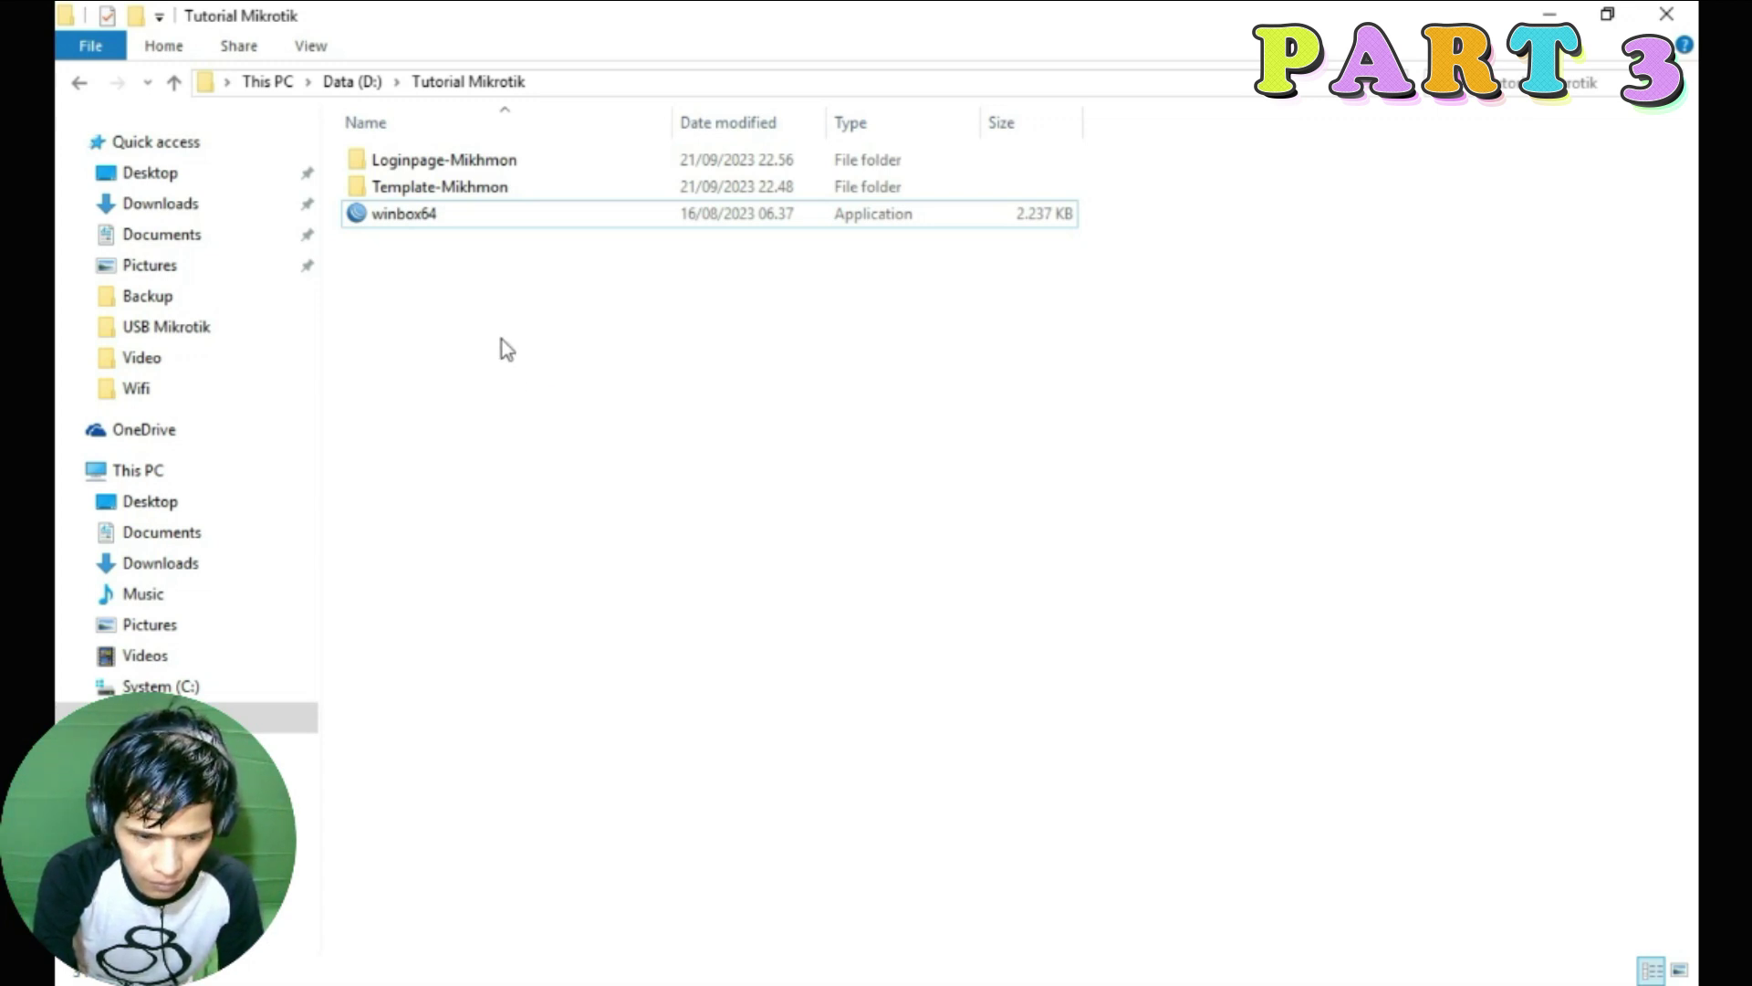
Launch WinBox, connect to the router at 10.10.10.1, and close the auto-opened Queue List
double_click(432, 220)
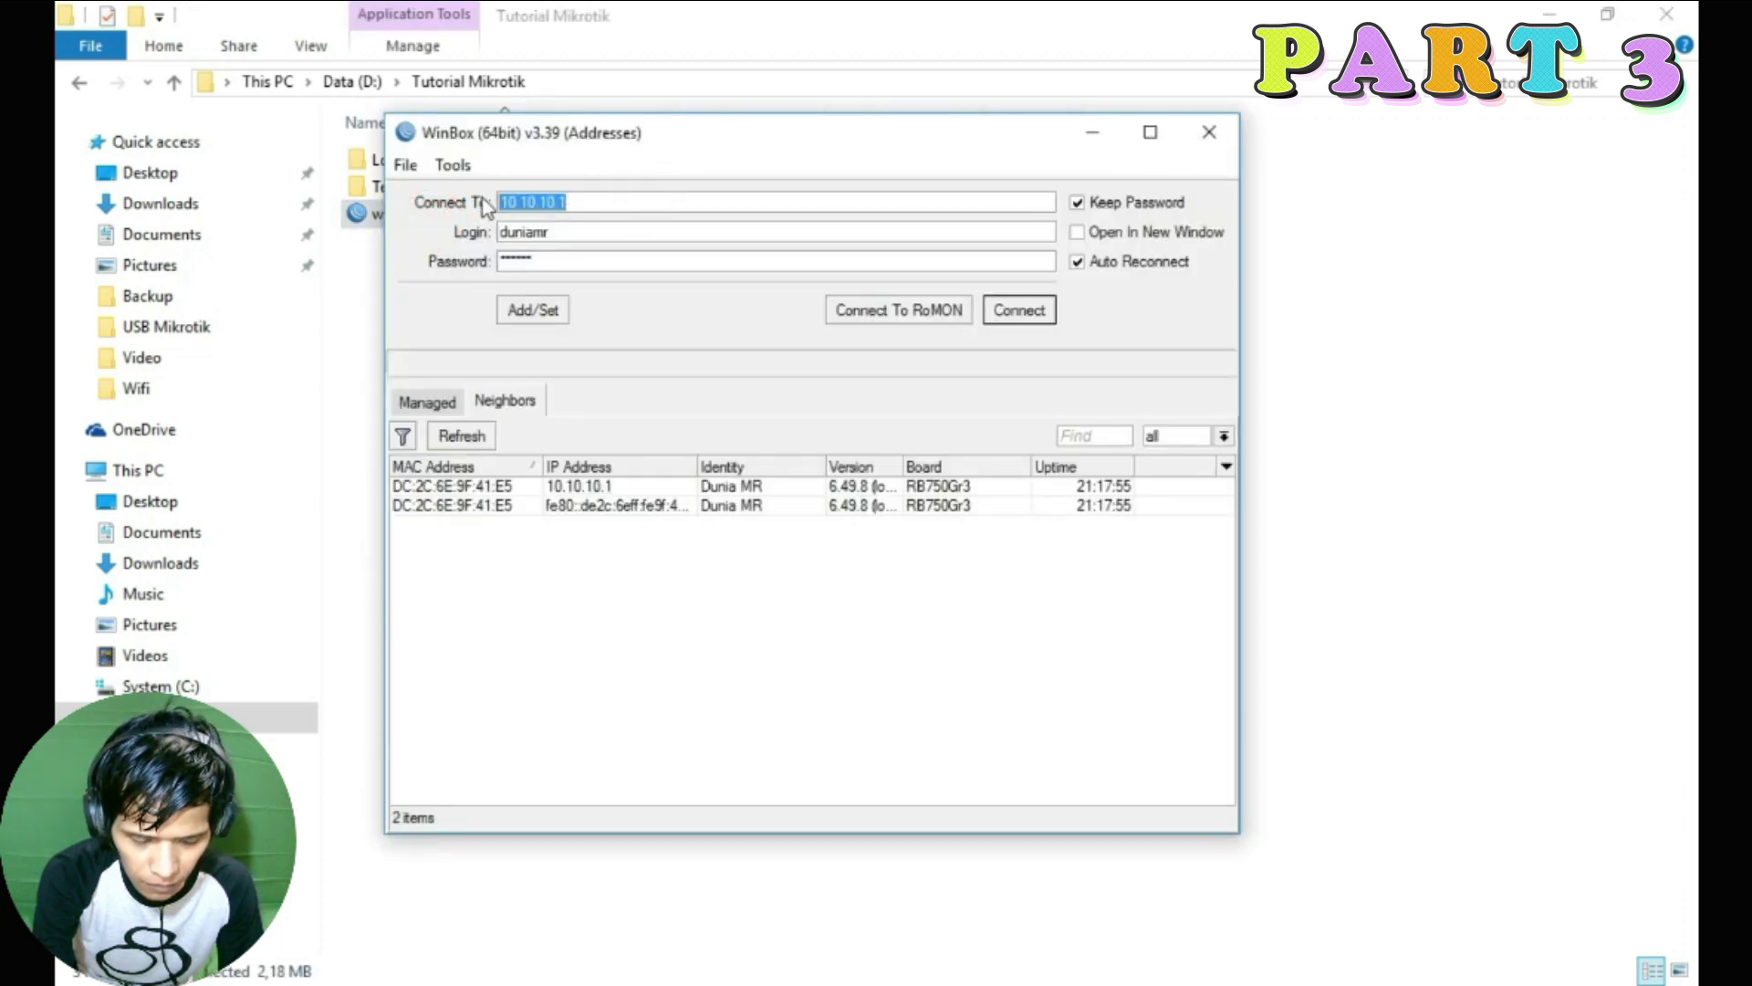
click(609, 487)
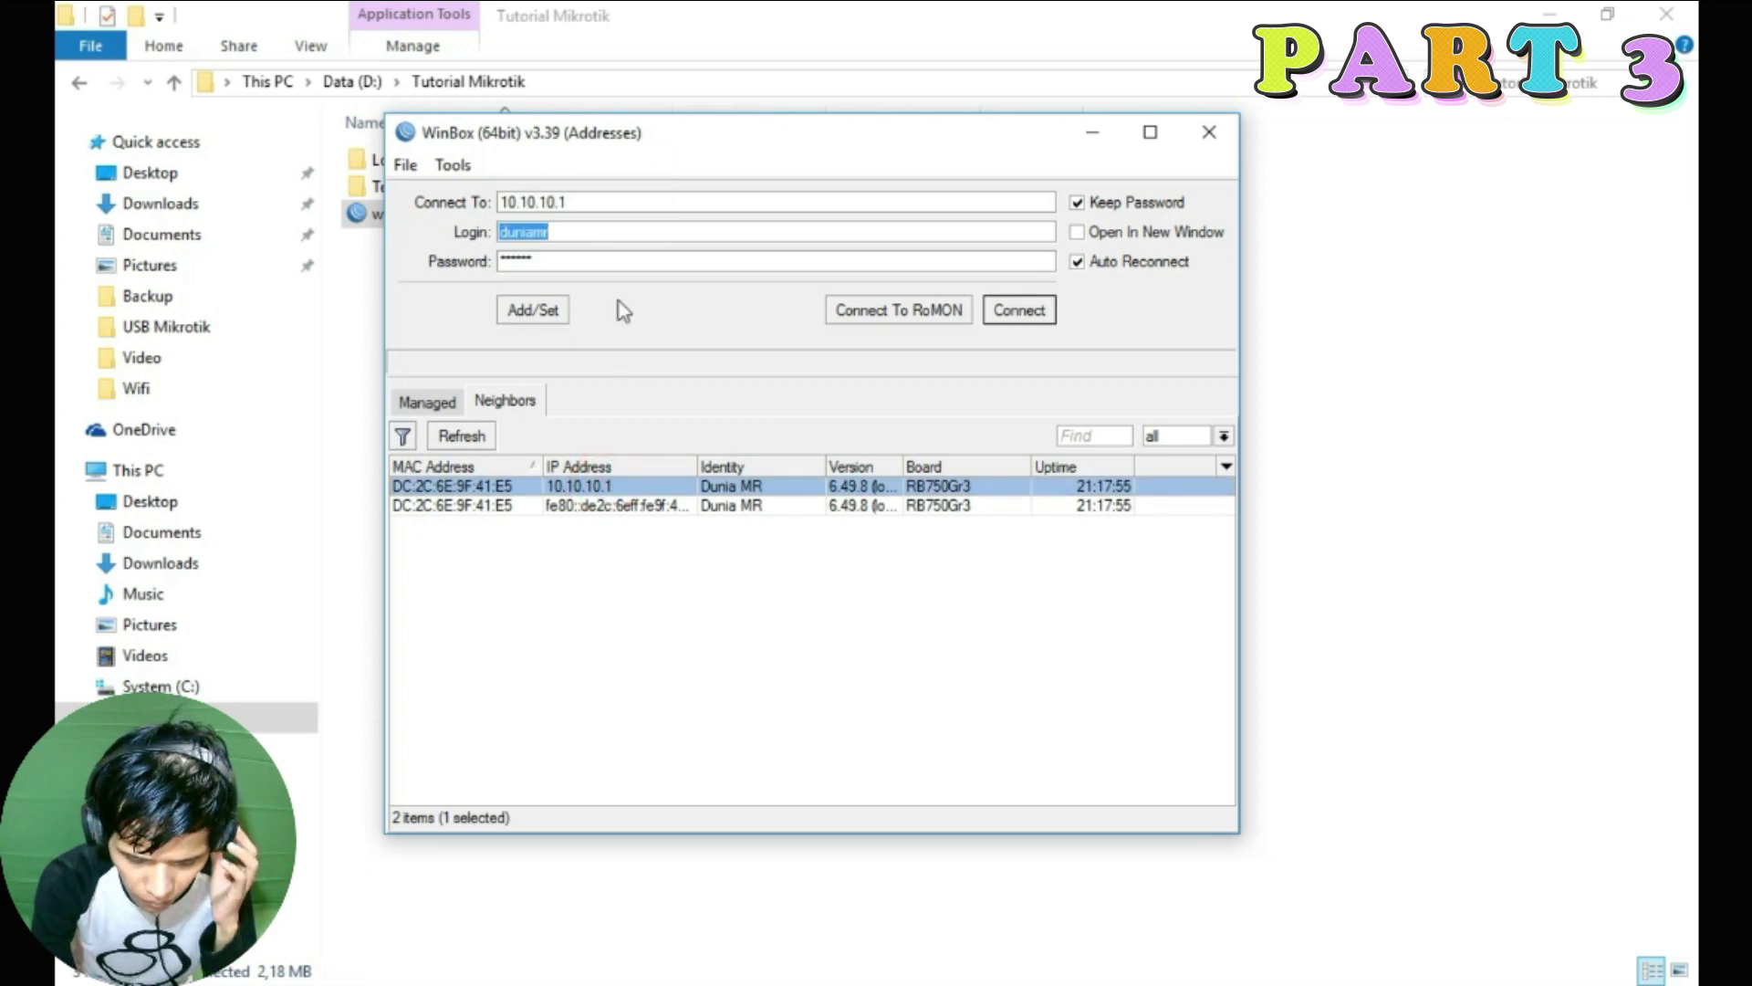
click(1045, 314)
click(1122, 250)
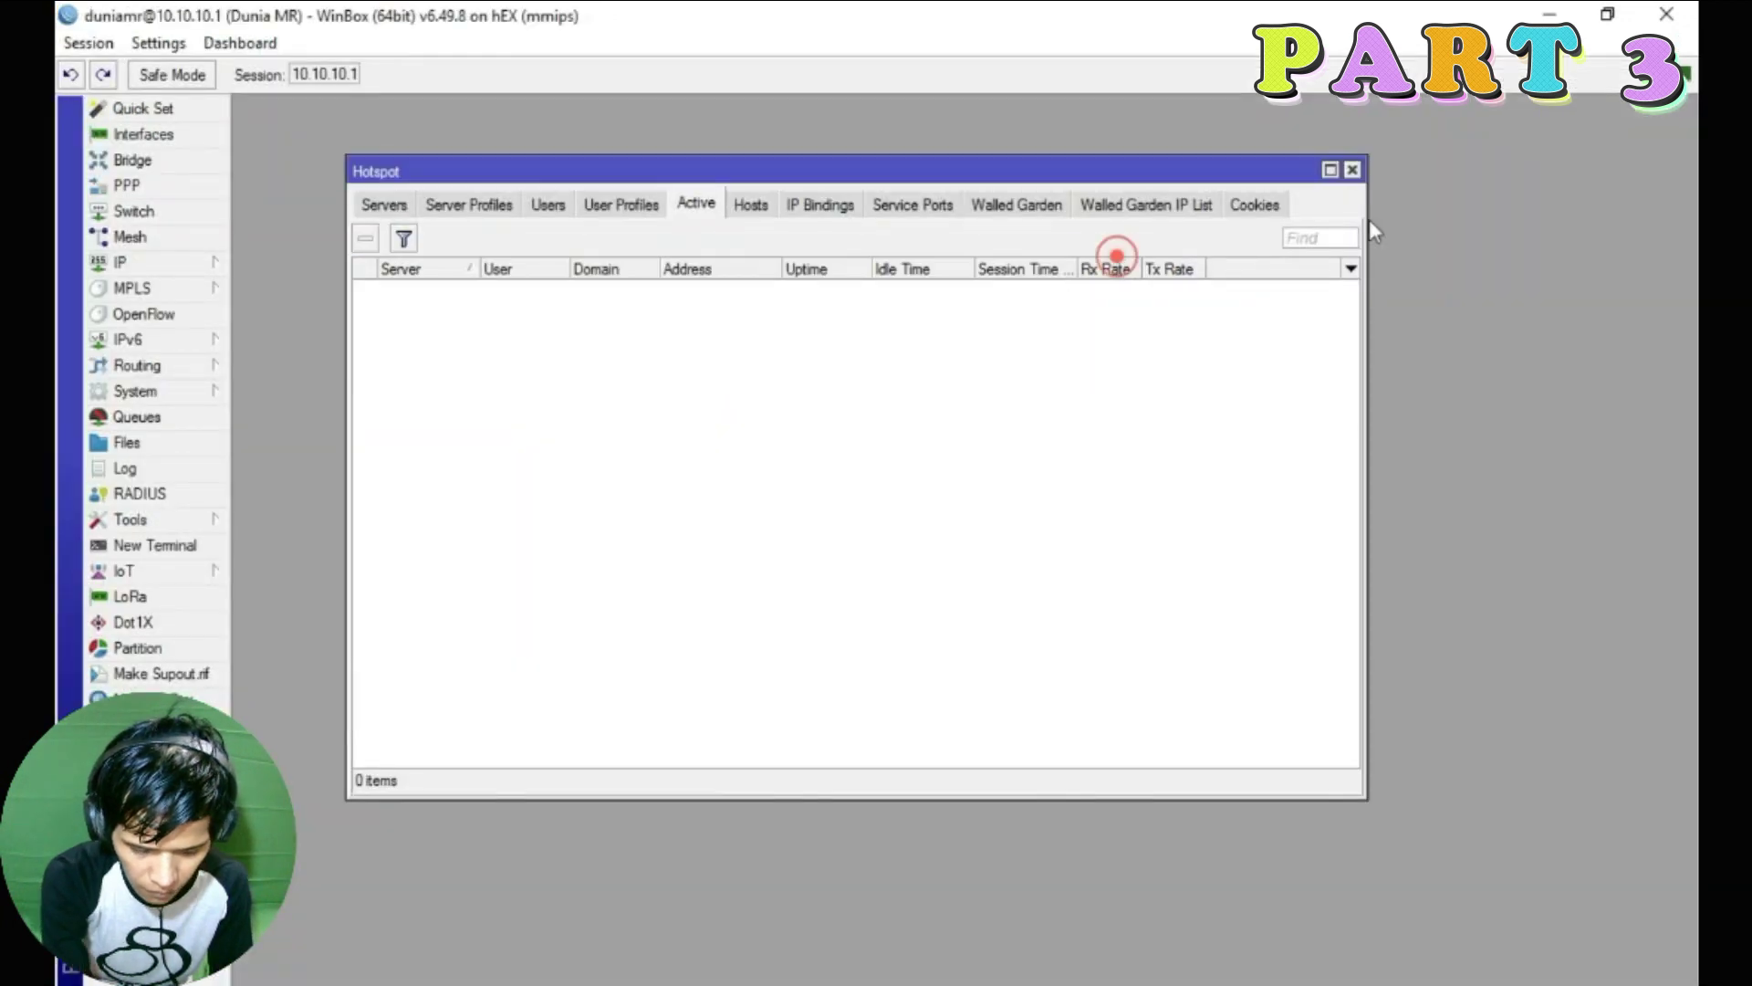
Close the Hotspot window and place the IP Addresses list at the top-left
click(1353, 171)
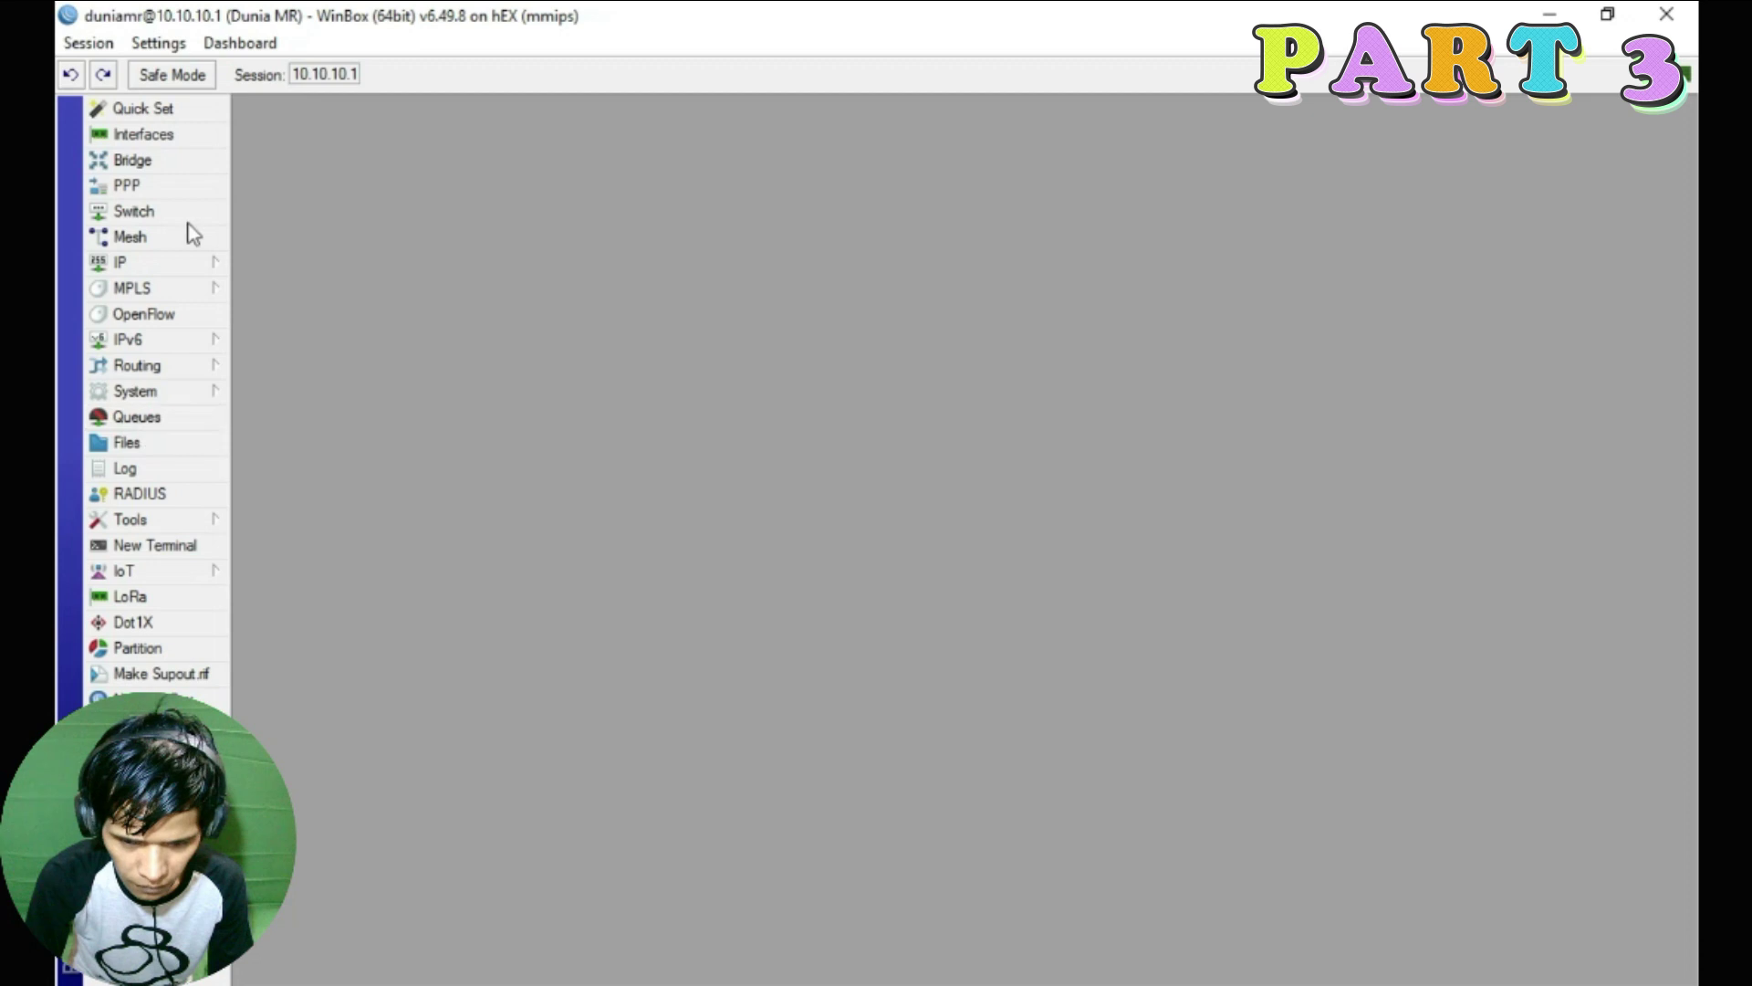
click(167, 263)
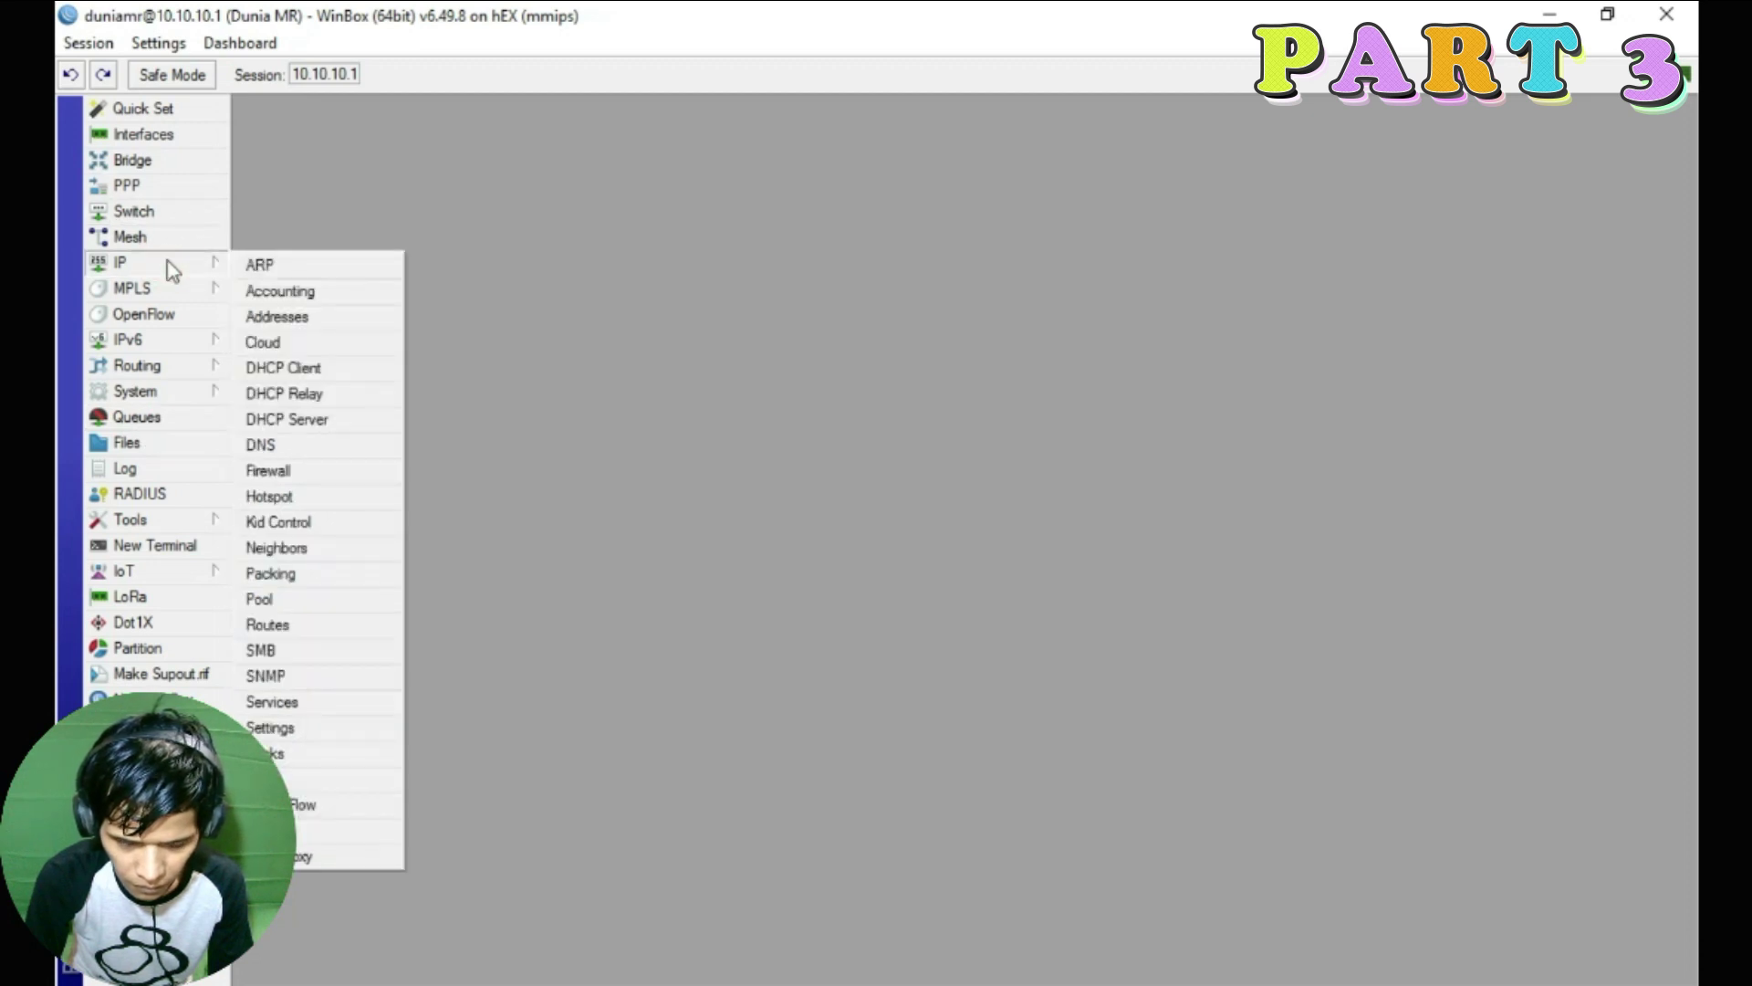
click(320, 316)
drag(899, 340, 384, 116)
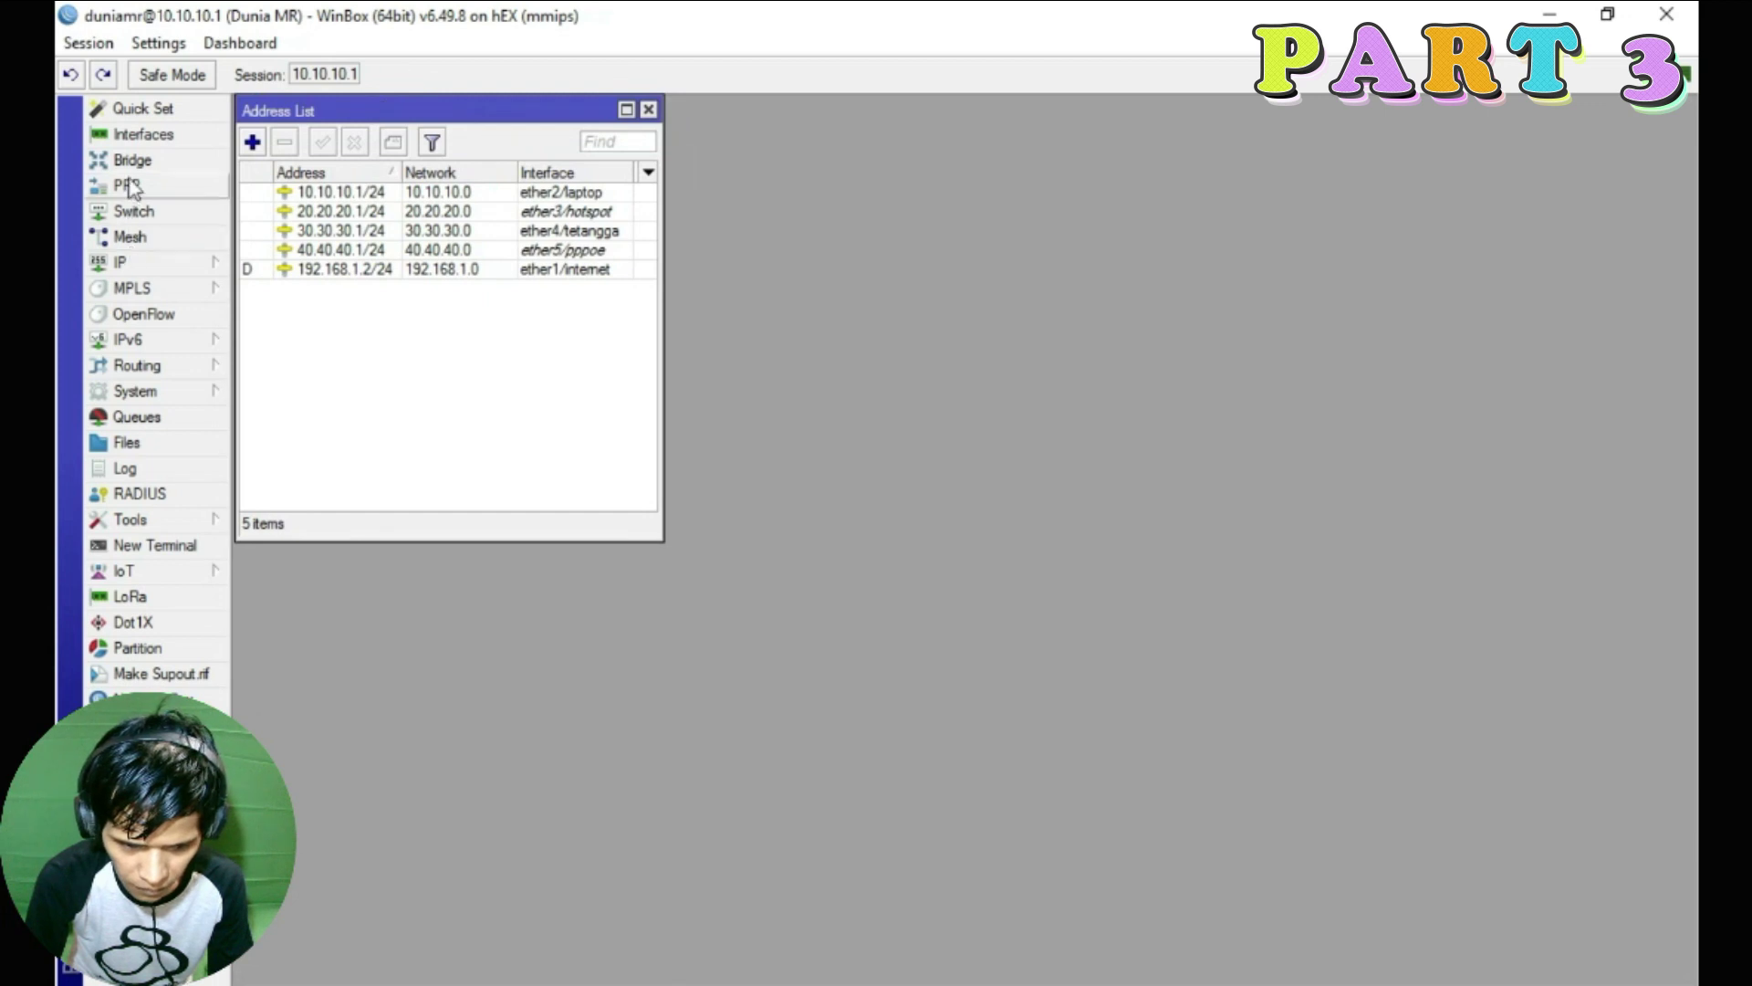
Open the Interface List and arrange it at the top-right beside the address list
click(139, 134)
drag(465, 311, 908, 123)
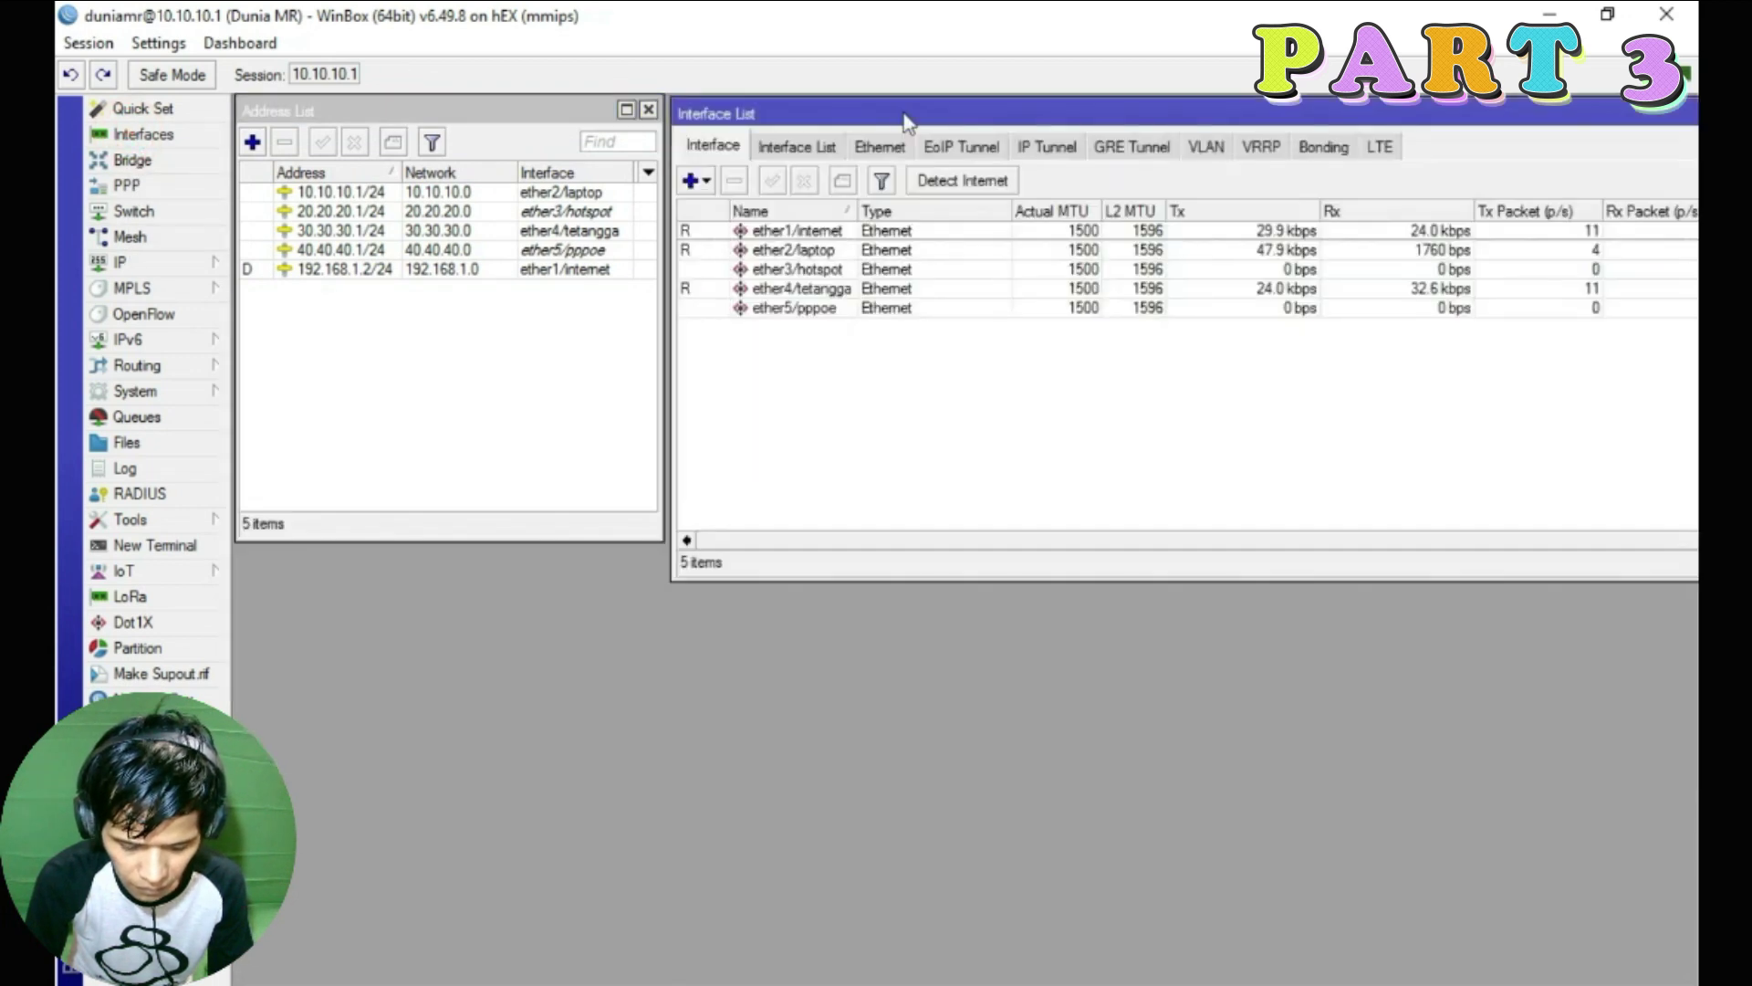
double_click(978, 573)
drag(968, 575, 969, 532)
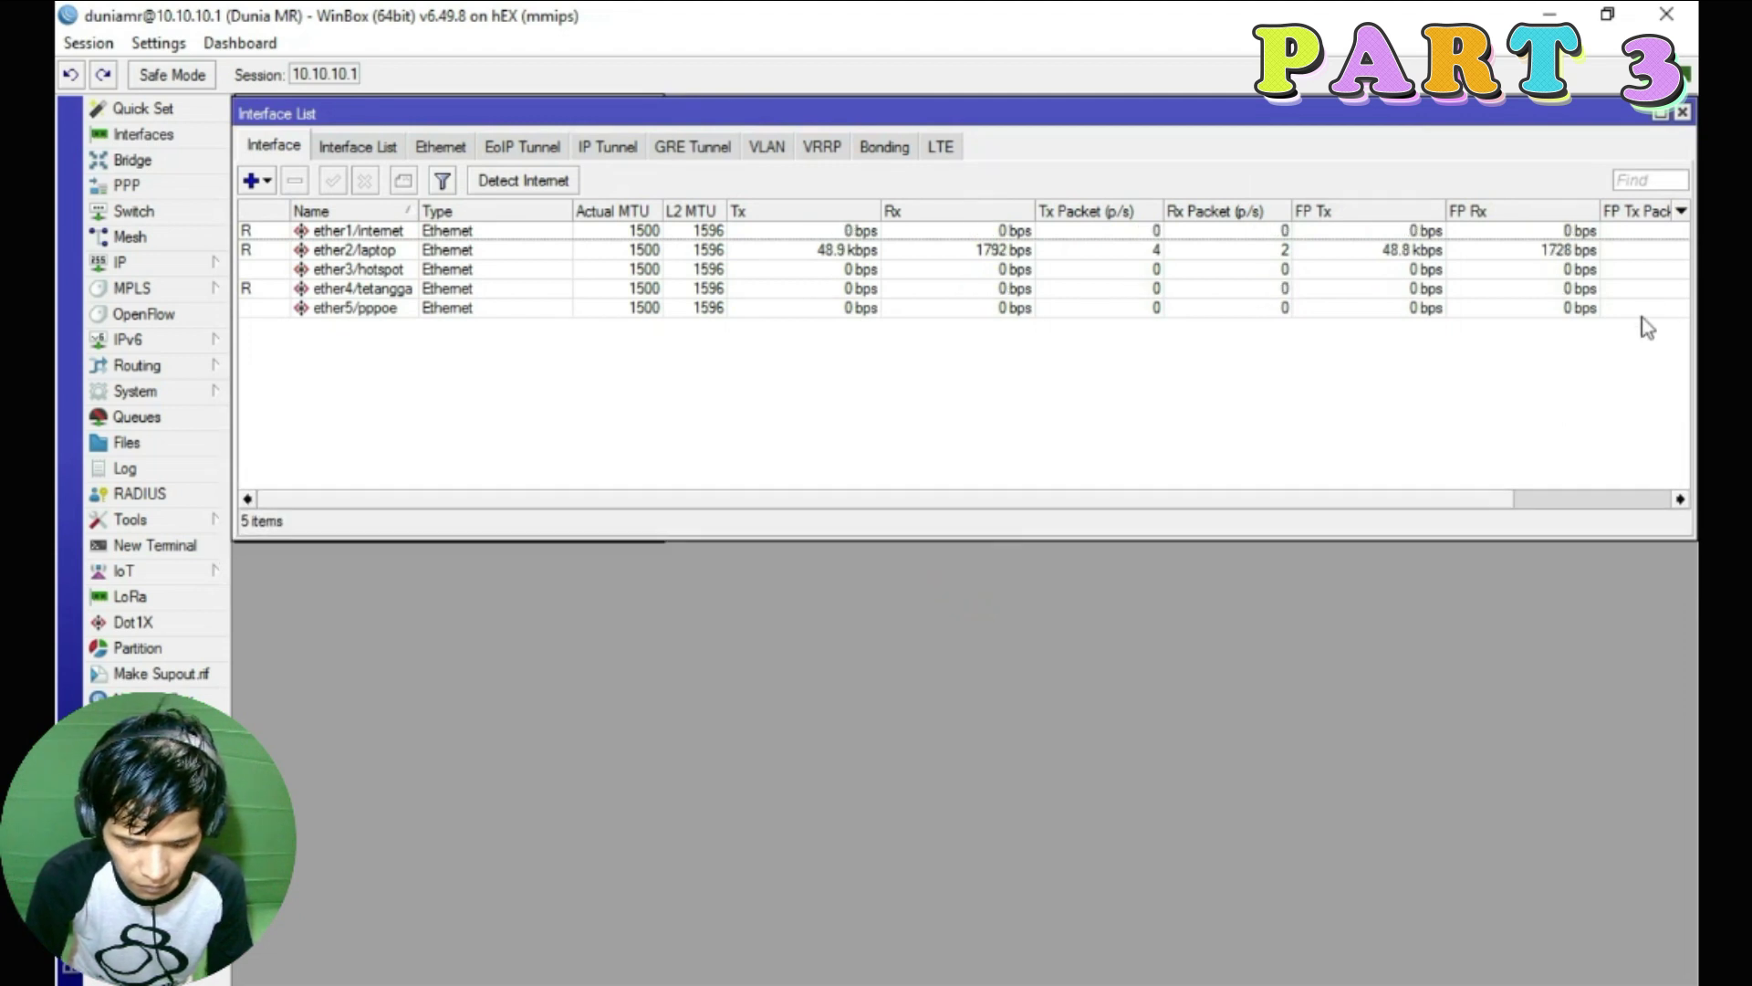
click(1661, 111)
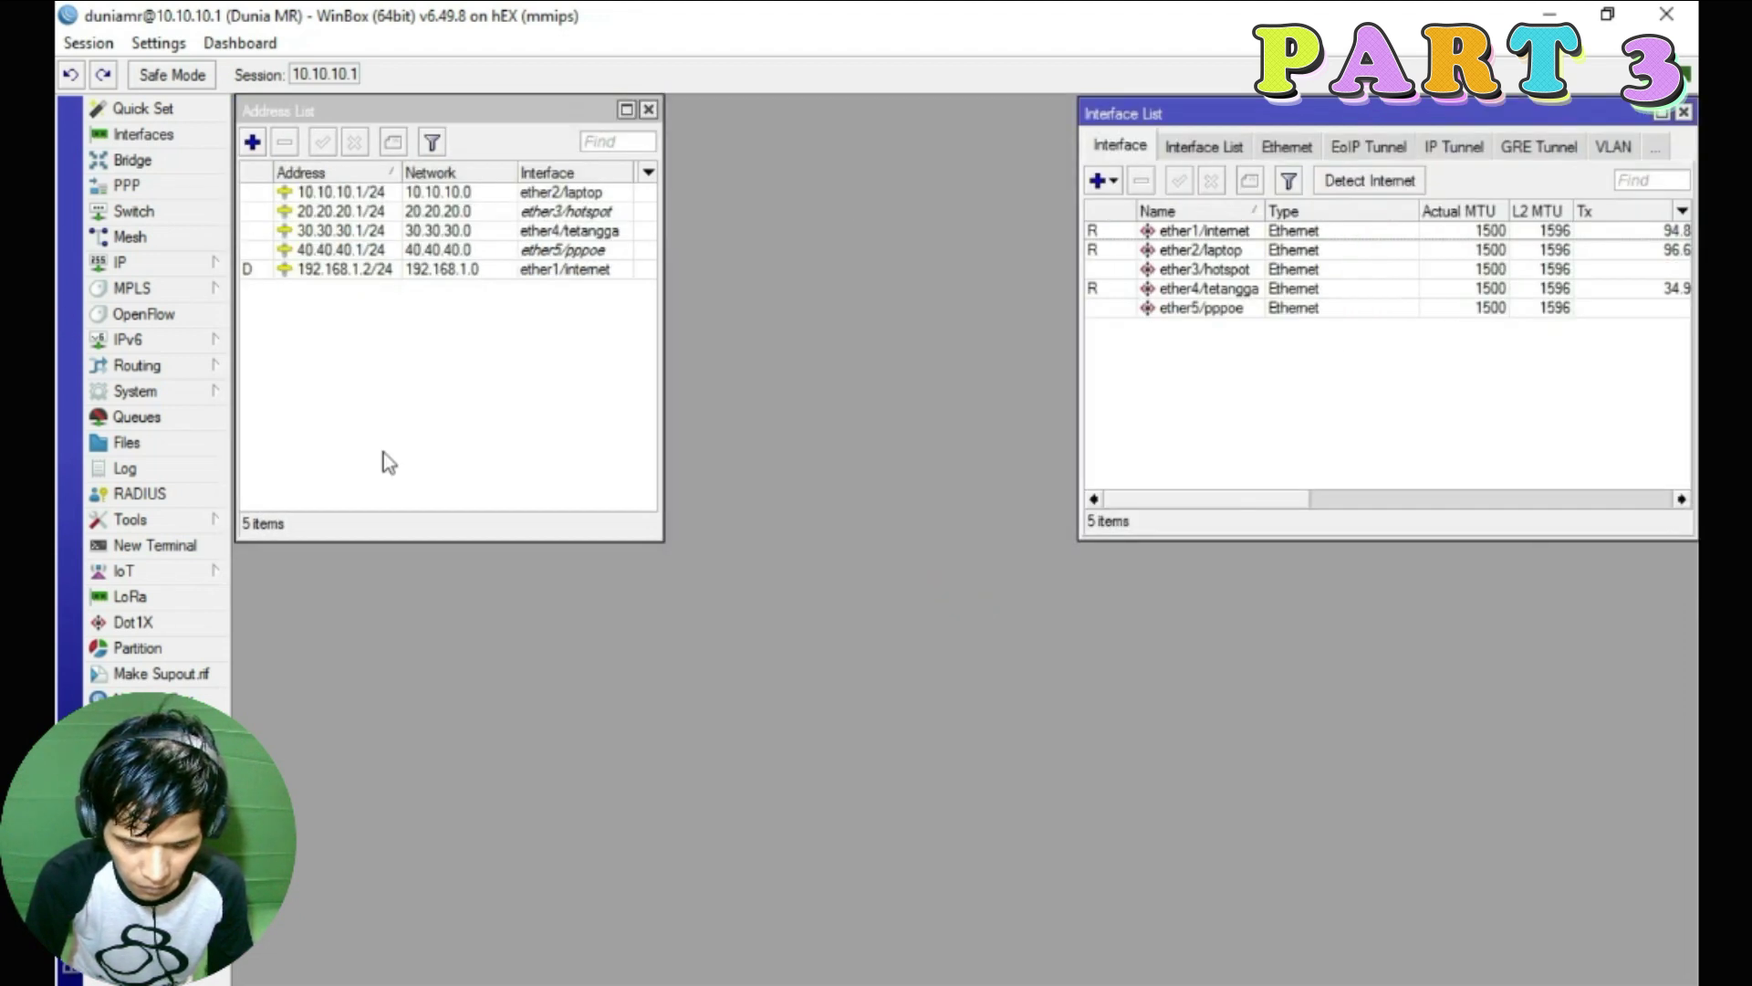
double_click(967, 538)
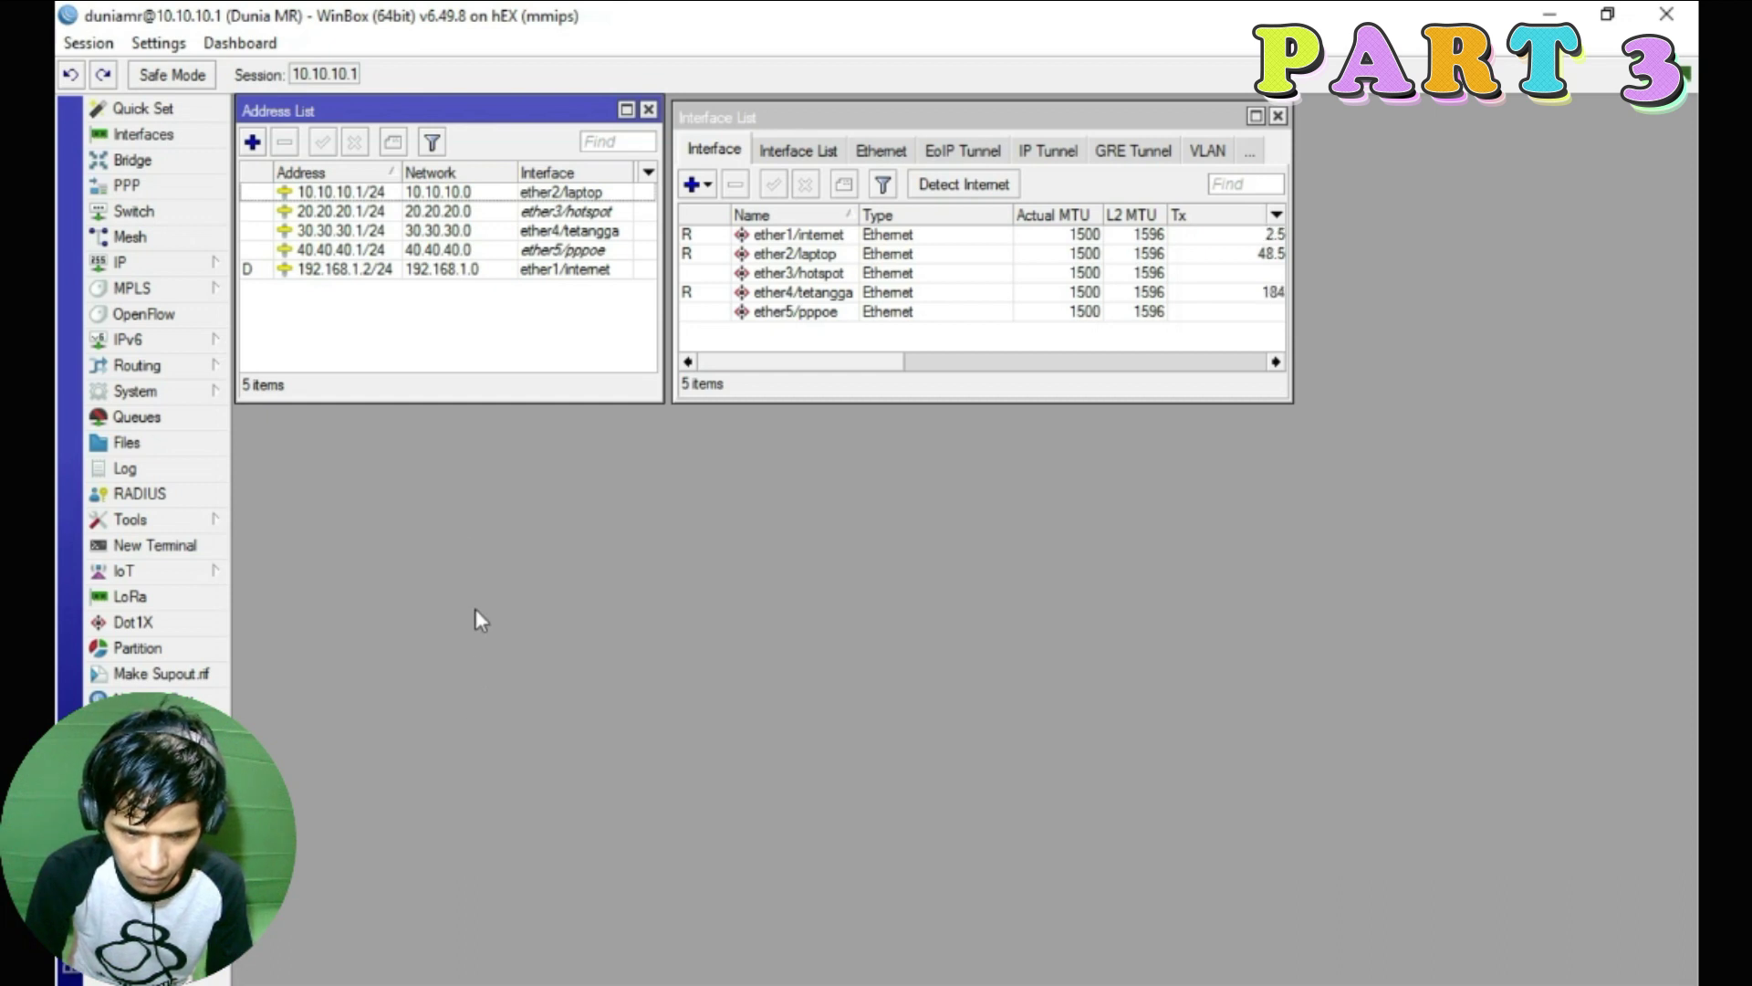
Open the Queue List below the other lists, showing Simple Queues with only hs-<hotspot1>
click(136, 417)
drag(756, 263, 764, 440)
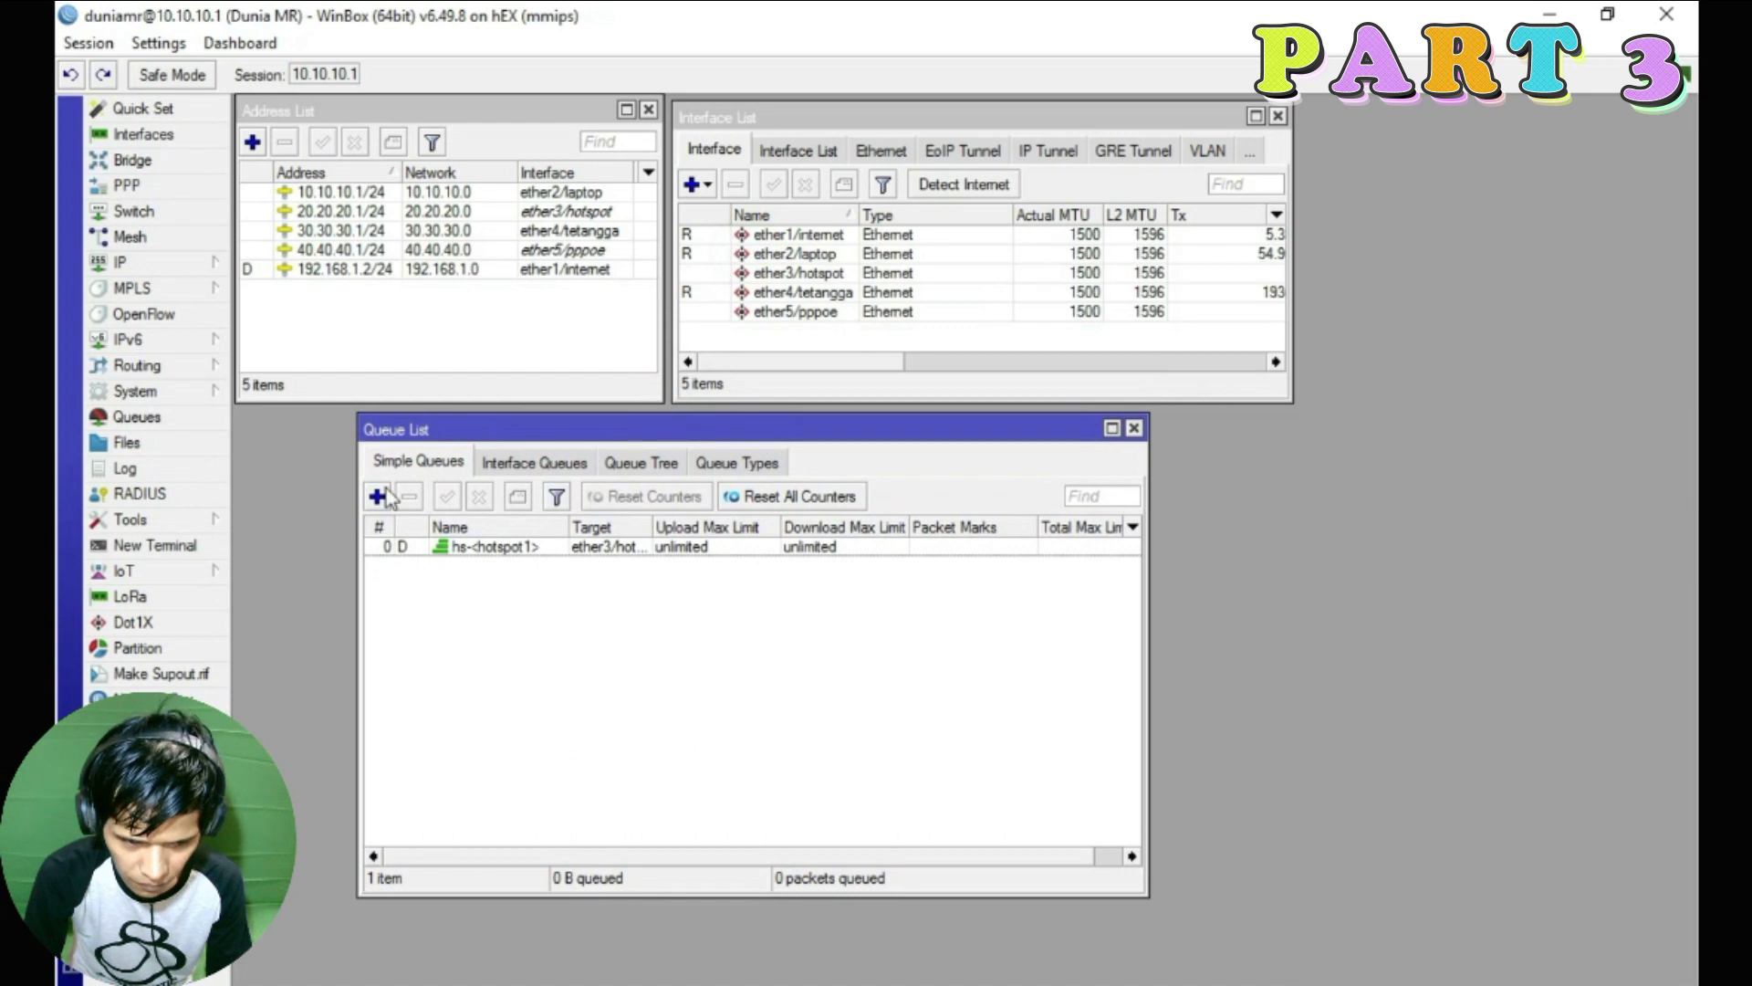
click(676, 469)
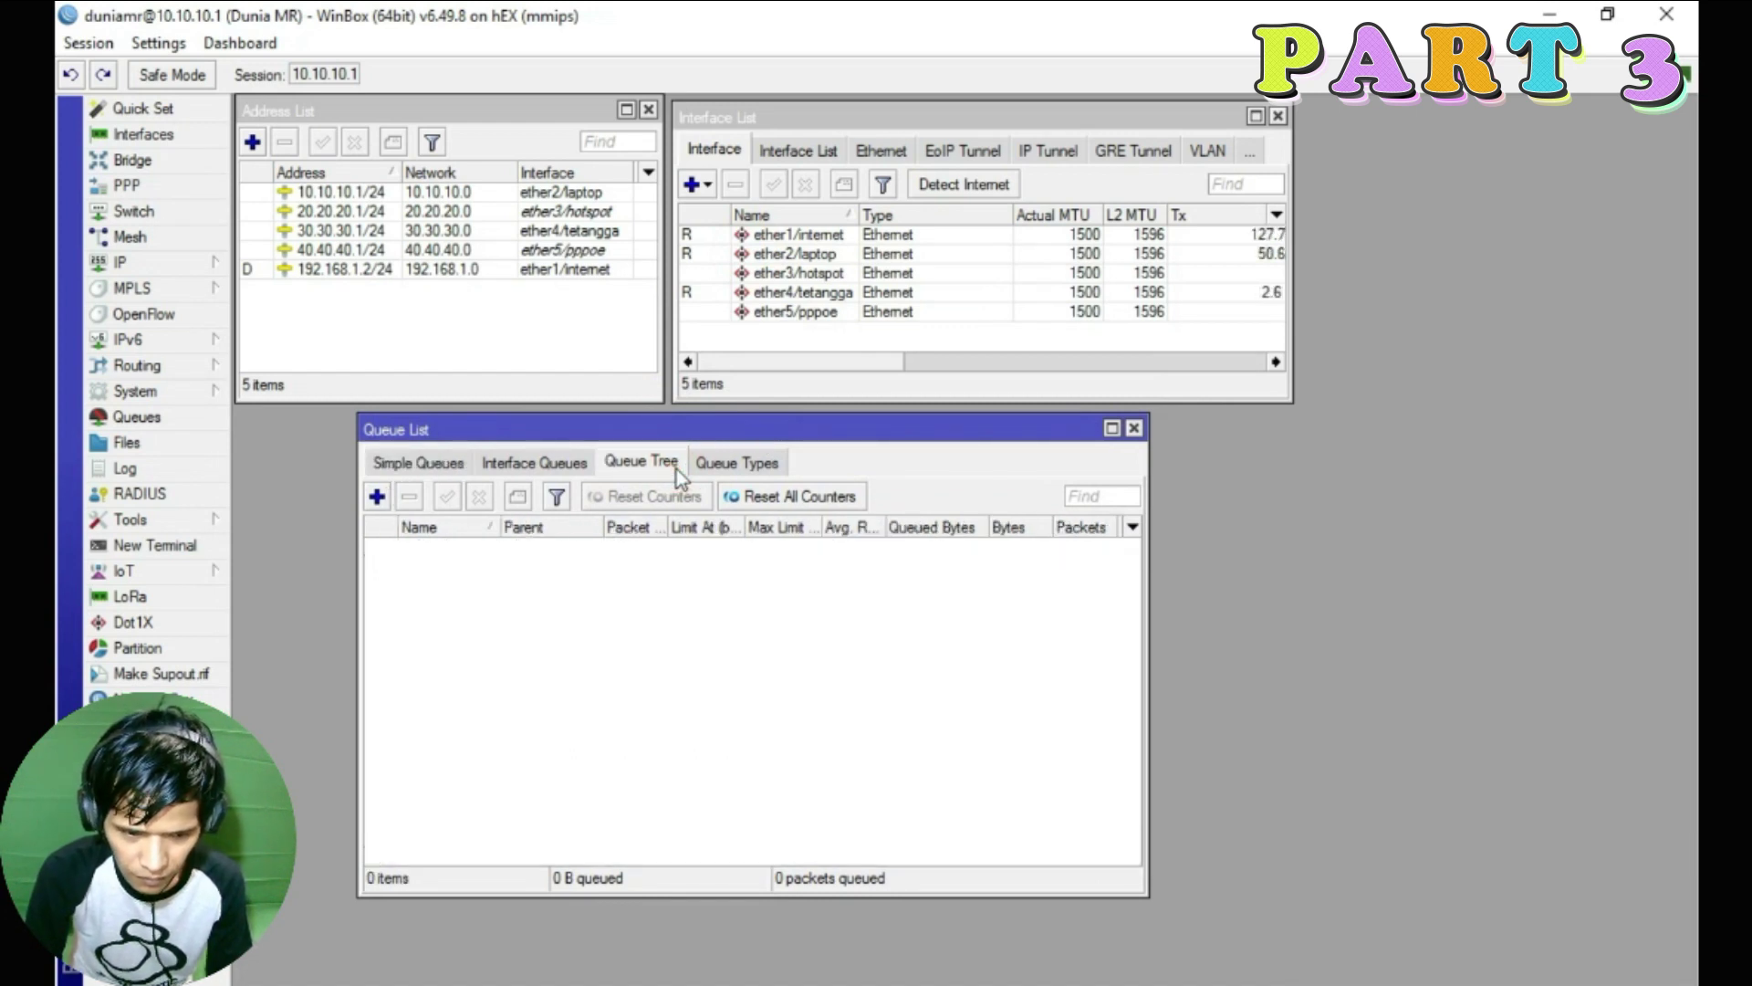
click(420, 461)
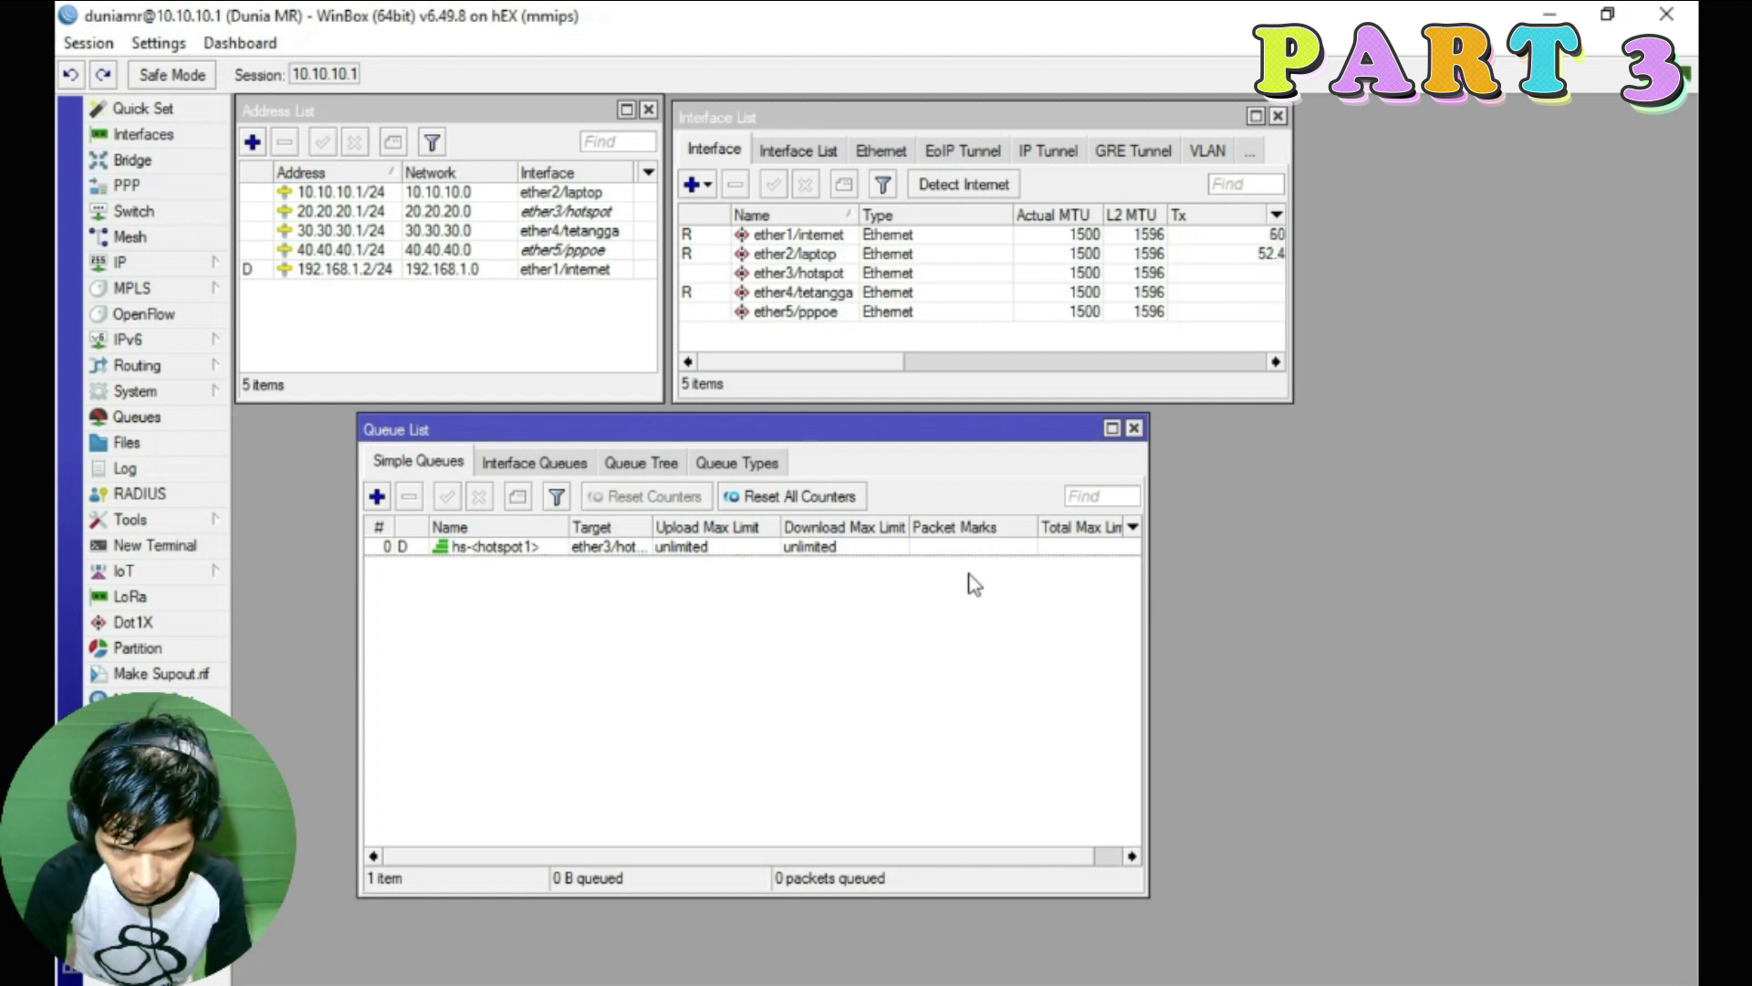
drag(822, 431, 705, 430)
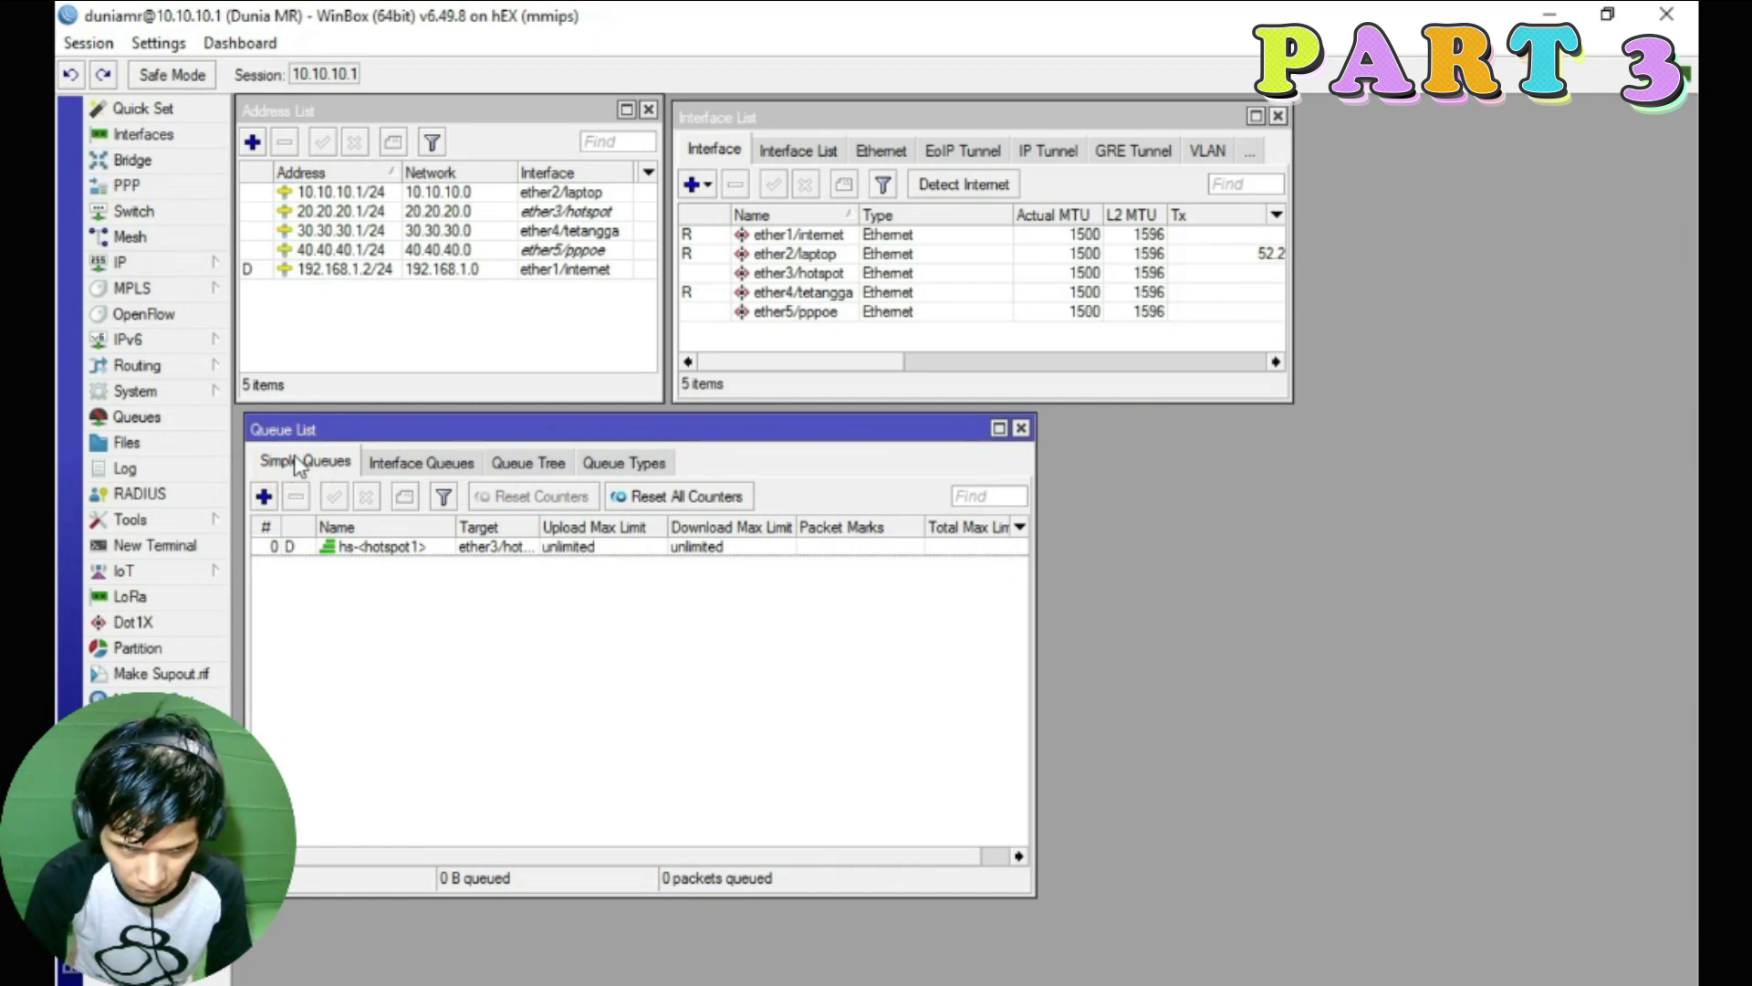
Start a new simple queue named SQ-Total-Bandwidth, checking subnets before editing the 0.0.0.0/0 target
click(264, 496)
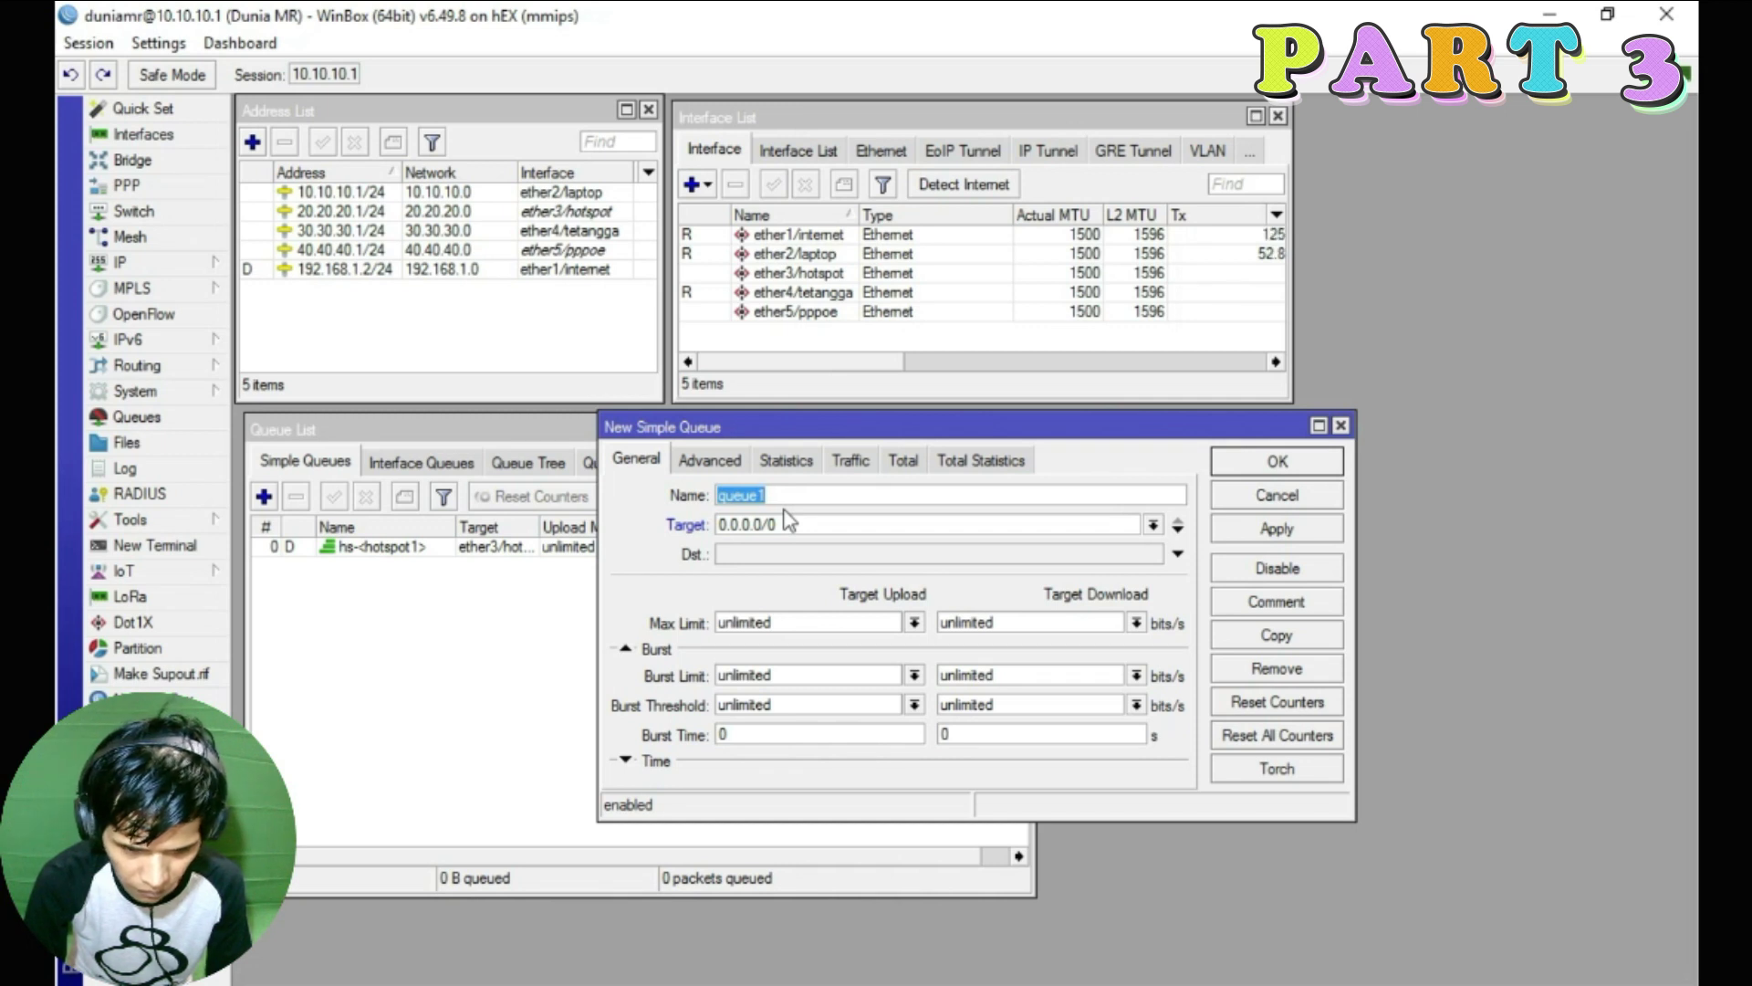
double_click(781, 496)
text(S)
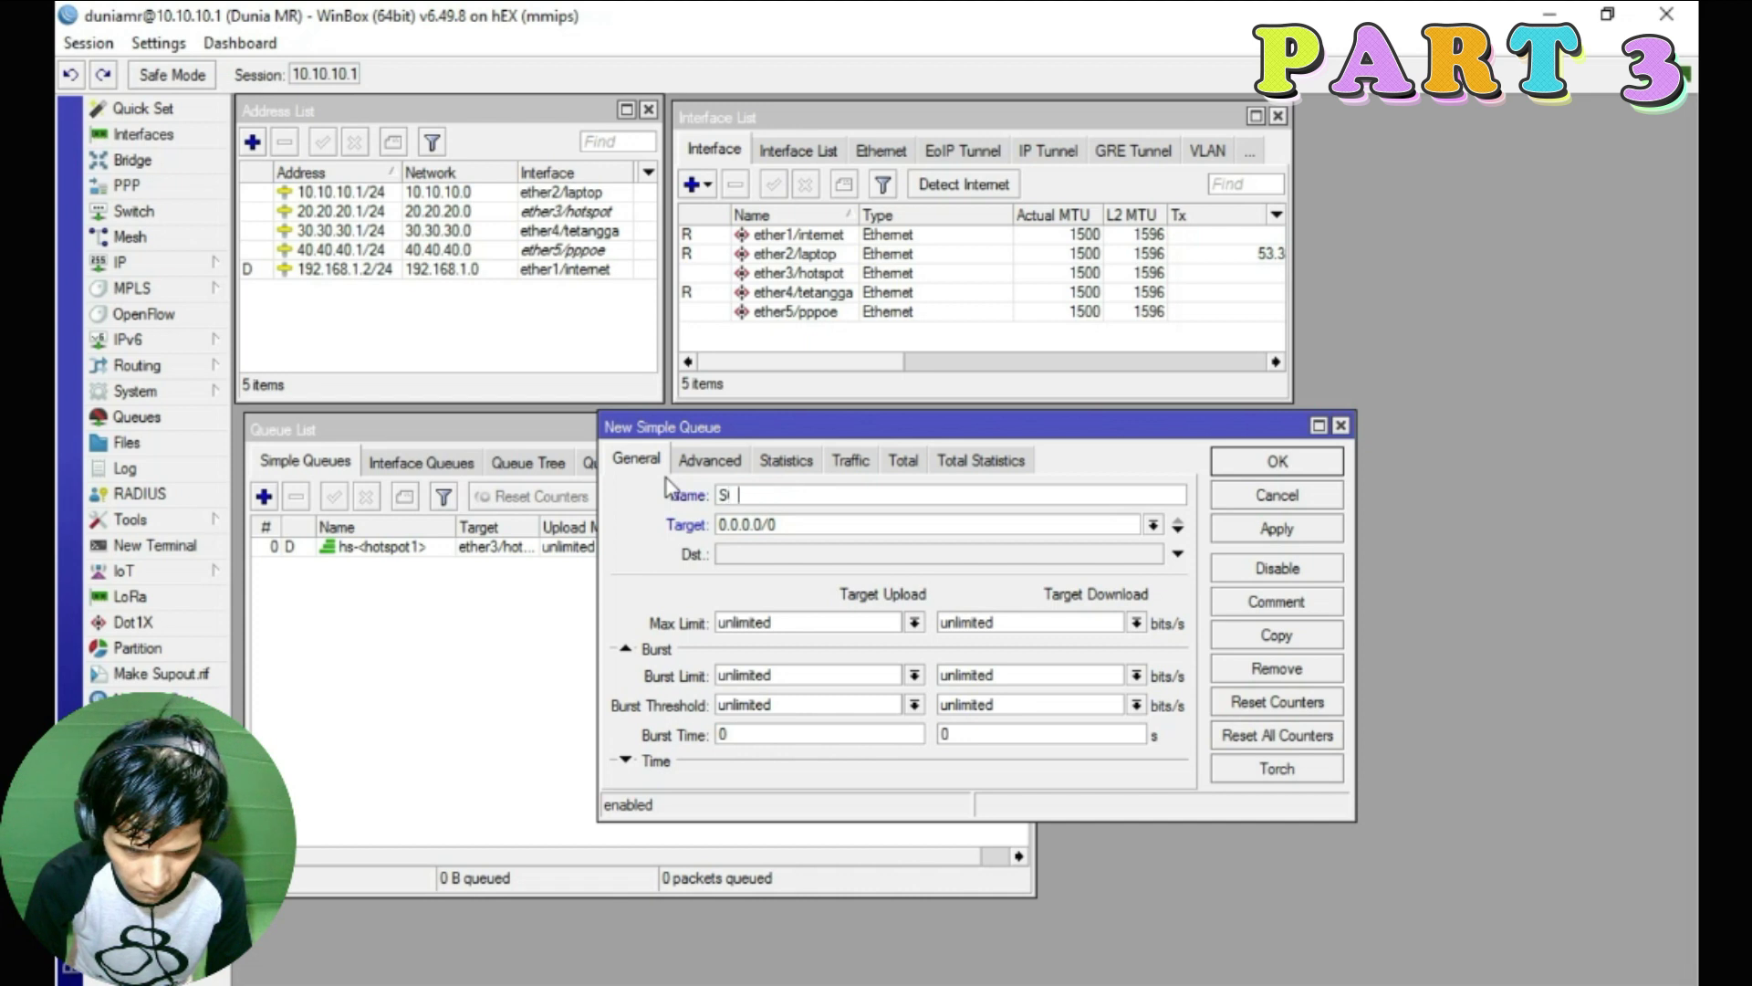
text(Q-Total-)
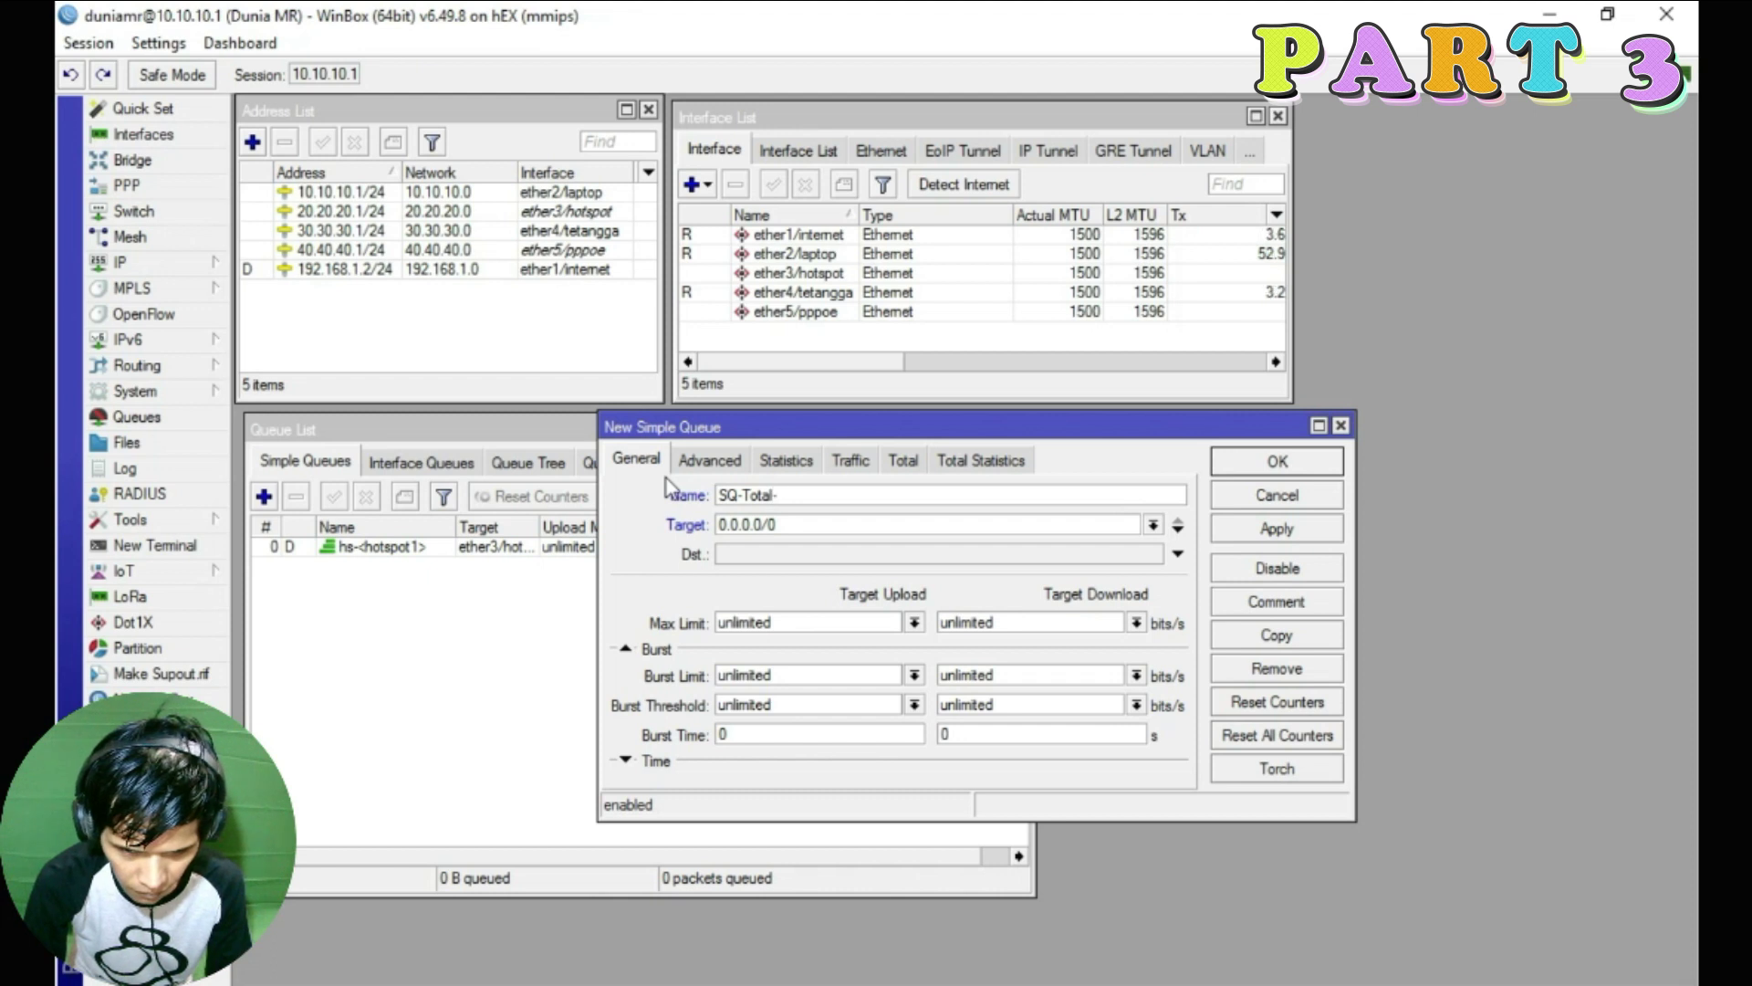
text(Bandwidth)
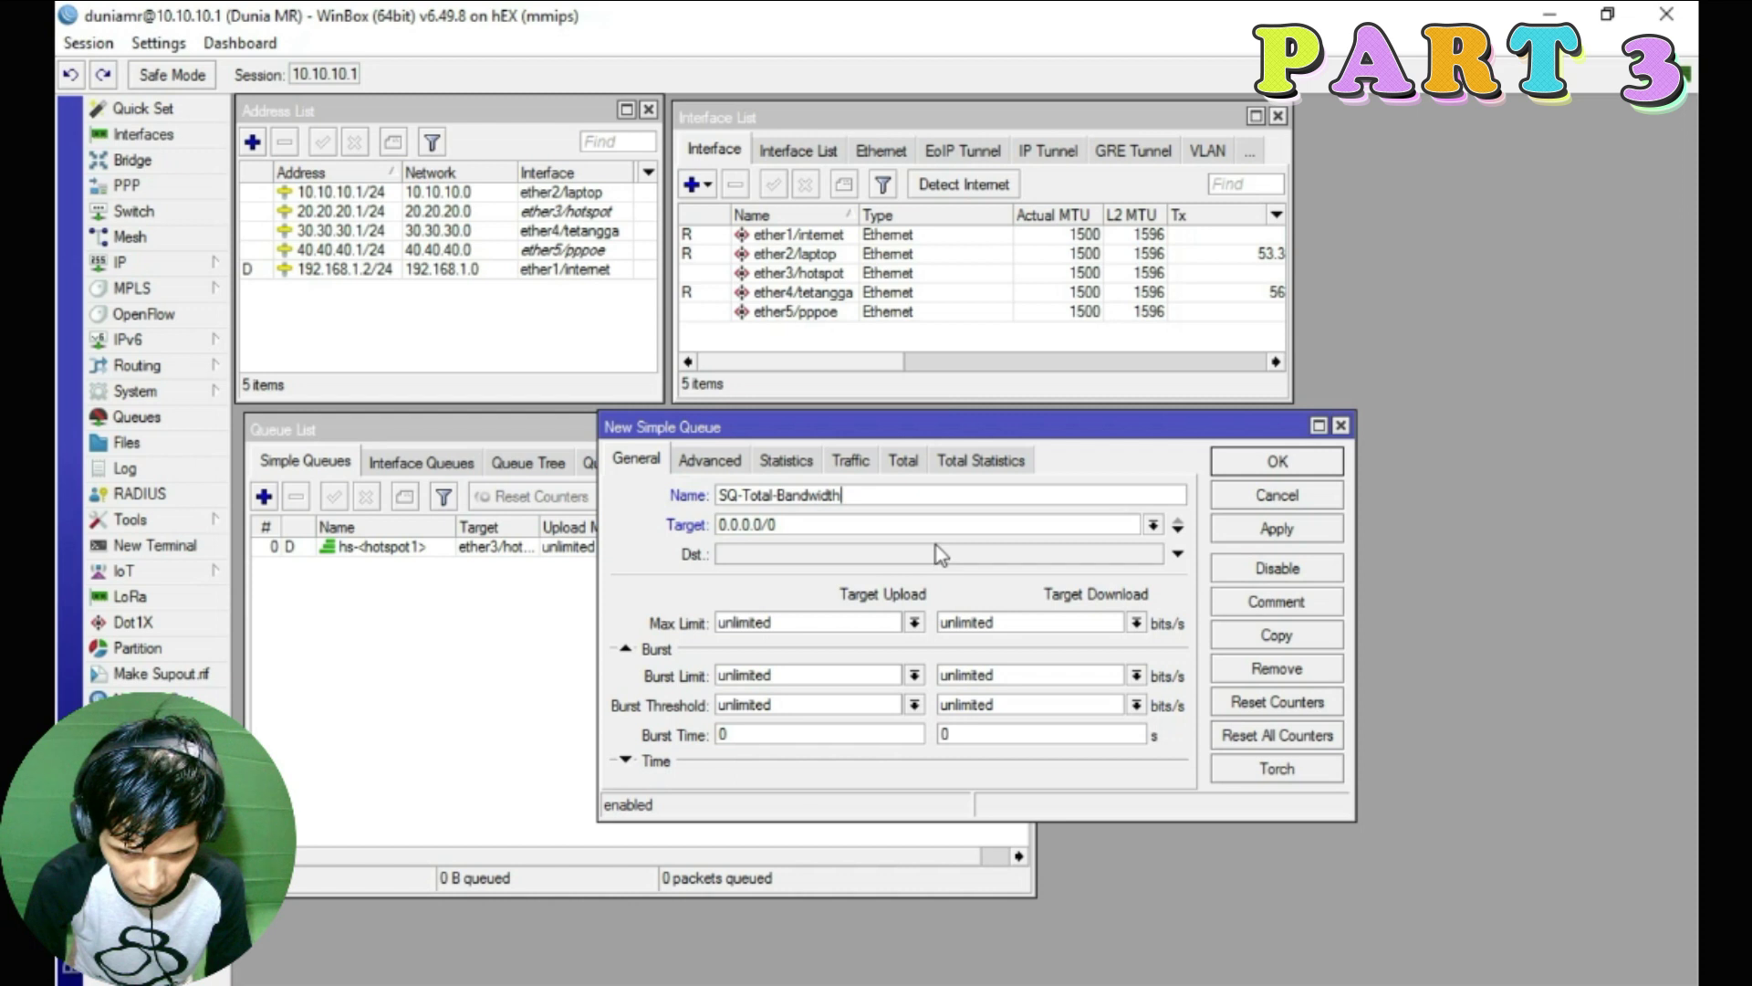
drag(853, 493, 659, 504)
click(799, 504)
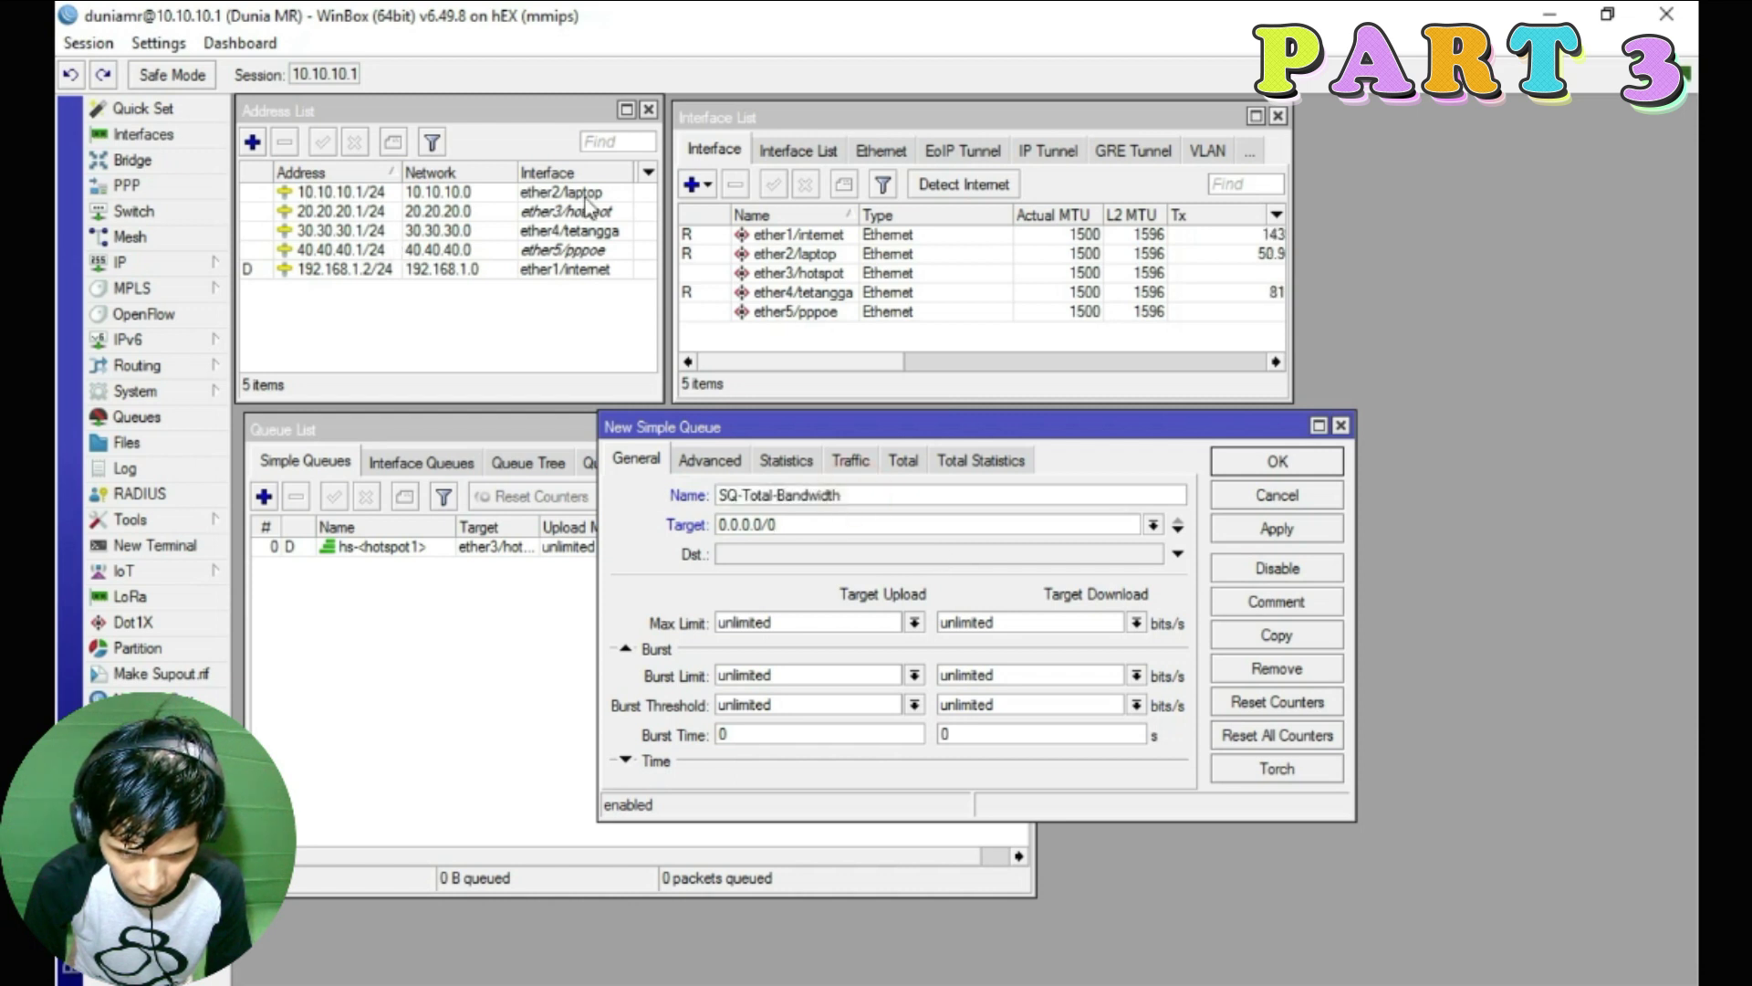
click(356, 271)
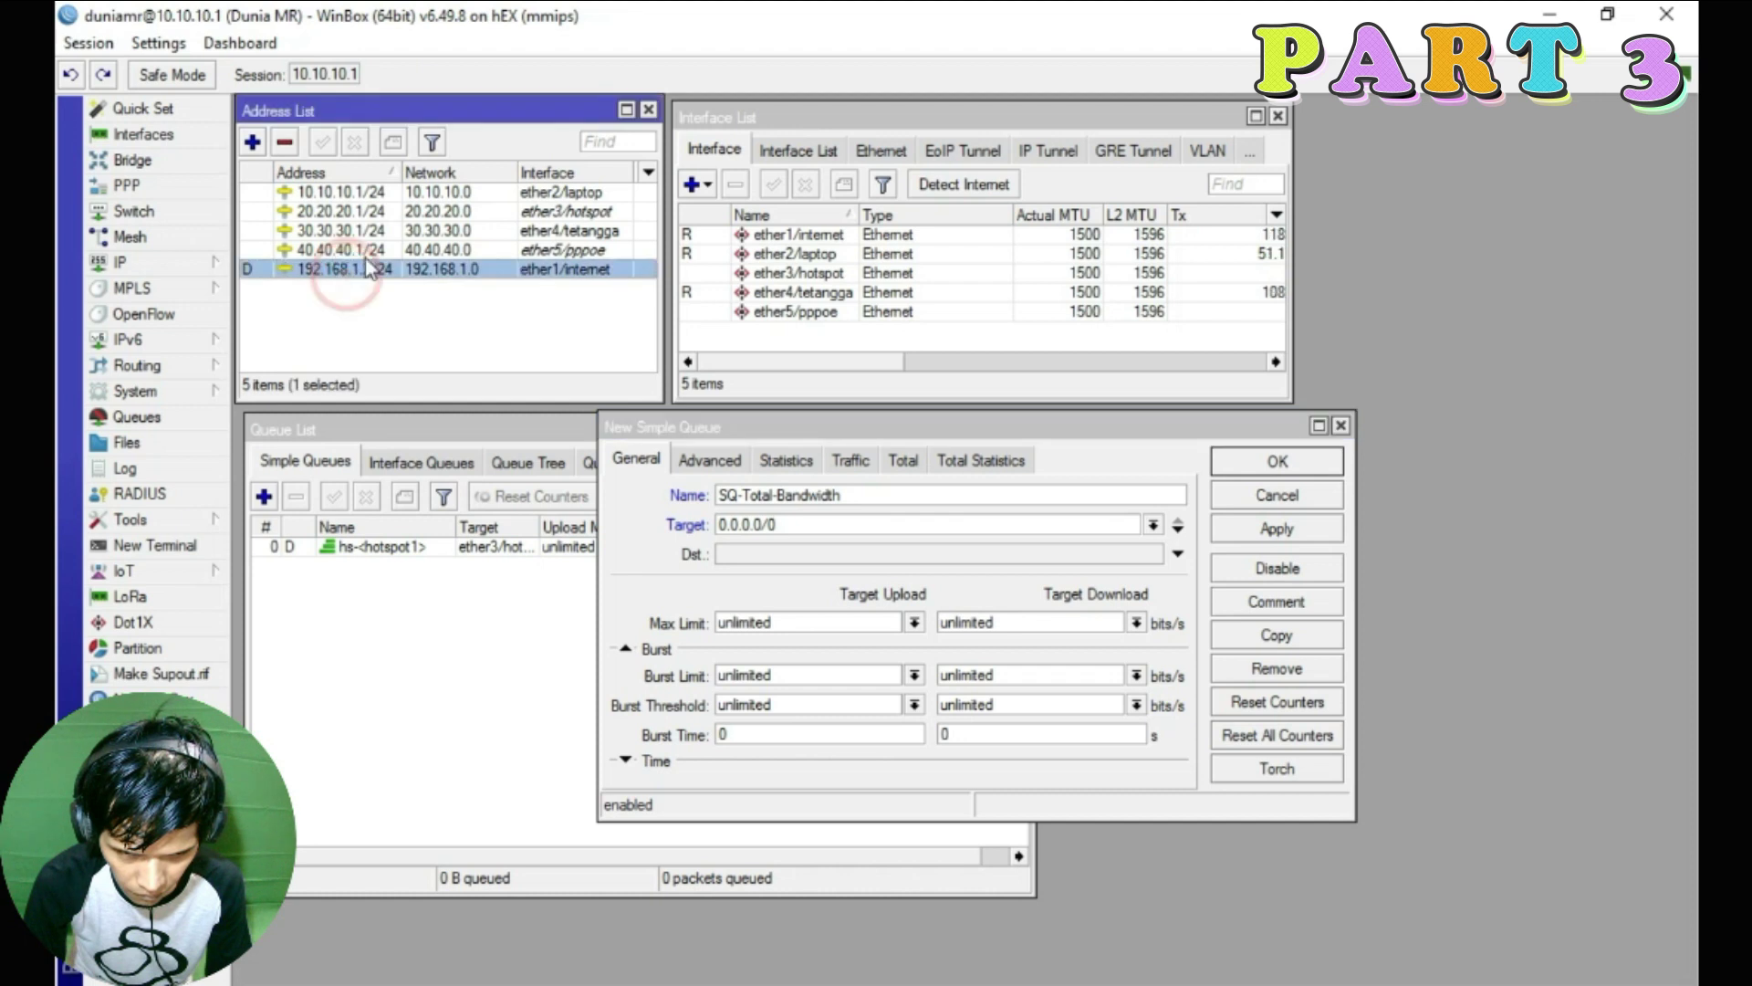
click(438, 193)
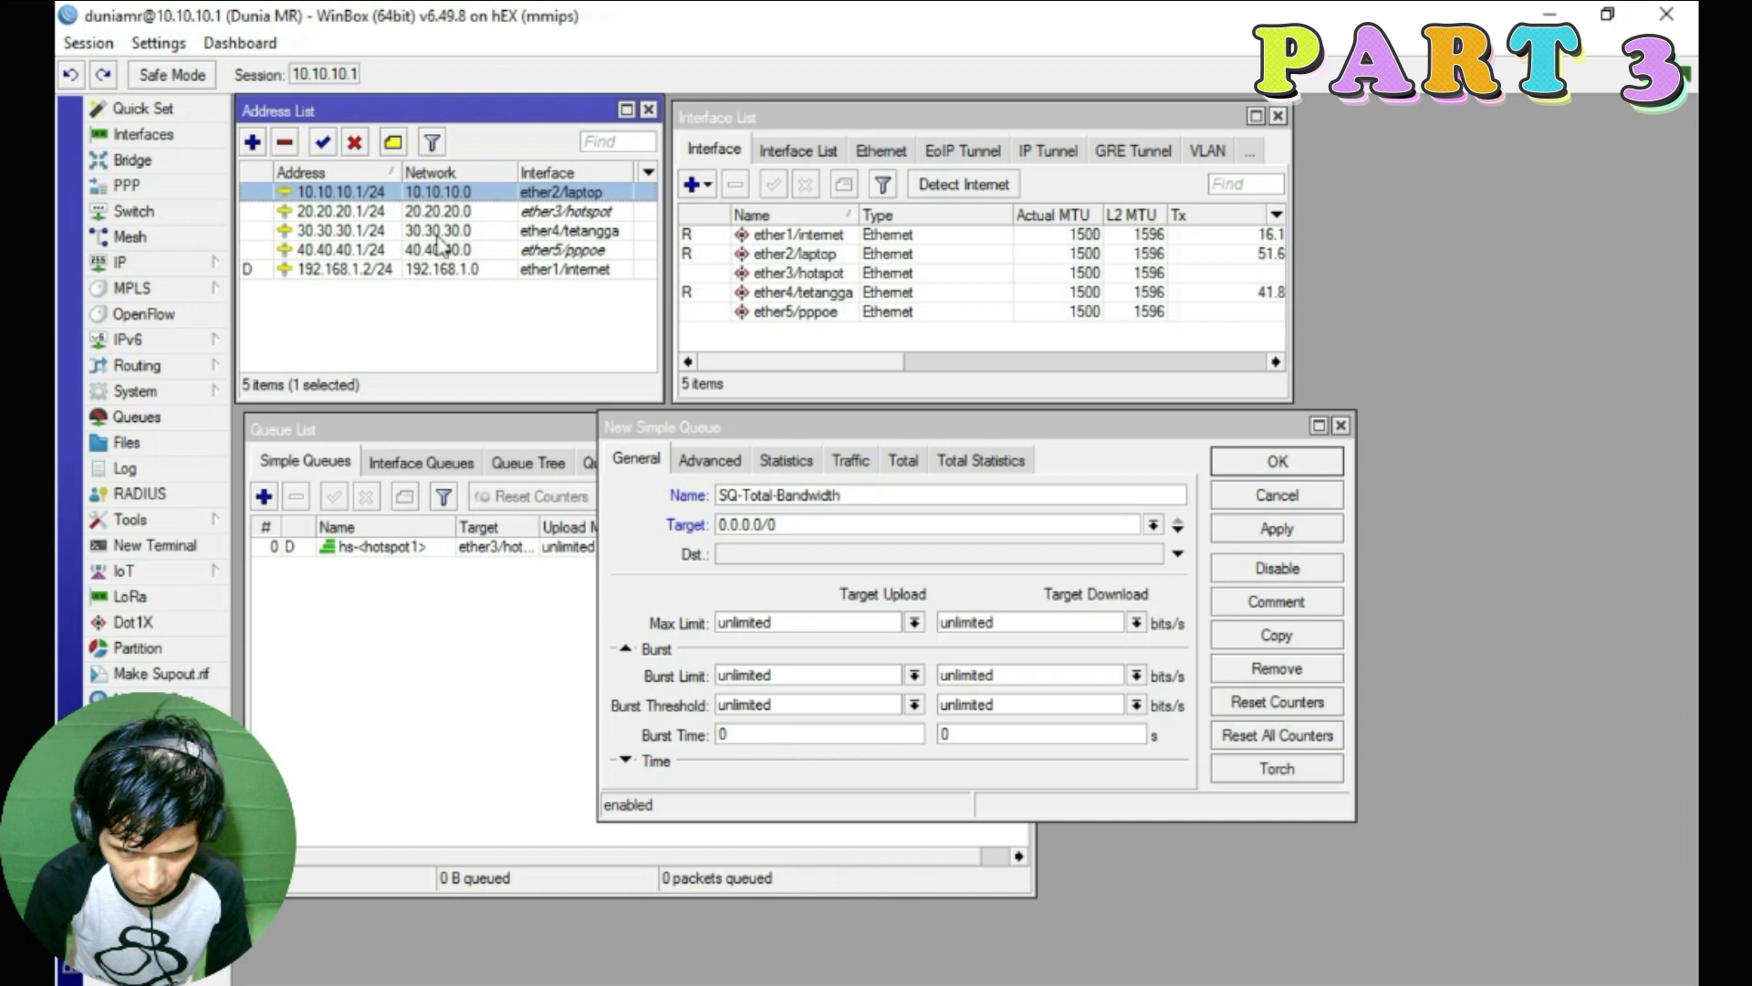
click(762, 525)
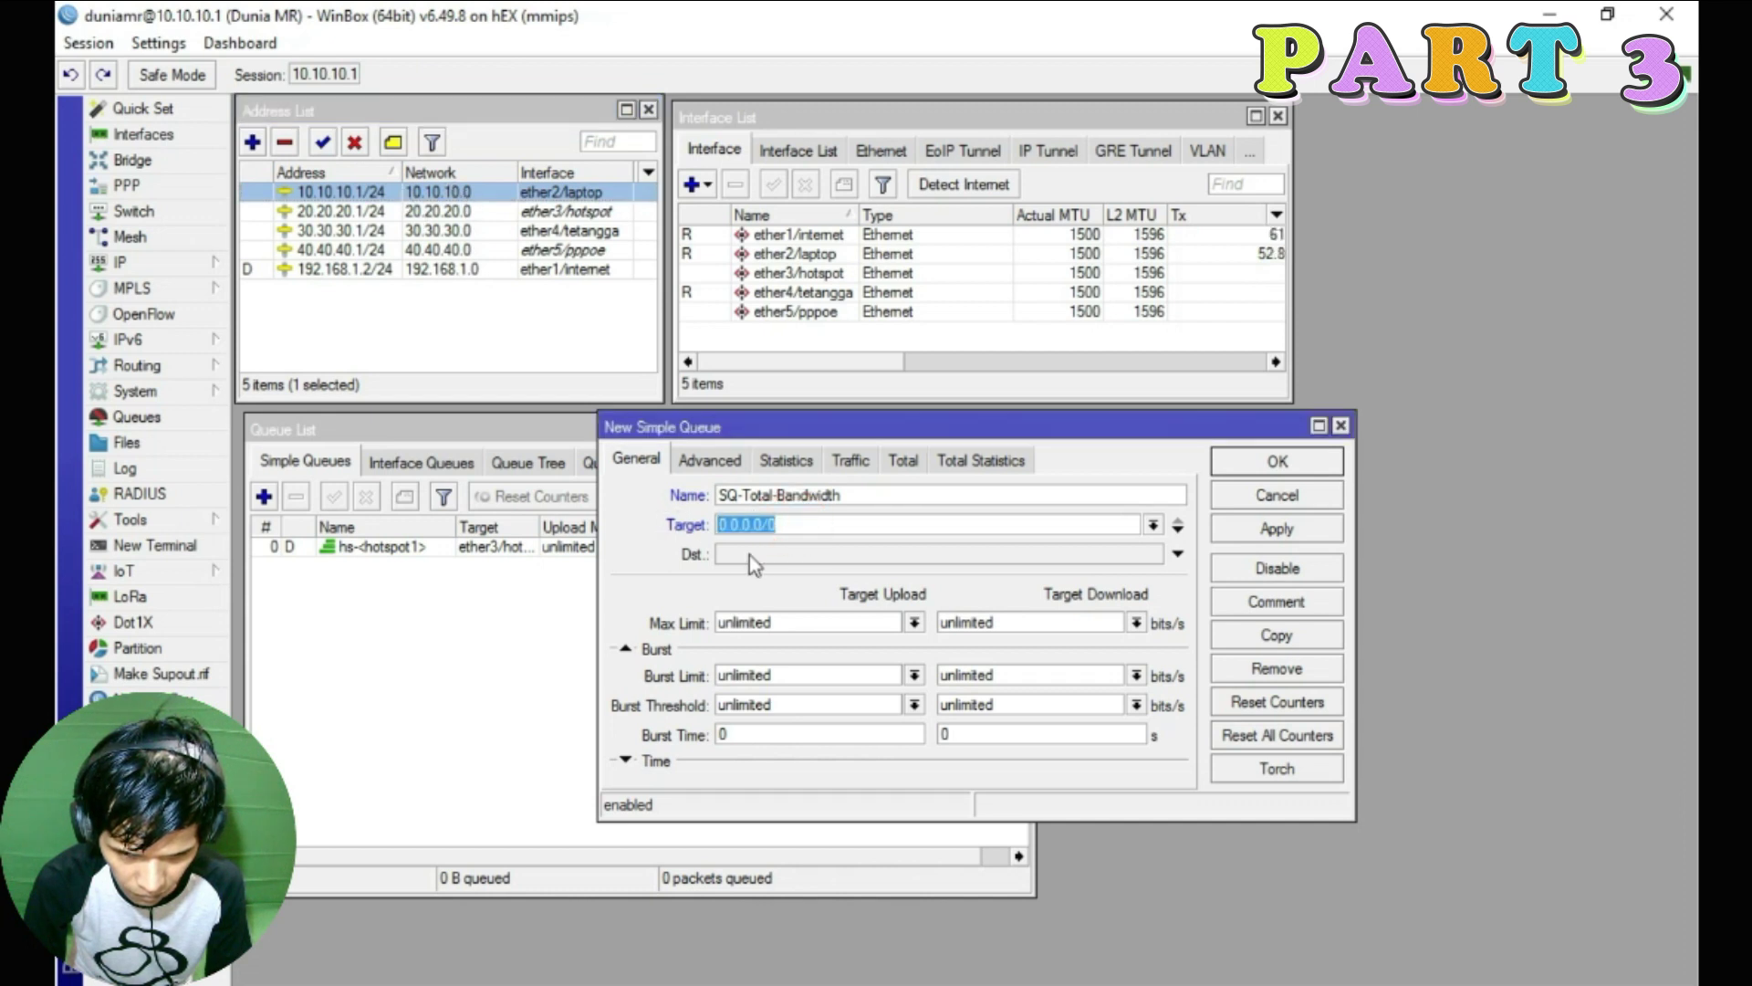
Enter targets 10.10.10.0/24 and 20.20.20.0/24 for the queue
text(10.10.10.)
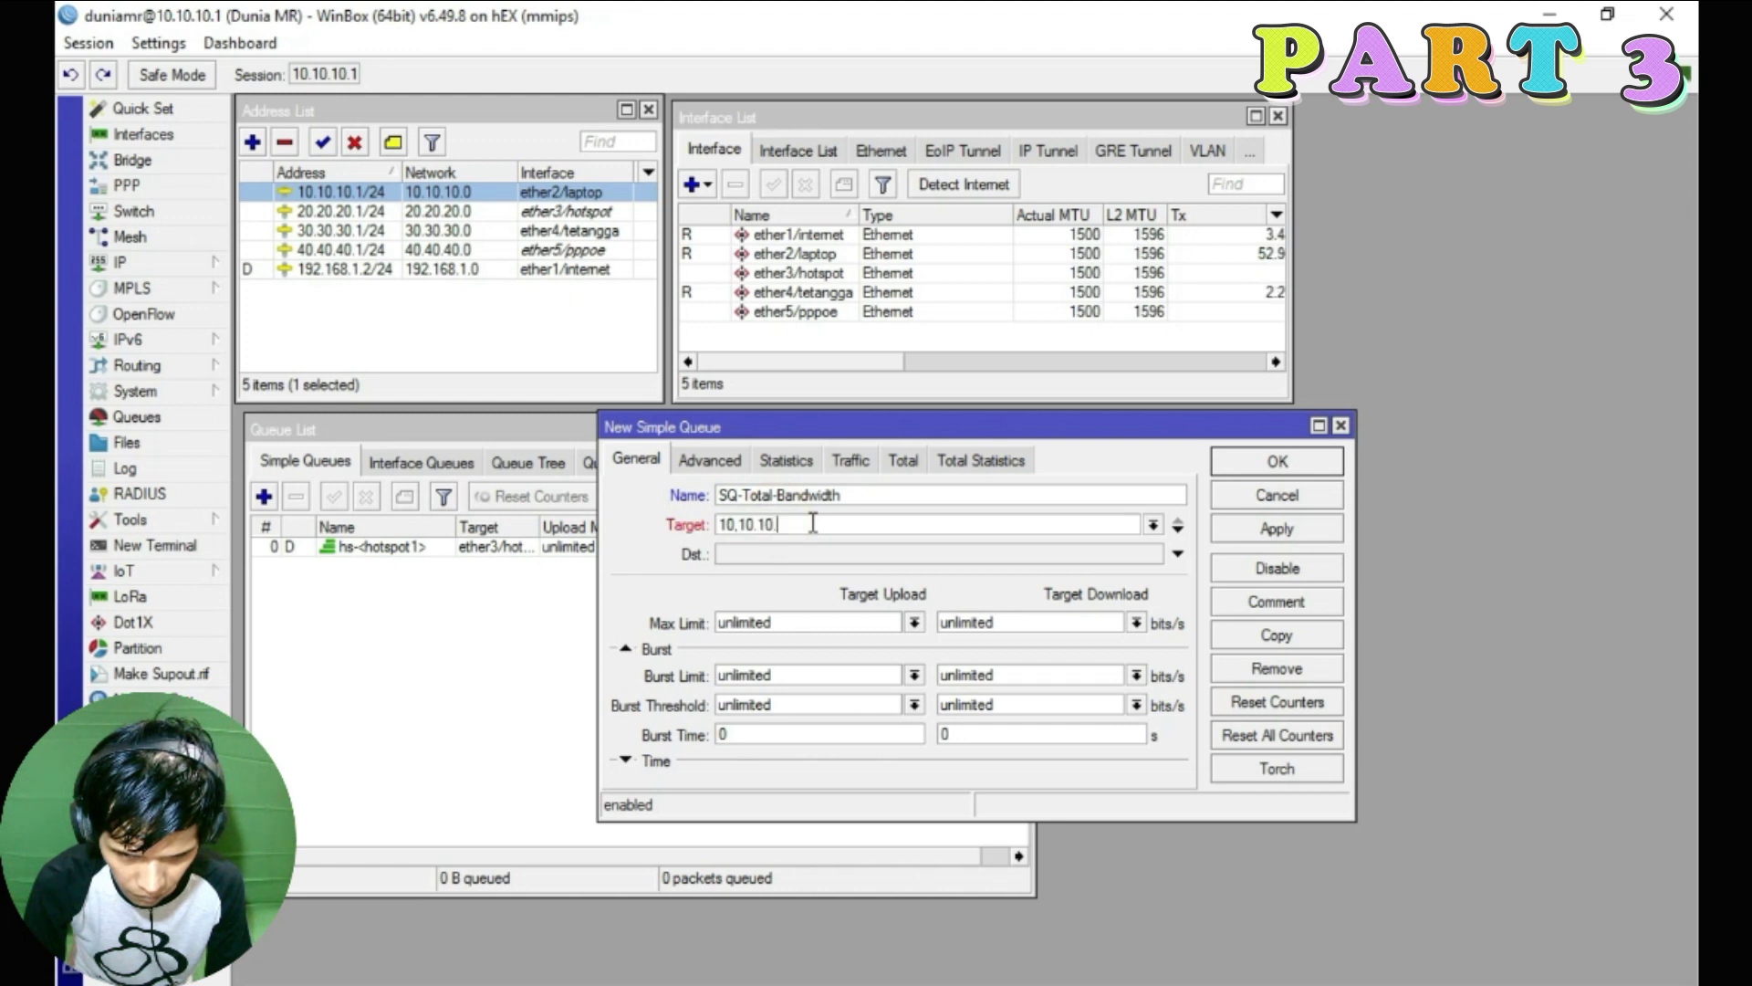
text(0/24)
click(1178, 526)
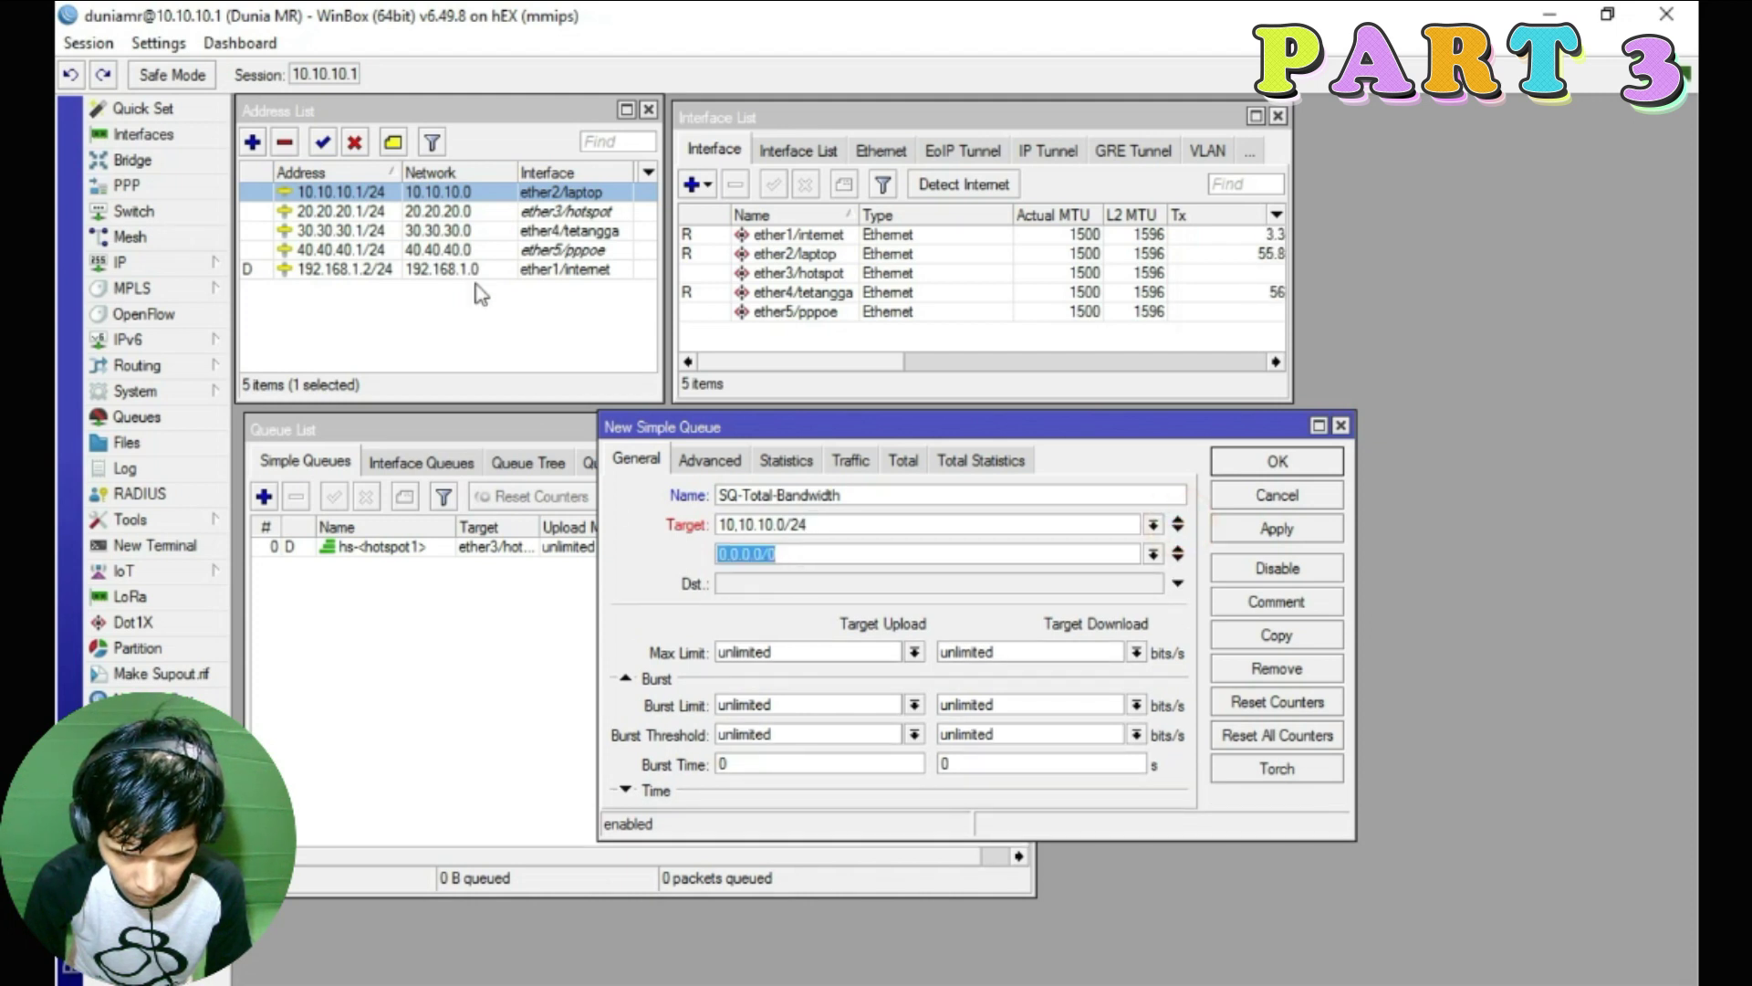
click(553, 214)
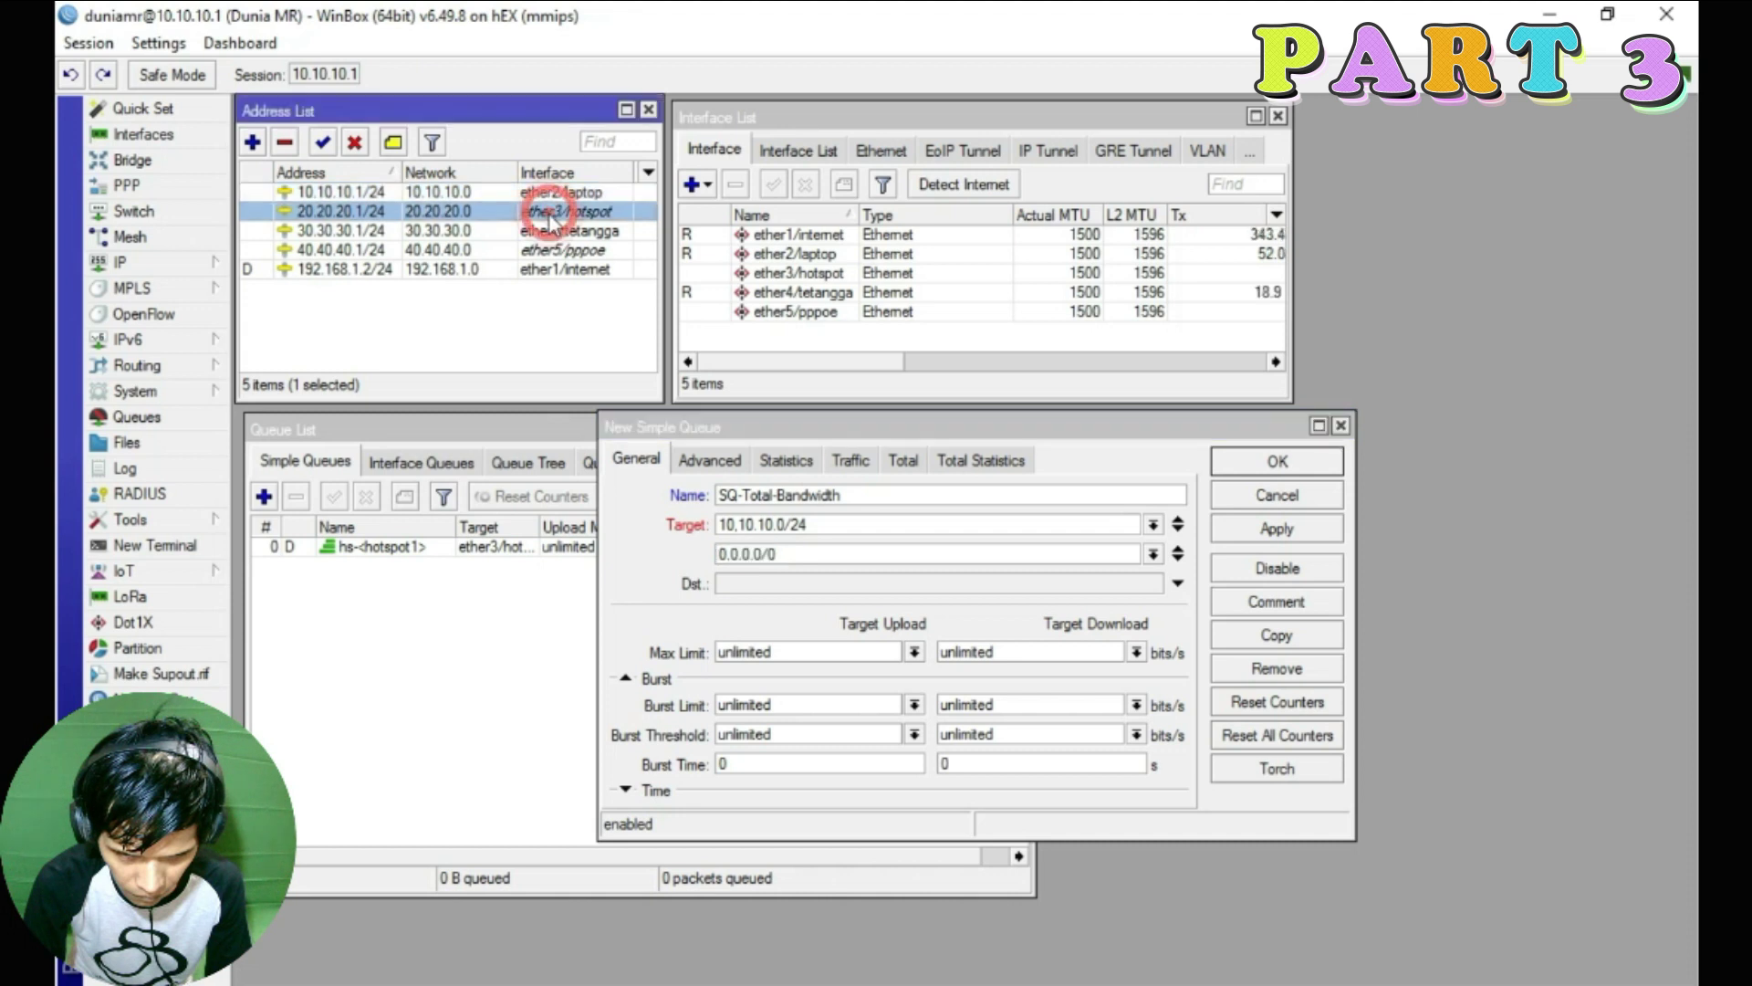
click(666, 559)
text(20.20.20.)
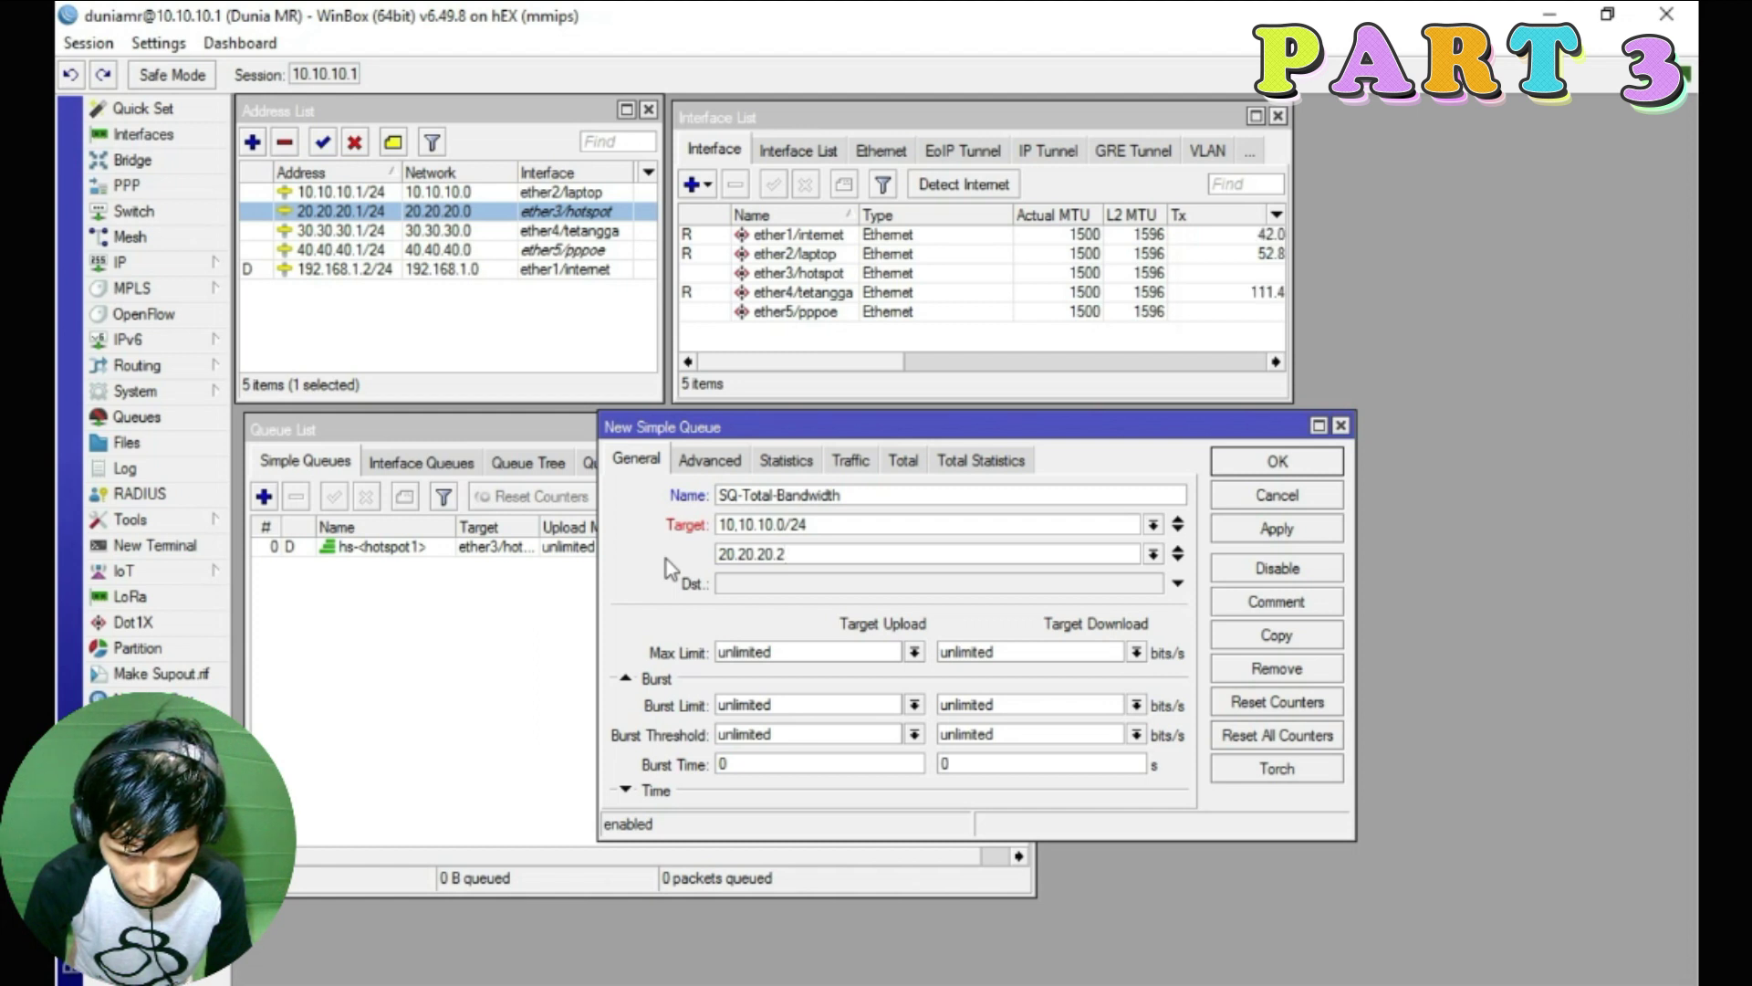
text(0/24)
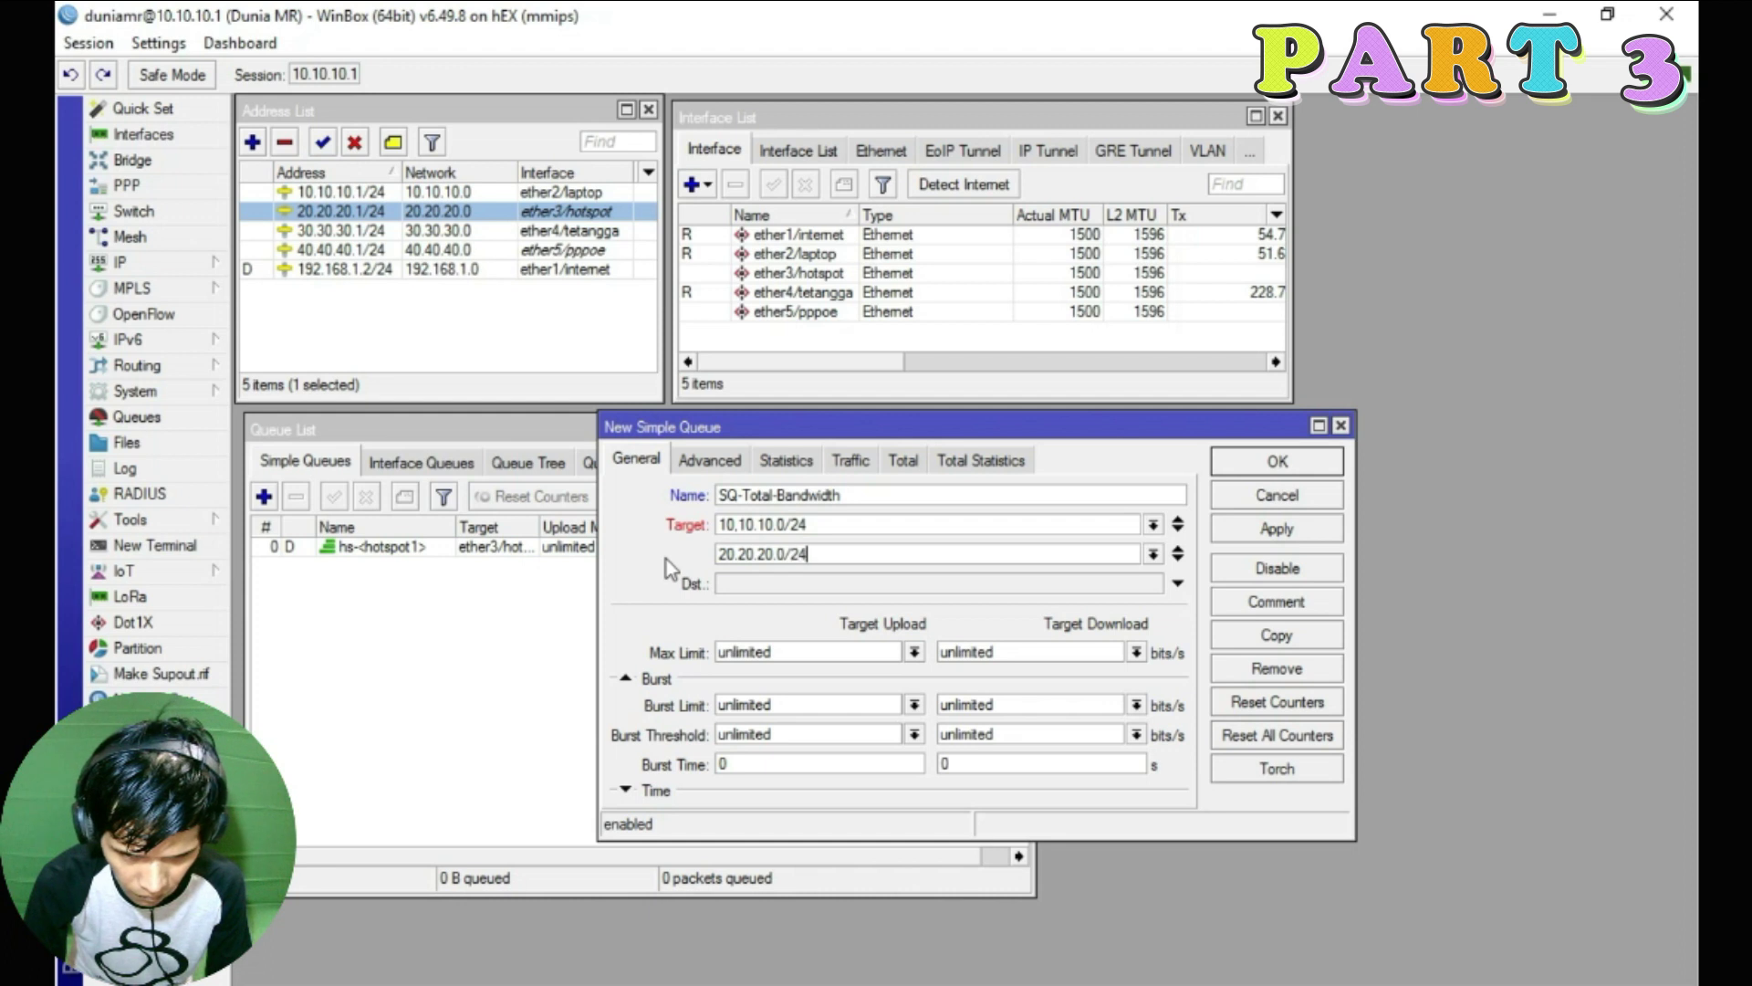
Add a third target and set it to 30.30.30.0/24
click(1179, 577)
click(820, 582)
click(438, 230)
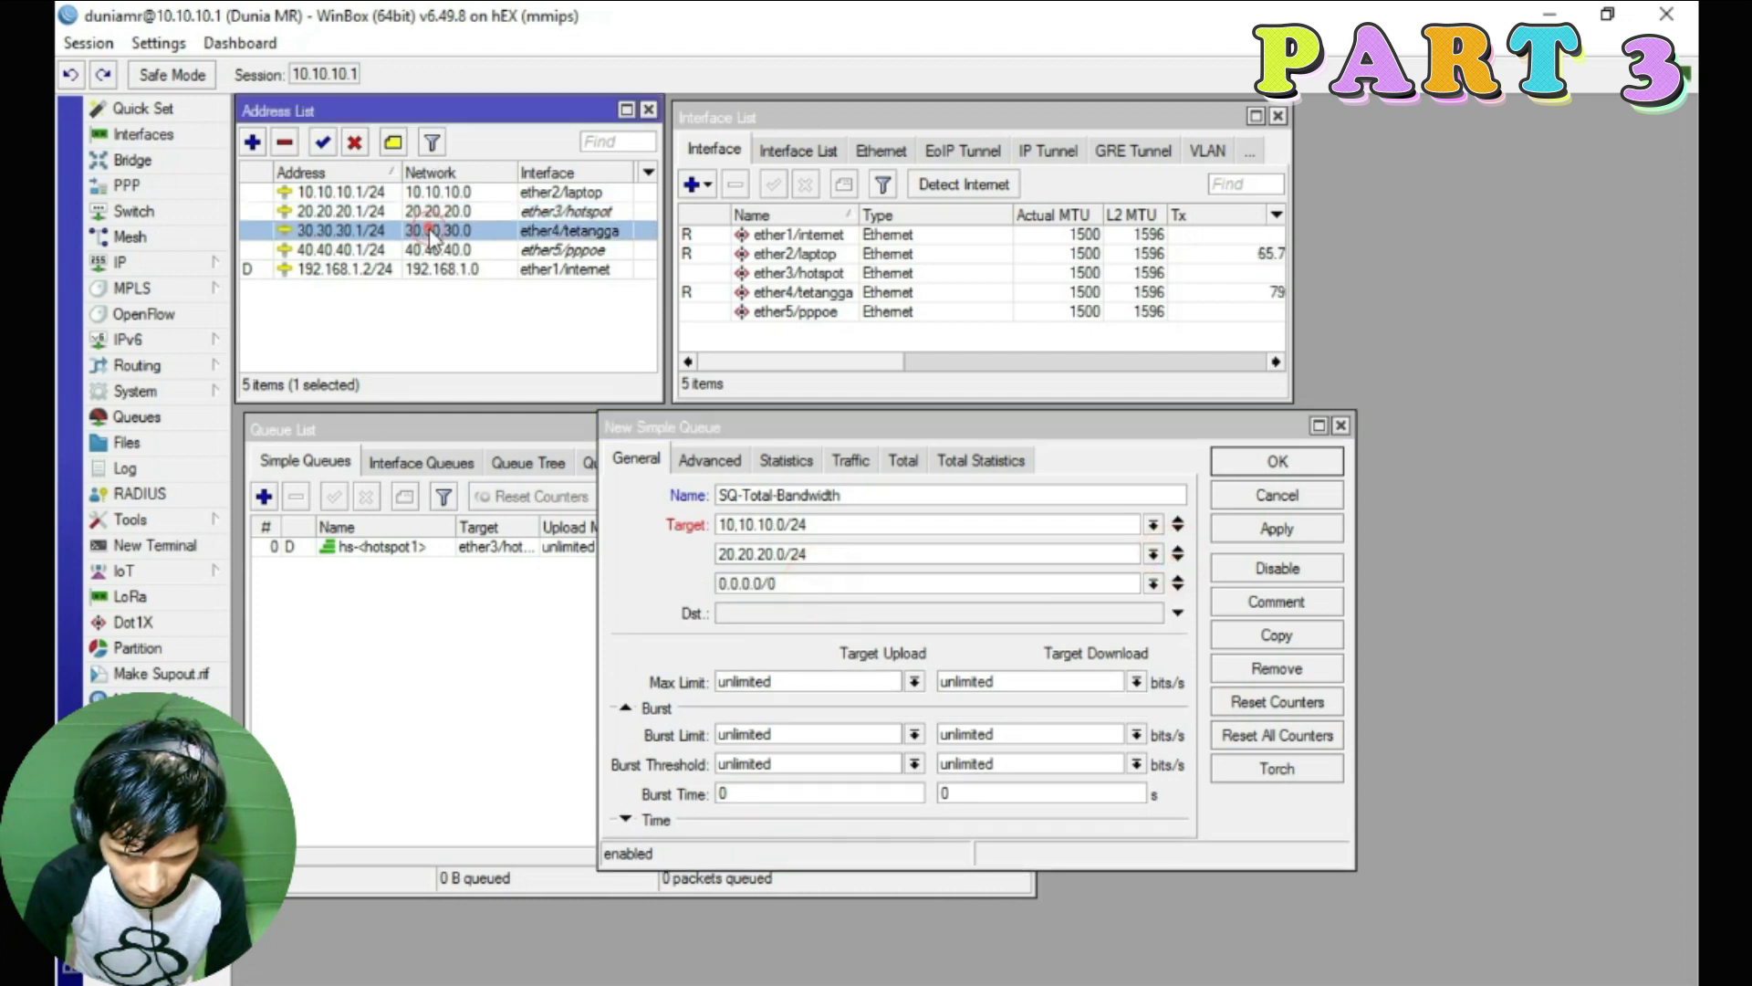
click(803, 554)
drag(812, 552, 778, 553)
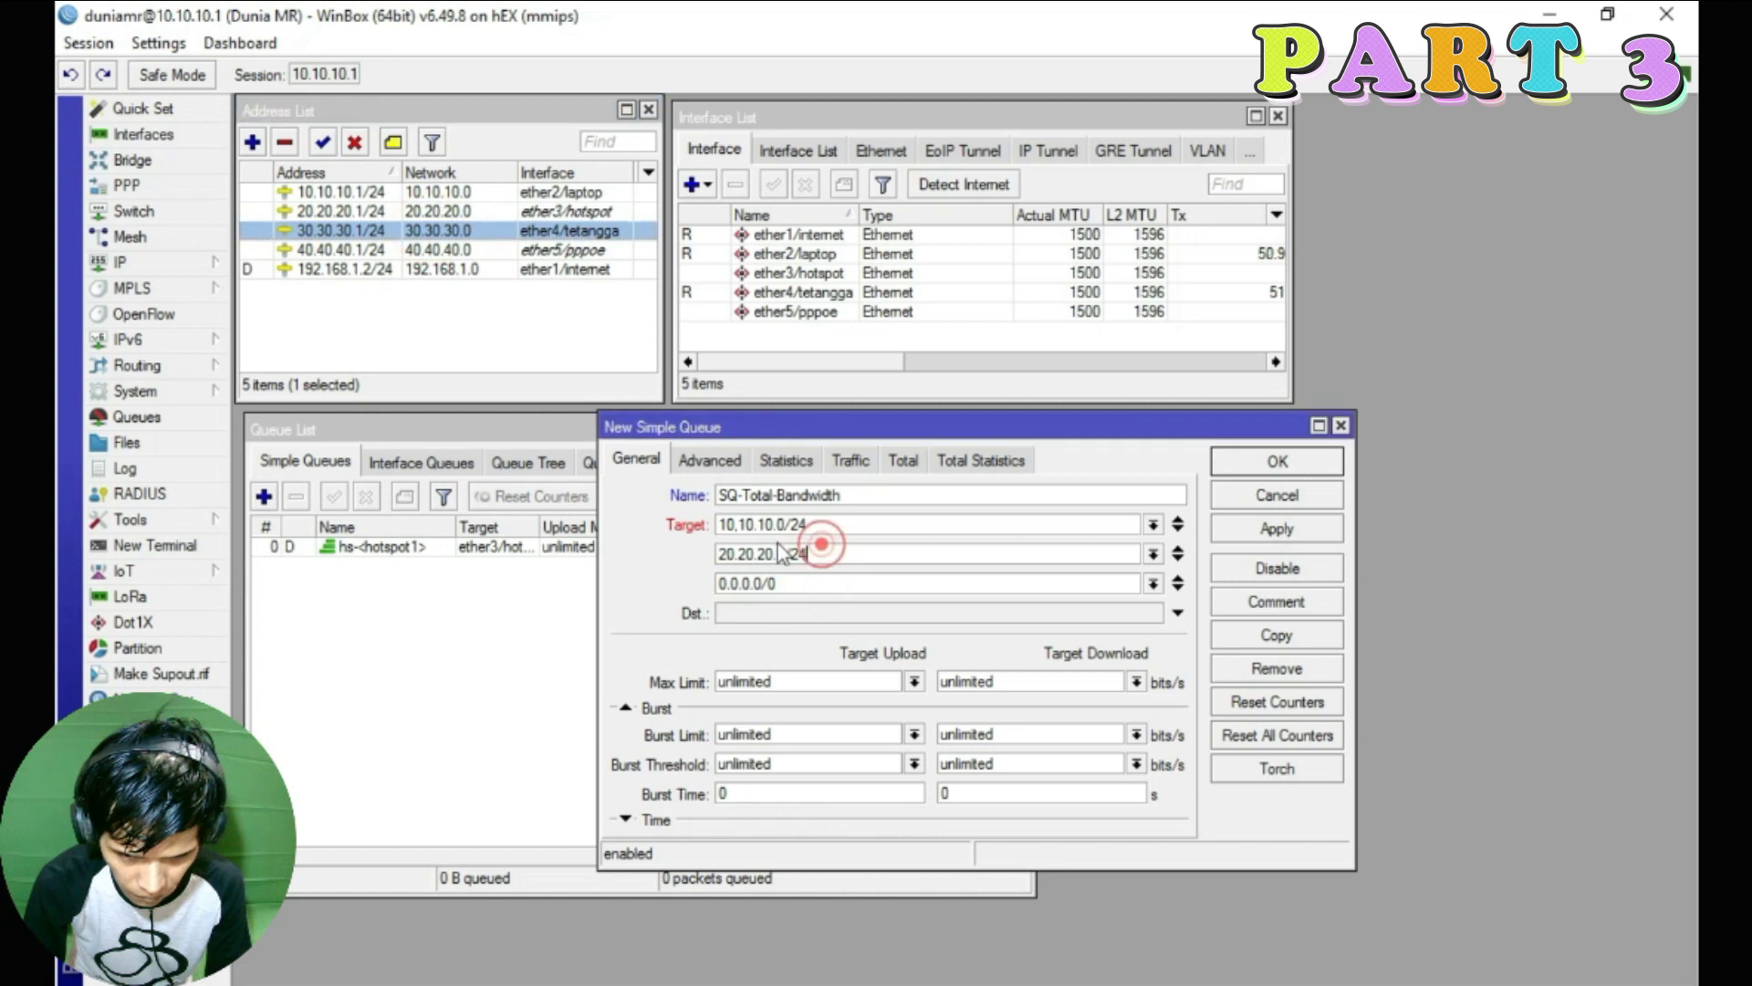
click(427, 215)
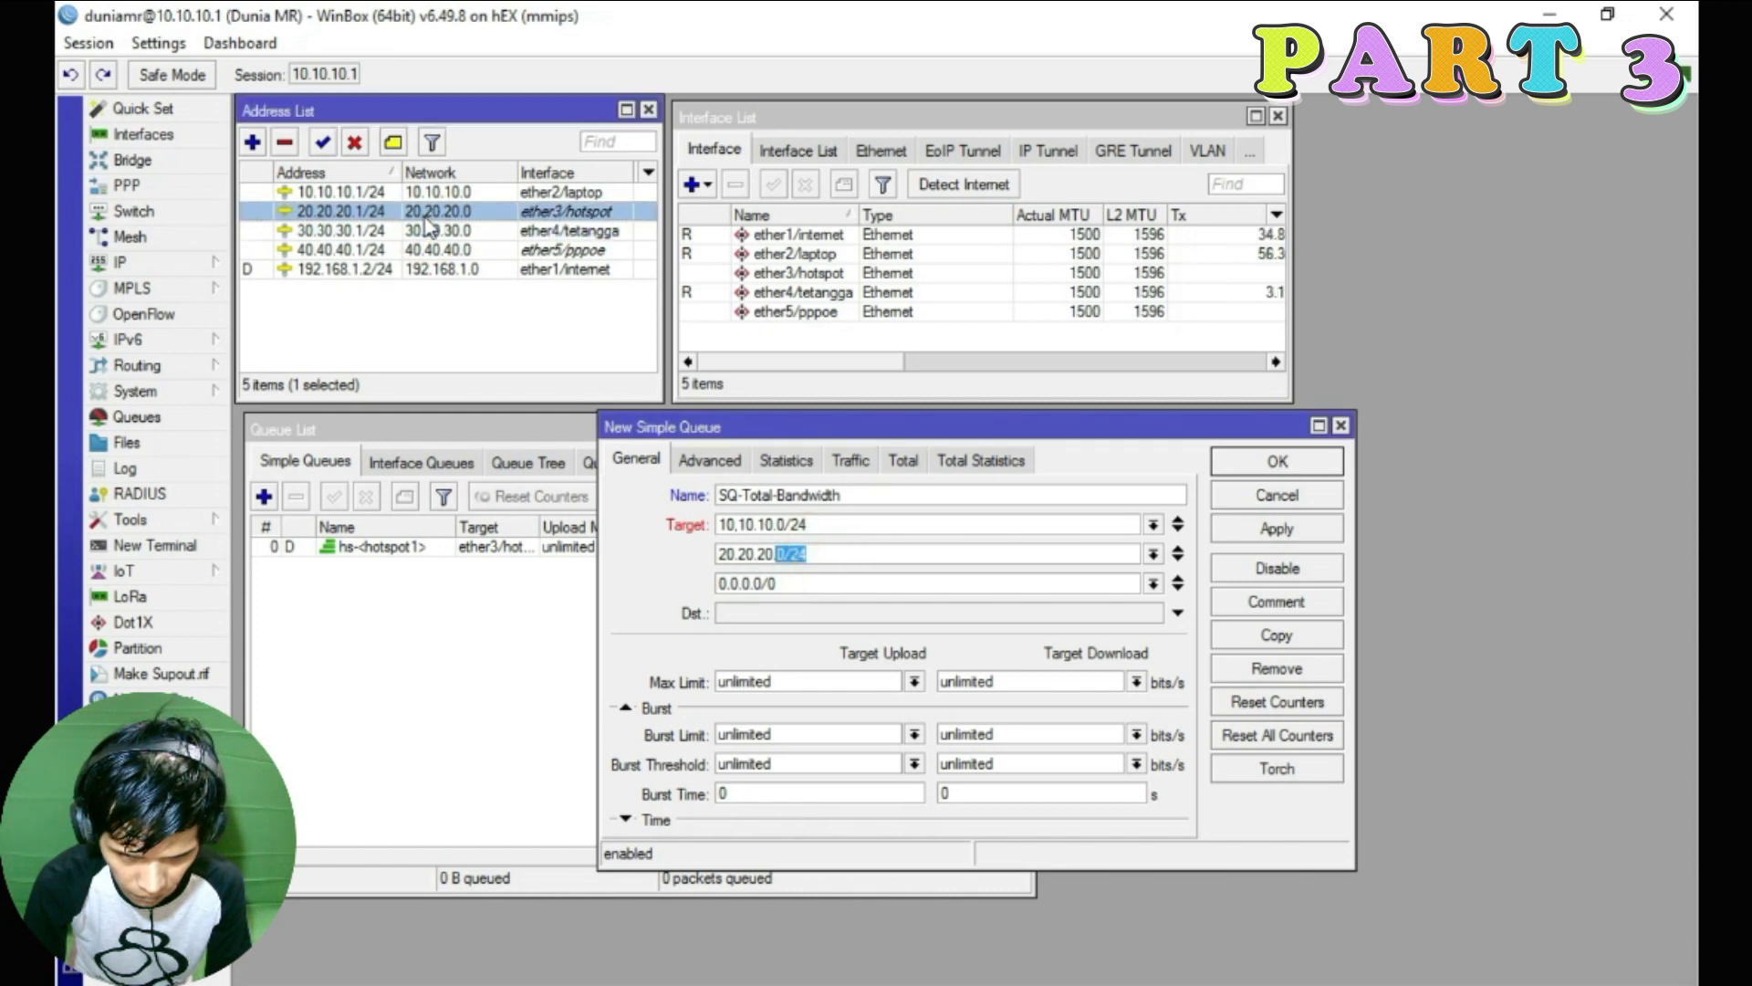
click(582, 230)
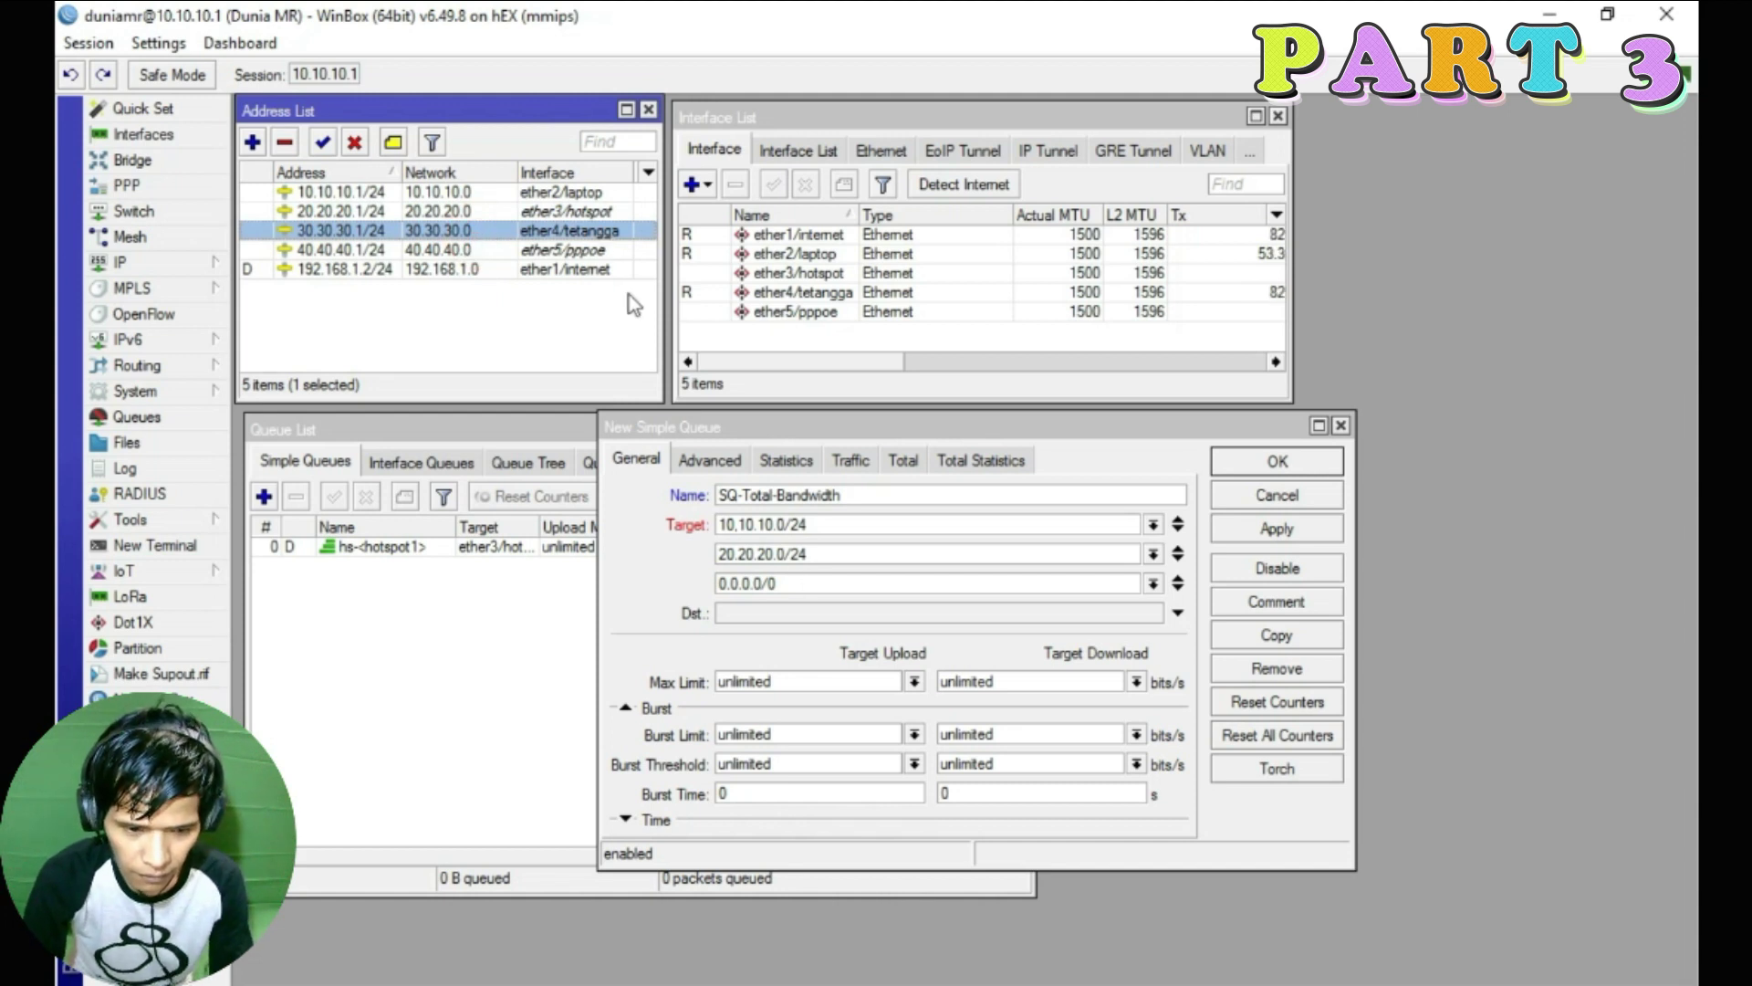
click(812, 582)
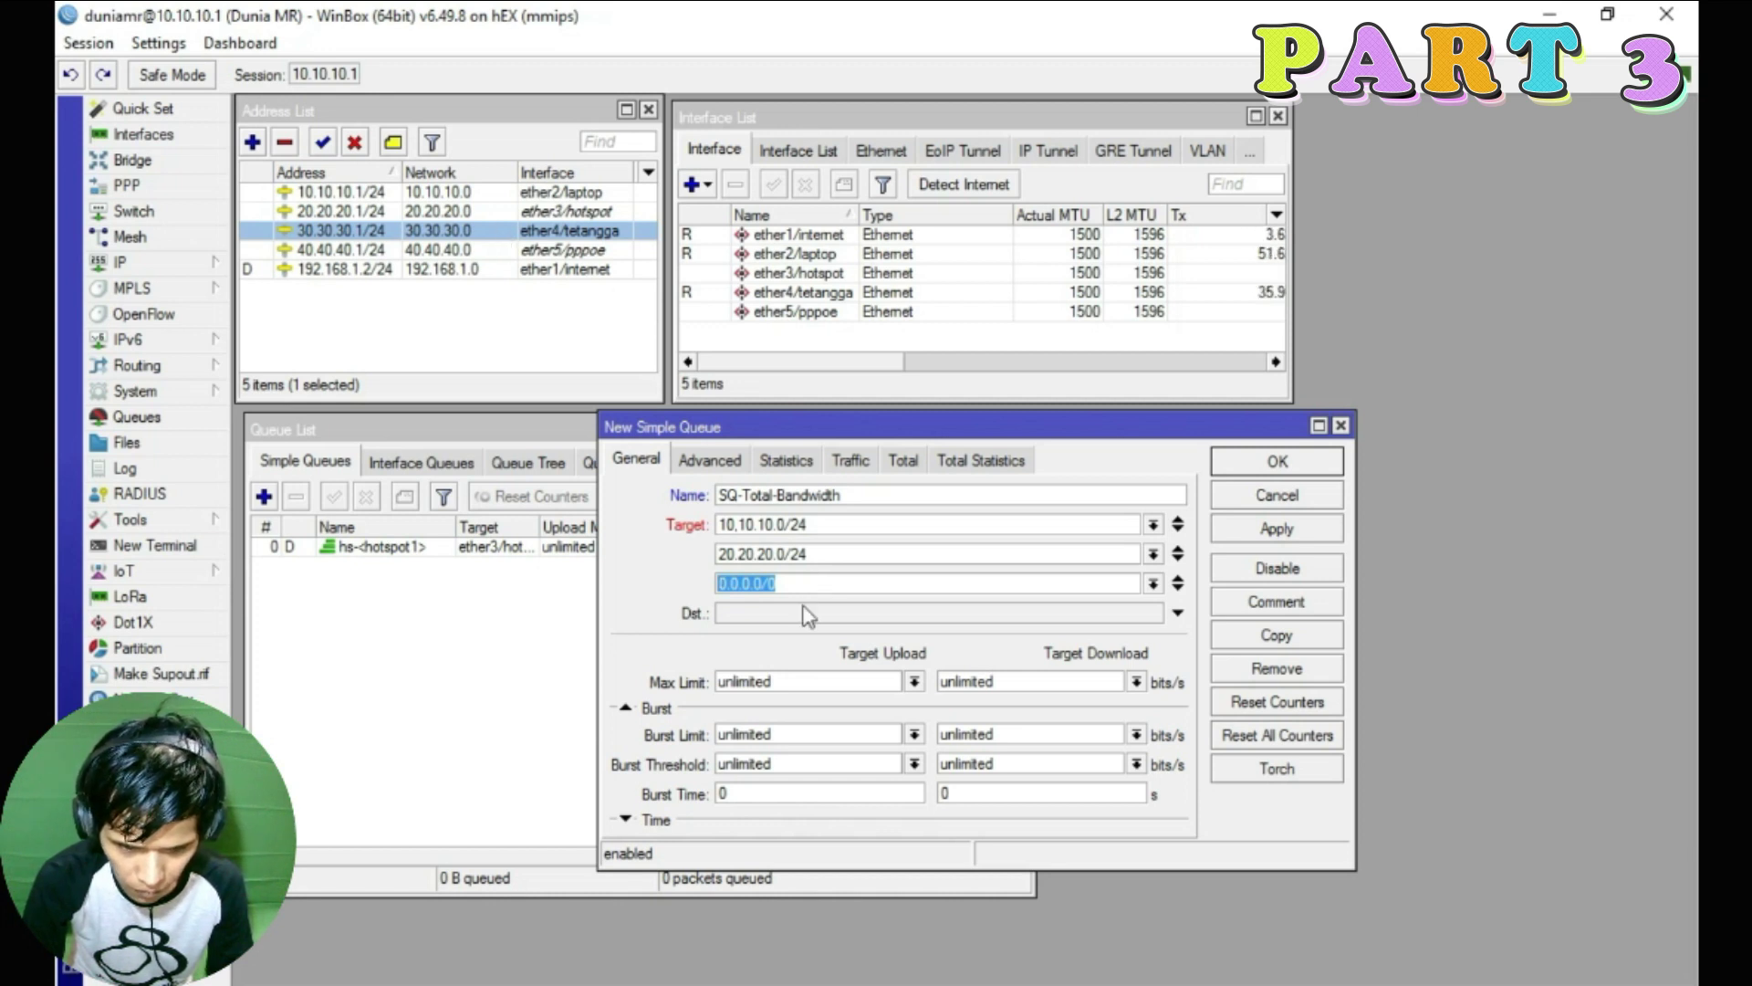
click(778, 587)
double_click(778, 586)
text(30)
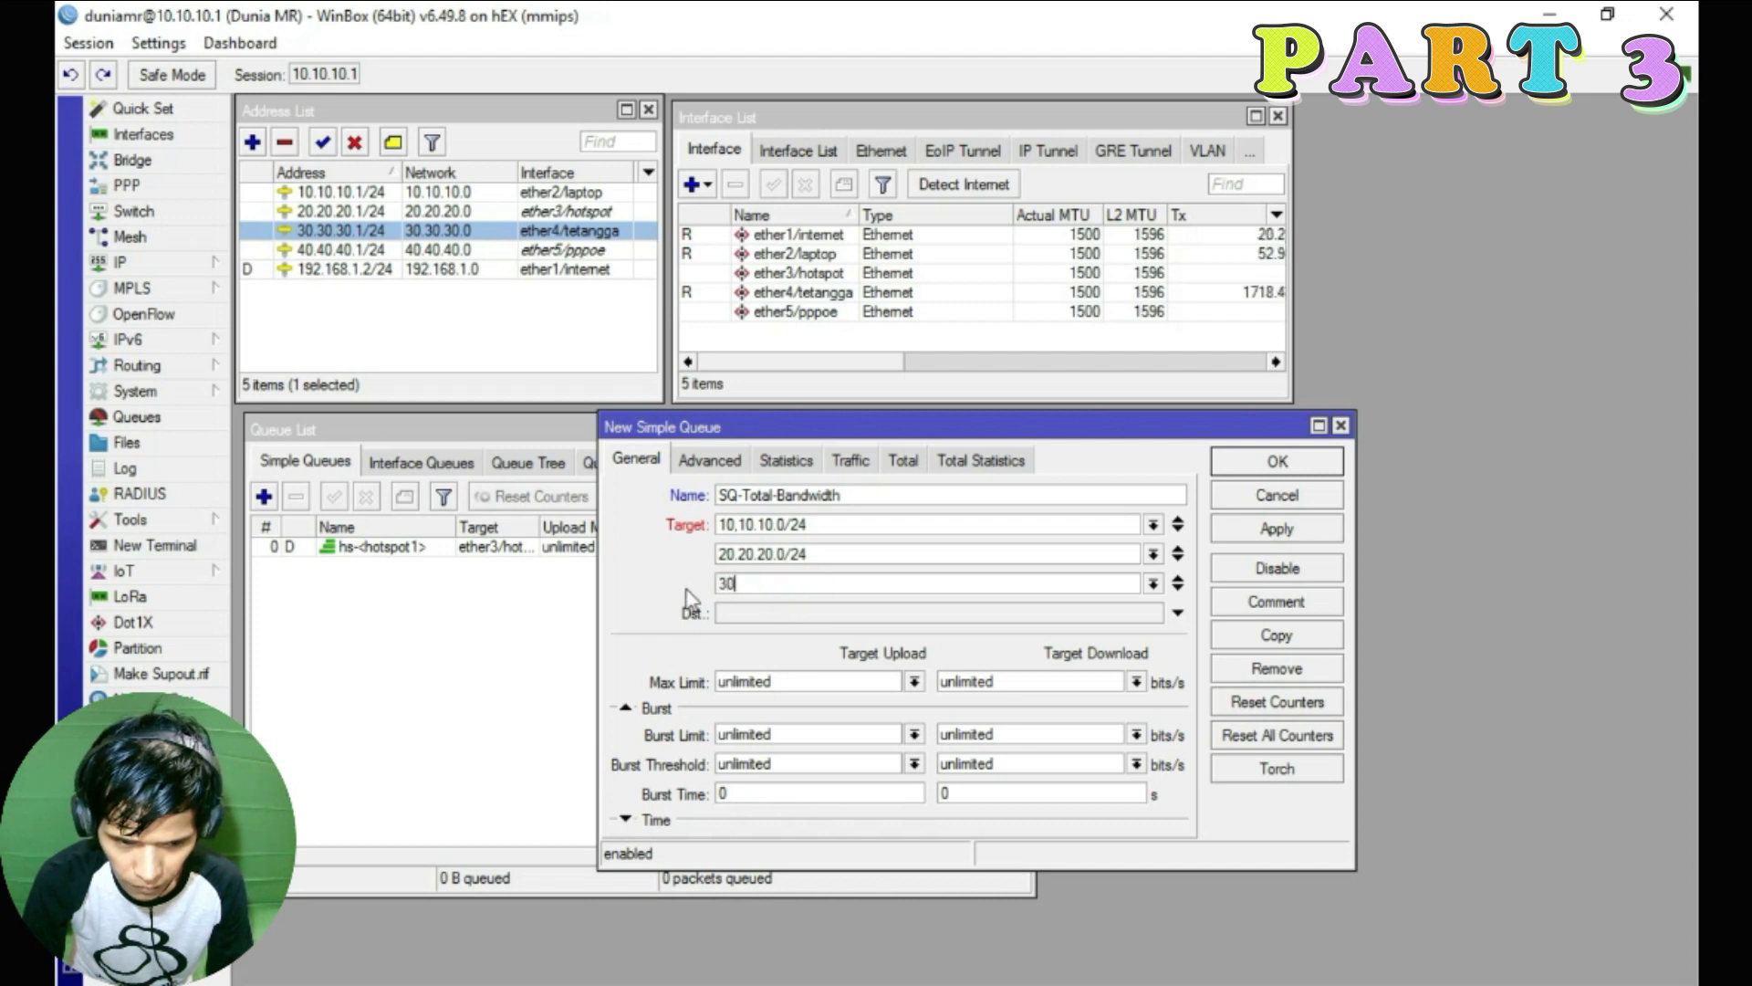
text(.30.30.)
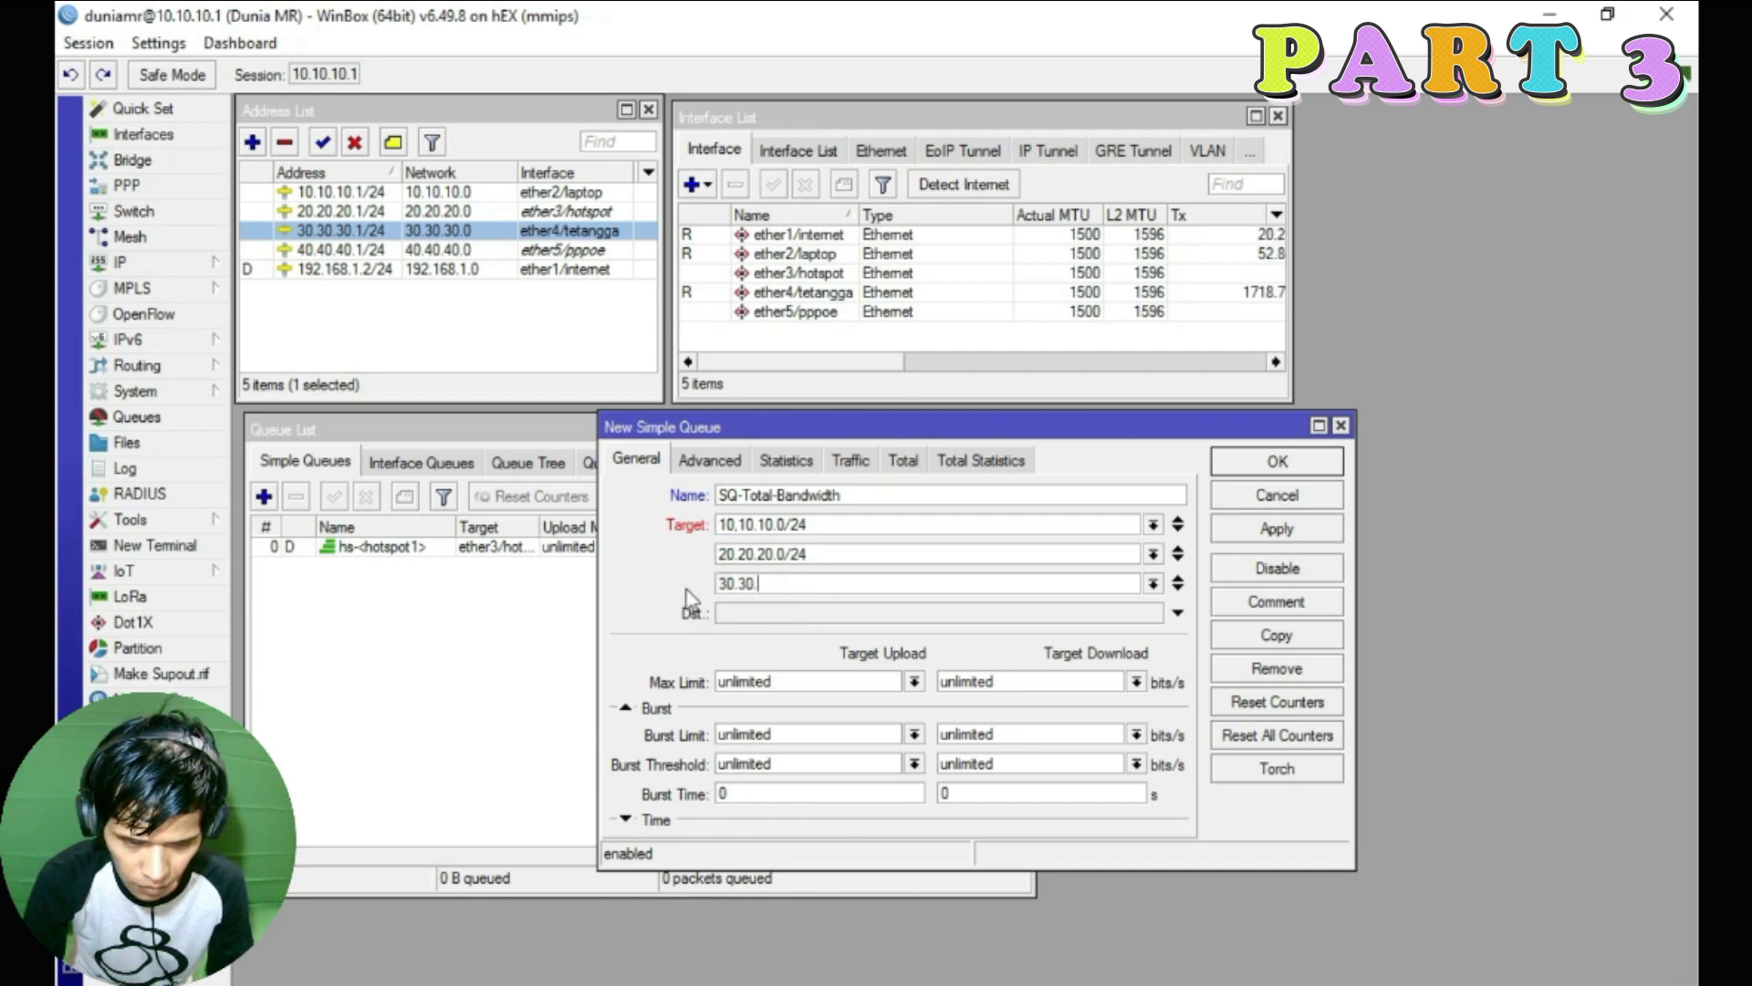
text(0/24)
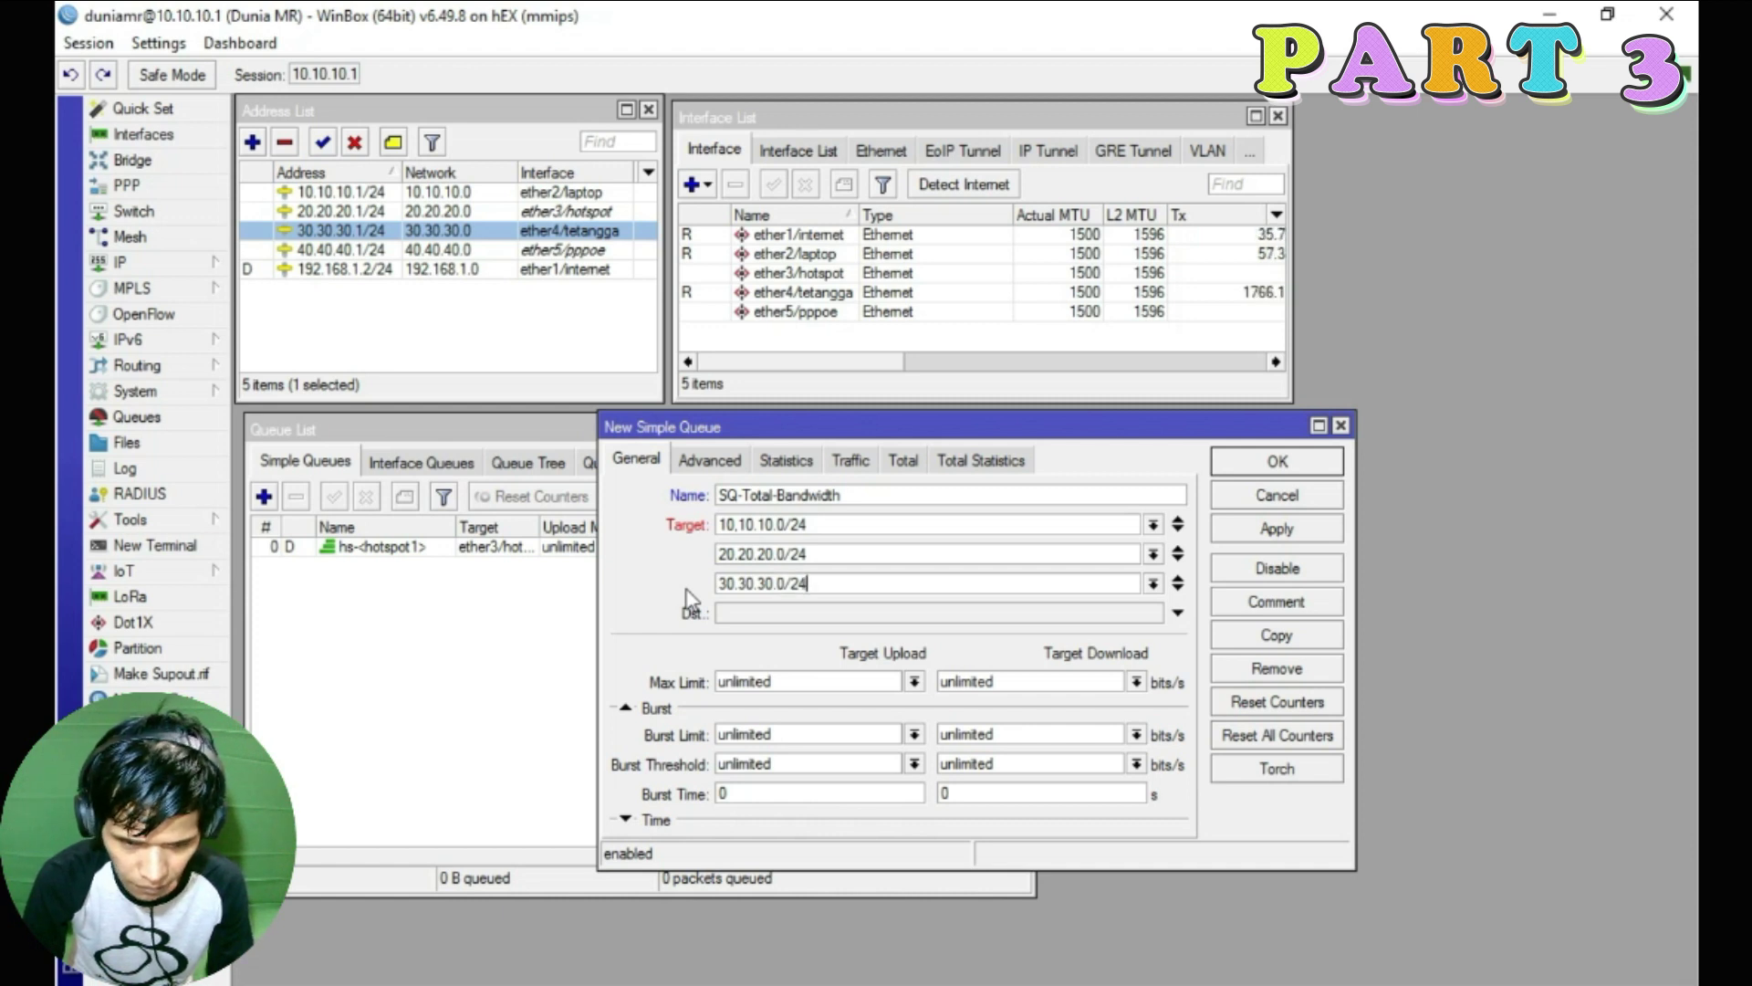
Add a fourth target of 40.40.40.0/24
click(449, 251)
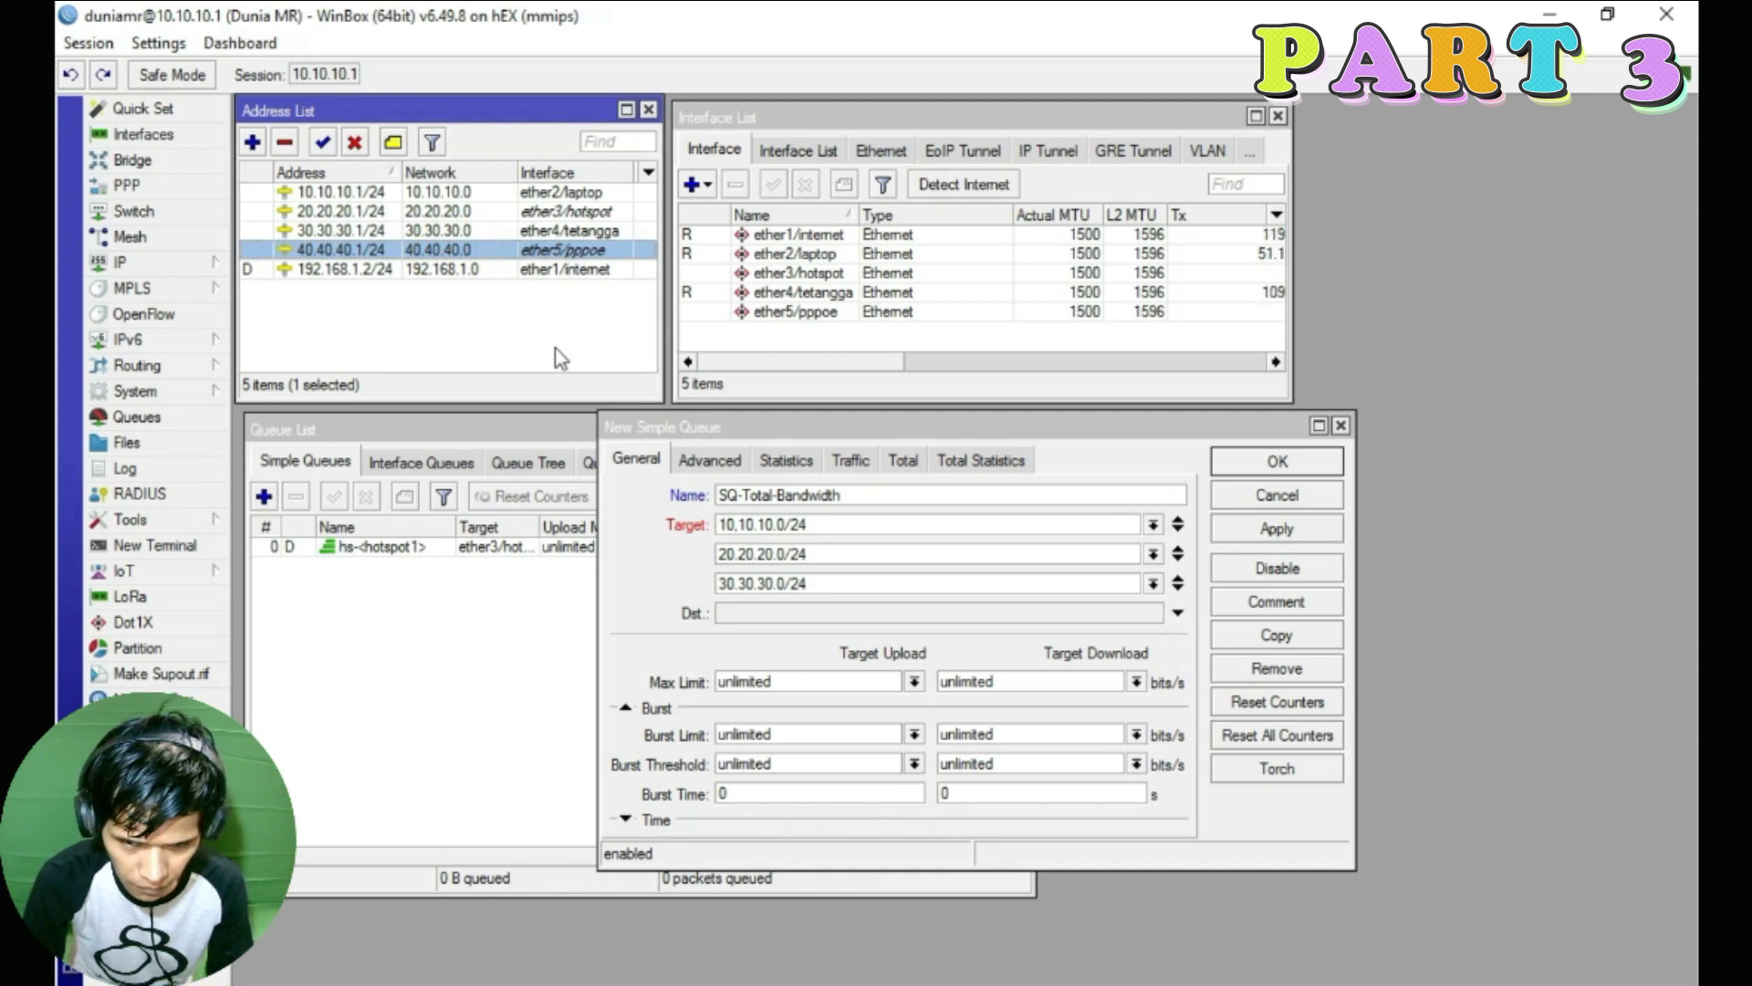
click(1178, 583)
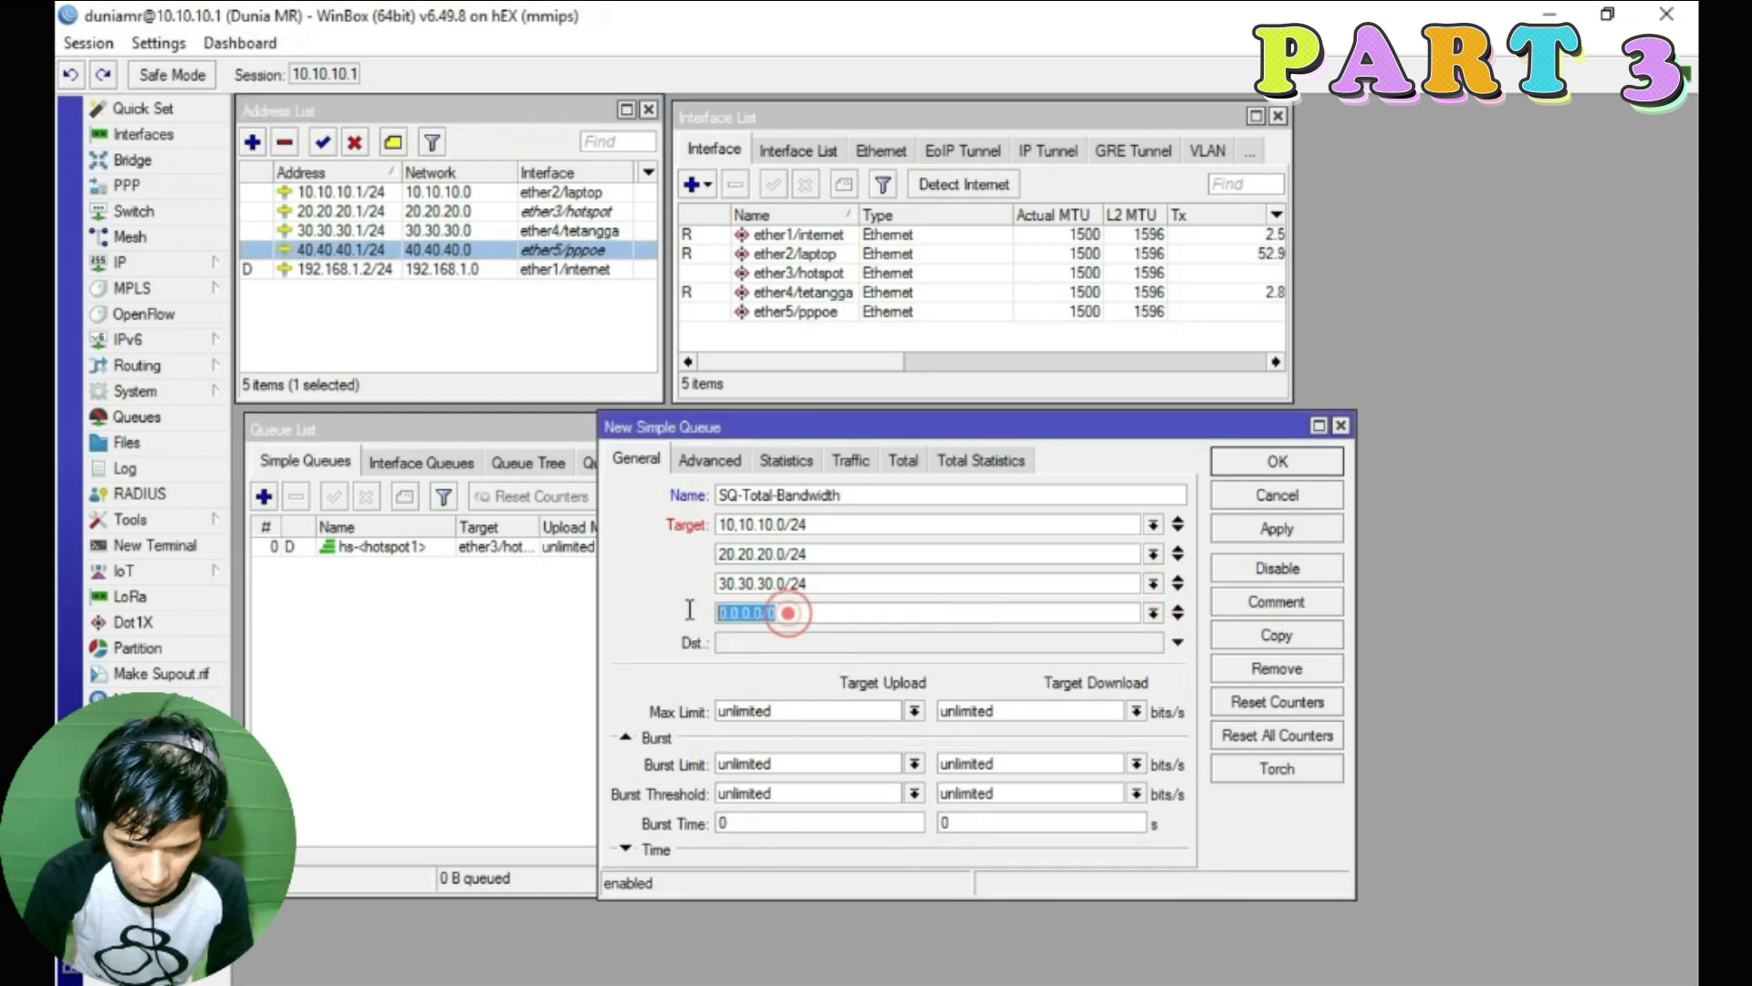
text(40)
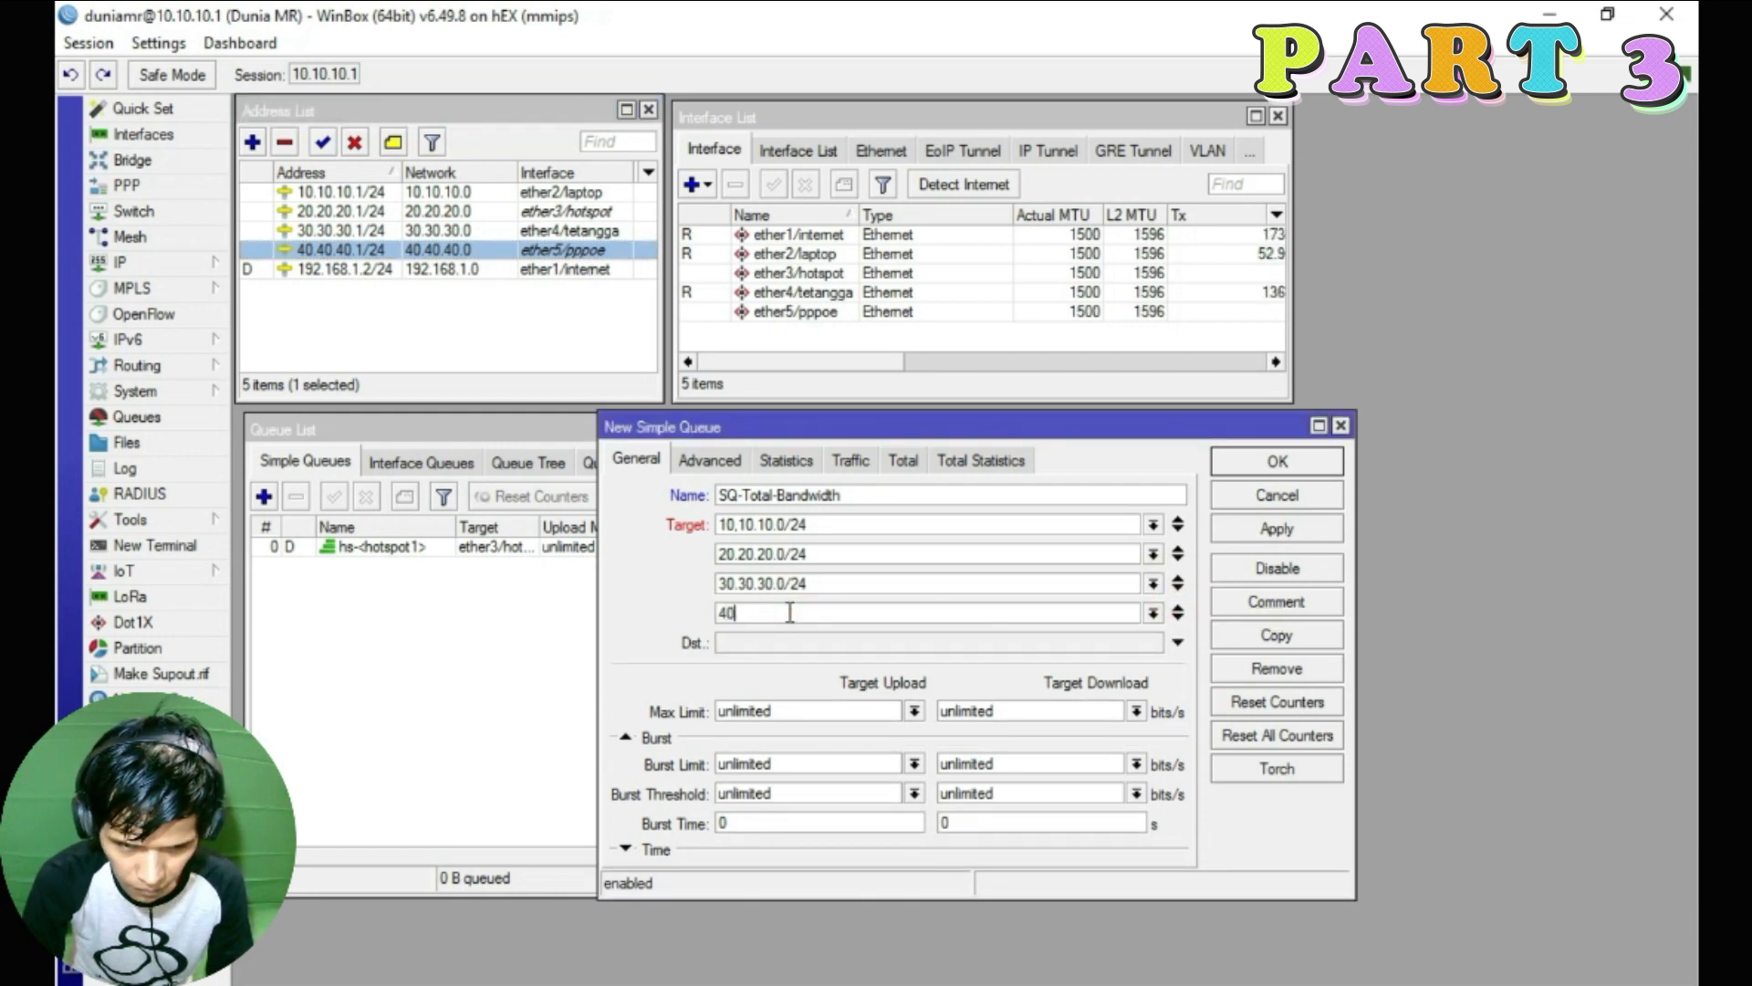
text(.40.4)
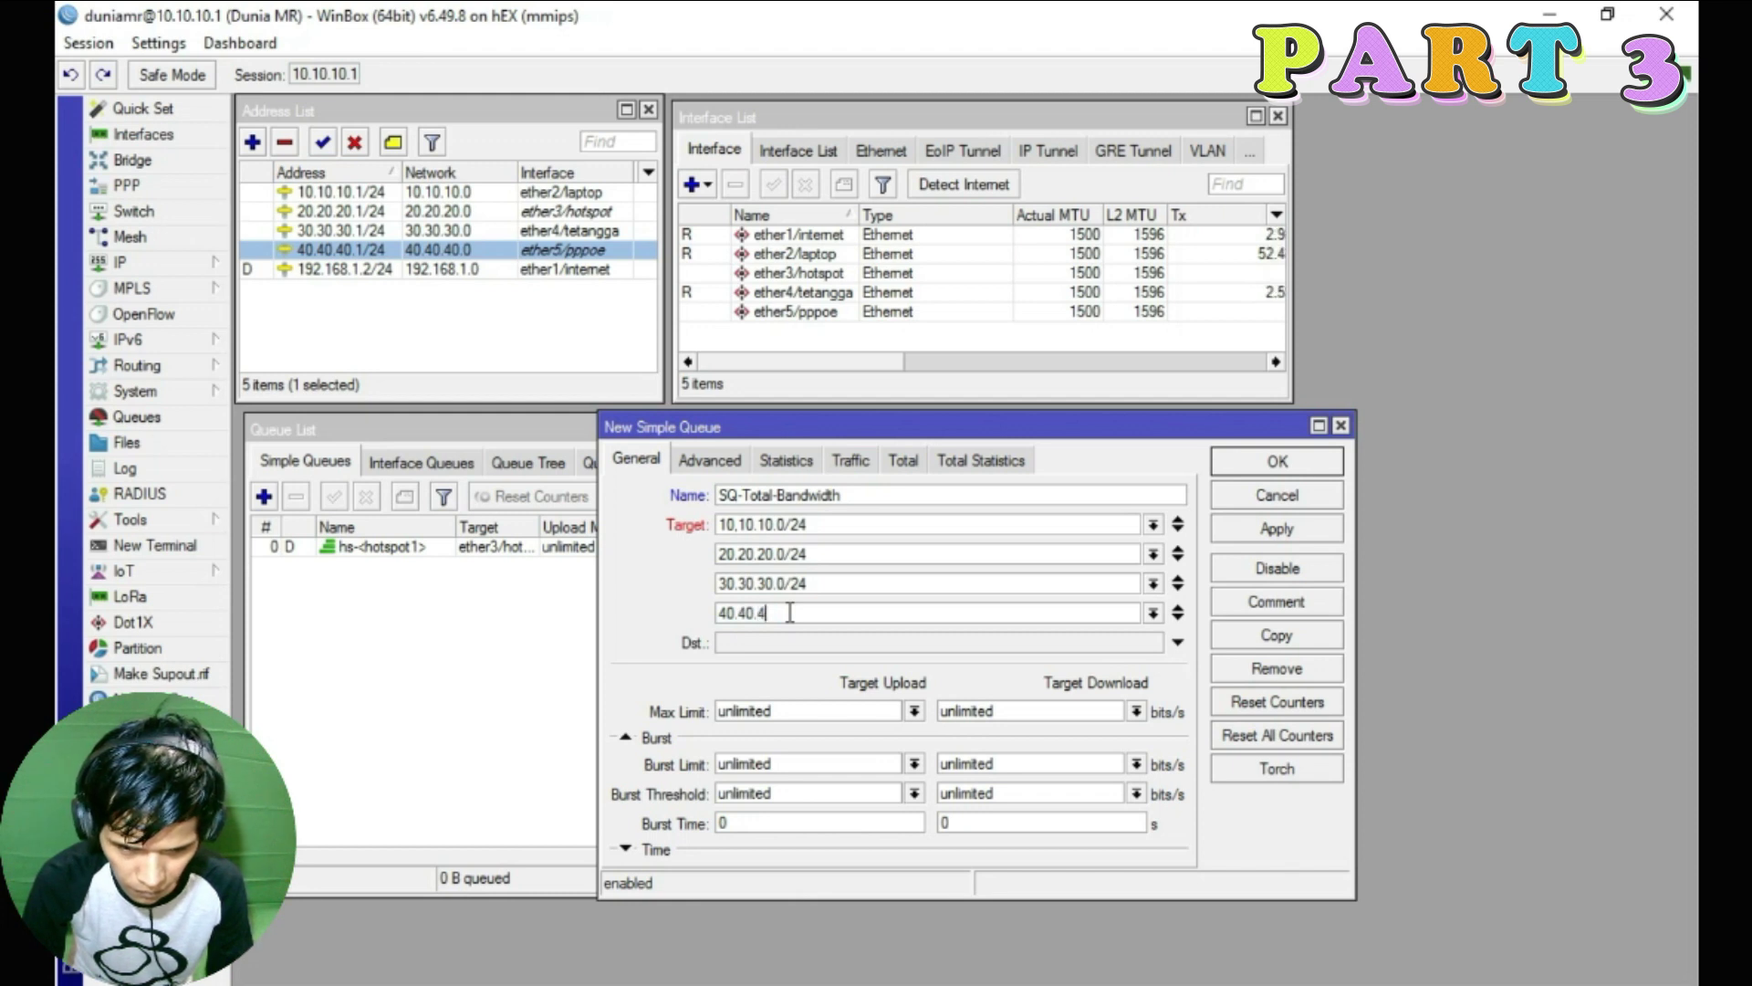
text(0.0)
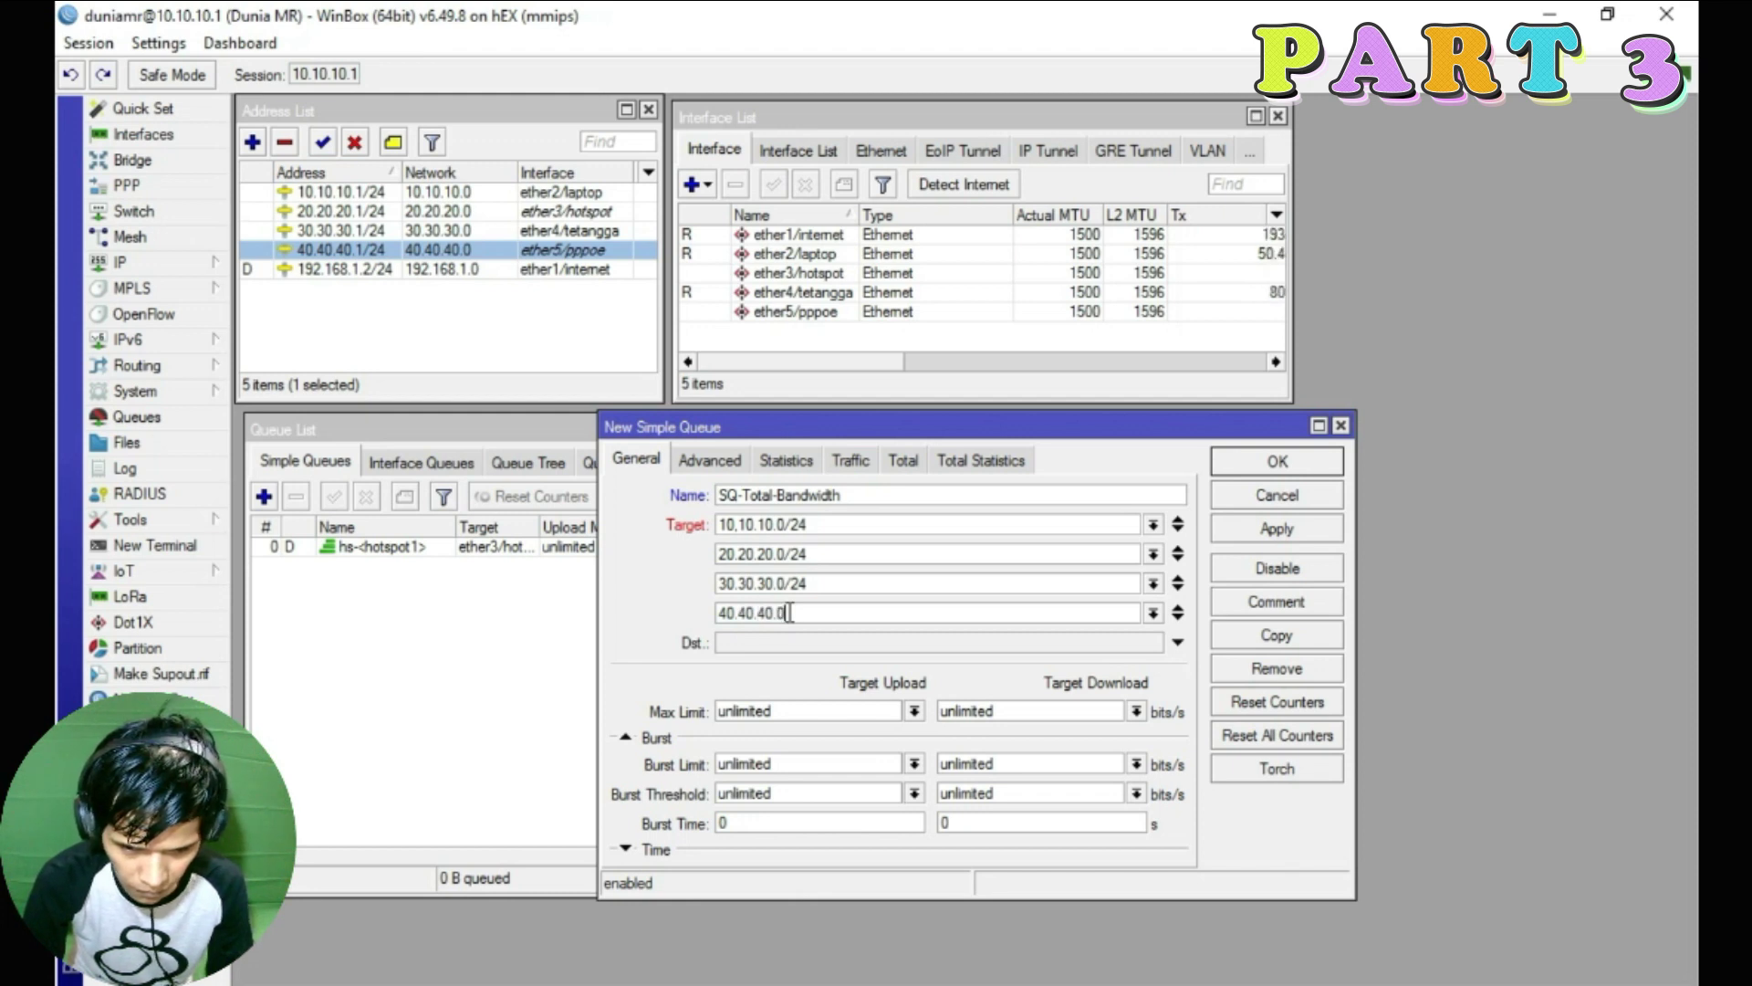
click(573, 191)
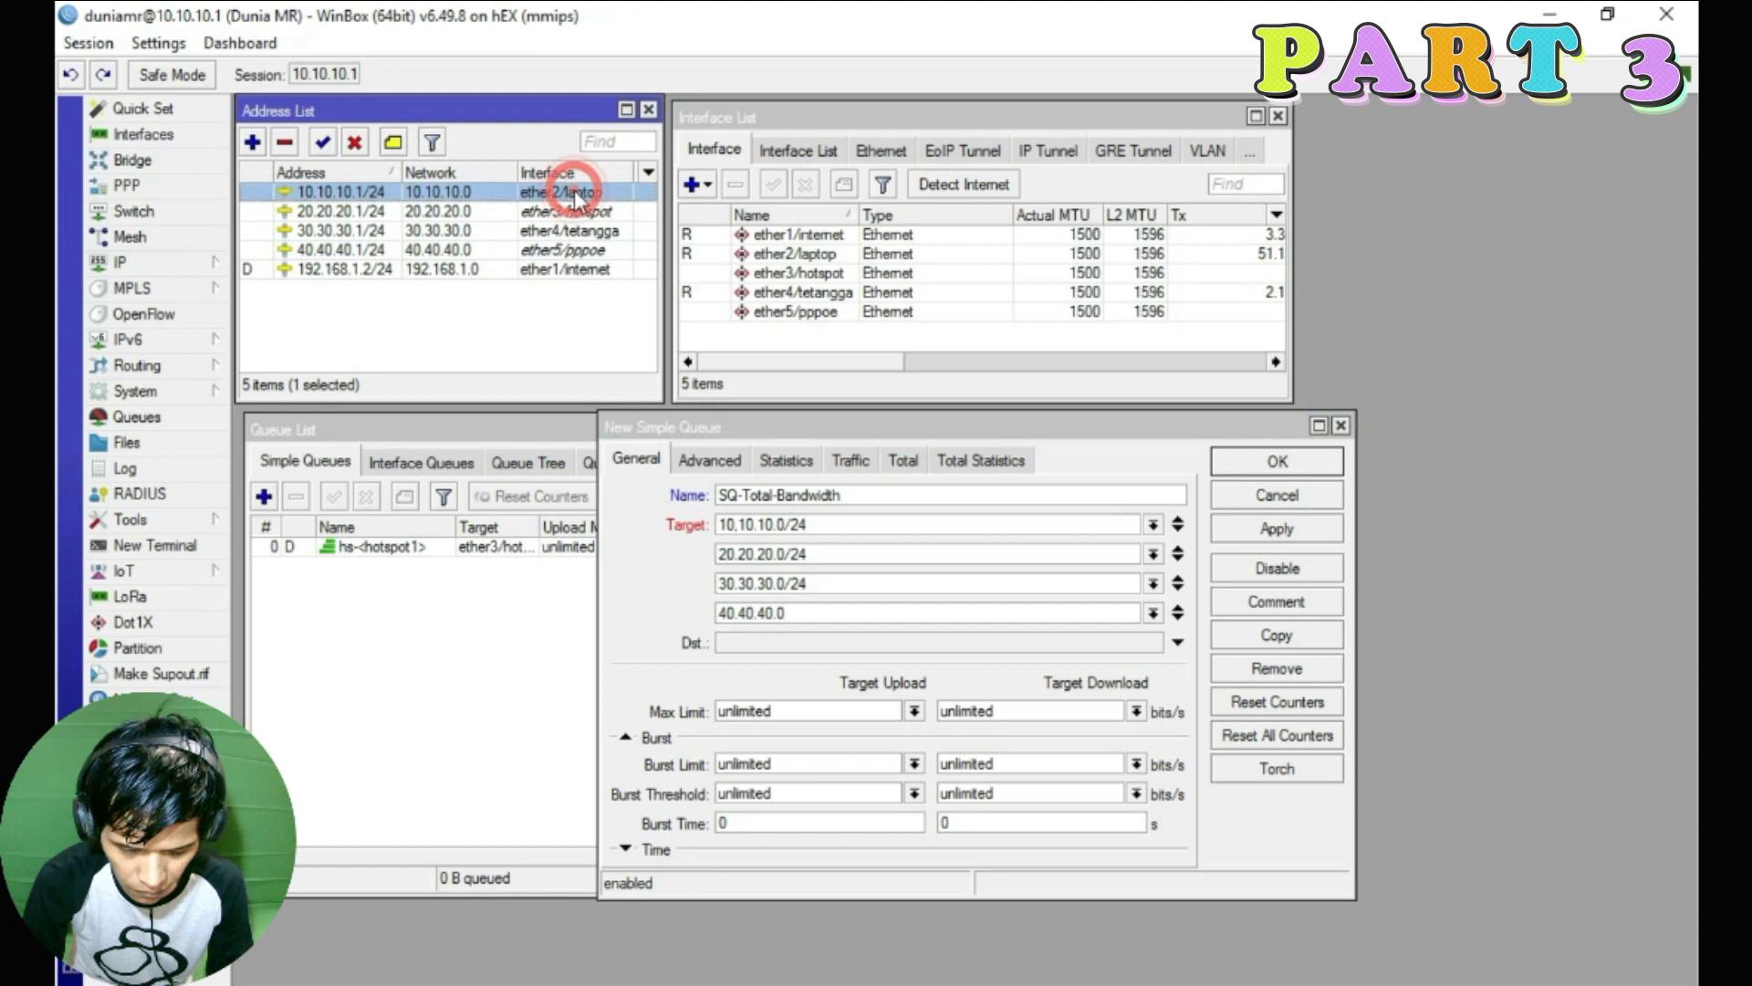
click(870, 630)
text(/24)
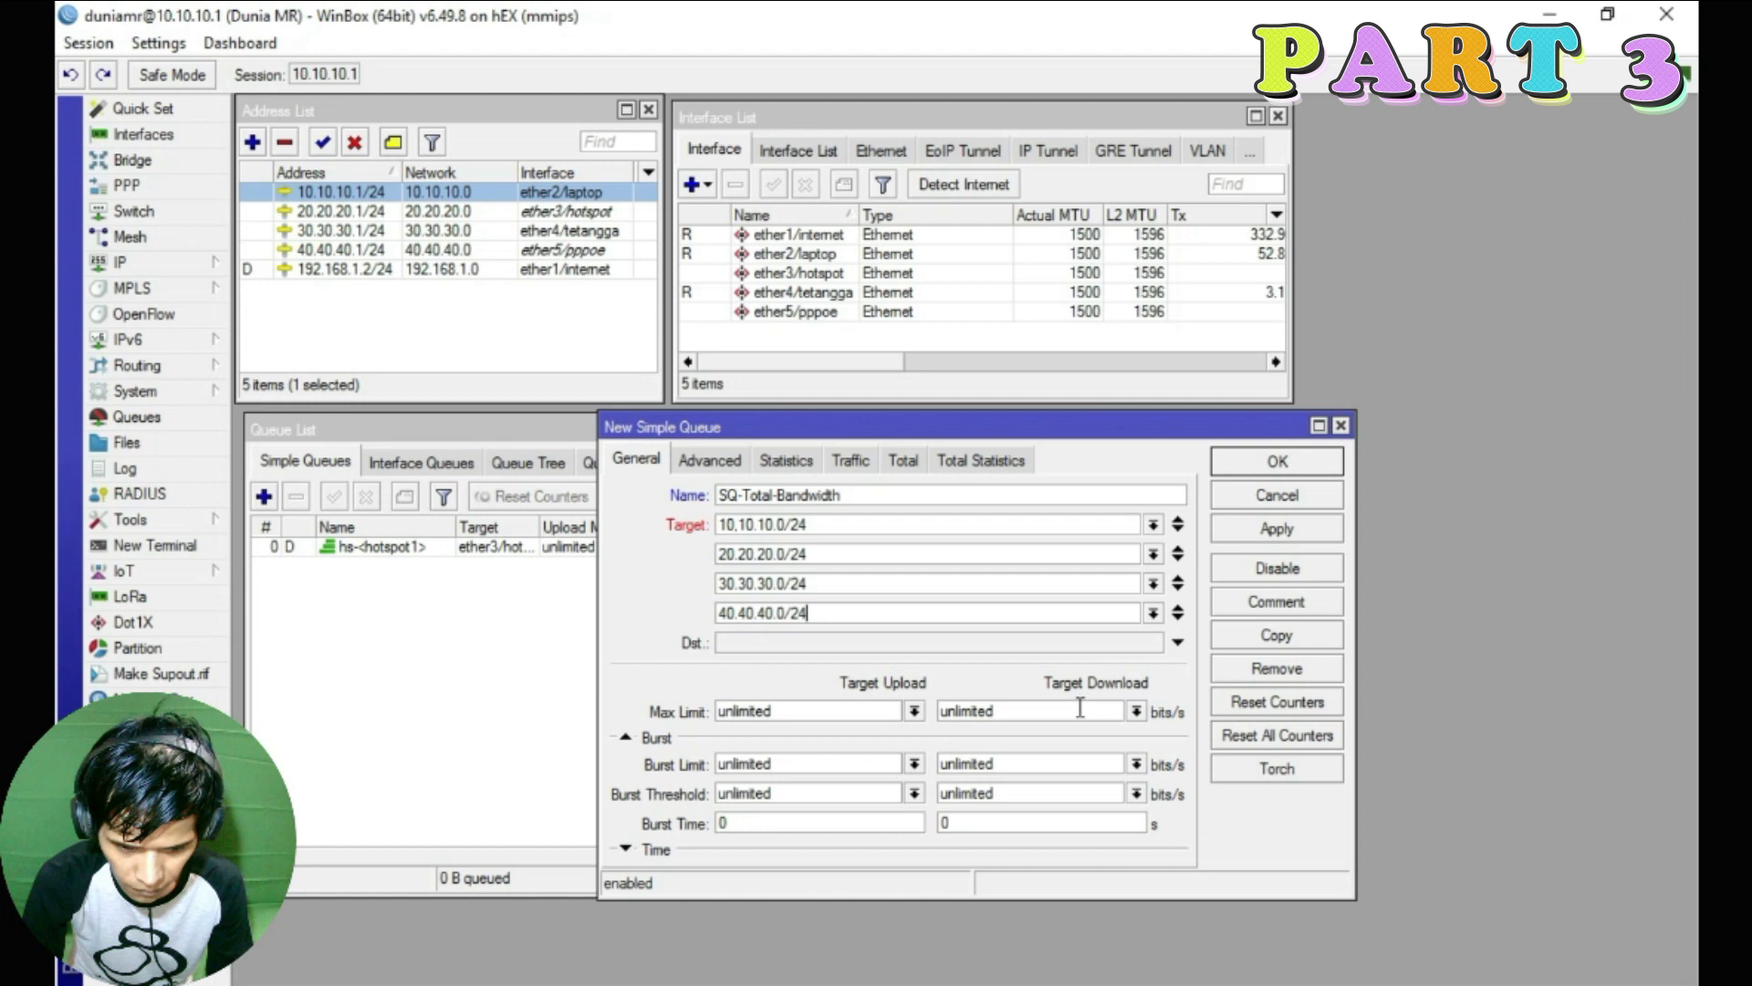
Set the Target Download max limit to 50M
click(1136, 711)
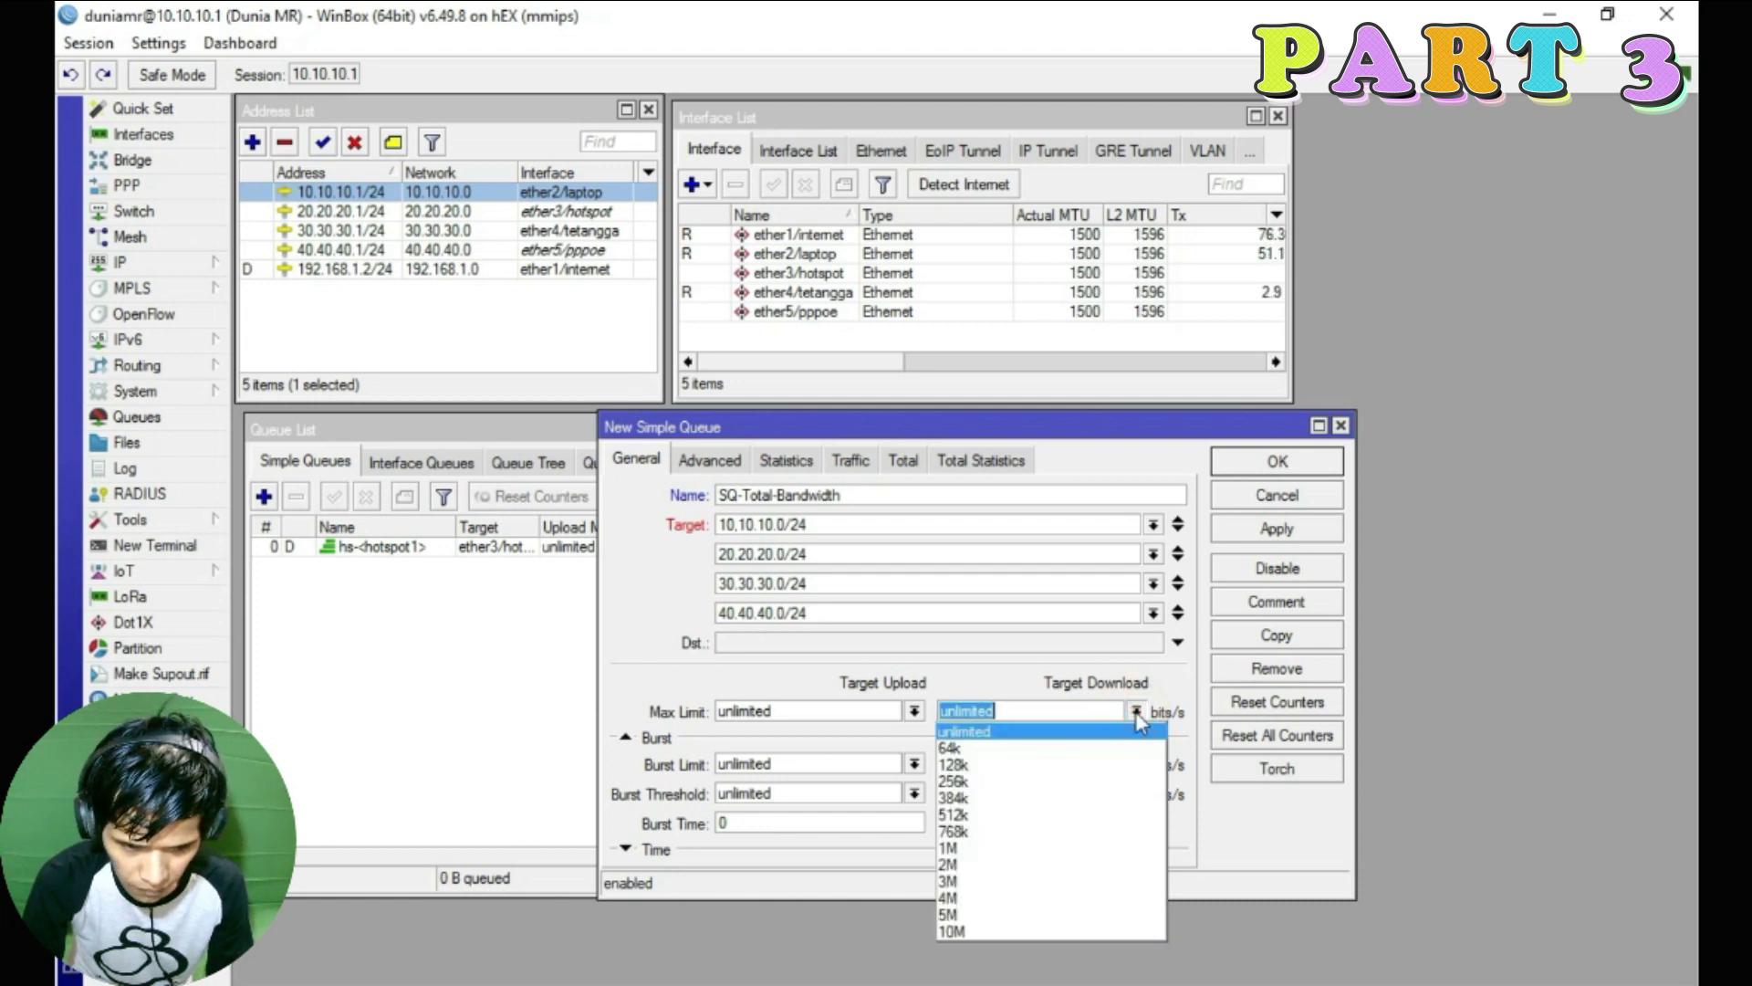
click(1027, 925)
click(1137, 712)
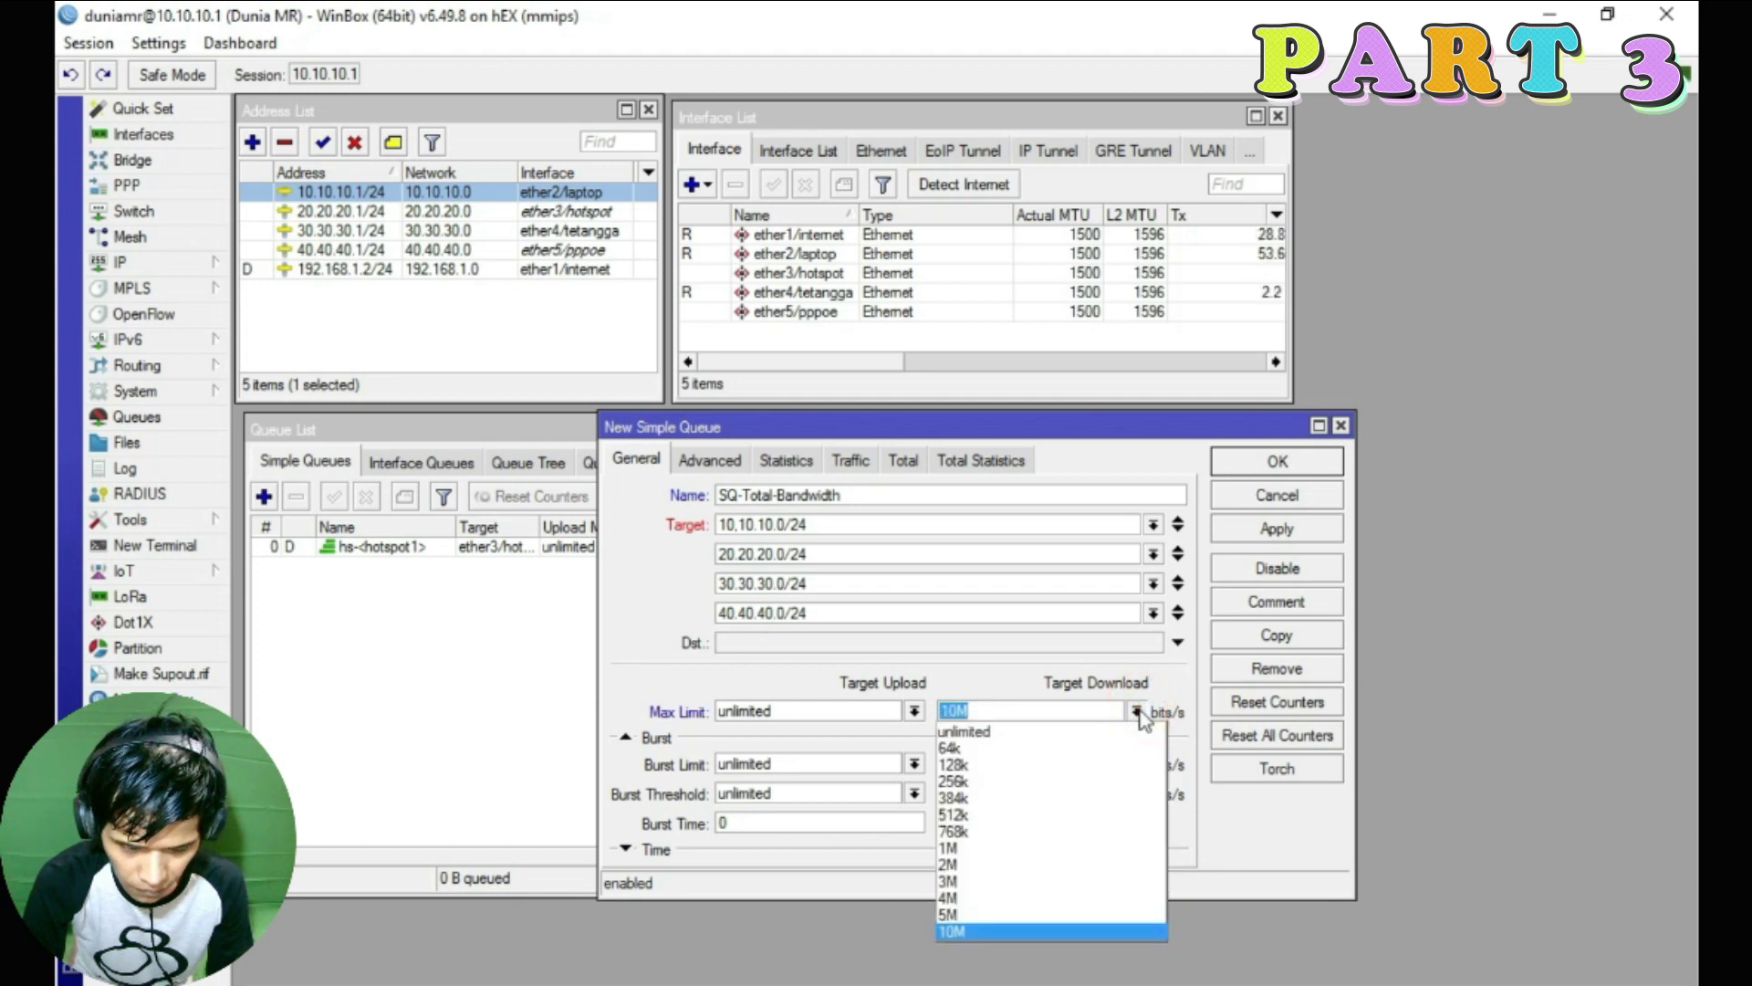
click(974, 927)
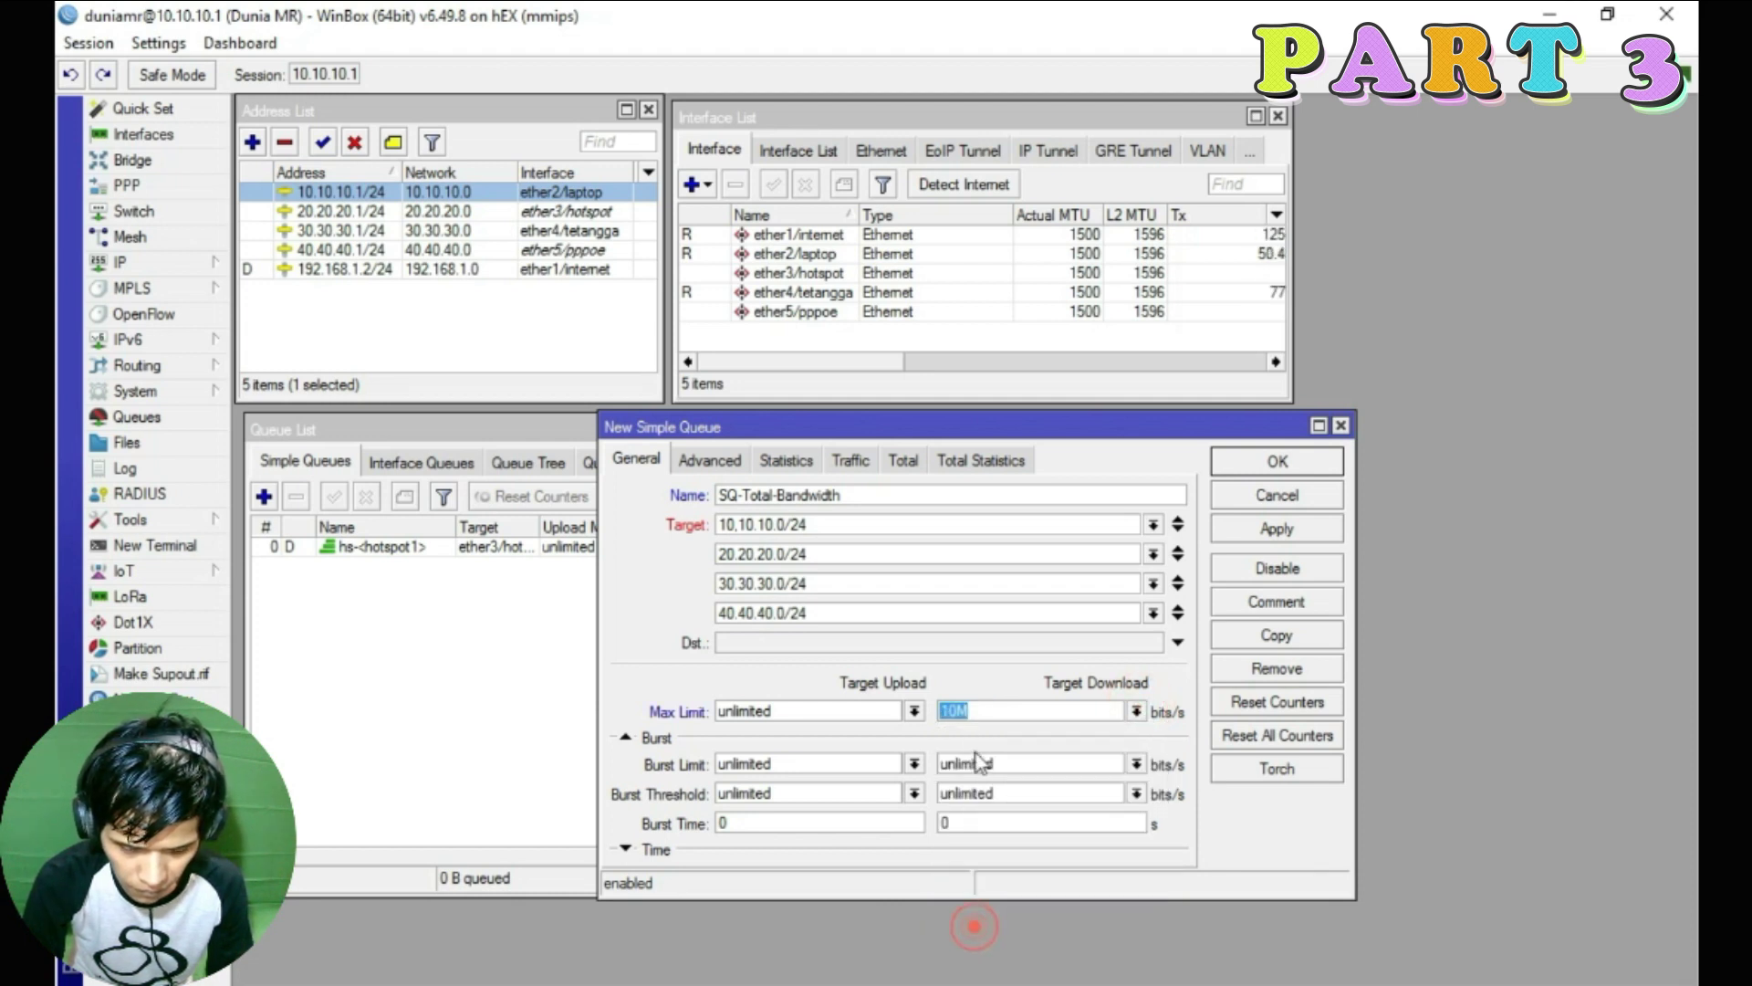
click(951, 710)
drag(951, 710, 945, 712)
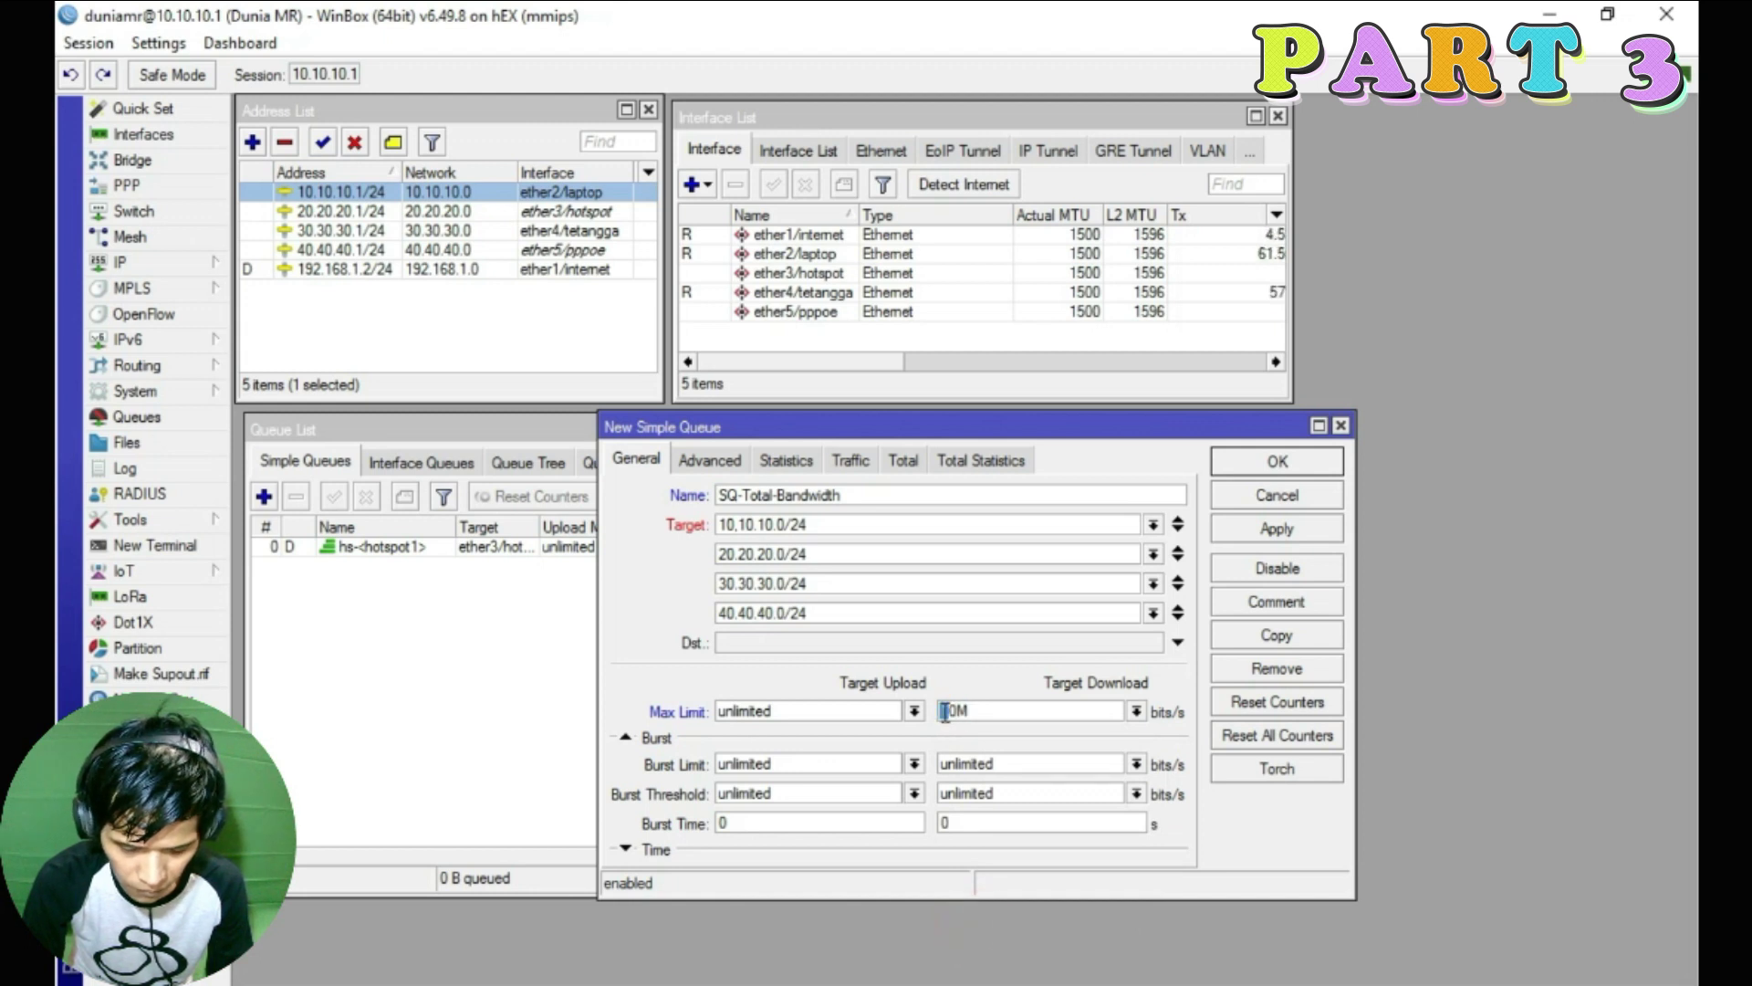
text(5)
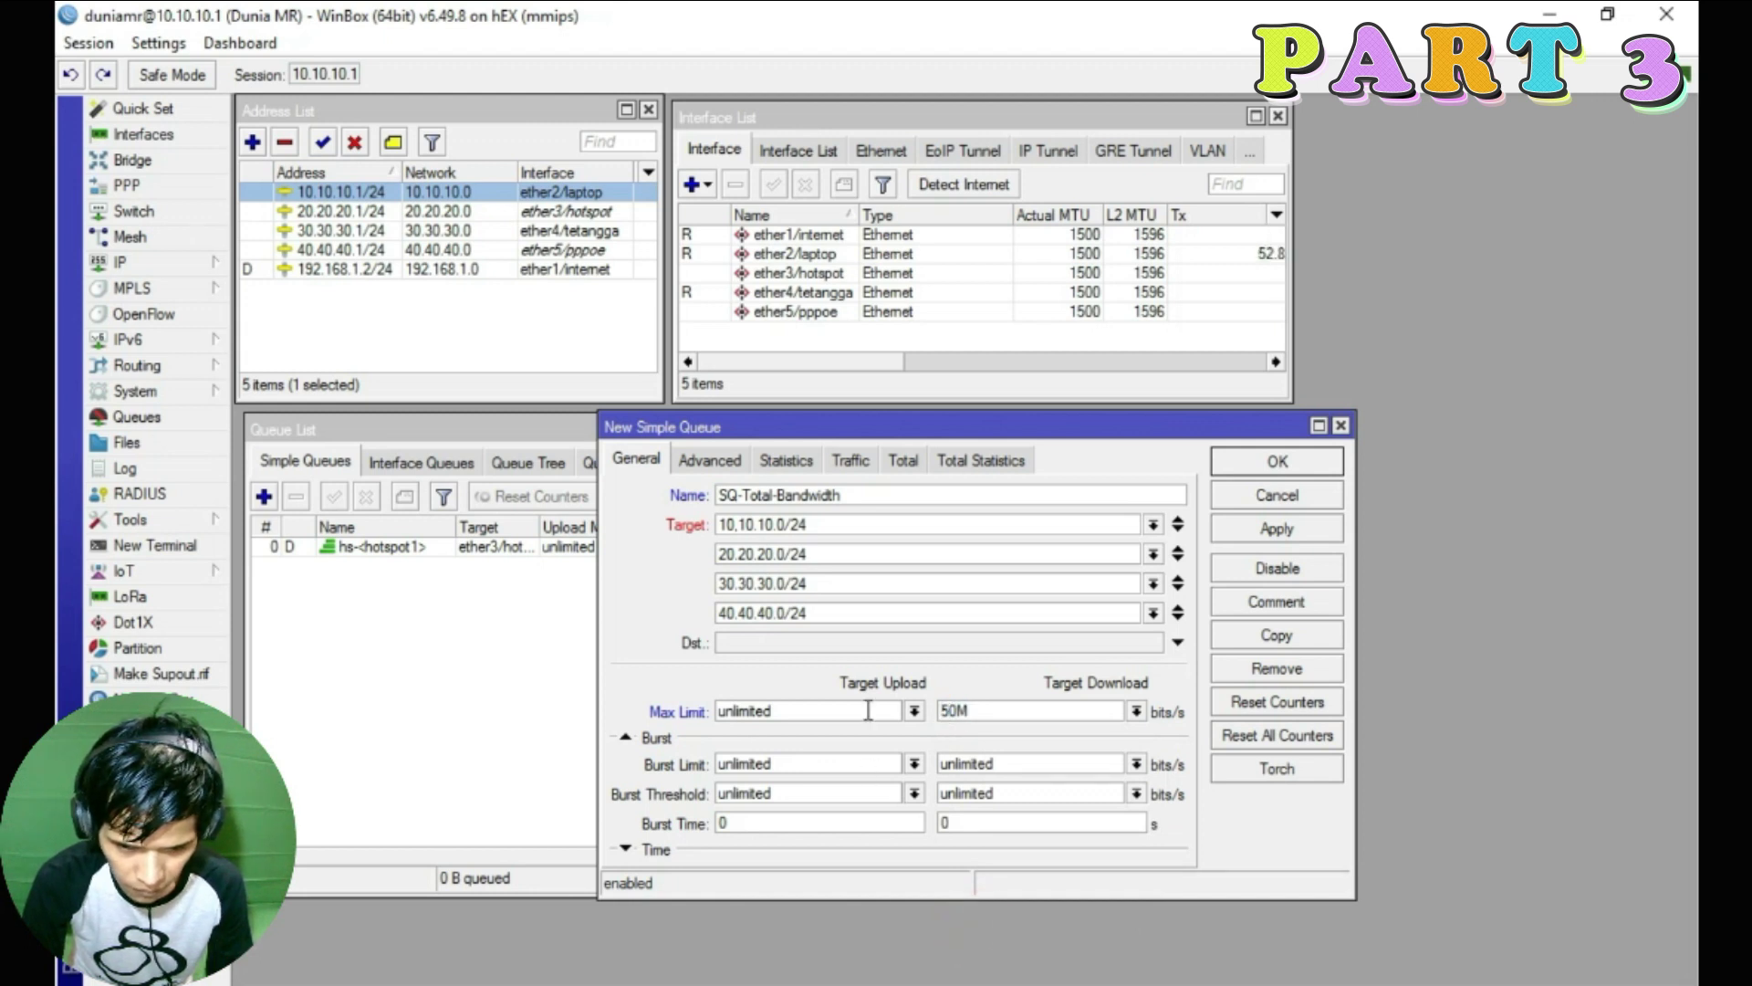
Set the Target Upload max limit to 25M, then view the Advanced settings
click(913, 710)
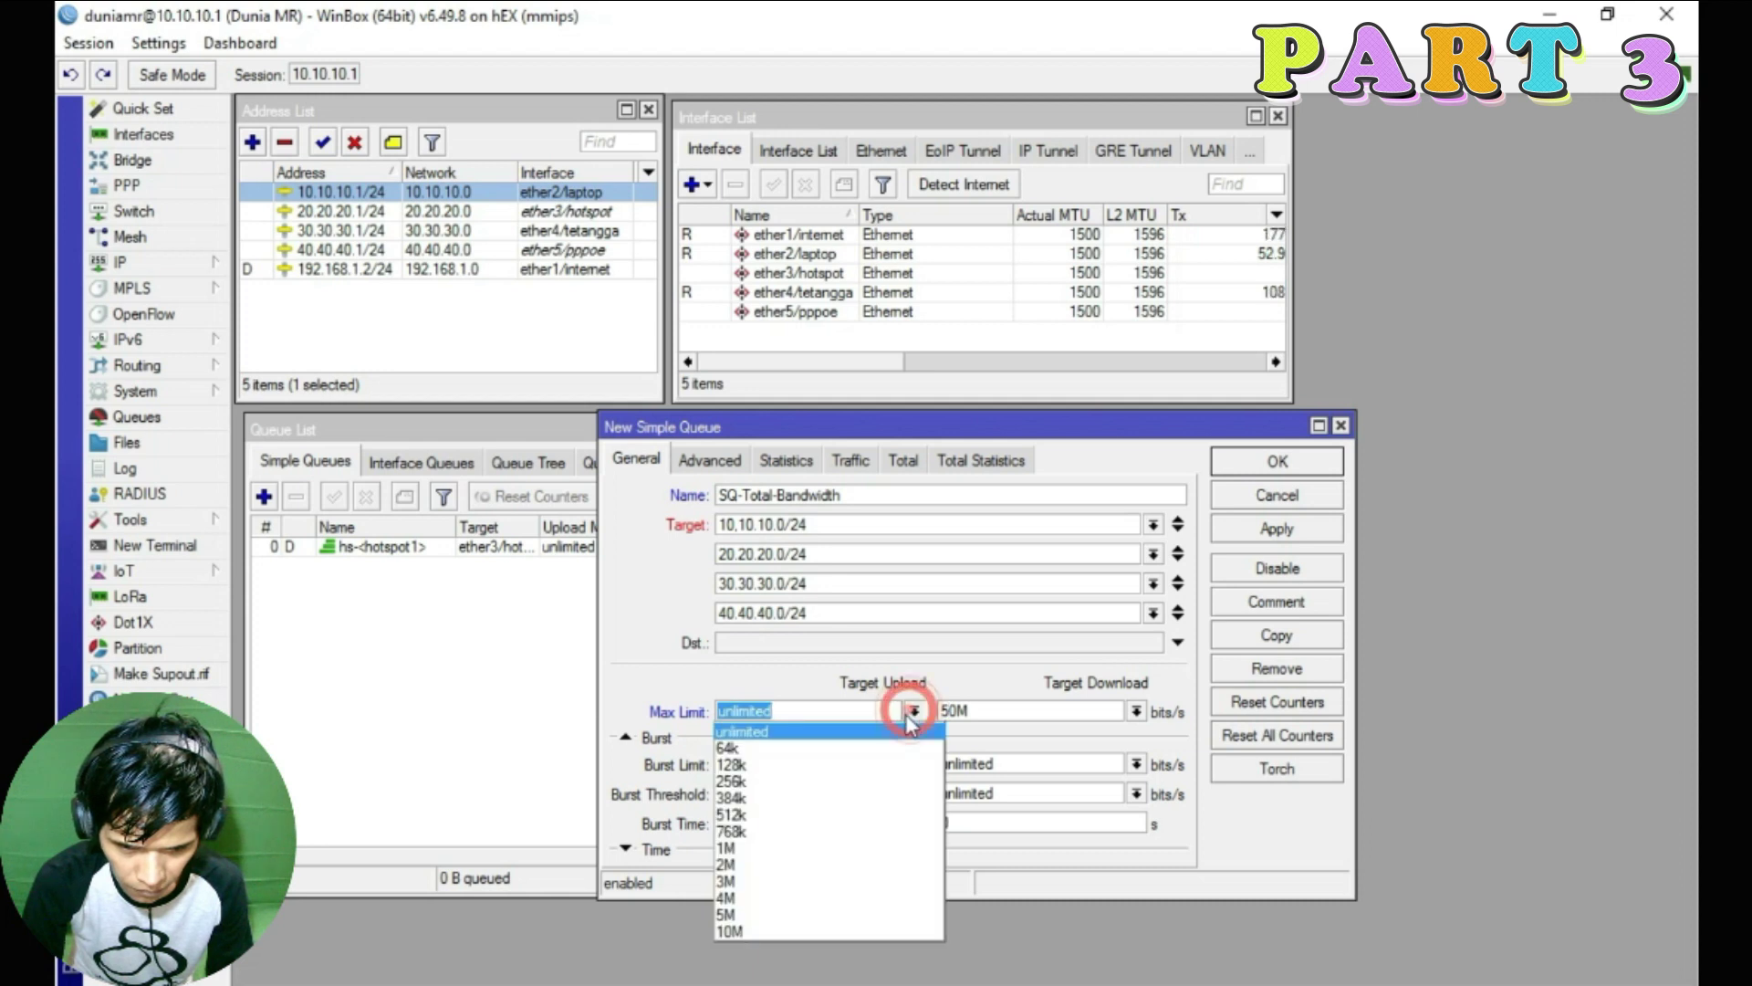
click(749, 922)
drag(745, 712, 716, 713)
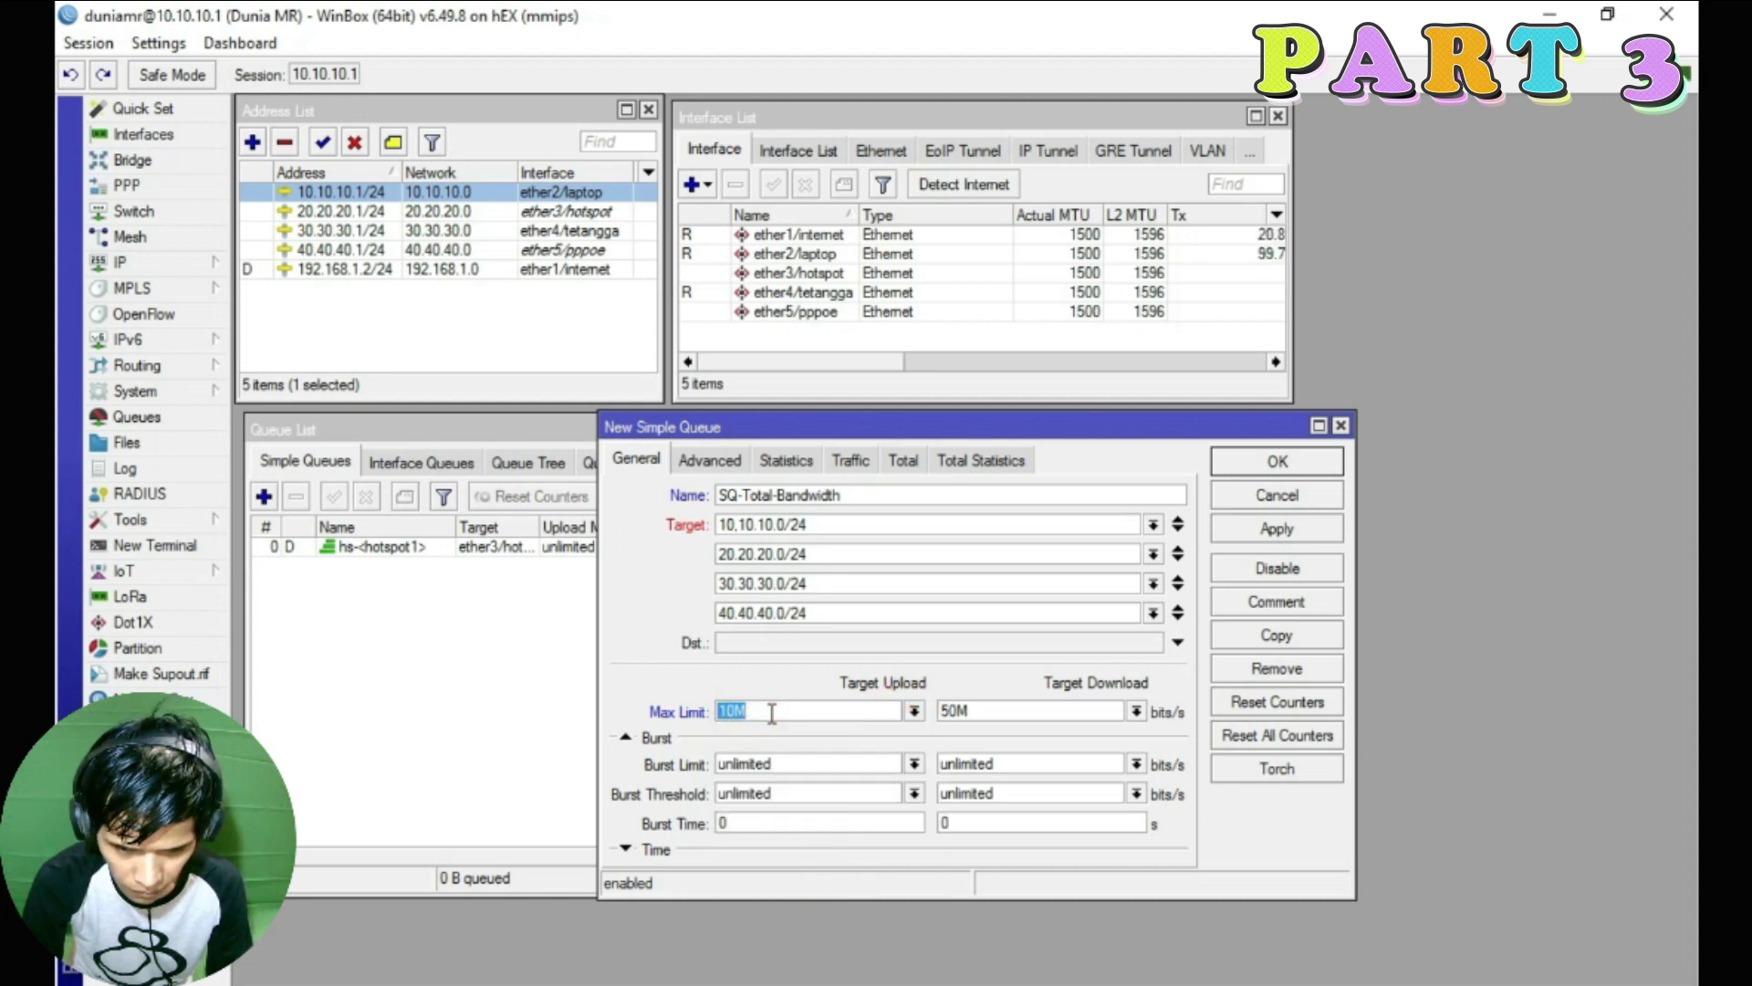
text(25M)
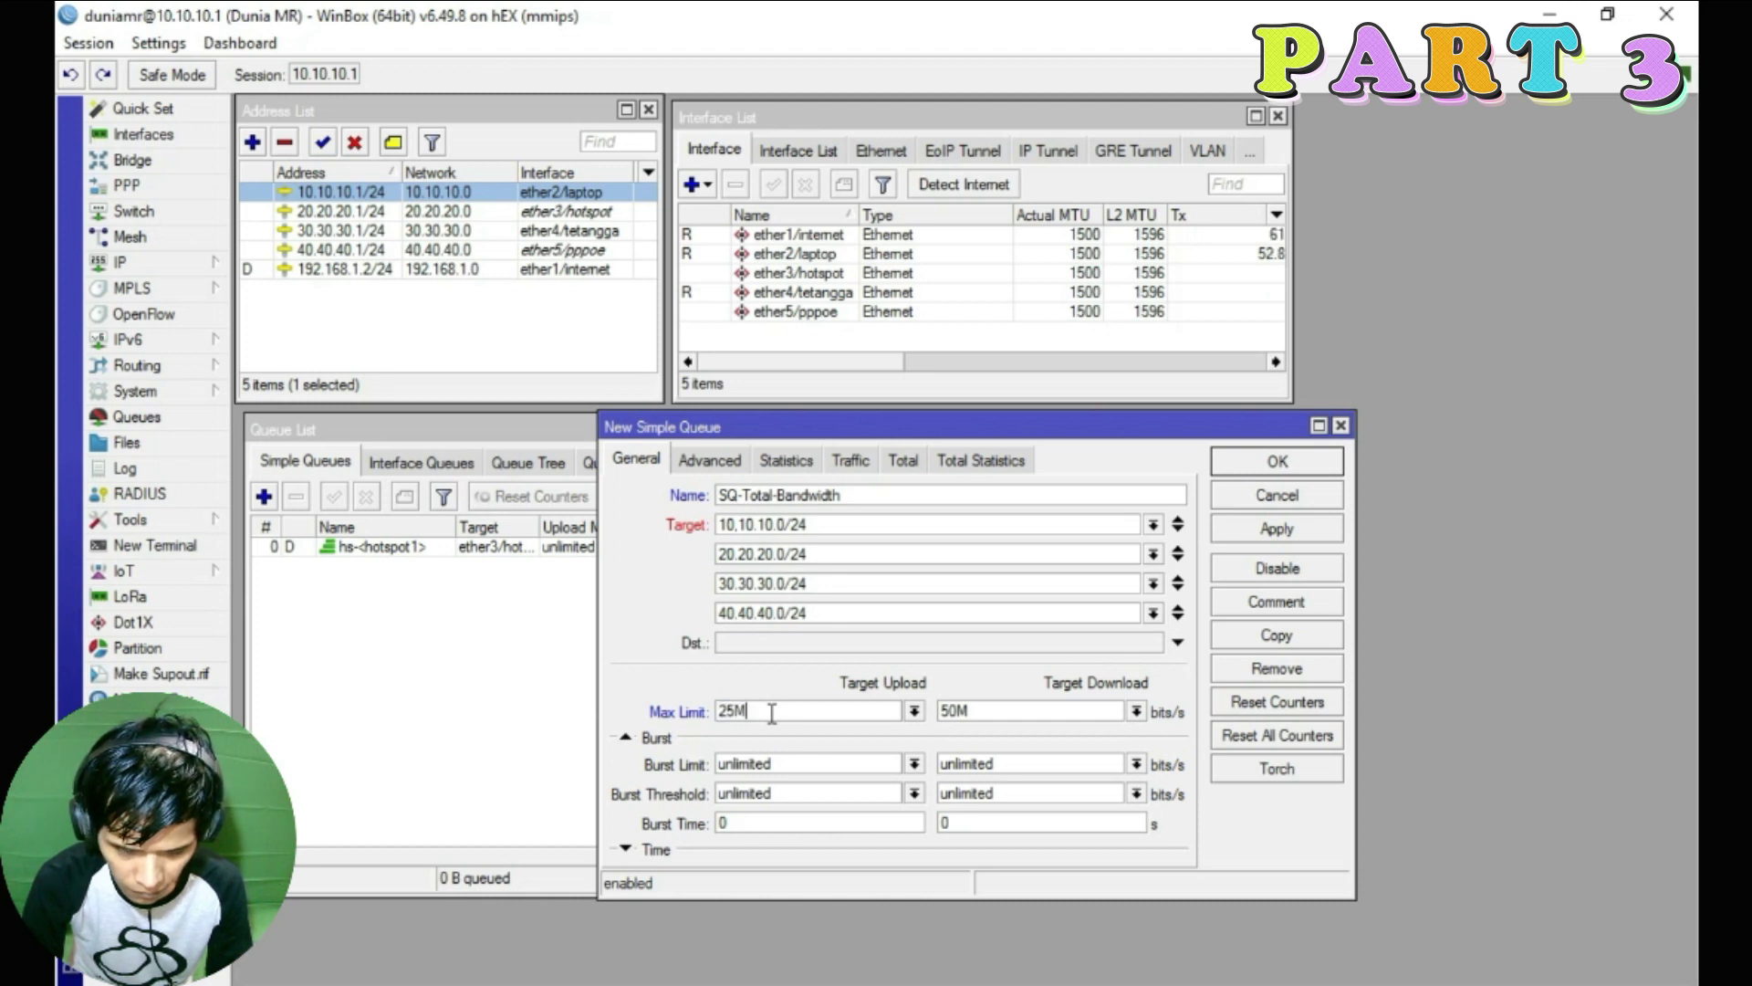
drag(853, 427, 891, 371)
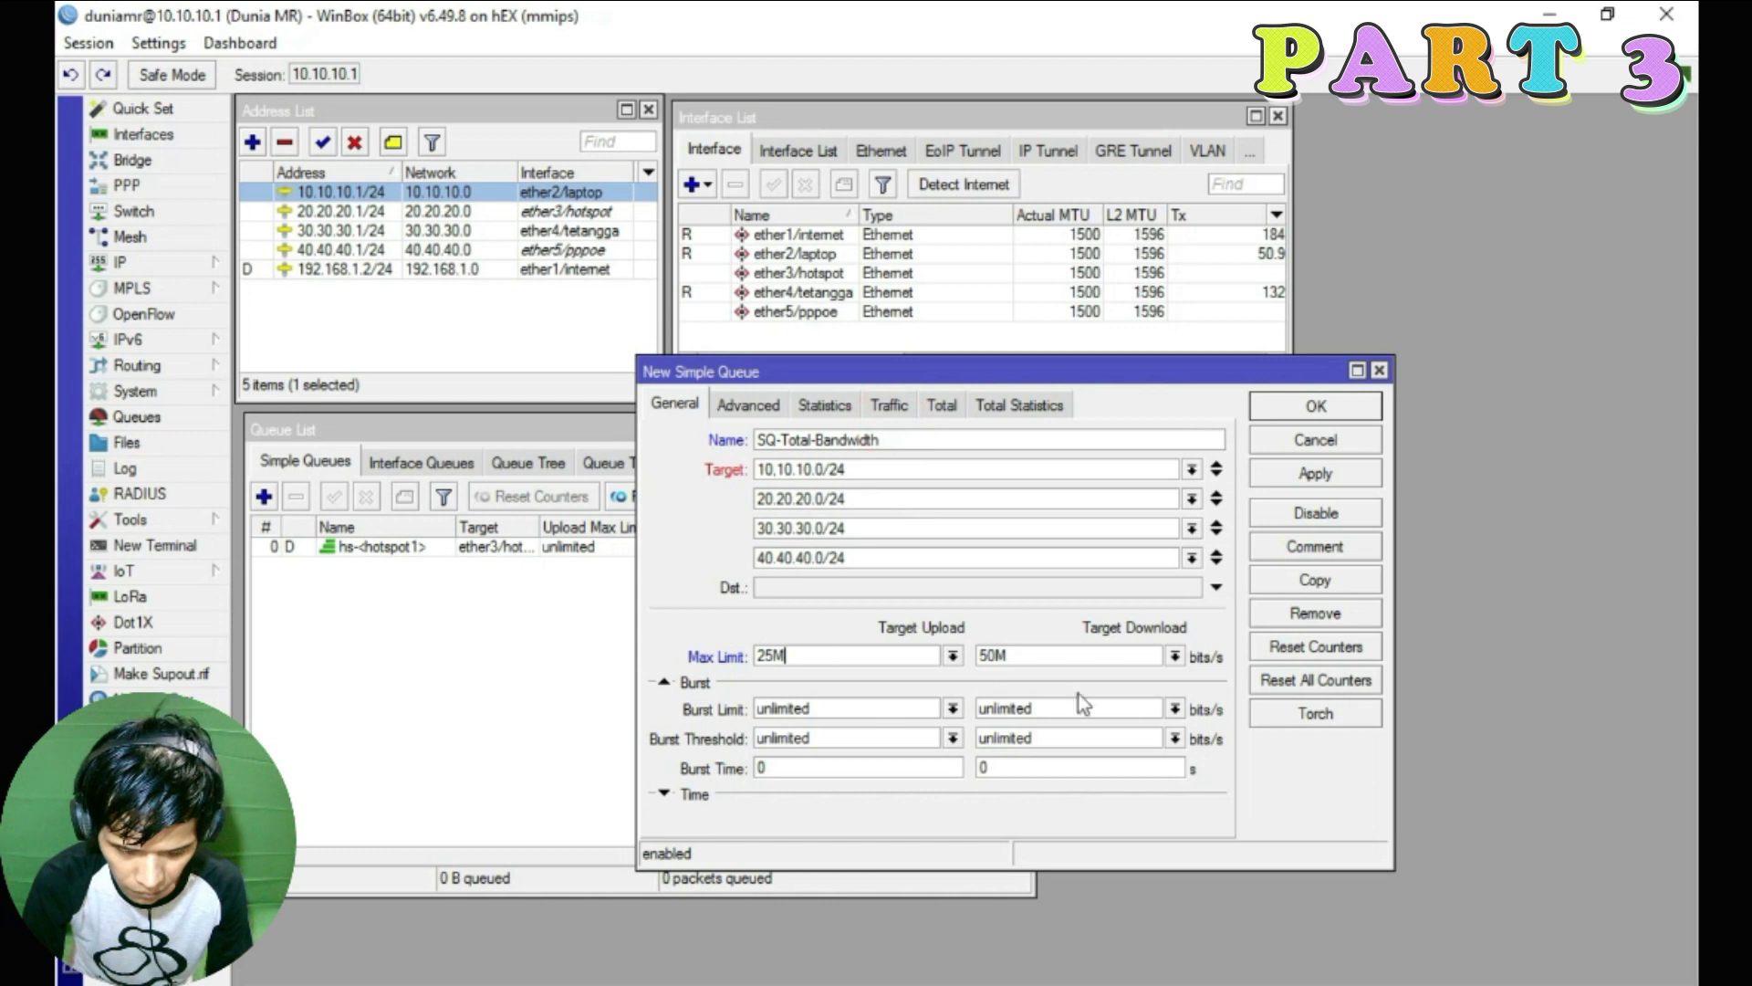
click(1049, 803)
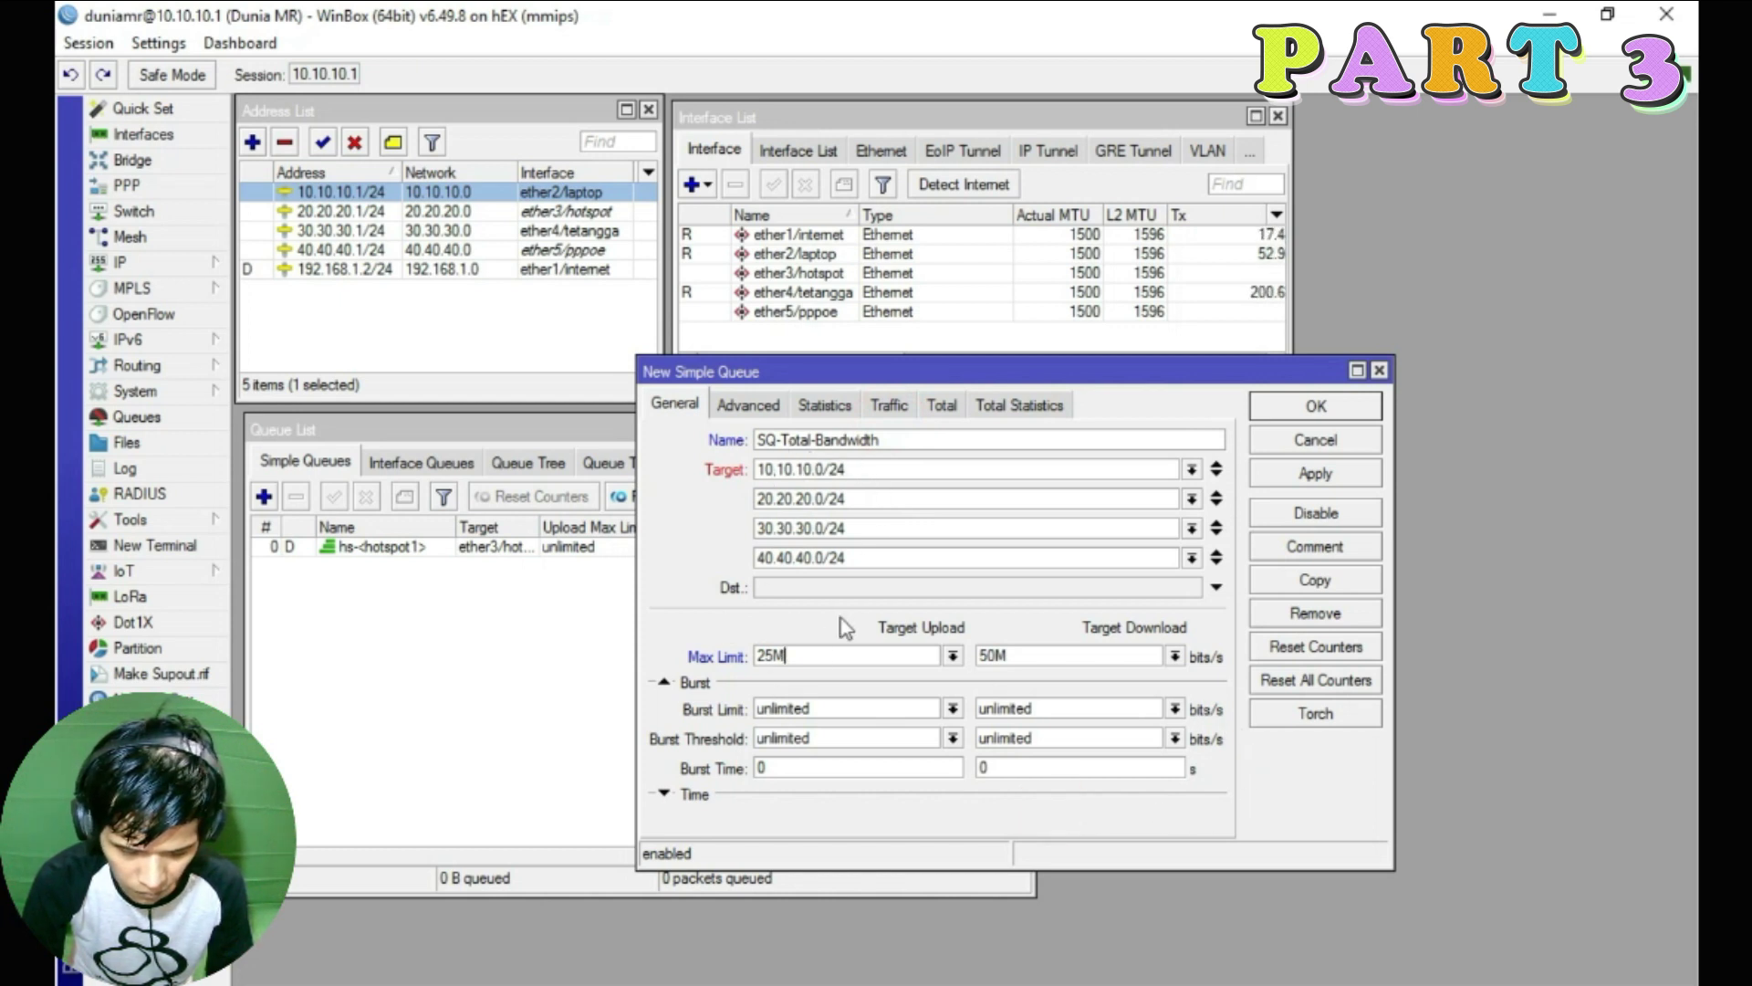
click(767, 408)
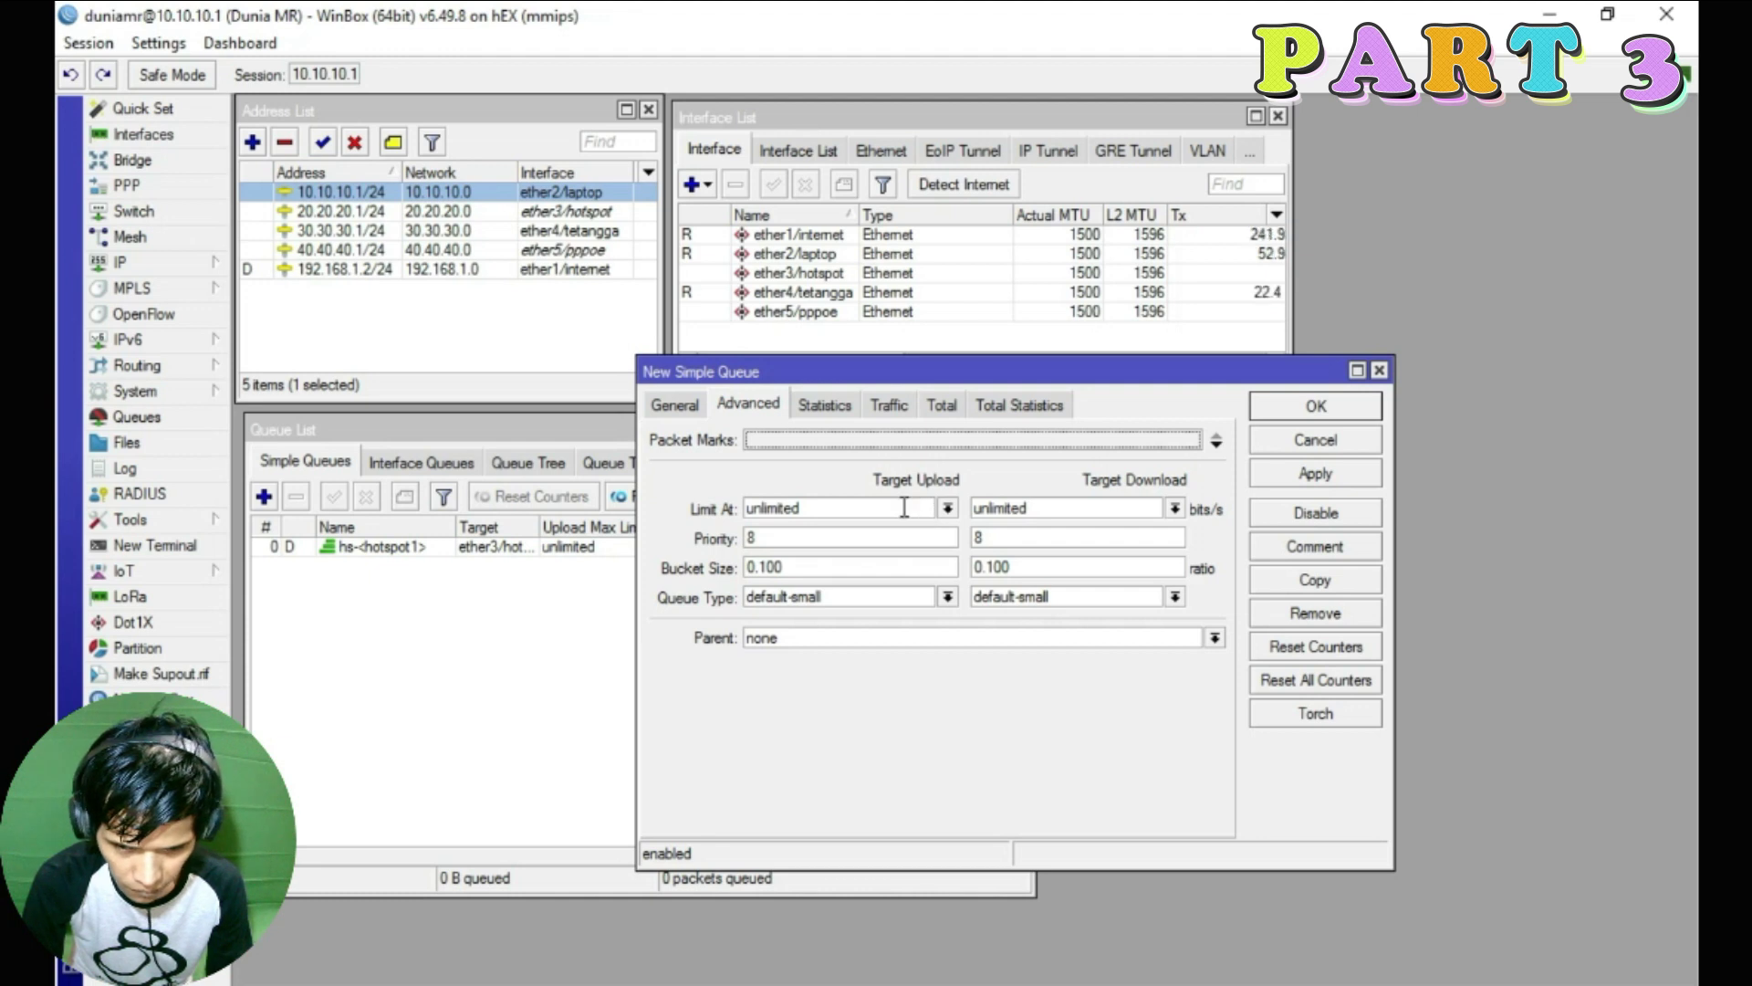
Set both upload and download queue types to default and the parent to none
click(674, 402)
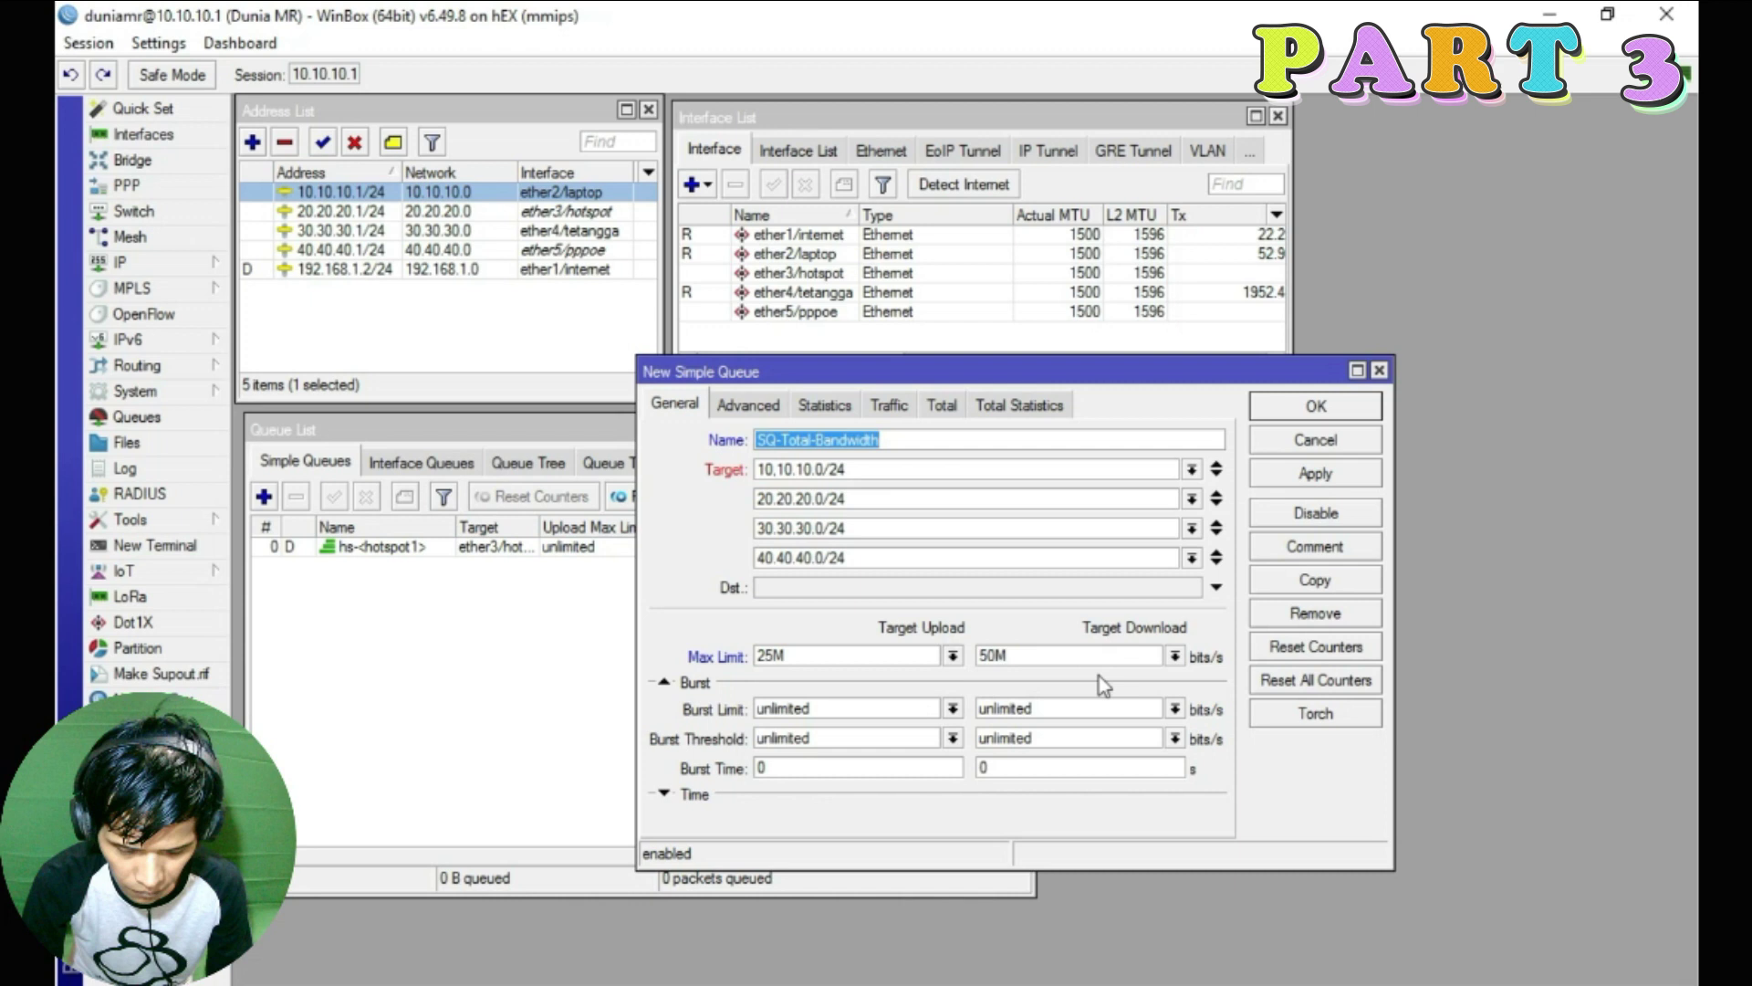
click(759, 404)
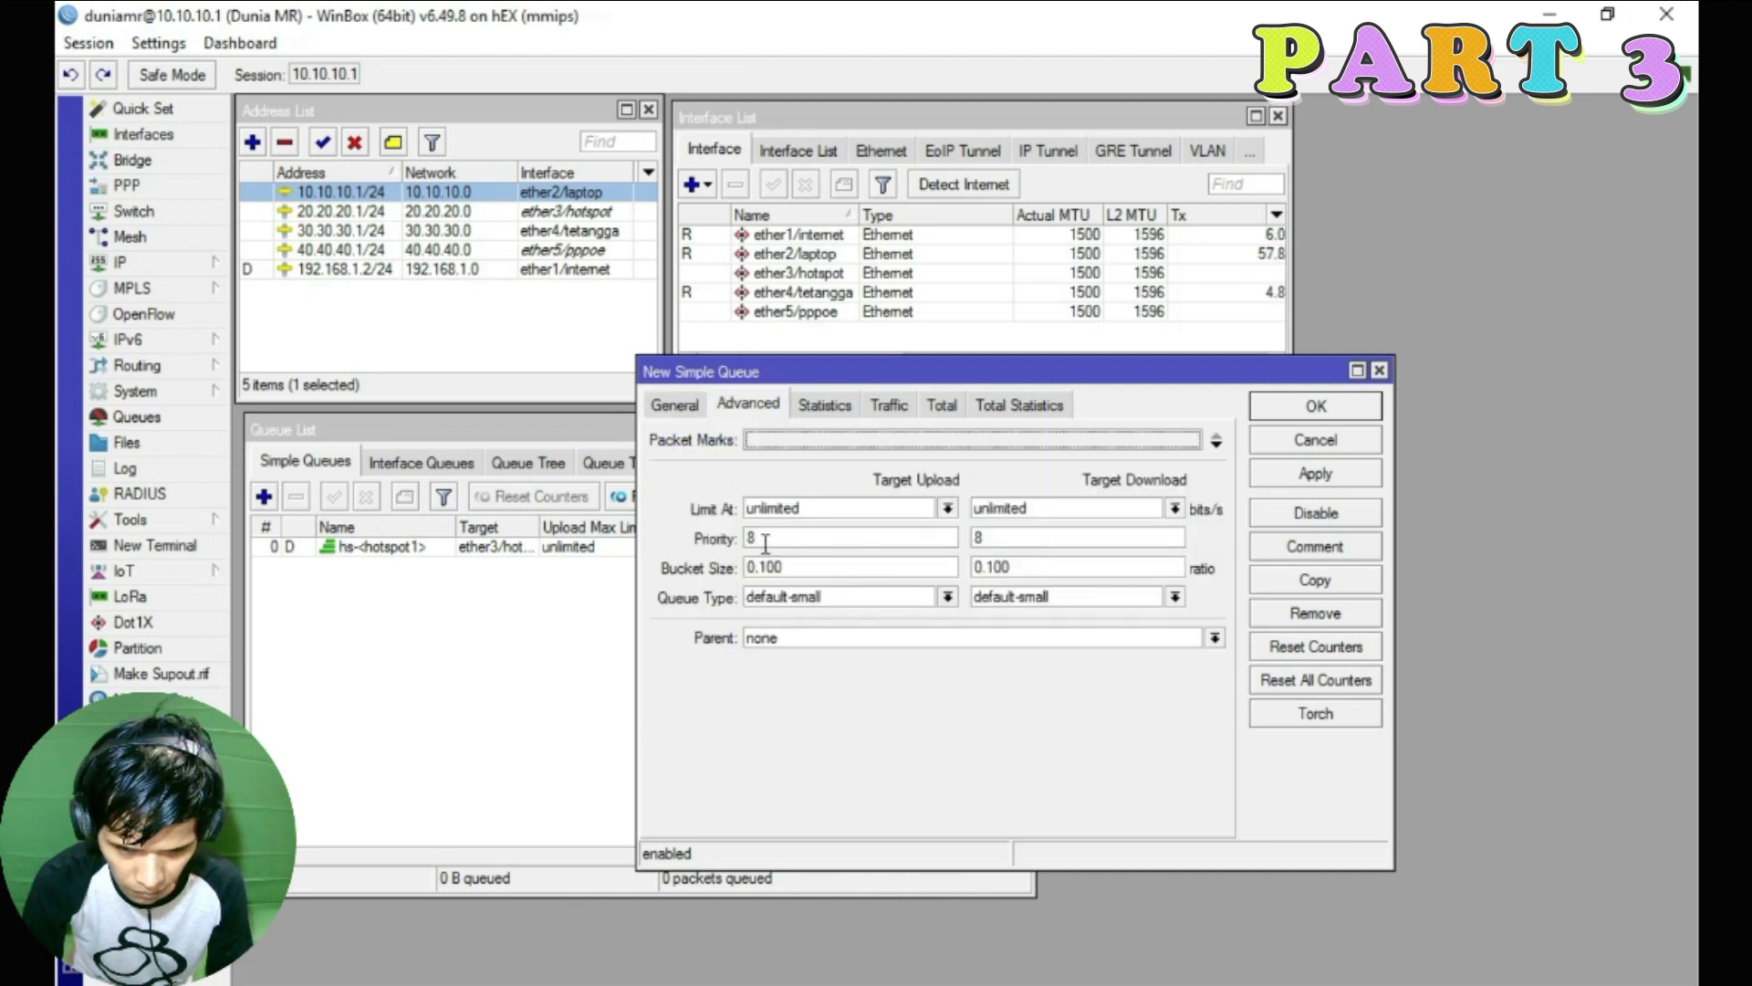
click(862, 600)
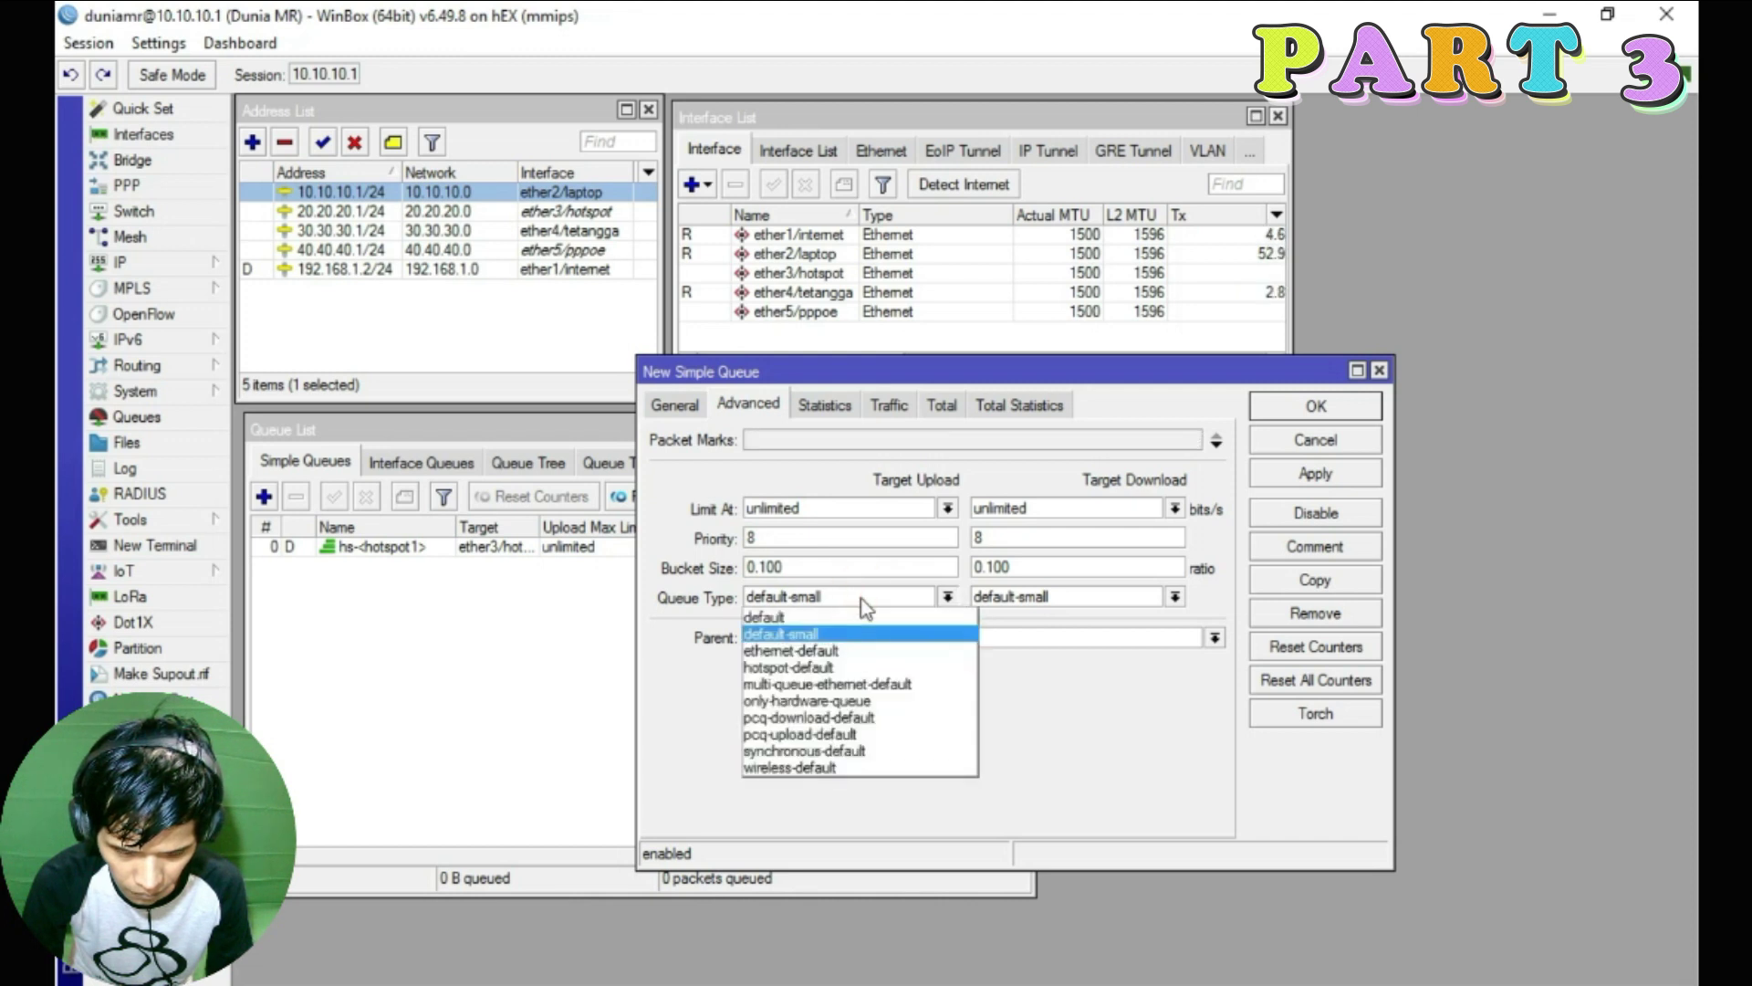
click(865, 608)
click(801, 600)
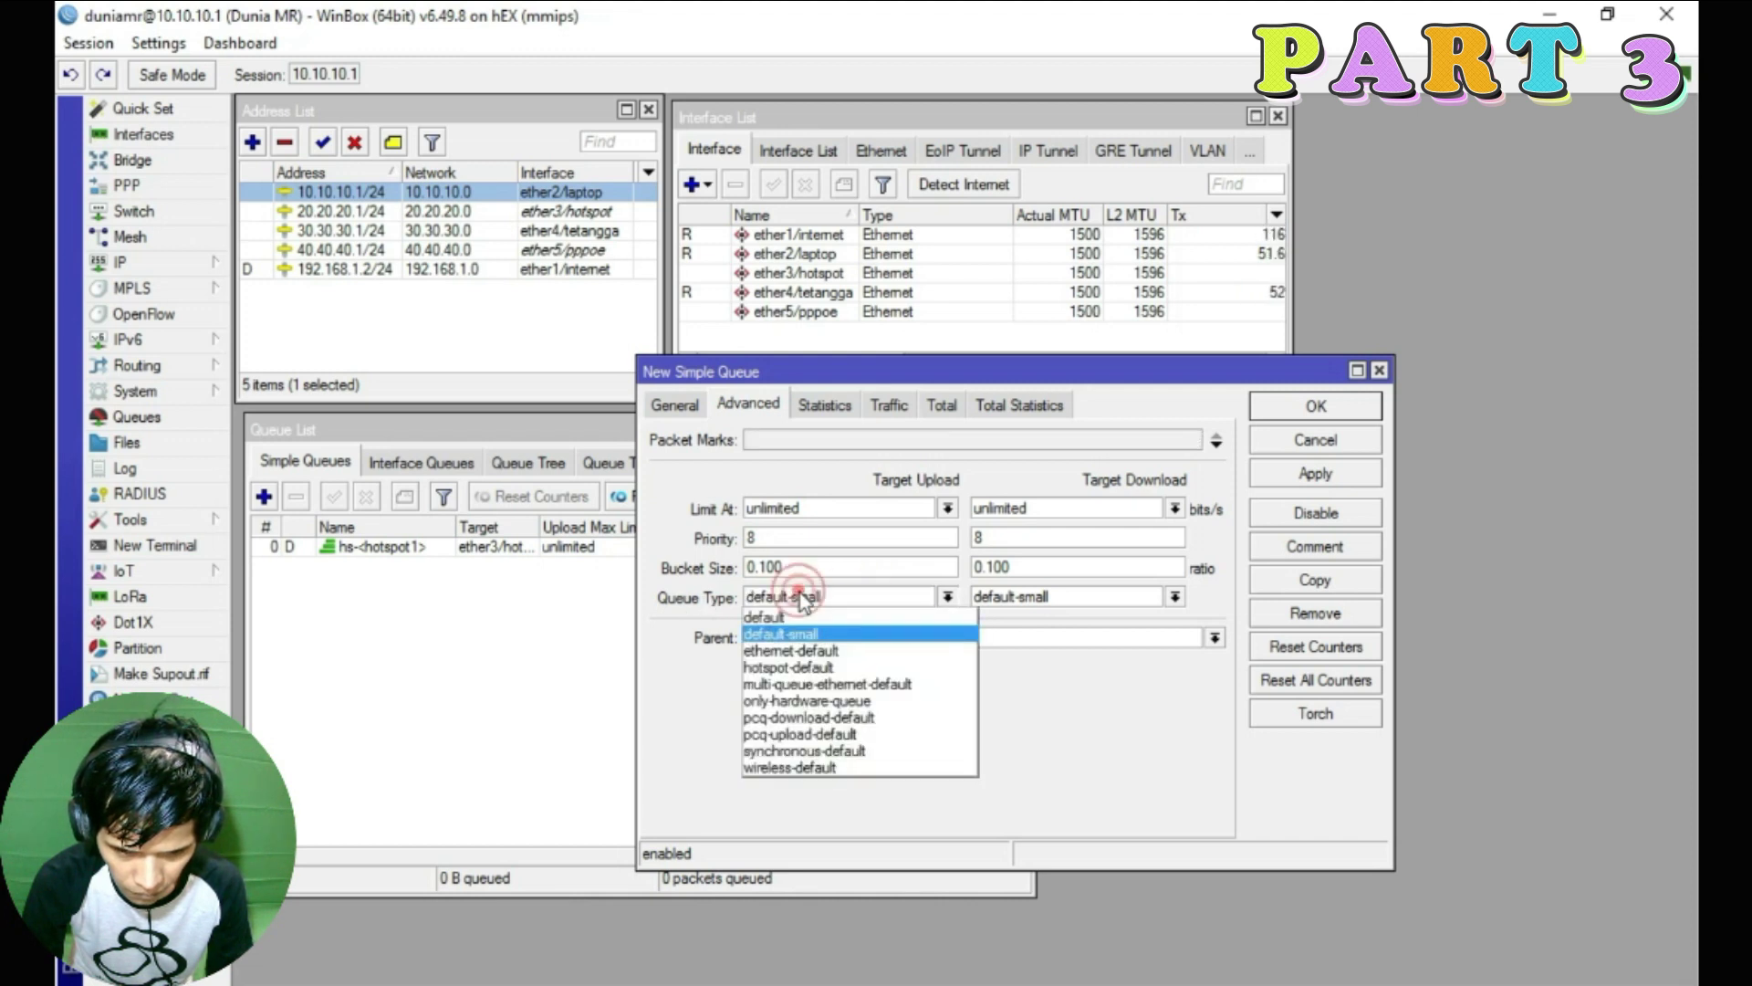
click(826, 614)
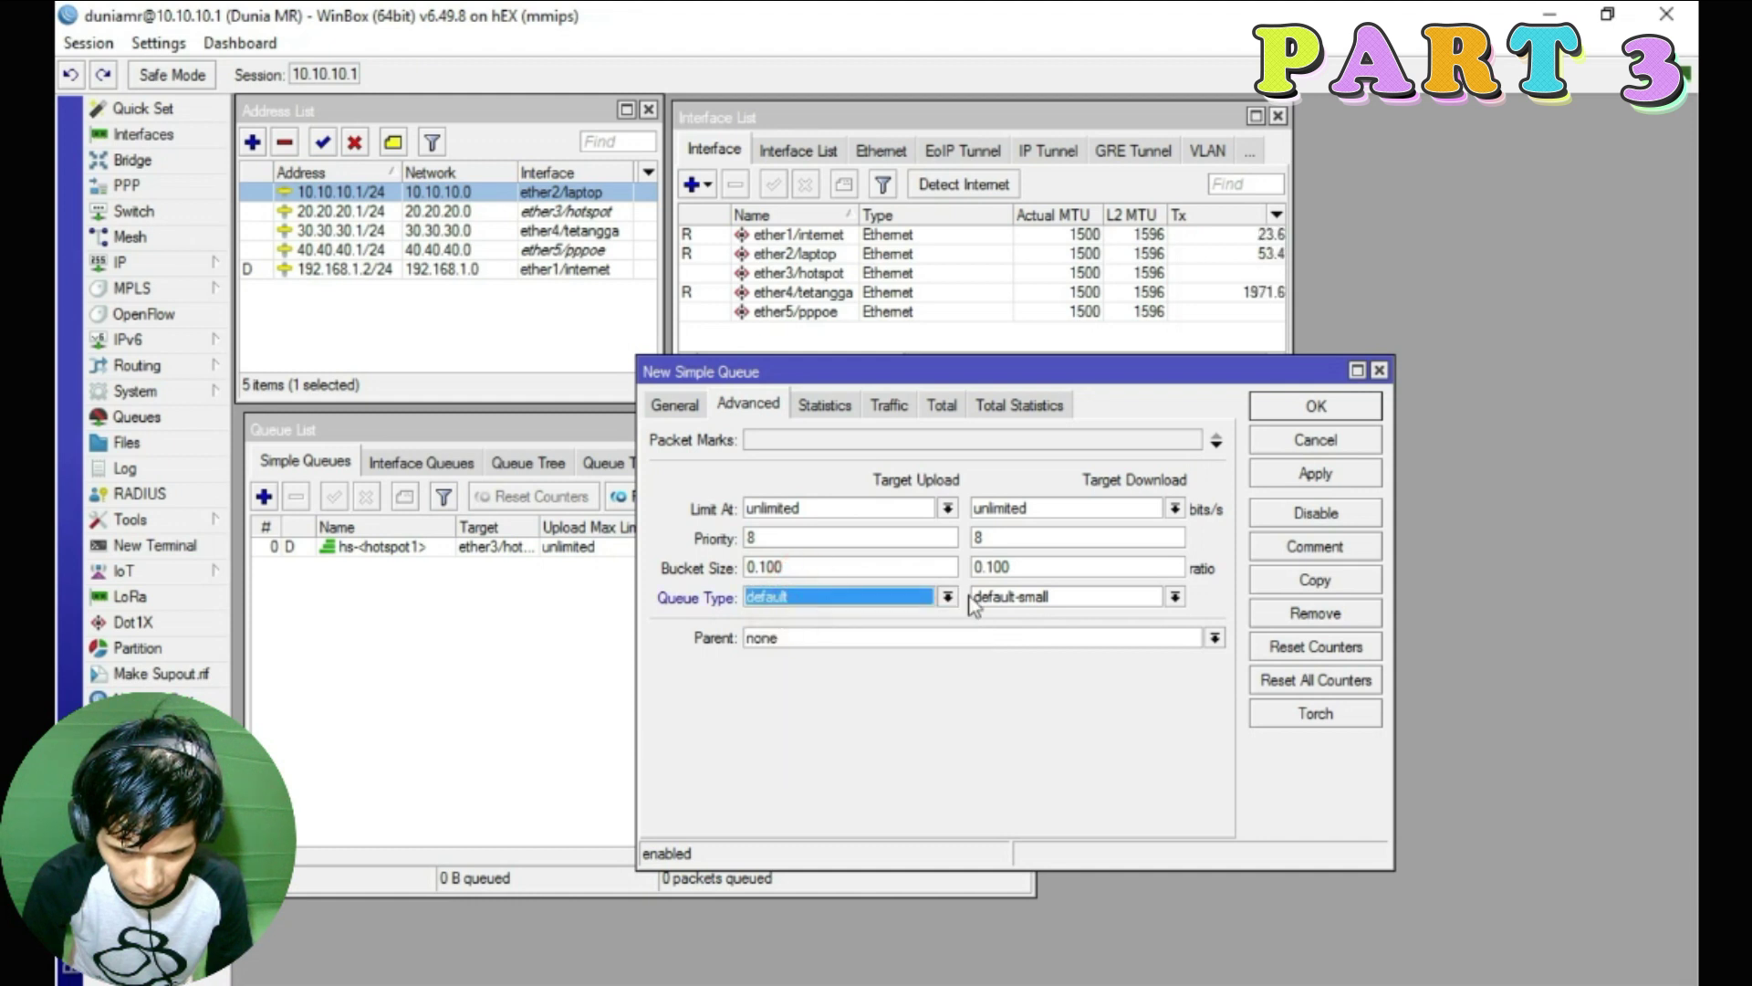
click(1049, 597)
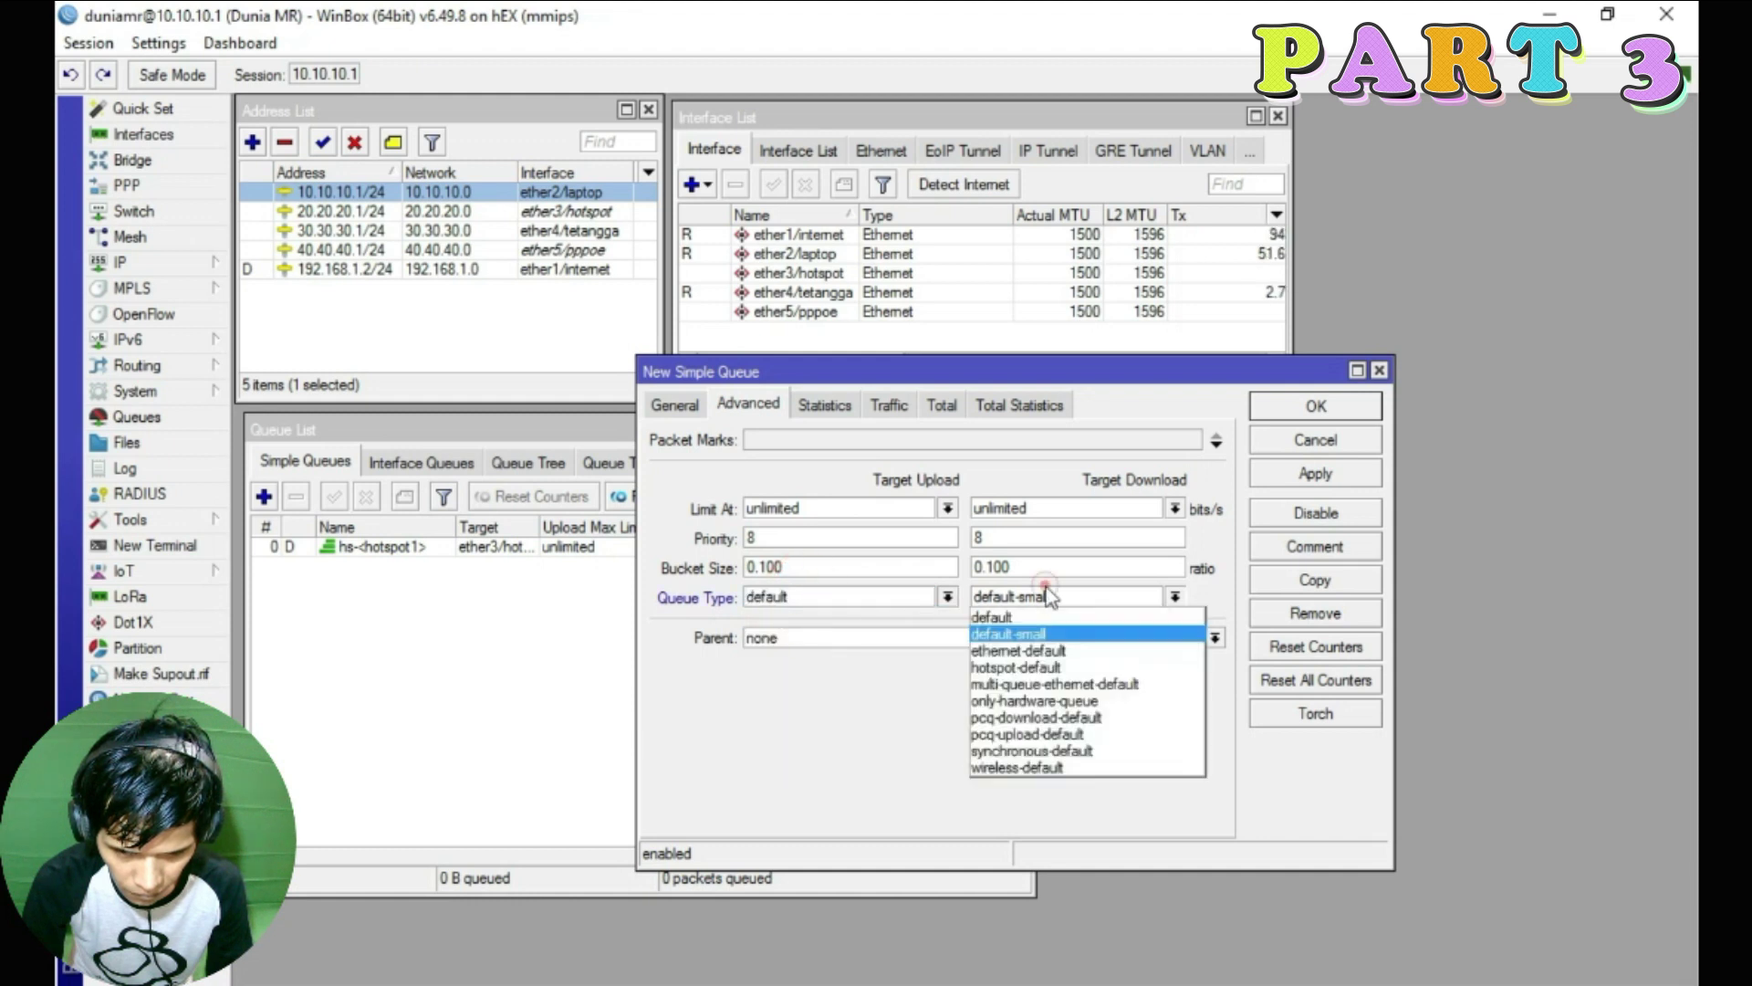
click(1008, 619)
click(856, 639)
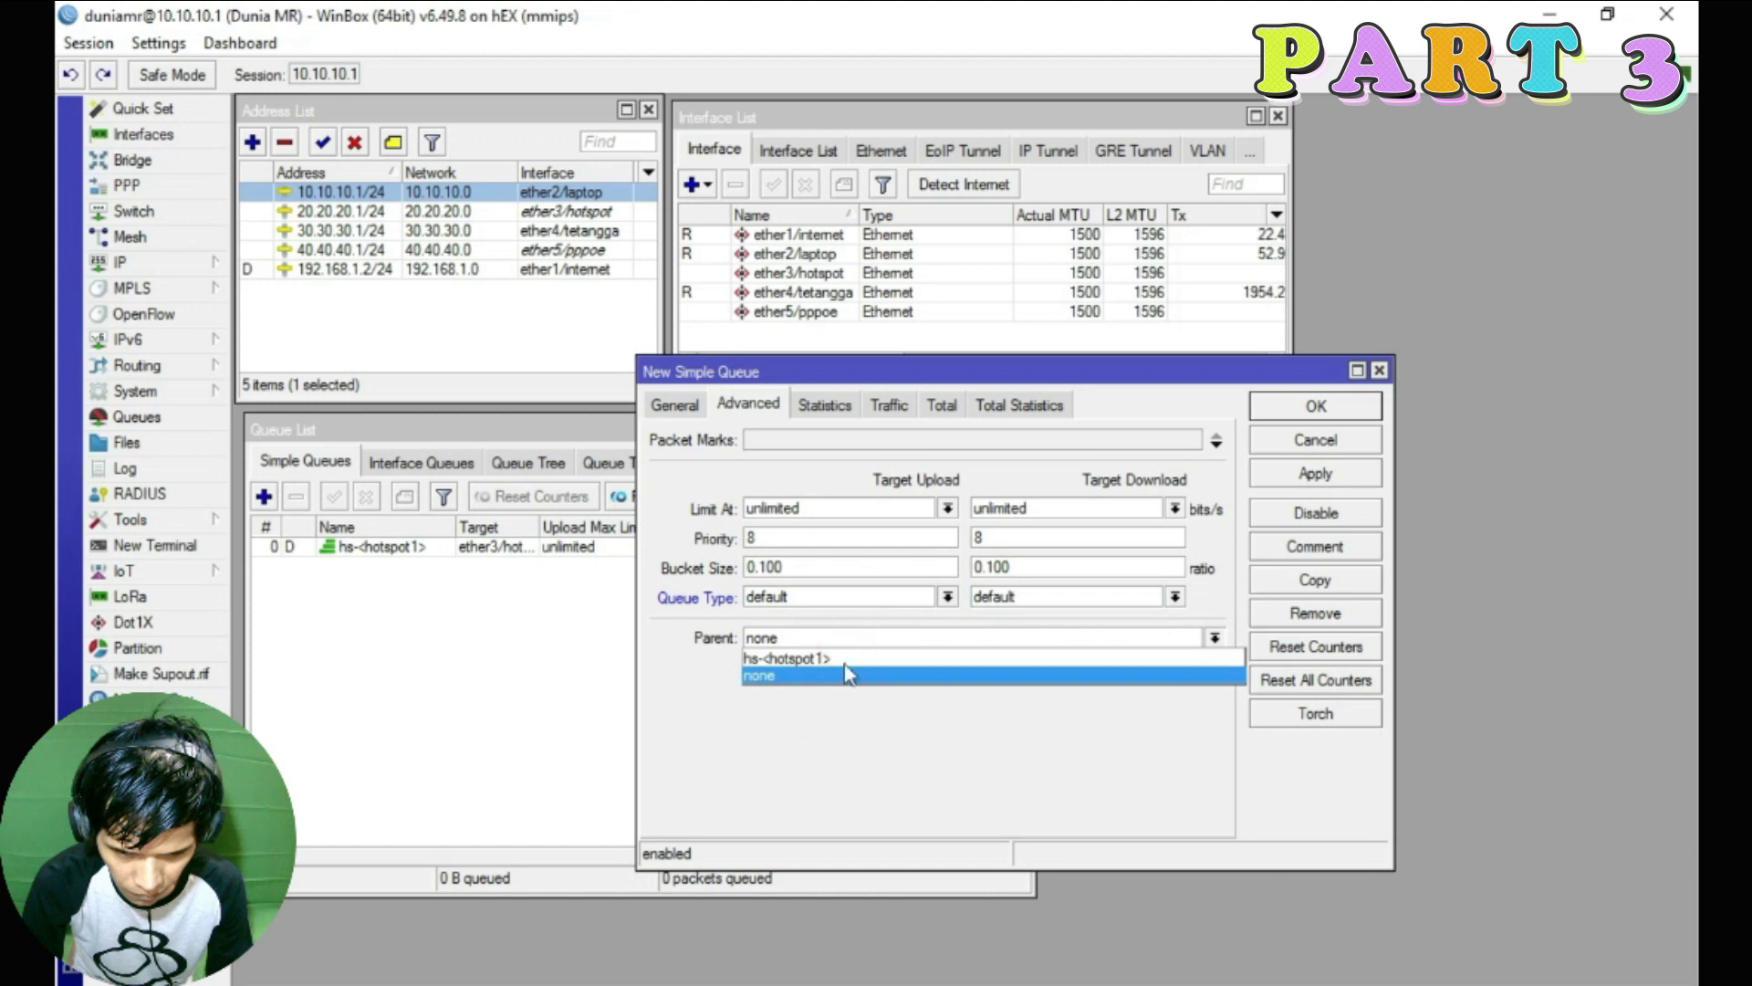
click(772, 675)
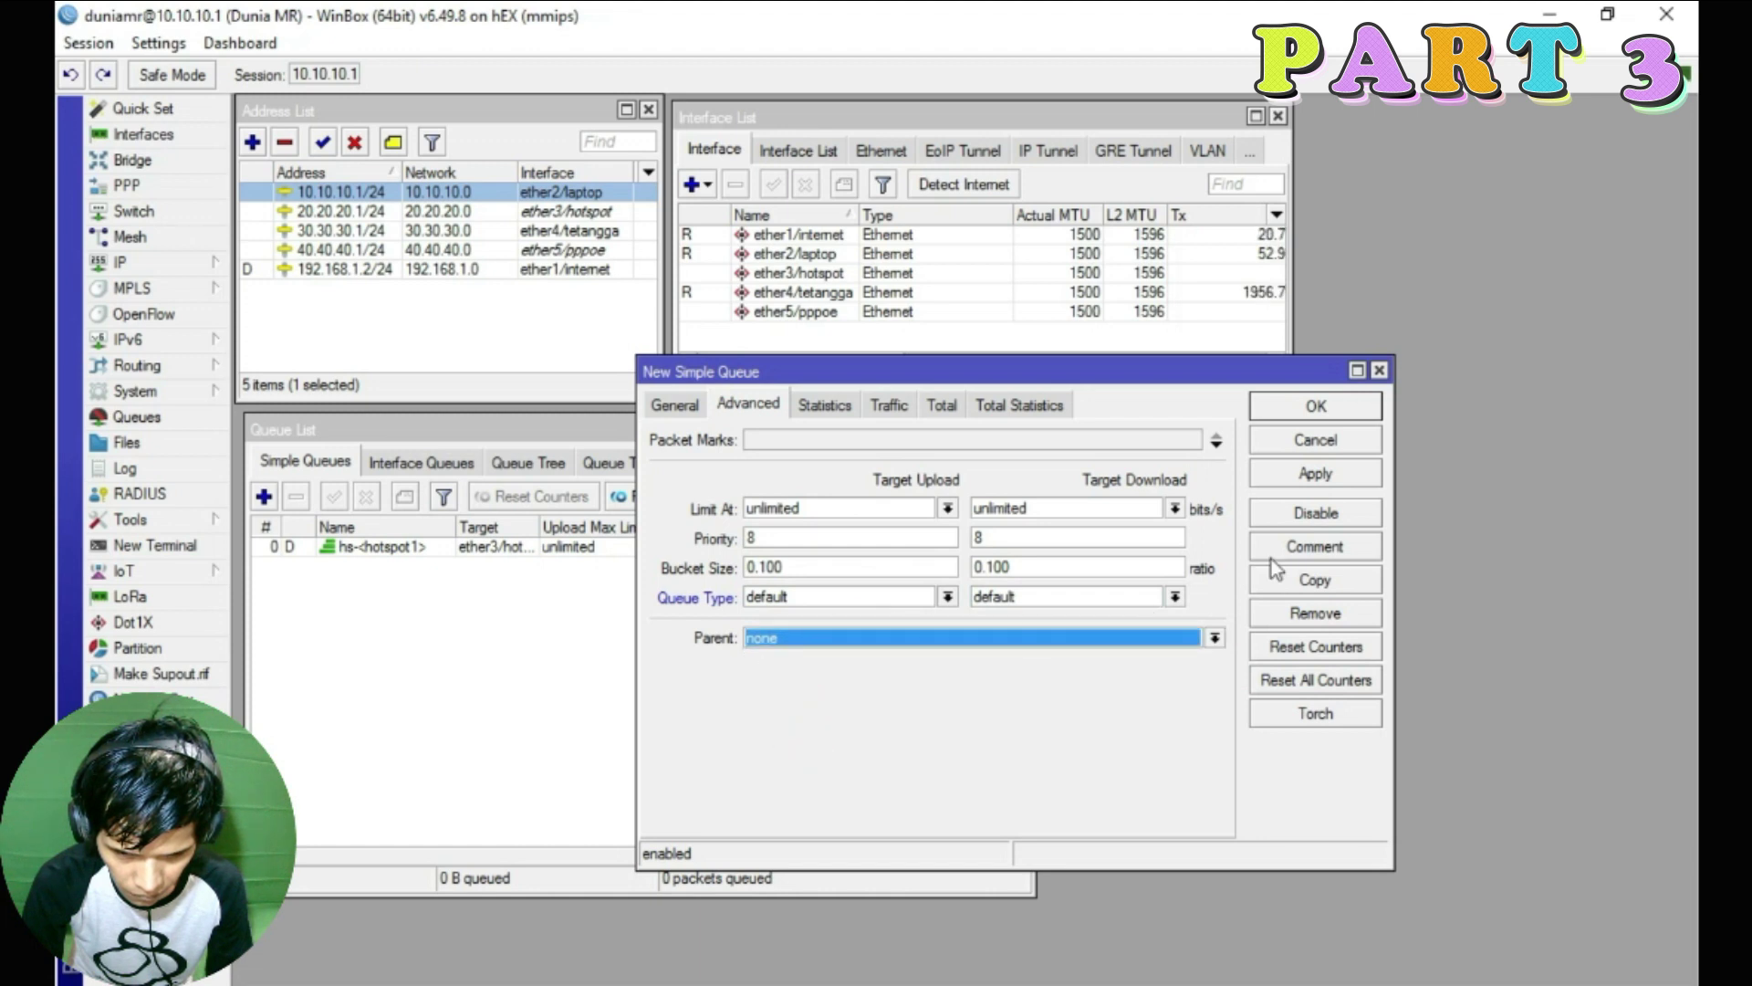
Correct the invalid first target to 10.10.10.0/24 and save SQ-Total-Bandwidth
click(1318, 473)
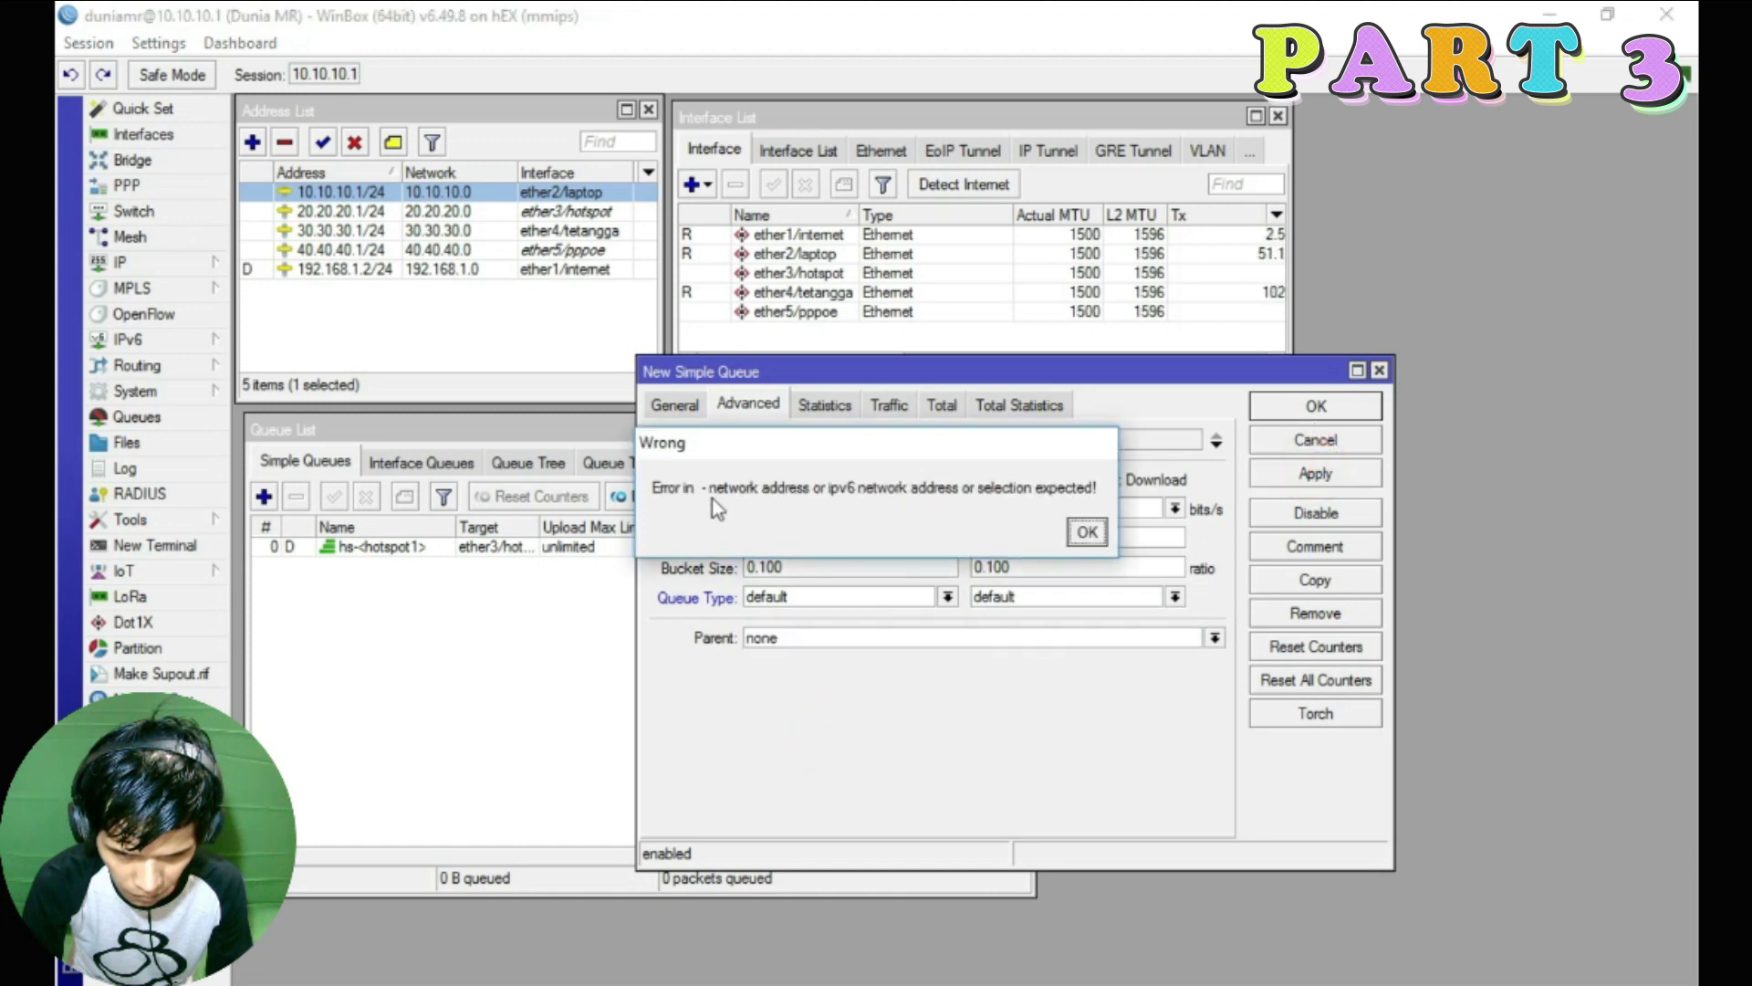
key(Return)
text(.10.10.0/24)
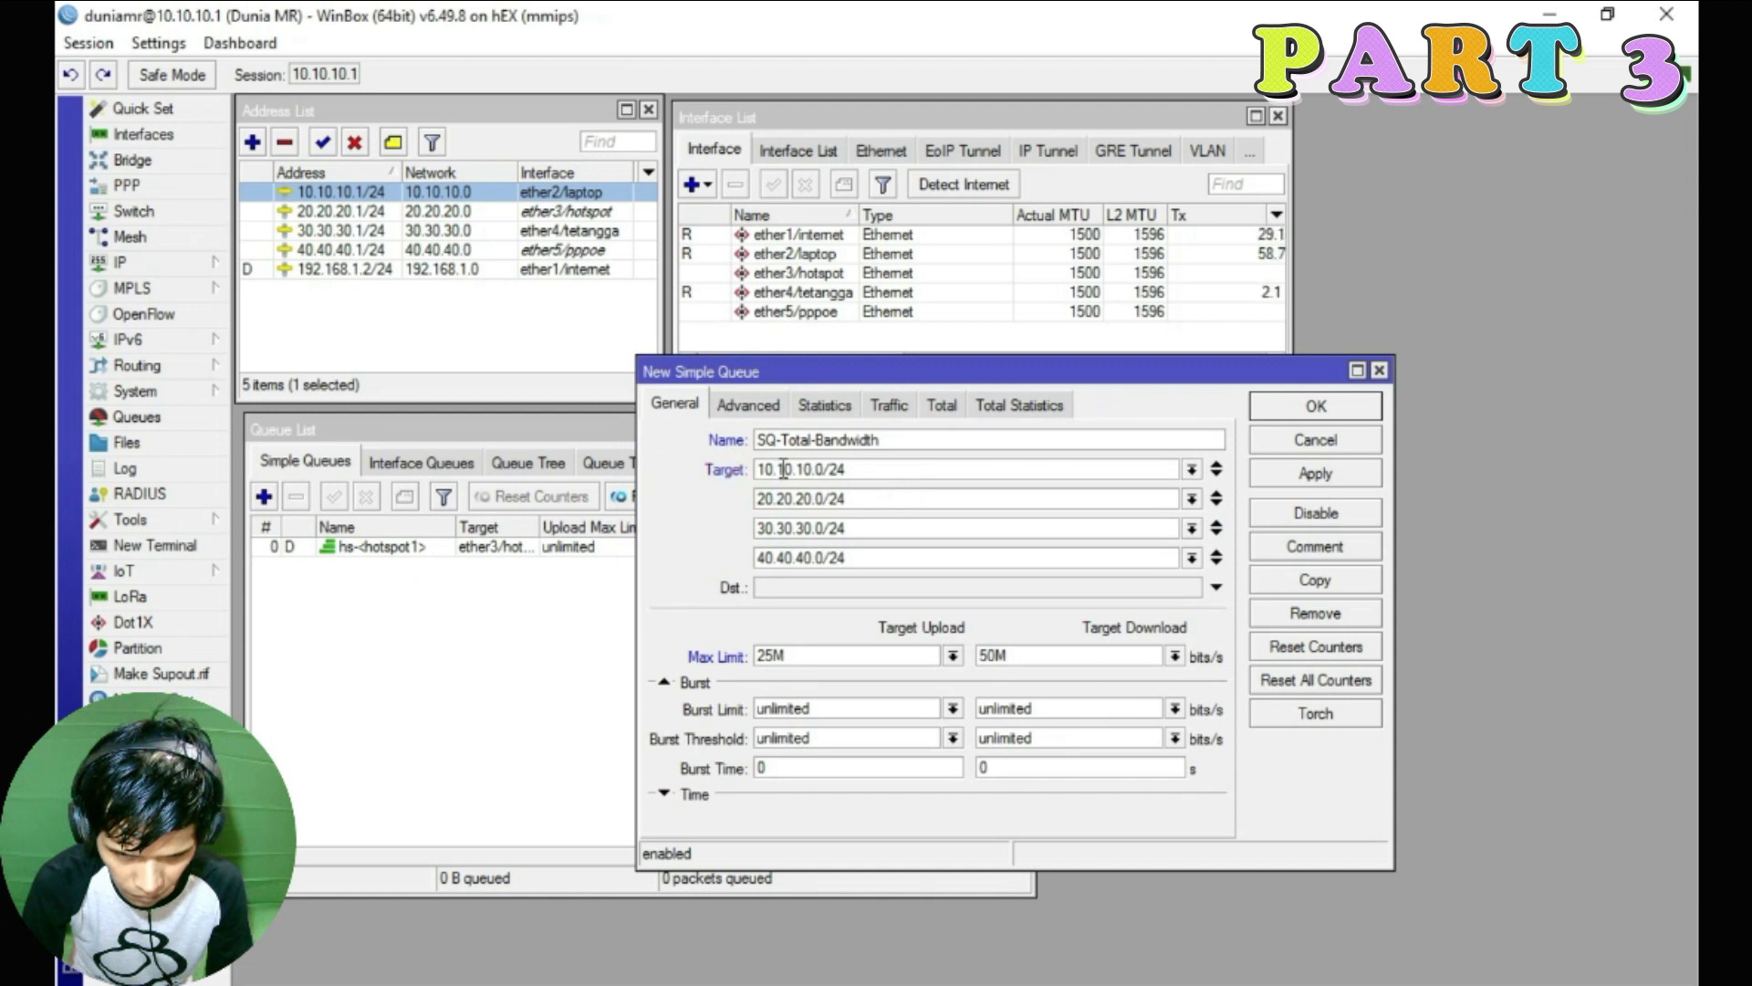
click(746, 409)
click(1315, 473)
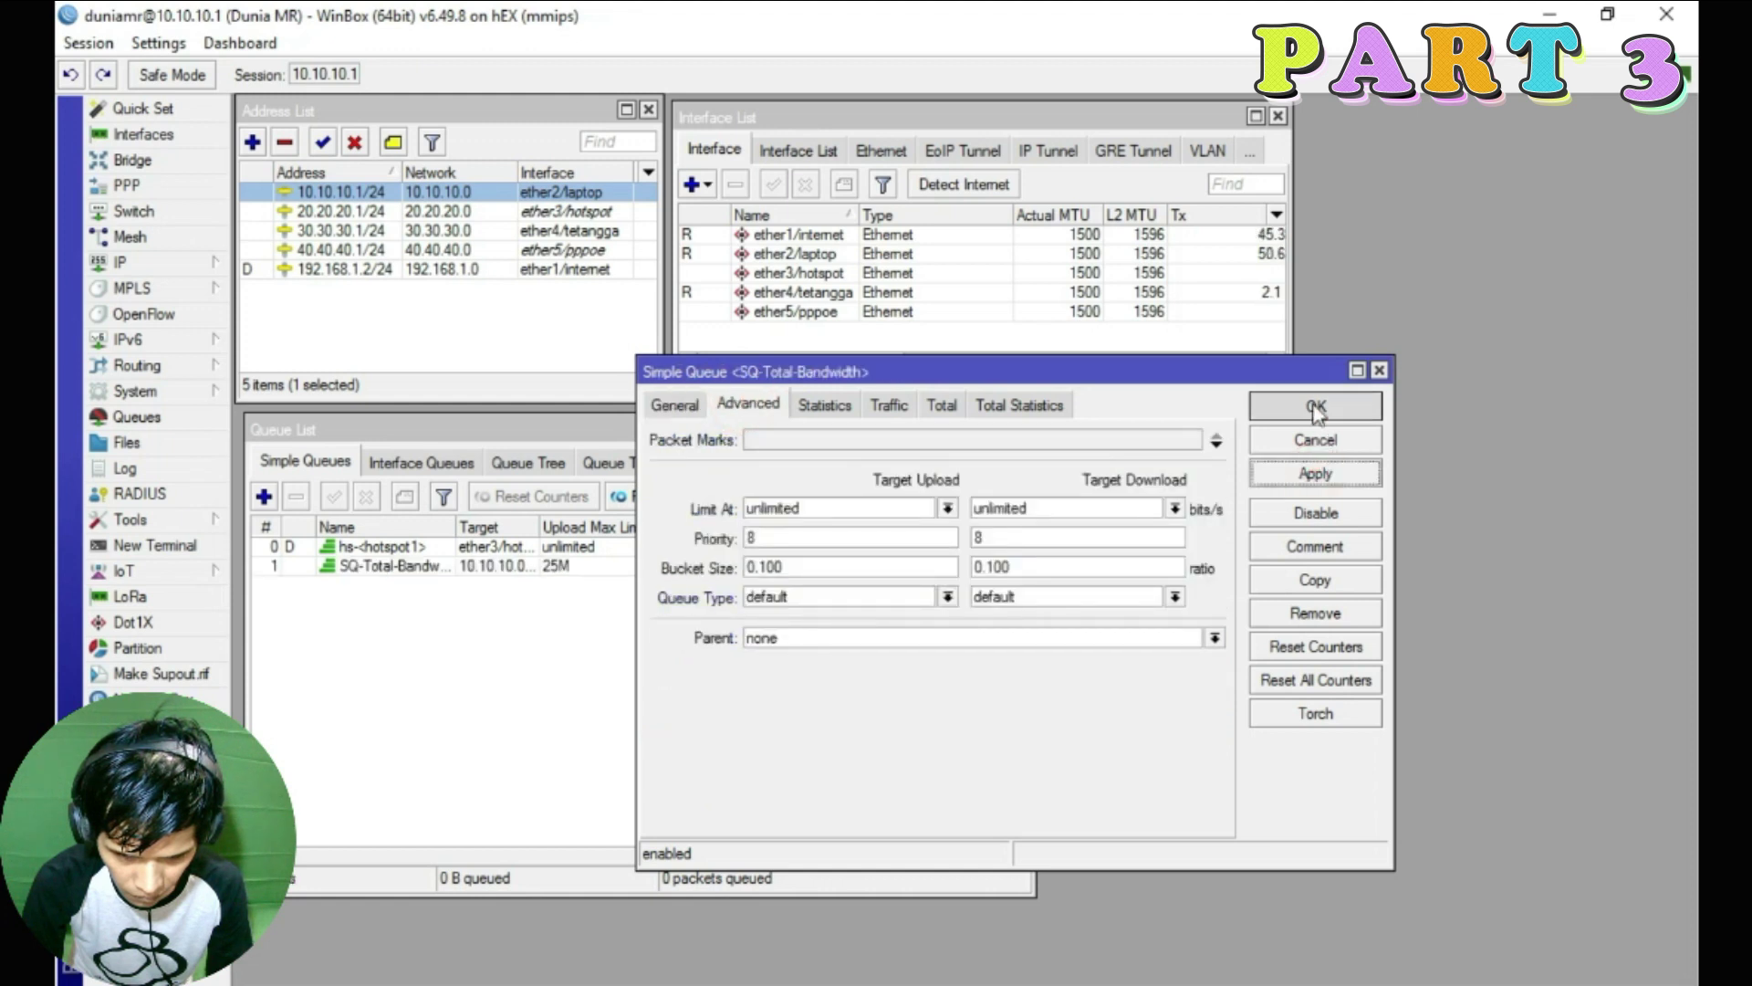
click(1315, 407)
Widen the Queue List window and its Name column to show full queue names
drag(450, 526, 481, 528)
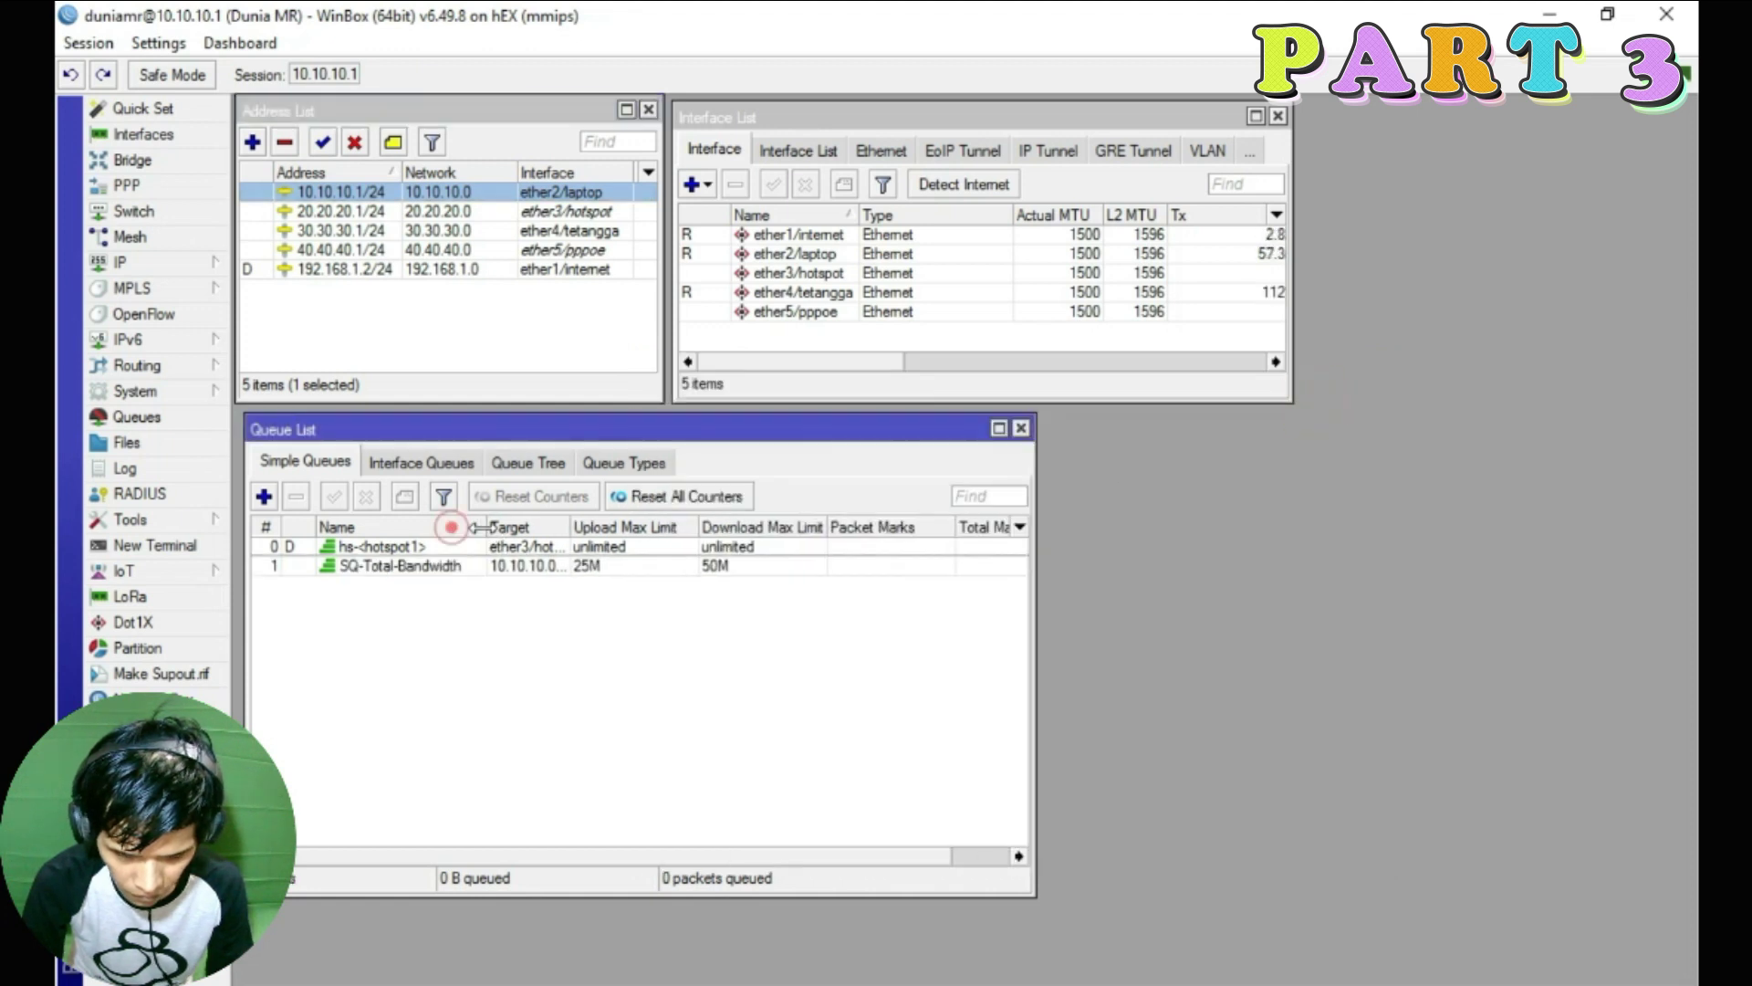
drag(1030, 659, 1301, 659)
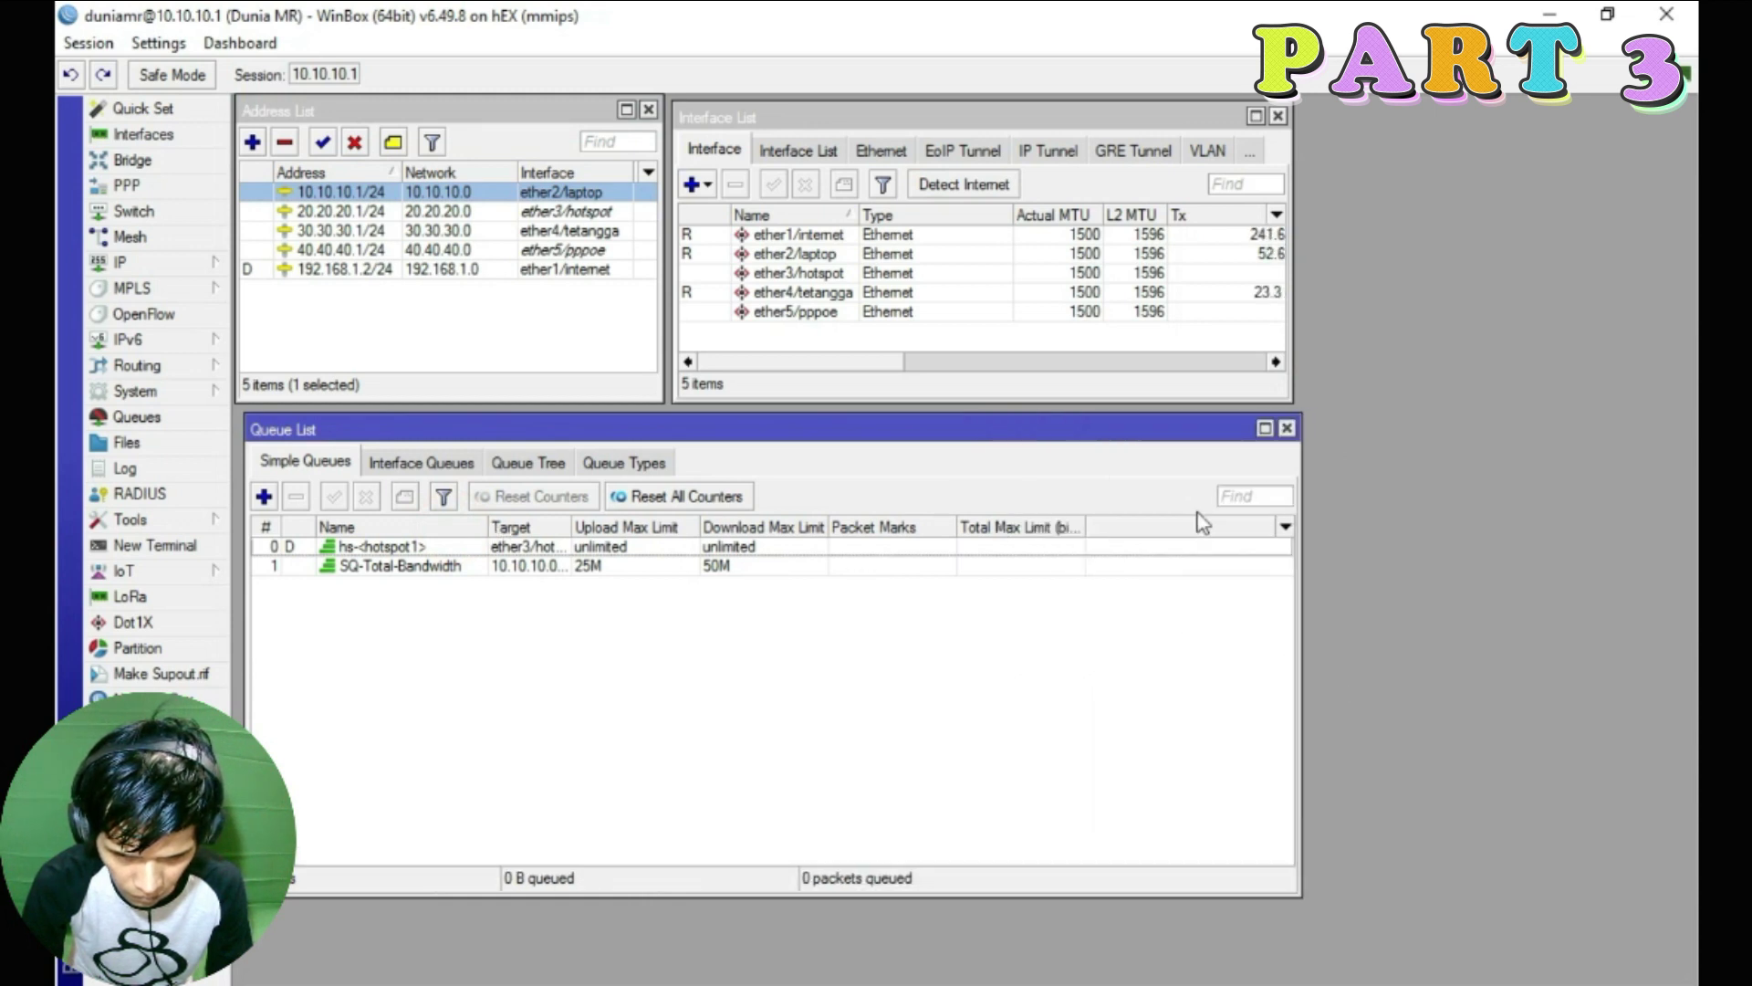
click(1285, 529)
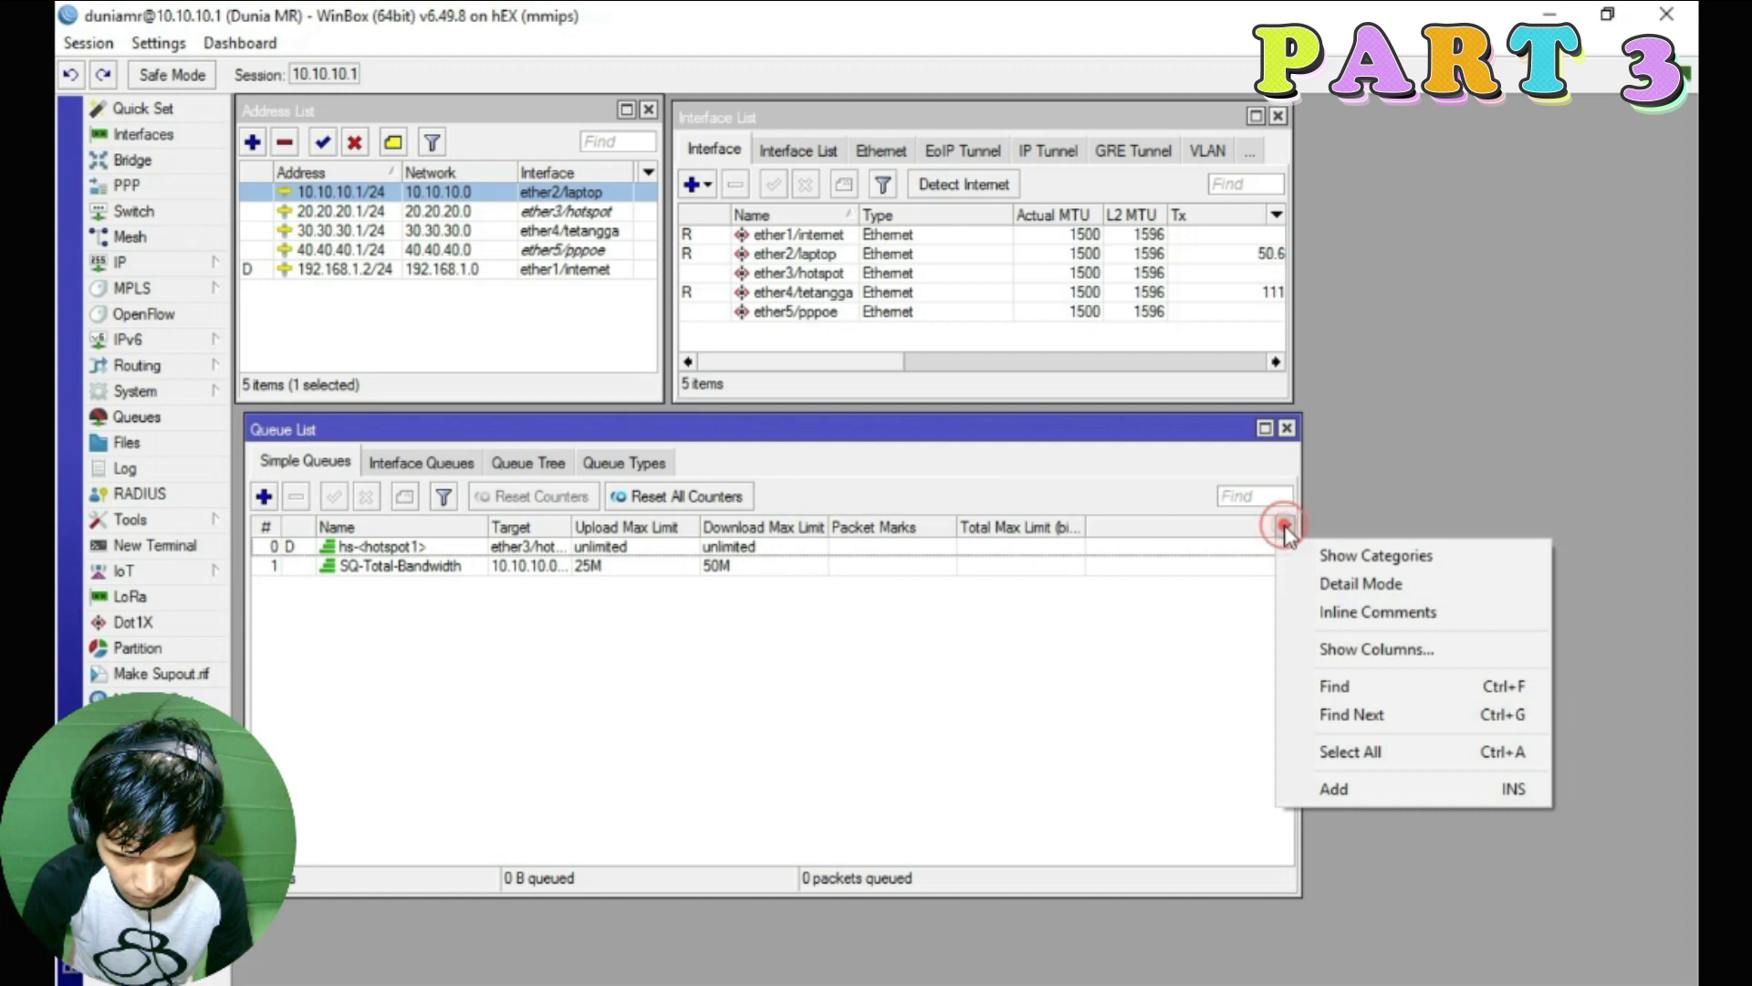
click(1396, 649)
Add Total Downloaded/Uploaded Bytes and Packets columns to the queue list
drag(922, 245, 1416, 131)
drag(1457, 741, 1485, 943)
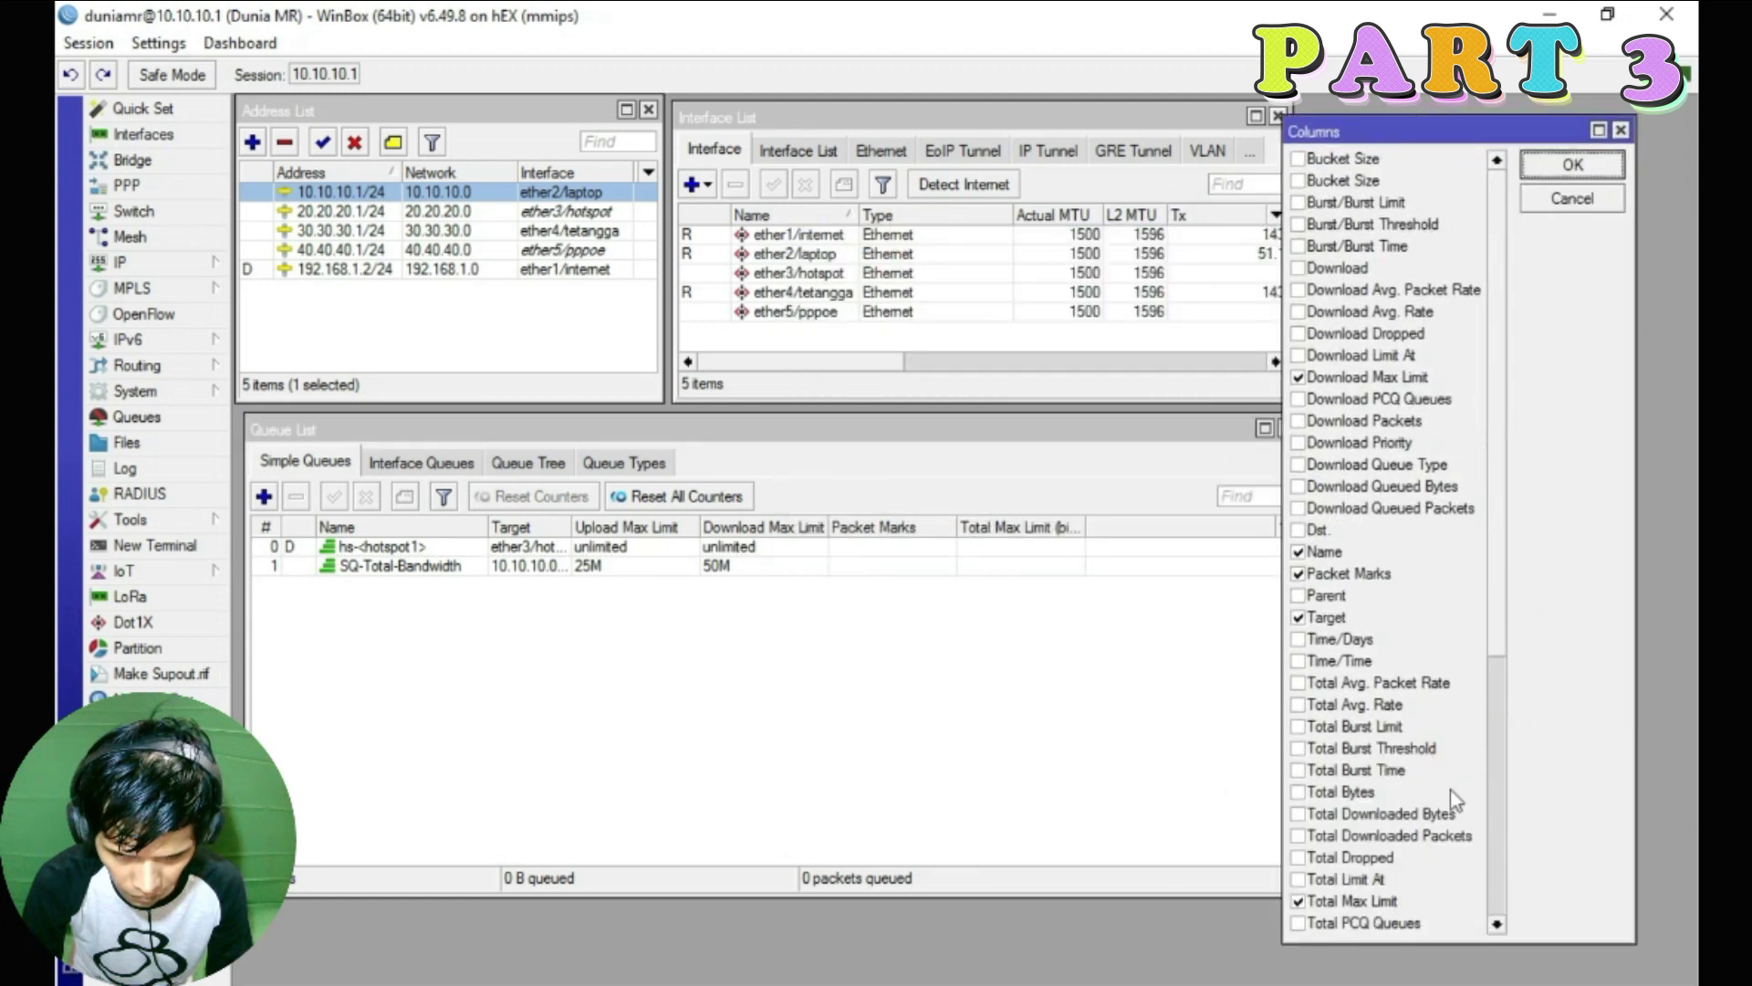
scroll(1354, 501, down, 6)
scroll(1411, 234, up, 4)
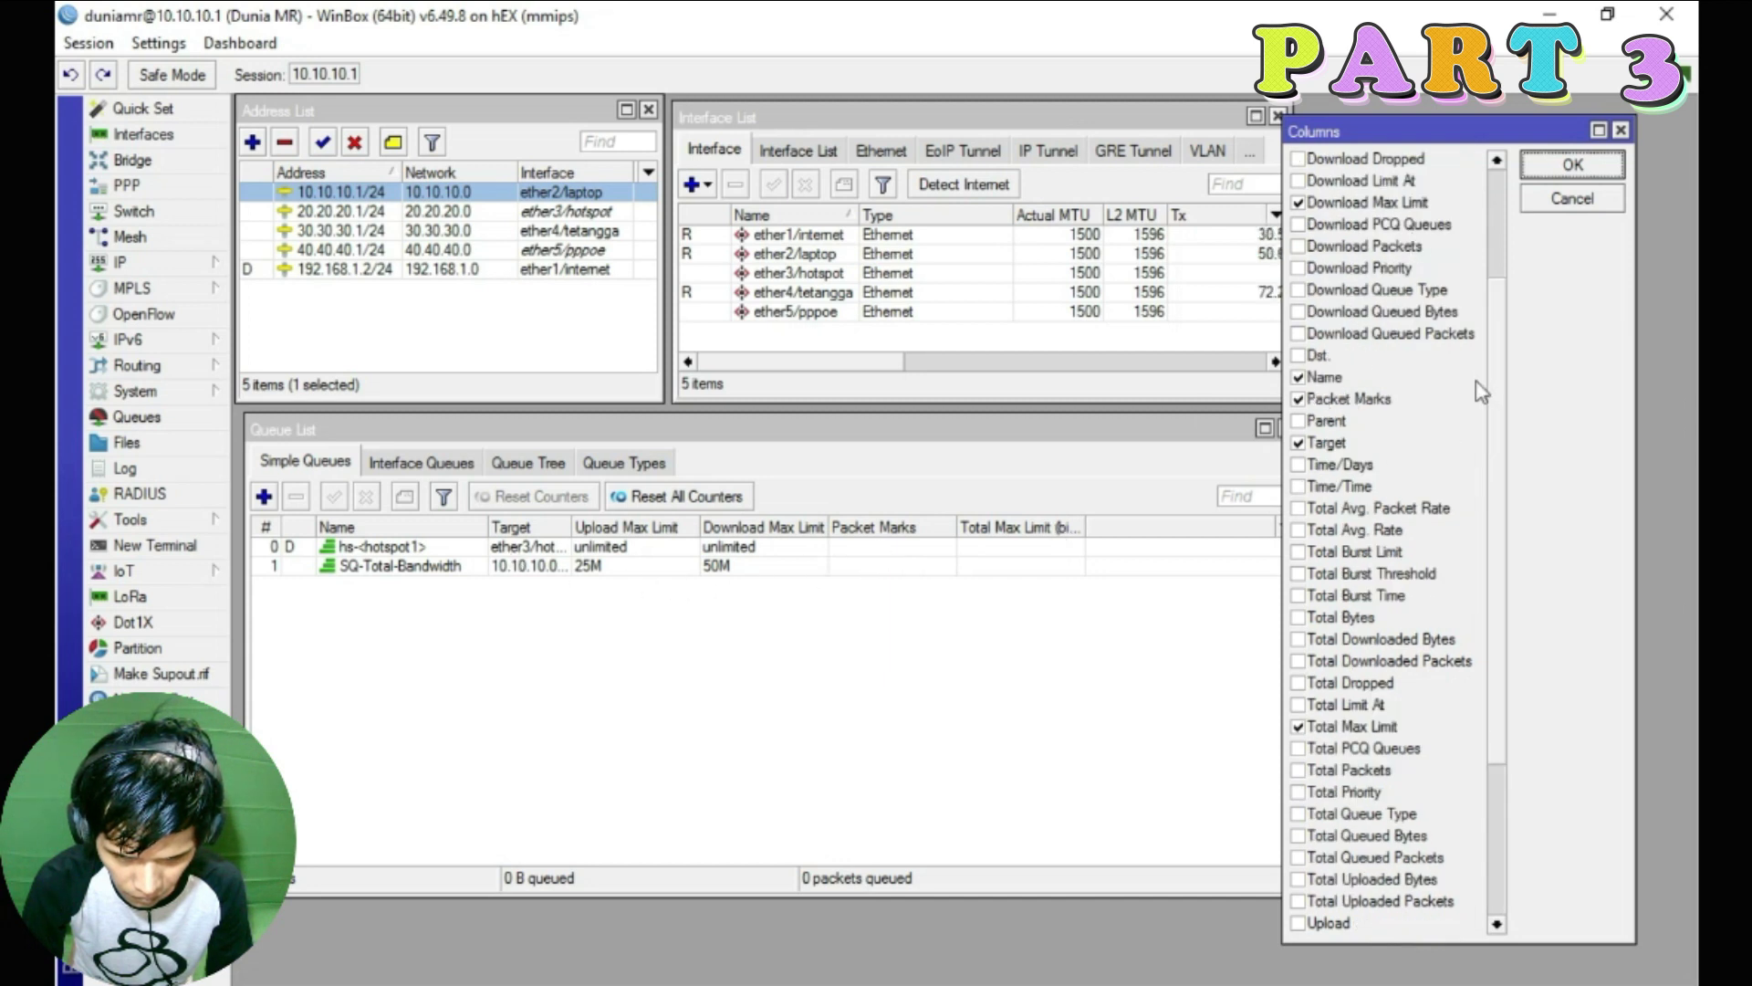
drag(1498, 427, 1506, 558)
click(1298, 399)
click(1298, 421)
click(1298, 638)
click(1298, 660)
key(Return)
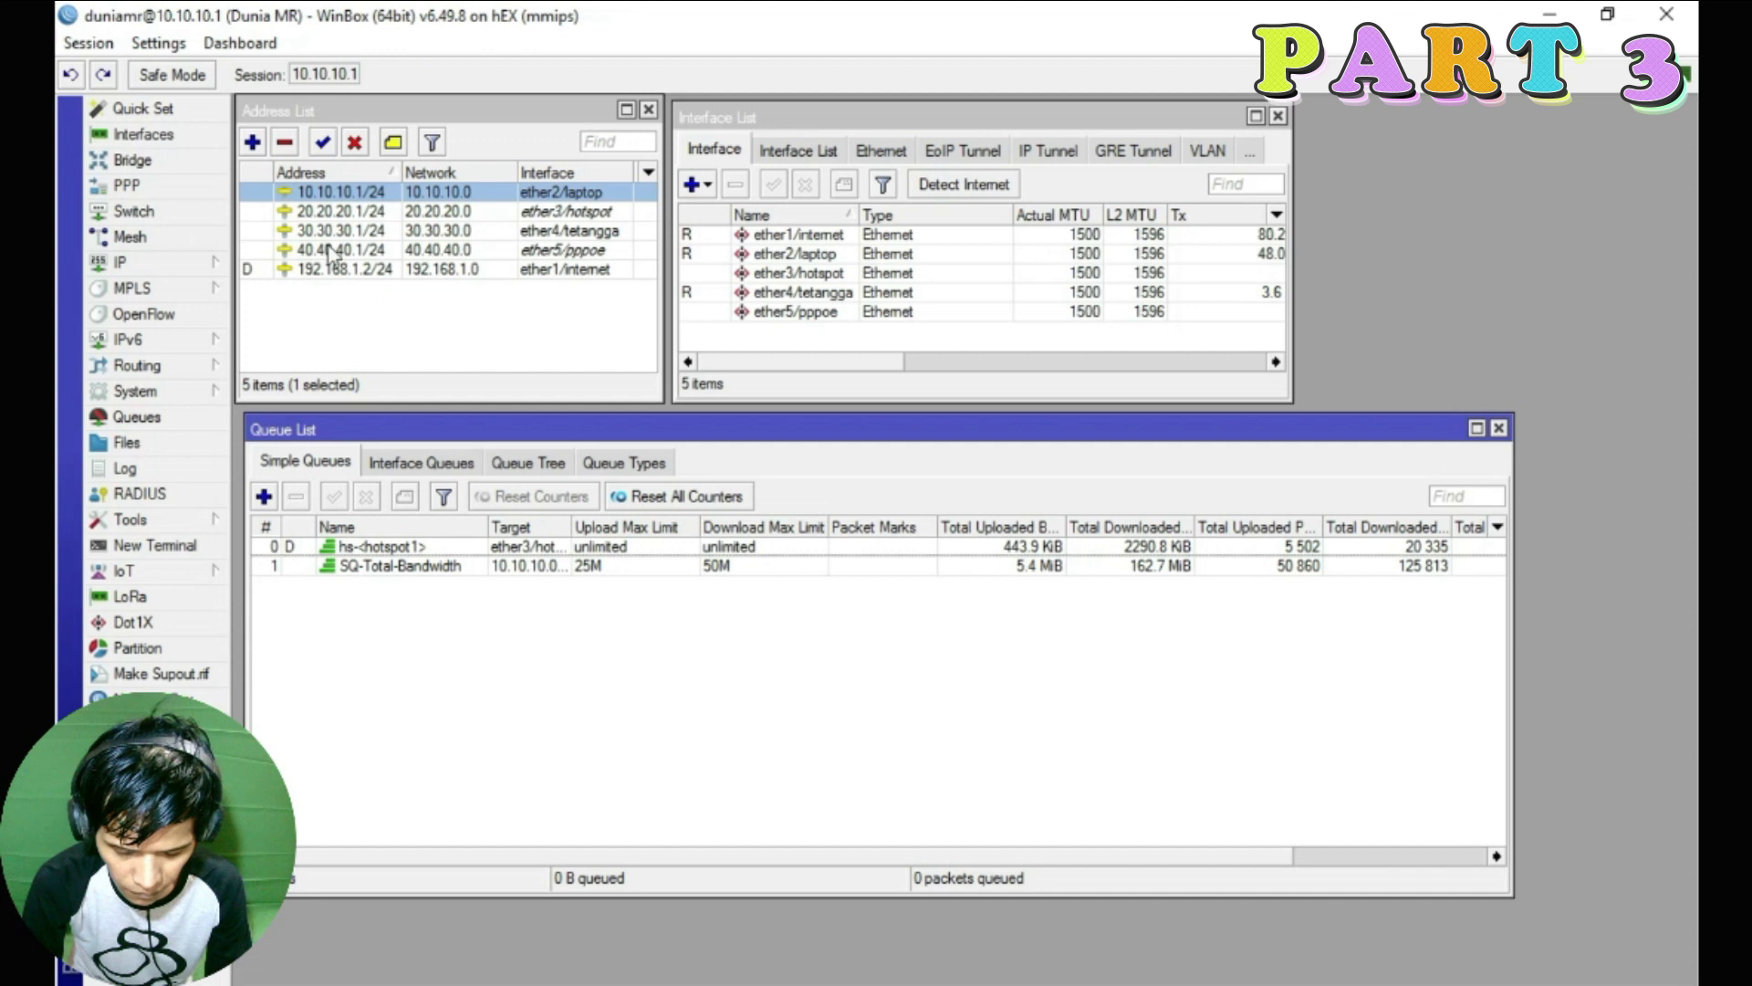
Open the IP Pool list and compare dhcp_pool3's range with the router's addresses
click(128, 264)
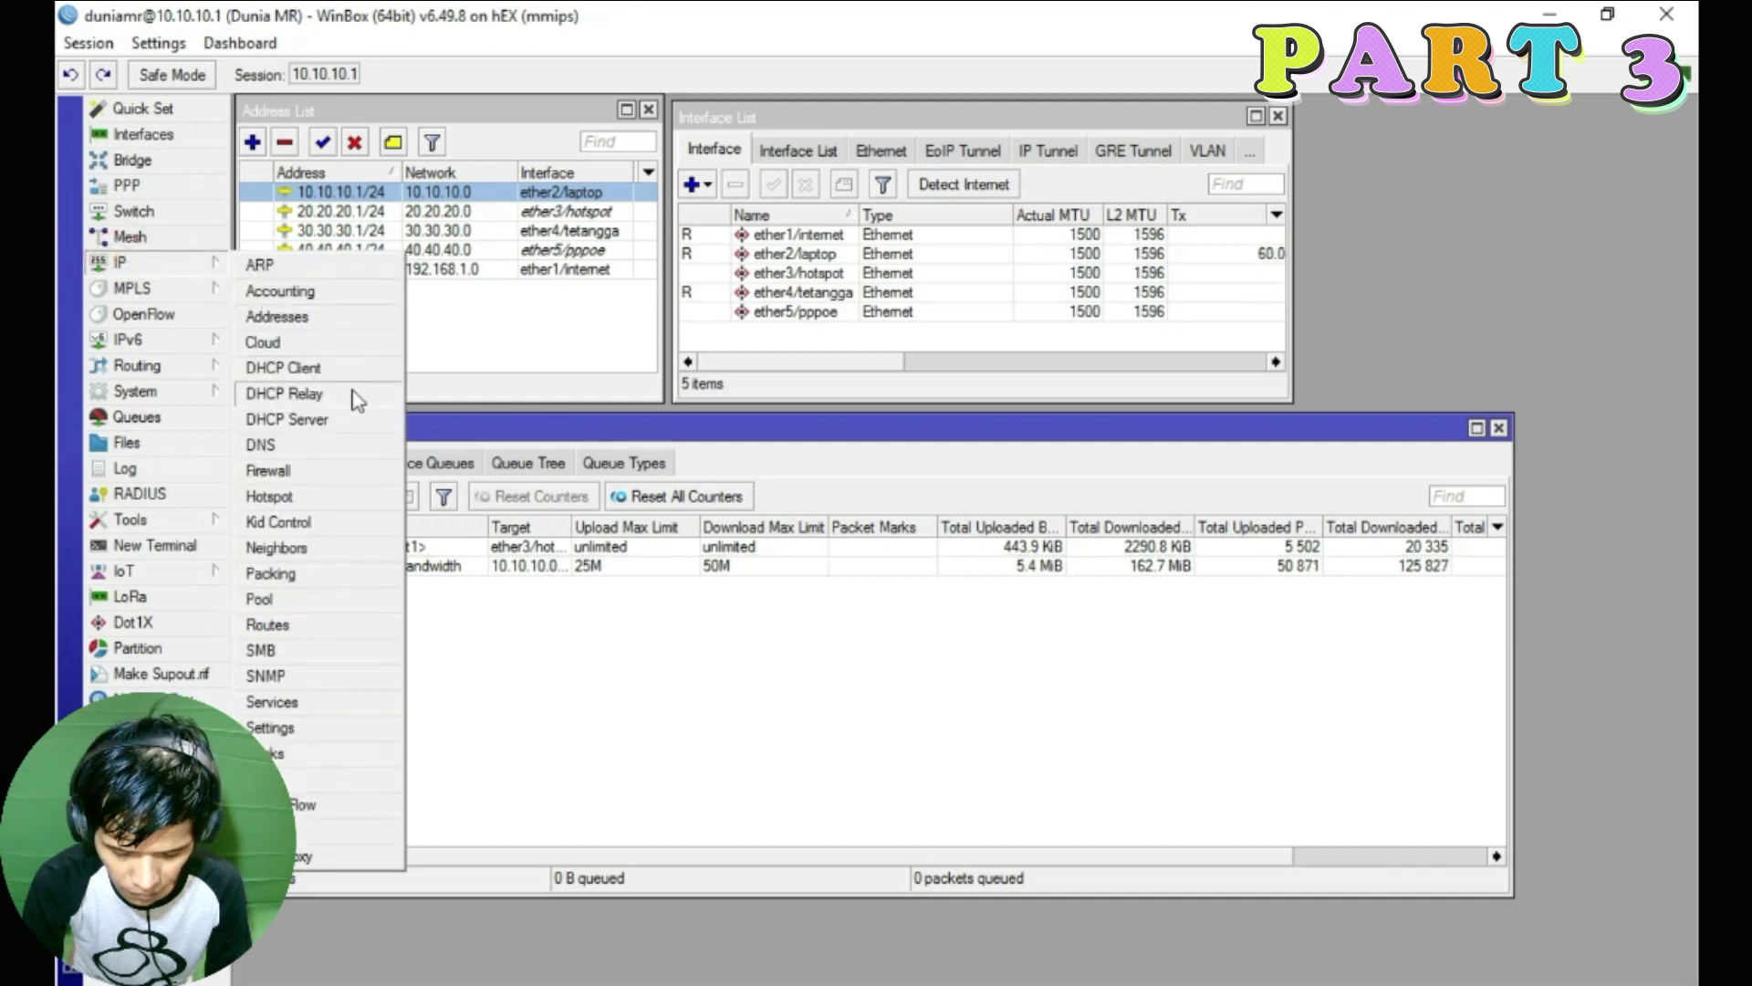
click(315, 599)
drag(913, 305, 1250, 225)
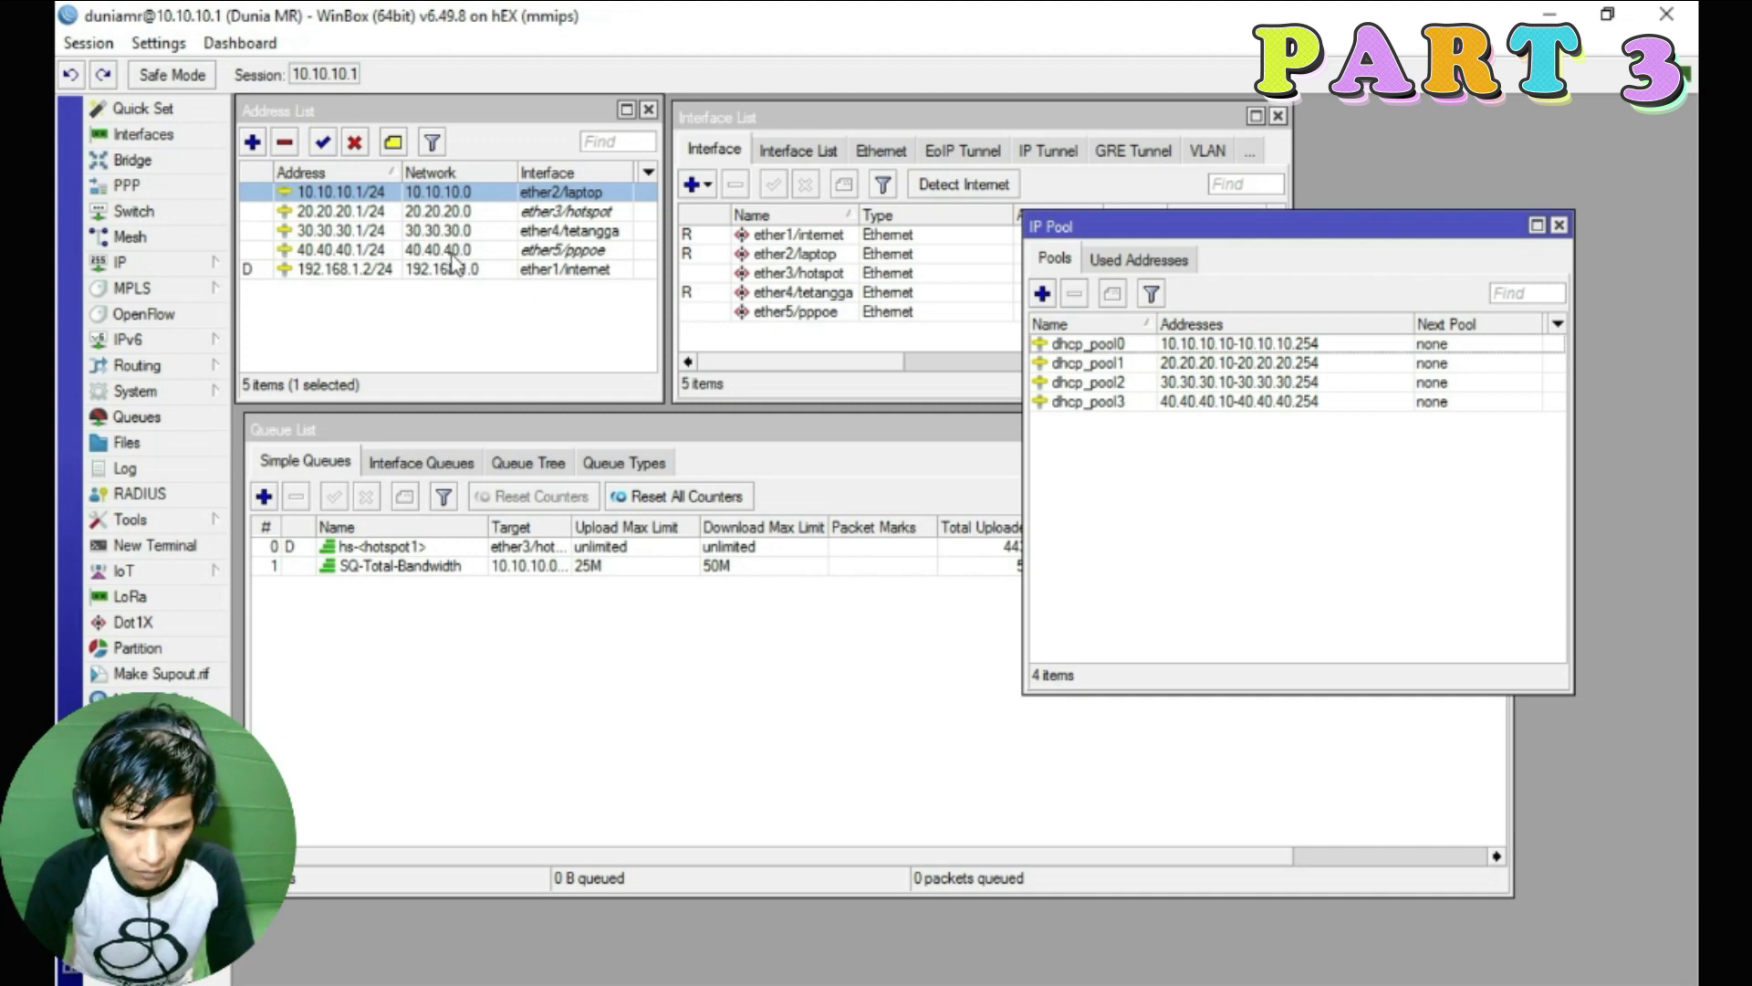
click(1267, 402)
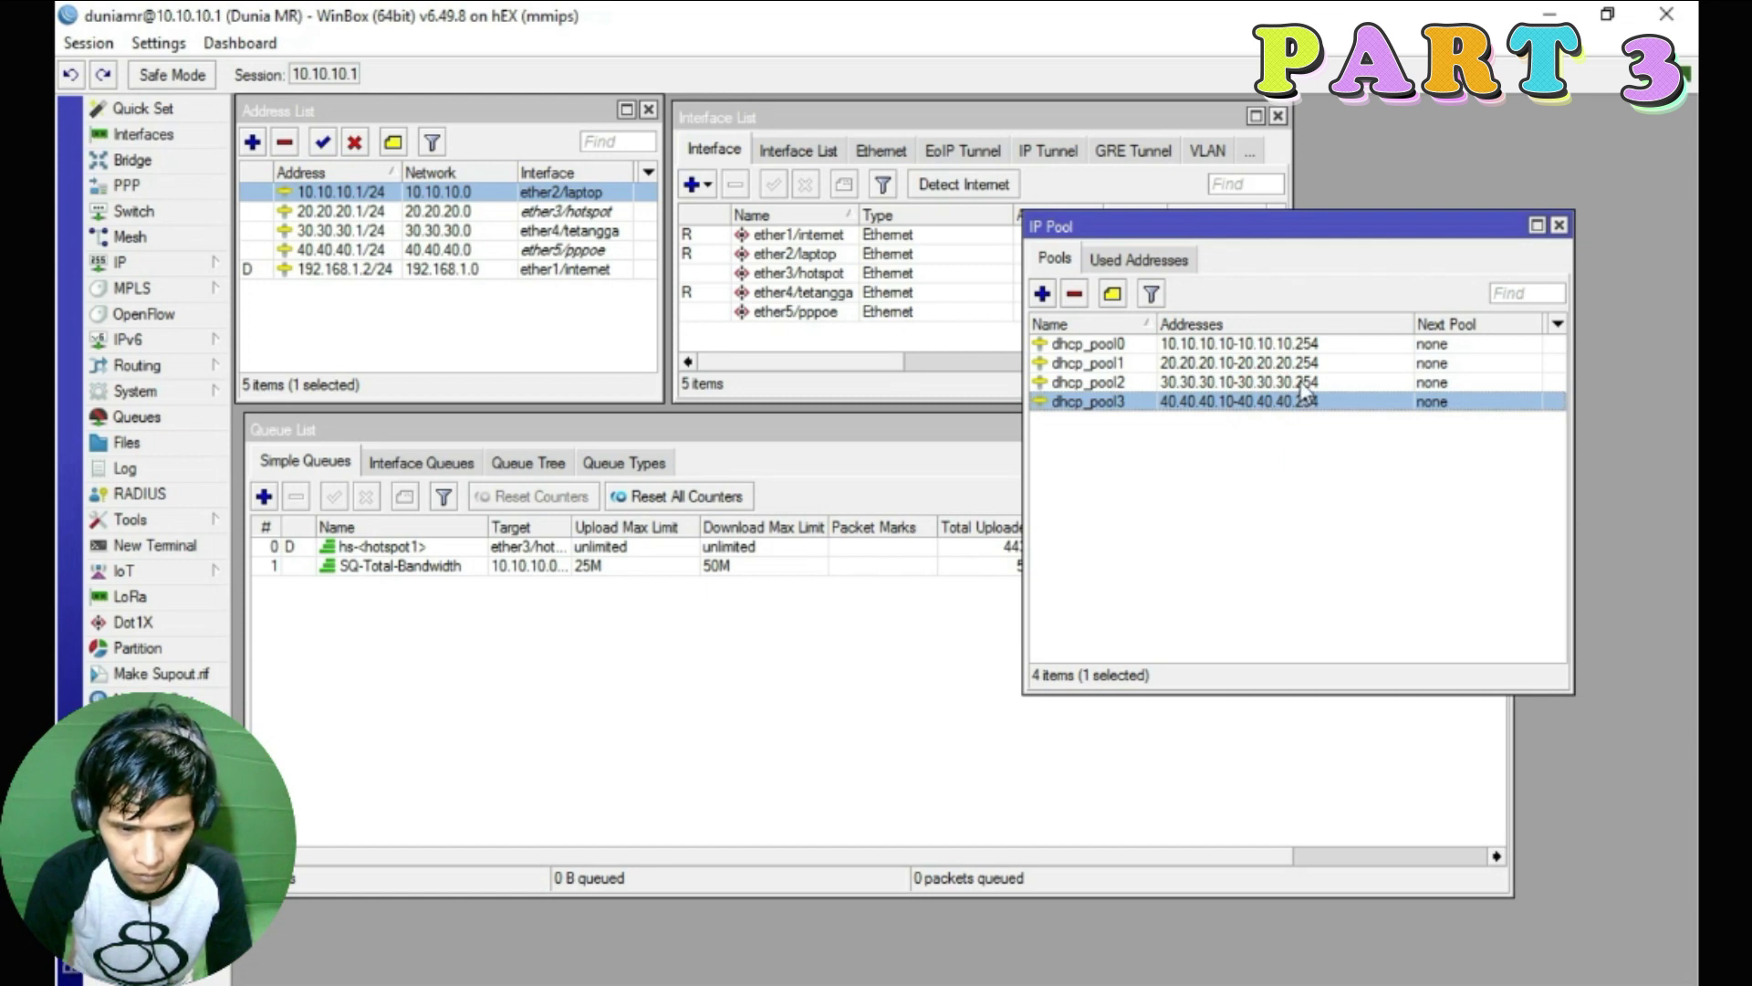
click(456, 253)
click(456, 213)
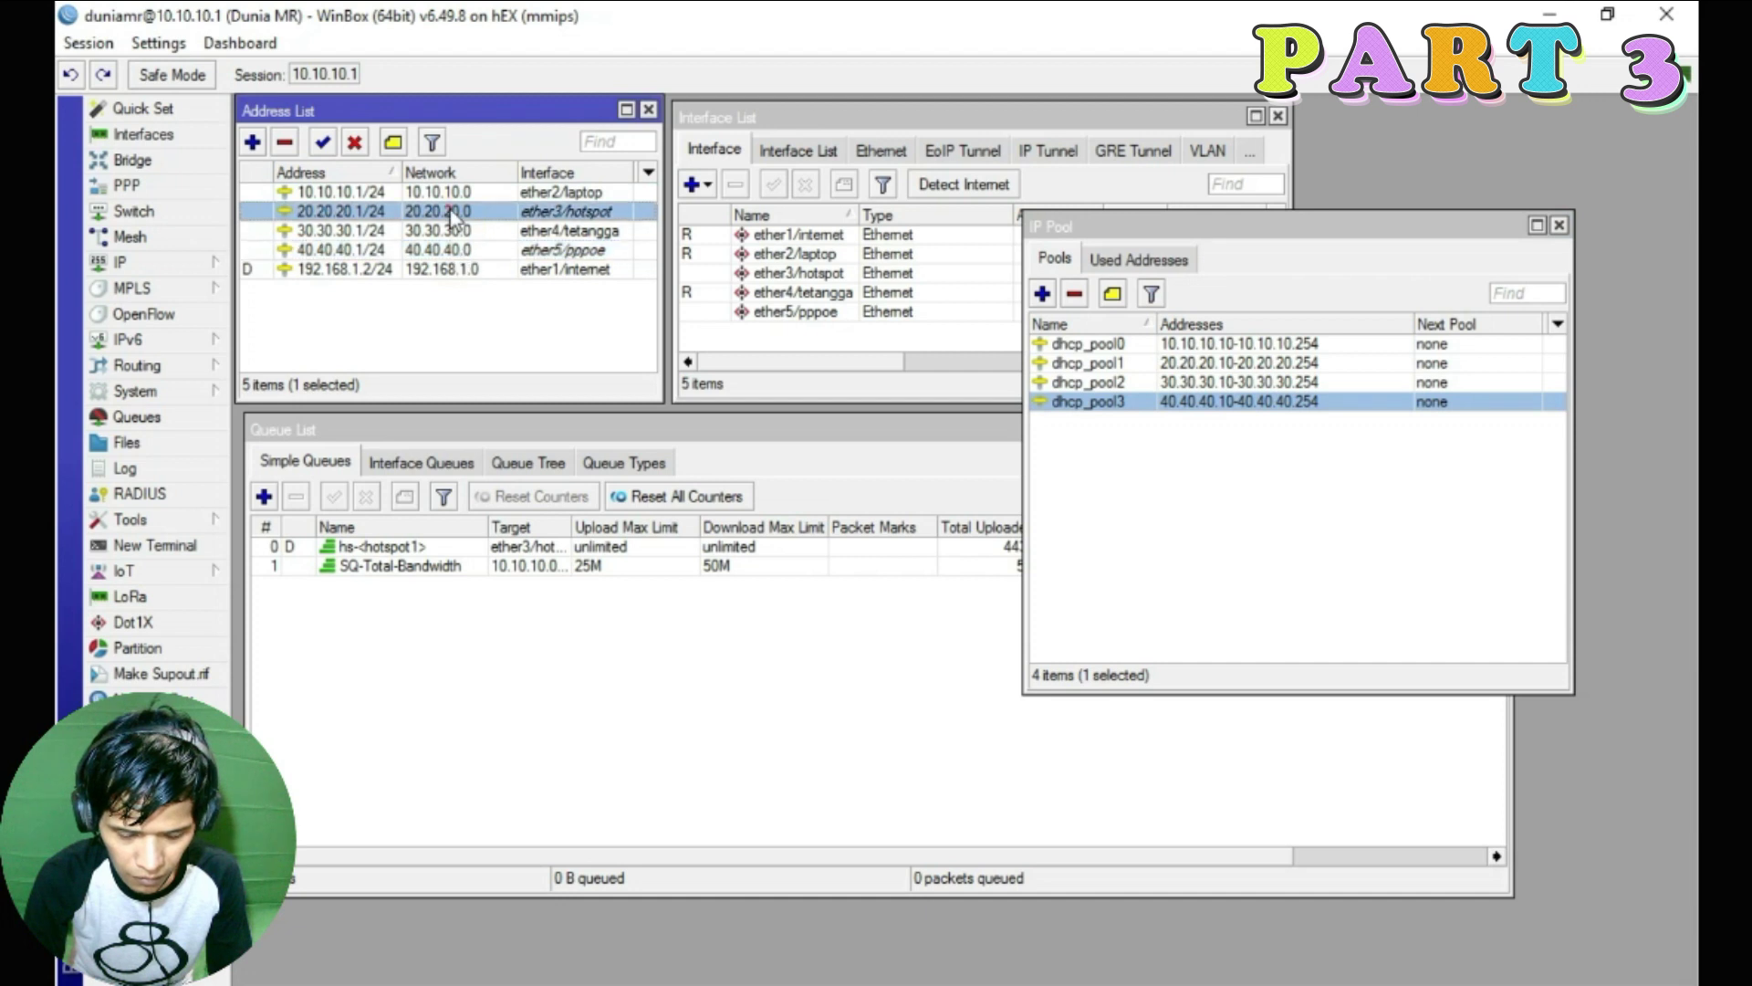
click(1285, 362)
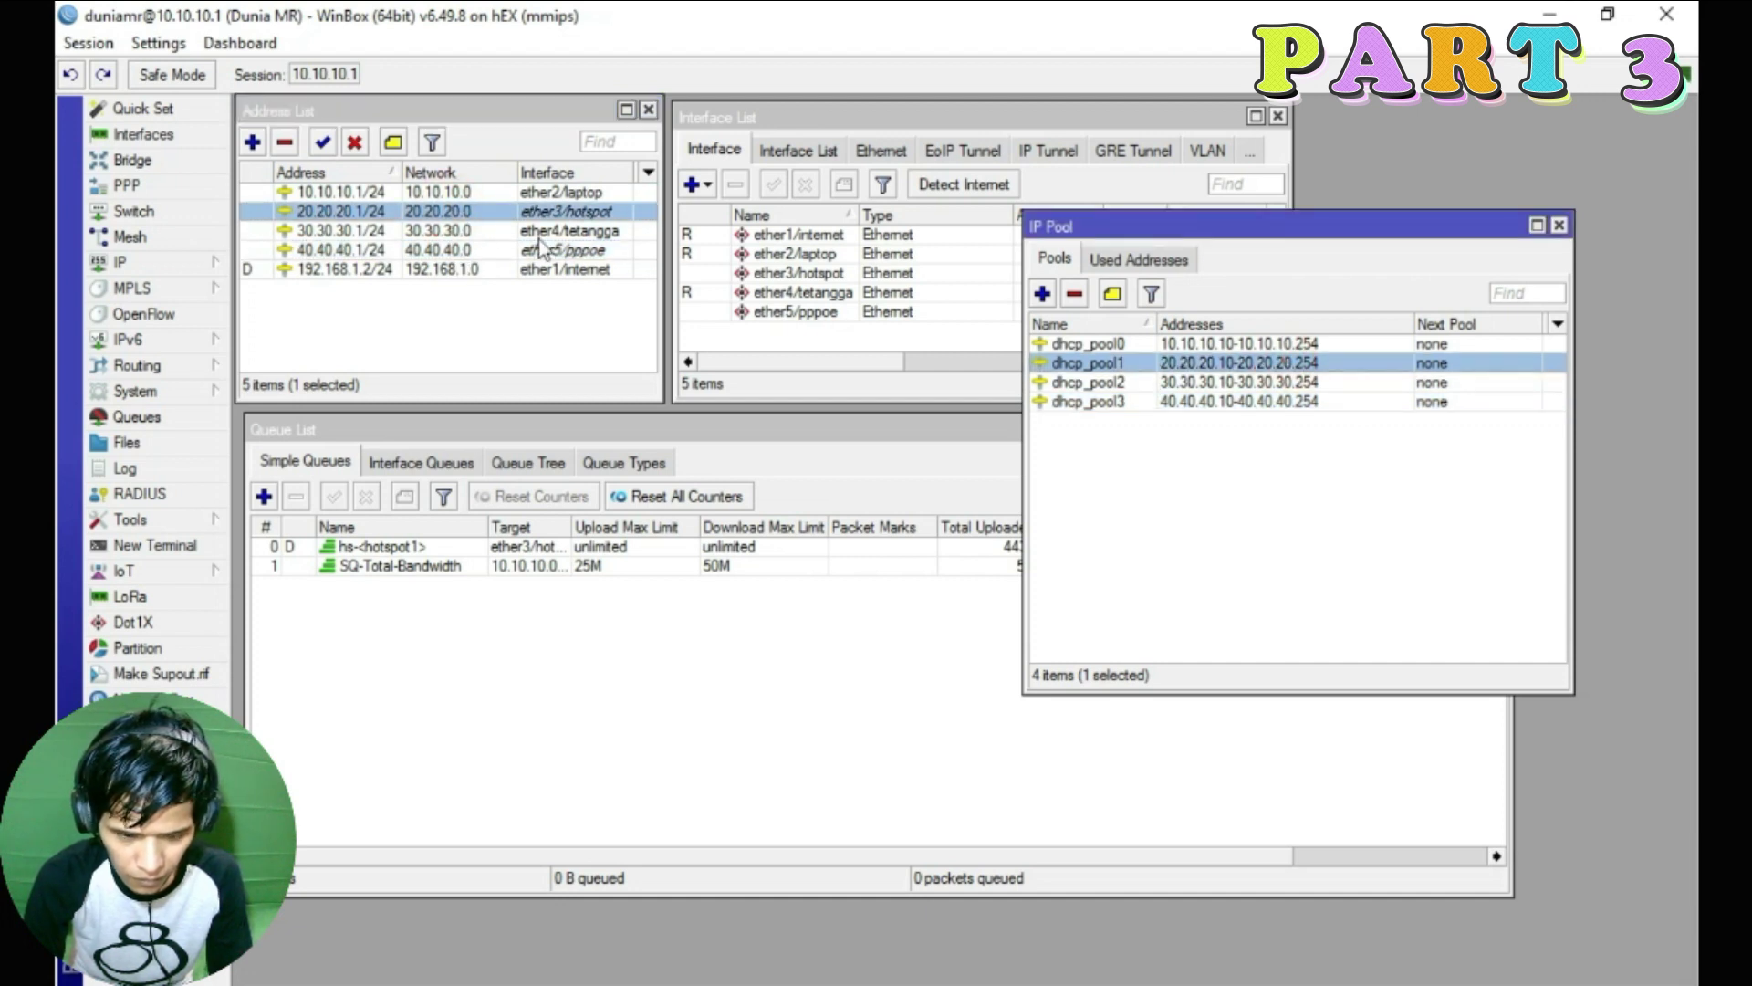
click(454, 249)
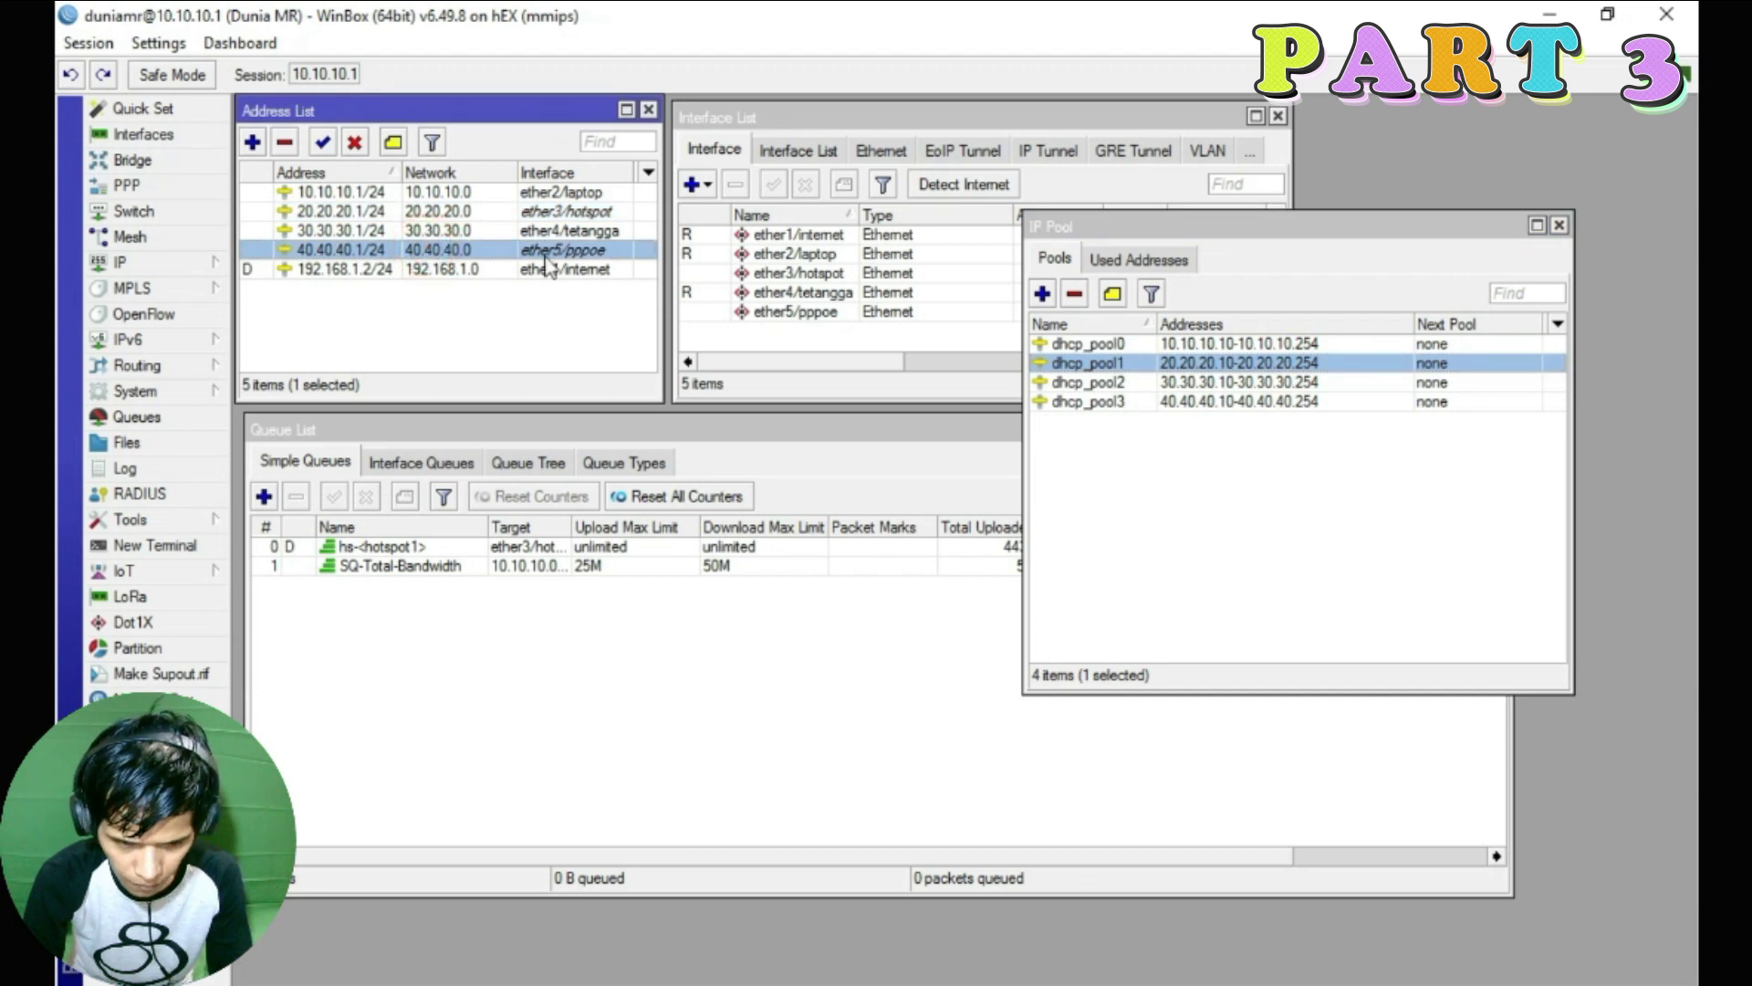
Change dhcp_pool3's range to 40.40.40.10-40.40.40.253 and move the pool list aside
double_click(1311, 403)
drag(938, 491, 981, 496)
click(987, 491)
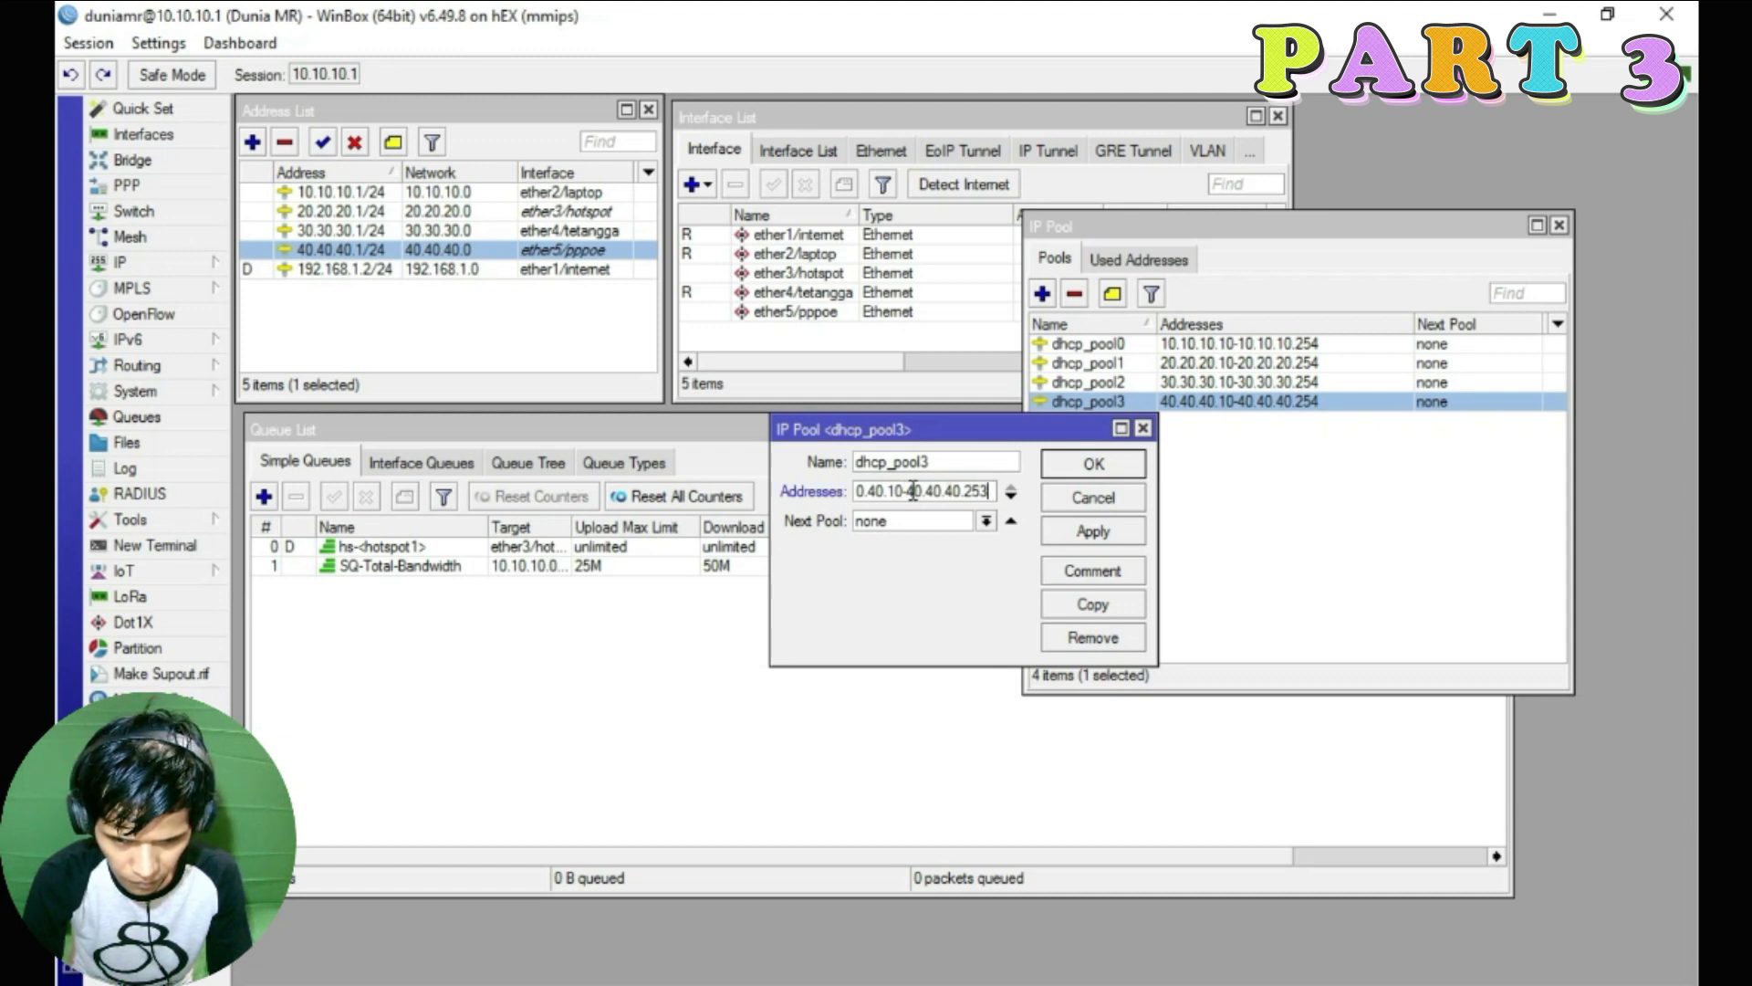
click(985, 520)
click(1025, 537)
click(1093, 464)
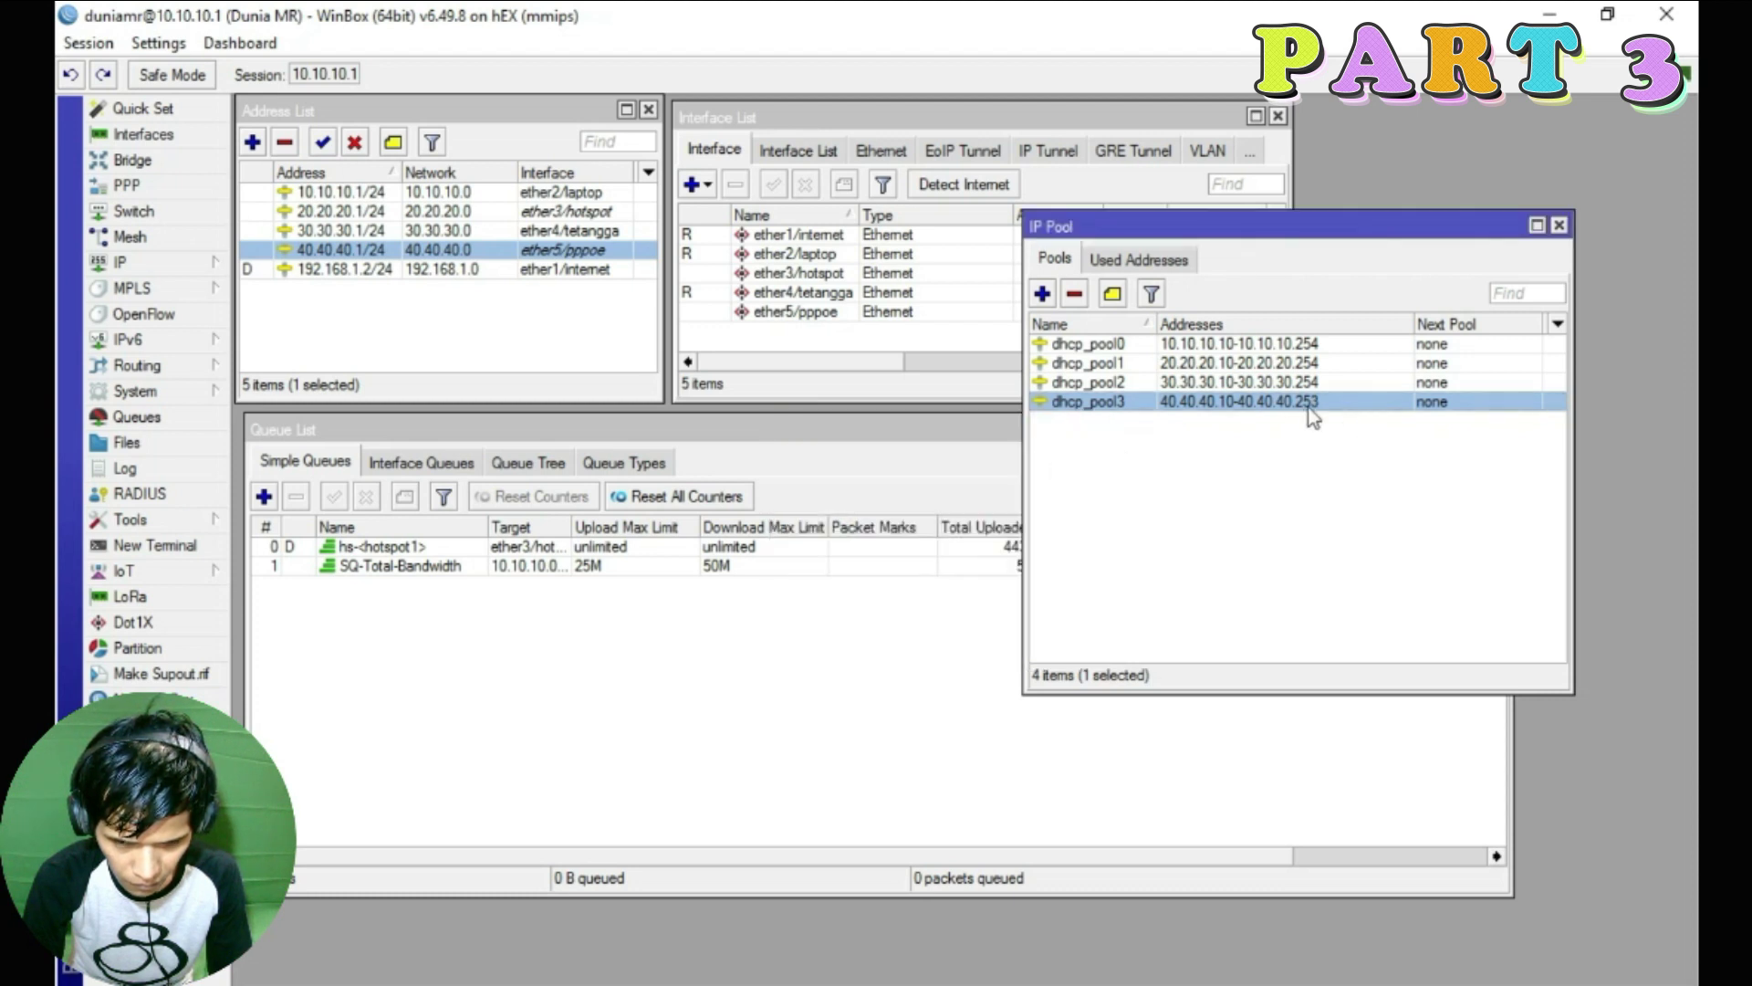
drag(1278, 225, 1392, 116)
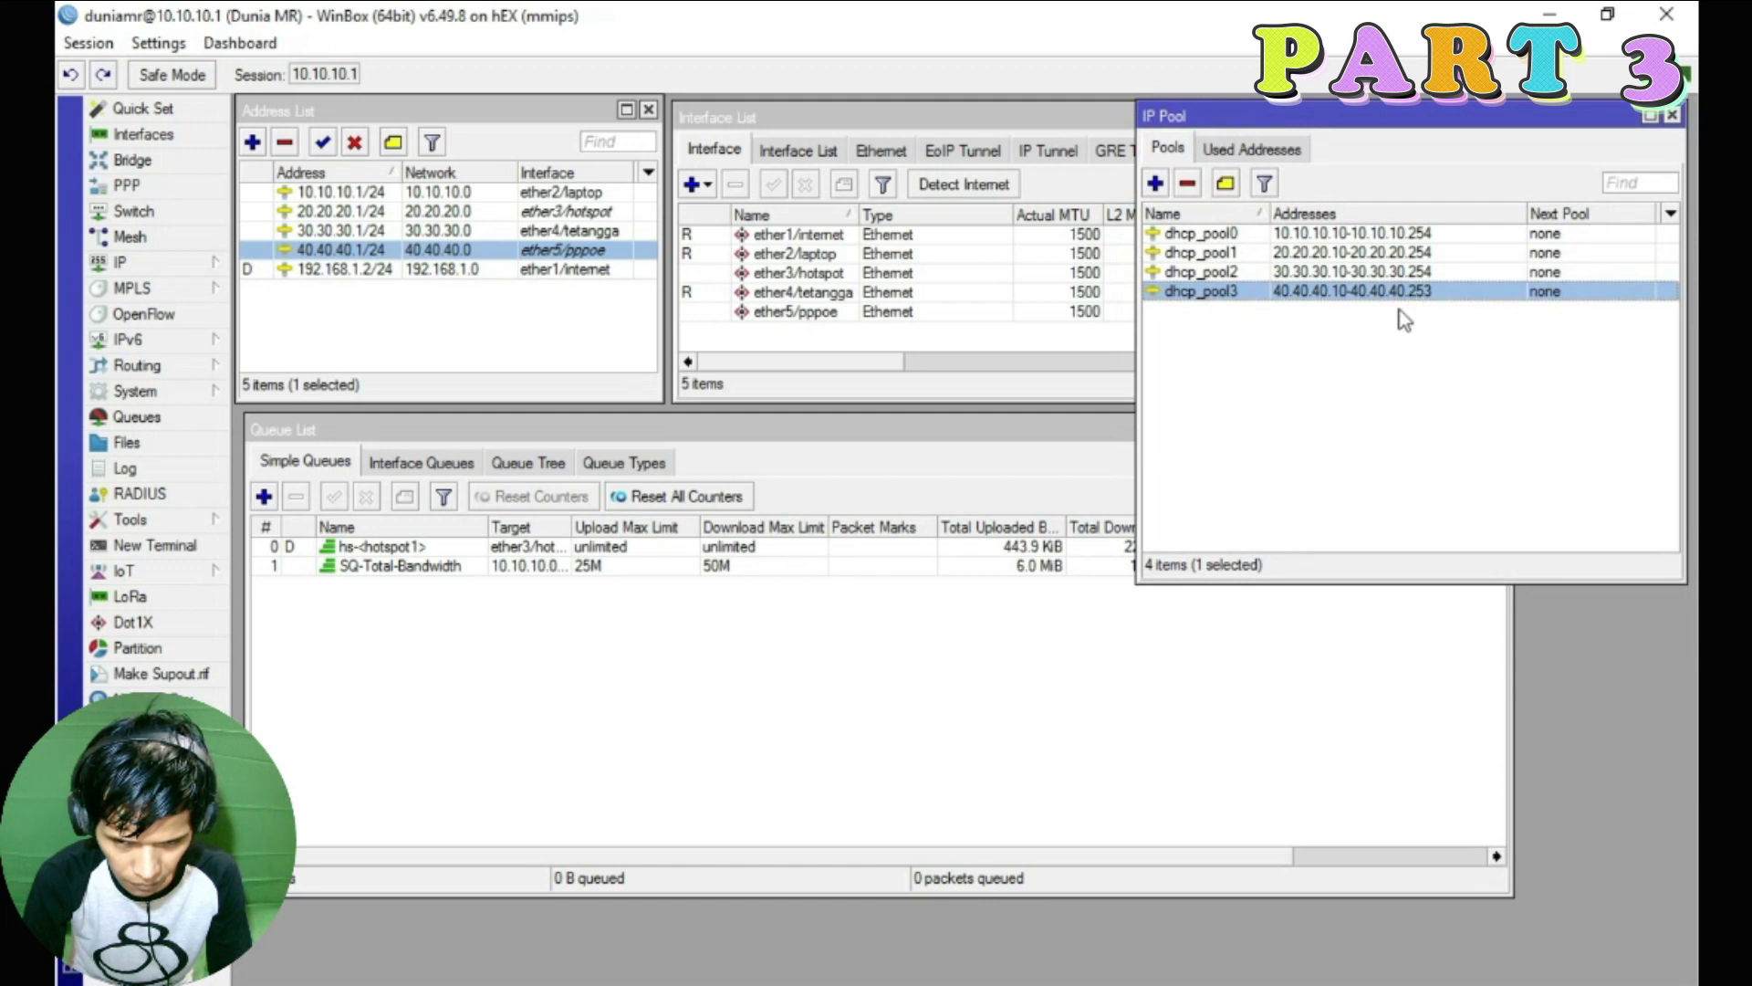
Start a new simple queue named SQ-Under-Bandwidth targeting 40.40.40.254
click(264, 498)
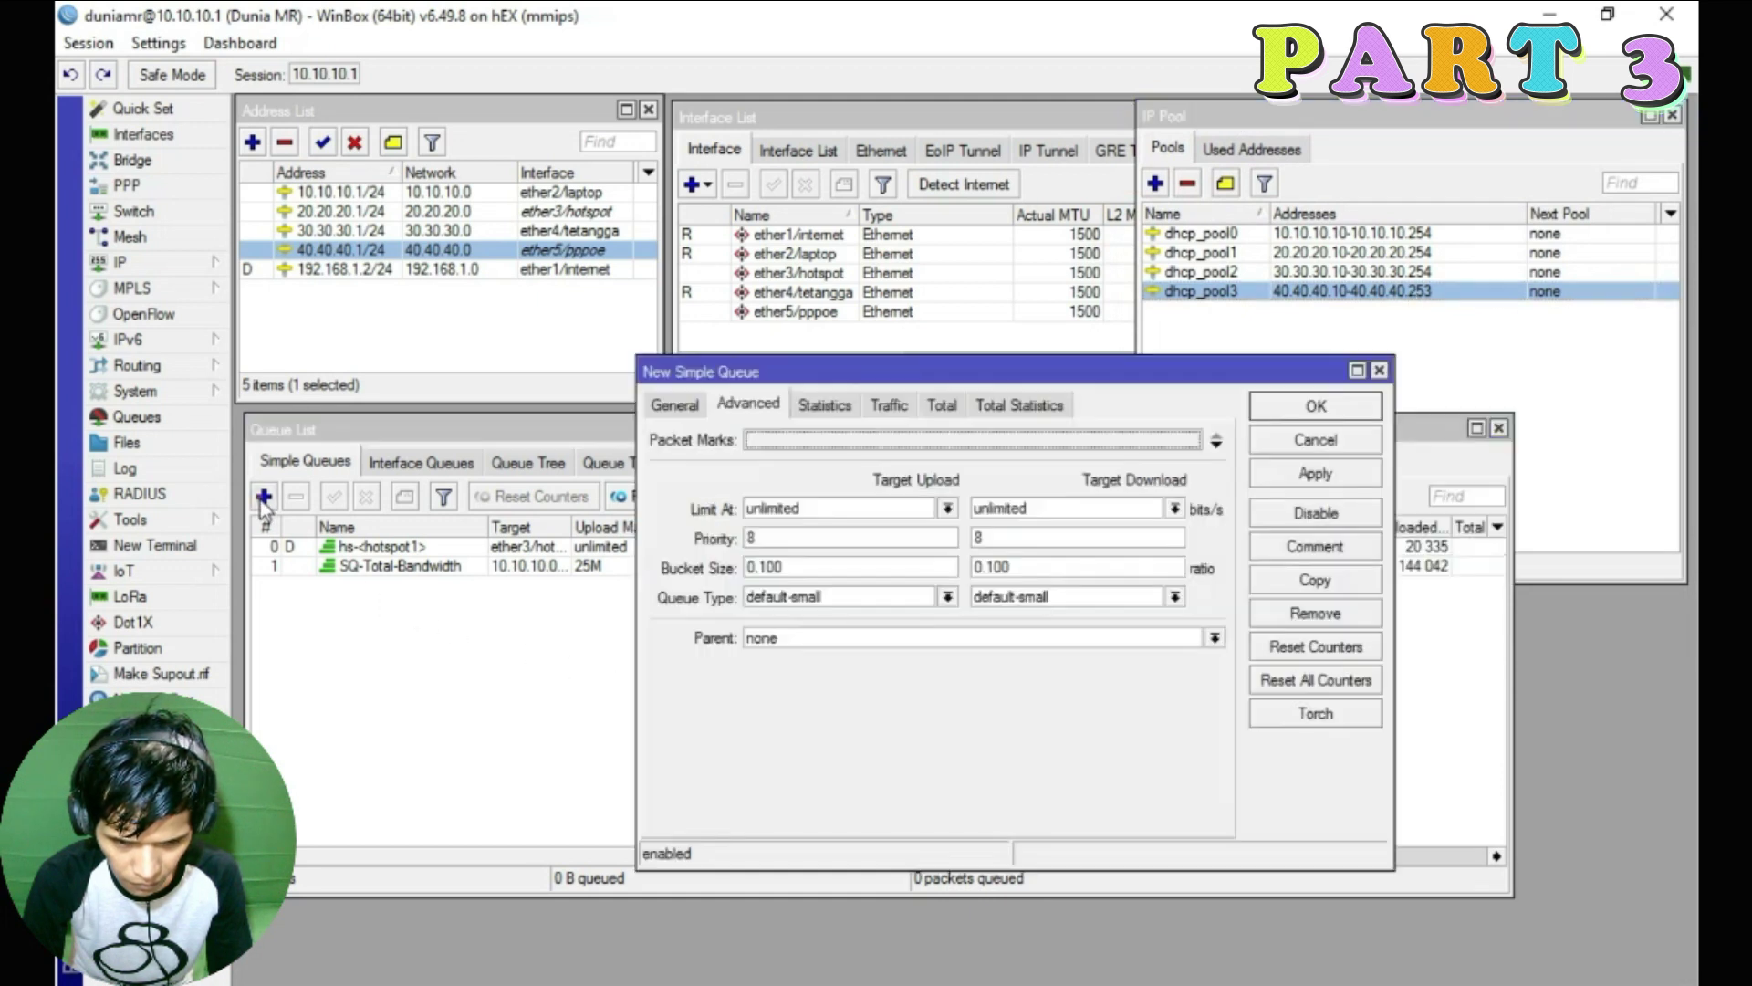
click(264, 497)
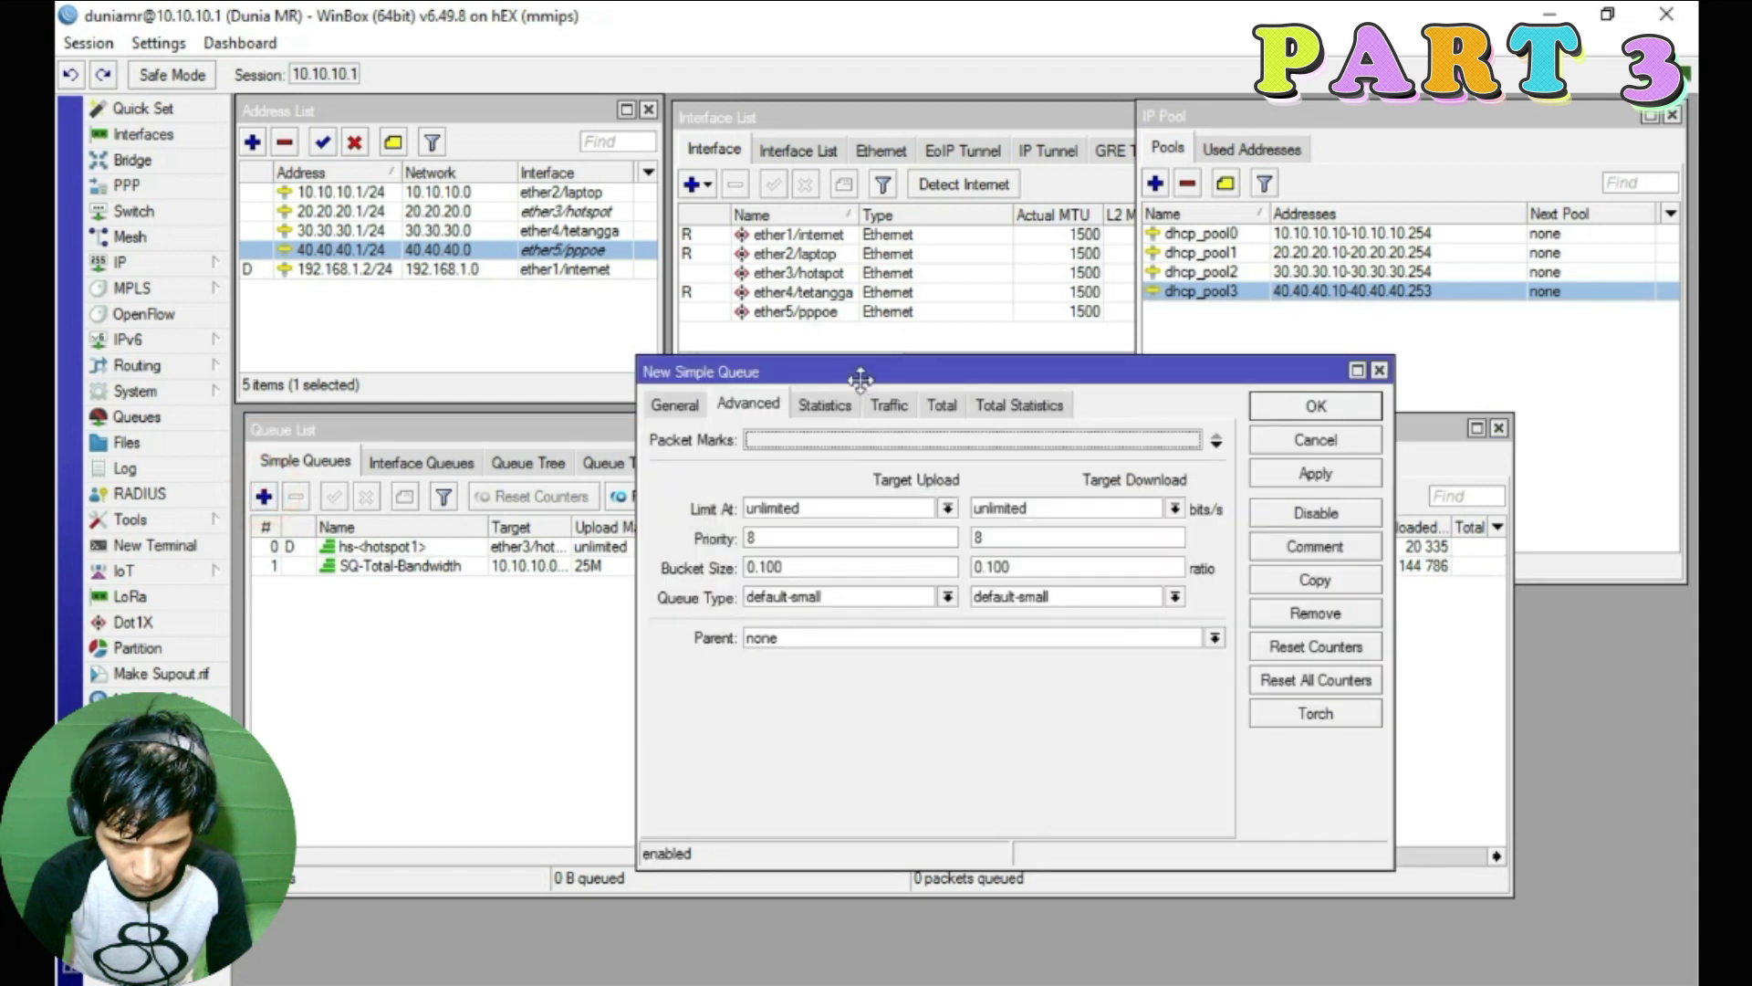
drag(859, 378, 876, 374)
click(847, 438)
double_click(804, 437)
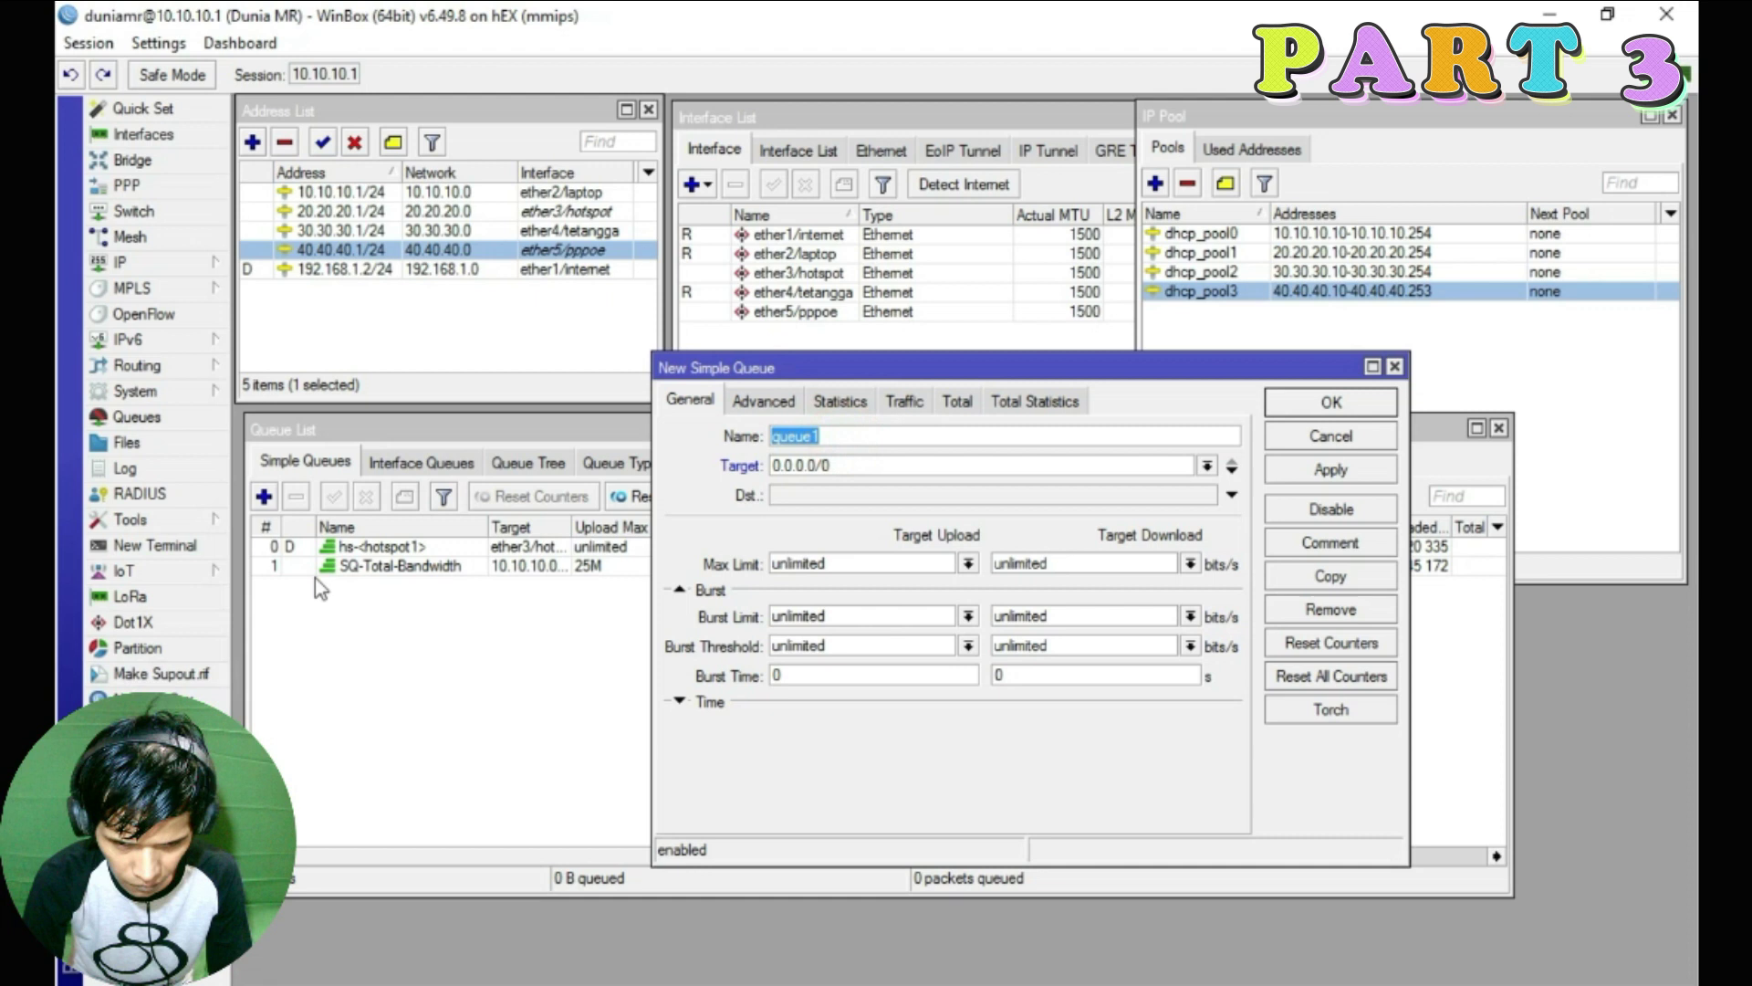
text(SQ-Under-Bandwidth)
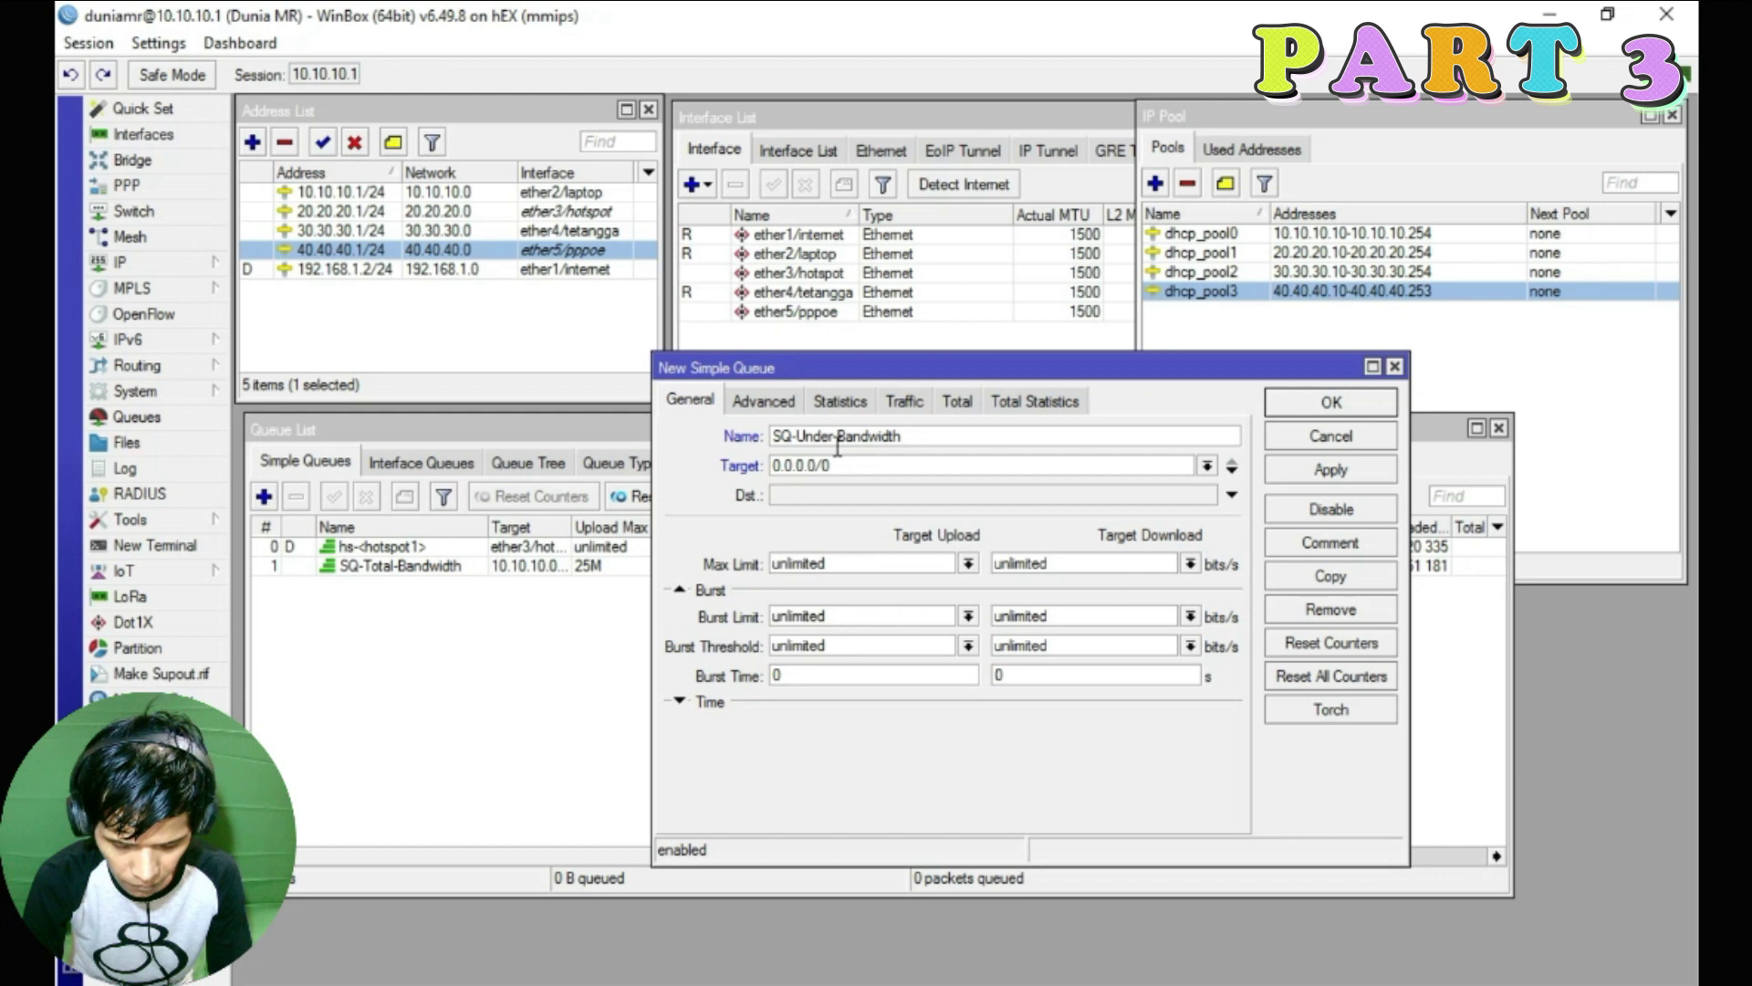
double_click(899, 468)
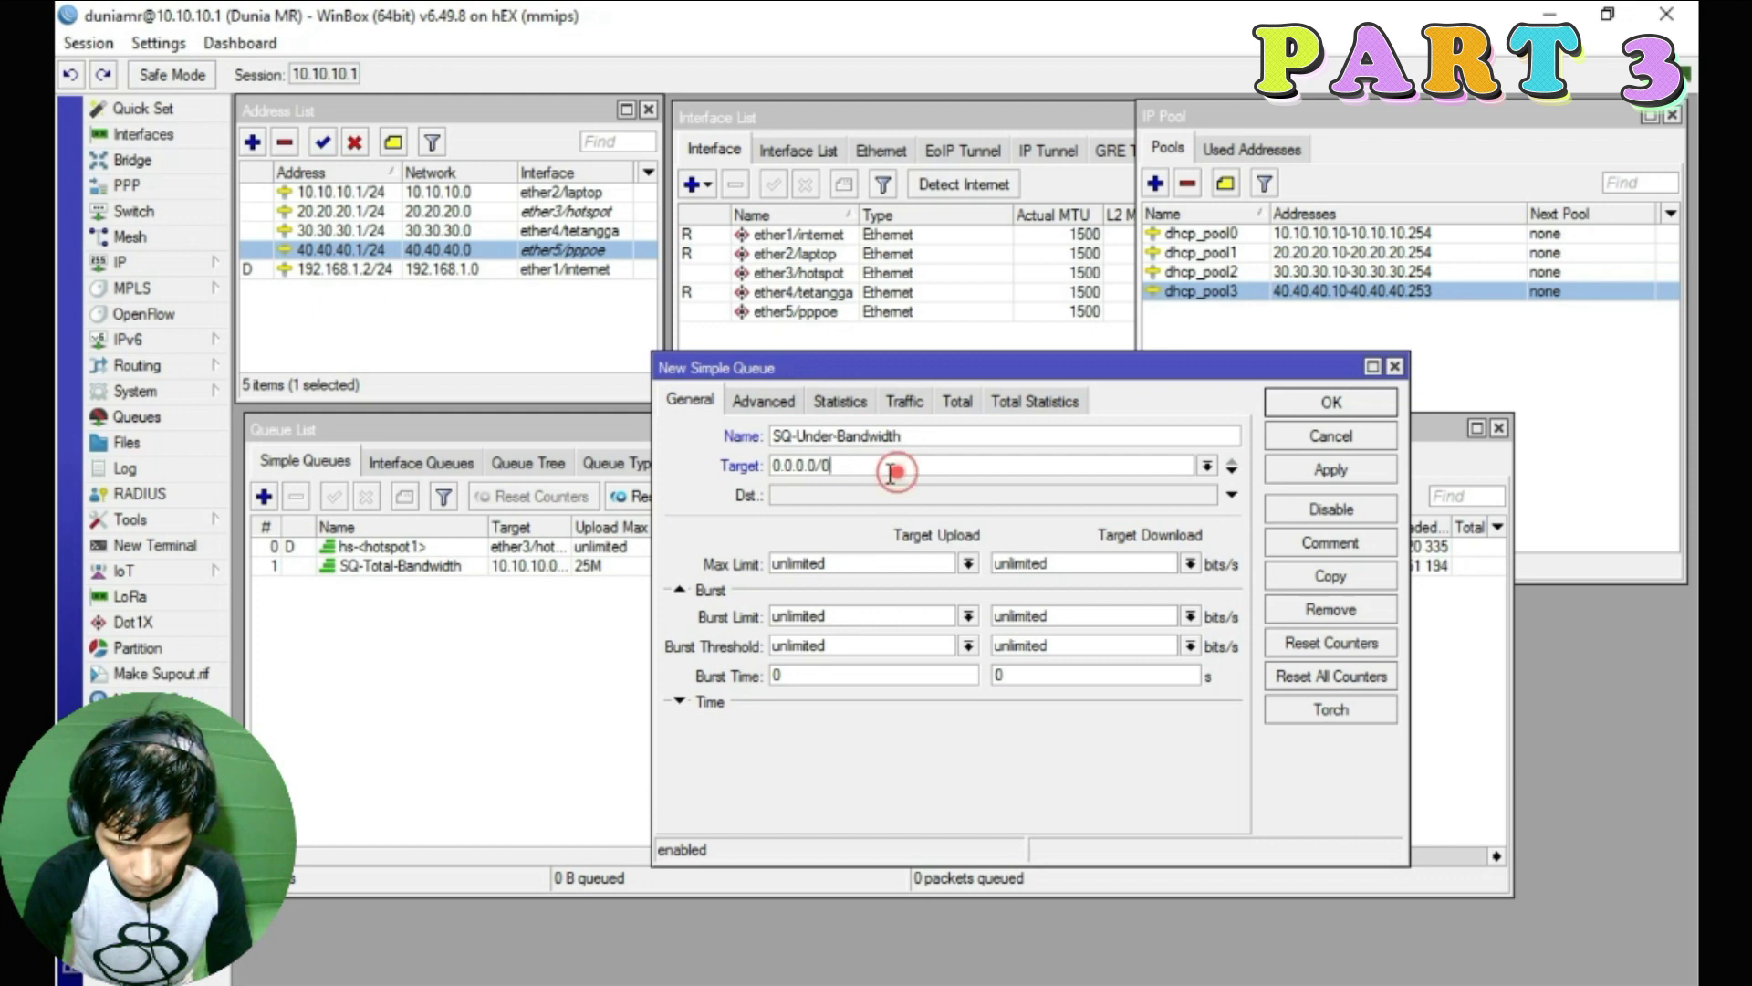
text(40.40.40.253)
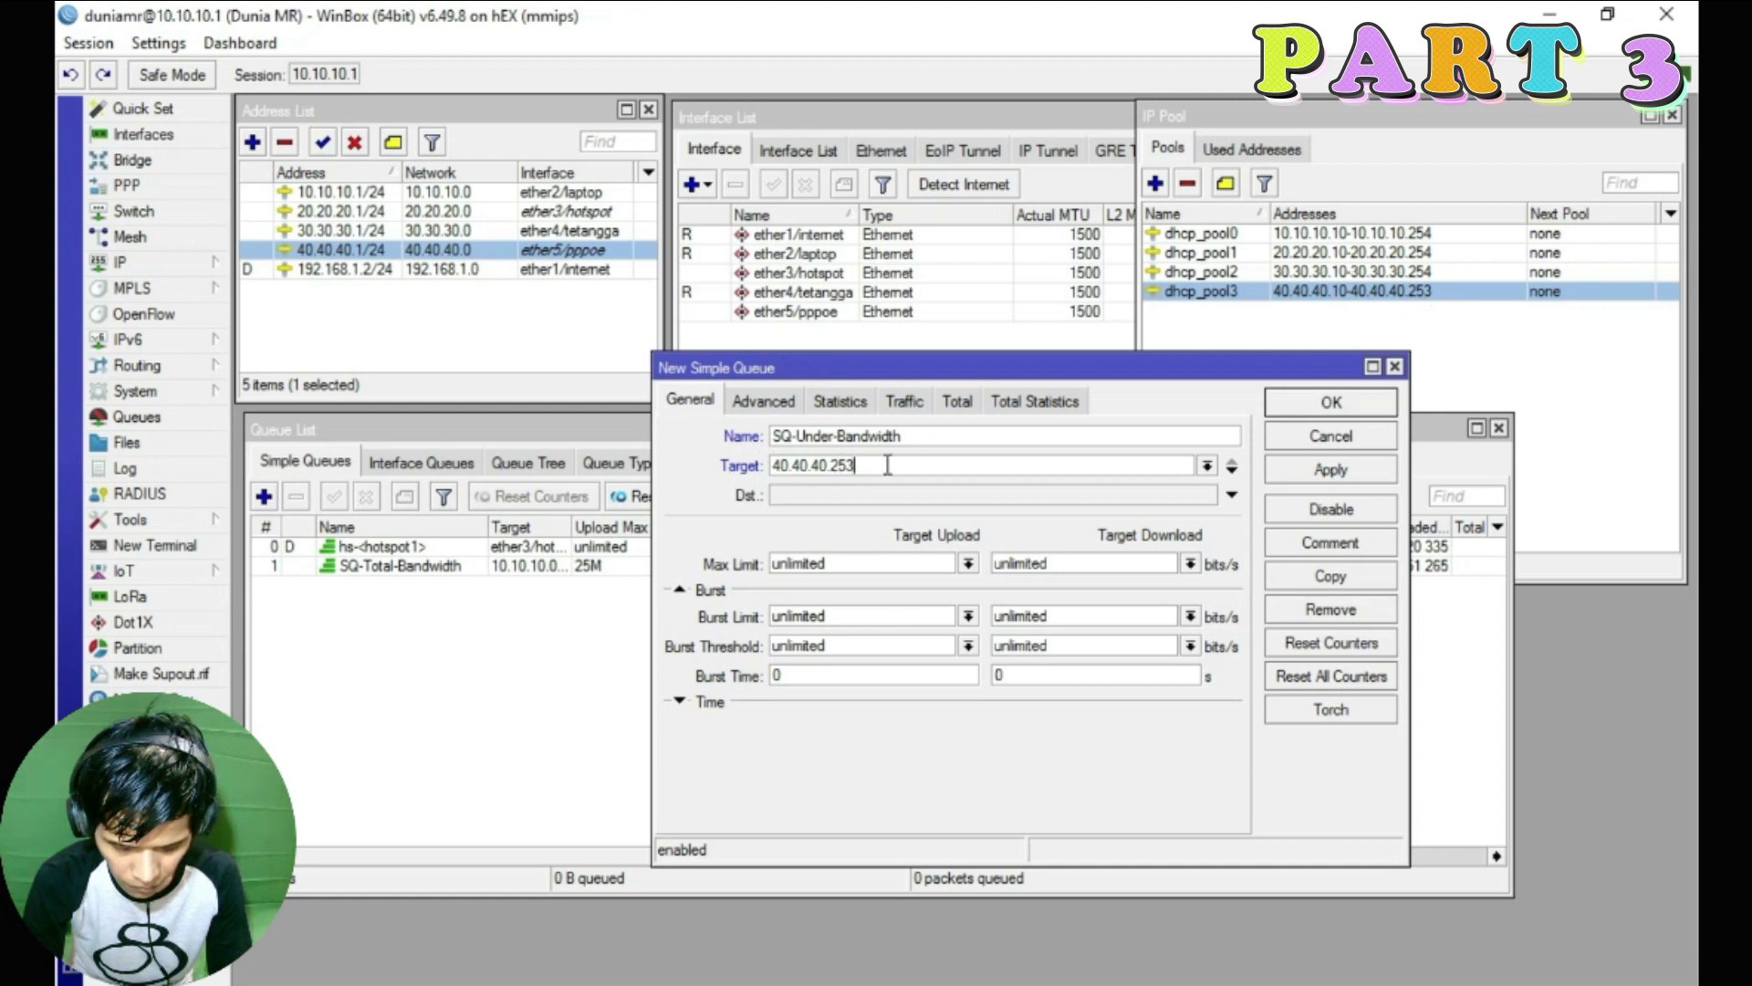
text(4)
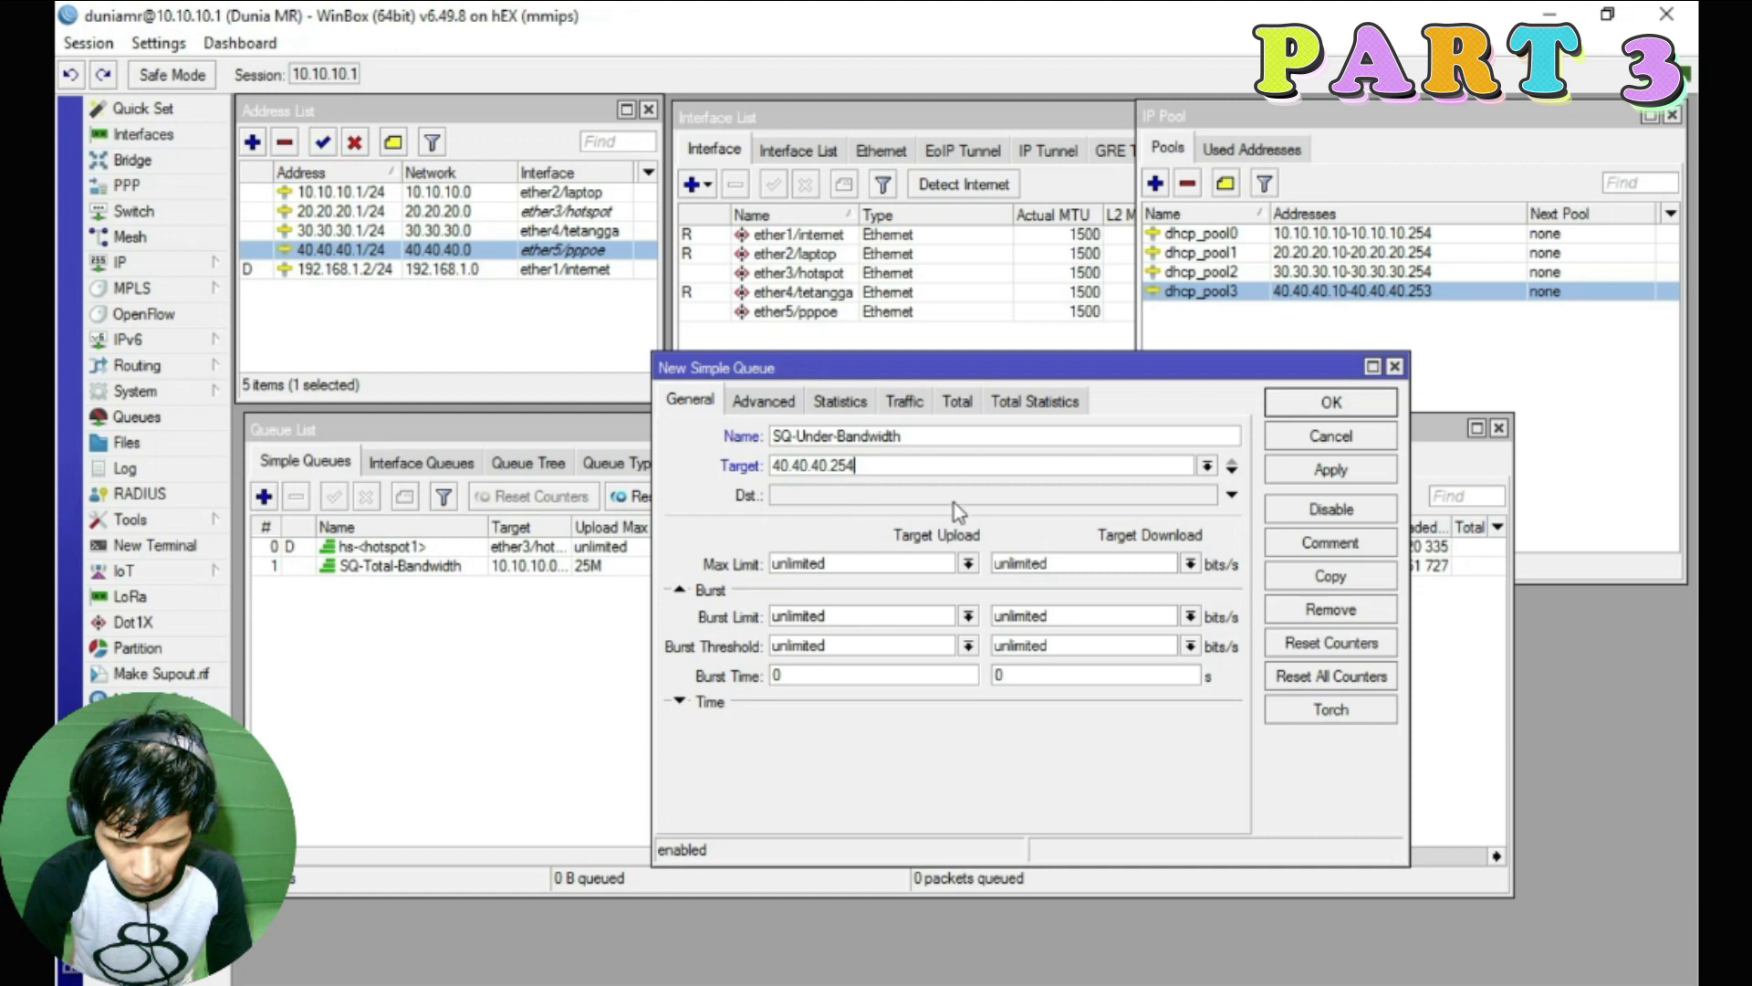
Limit SQ-Under-Bandwidth to 64k upload and 128k download and save it
click(967, 564)
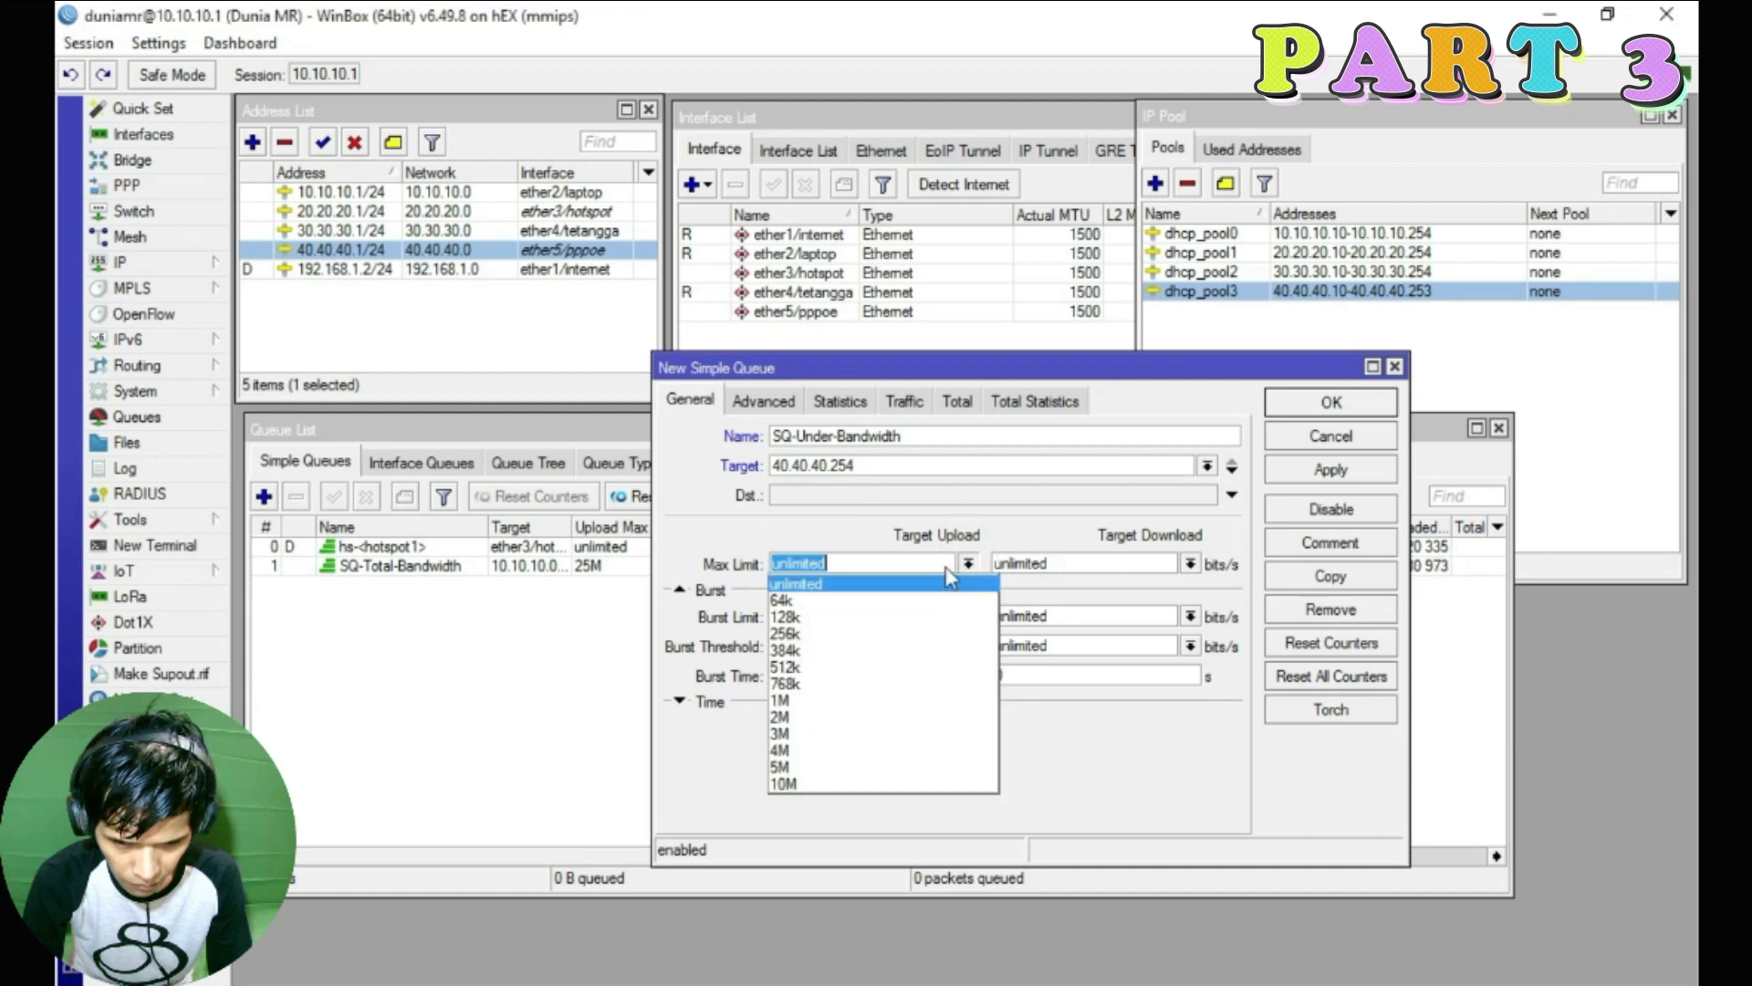
click(827, 599)
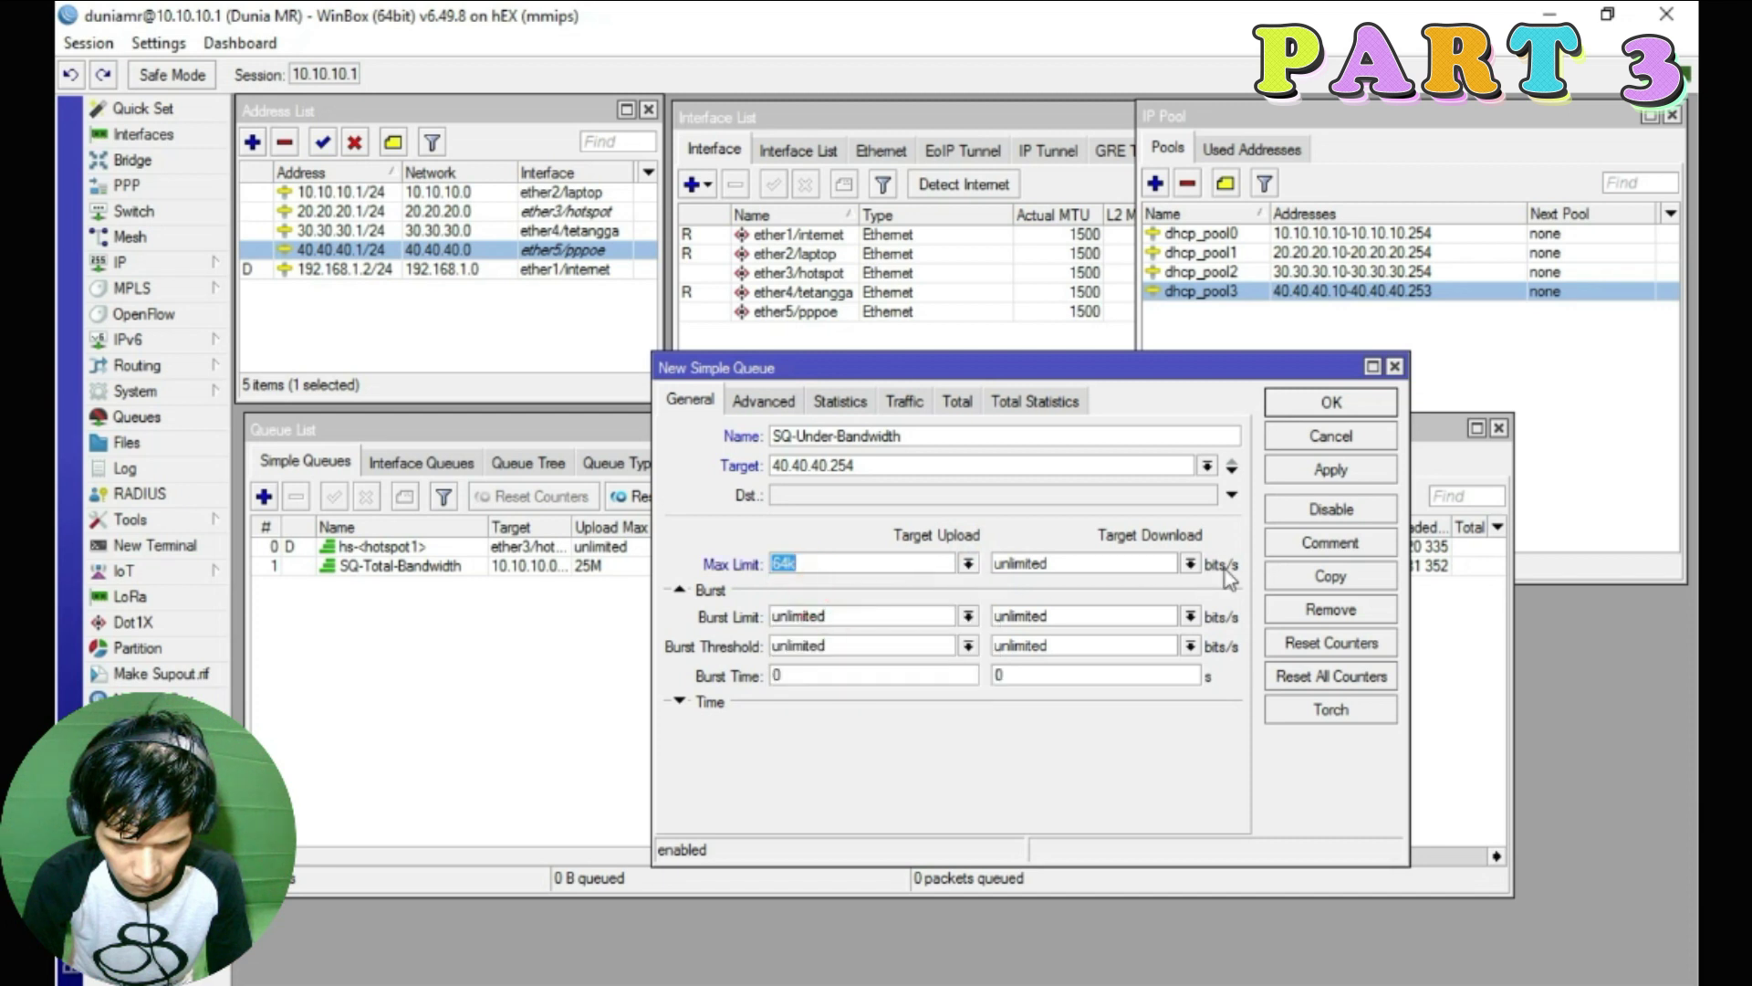
click(1190, 563)
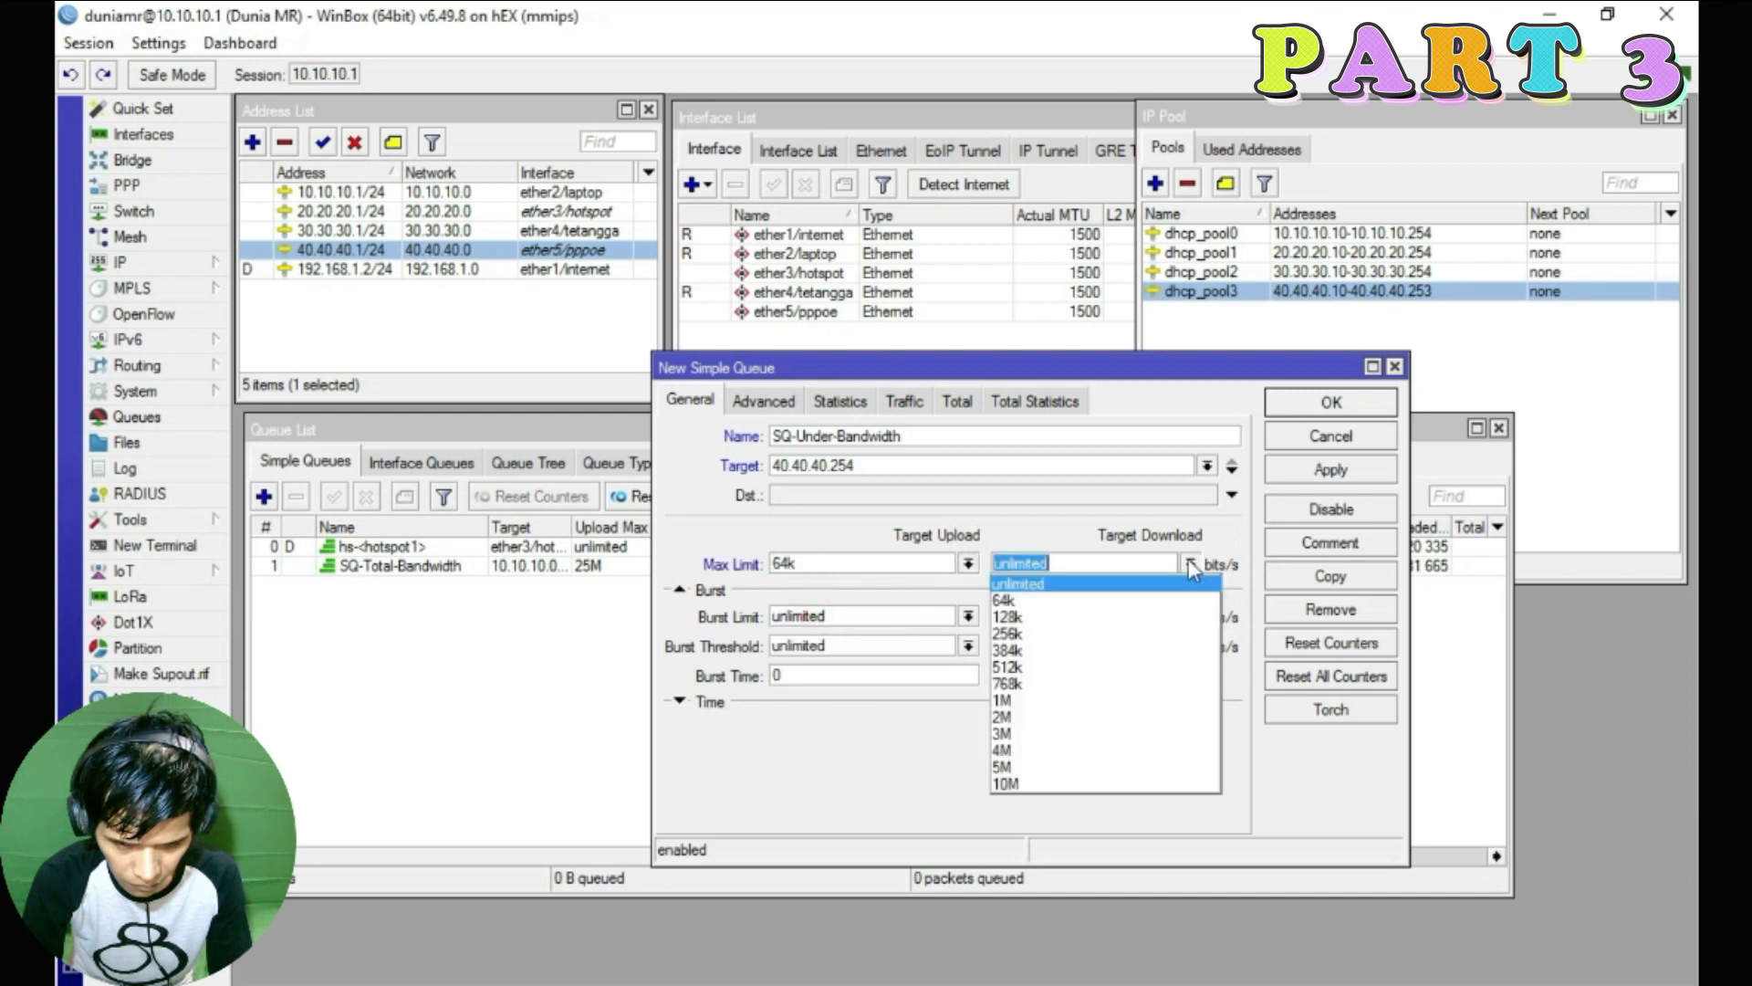
click(1049, 616)
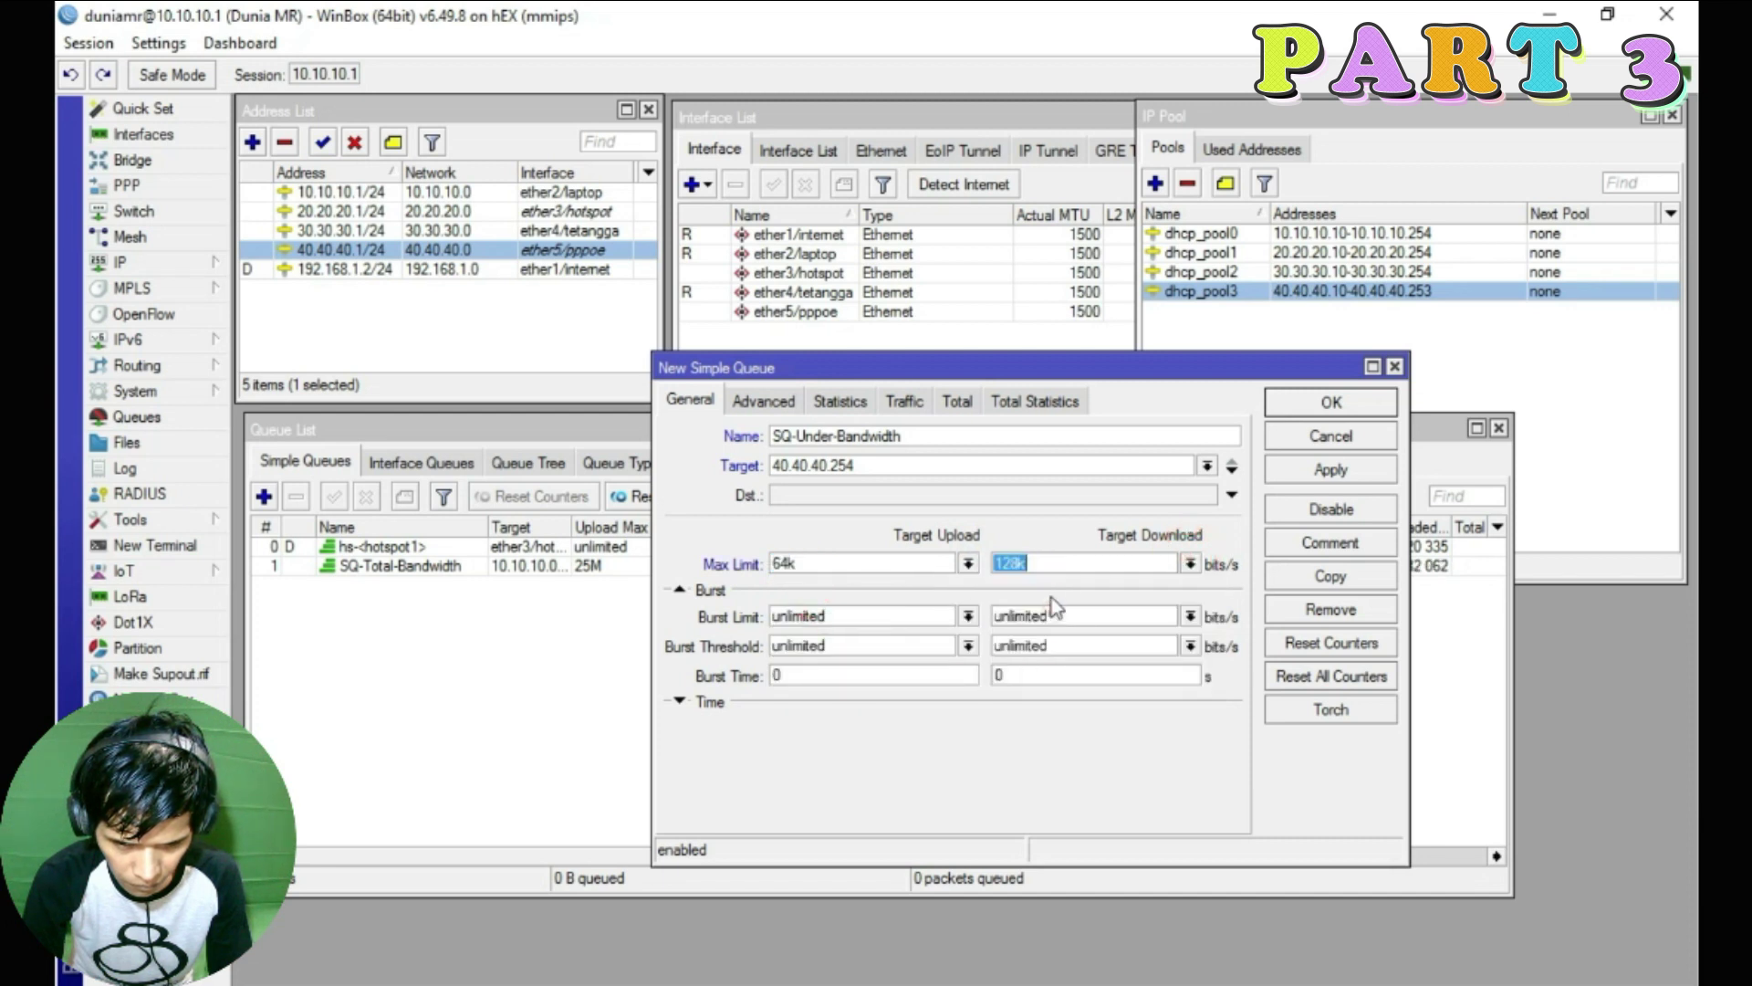
click(763, 402)
click(703, 407)
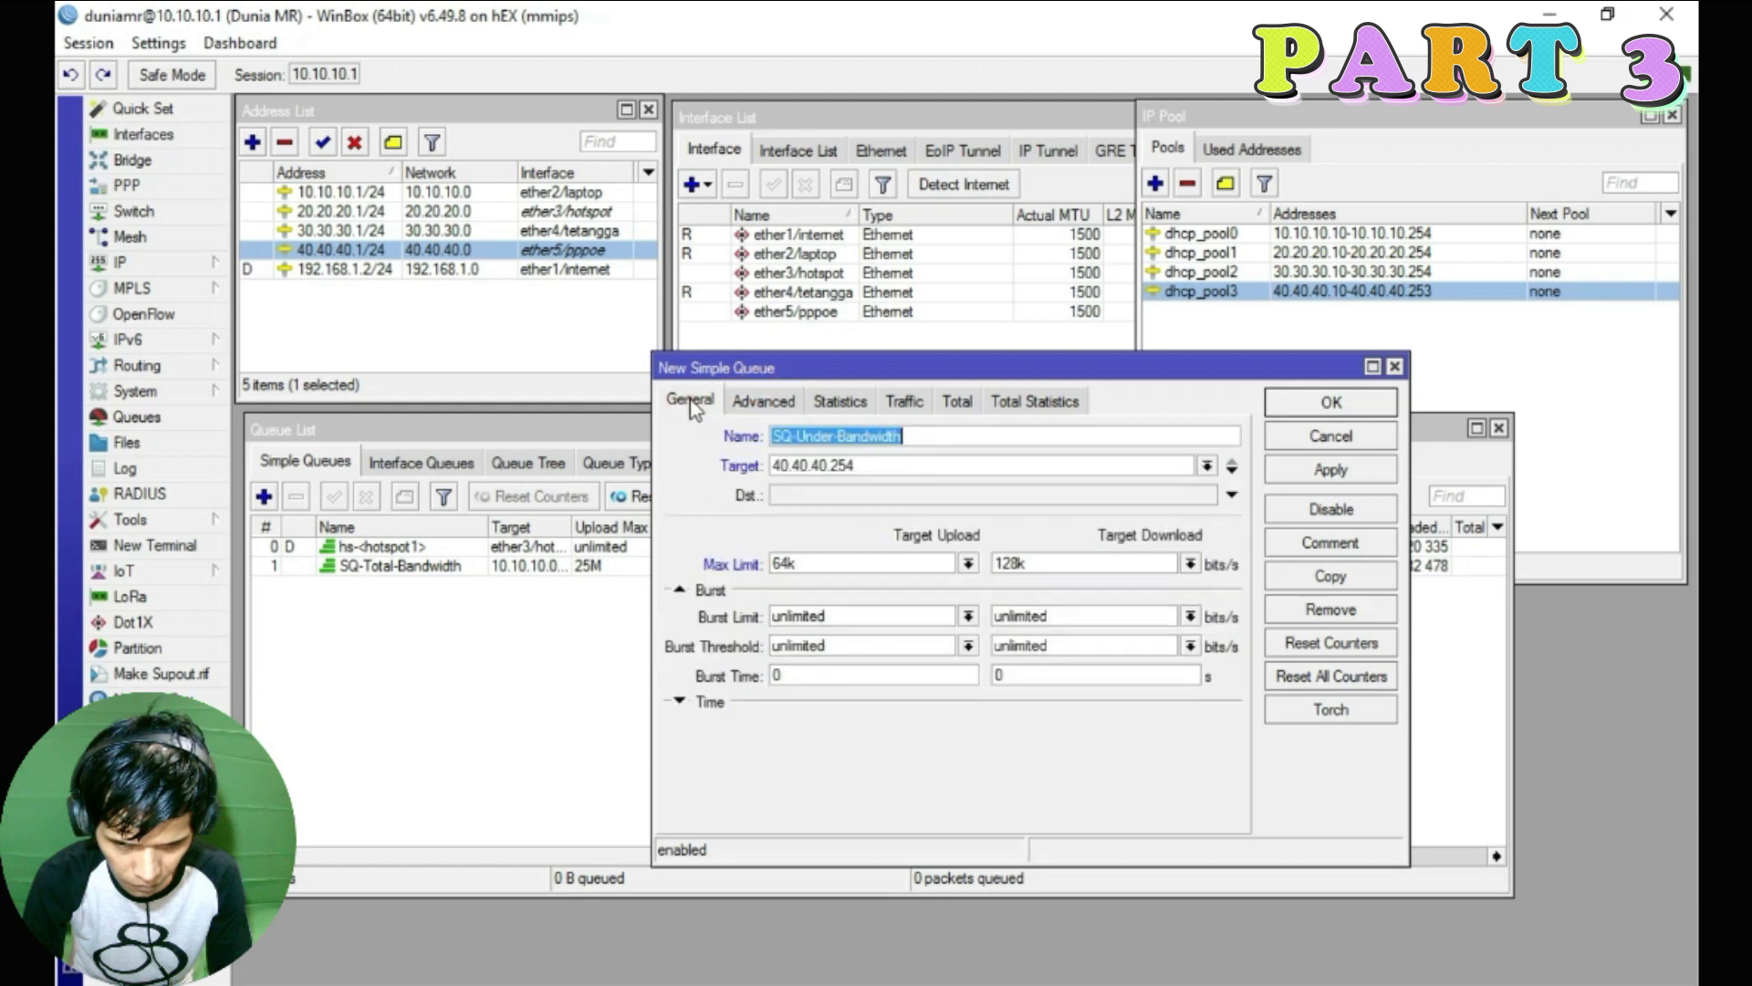
click(1328, 469)
click(1328, 405)
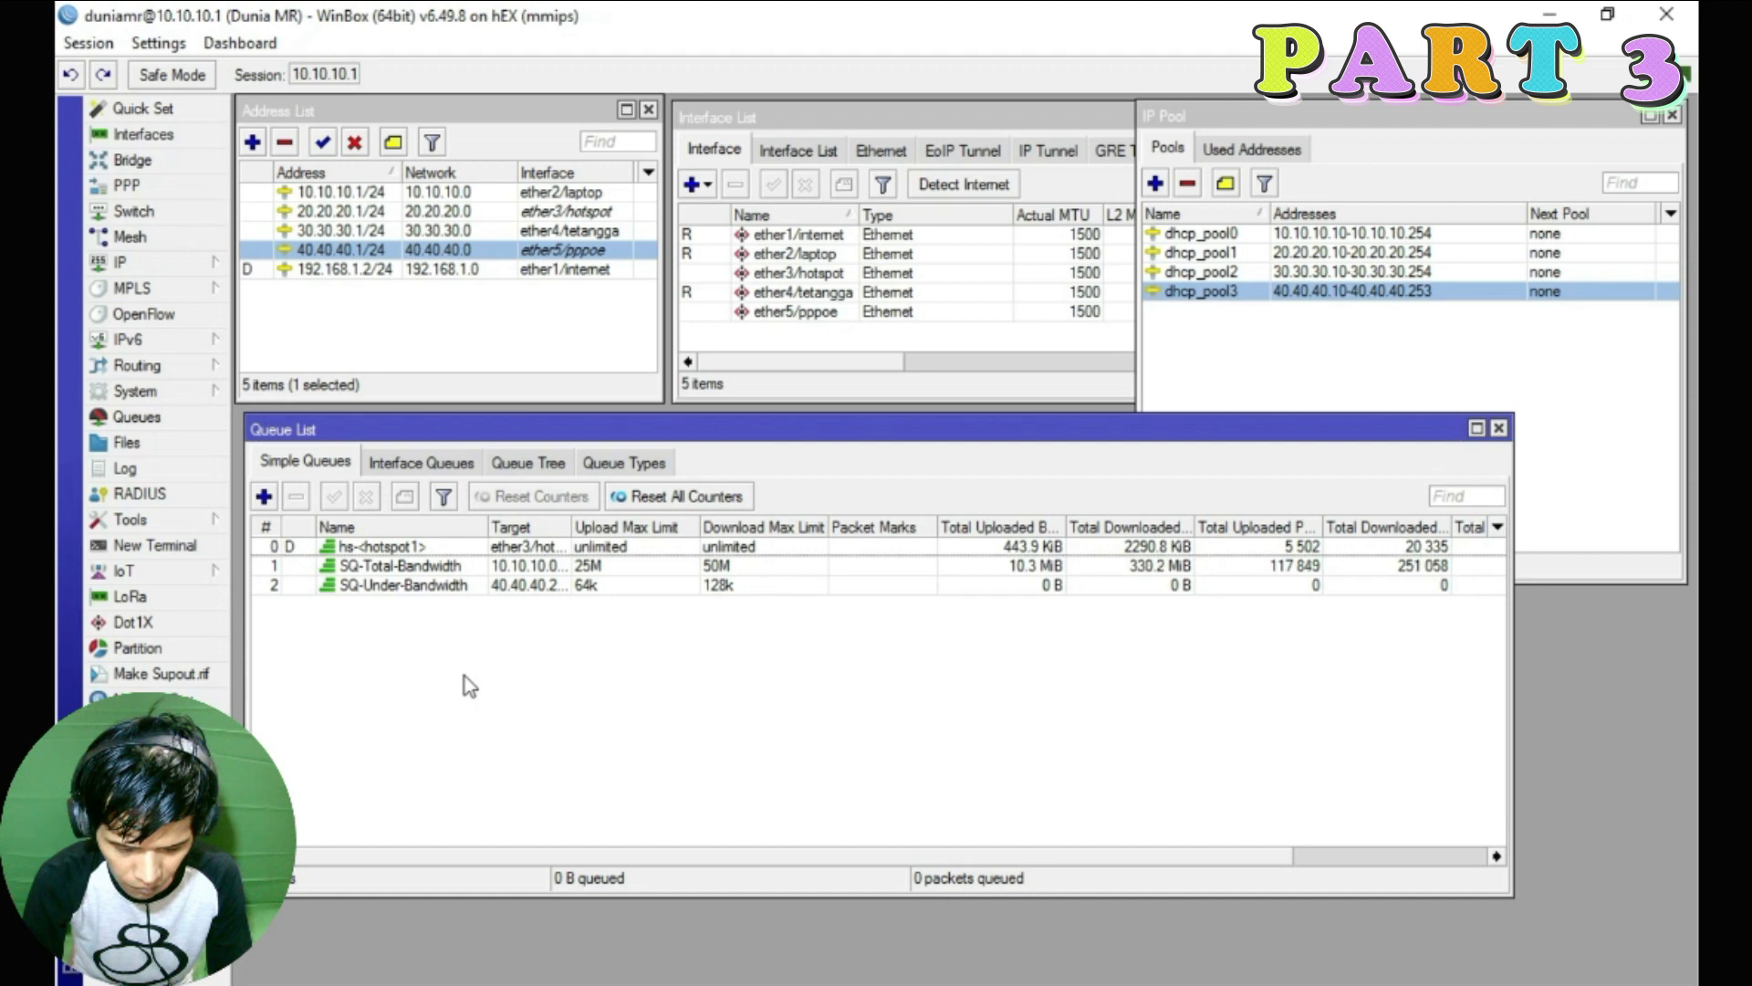
Open the Firewall window from the IP menu, move it, and show its empty Mangle rules
click(160, 267)
click(274, 470)
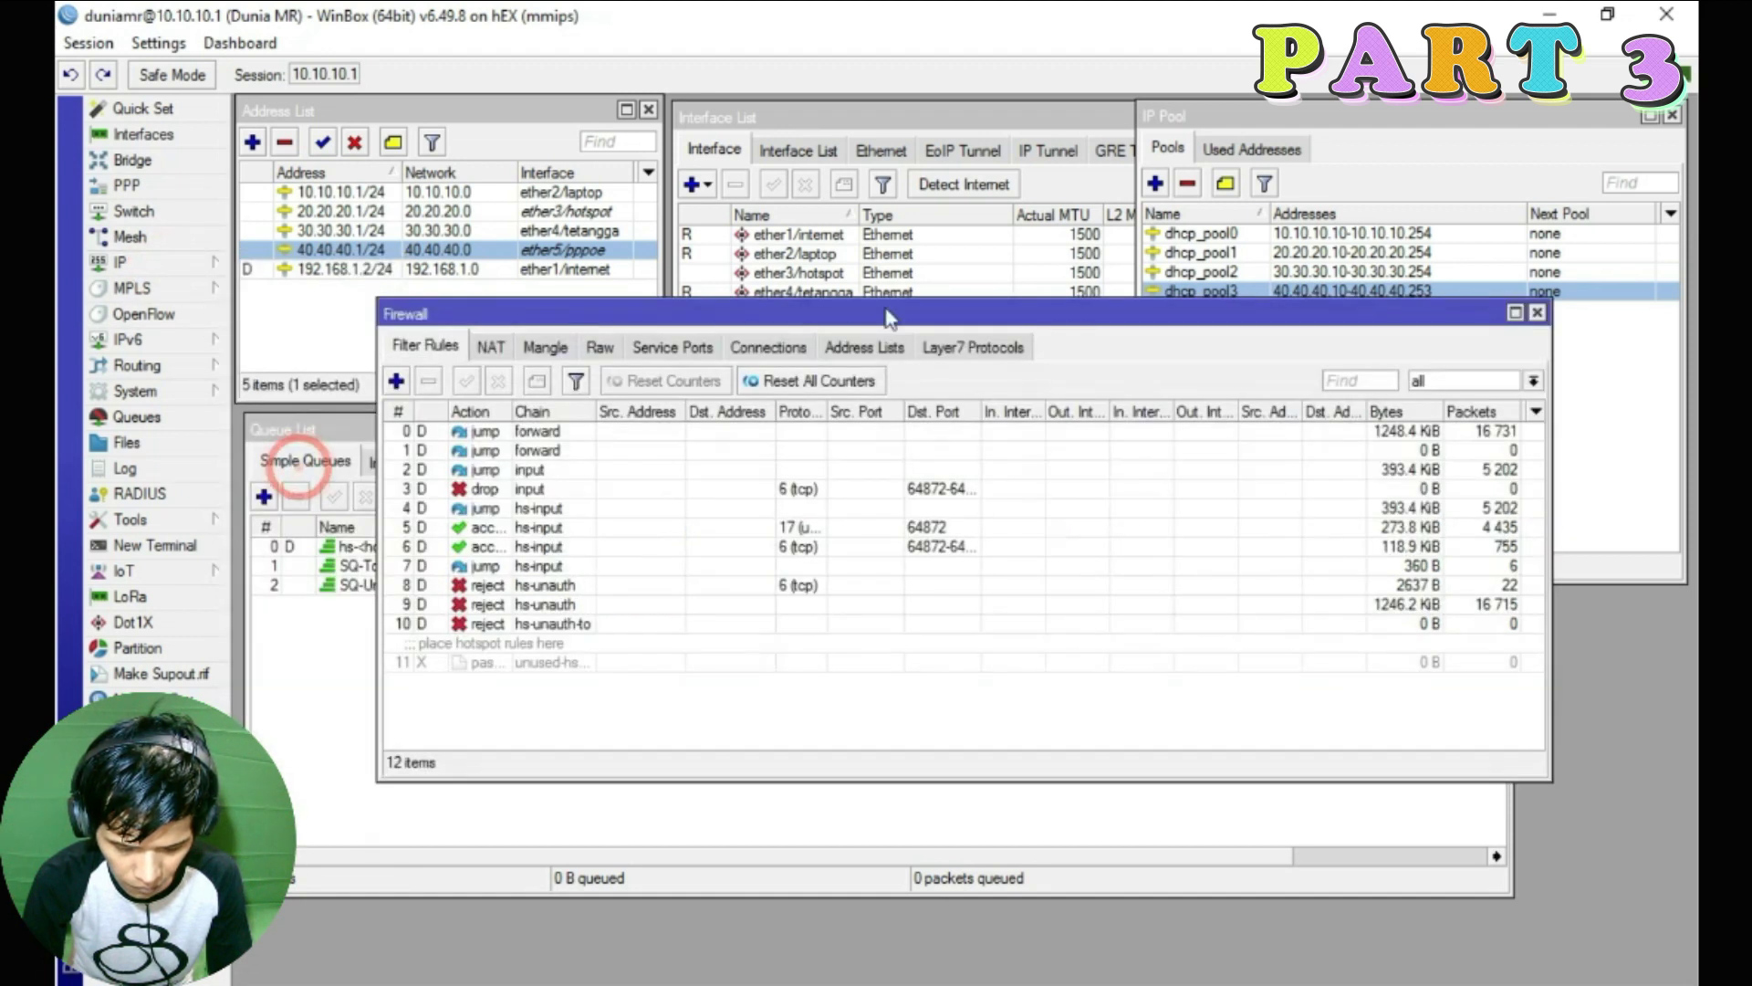
drag(791, 317, 881, 301)
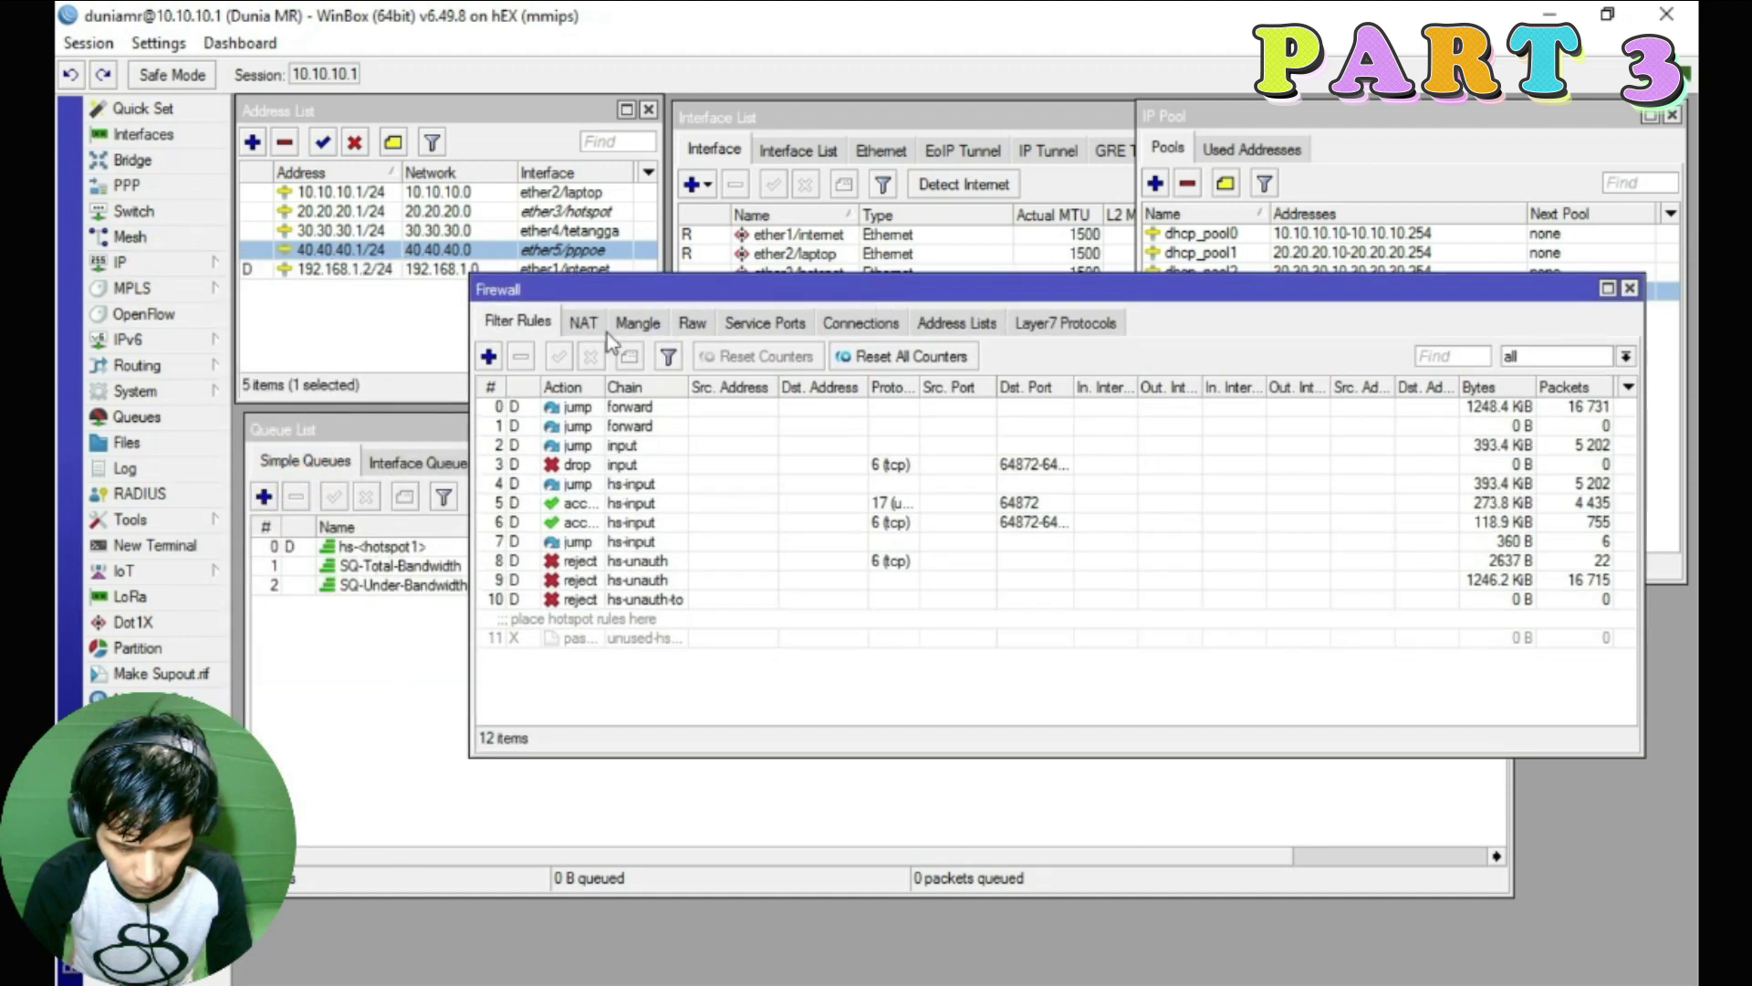
click(644, 329)
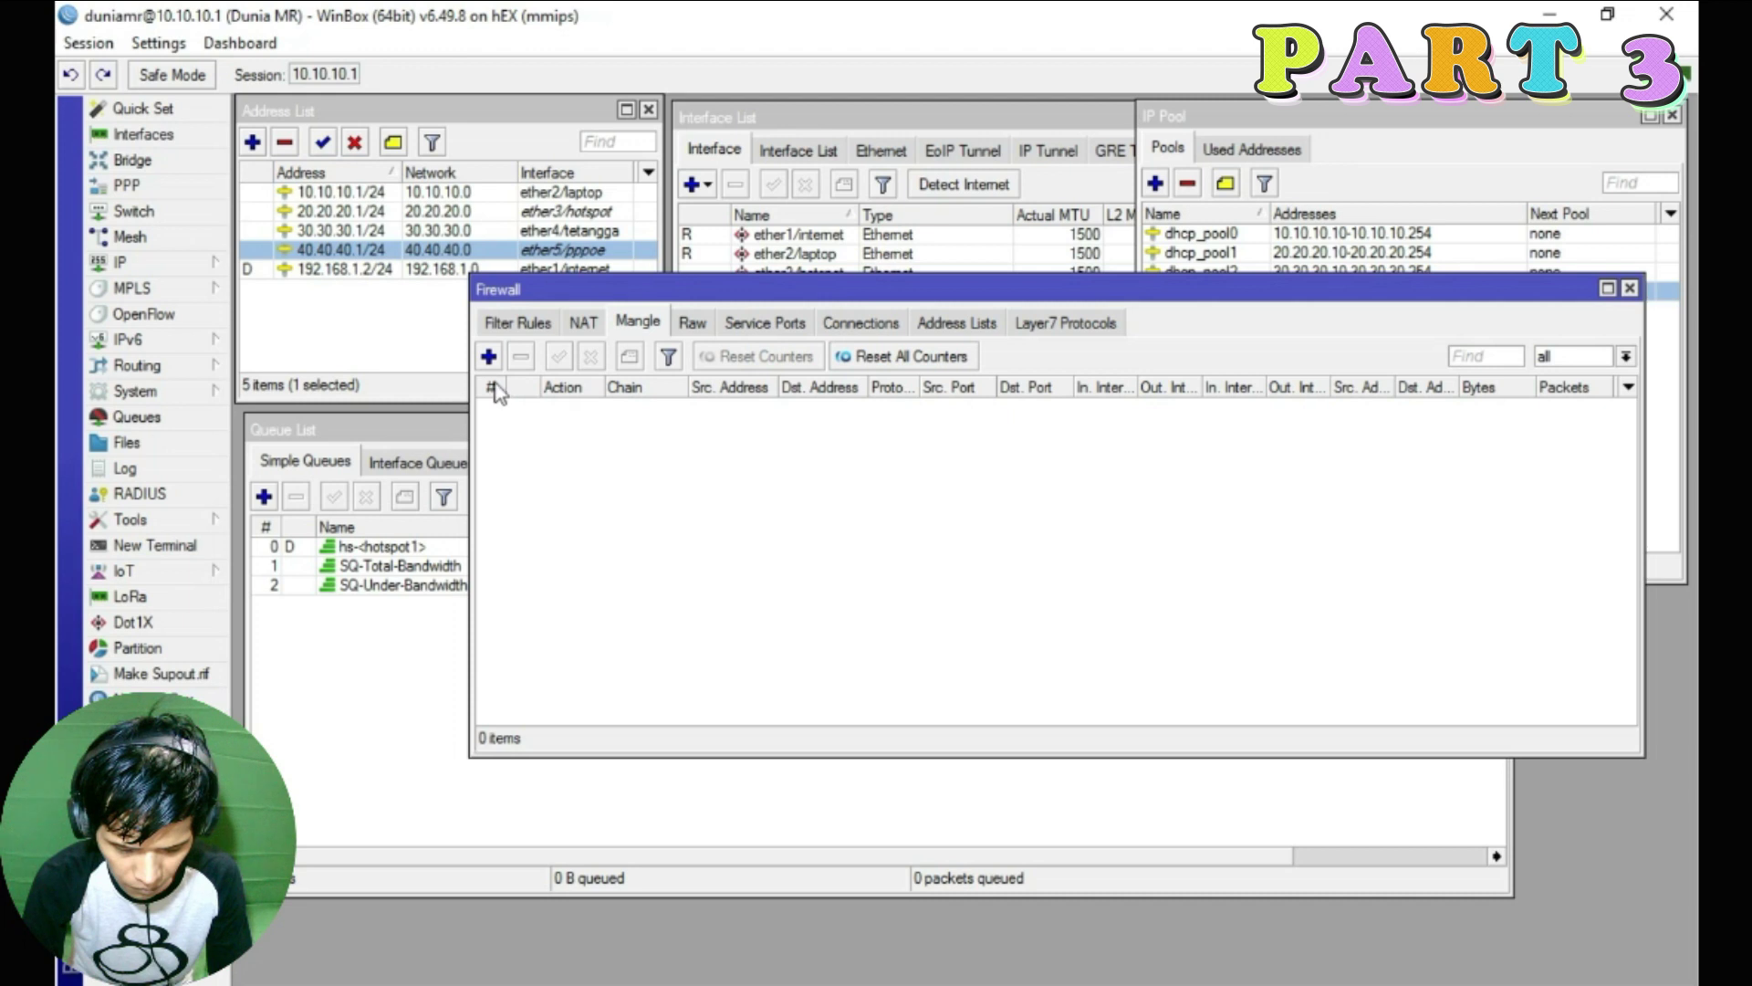
Create a prerouting mangle rule for protocol icmp that marks connections as CM-ICMP
click(488, 358)
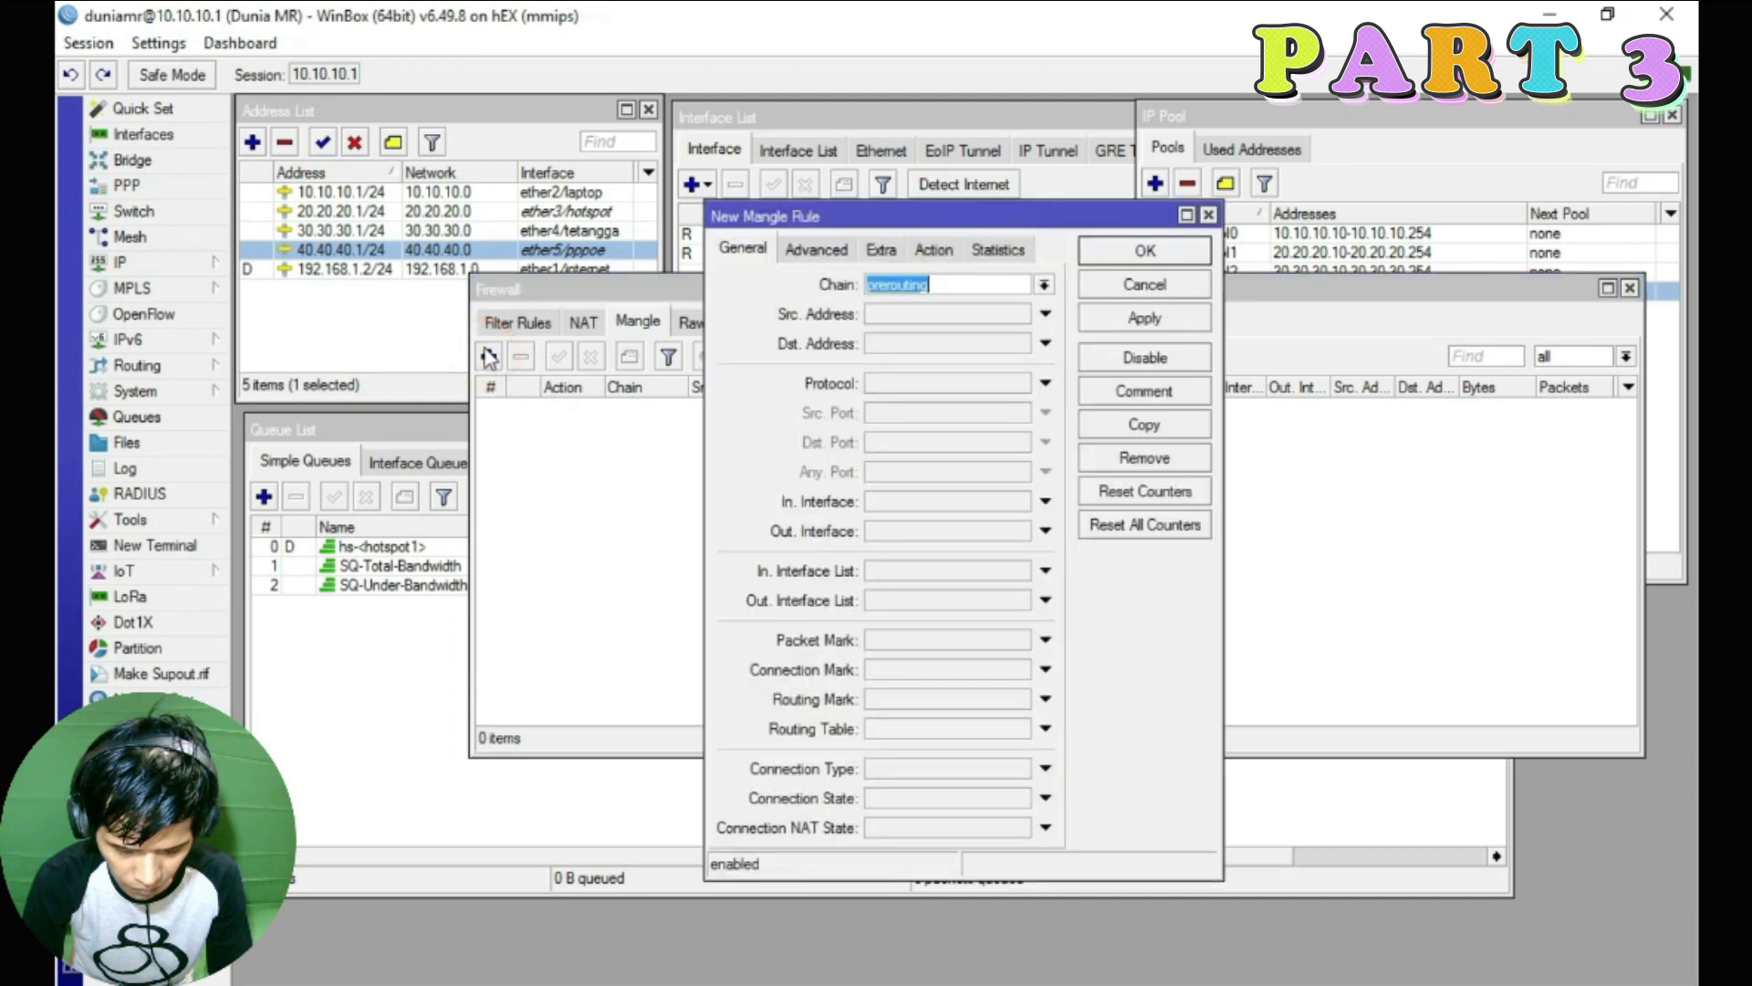
click(1043, 285)
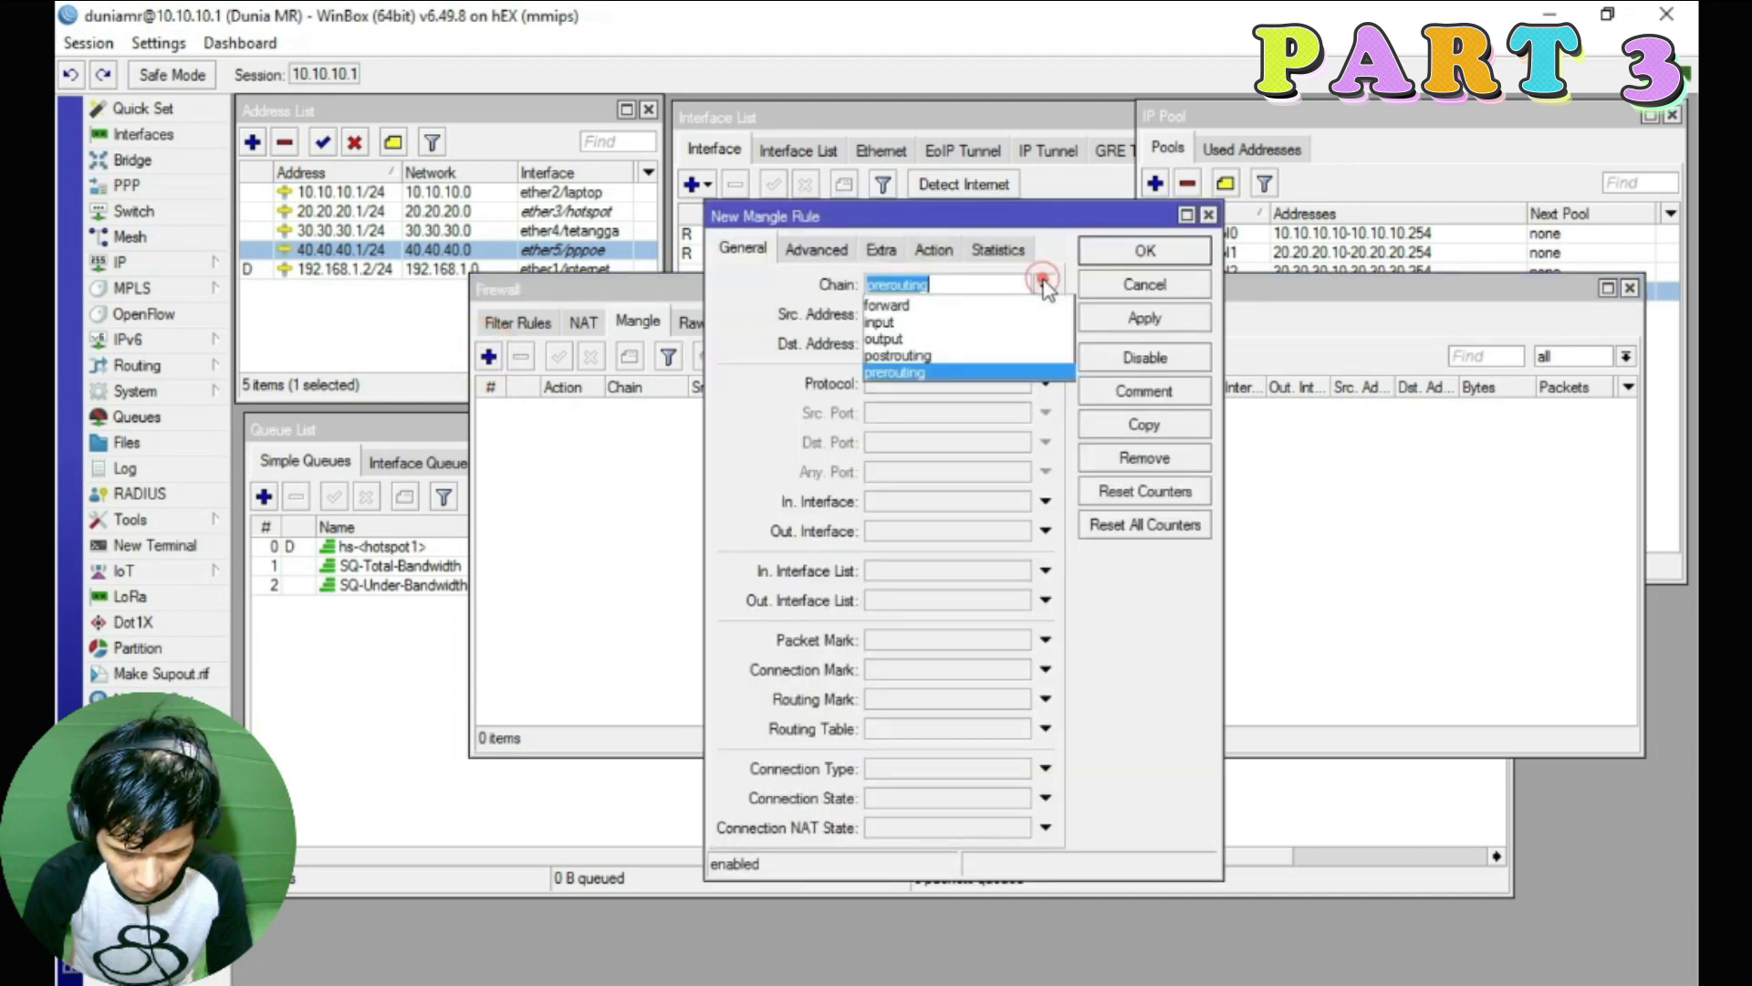
click(926, 374)
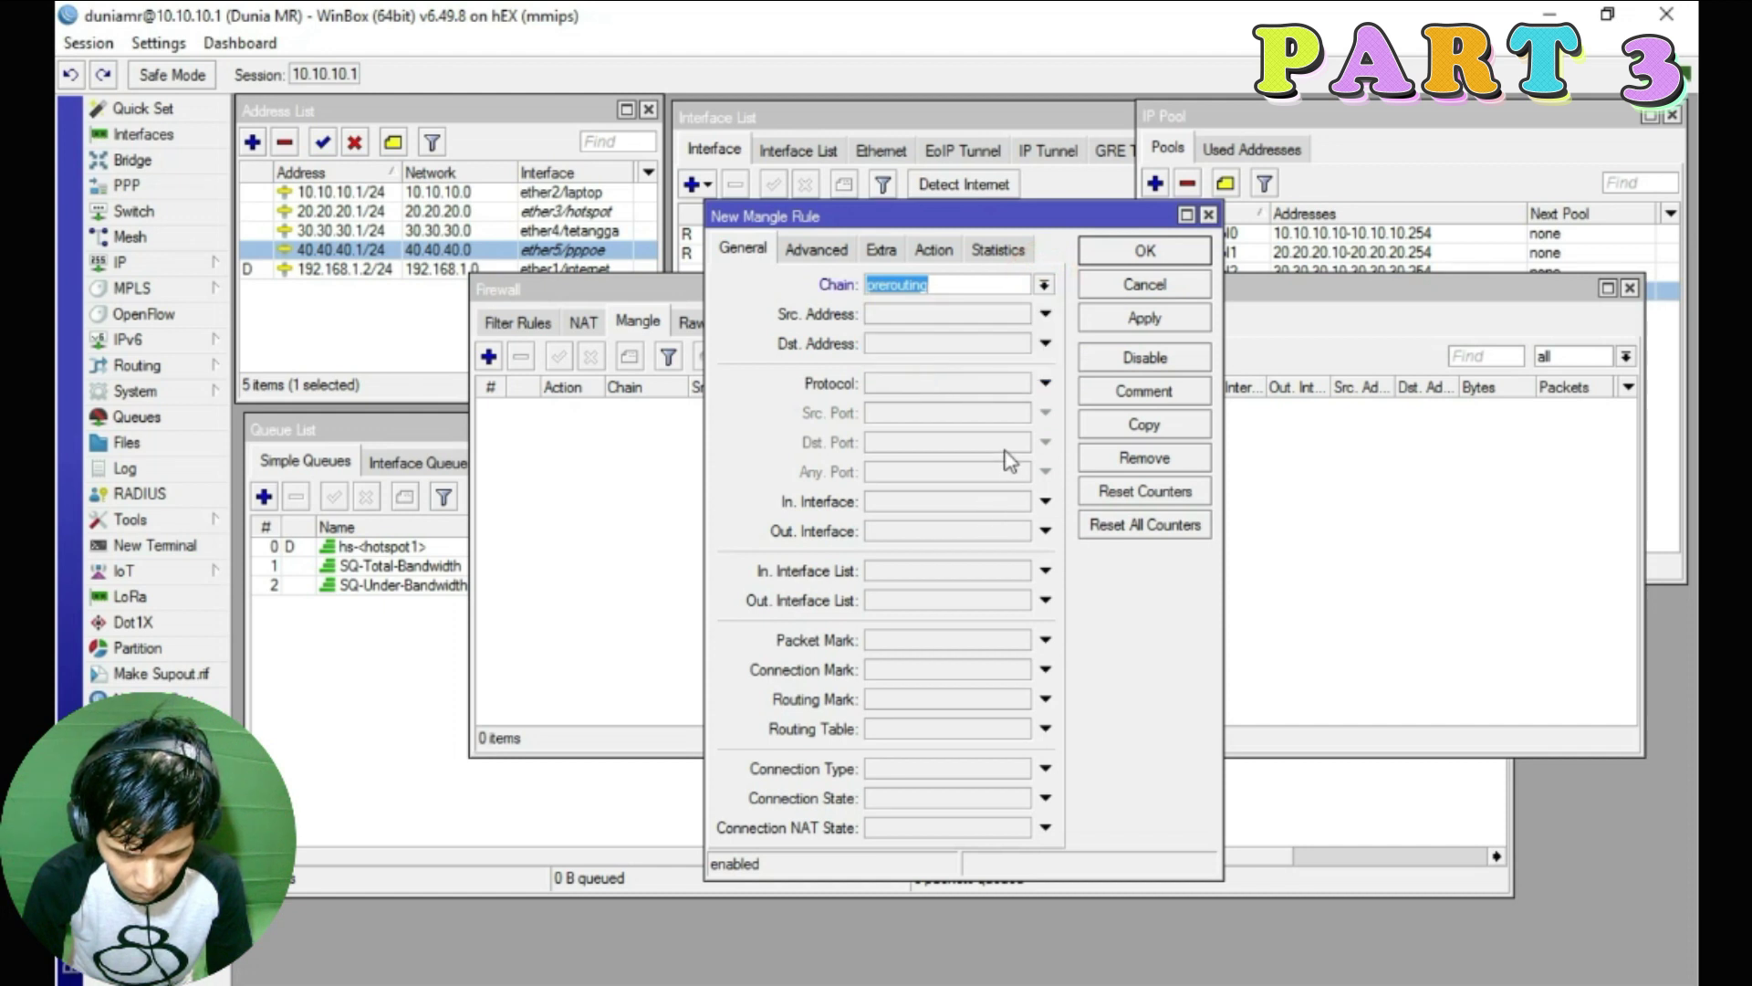
click(1045, 385)
click(1020, 384)
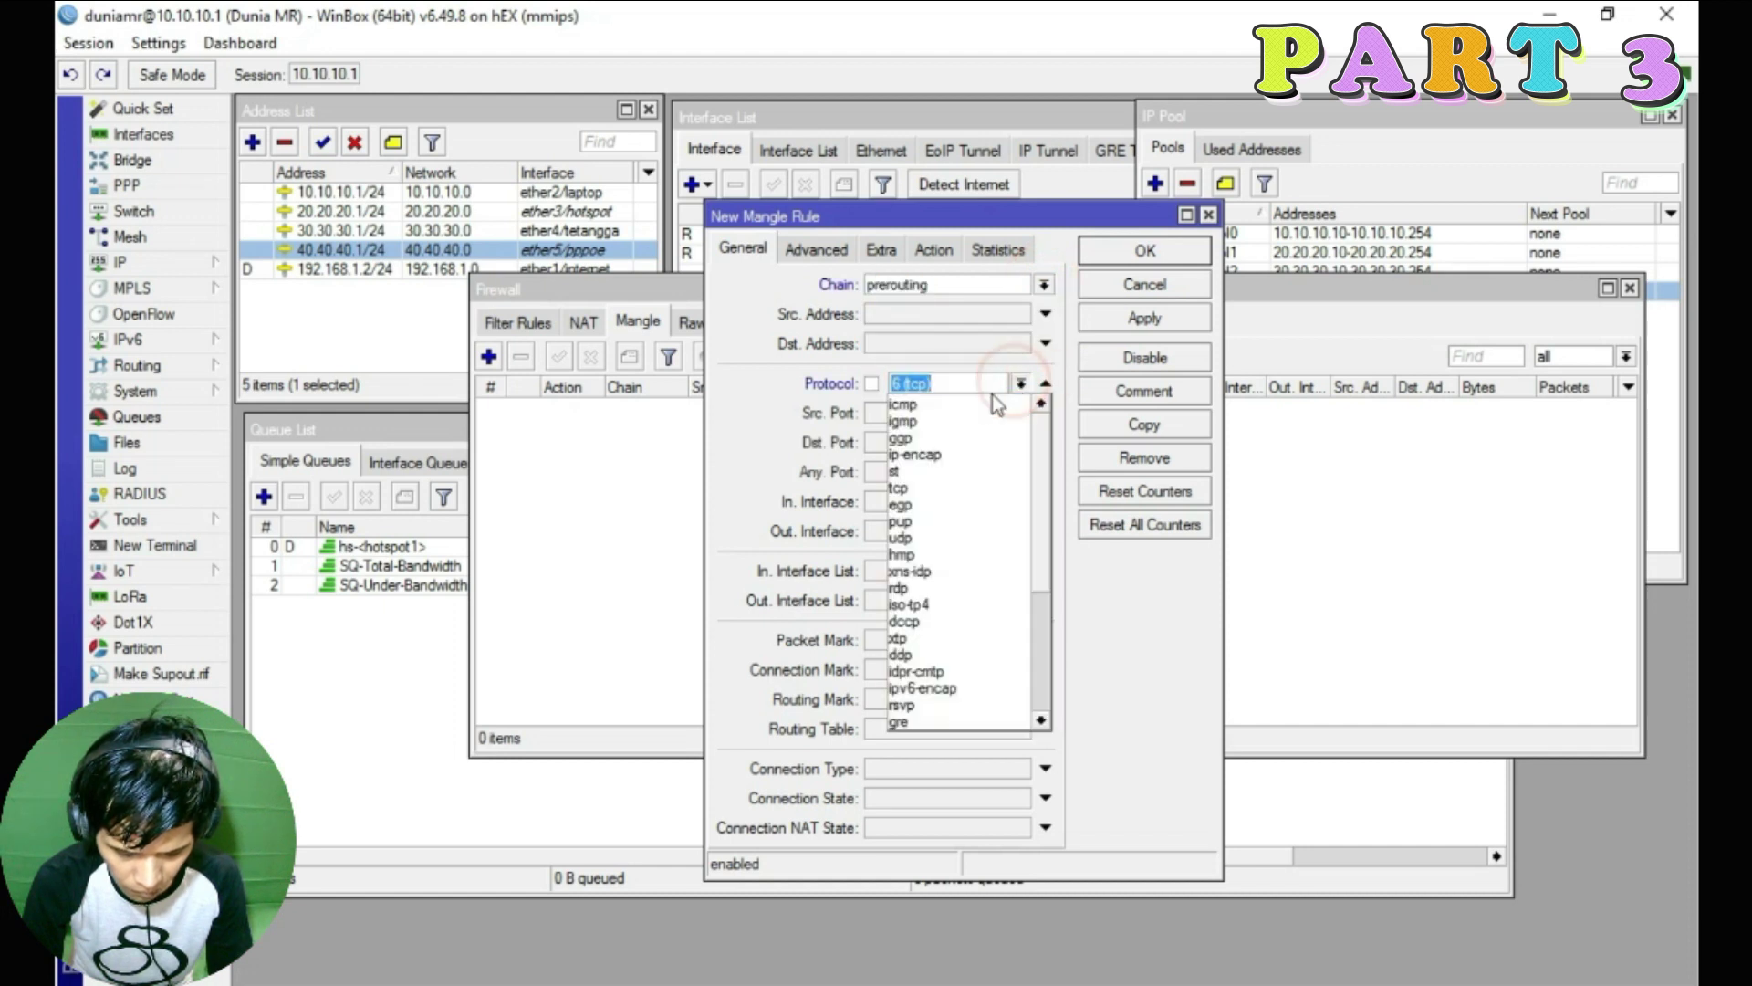
click(966, 409)
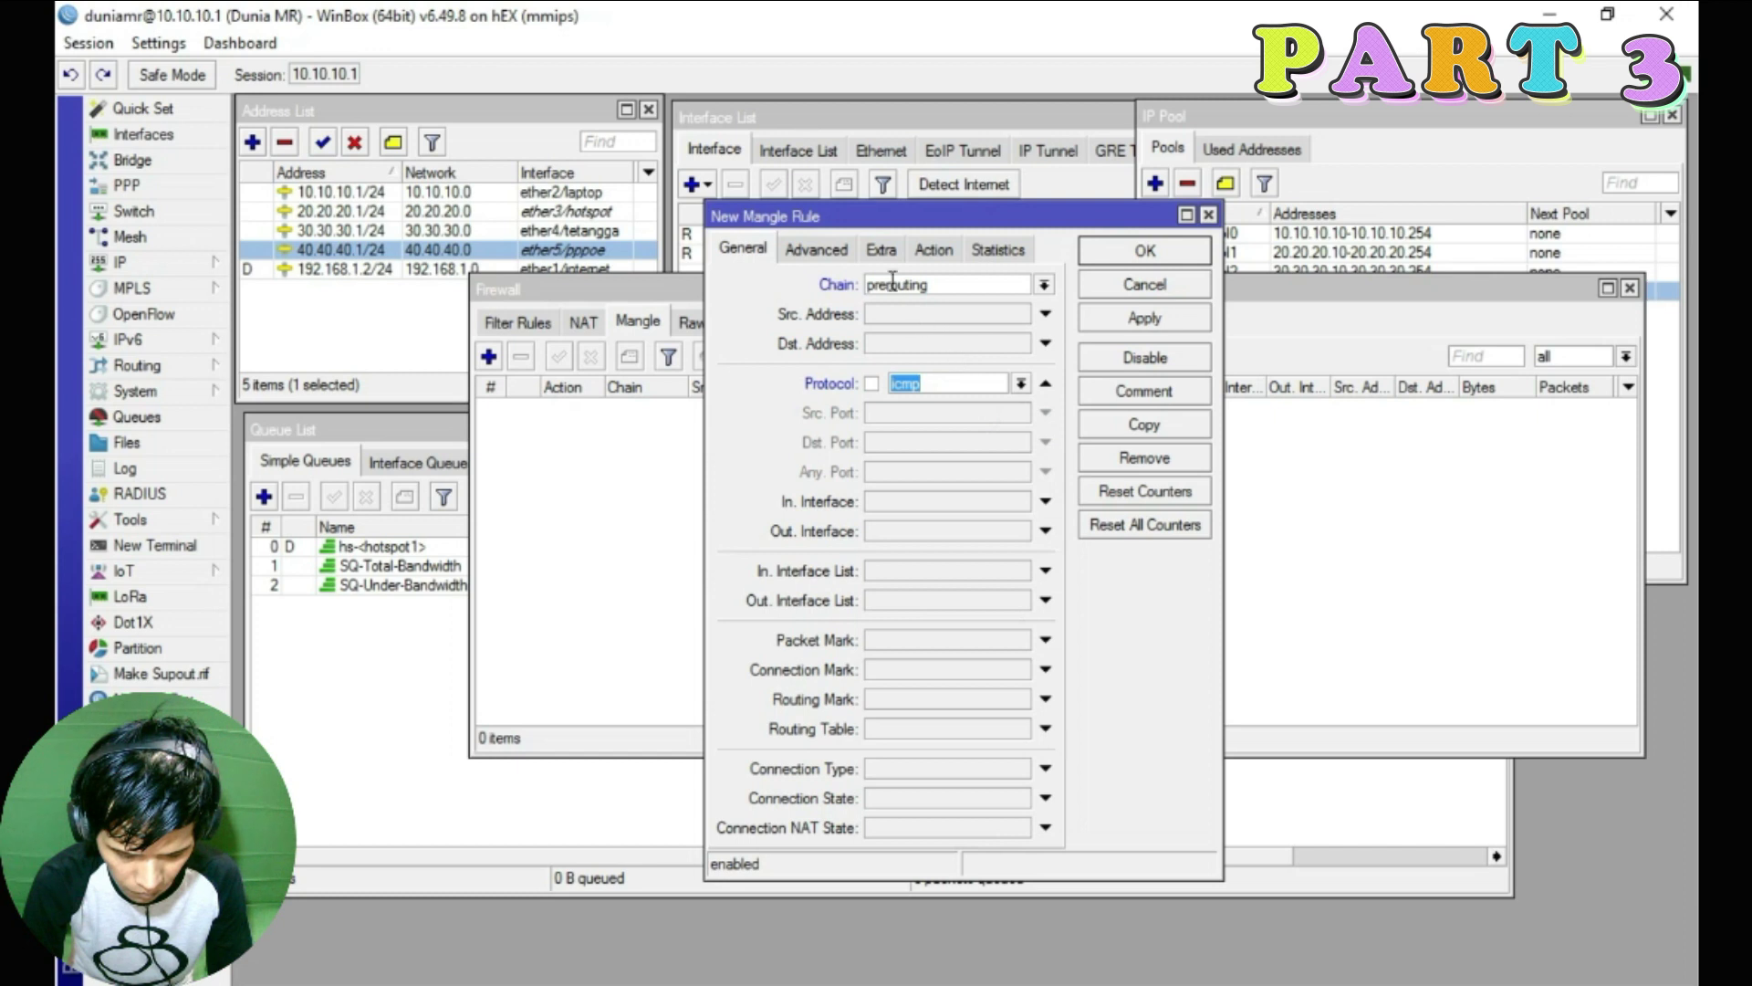
click(936, 259)
click(968, 284)
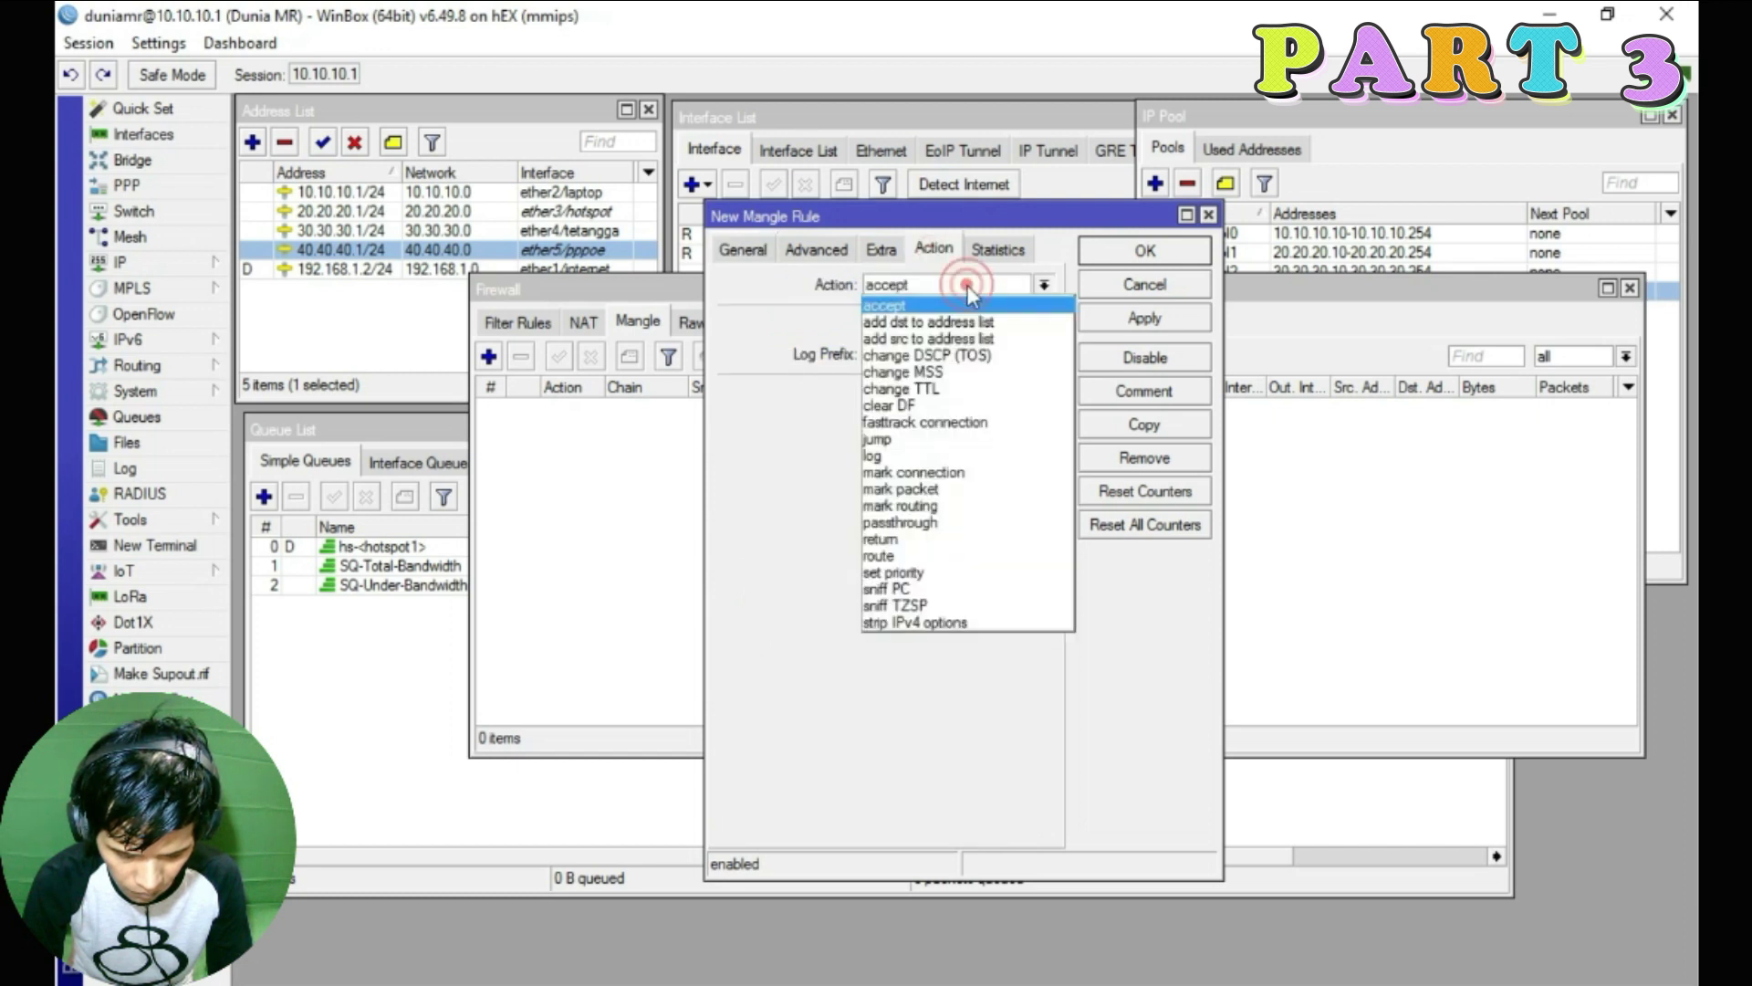
click(954, 473)
click(896, 394)
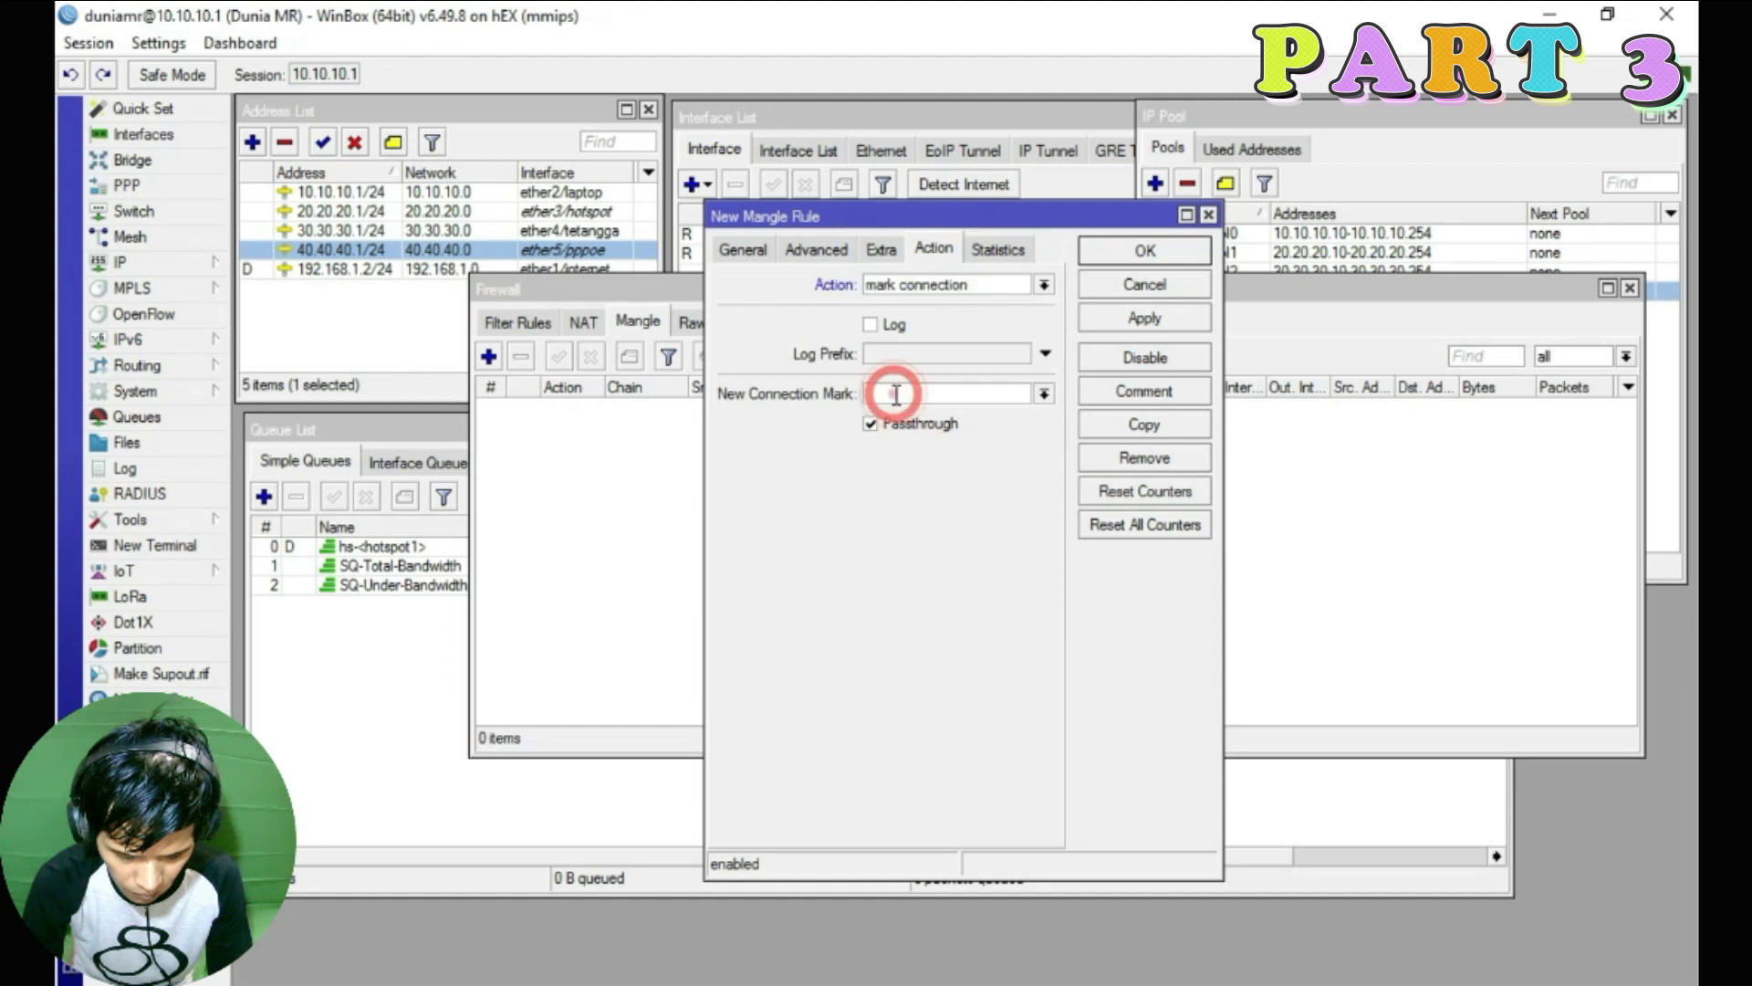
text(CM)
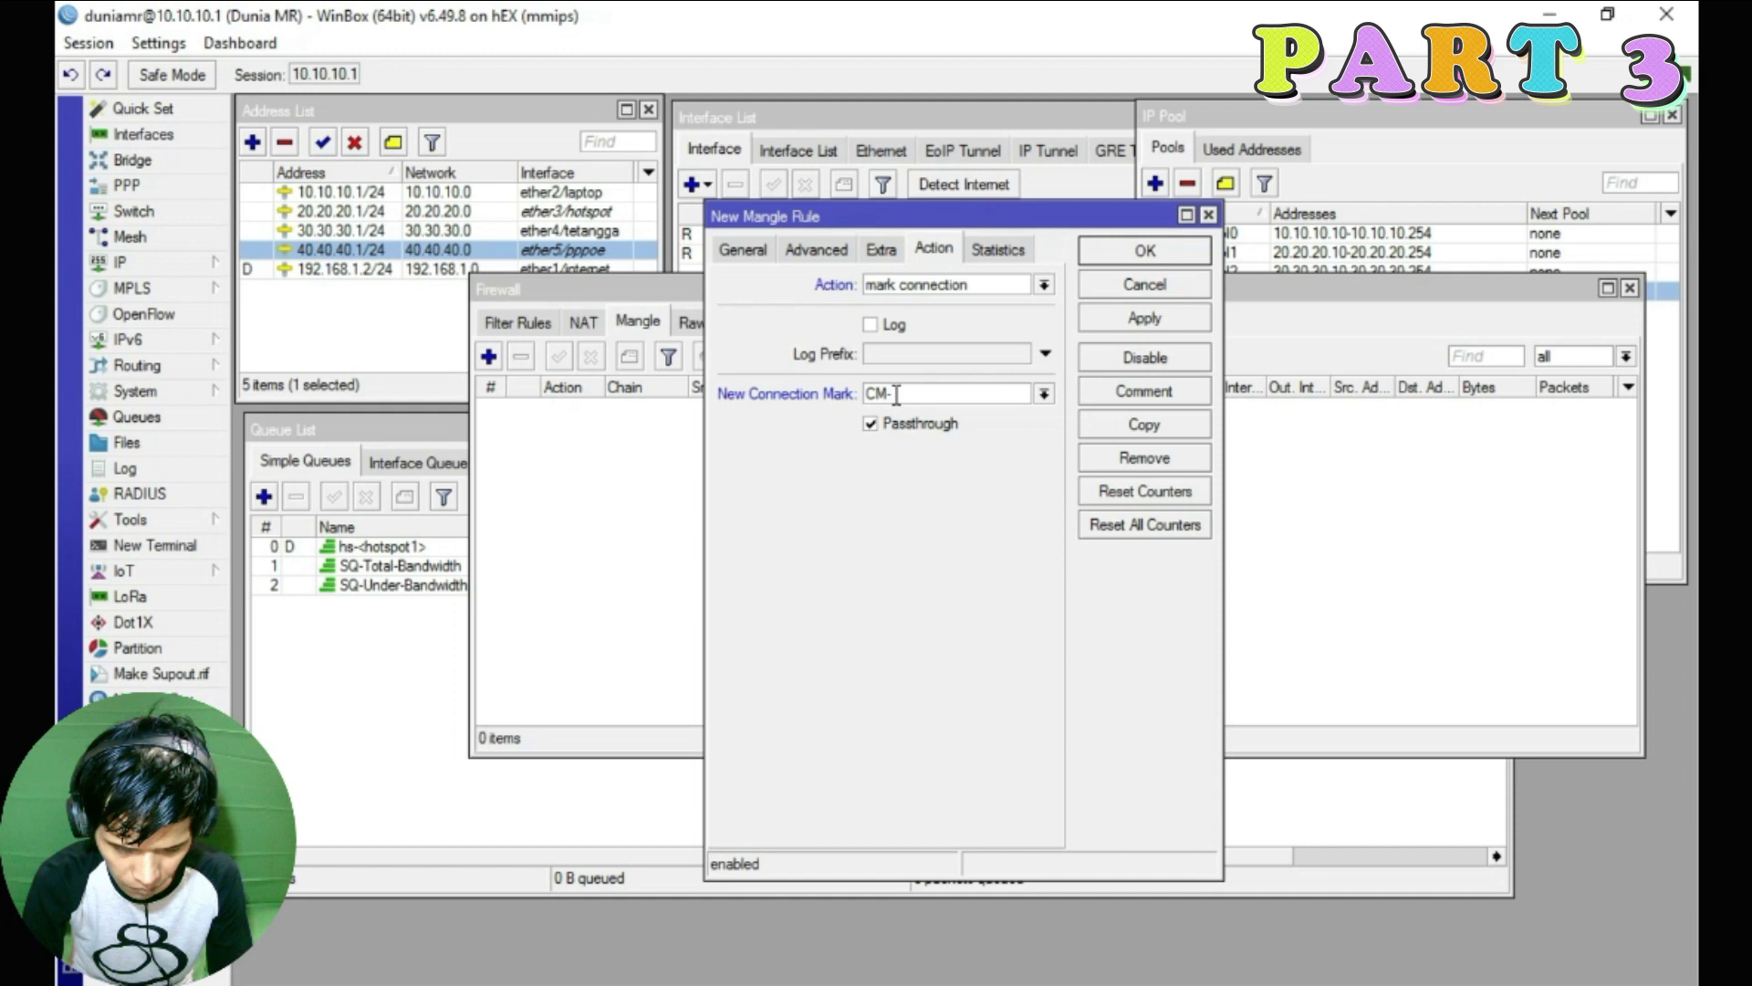
text(-ICMP)
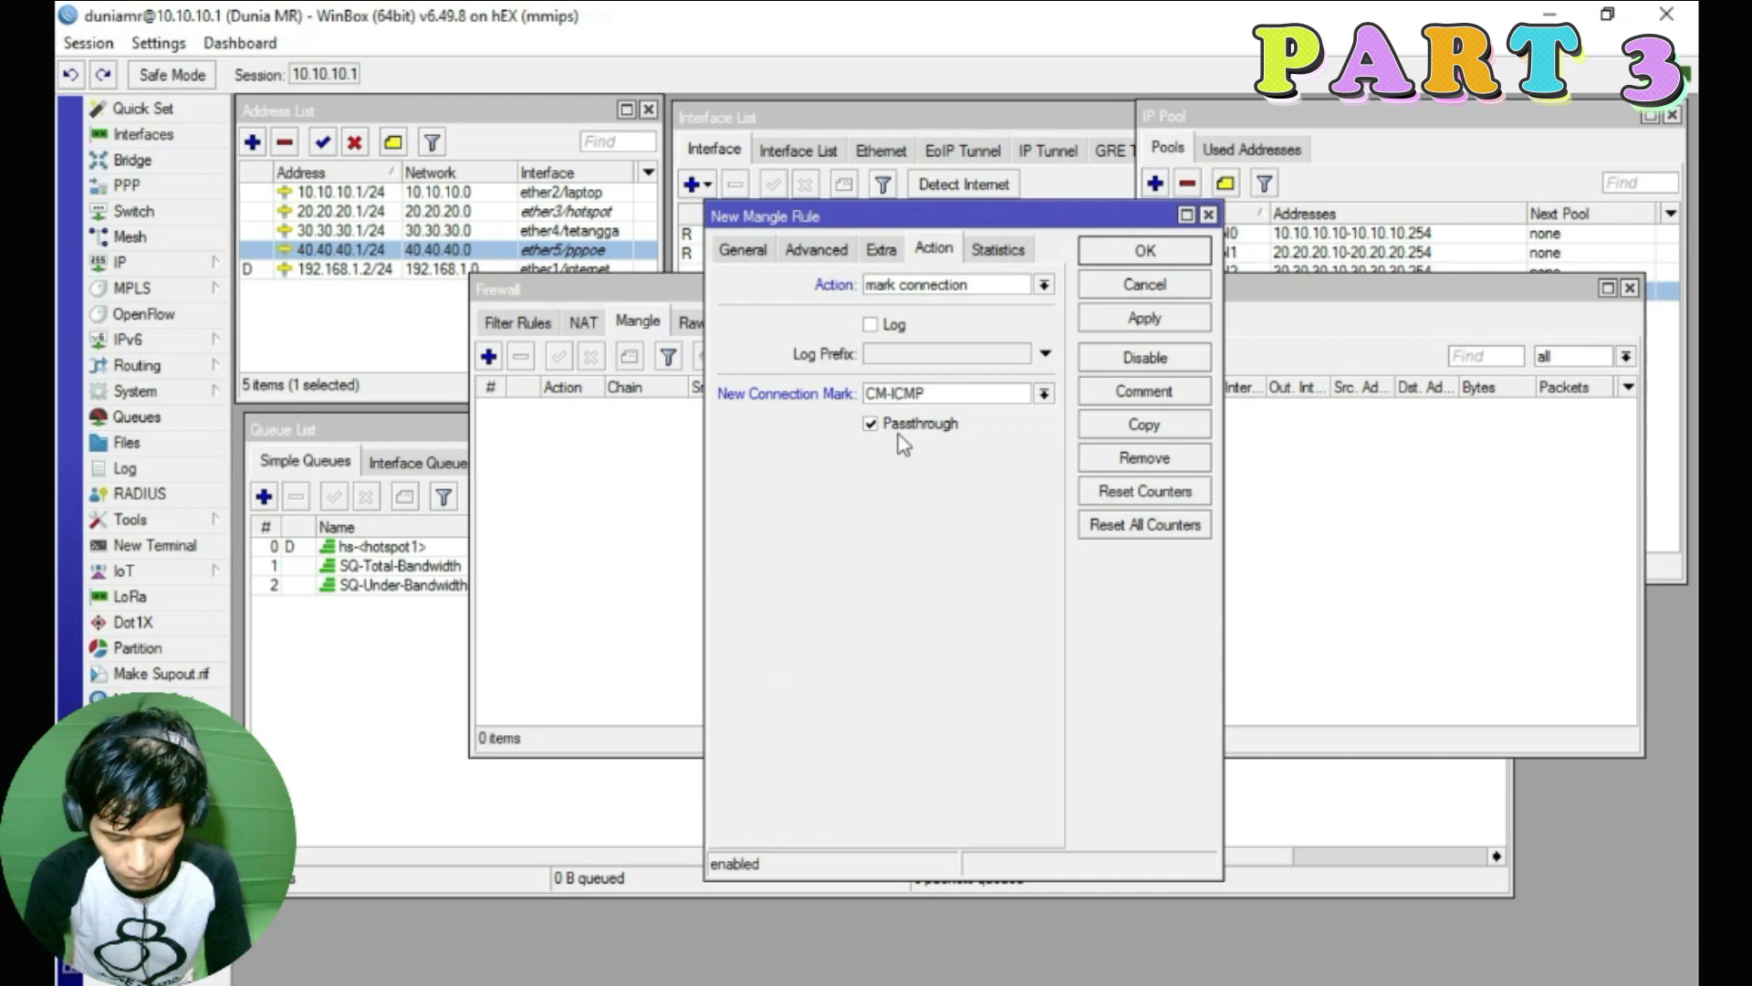
Comment the rule 'Packet ICMP' and save it
click(1144, 390)
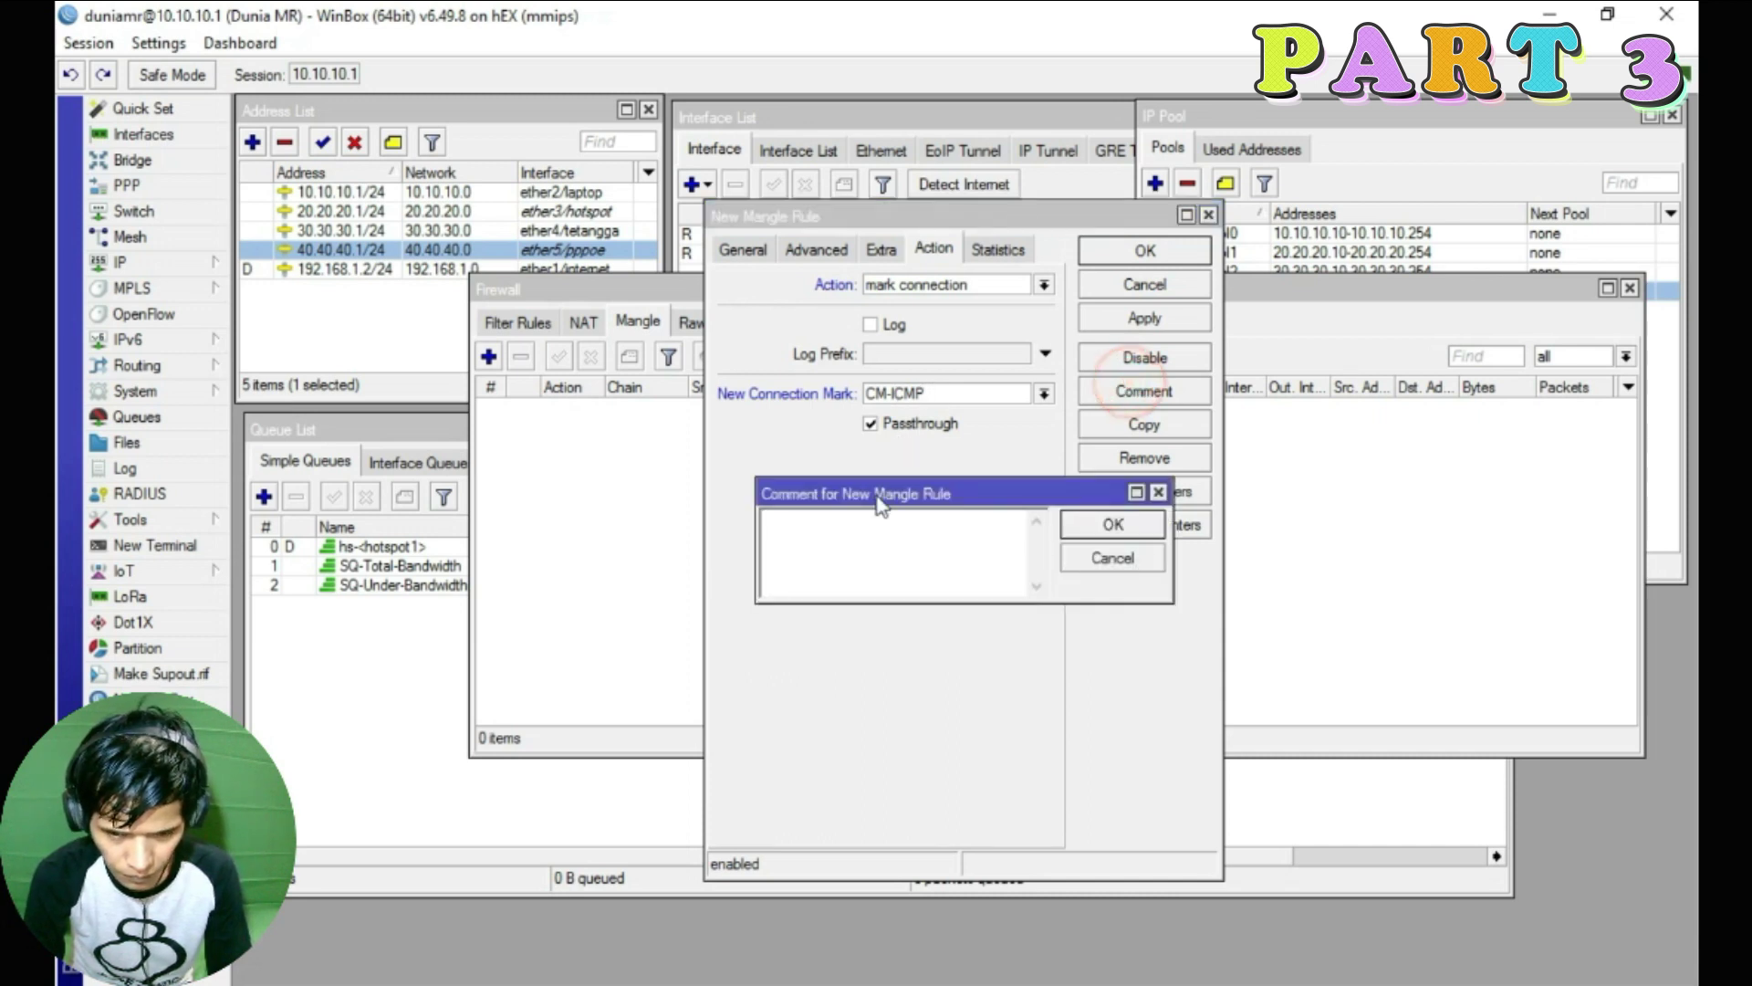
text(Packet ICMP)
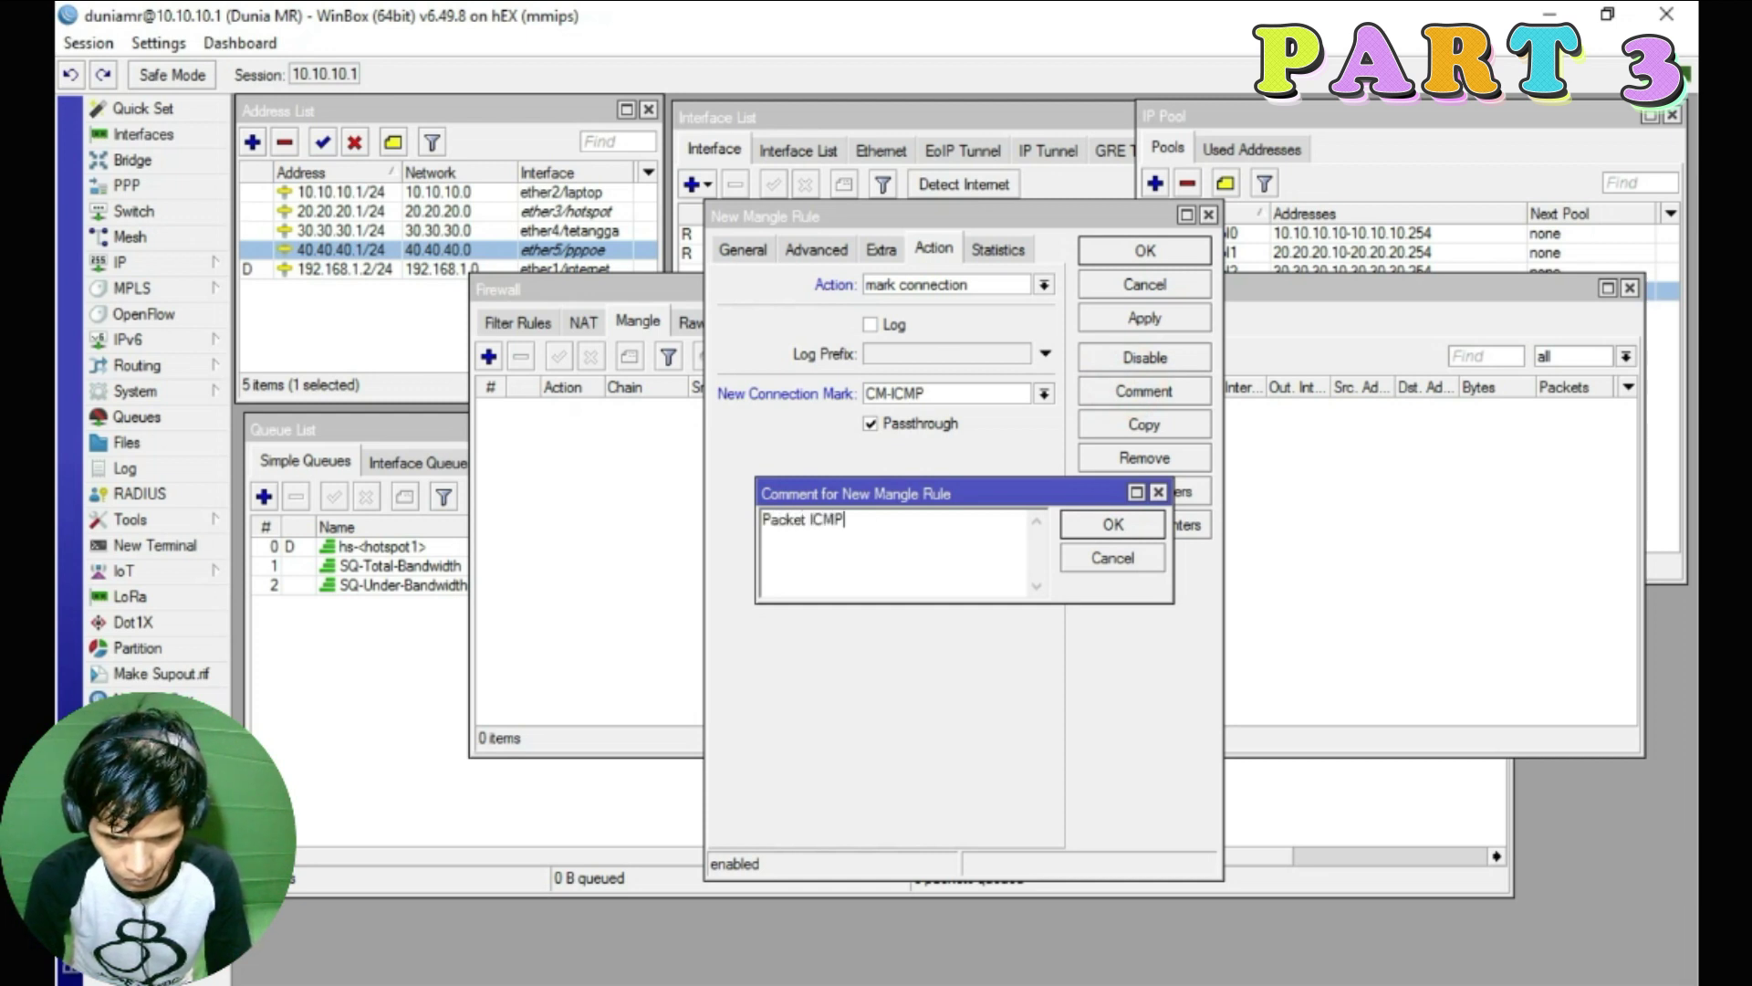
click(1112, 524)
click(1145, 318)
click(1141, 252)
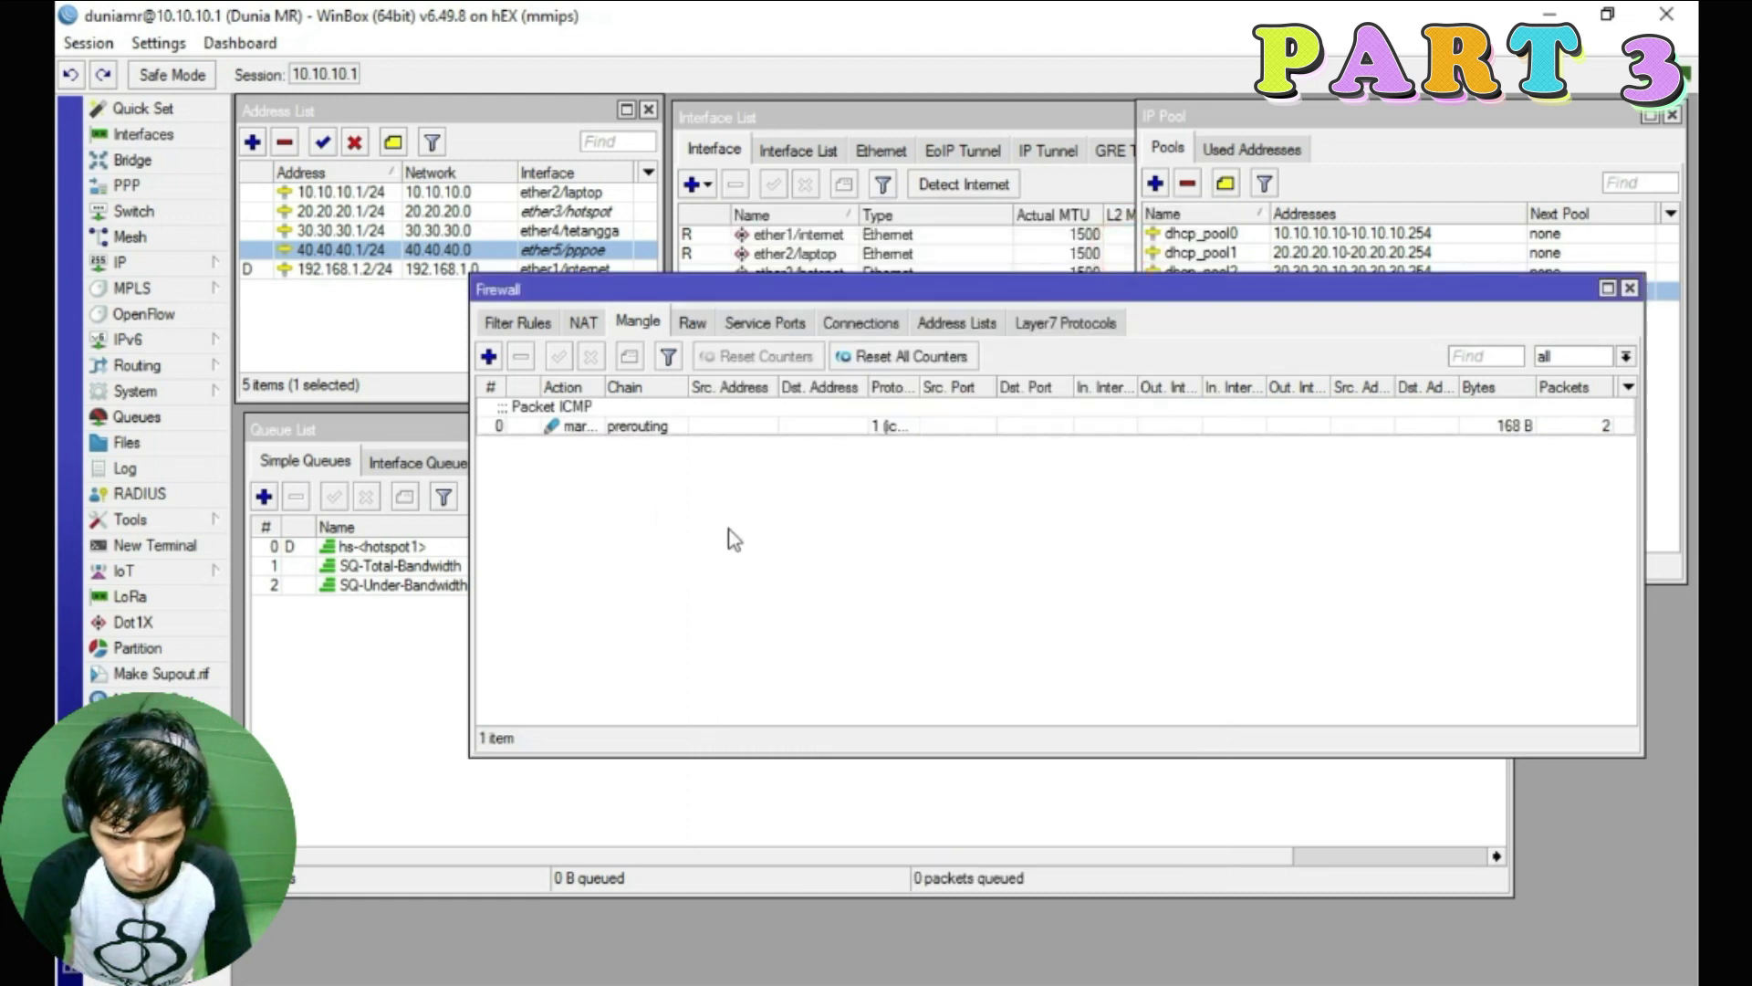
Widen the Action column and the Firewall window so full column text shows
drag(919, 387, 965, 393)
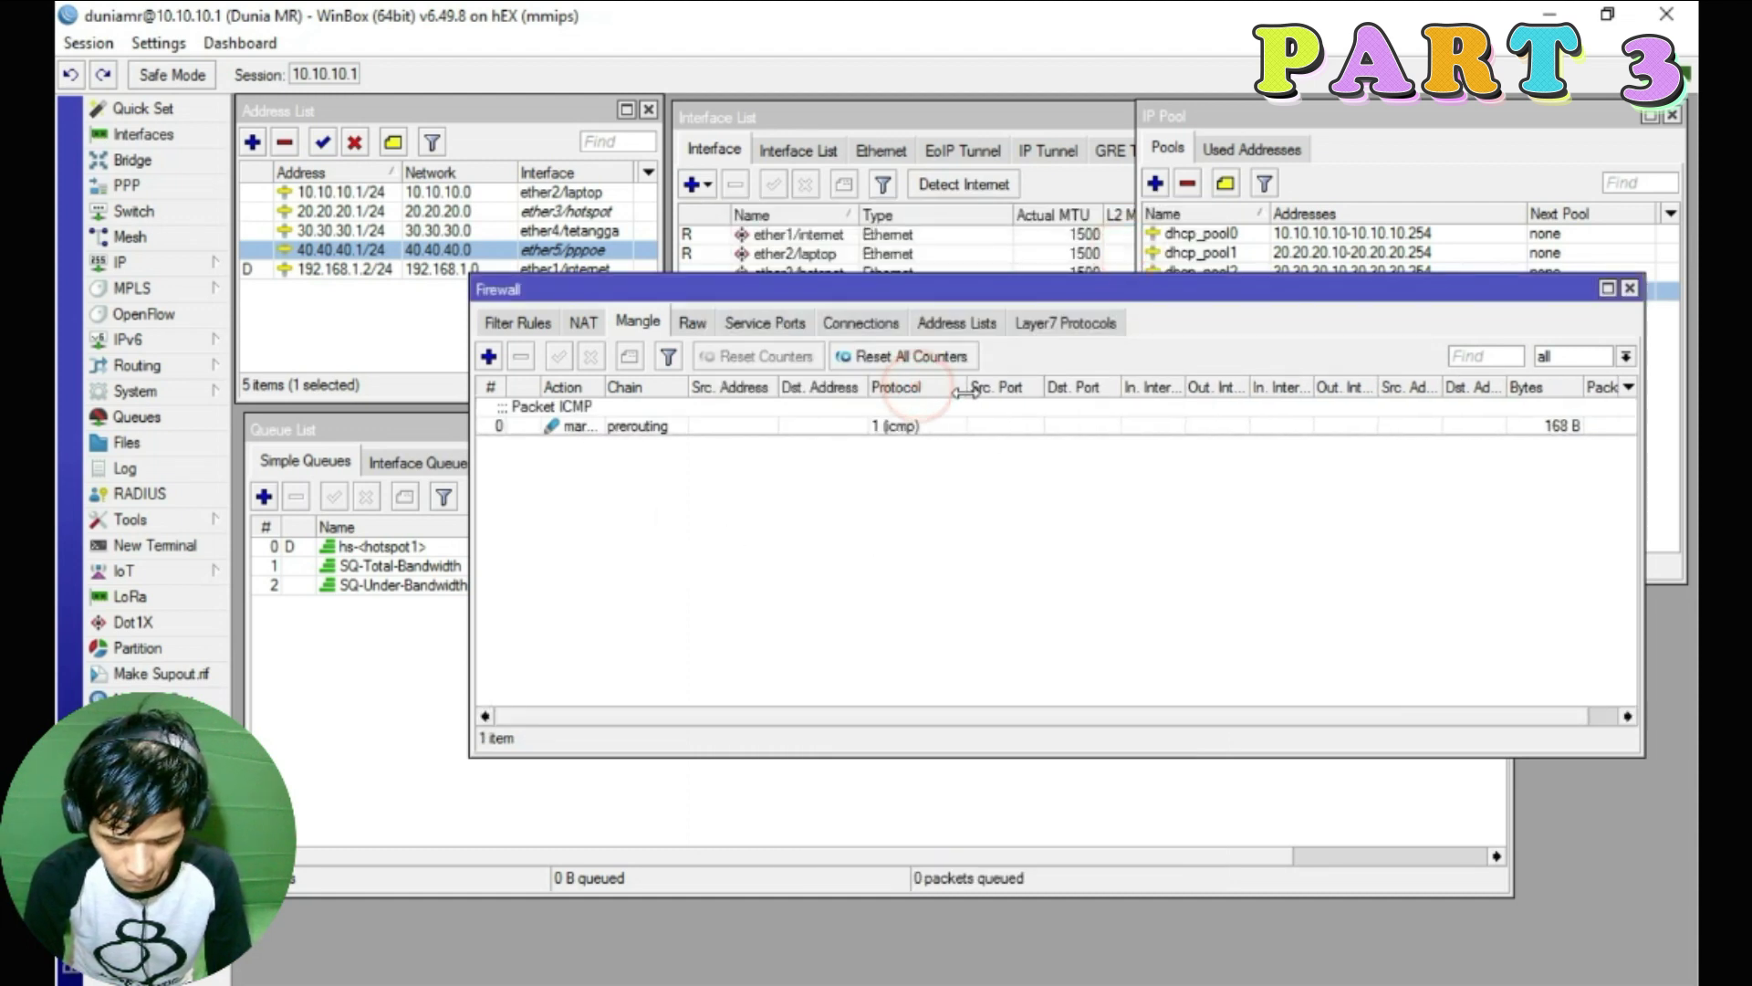
drag(598, 387, 692, 388)
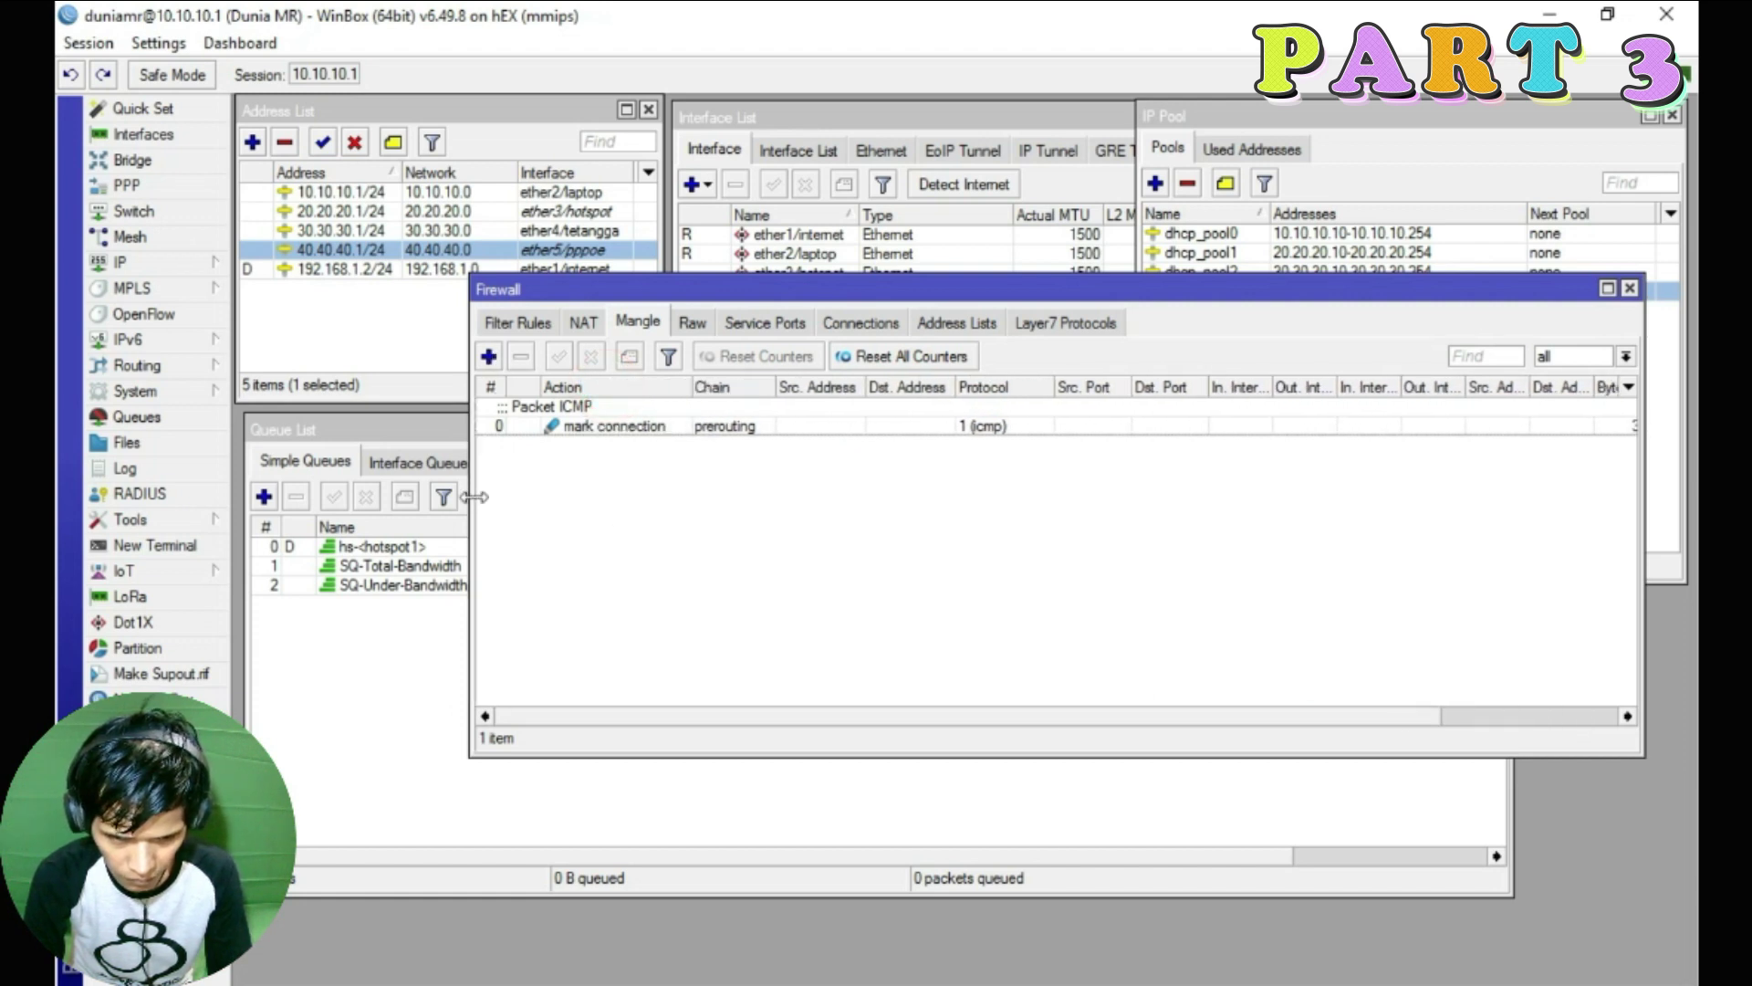
drag(472, 496, 267, 496)
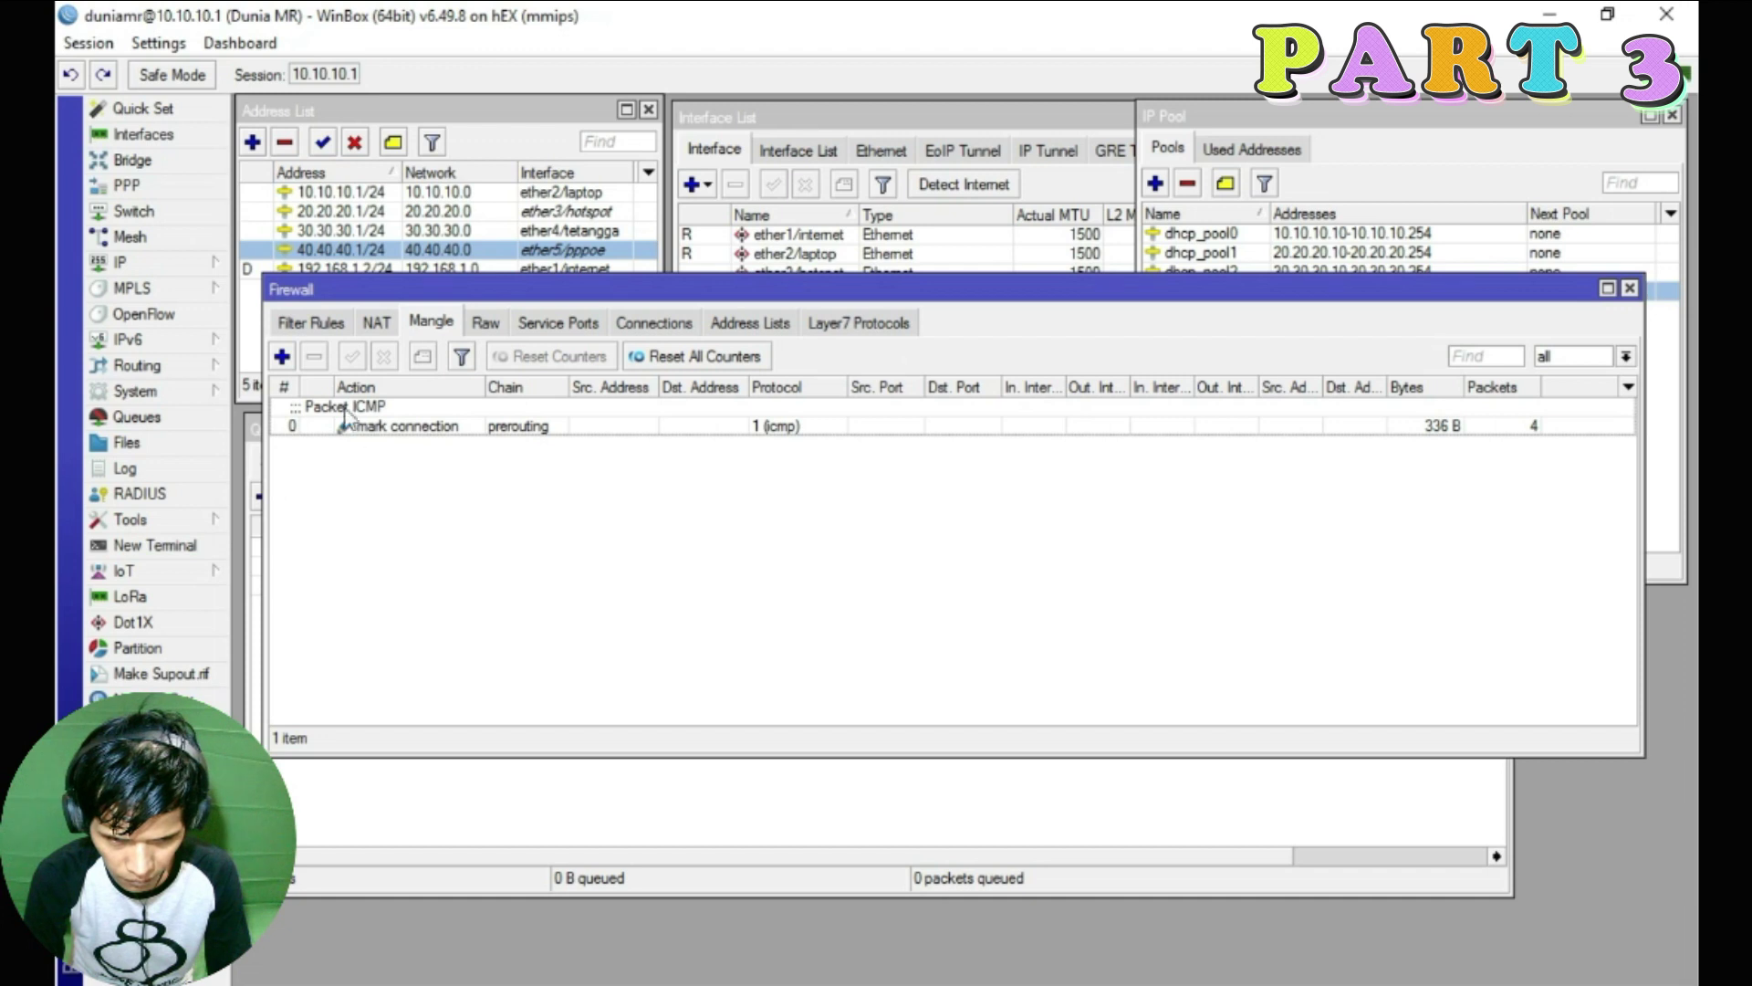
click(282, 356)
Match tcp traffic to destination ports 53, 853 and 5353
click(742, 249)
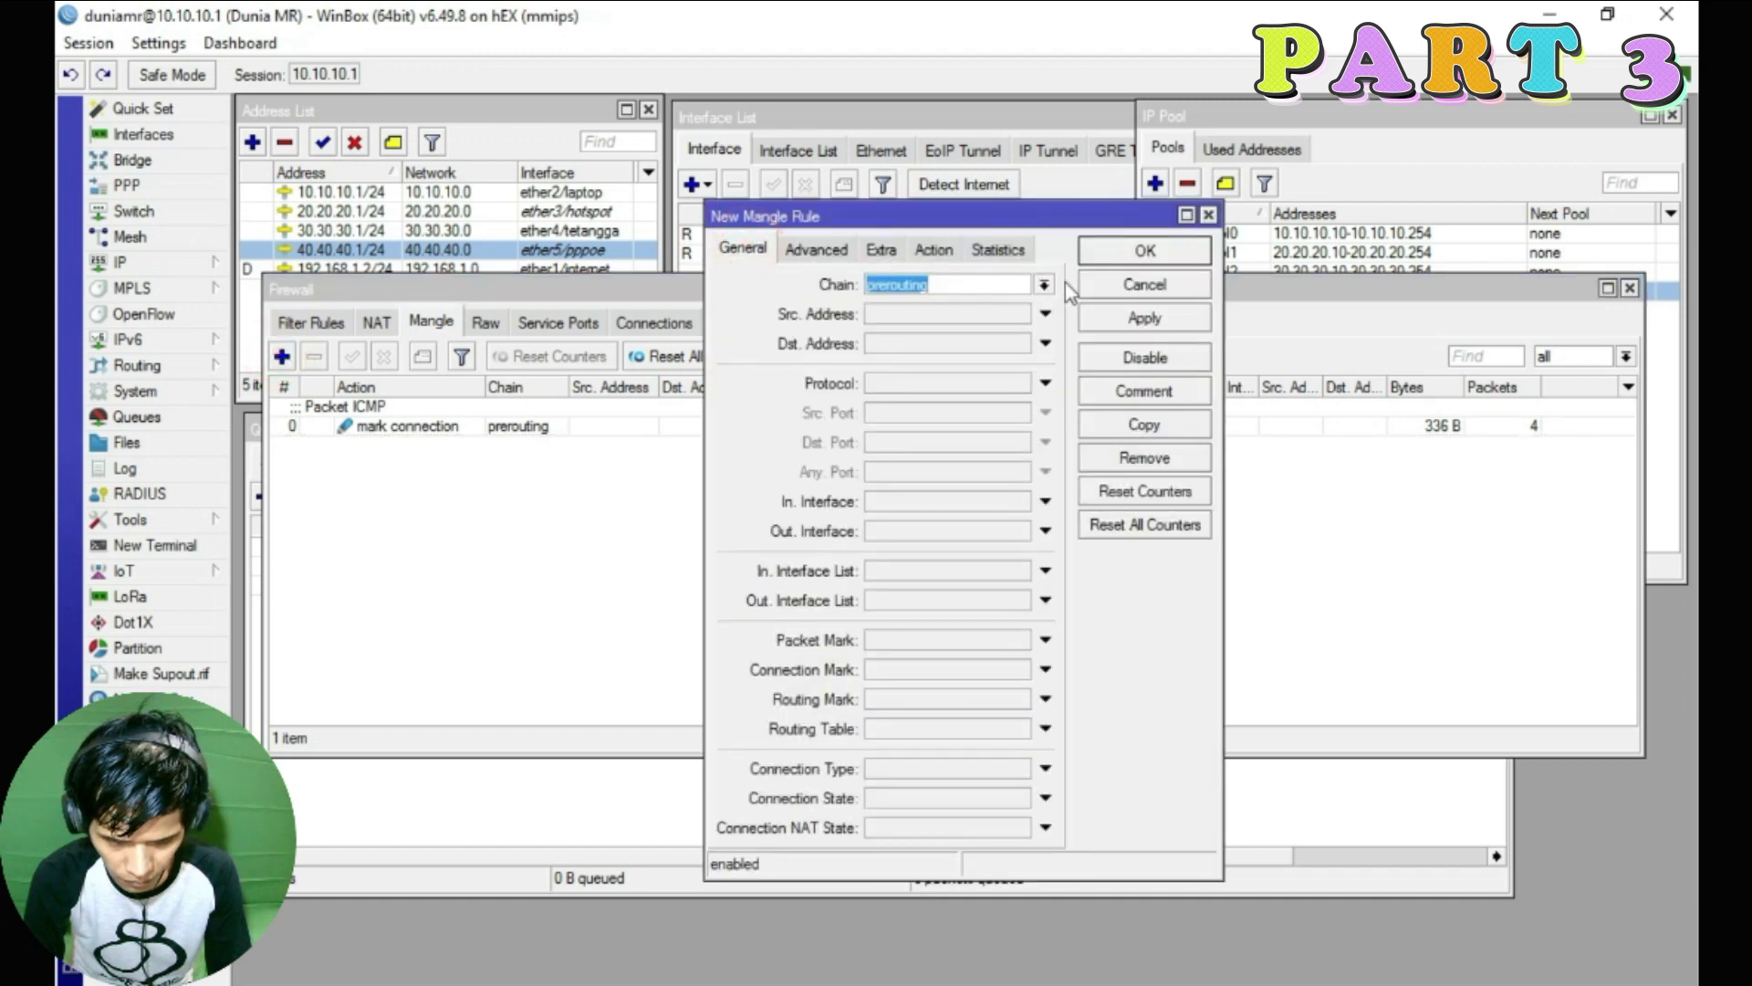
click(972, 383)
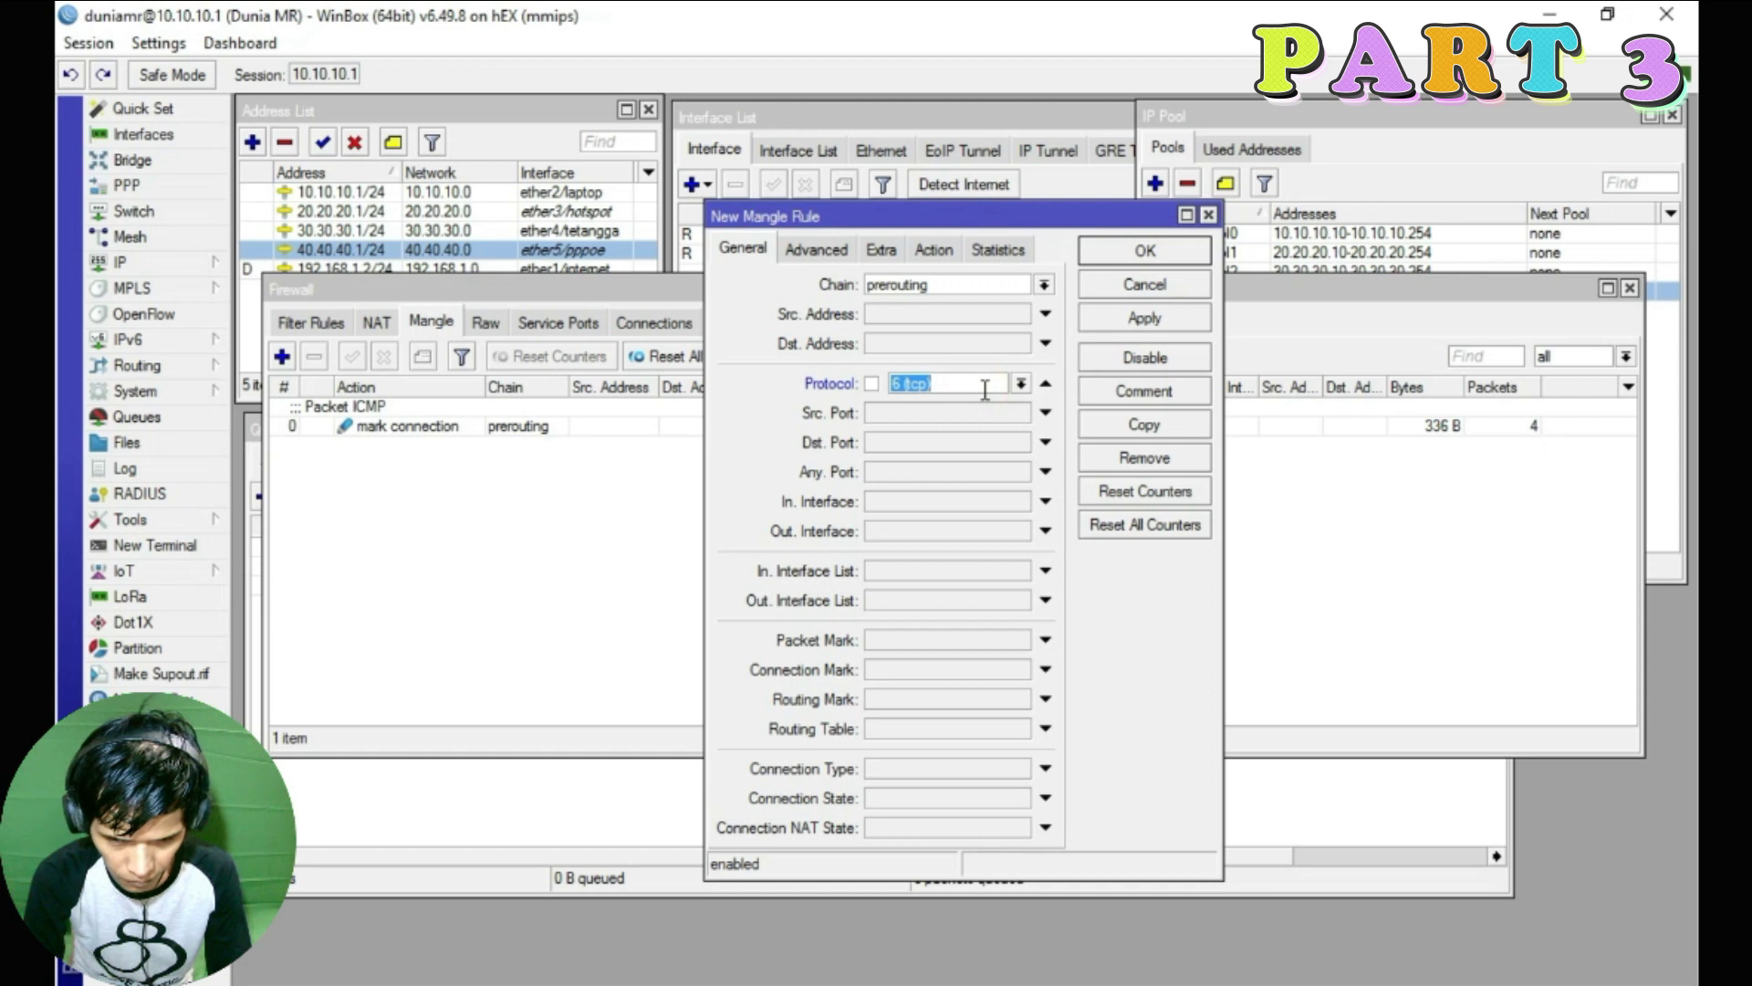
click(931, 443)
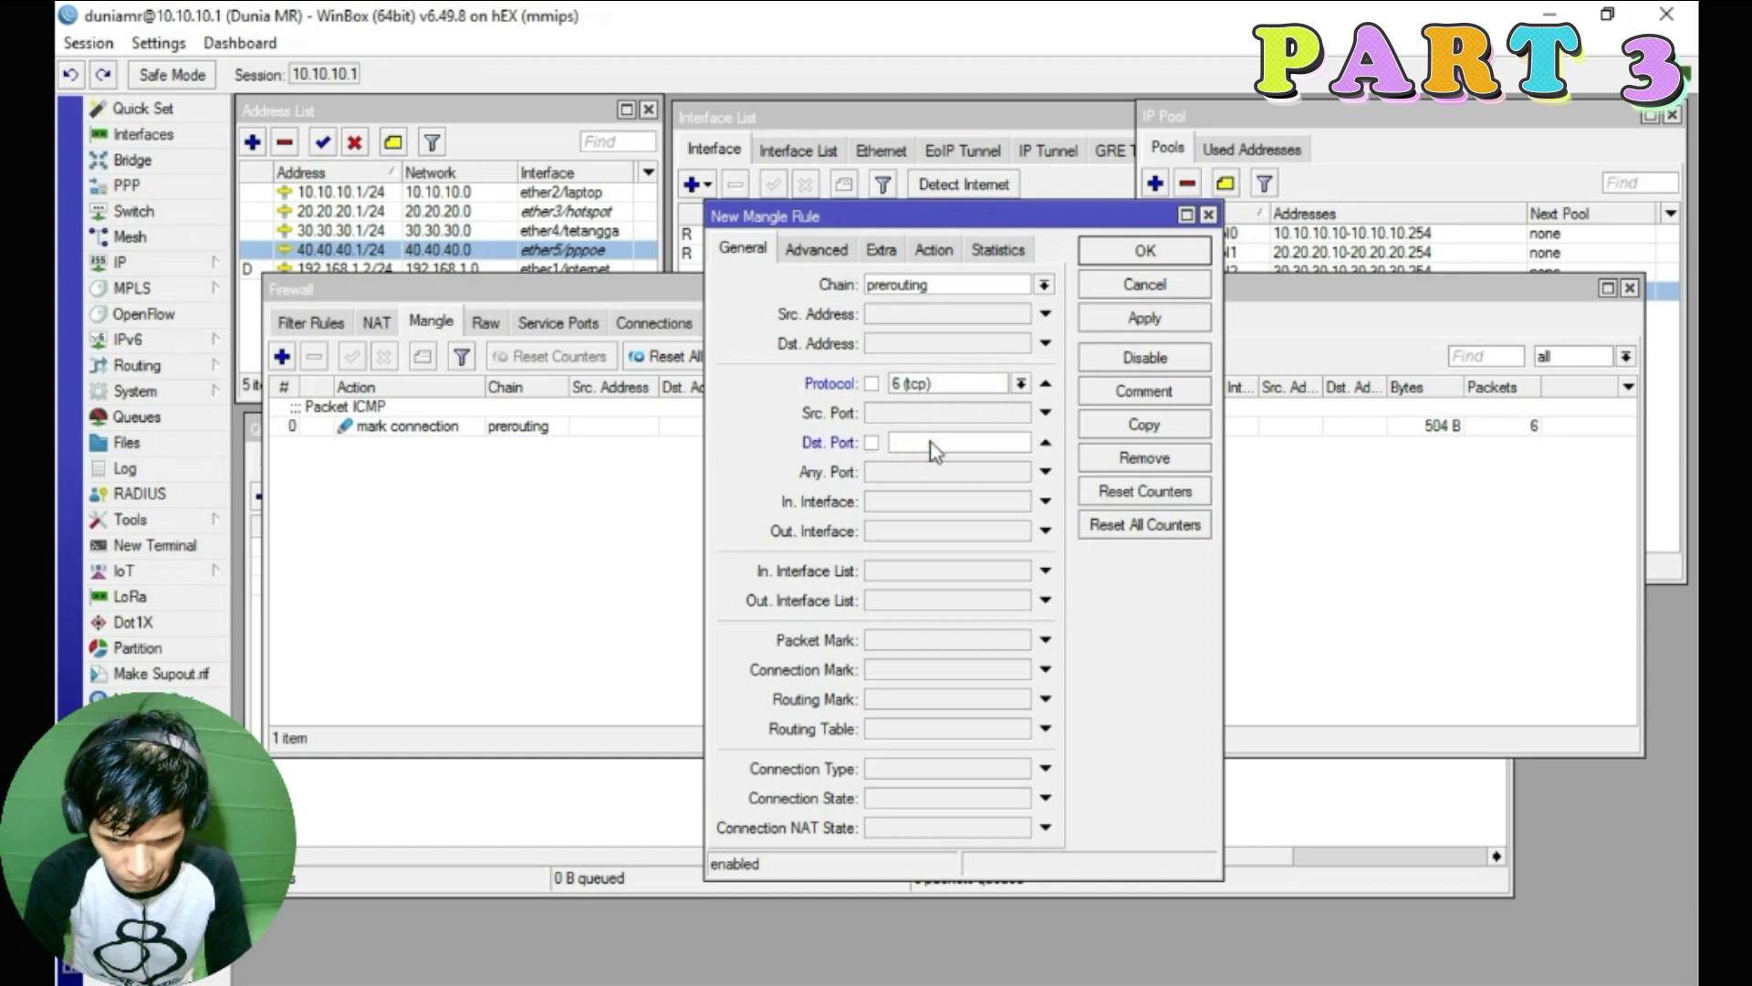
text(53,853,5353)
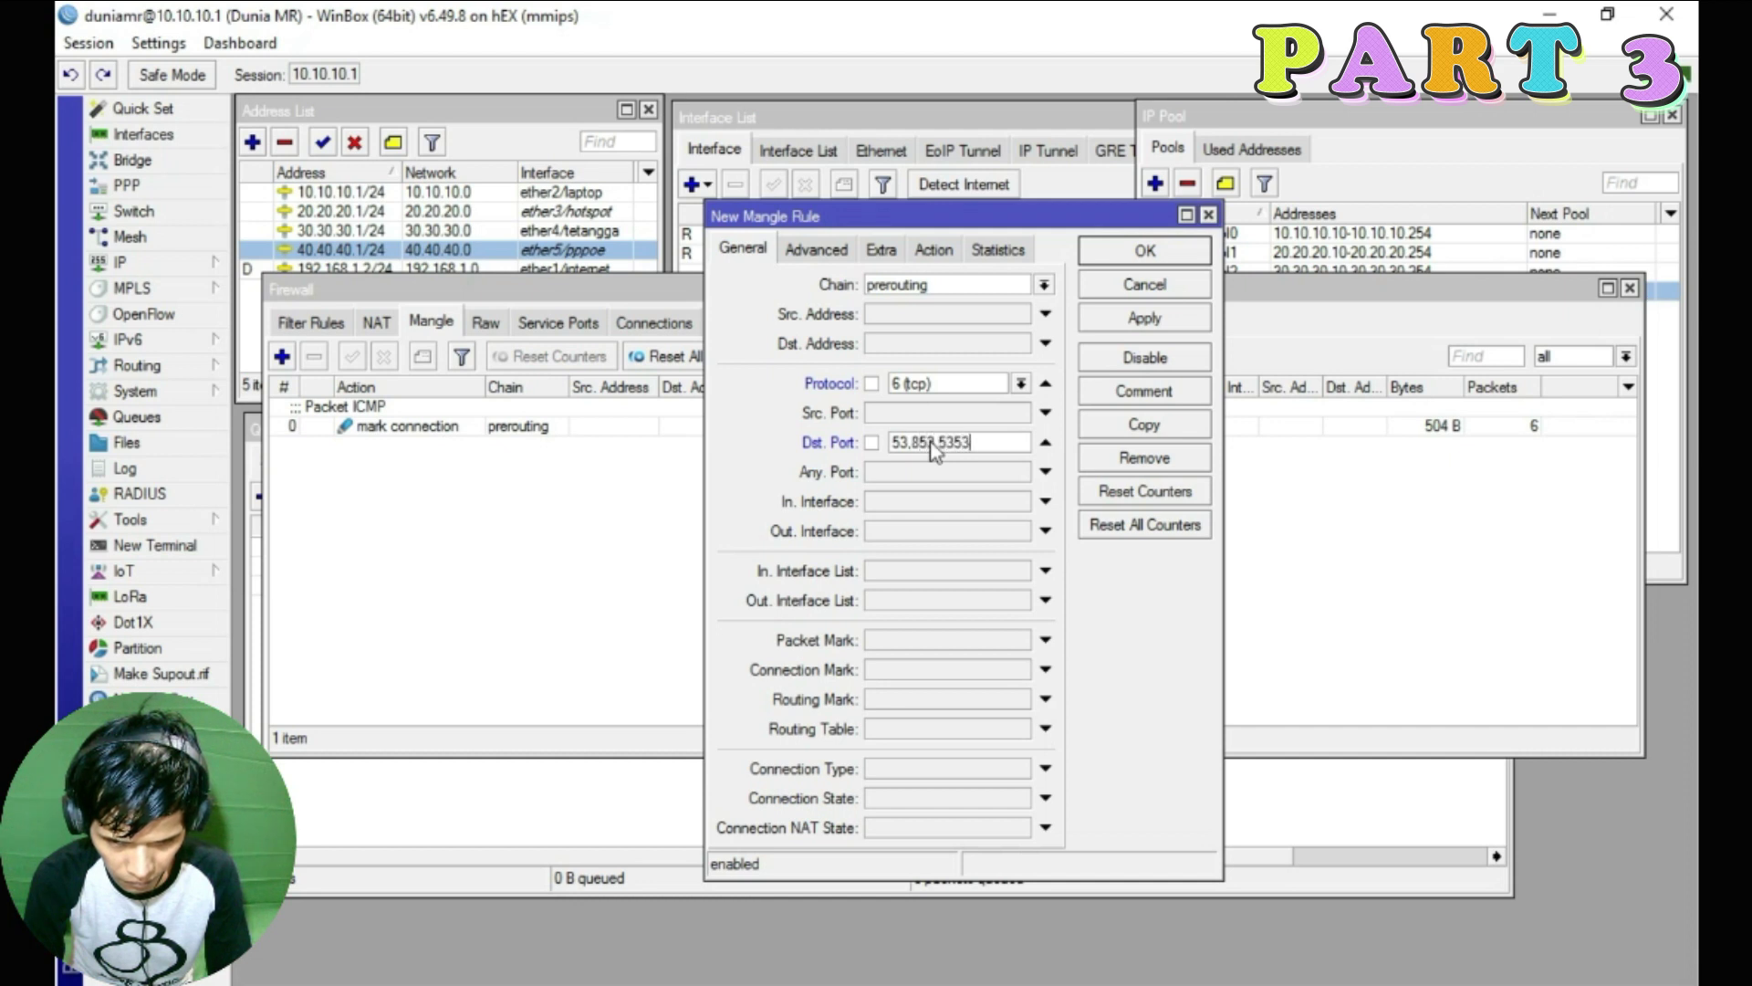
click(735, 419)
Make the rule mark connections with CM-ICMP and save it
click(933, 249)
click(976, 284)
click(982, 472)
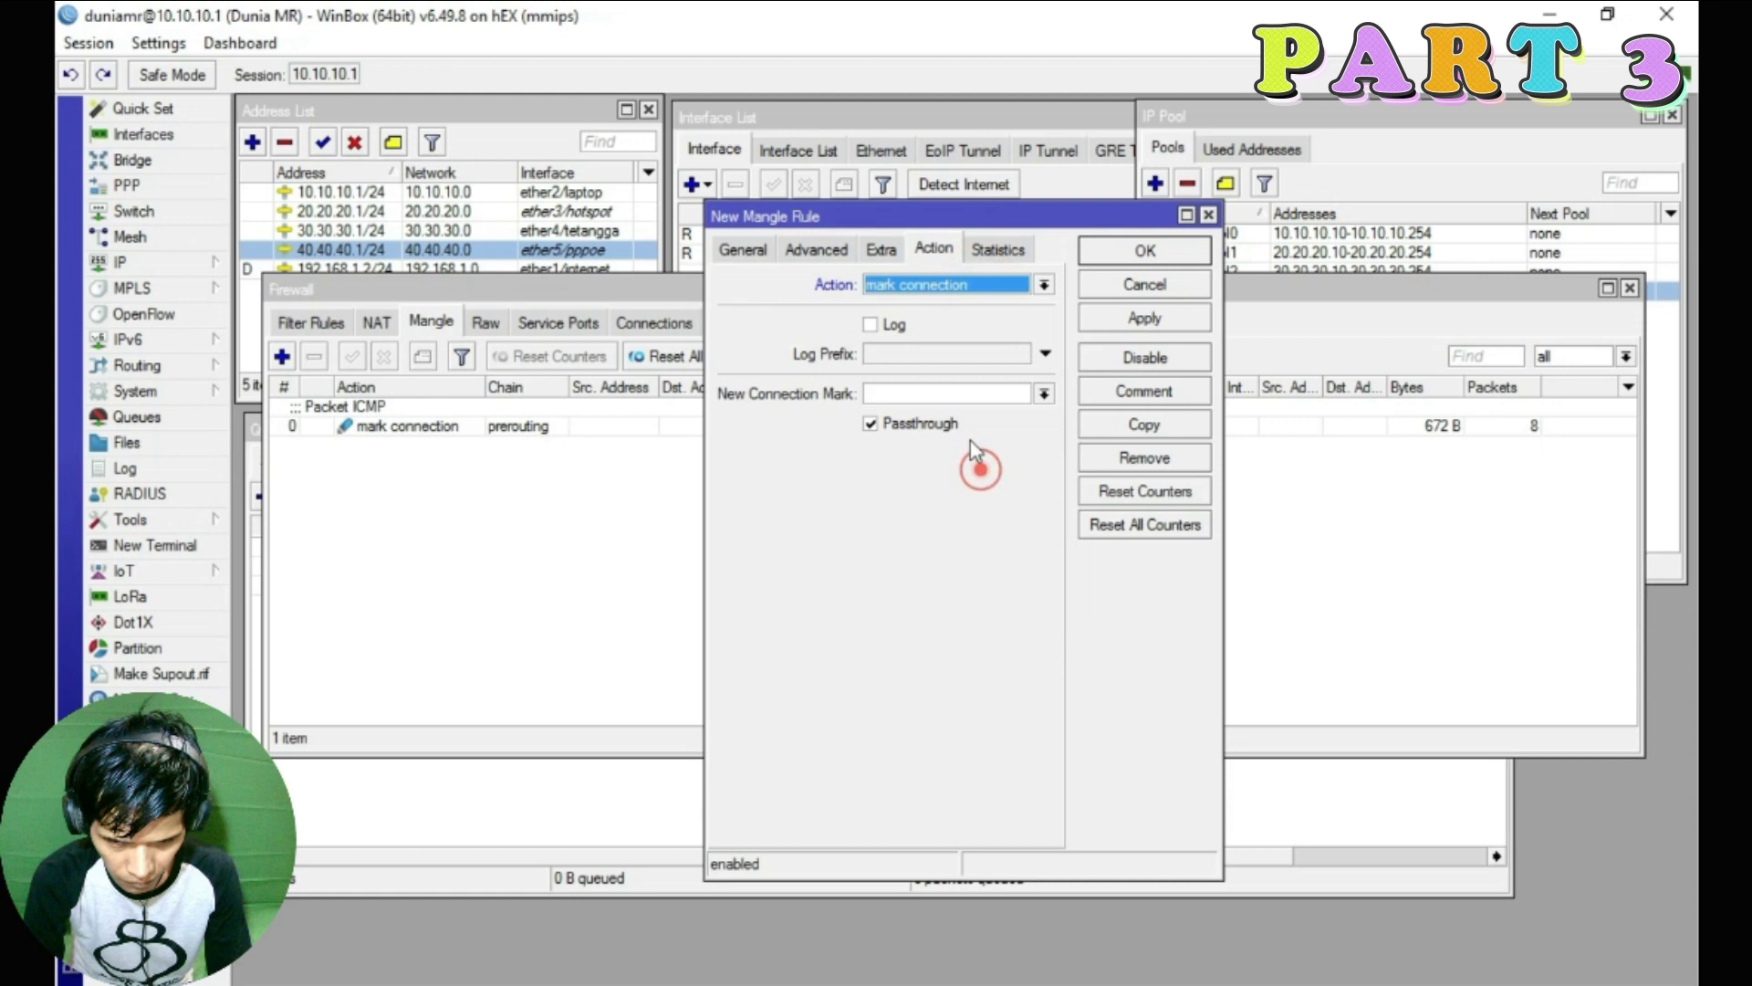
click(1044, 393)
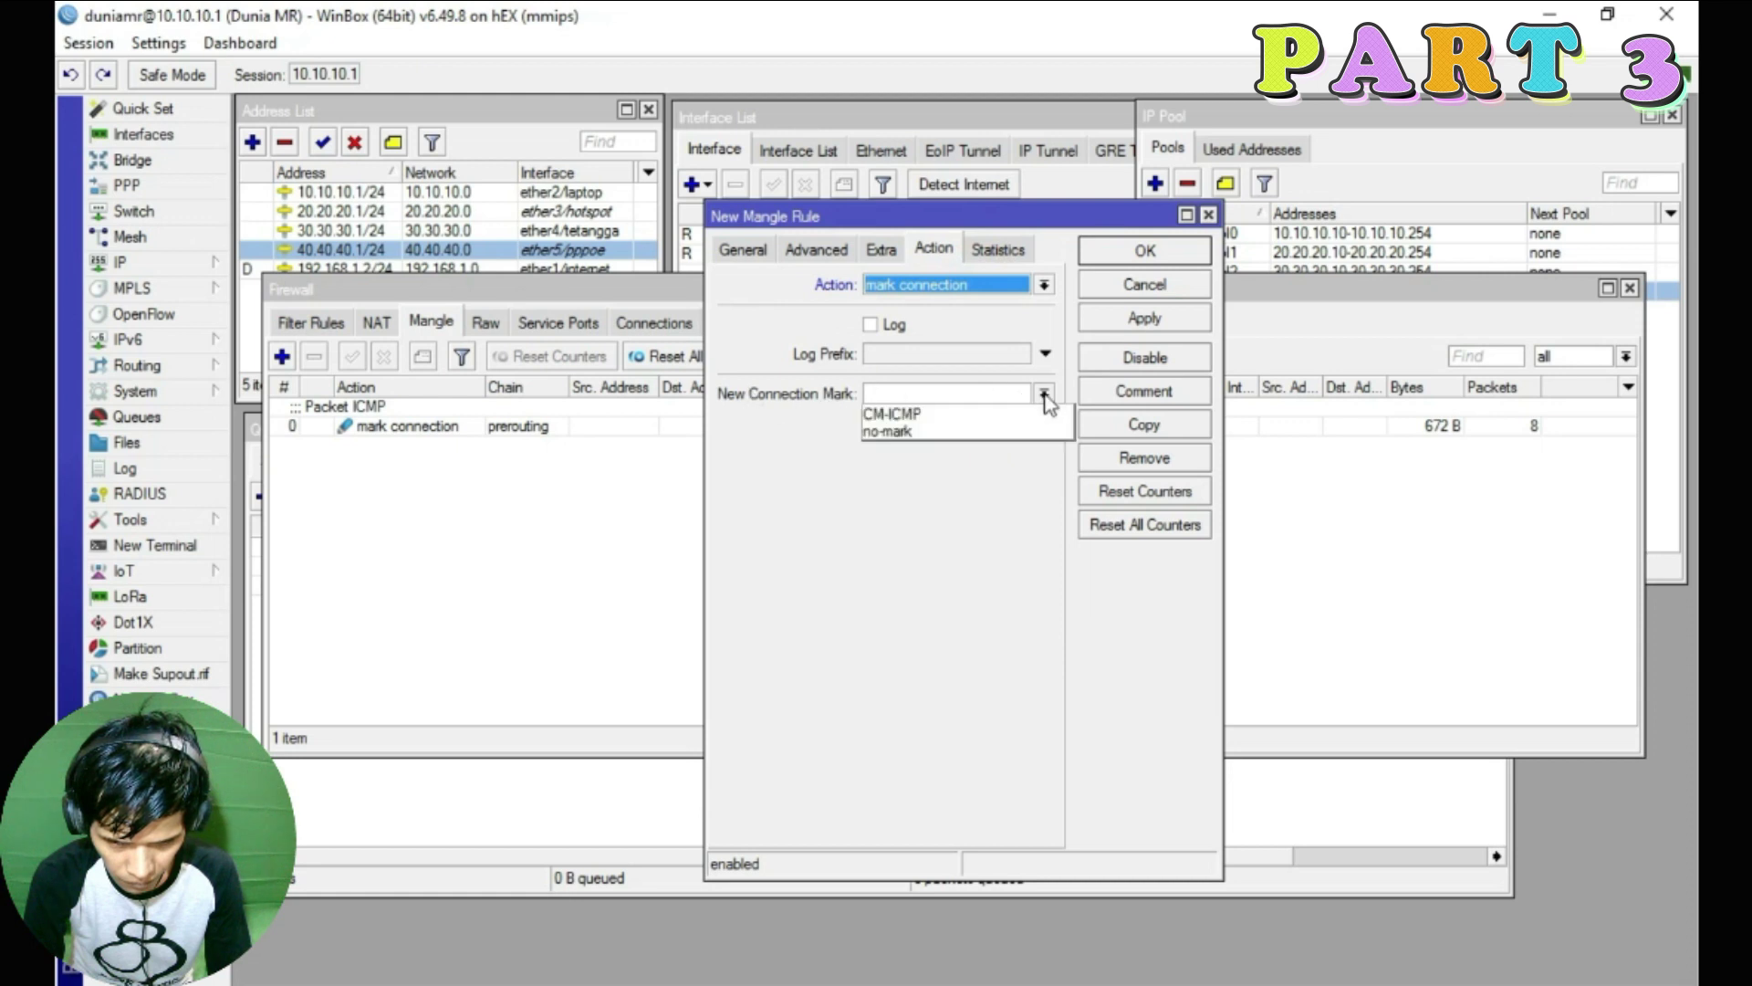
click(895, 416)
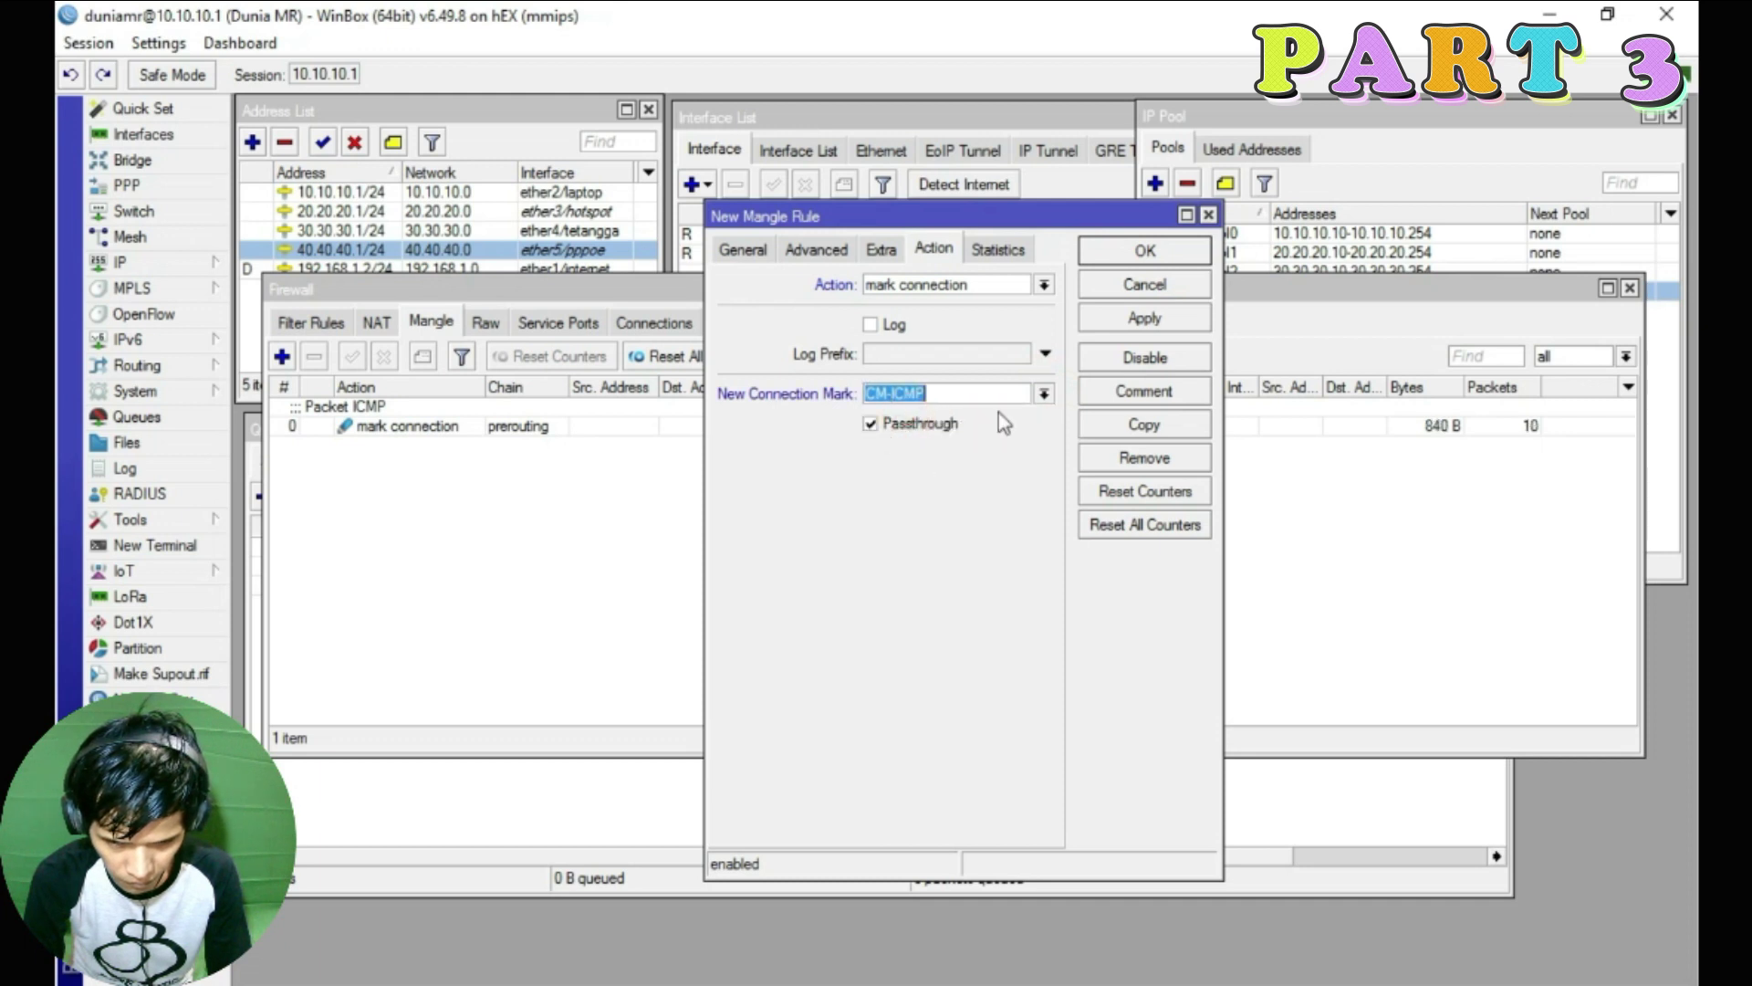
click(1145, 317)
click(1144, 252)
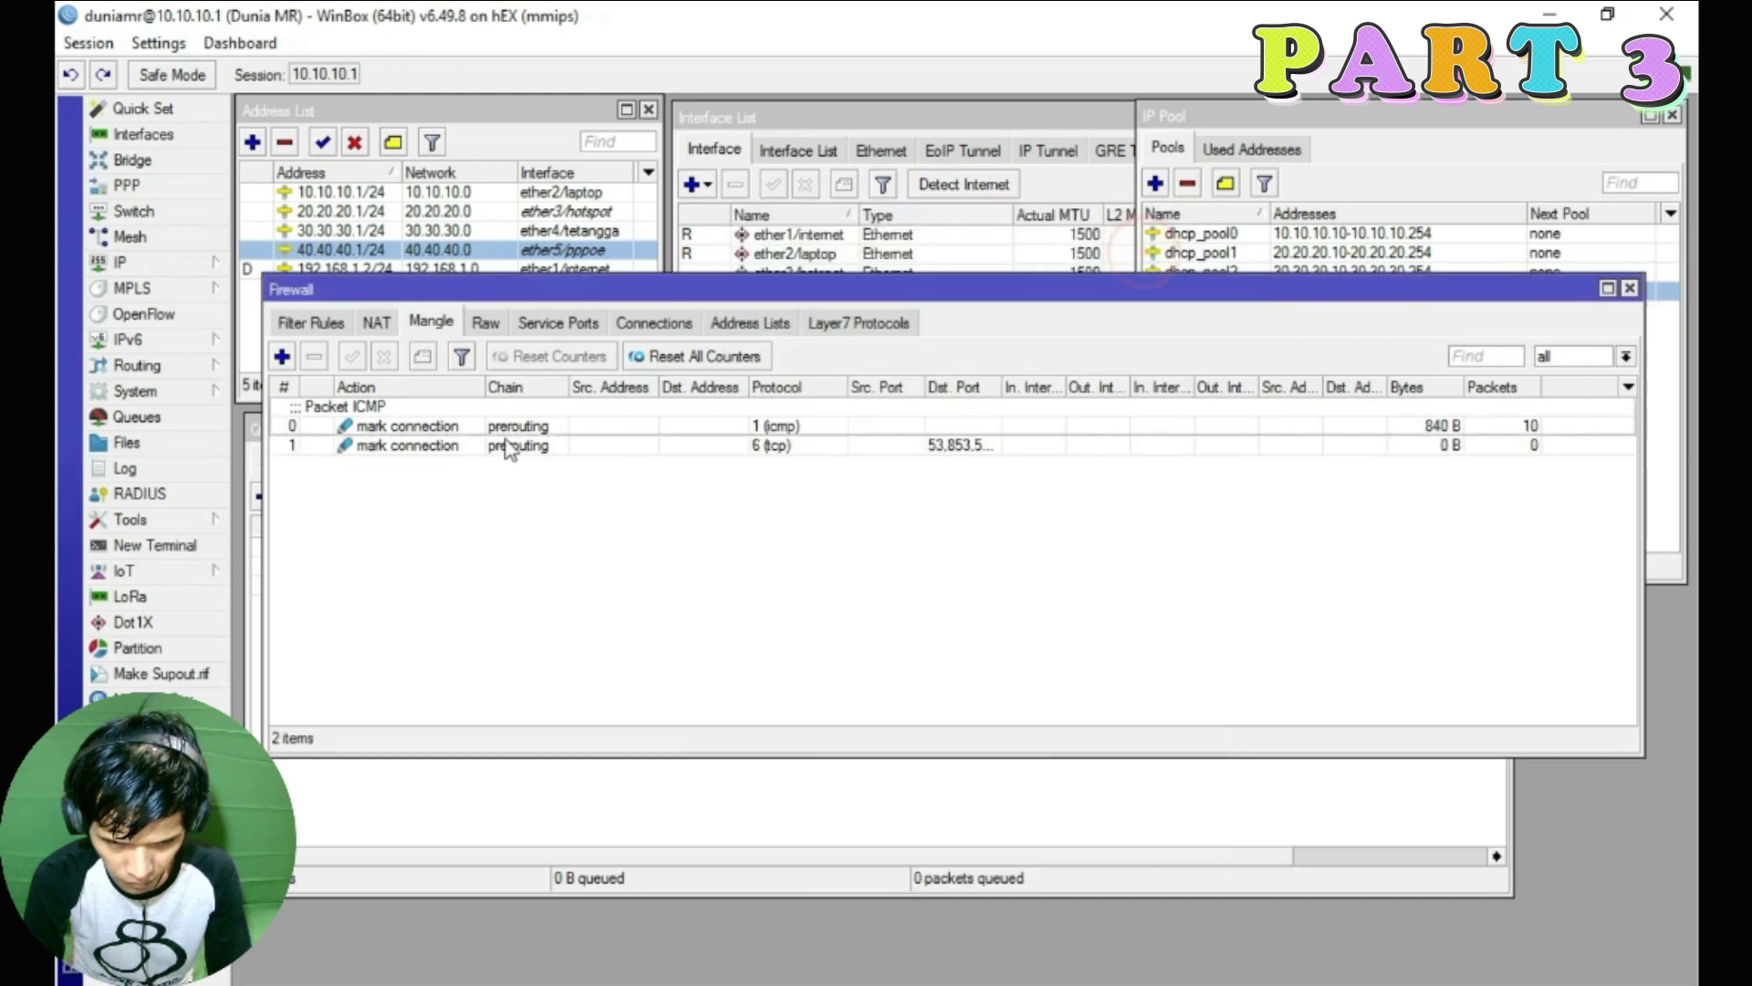
Start a third mangle rule matching udp to destination ports 53, 853 and 5353
click(282, 356)
click(735, 247)
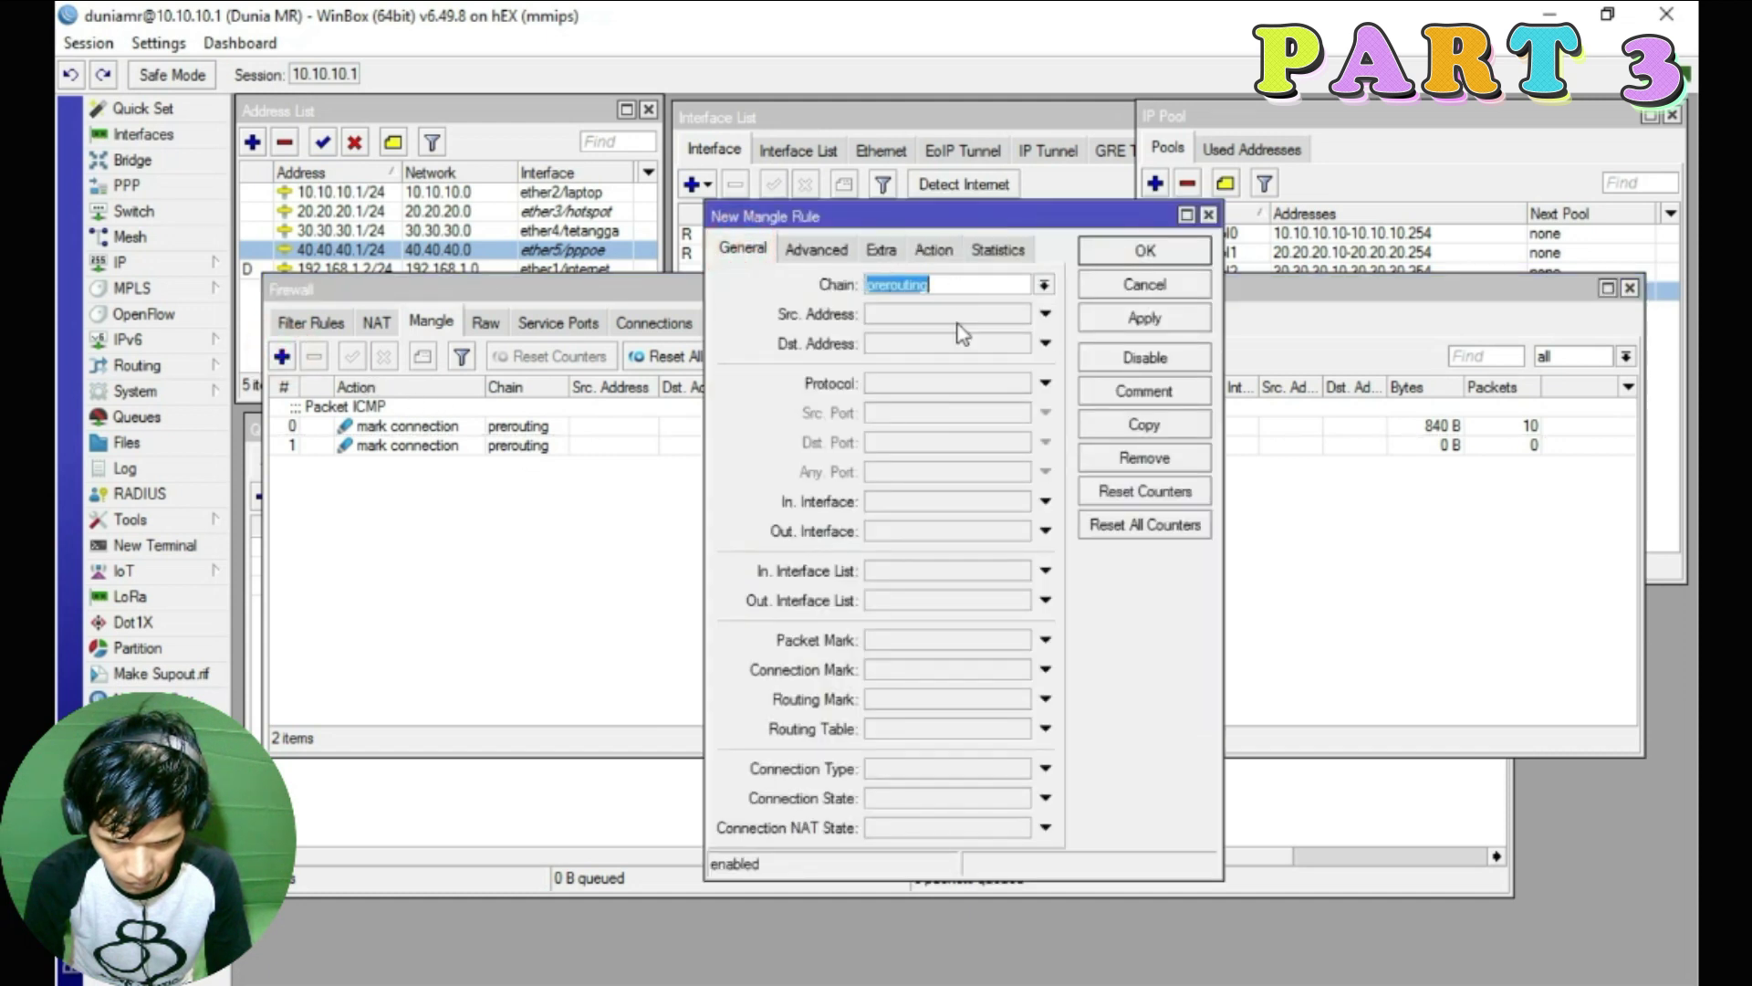
click(897, 381)
click(1020, 383)
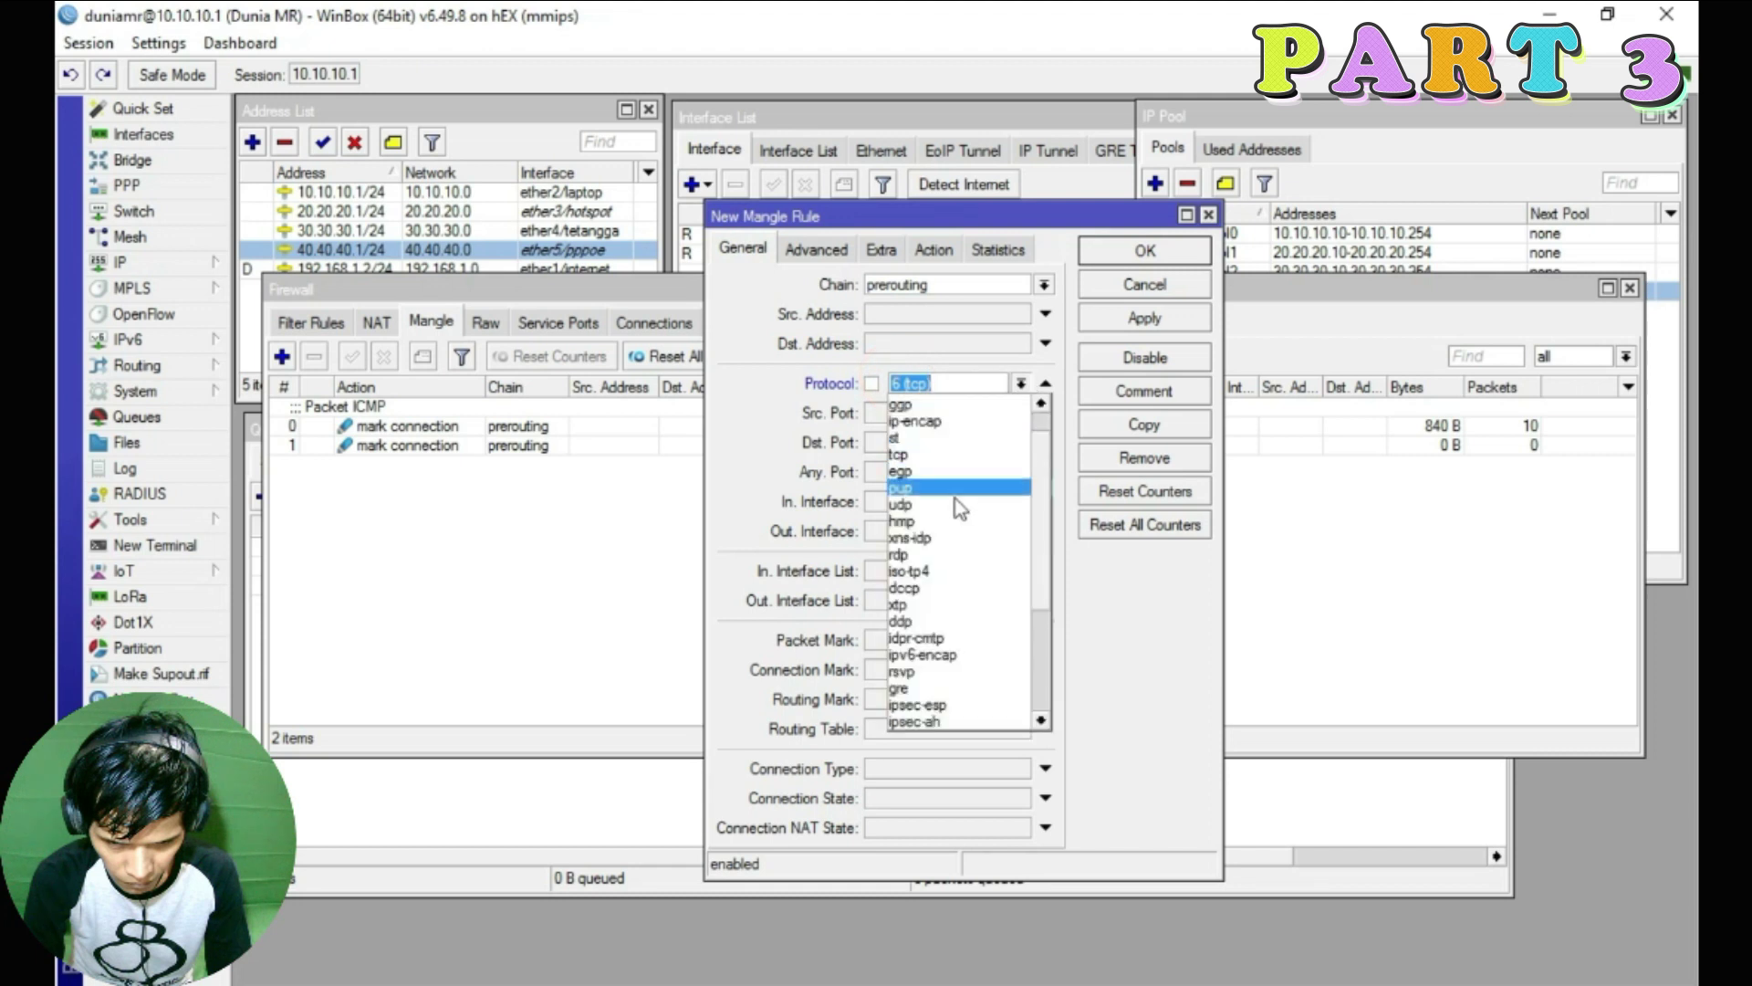
click(954, 521)
click(884, 446)
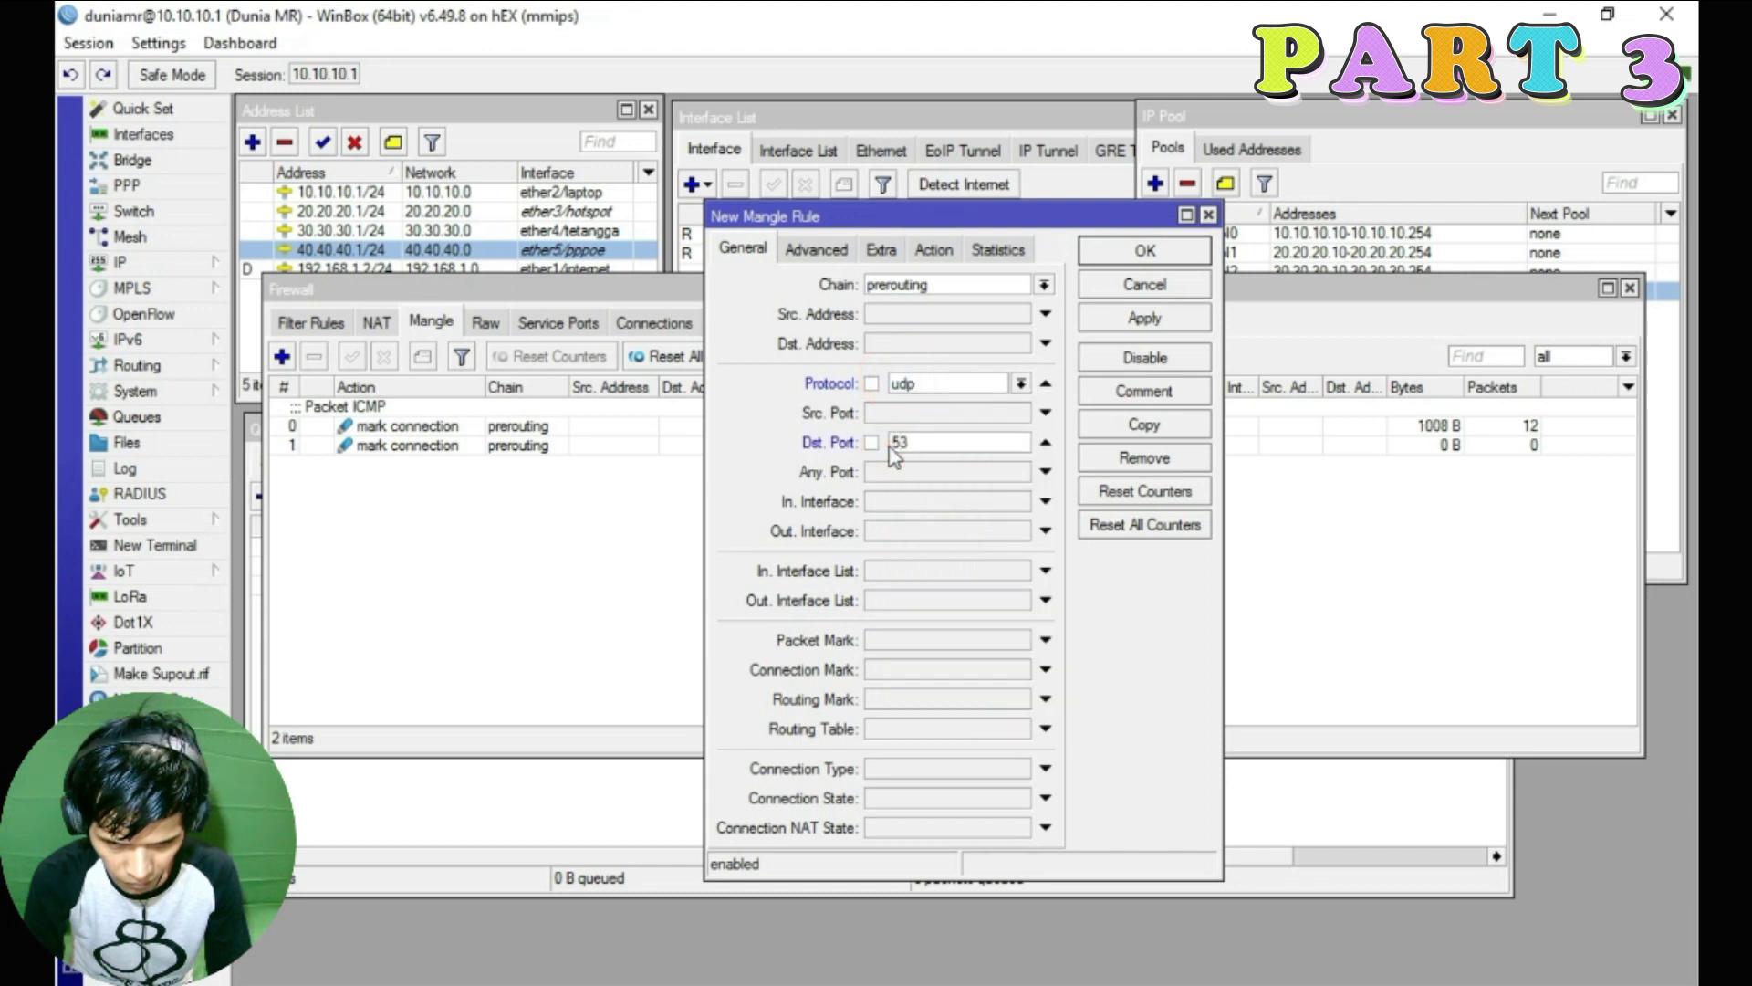
text(53,853,5353)
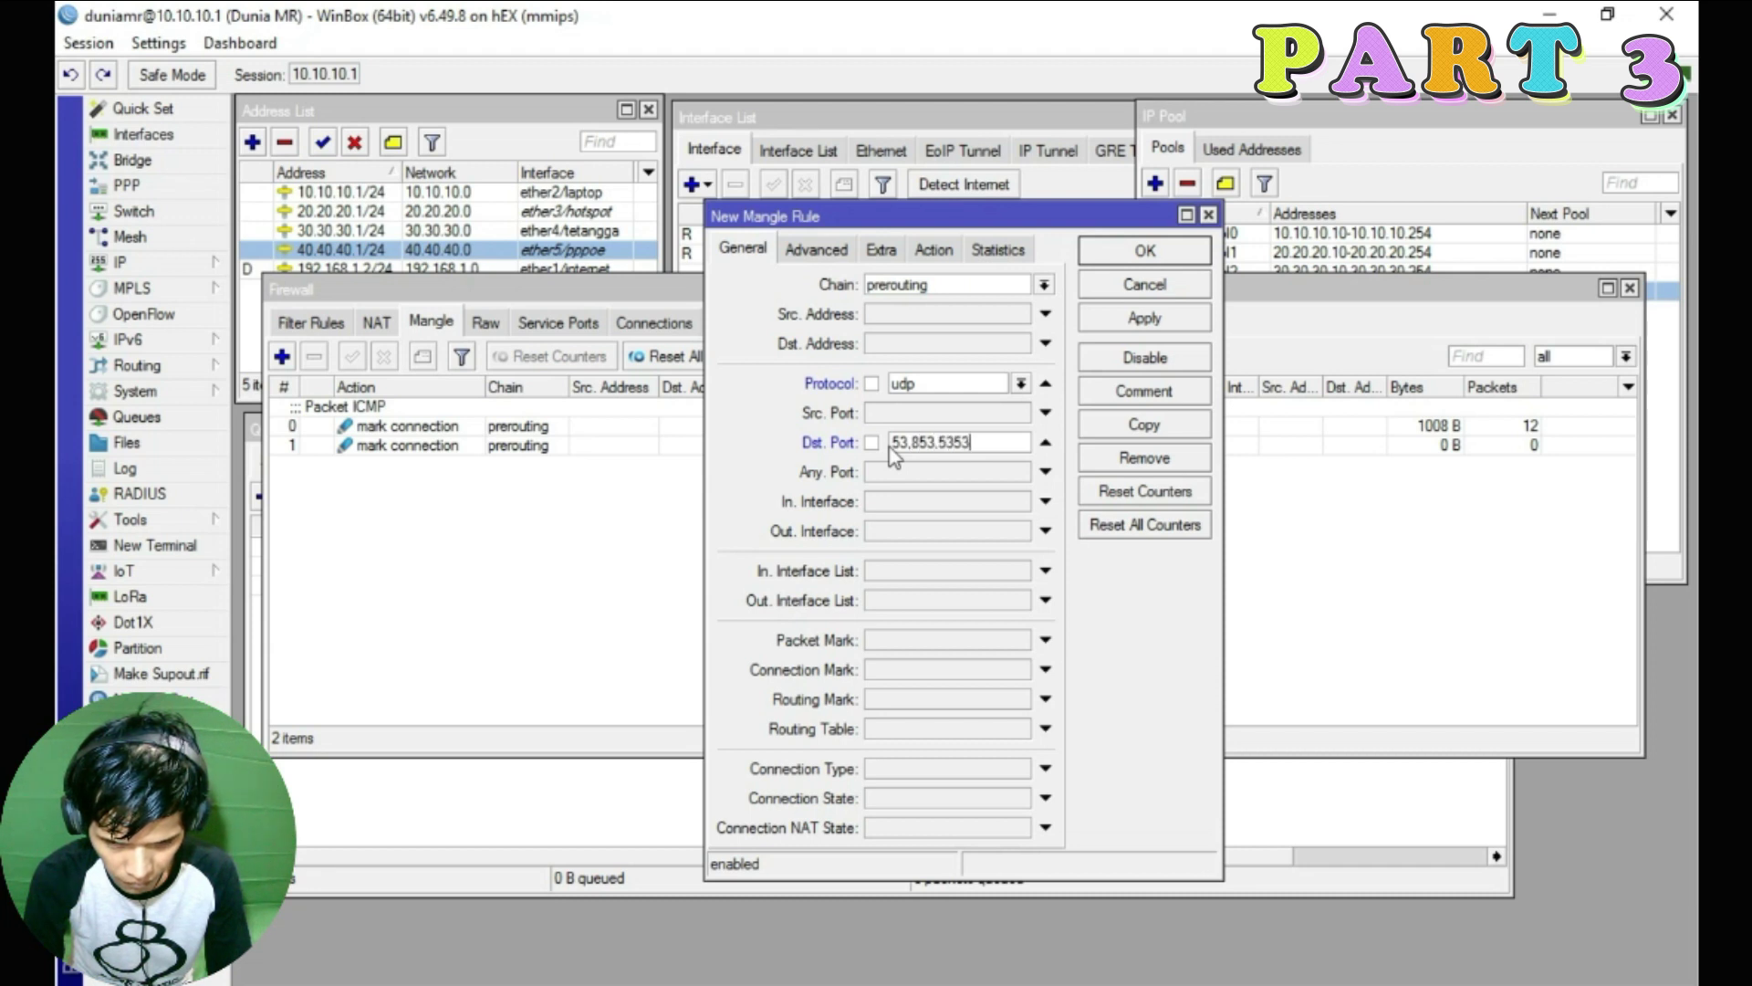
Set its action to mark connection CM-ICMP and save the rule
click(935, 250)
click(1043, 284)
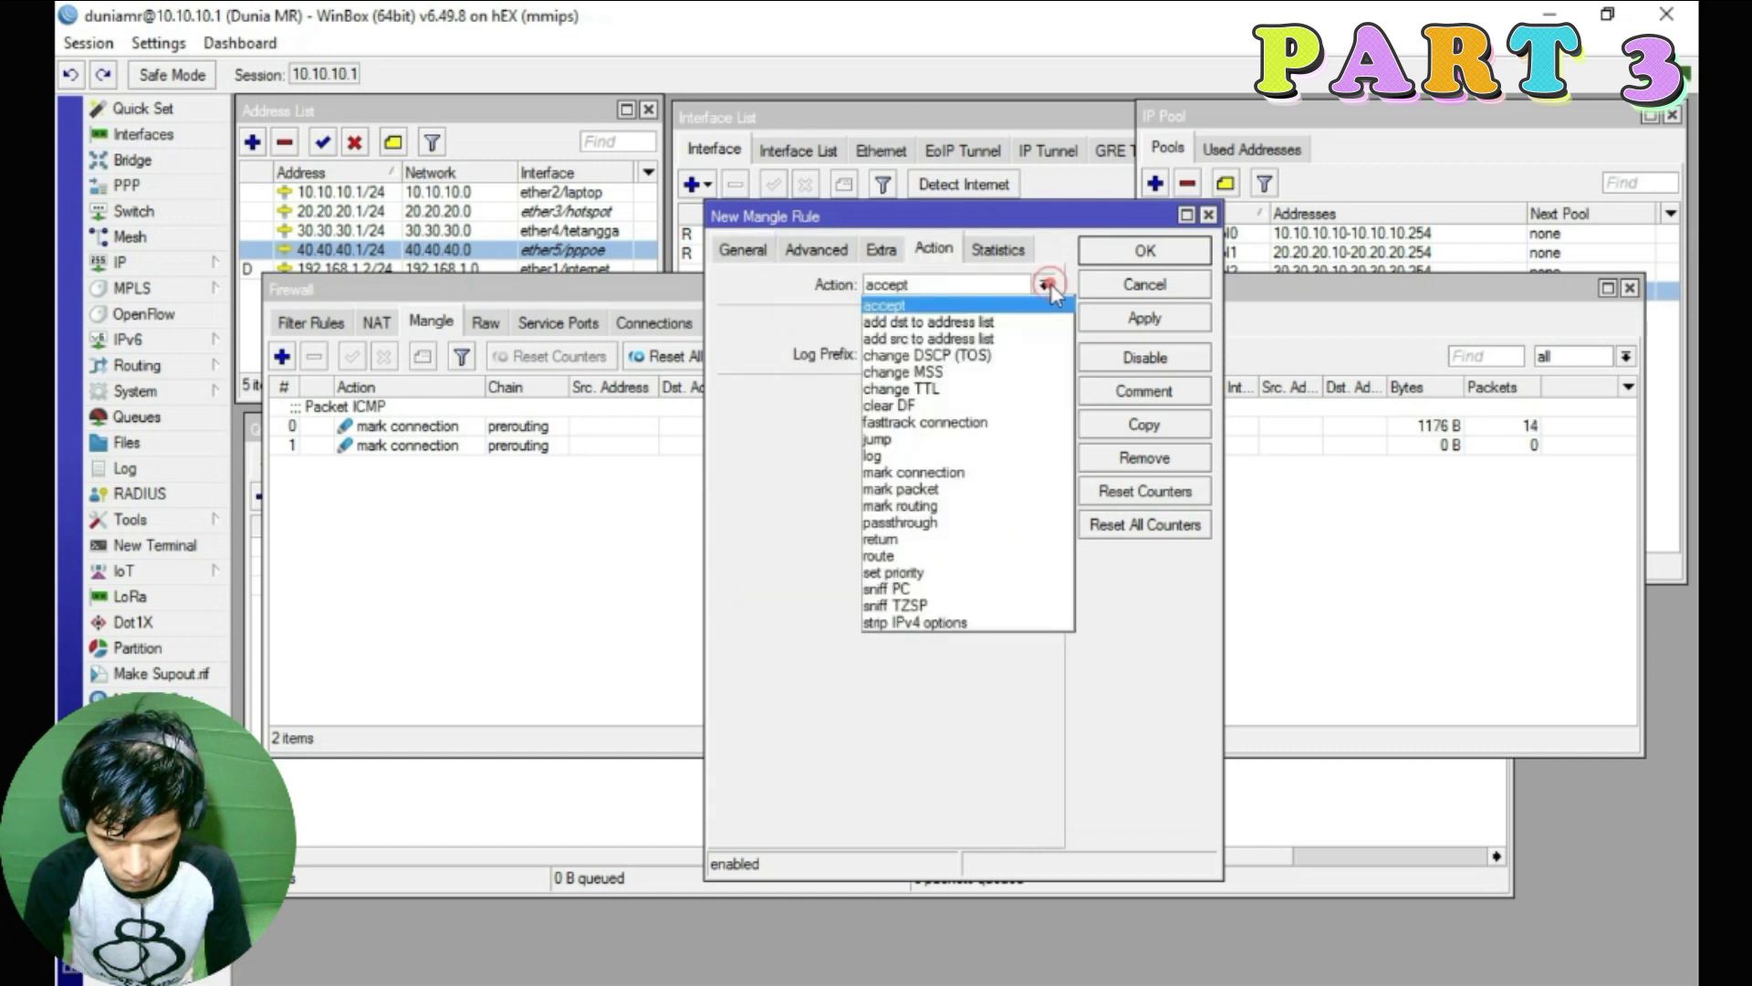
click(955, 471)
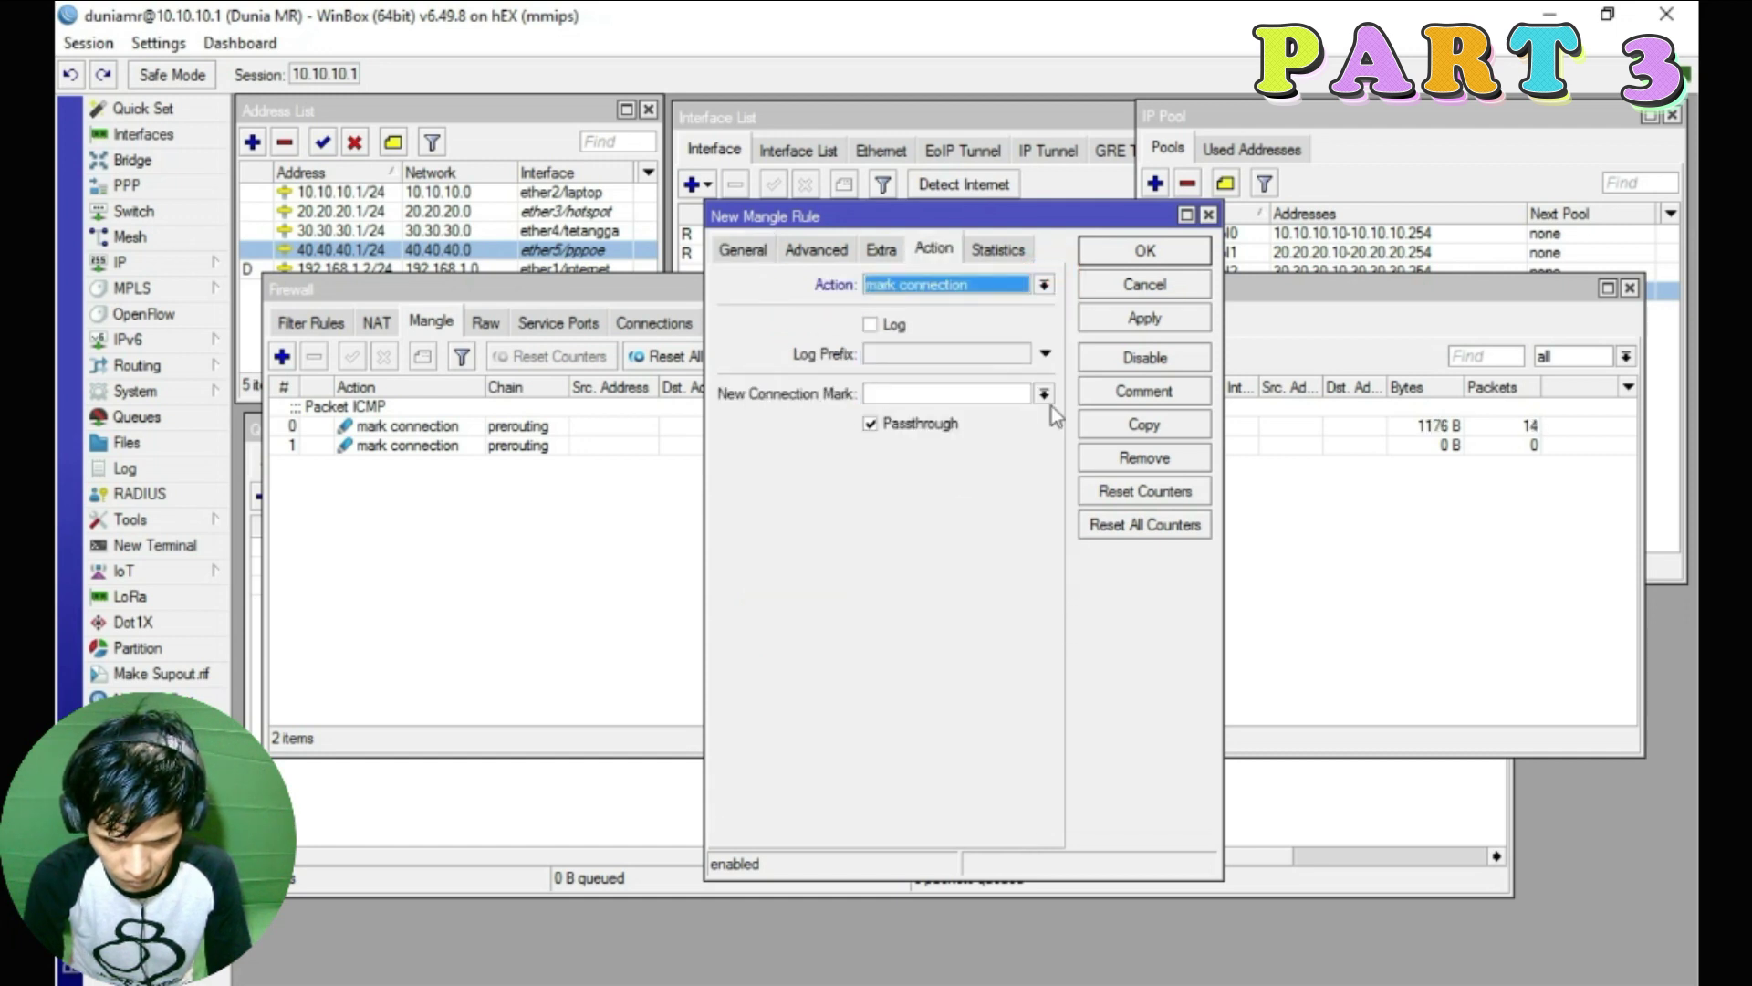
click(1046, 394)
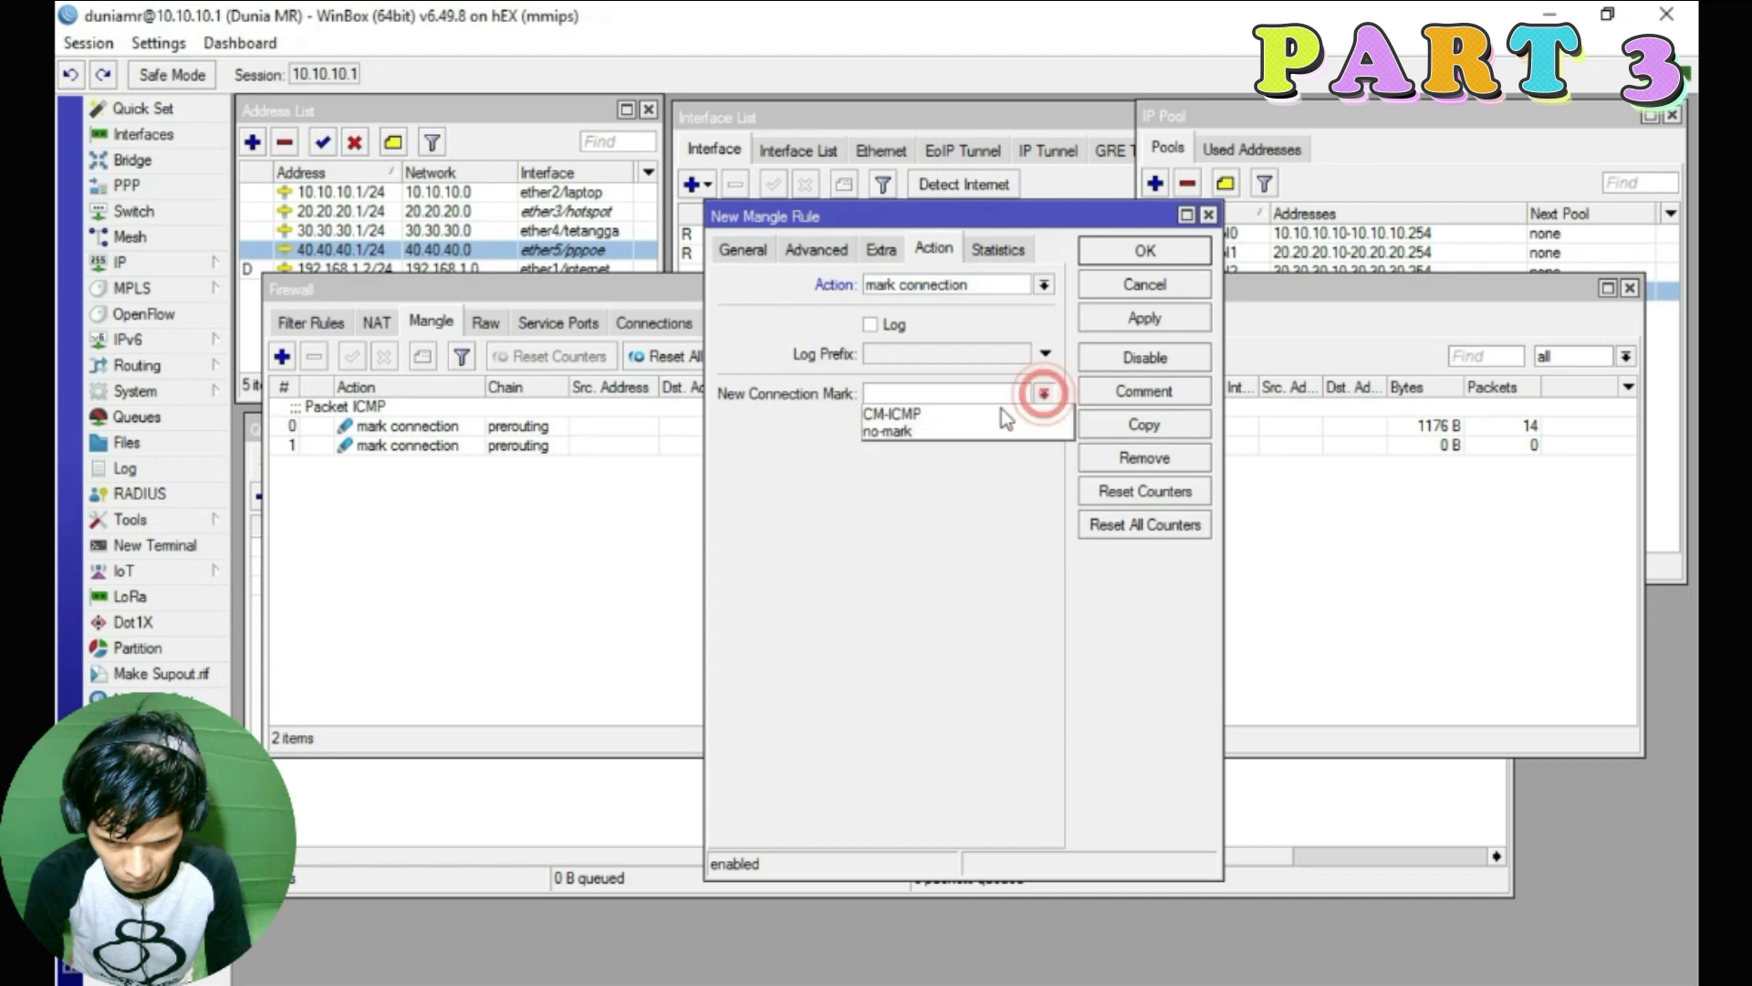
click(924, 416)
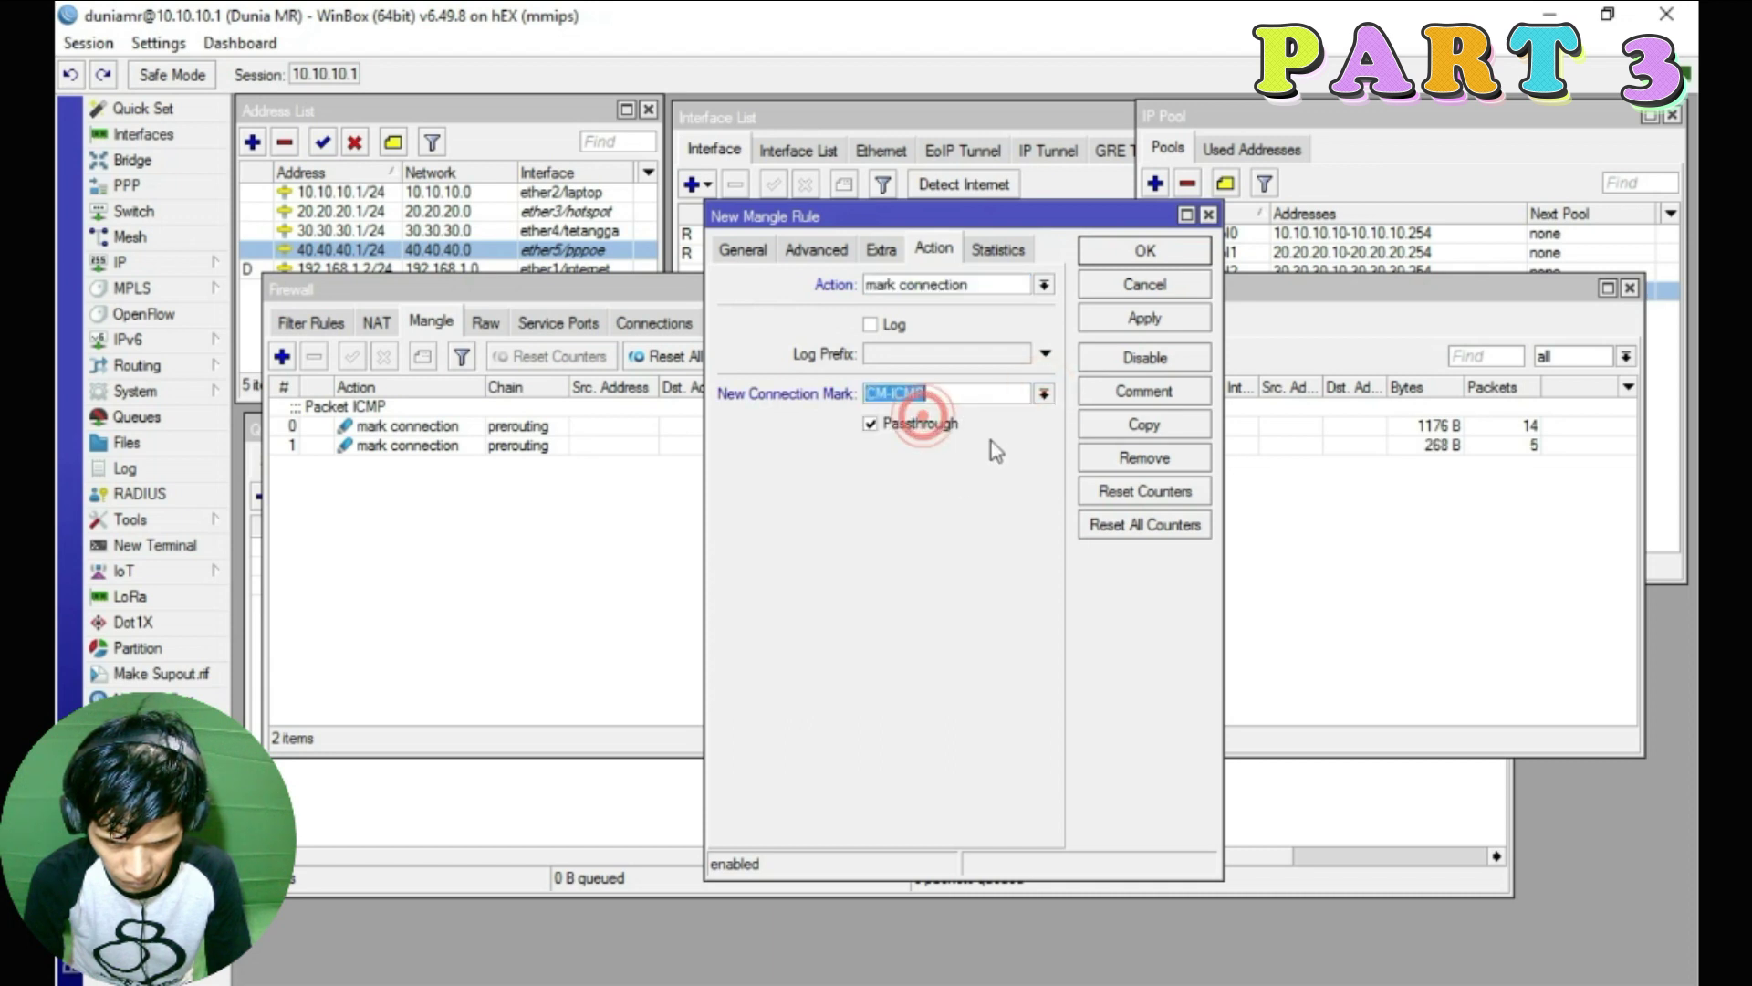
click(1144, 317)
click(1143, 251)
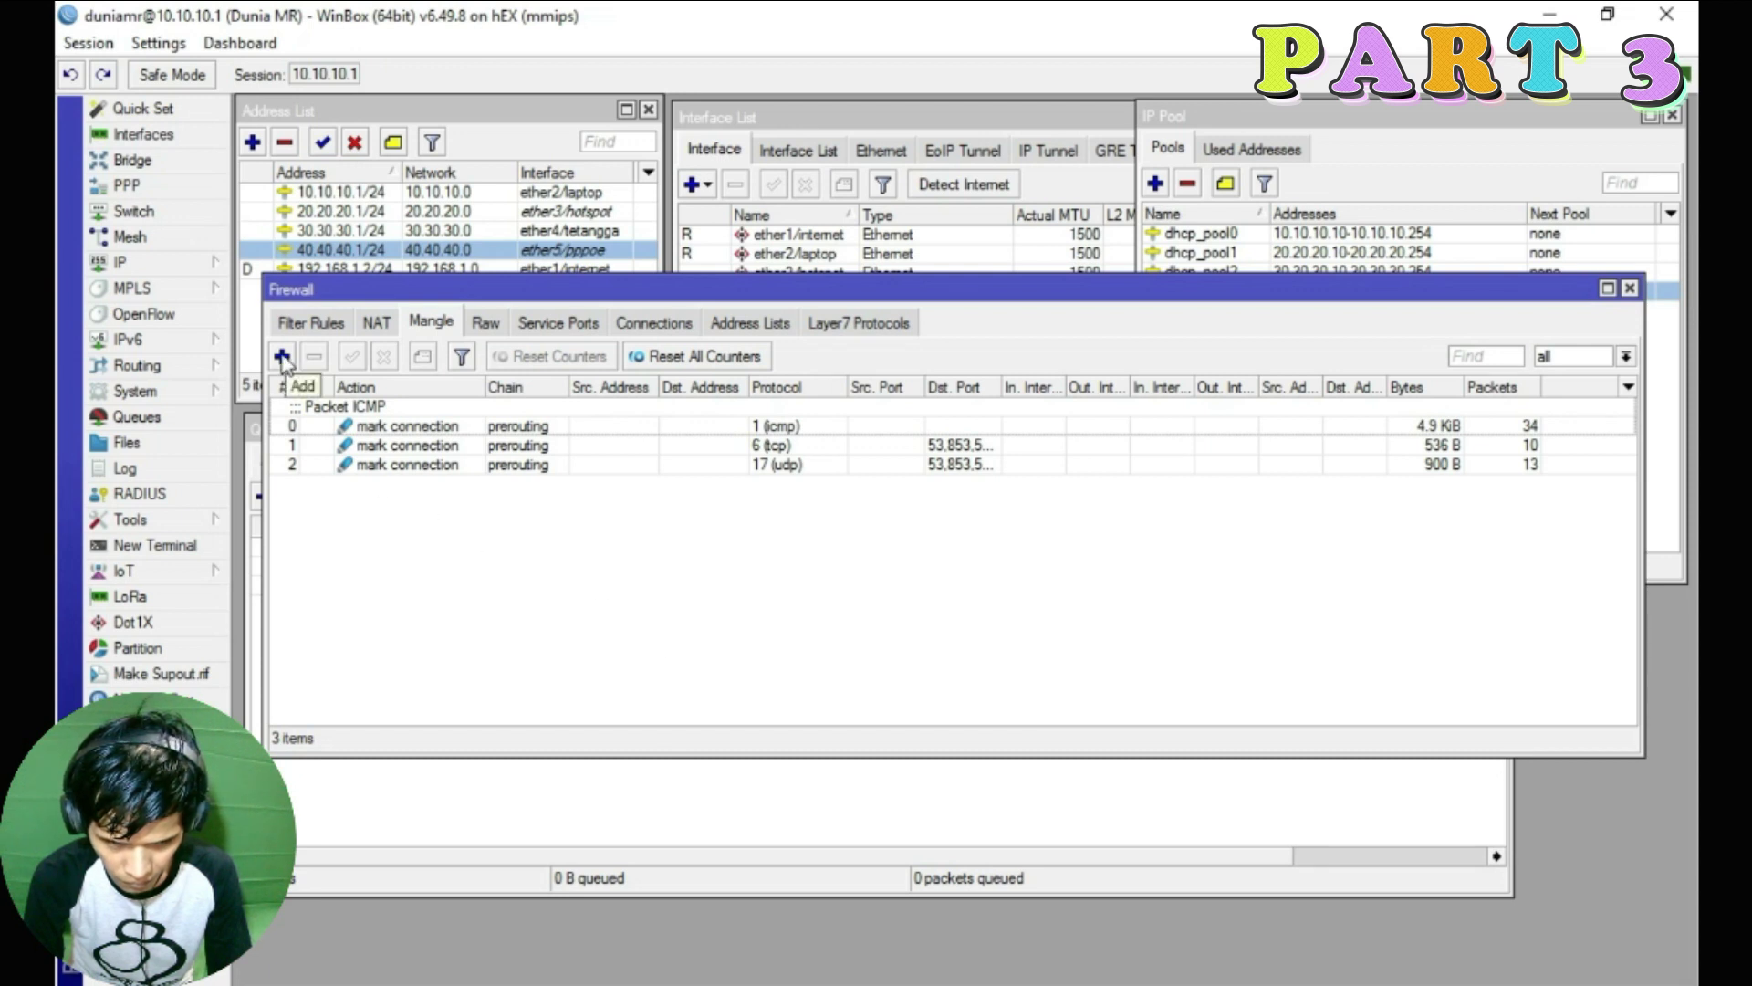
Start a new forward-chain mangle rule matching connection mark CM-ICMP
click(283, 356)
click(743, 248)
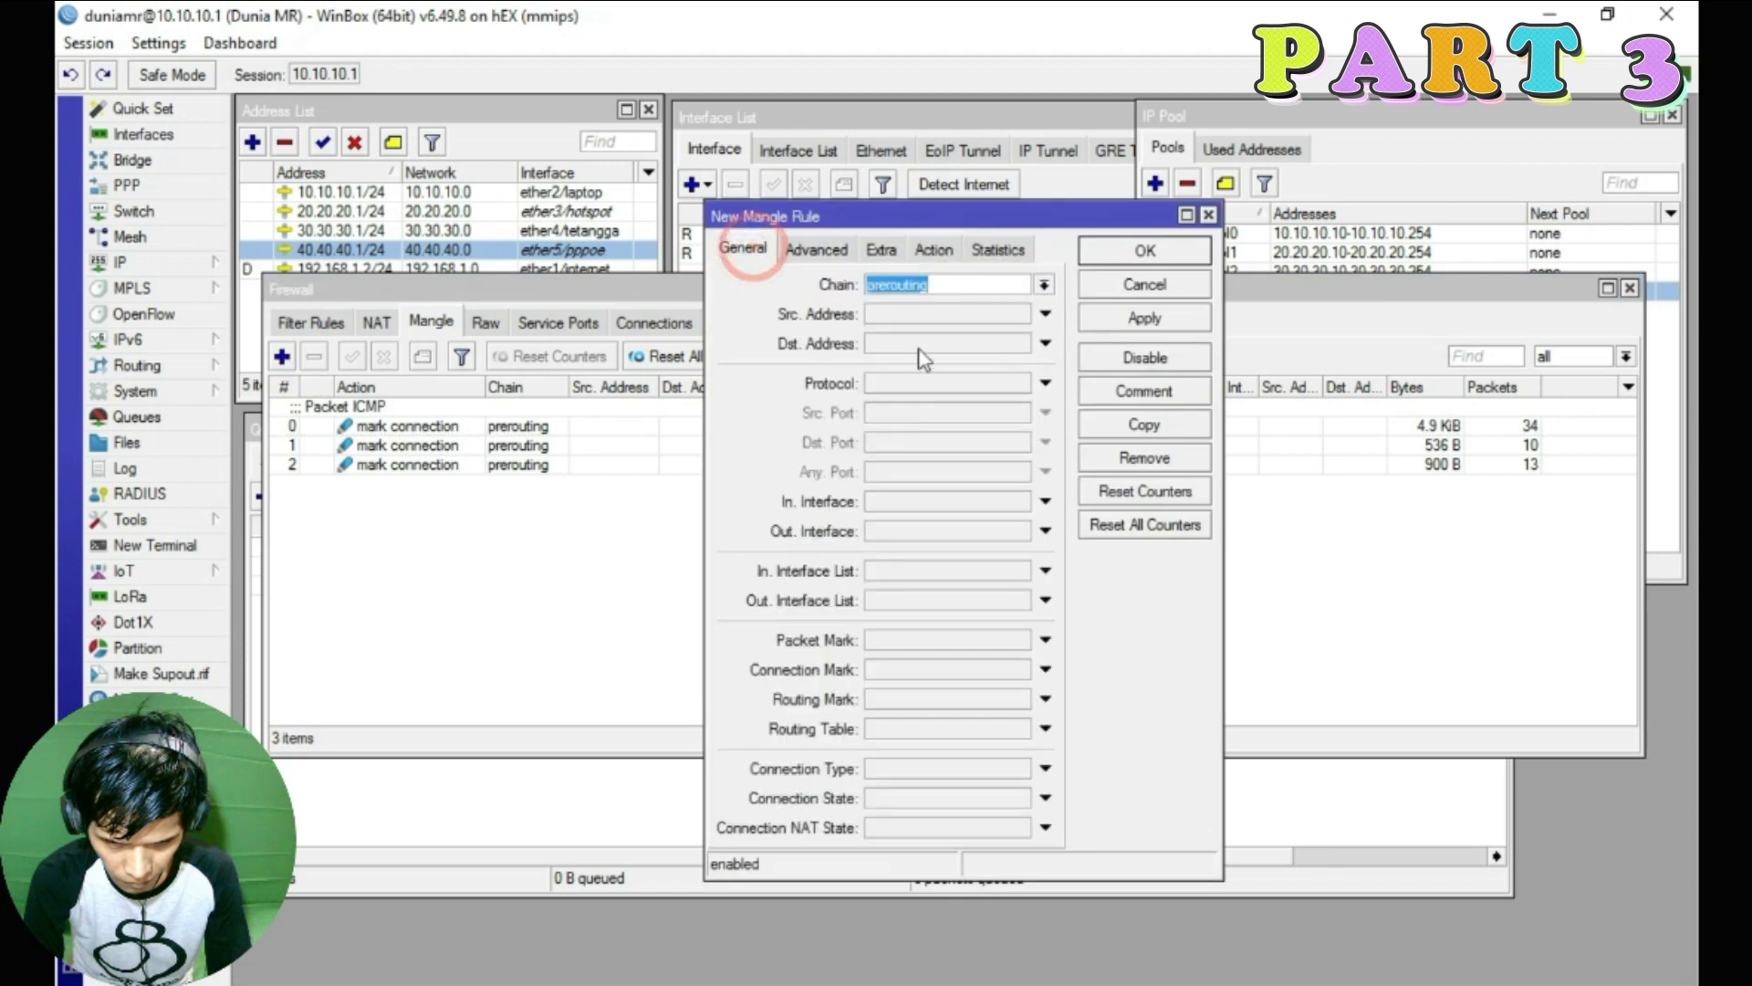
click(1043, 285)
click(913, 303)
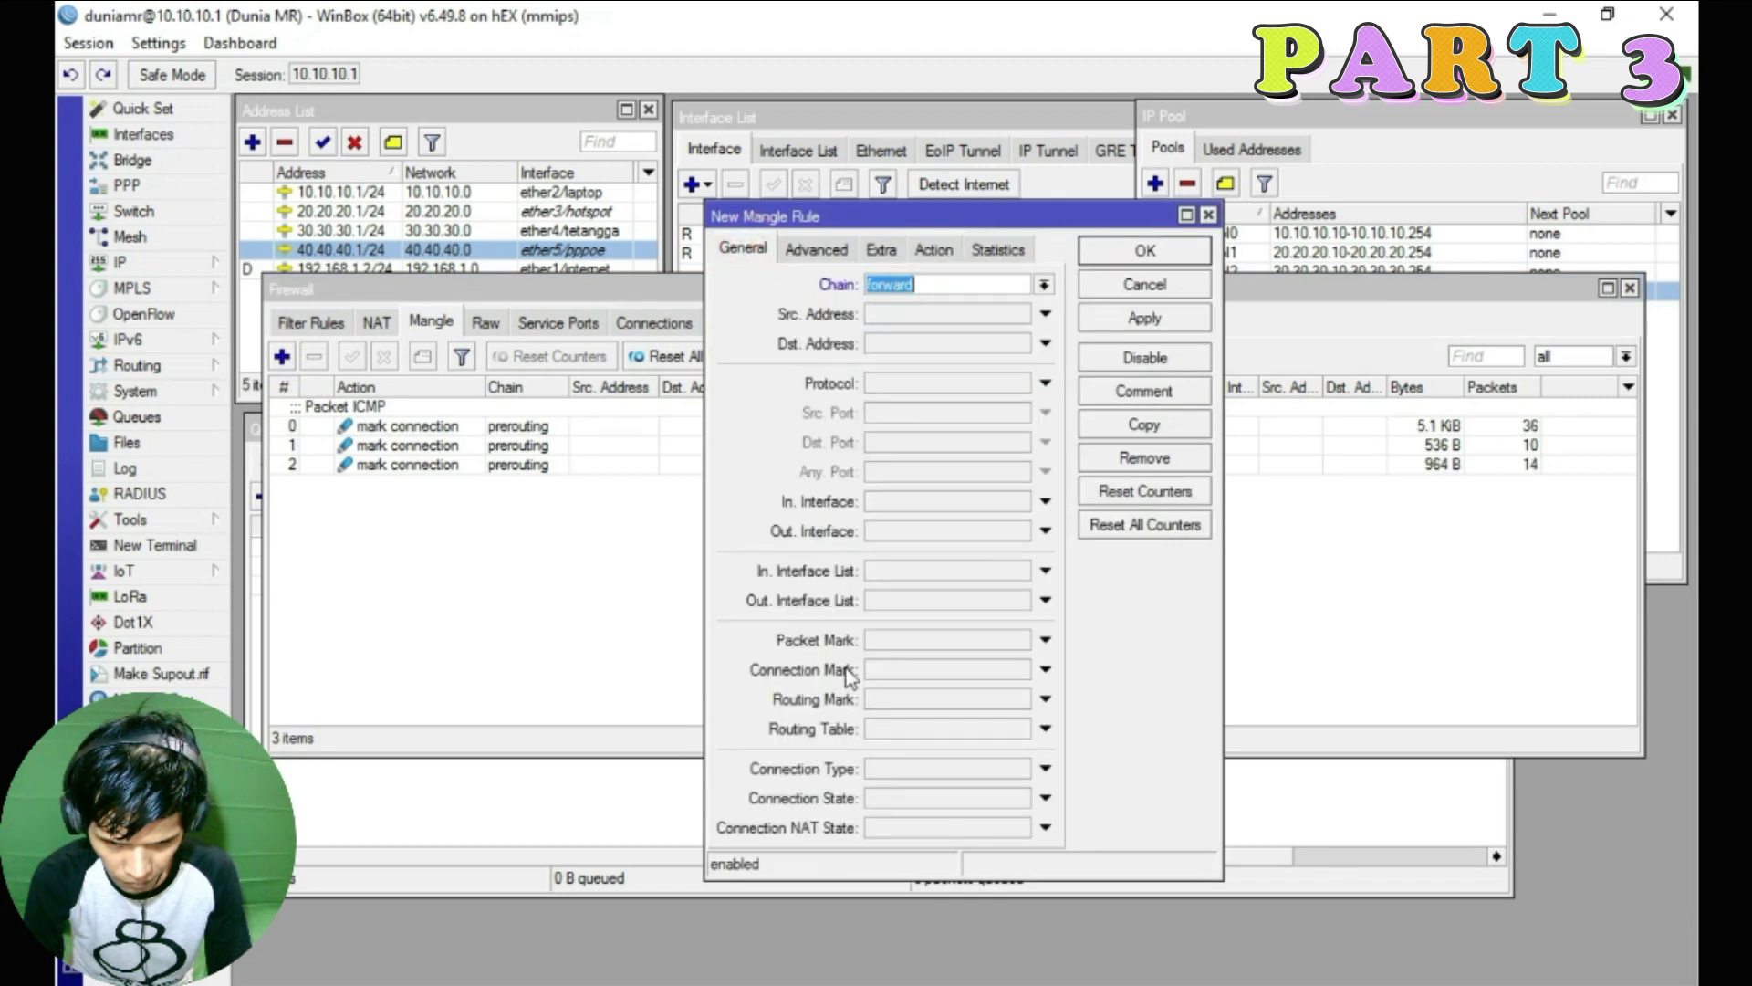
click(1044, 671)
click(1021, 669)
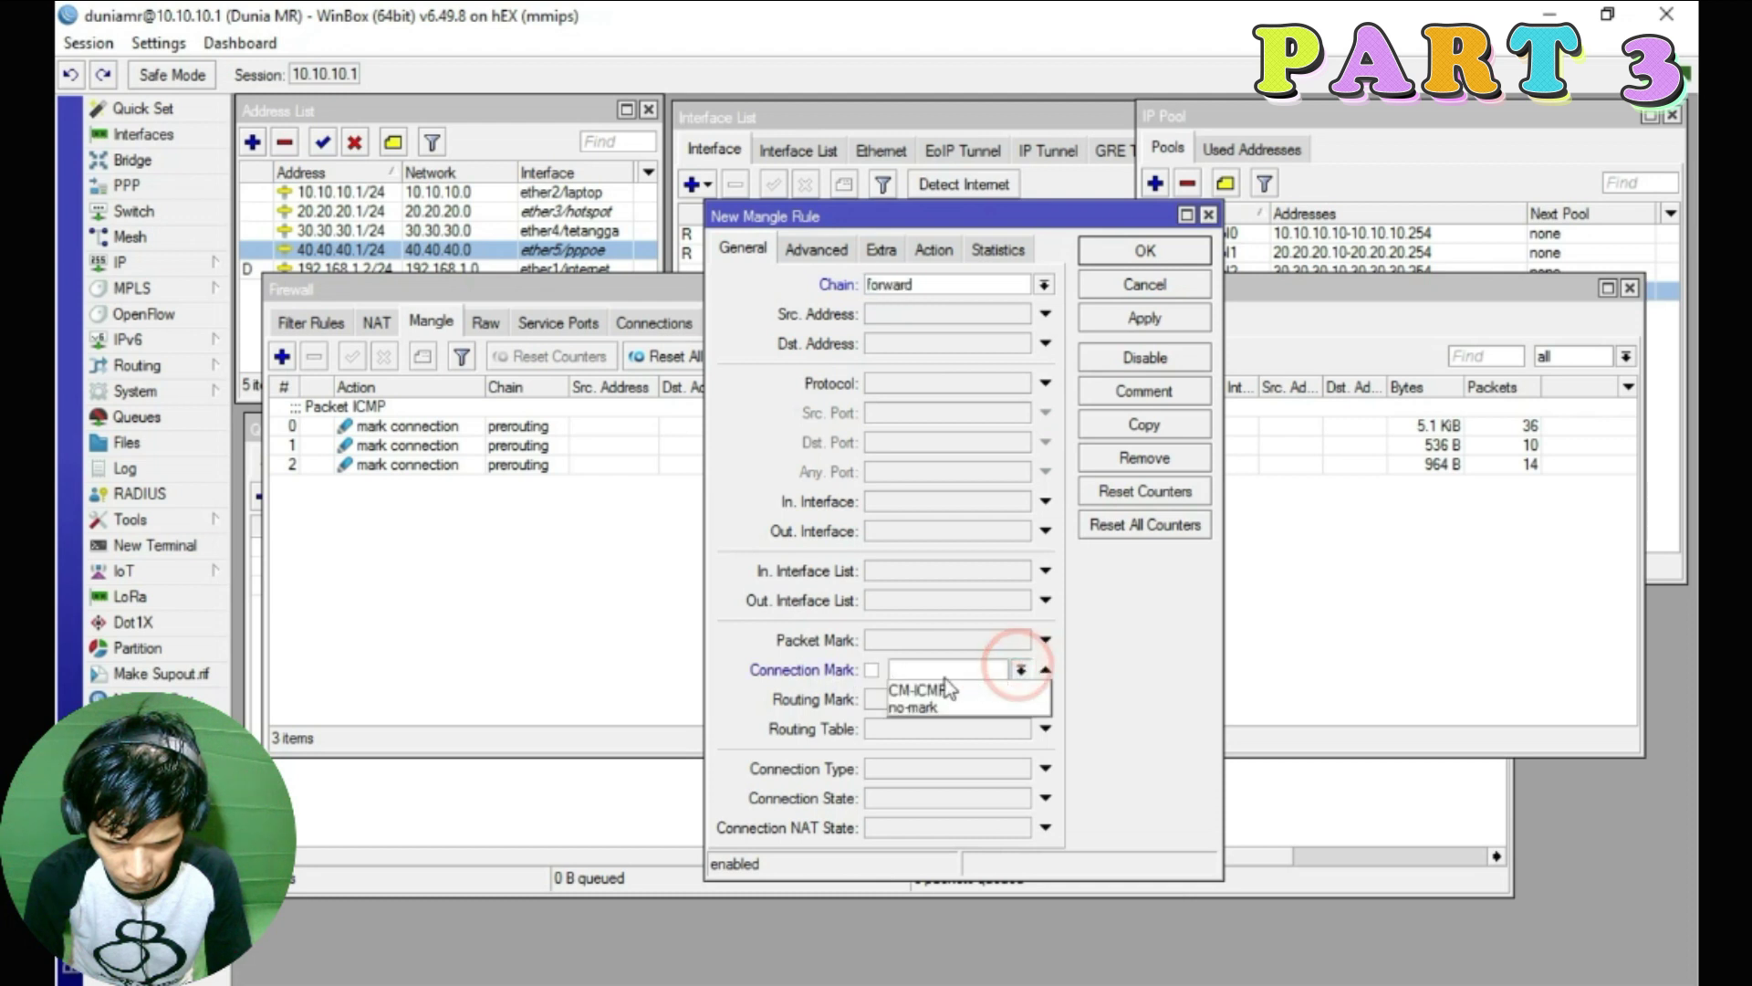
click(913, 691)
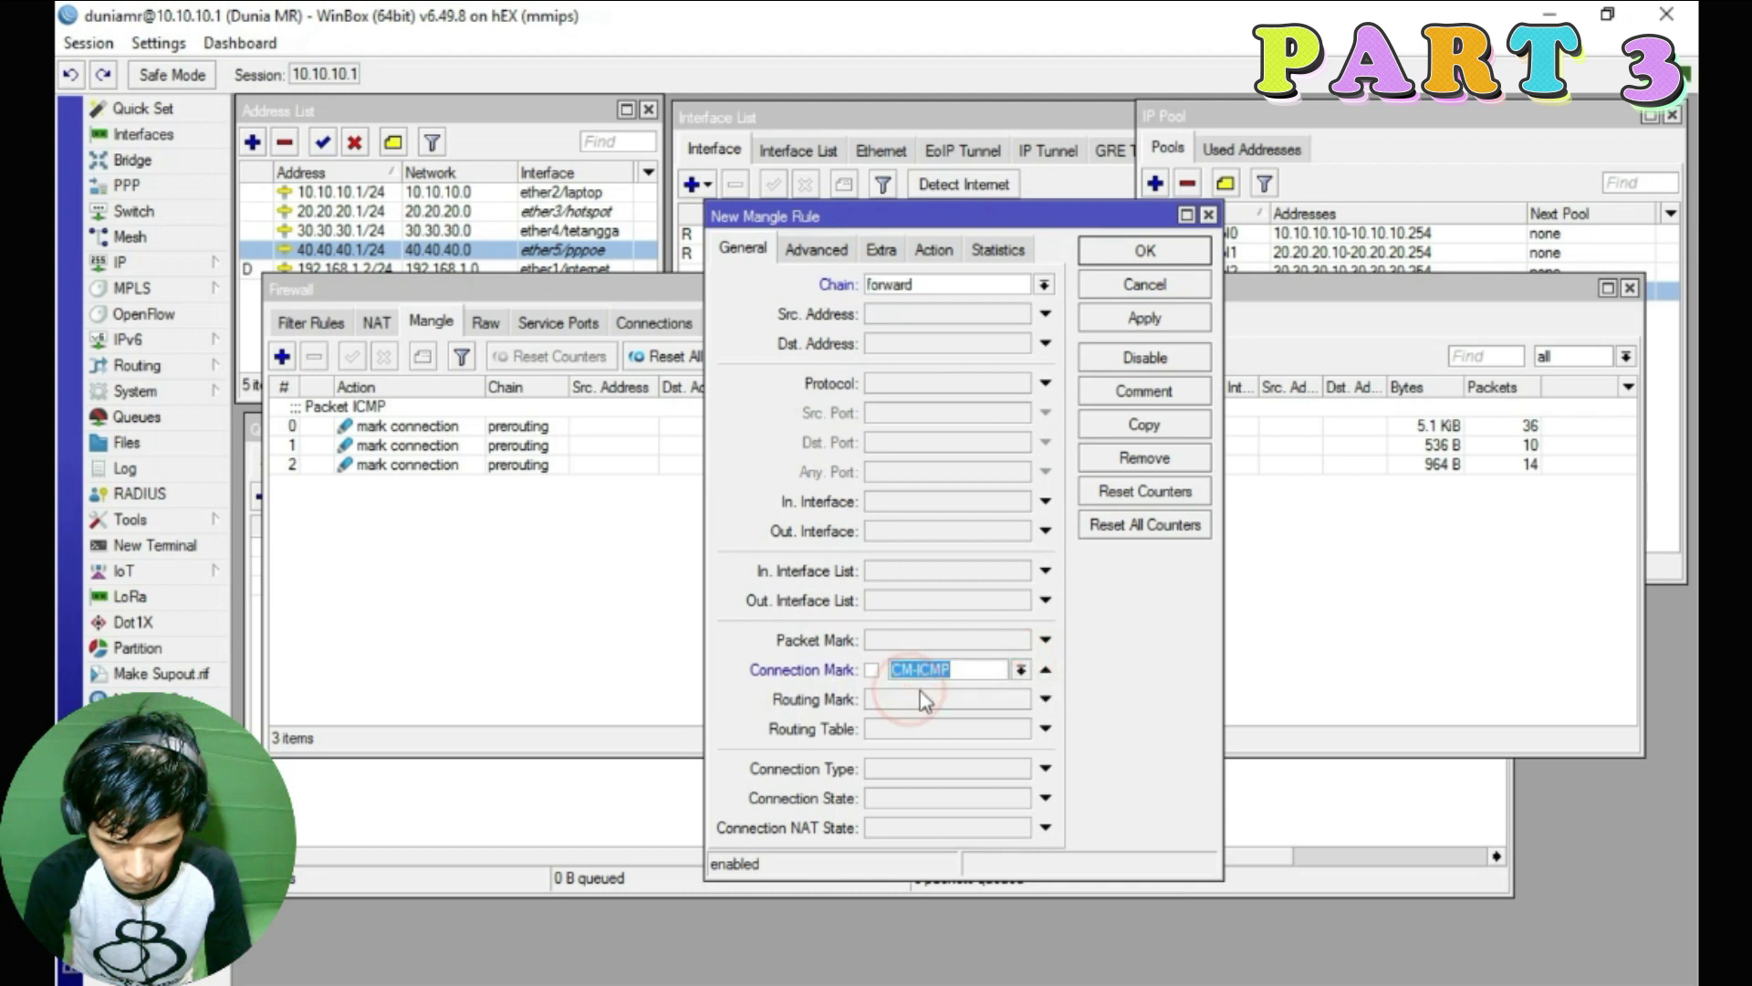
Set the action to mark packet with new packet mark PM-Ping-ICMP
click(935, 250)
click(1043, 286)
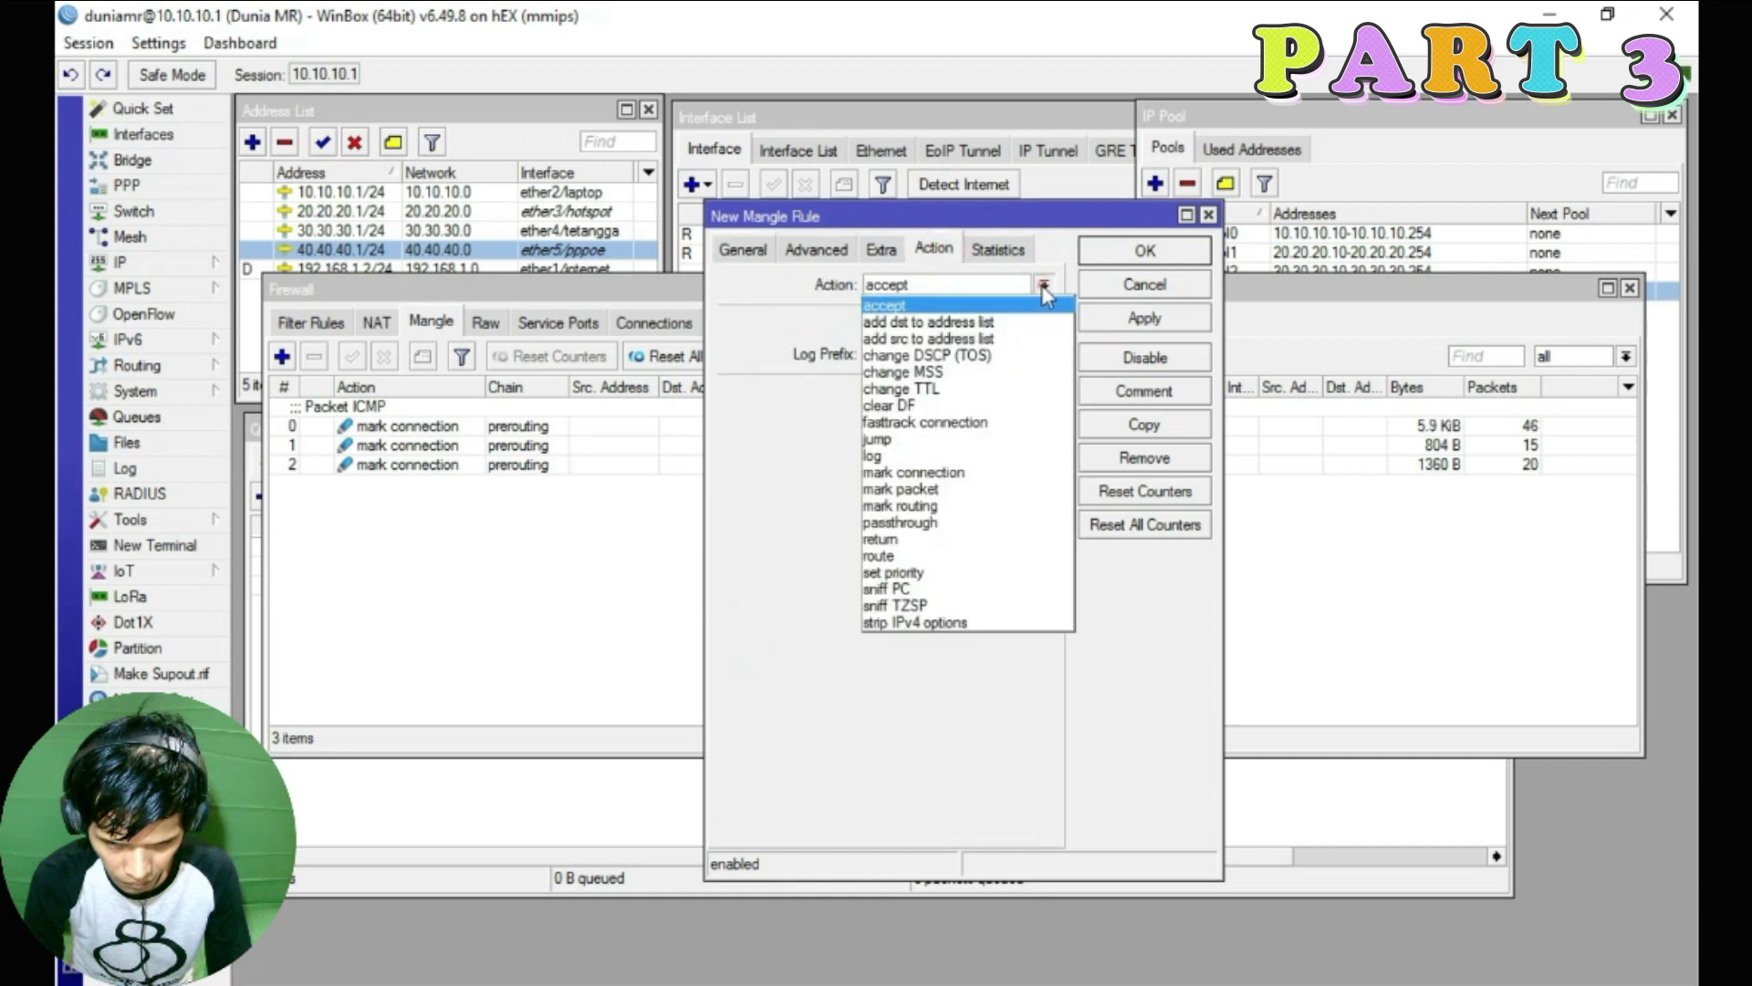
click(916, 491)
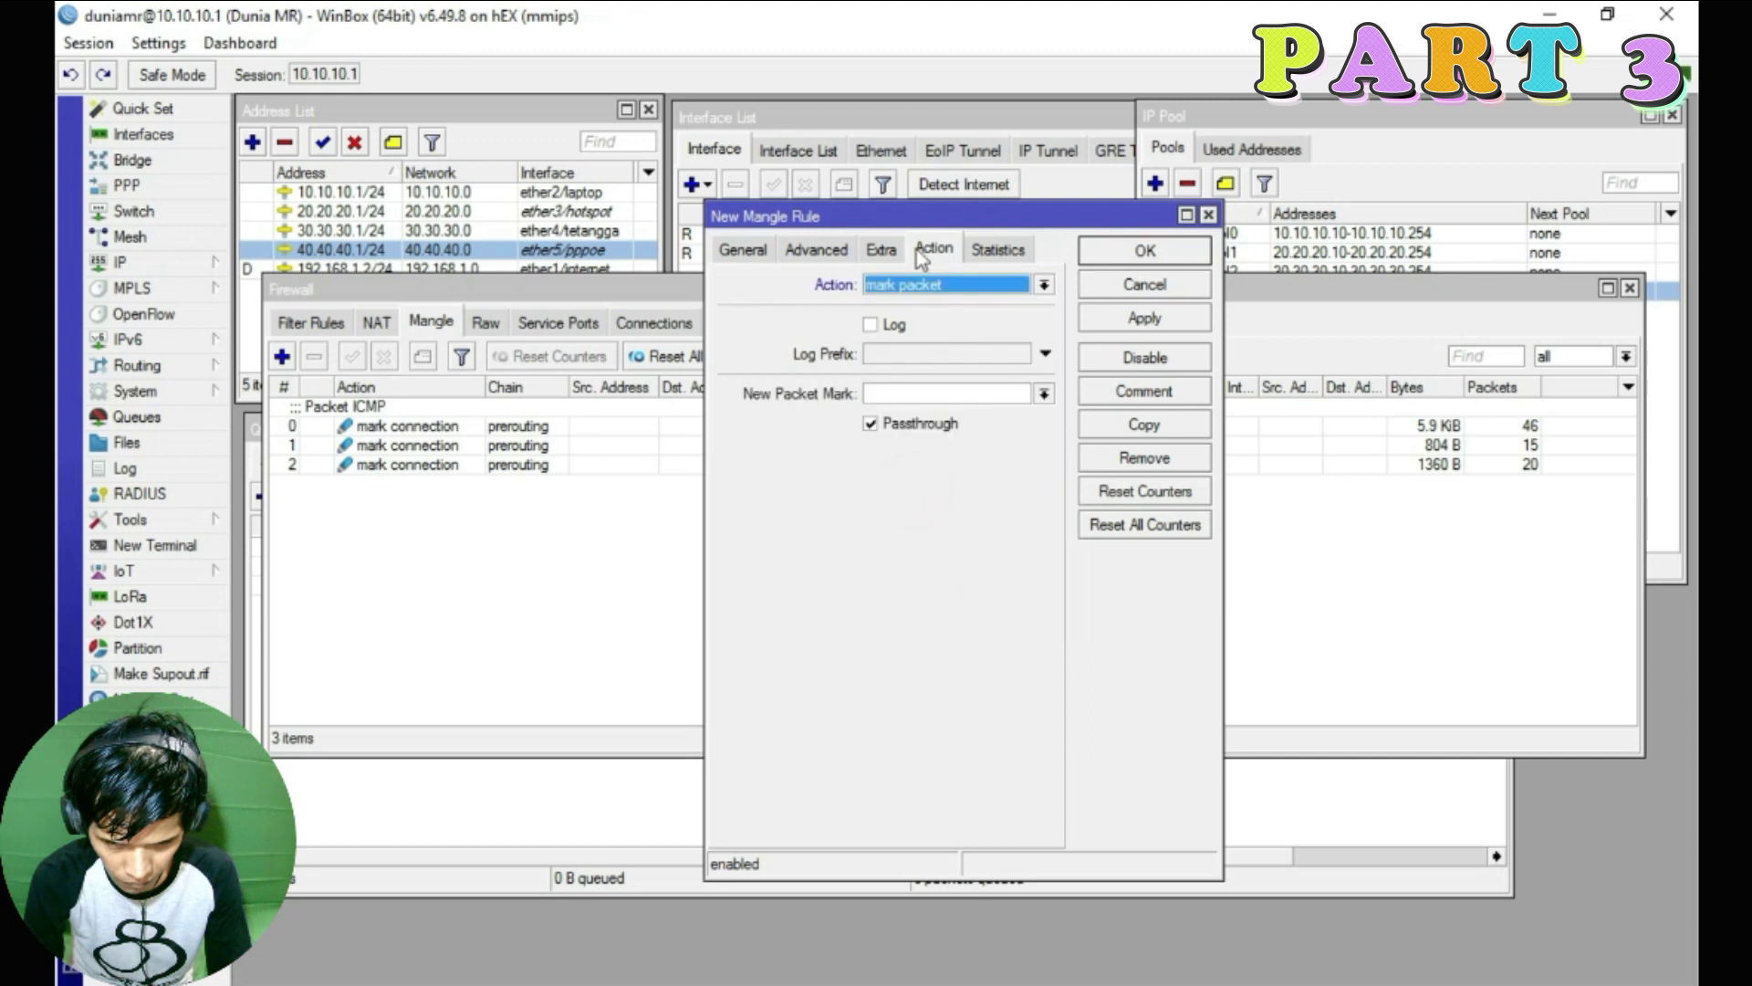
click(1043, 393)
click(924, 388)
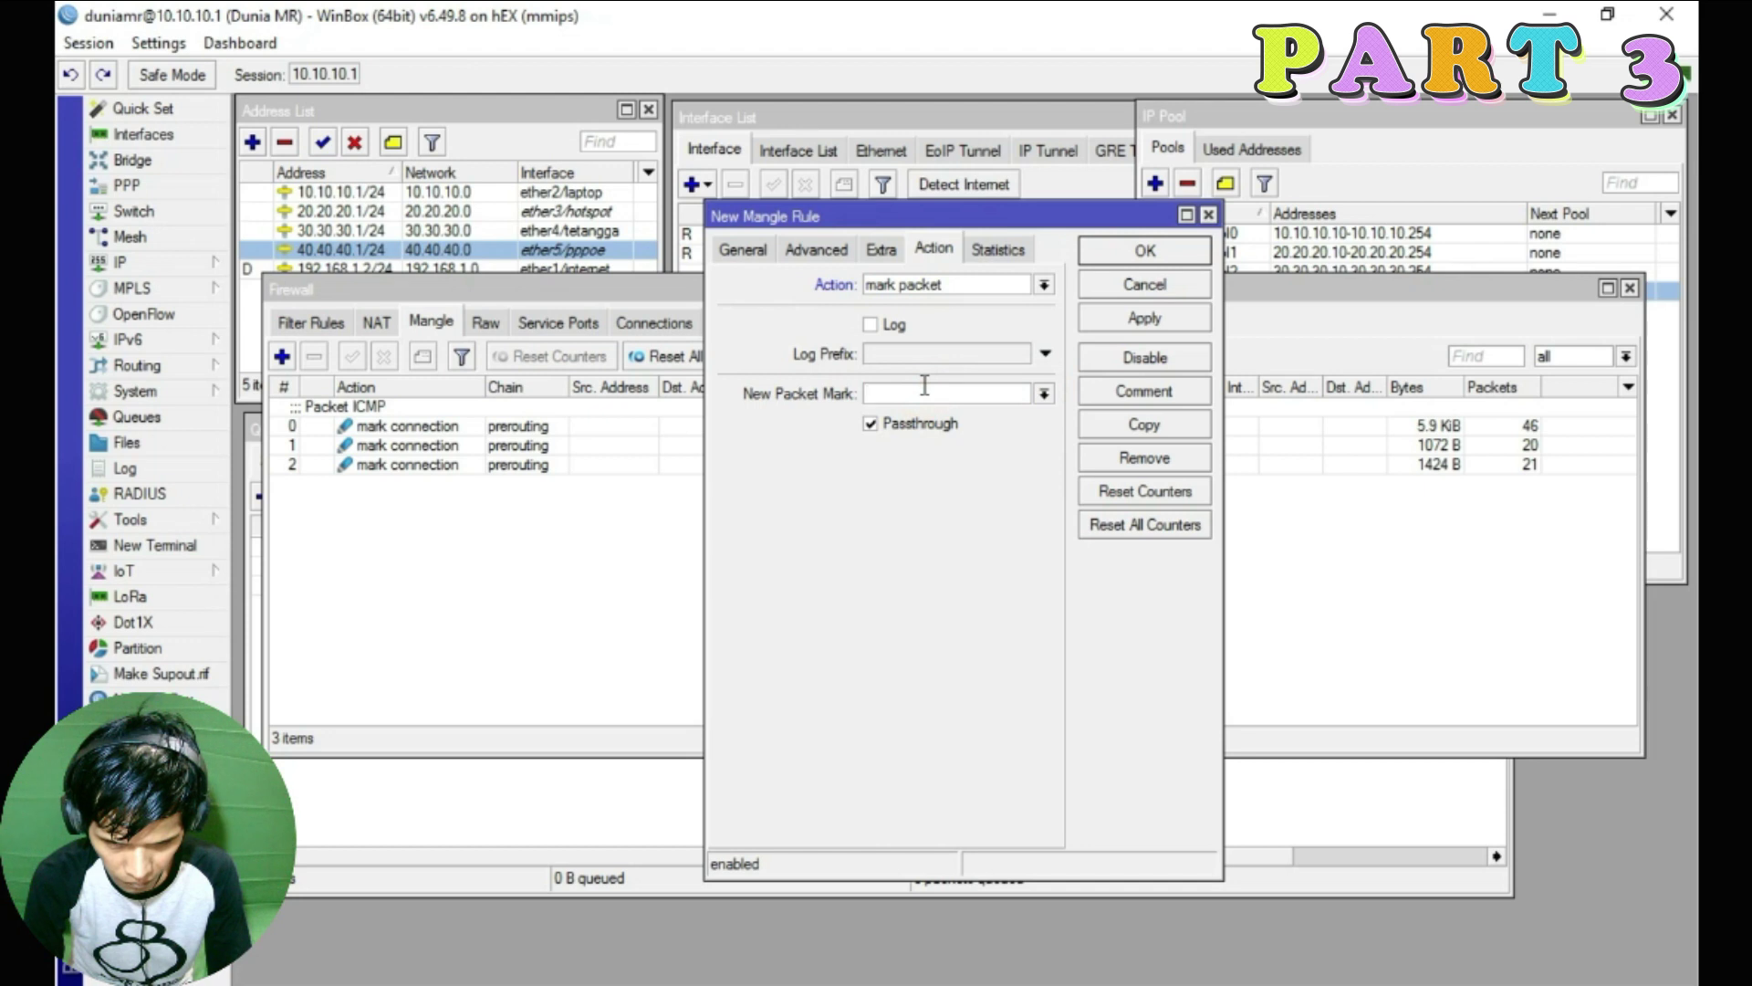
text(Pcket)
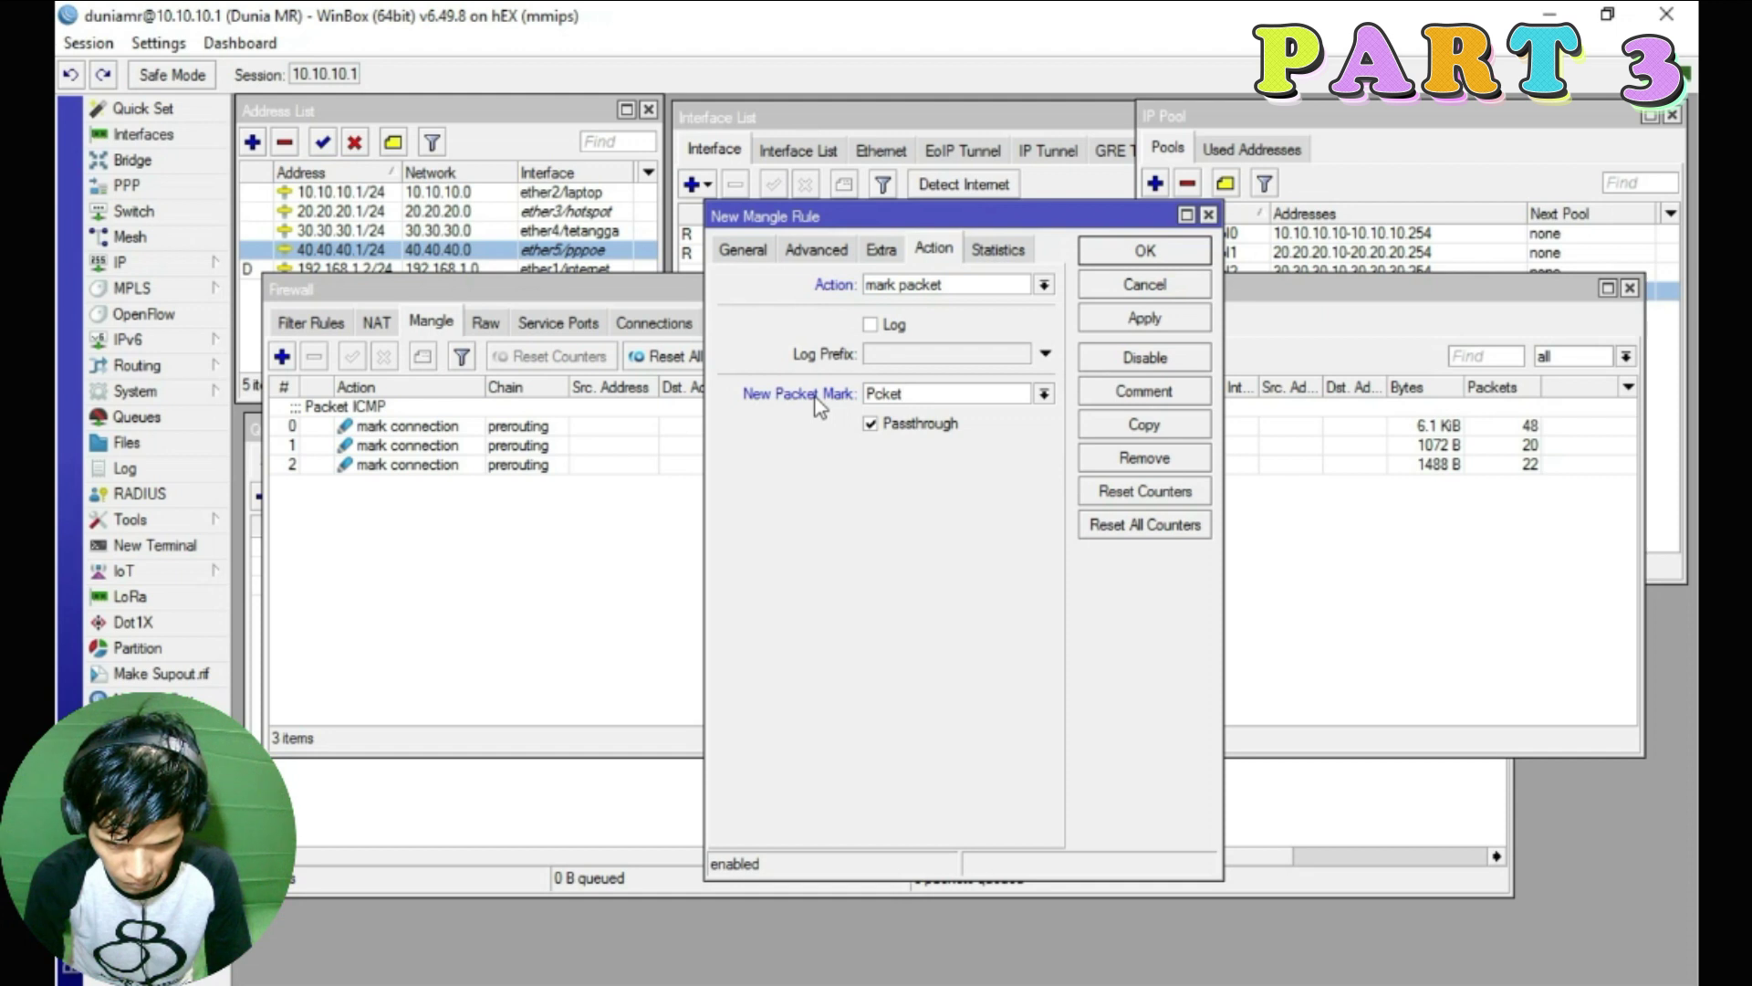
key(BackSpace)
key(BackSpace)
key(BackSpace)
key(BackSpace)
text(M-Ping-IC)
Turn off passthrough and save the packet-marking rule
click(870, 424)
click(1144, 317)
click(1145, 251)
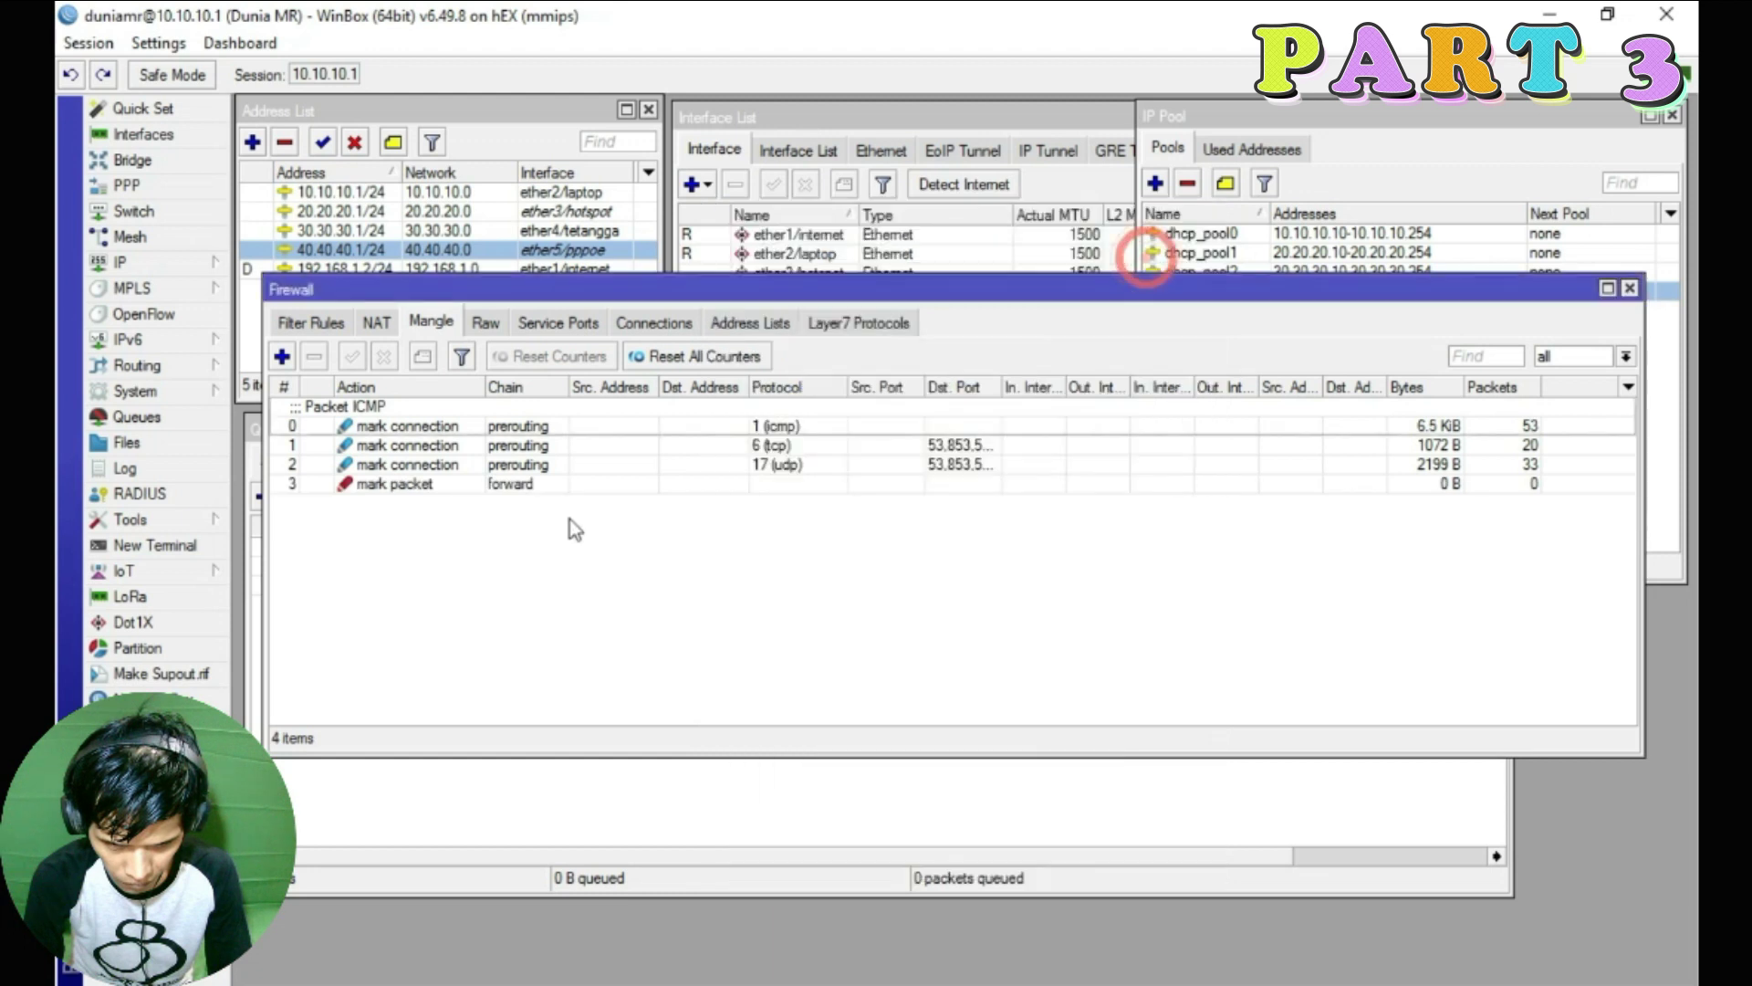
Change the first rule's comment from 'Packet ICMP' to 'Ping ICMP', then reposition the Firewall window
click(353, 406)
double_click(352, 412)
double_click(353, 406)
click(804, 520)
key(BackSpace)
key(BackSpace)
key(BackSpace)
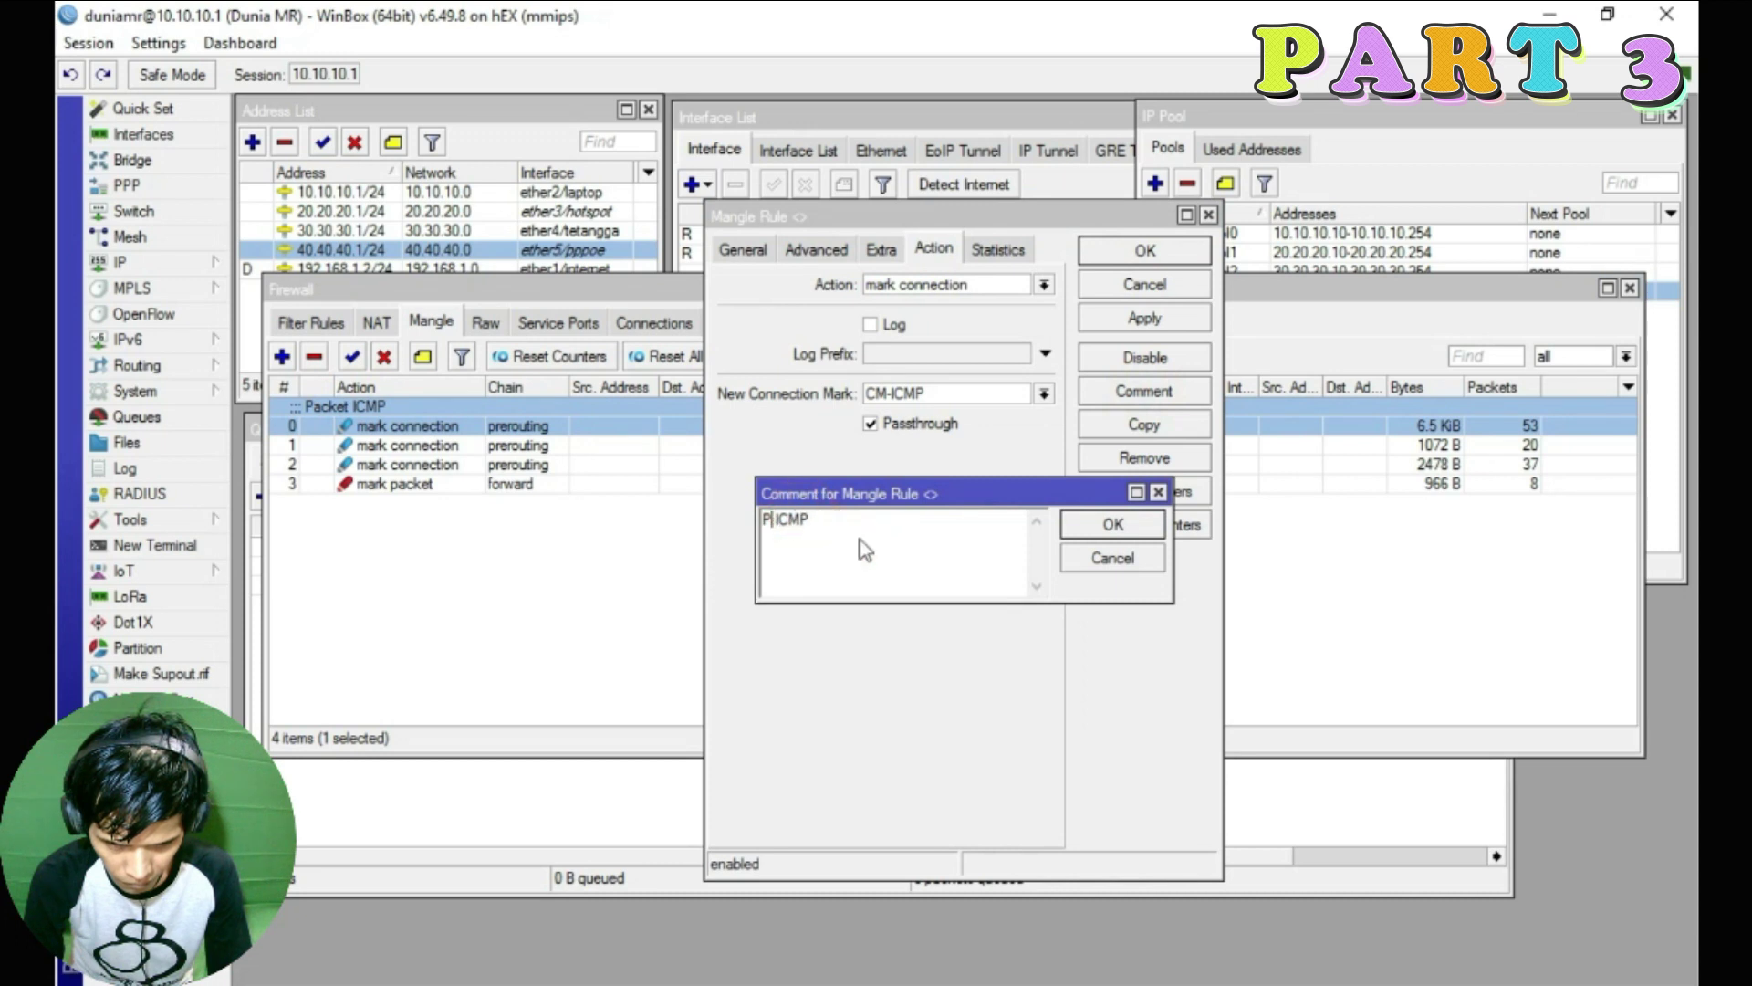
text(ing)
click(1113, 525)
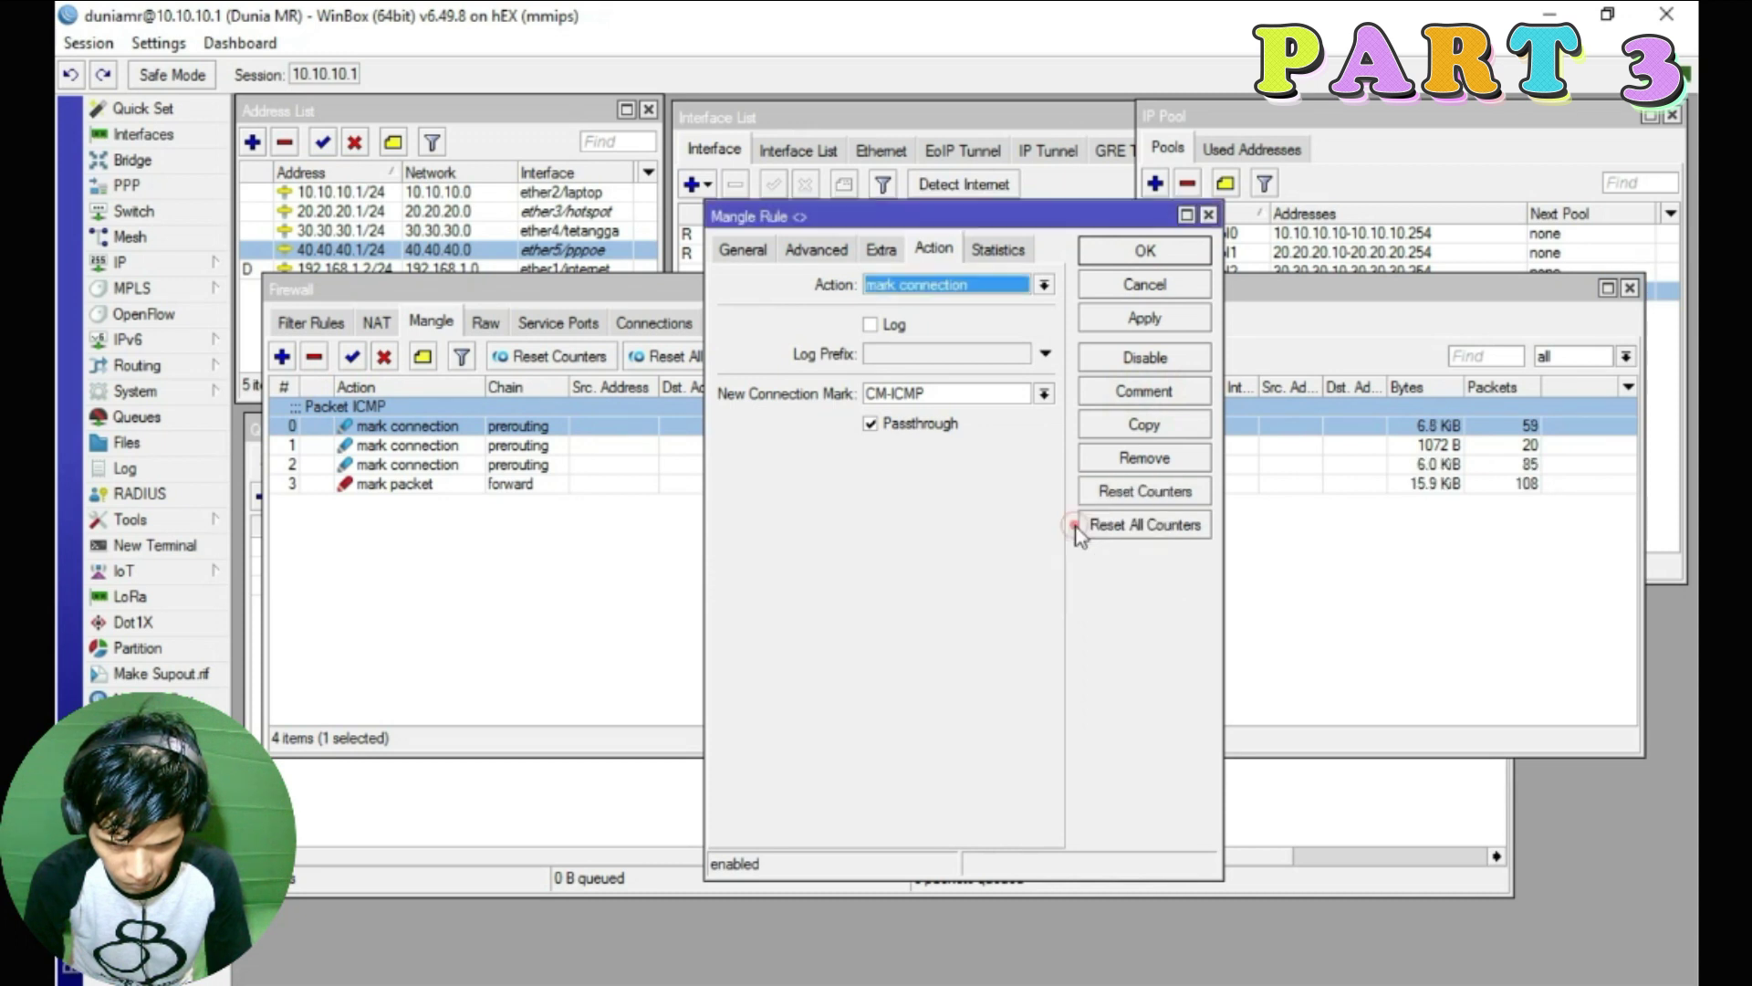
key(Return)
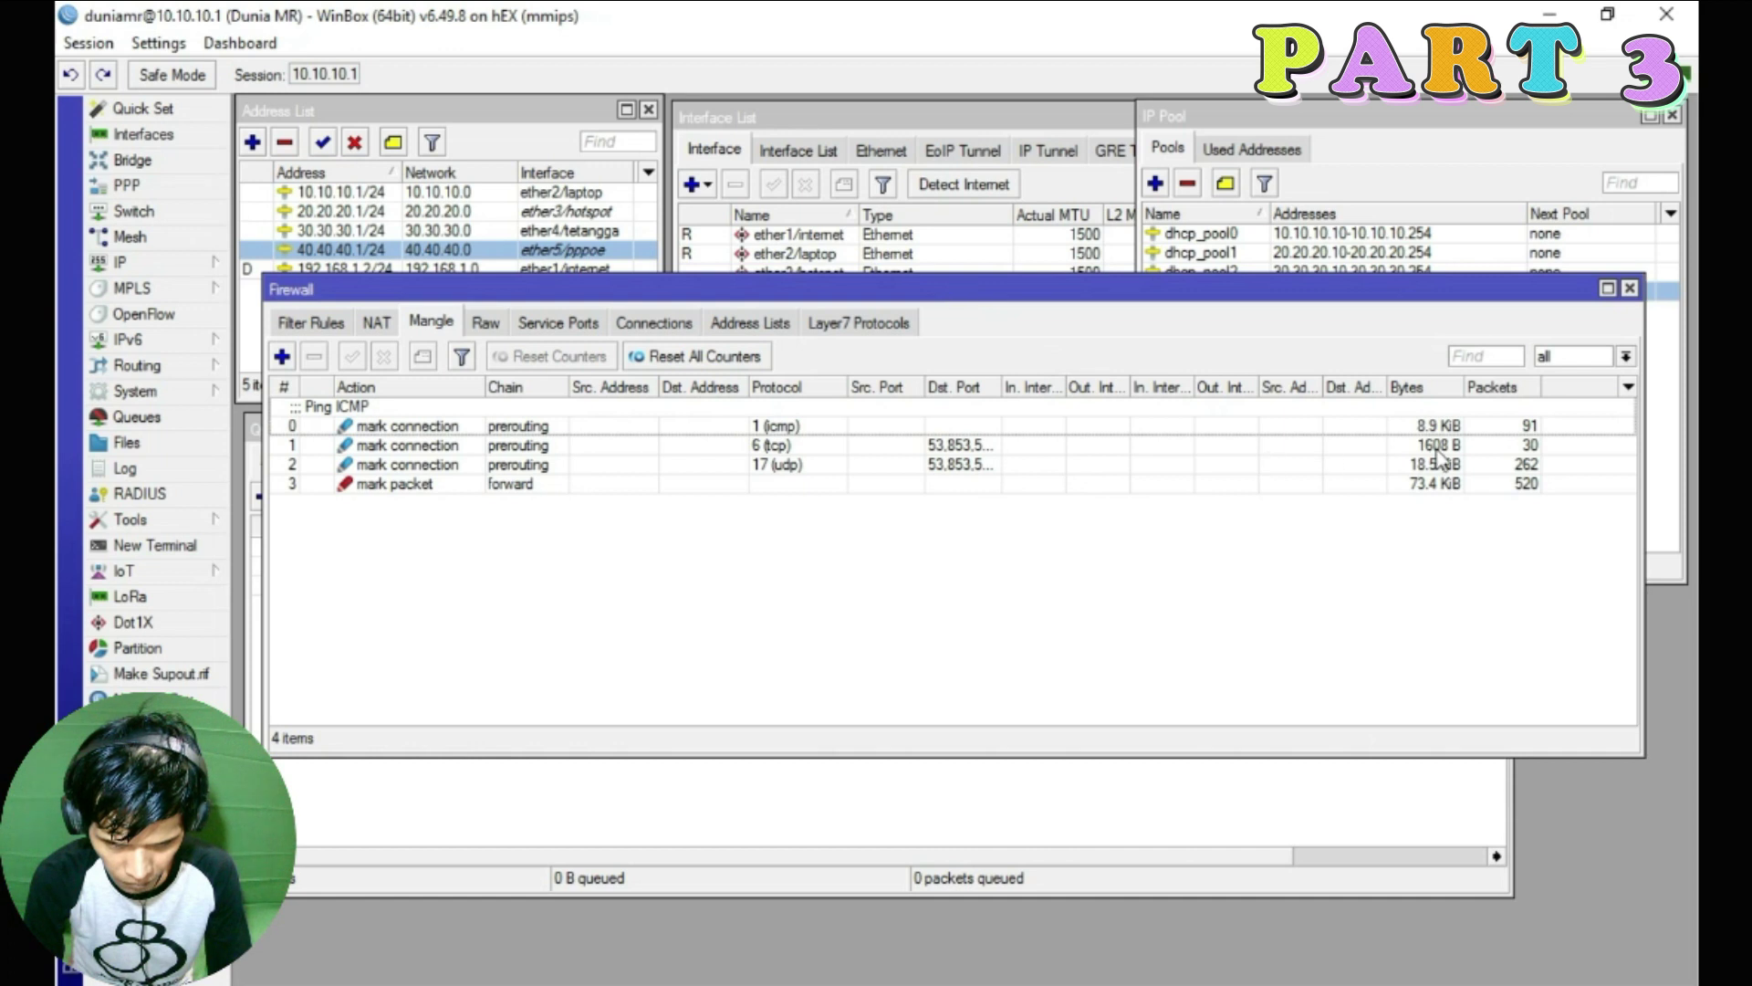
drag(849, 292, 849, 208)
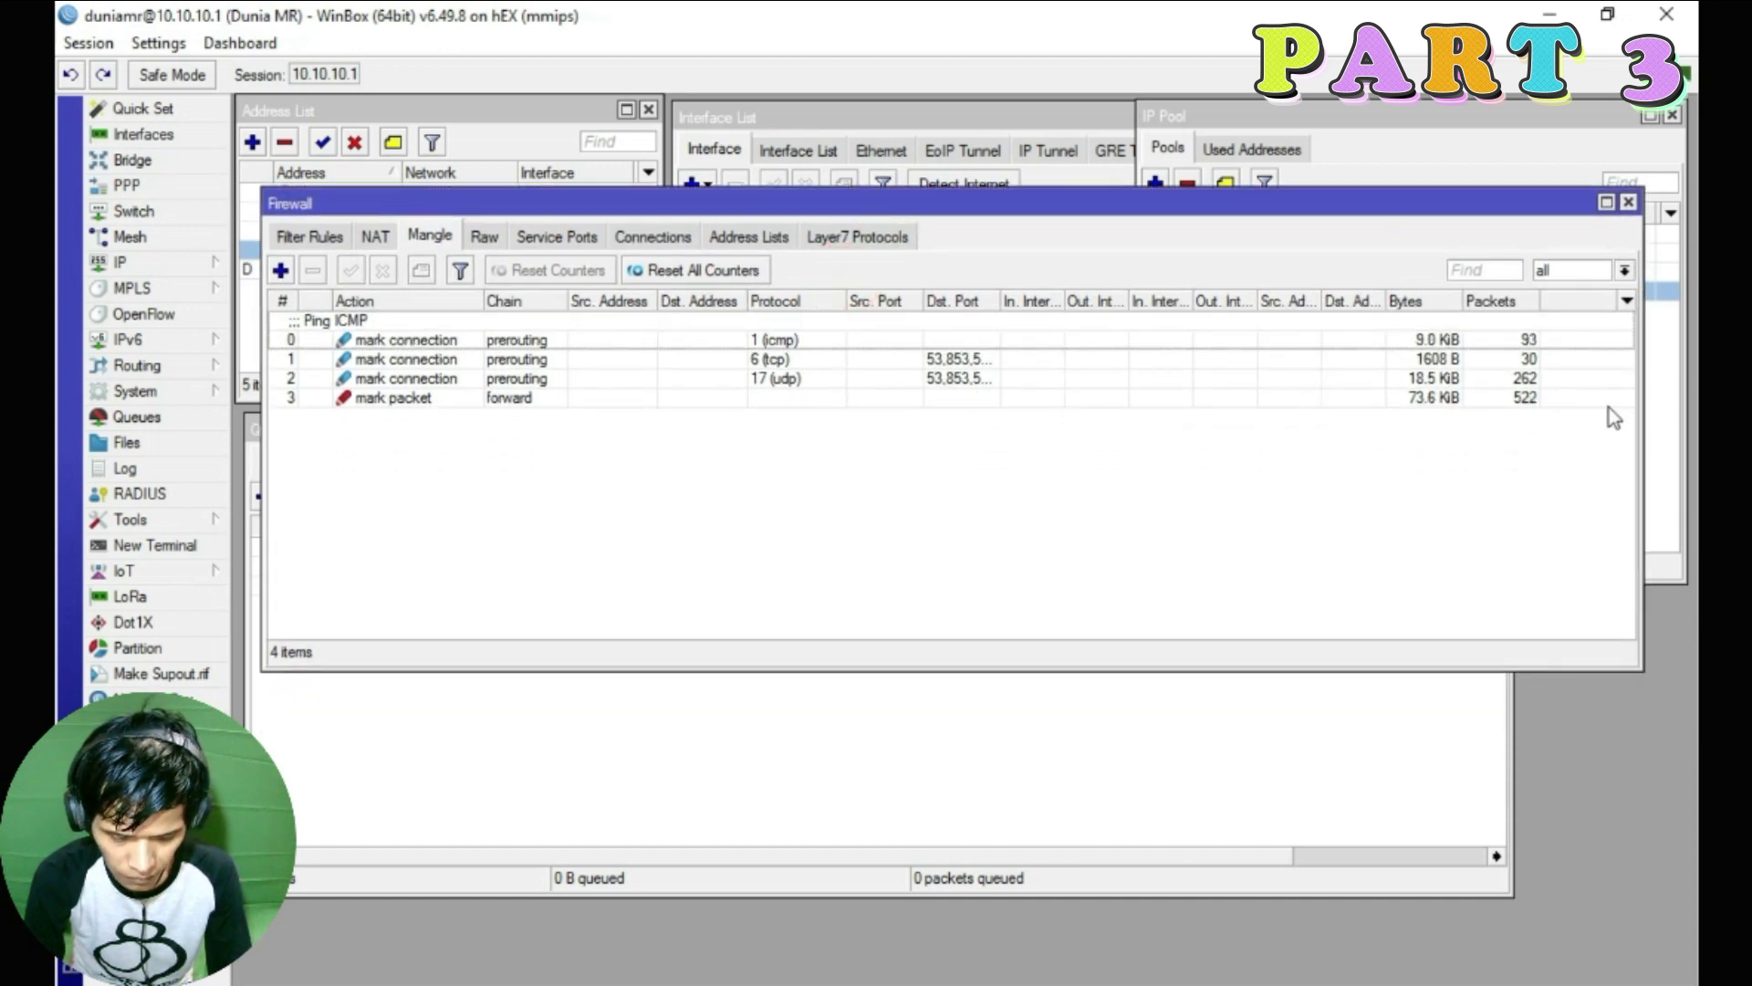
drag(1640, 445, 1601, 445)
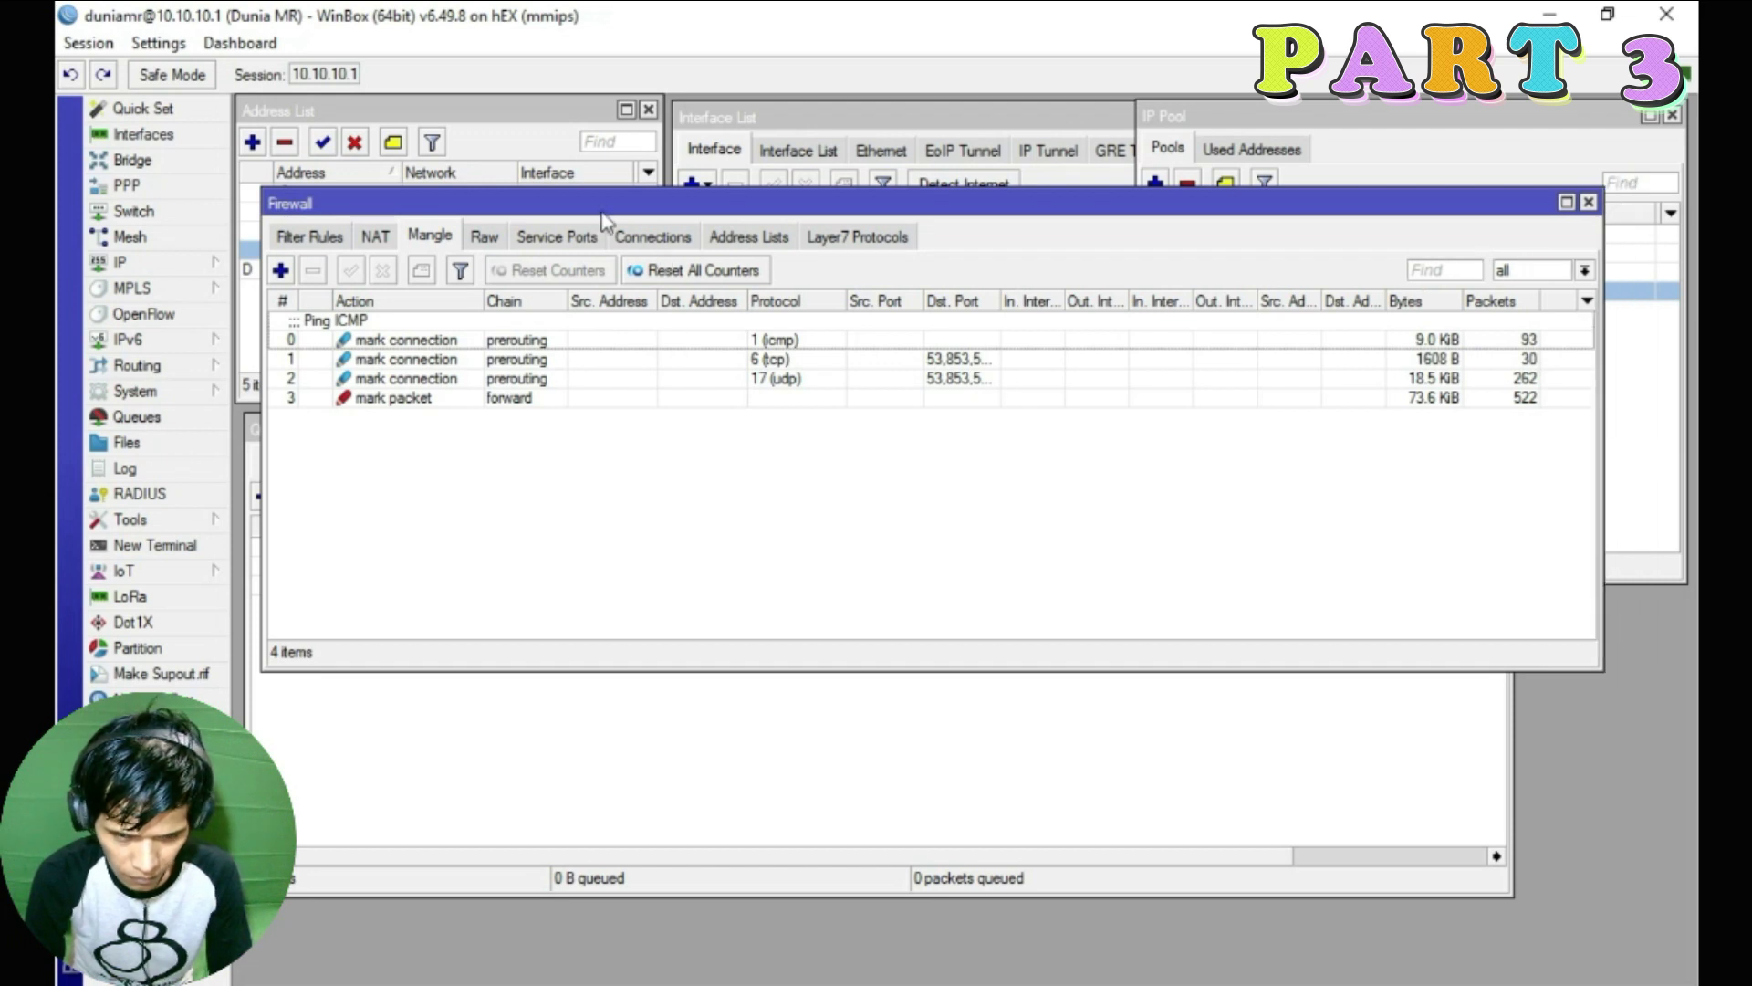
Close the IP Pool window and place a reopened Firewall window beside the queue list
click(1589, 203)
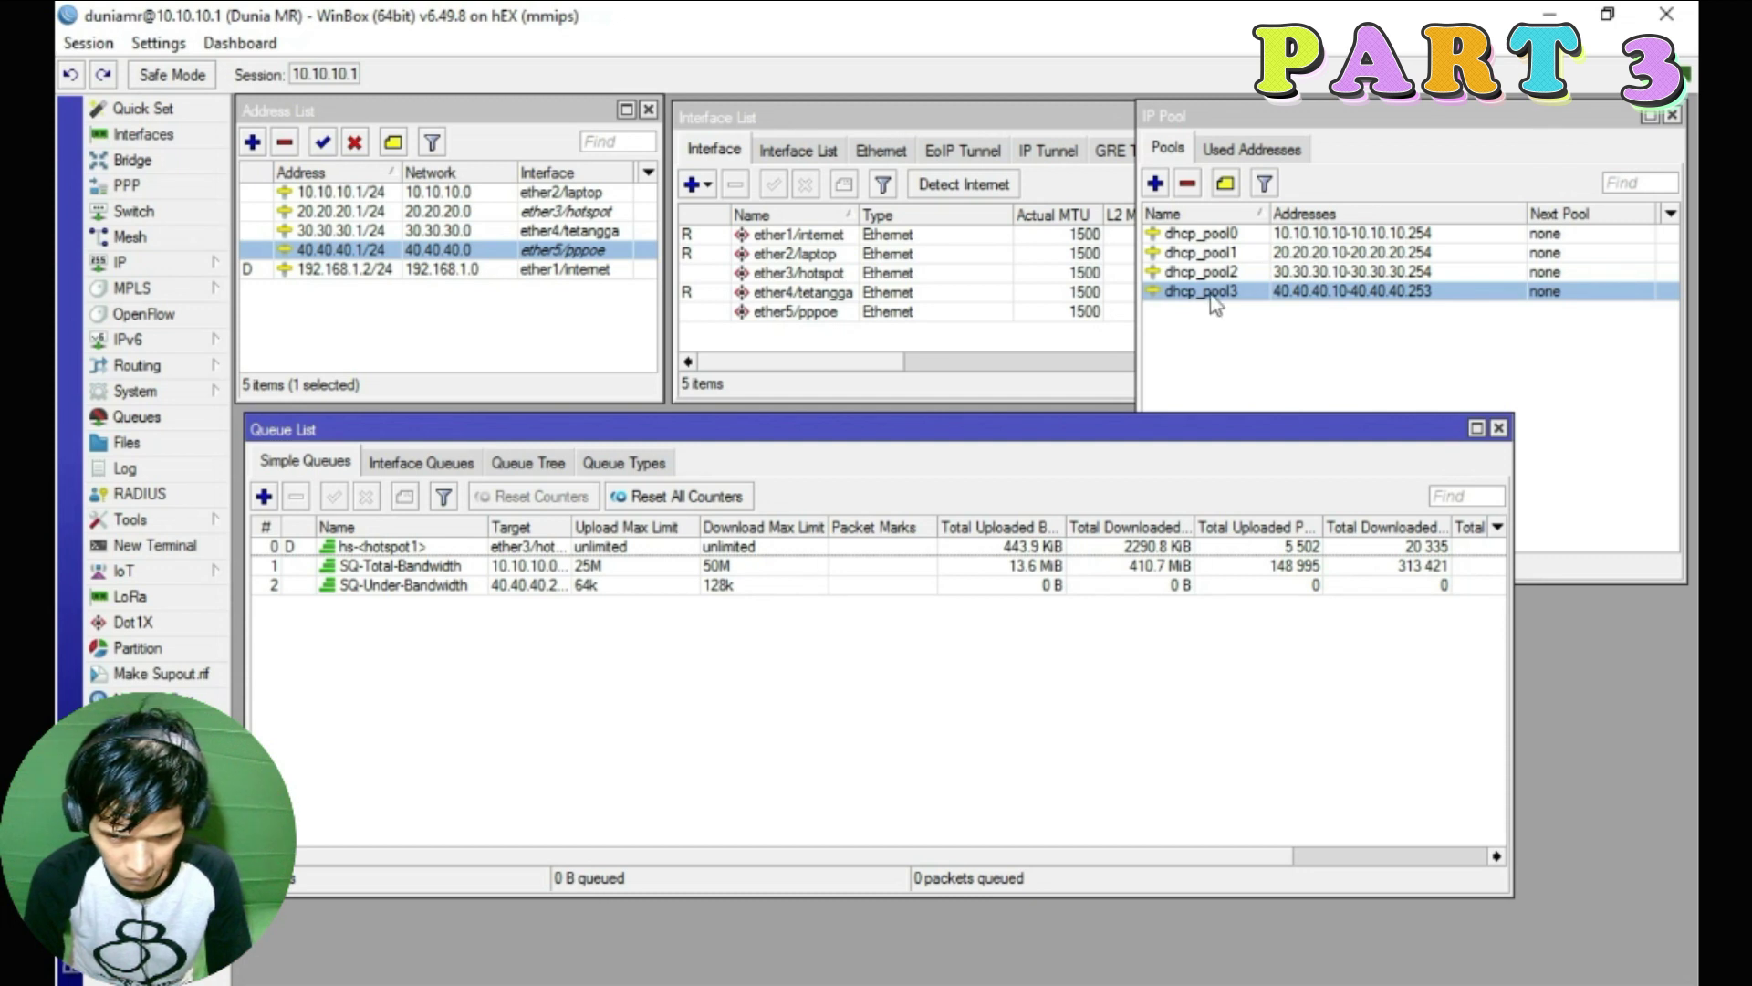
click(1671, 116)
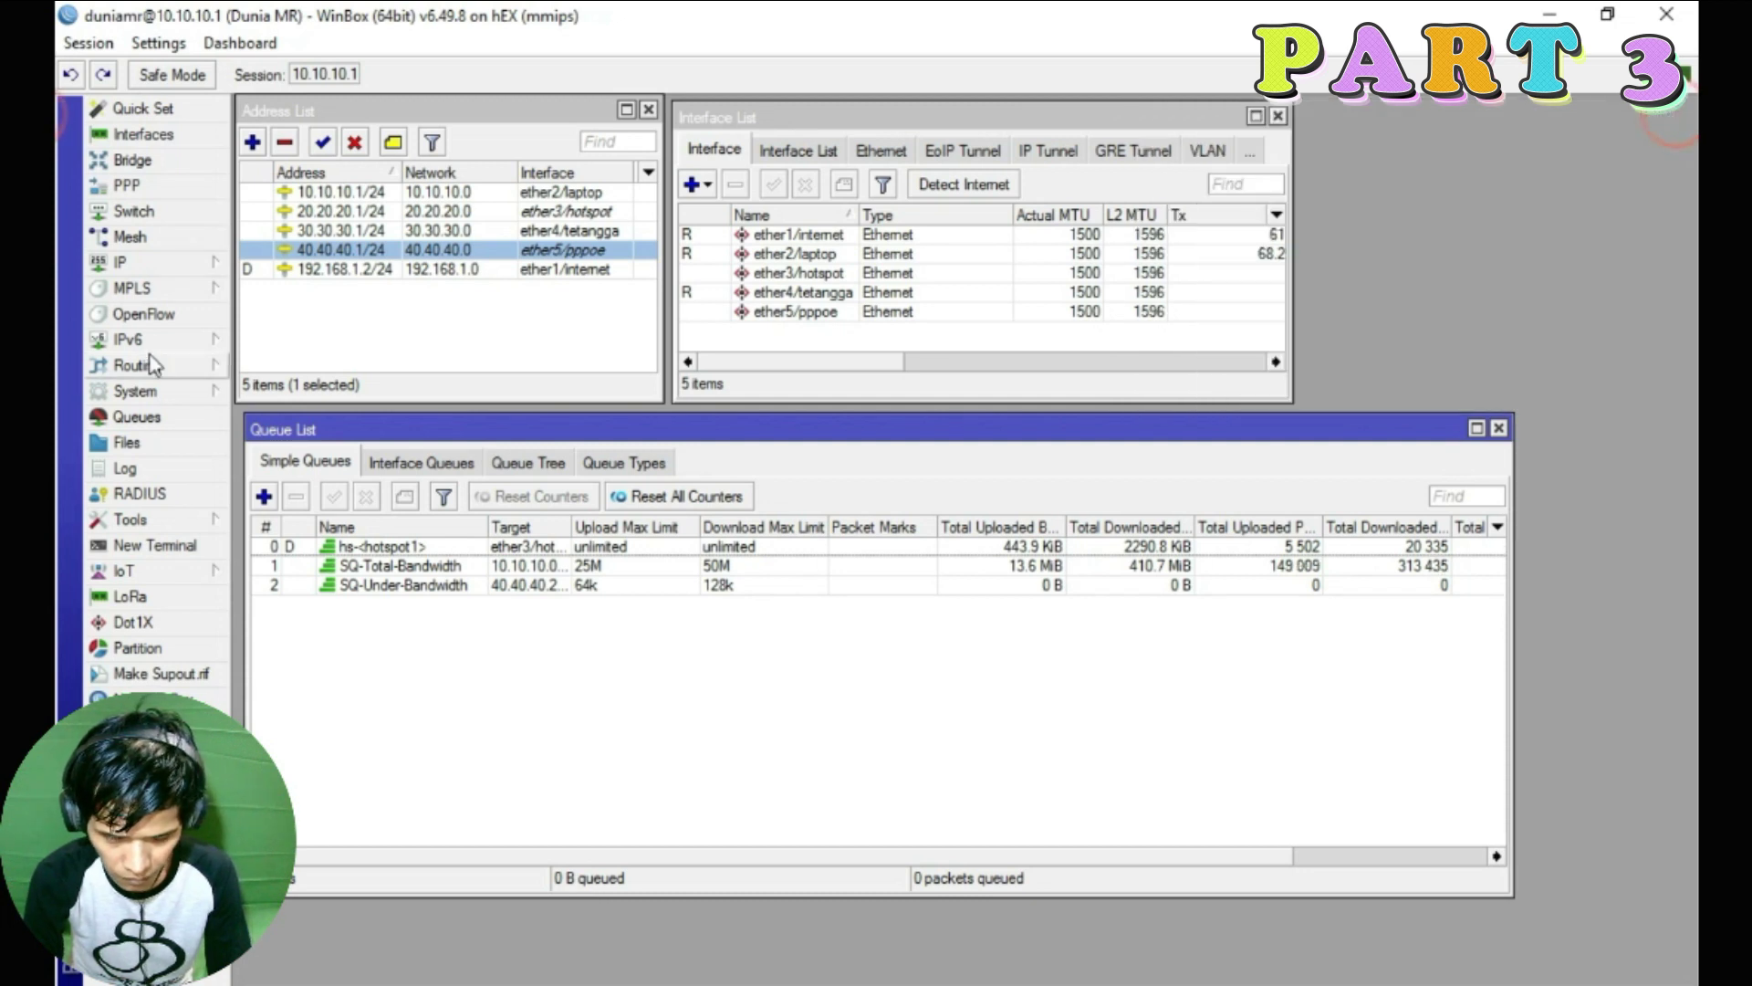
click(127, 262)
click(267, 470)
drag(511, 195, 1567, 126)
click(747, 429)
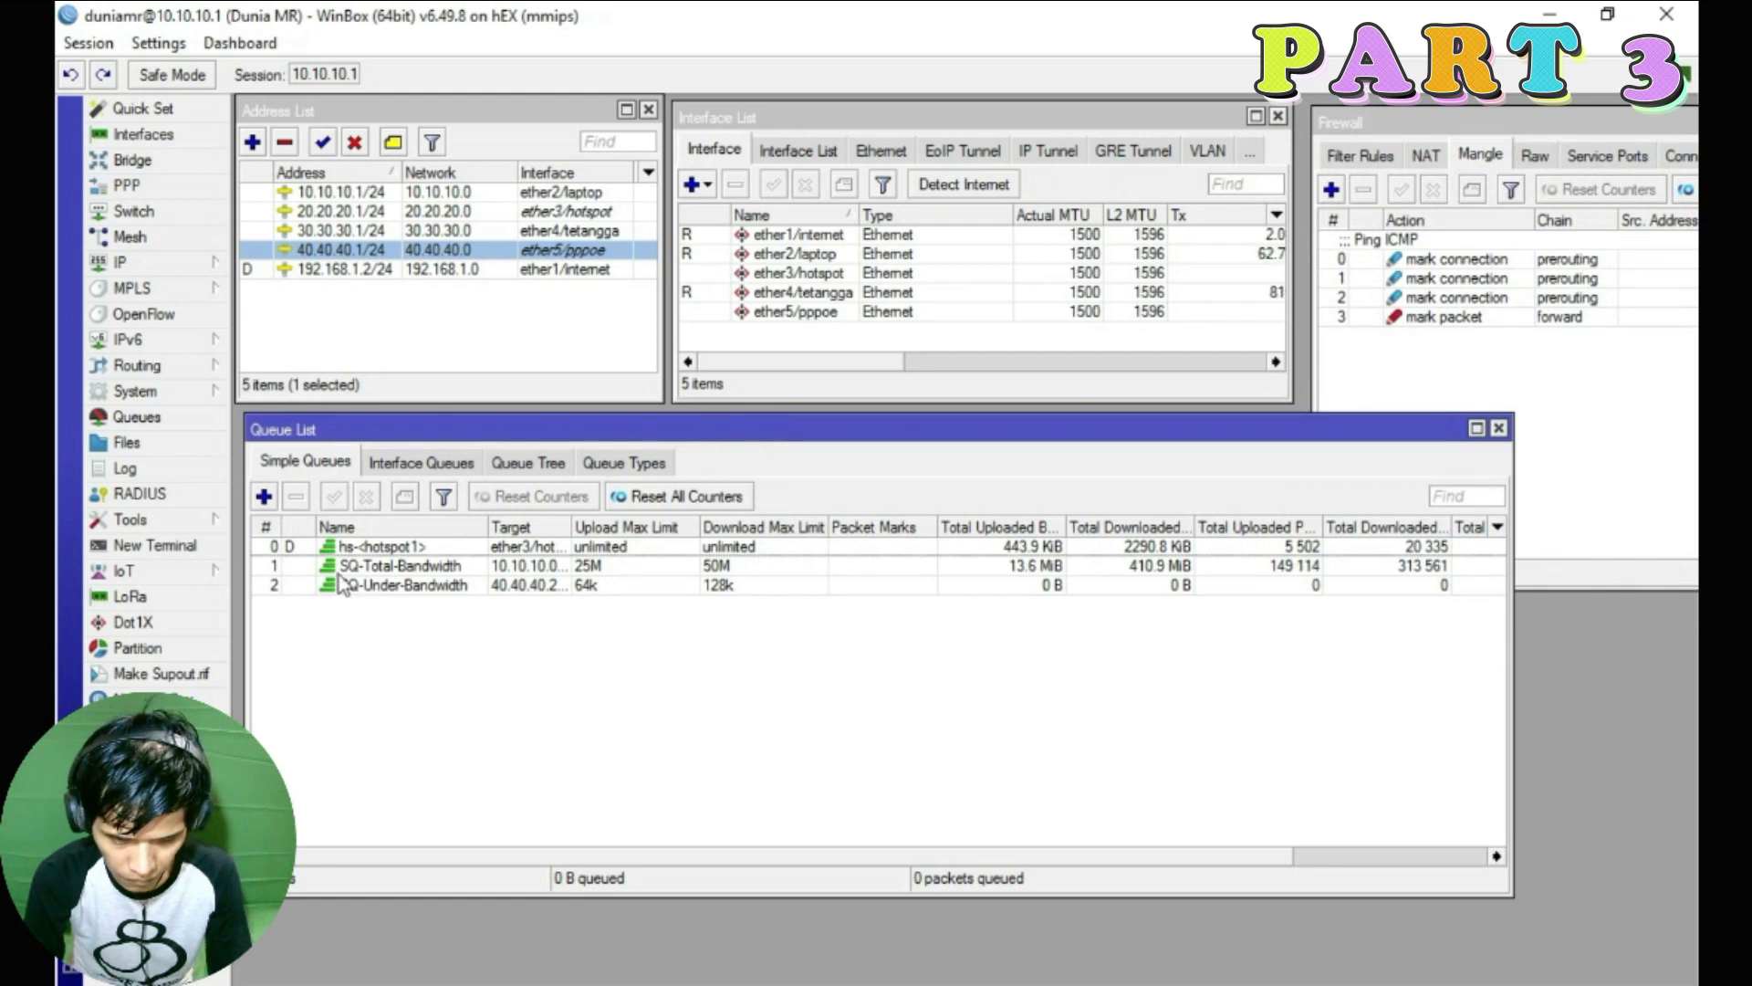
Add a simple queue named '1. Ping ICMP' targeting 10.10.10.0/24
click(264, 498)
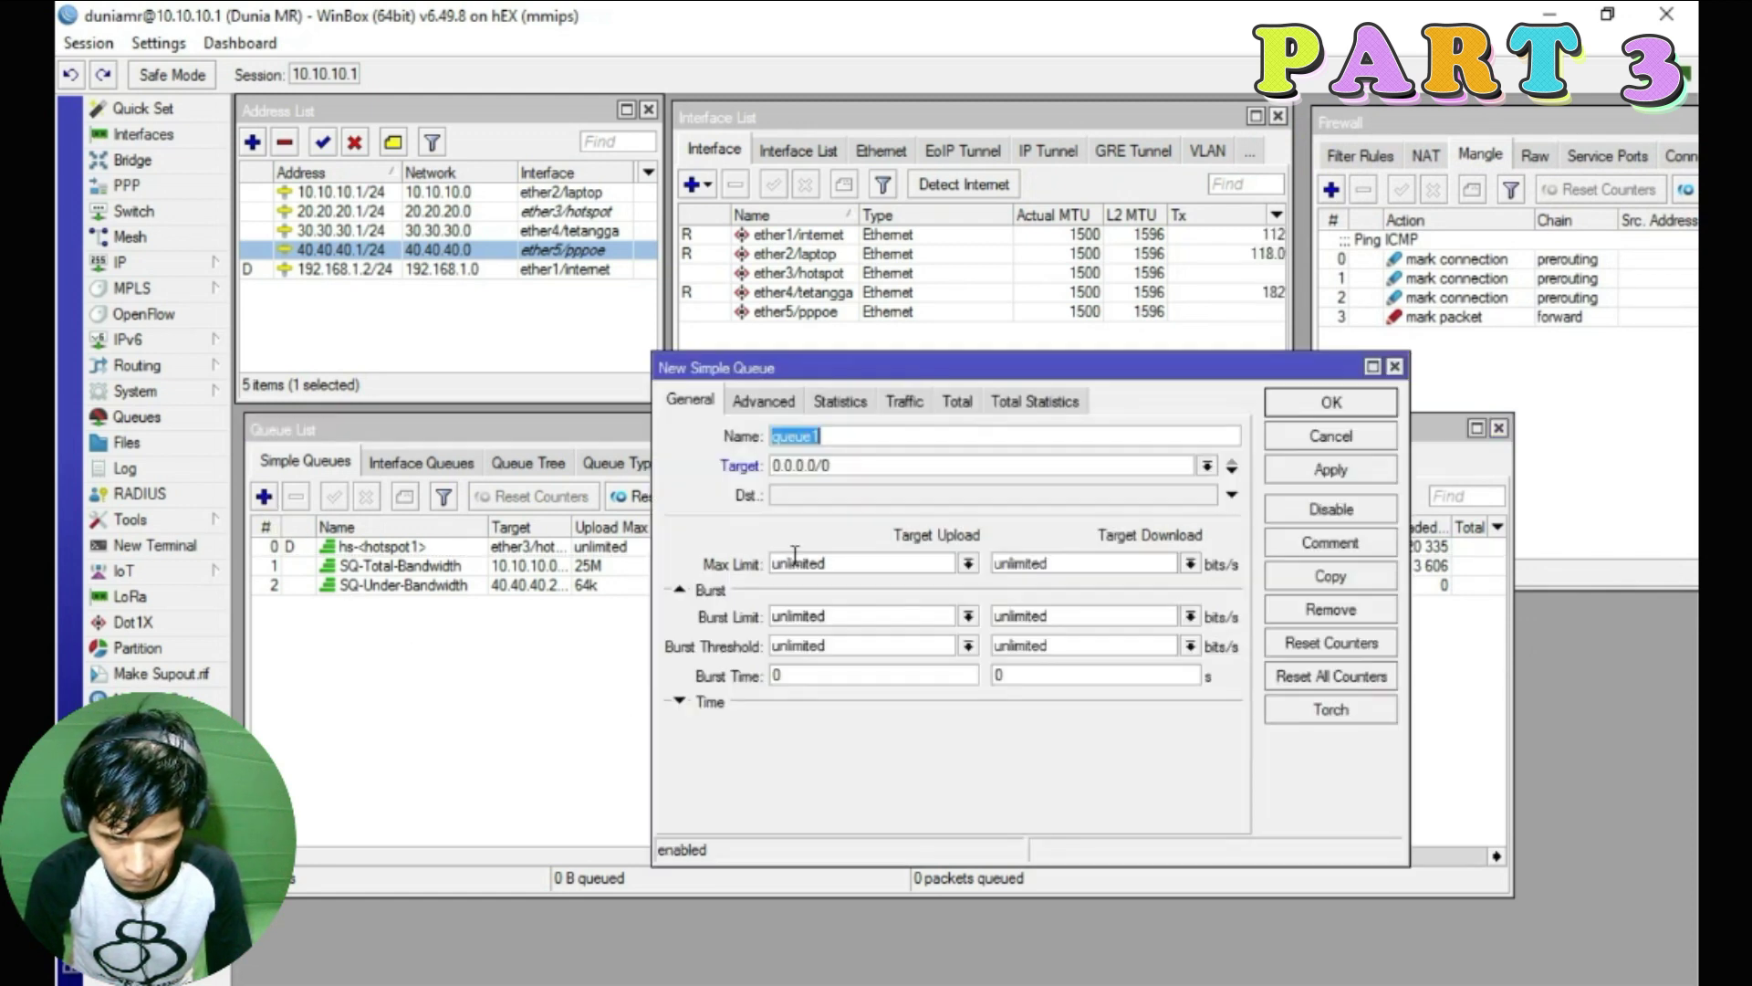
double_click(833, 436)
text(T)
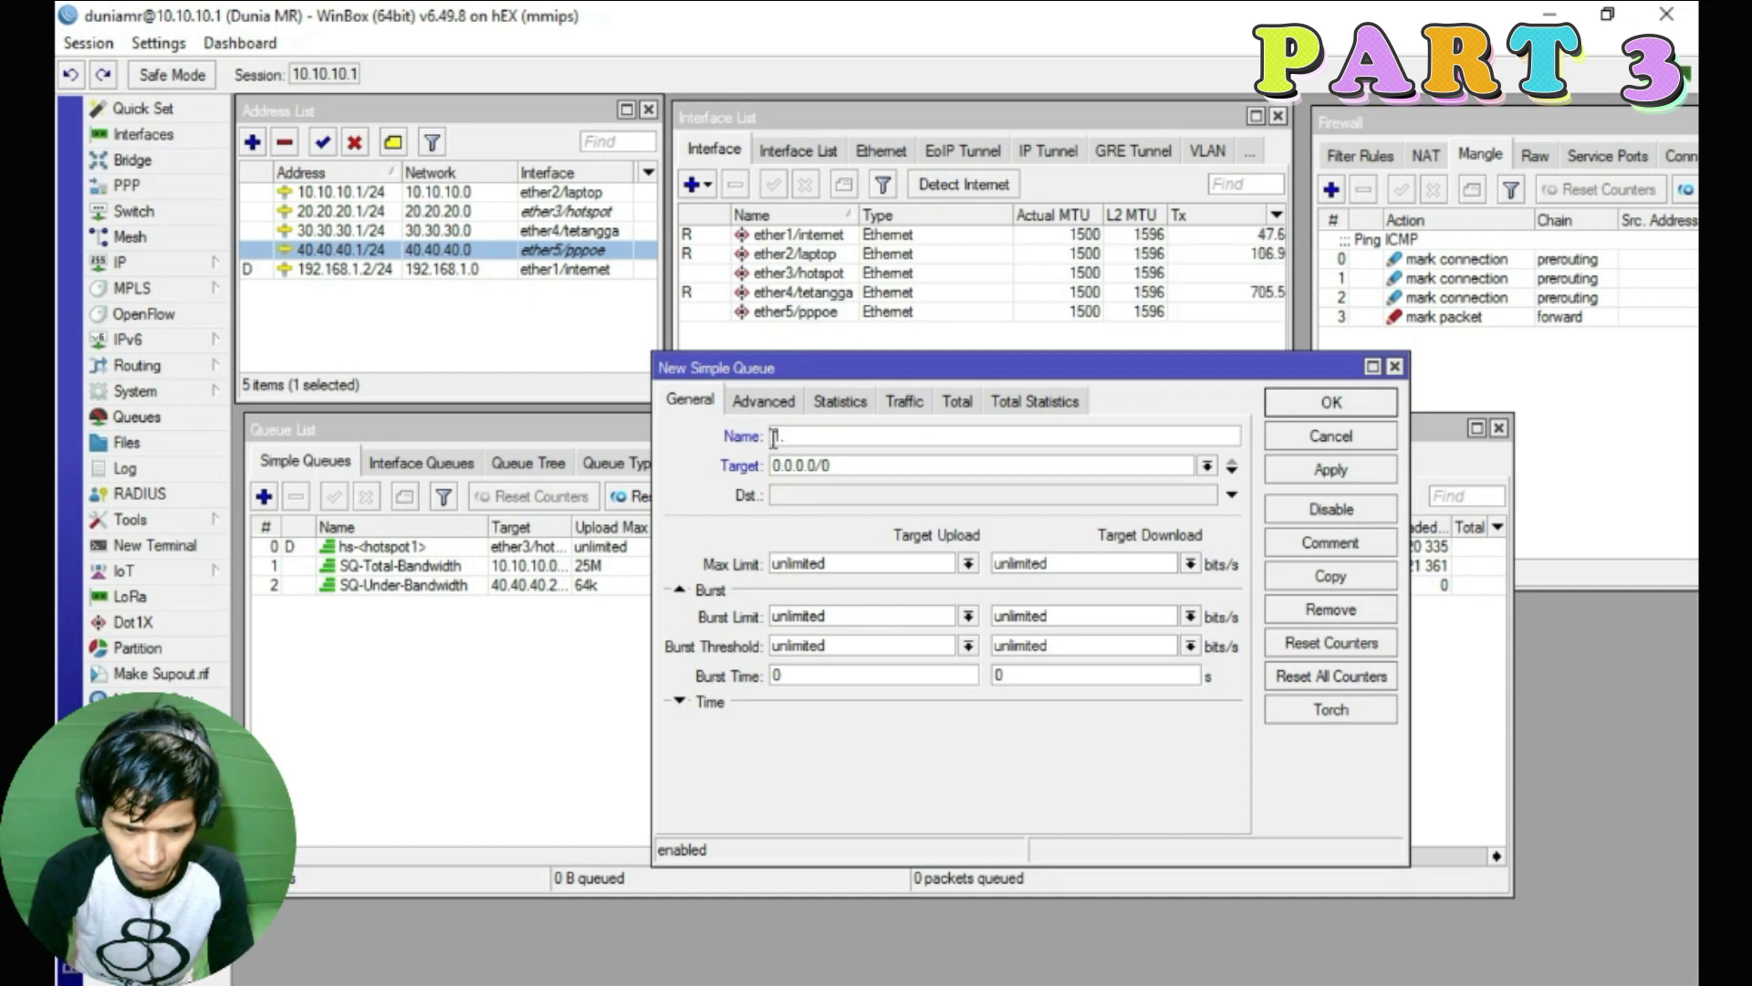
text(Ping ICMP)
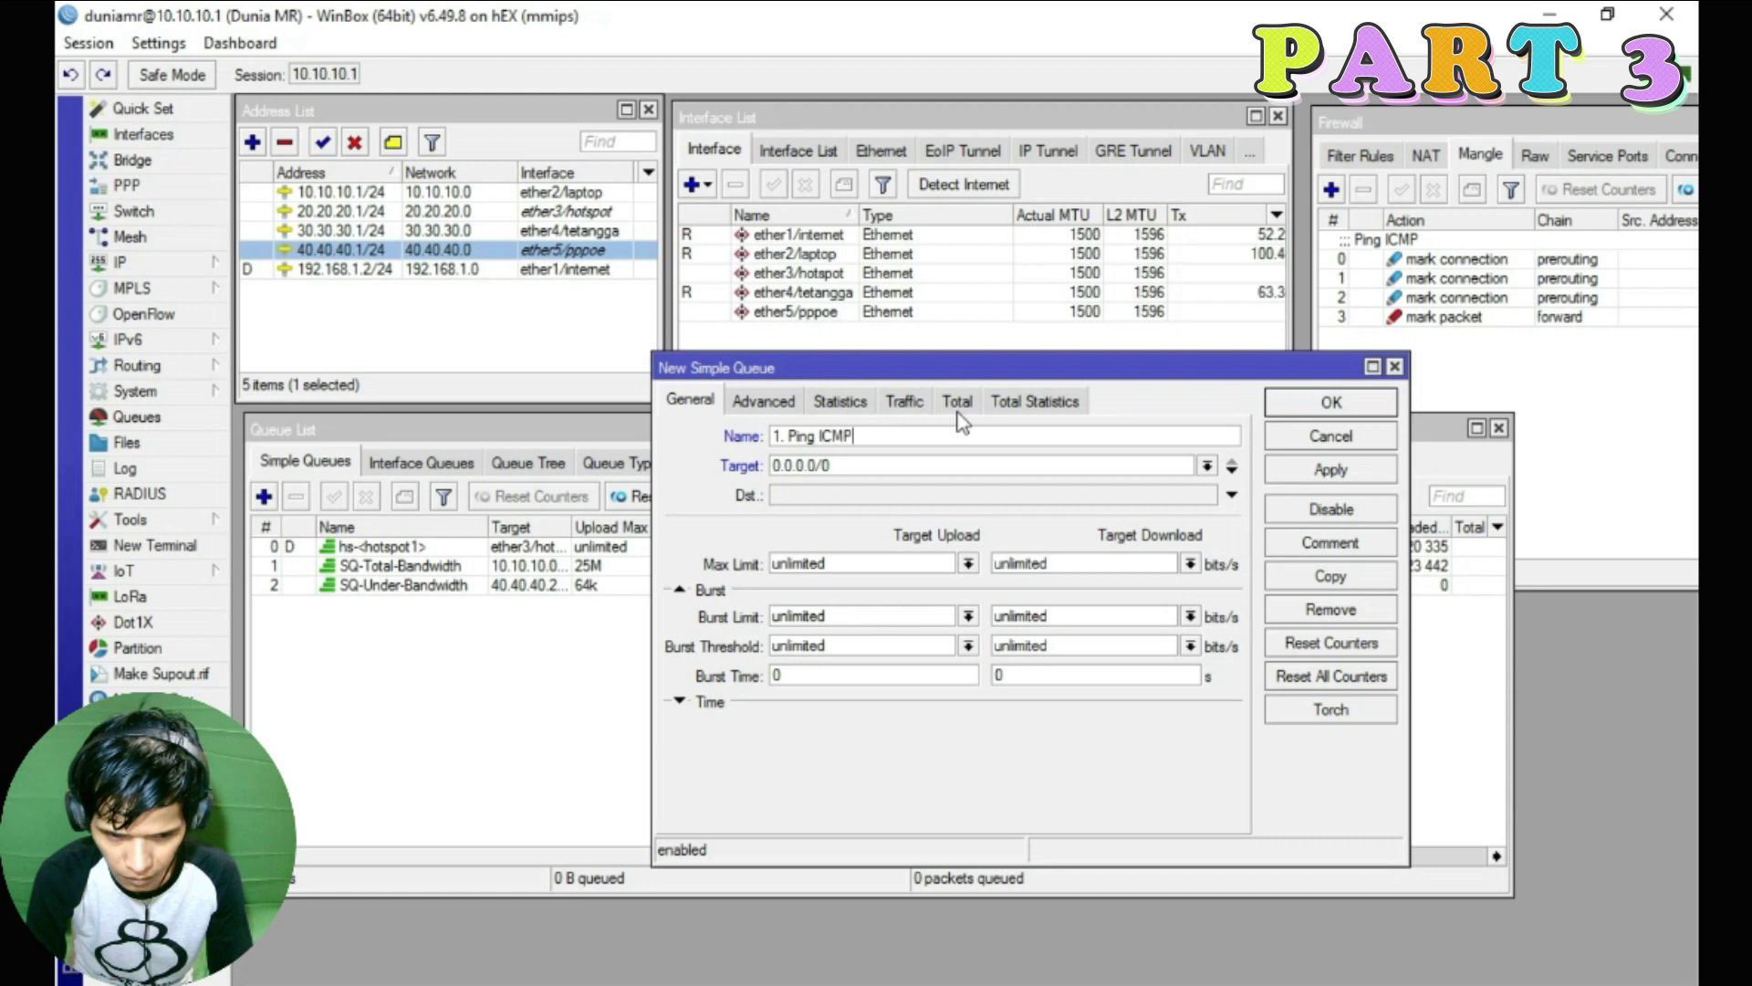
click(1206, 465)
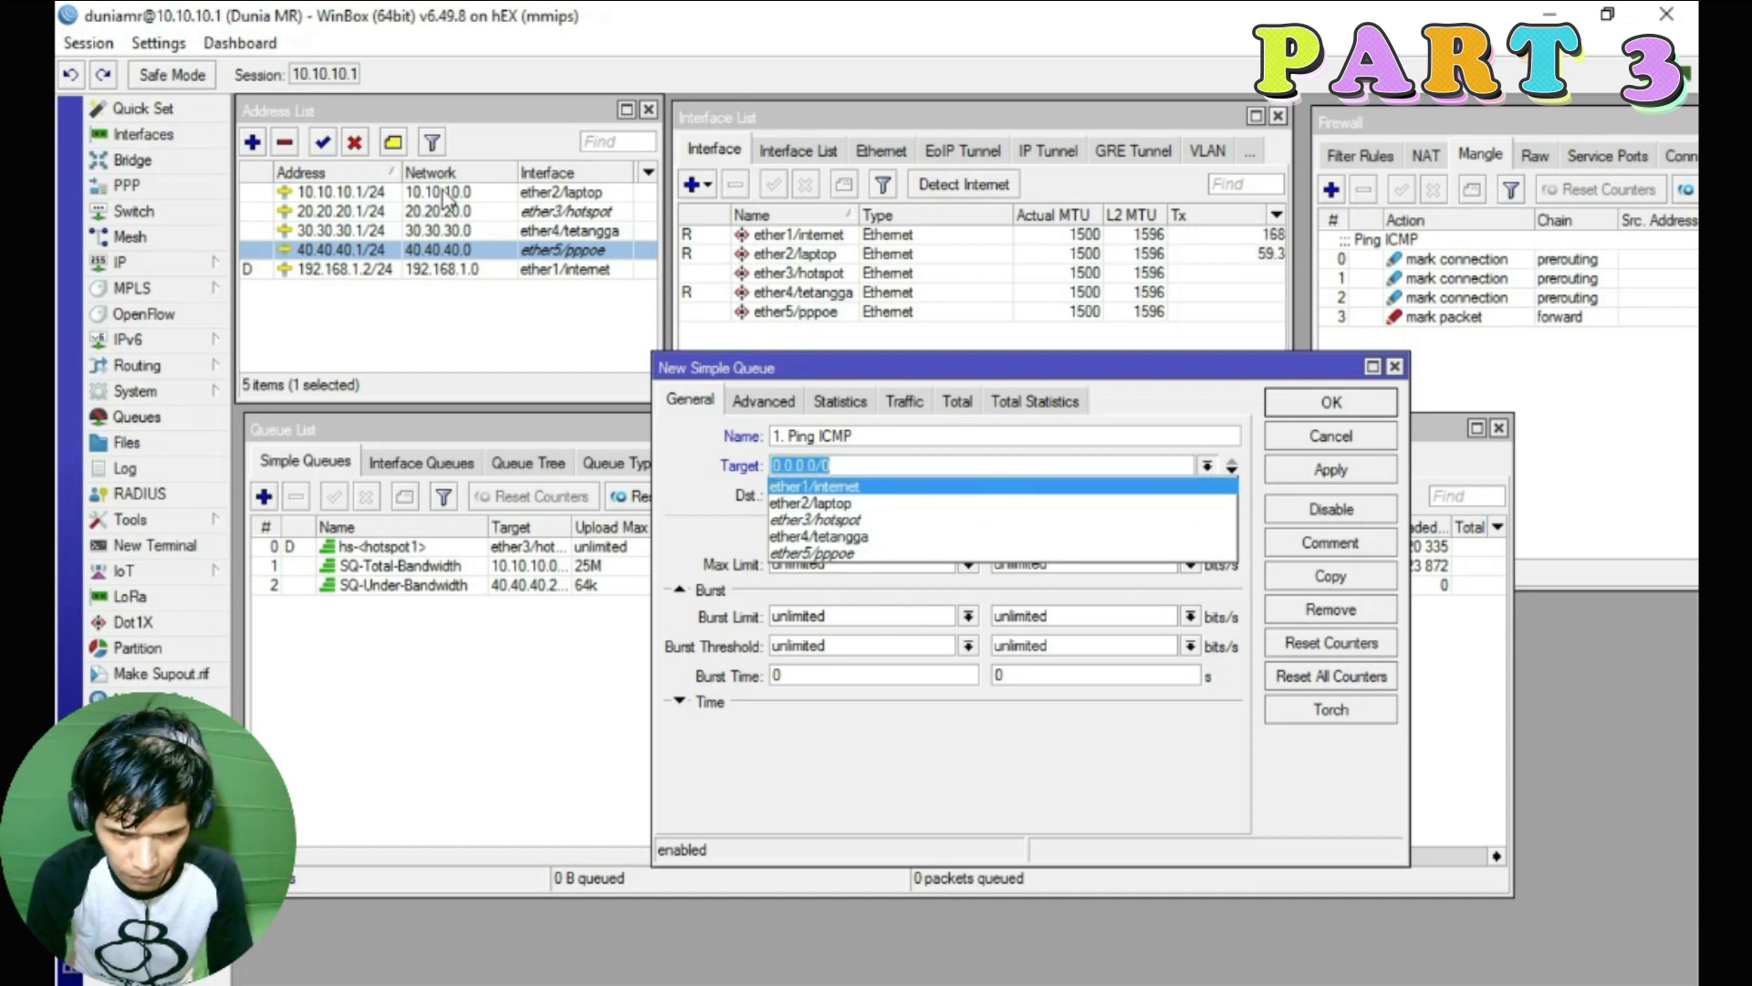
key(Escape)
scroll(844, 511, down, 2)
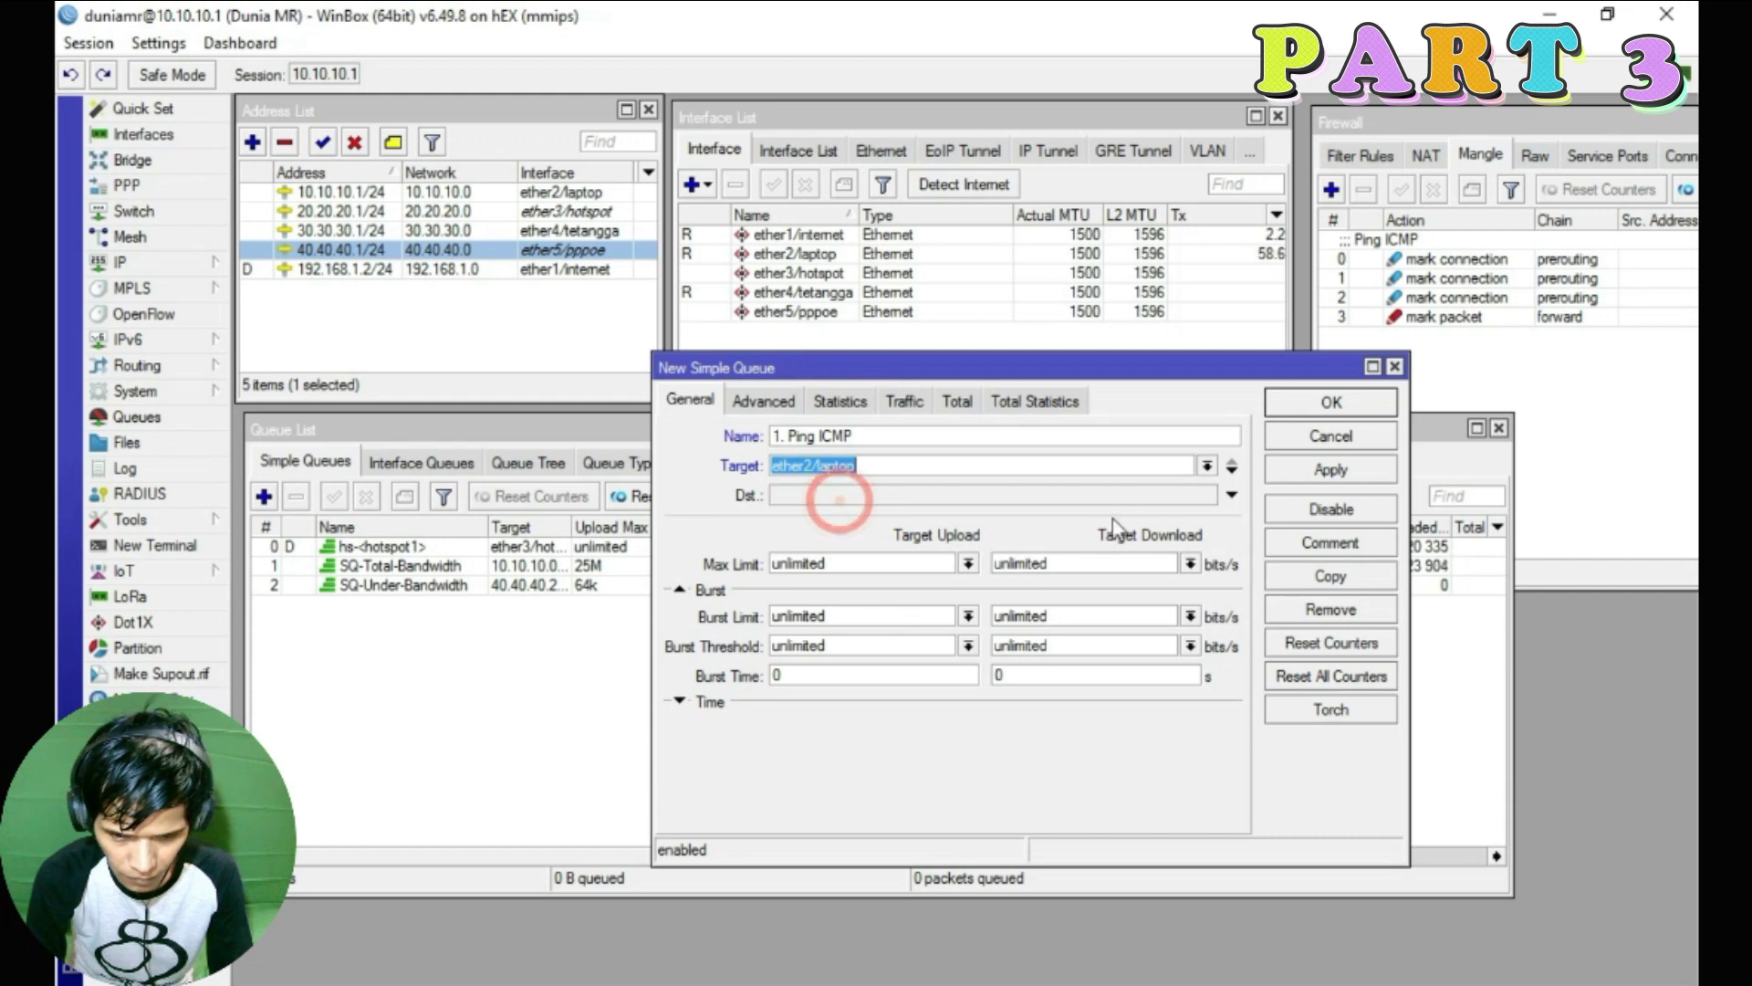
click(432, 193)
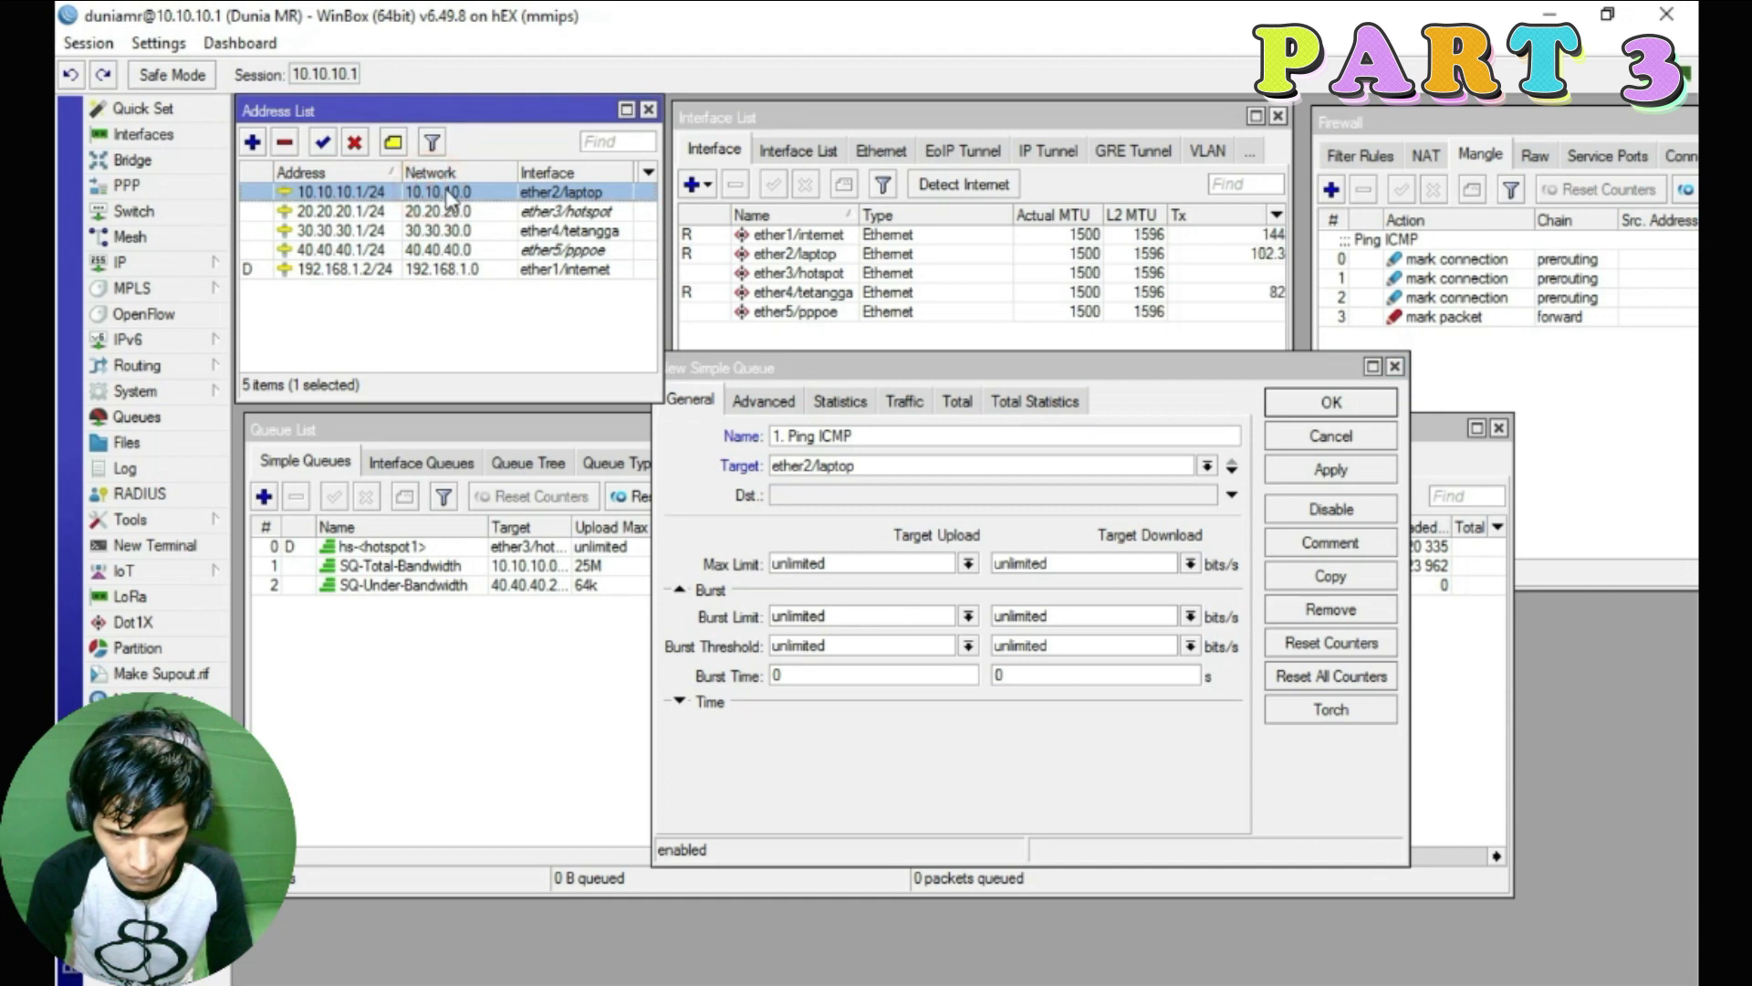
double_click(885, 474)
text(10.10.10.0/24)
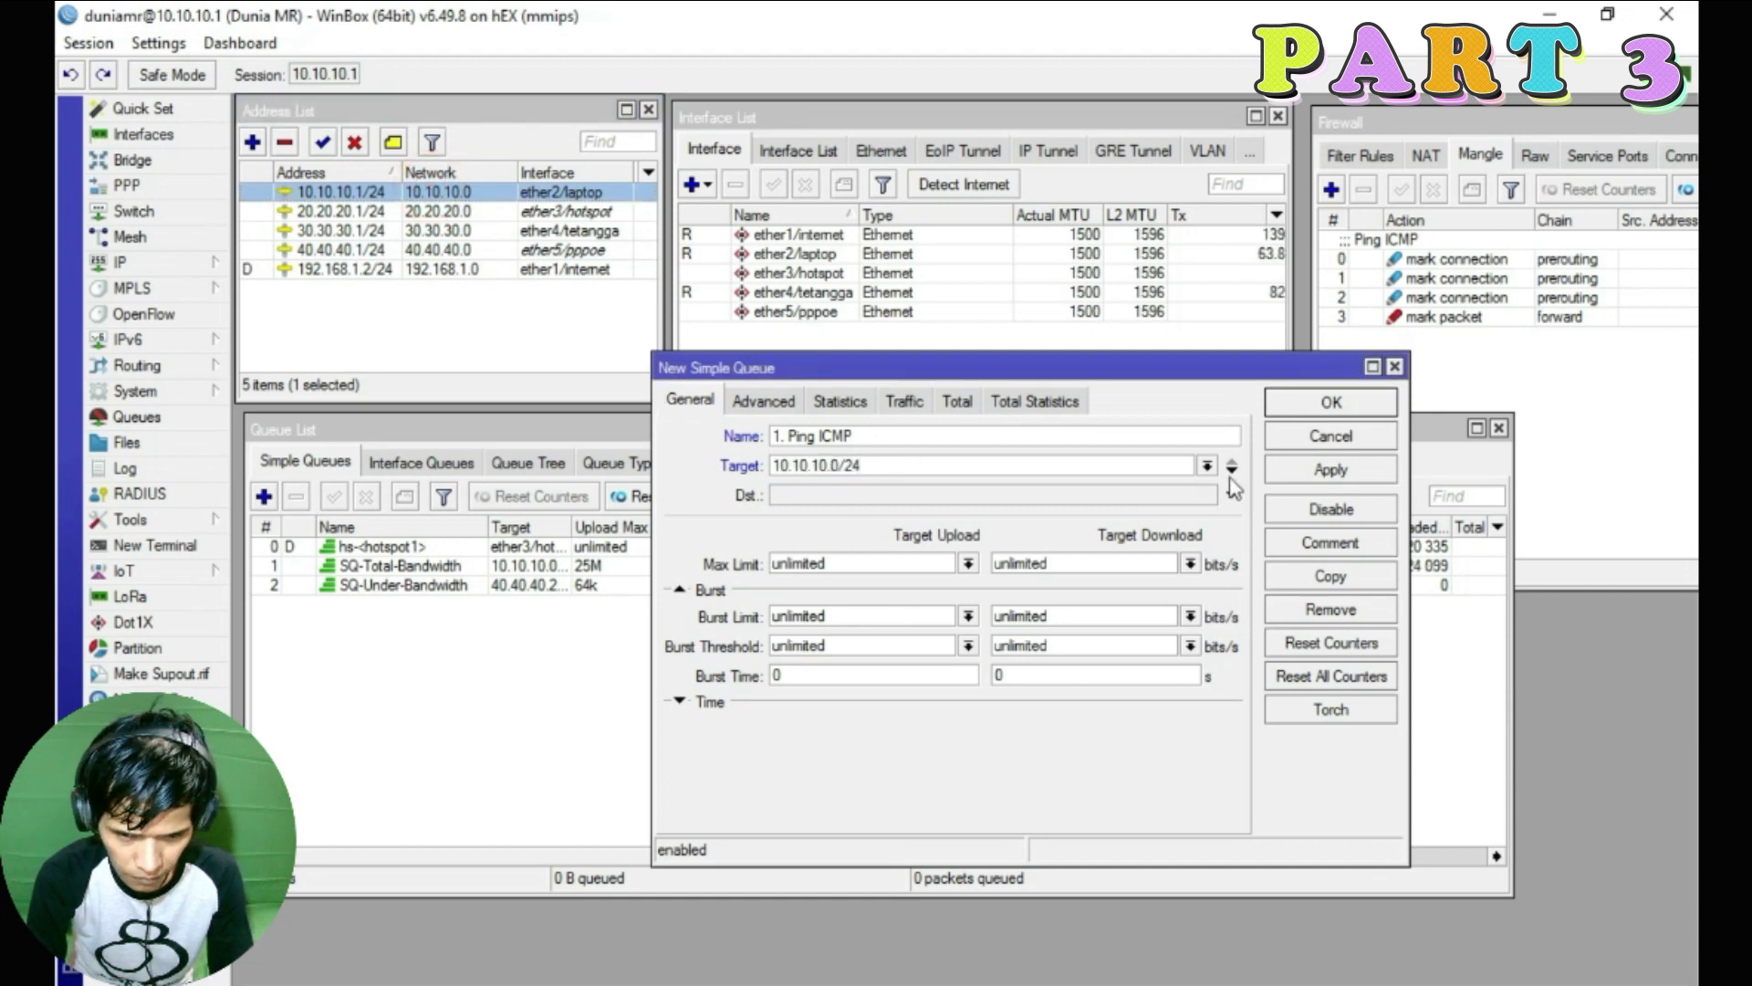
Add targets 20.20.20.0/24, 30.30.30.0/24 and 40.40.40.0/24 to the queue
click(1232, 469)
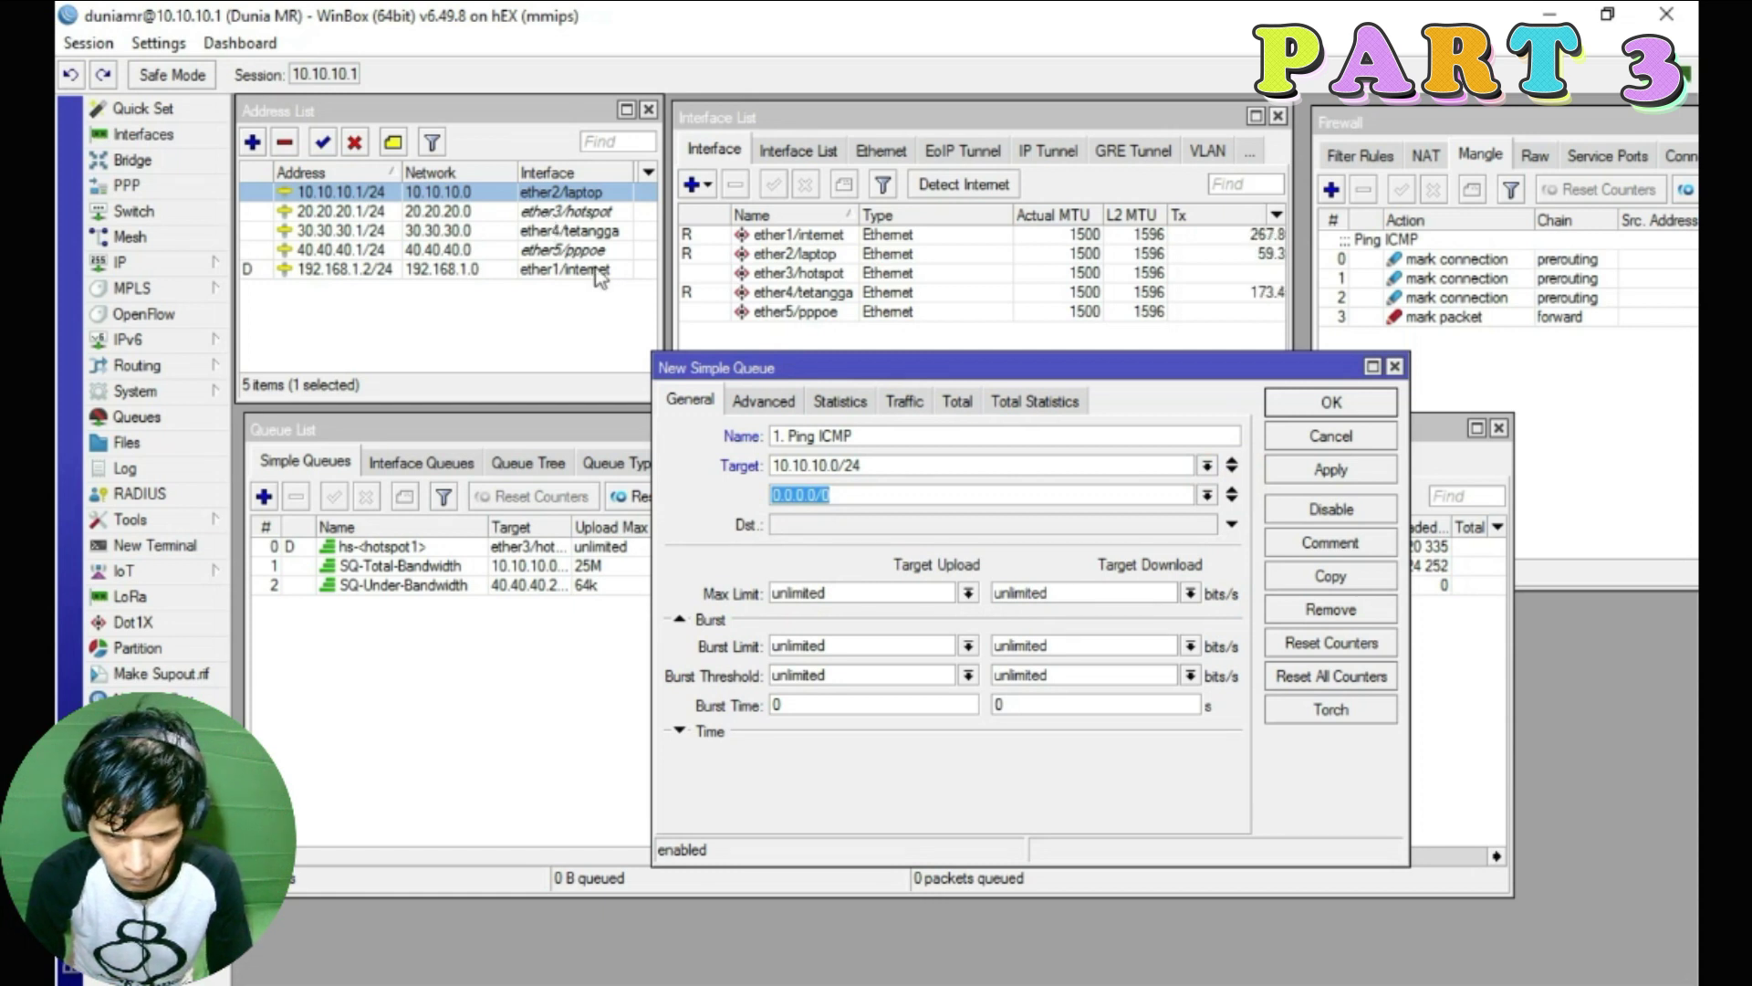
double_click(858, 495)
text(20.20.20.0/24)
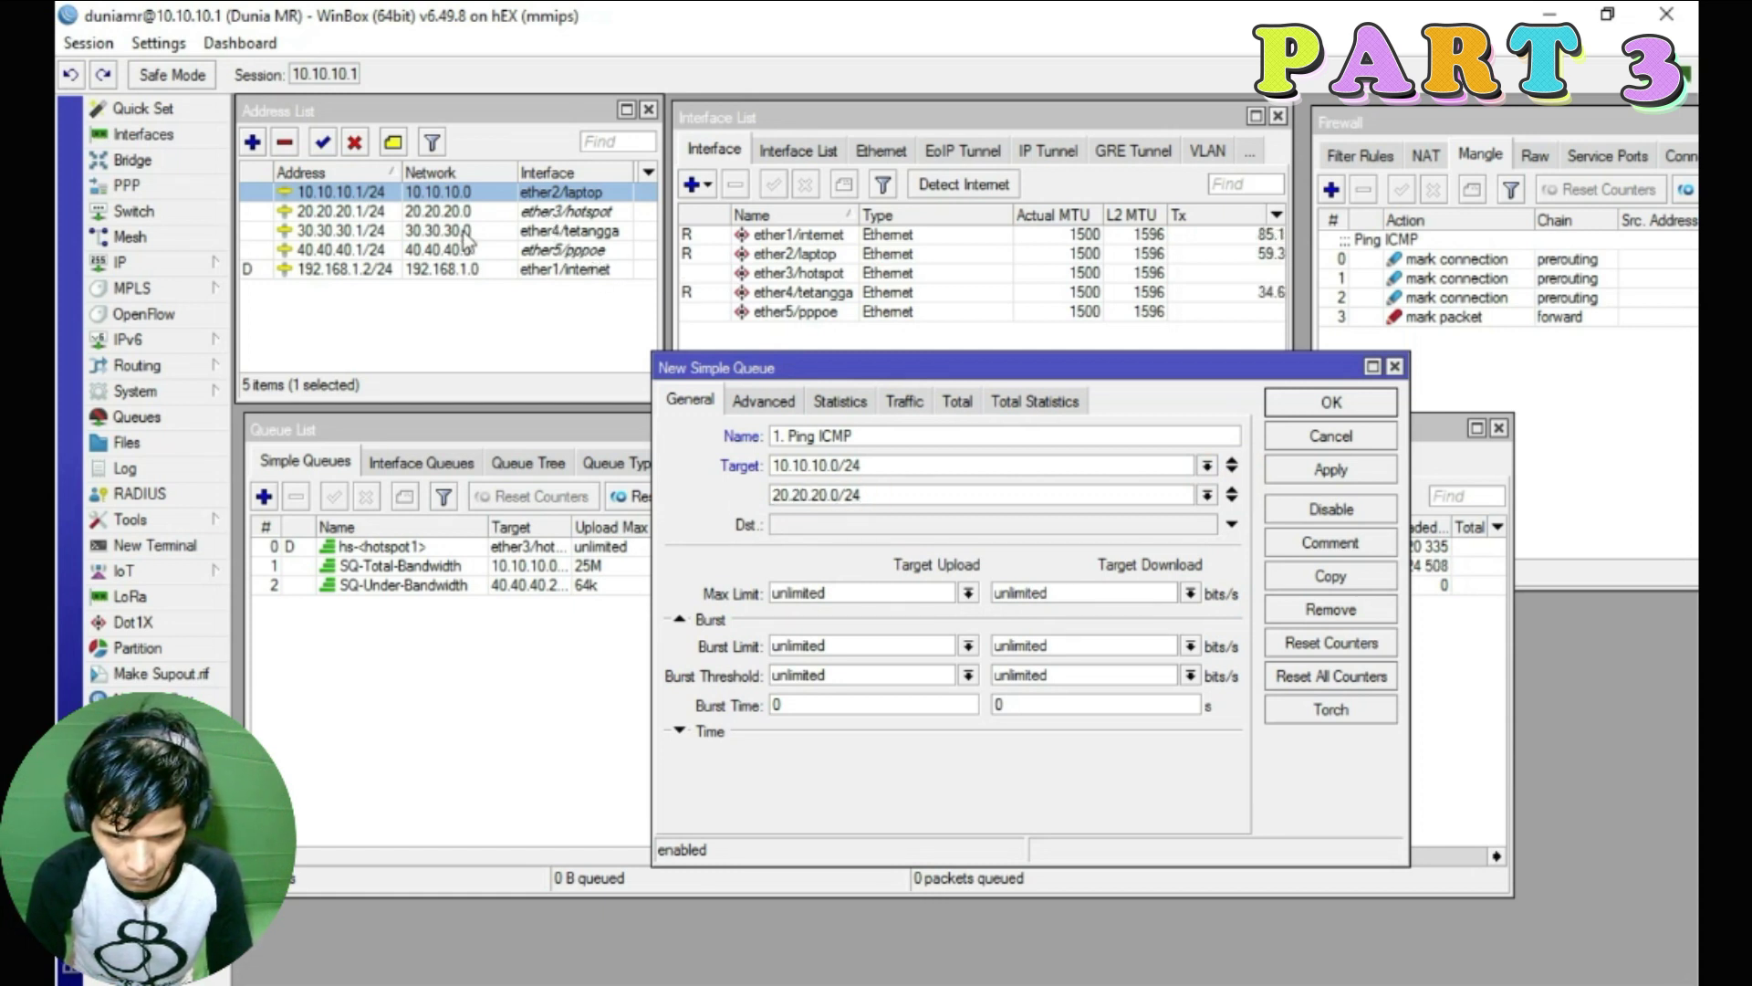
click(543, 233)
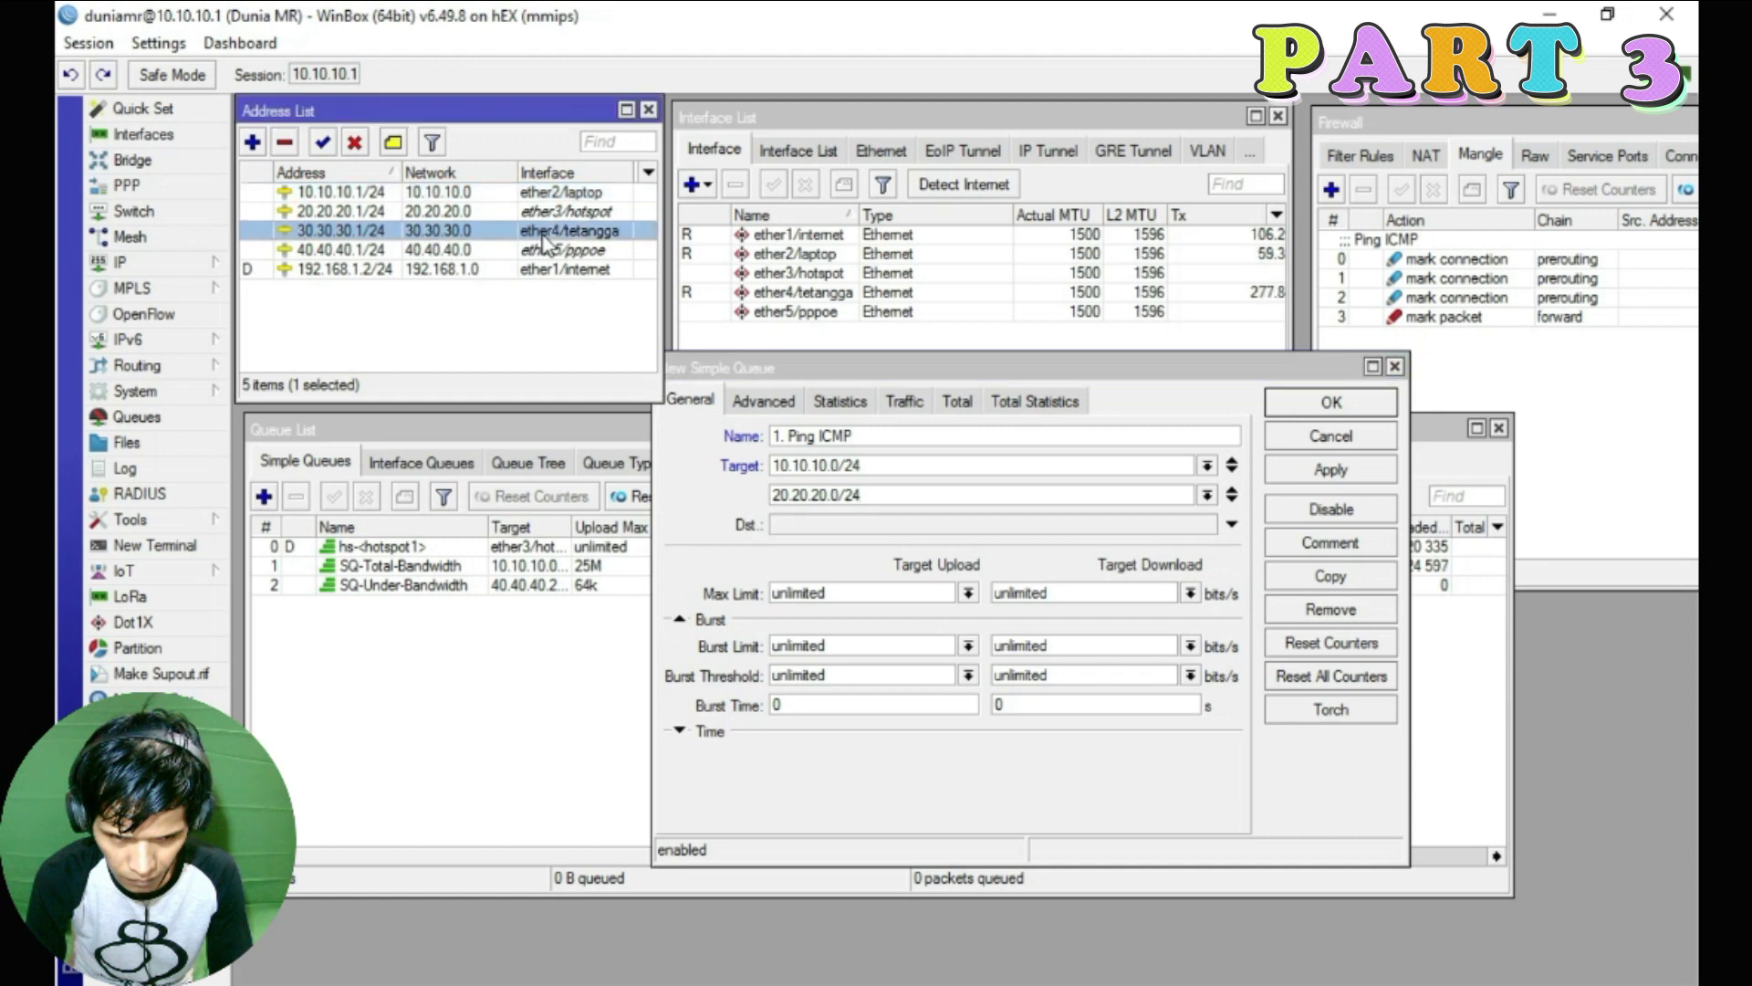
click(1232, 500)
double_click(847, 522)
text(30.30.30.0/24)
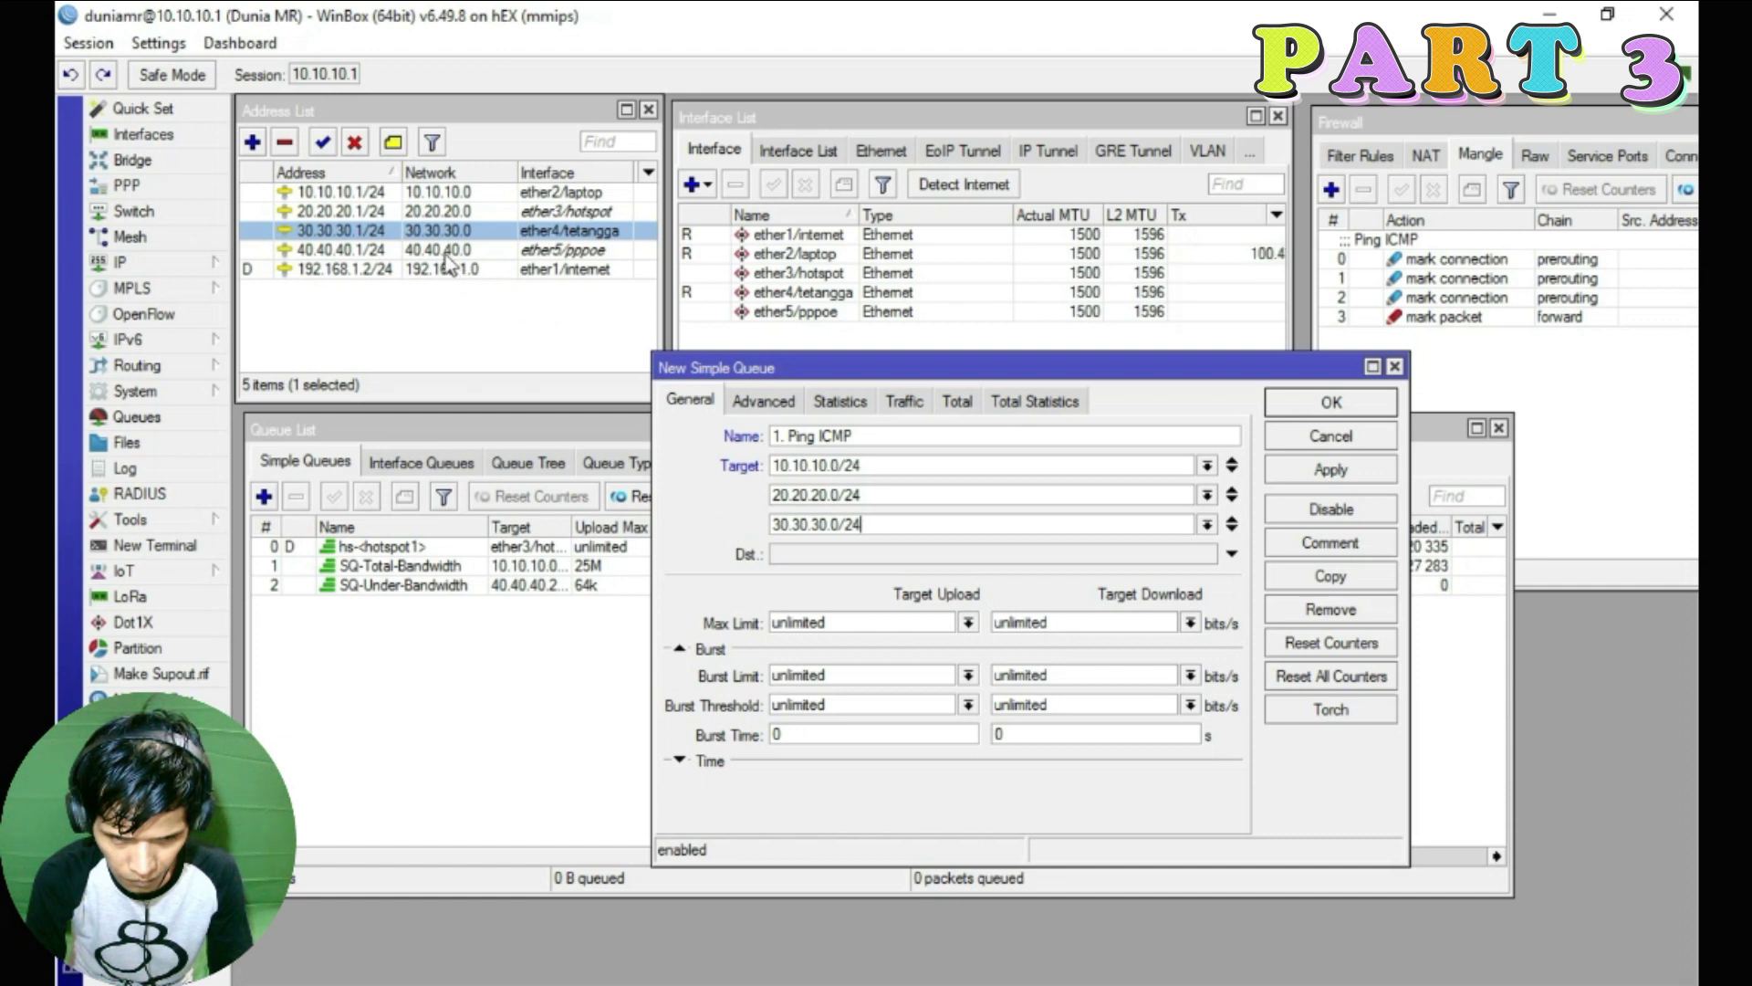
click(1231, 524)
text(40.40.)
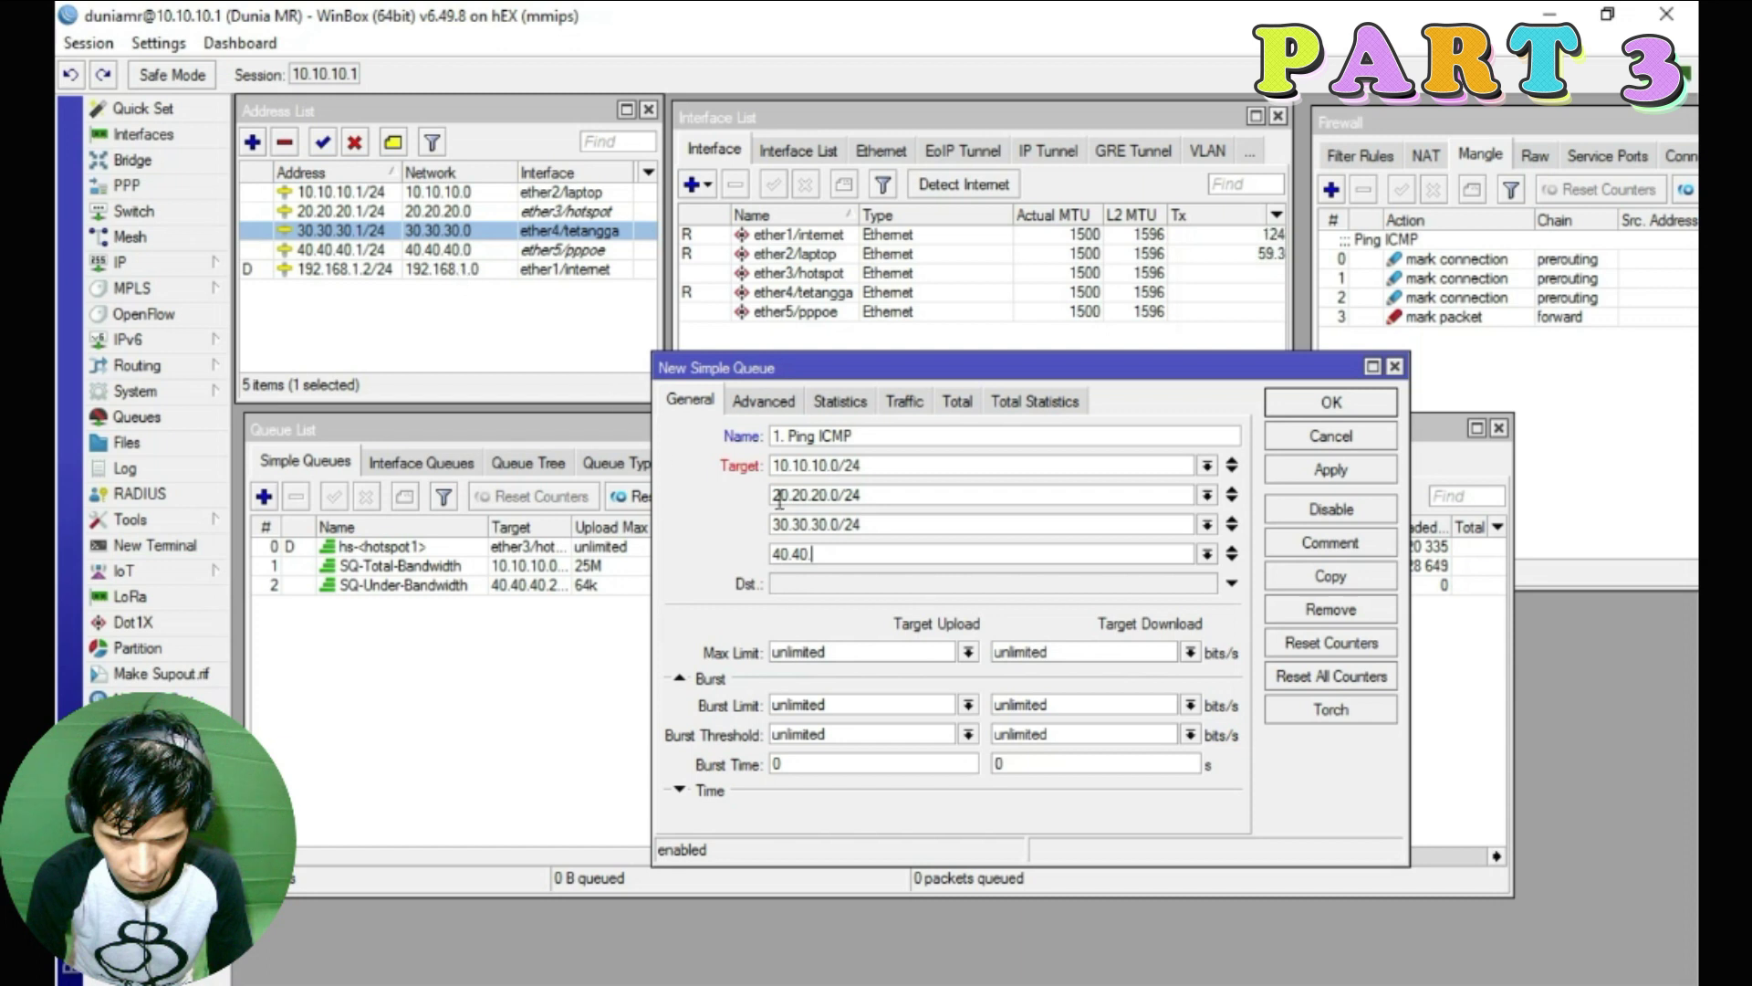
text(40.0/24)
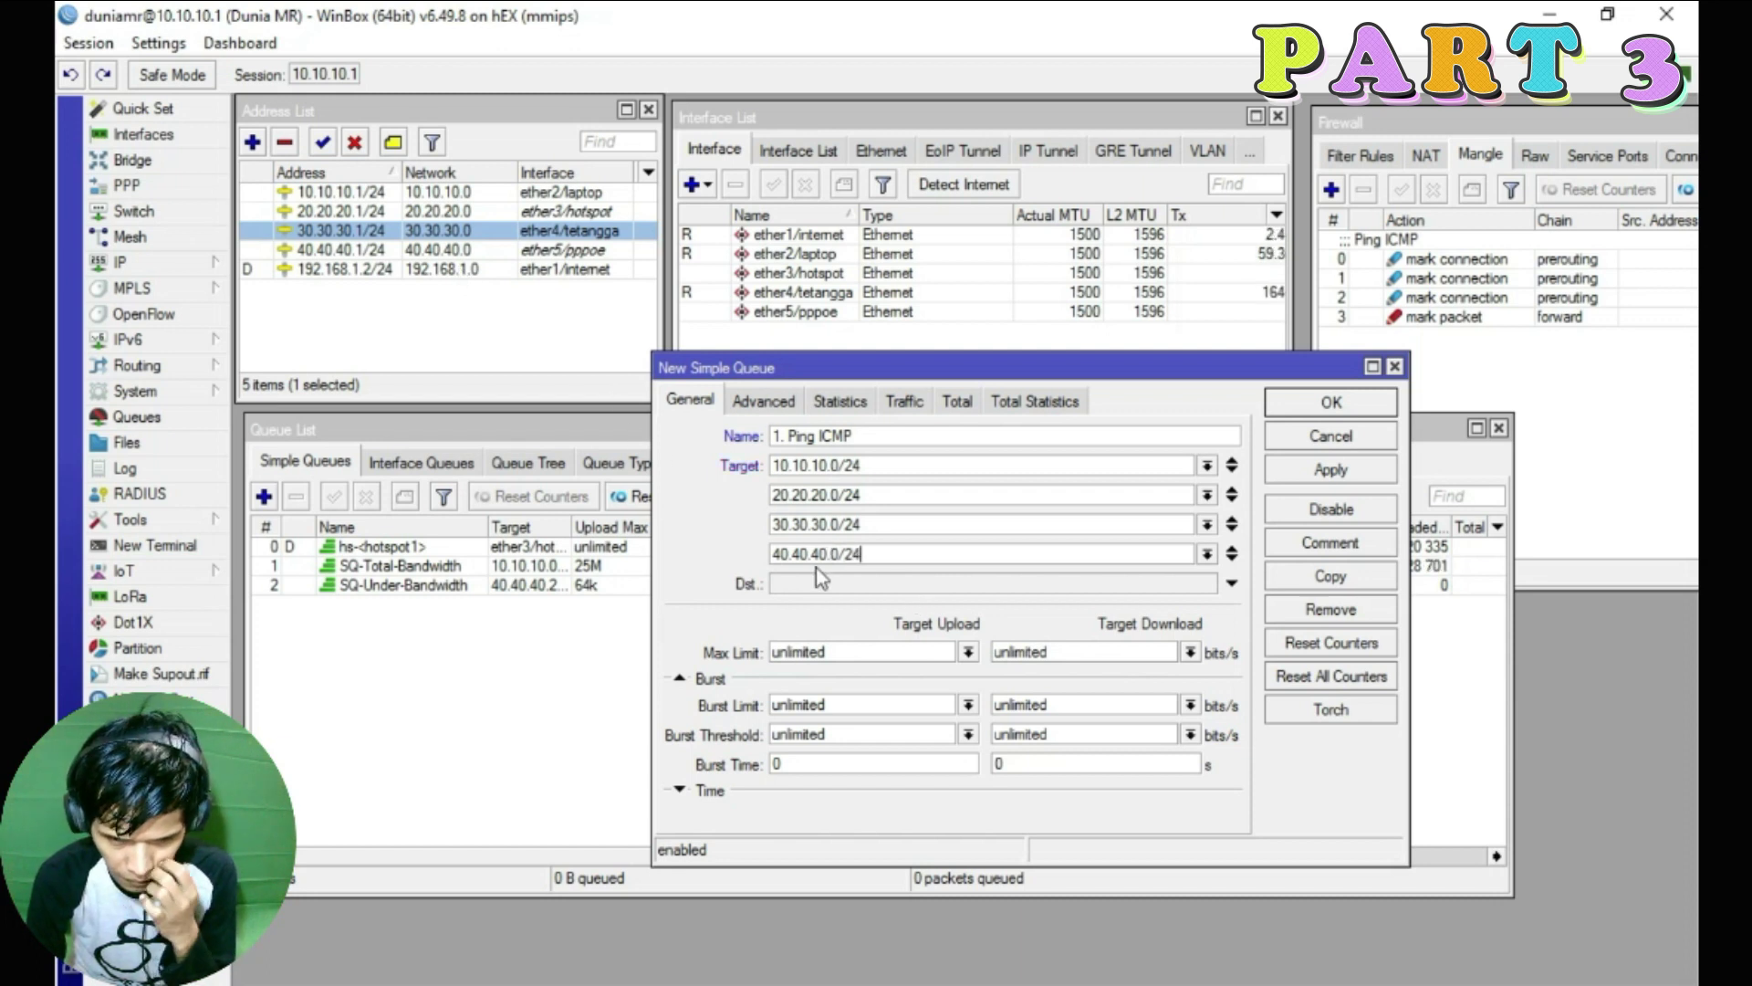
key(shift+Tab)
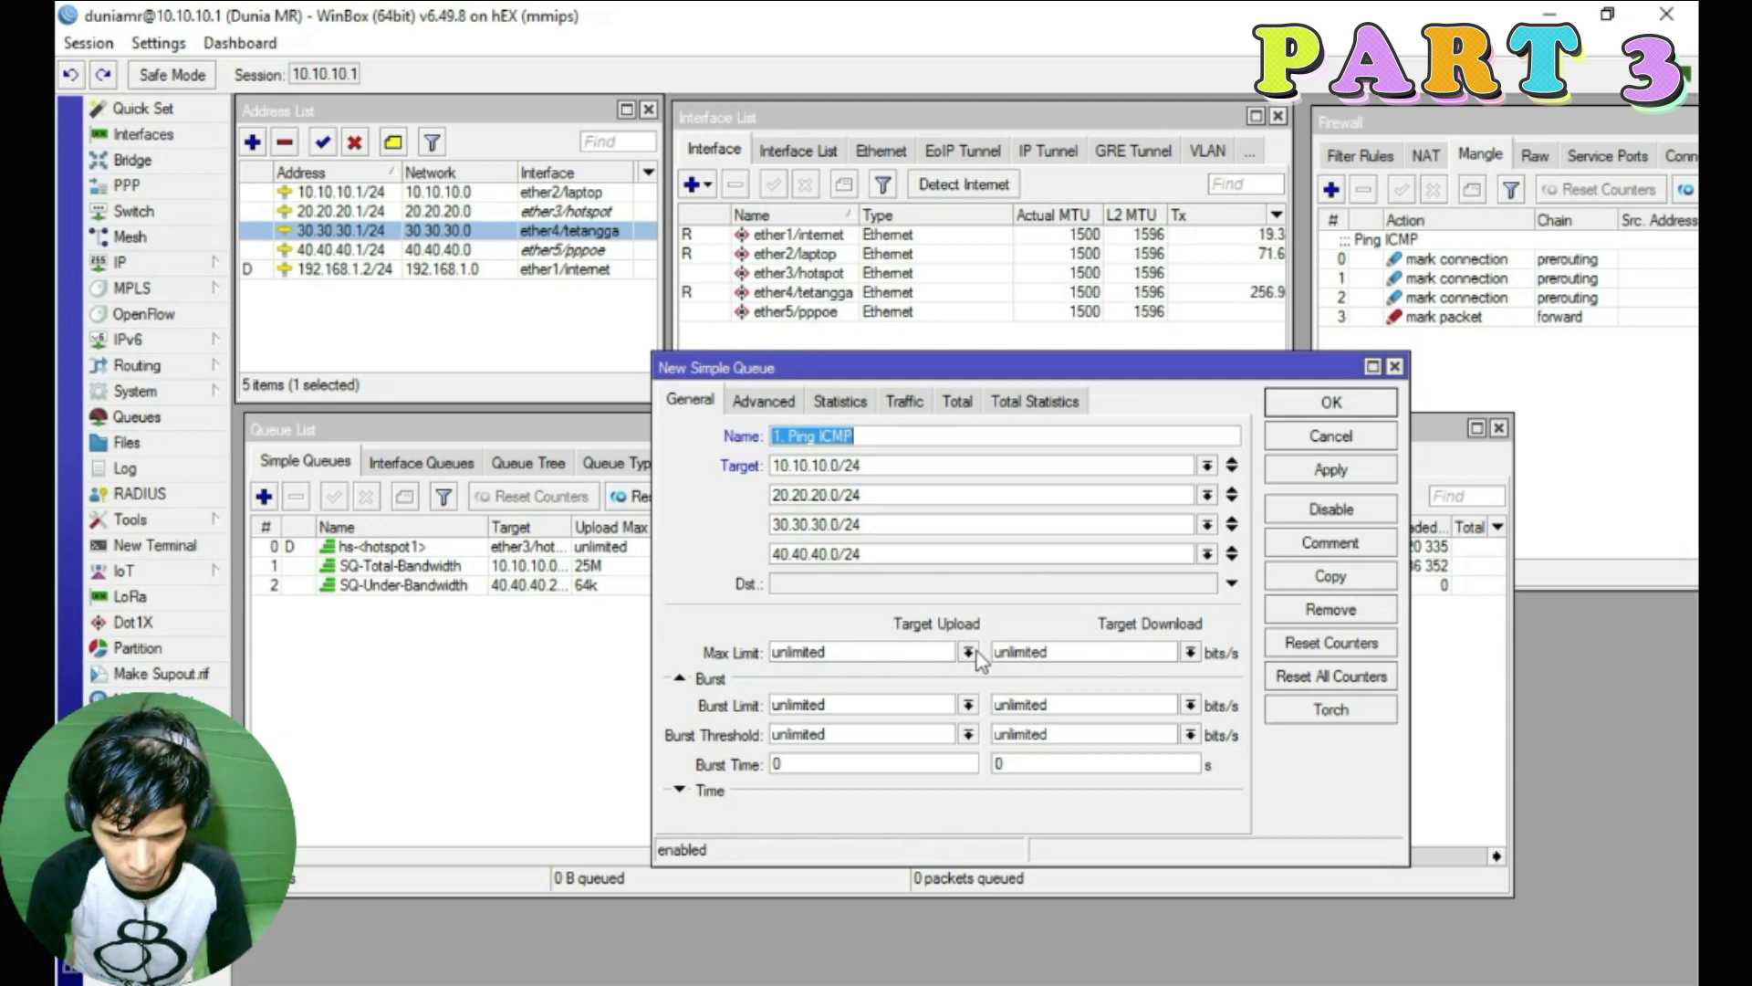
Give the queue a max limit of 512k upload and 1M download
click(968, 651)
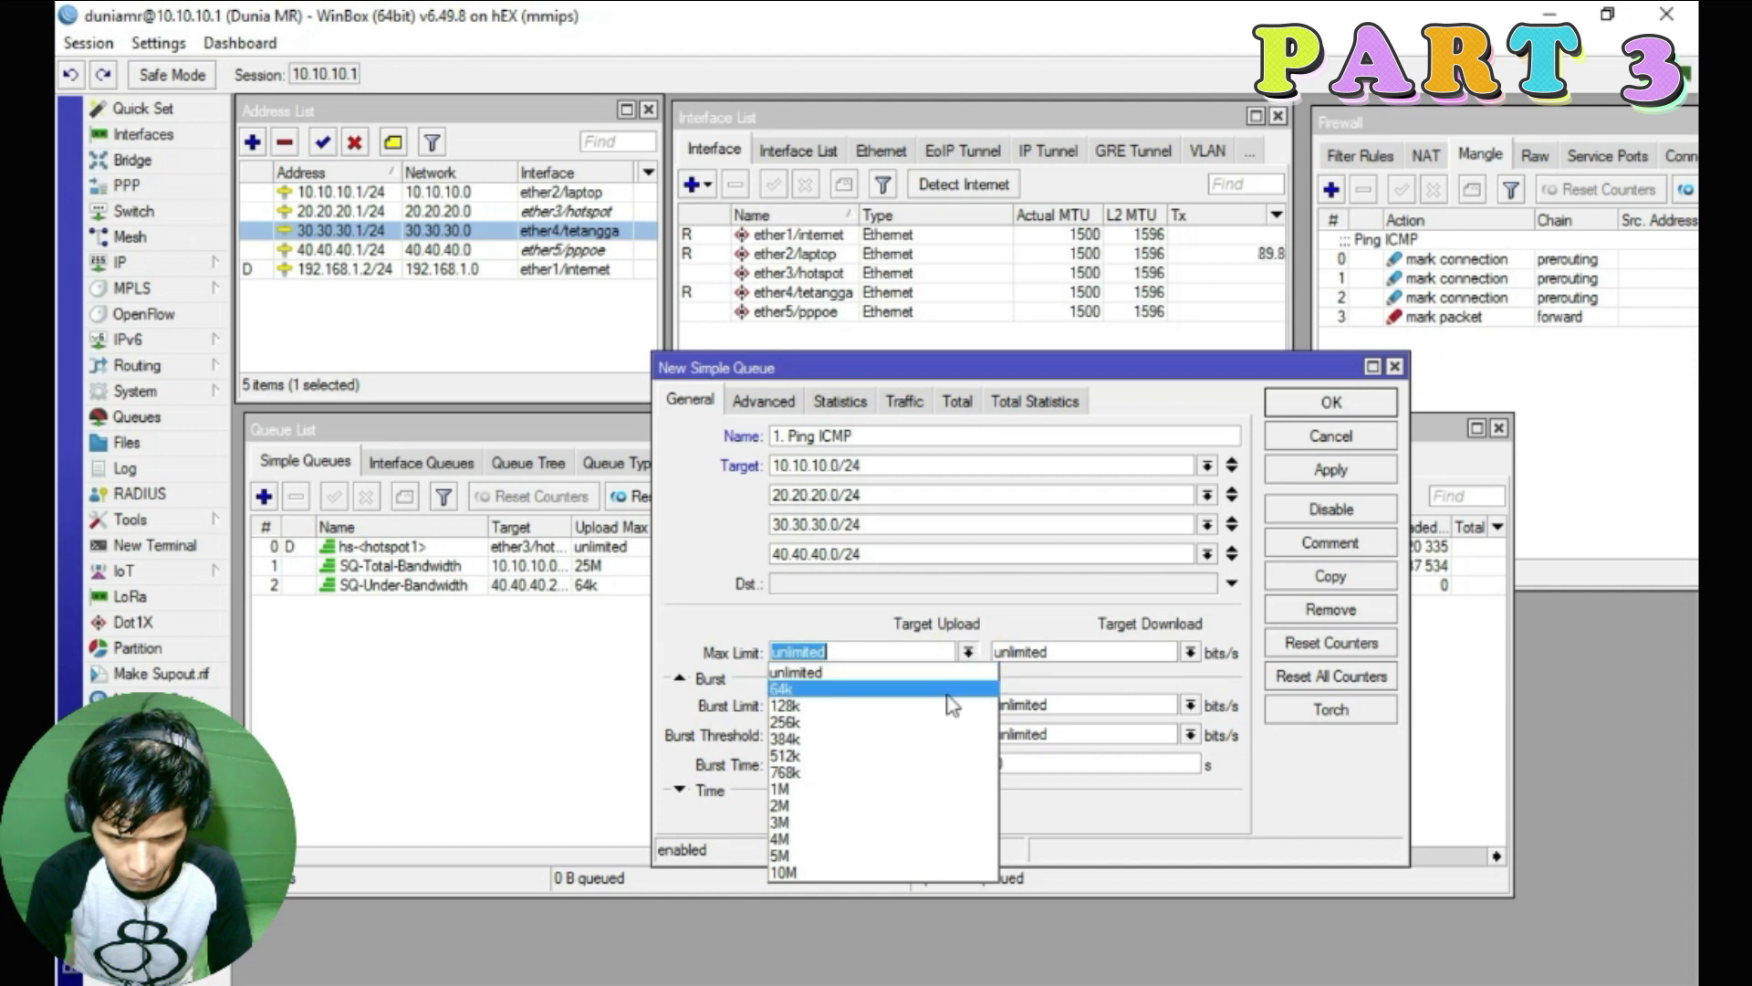
click(881, 757)
click(1191, 654)
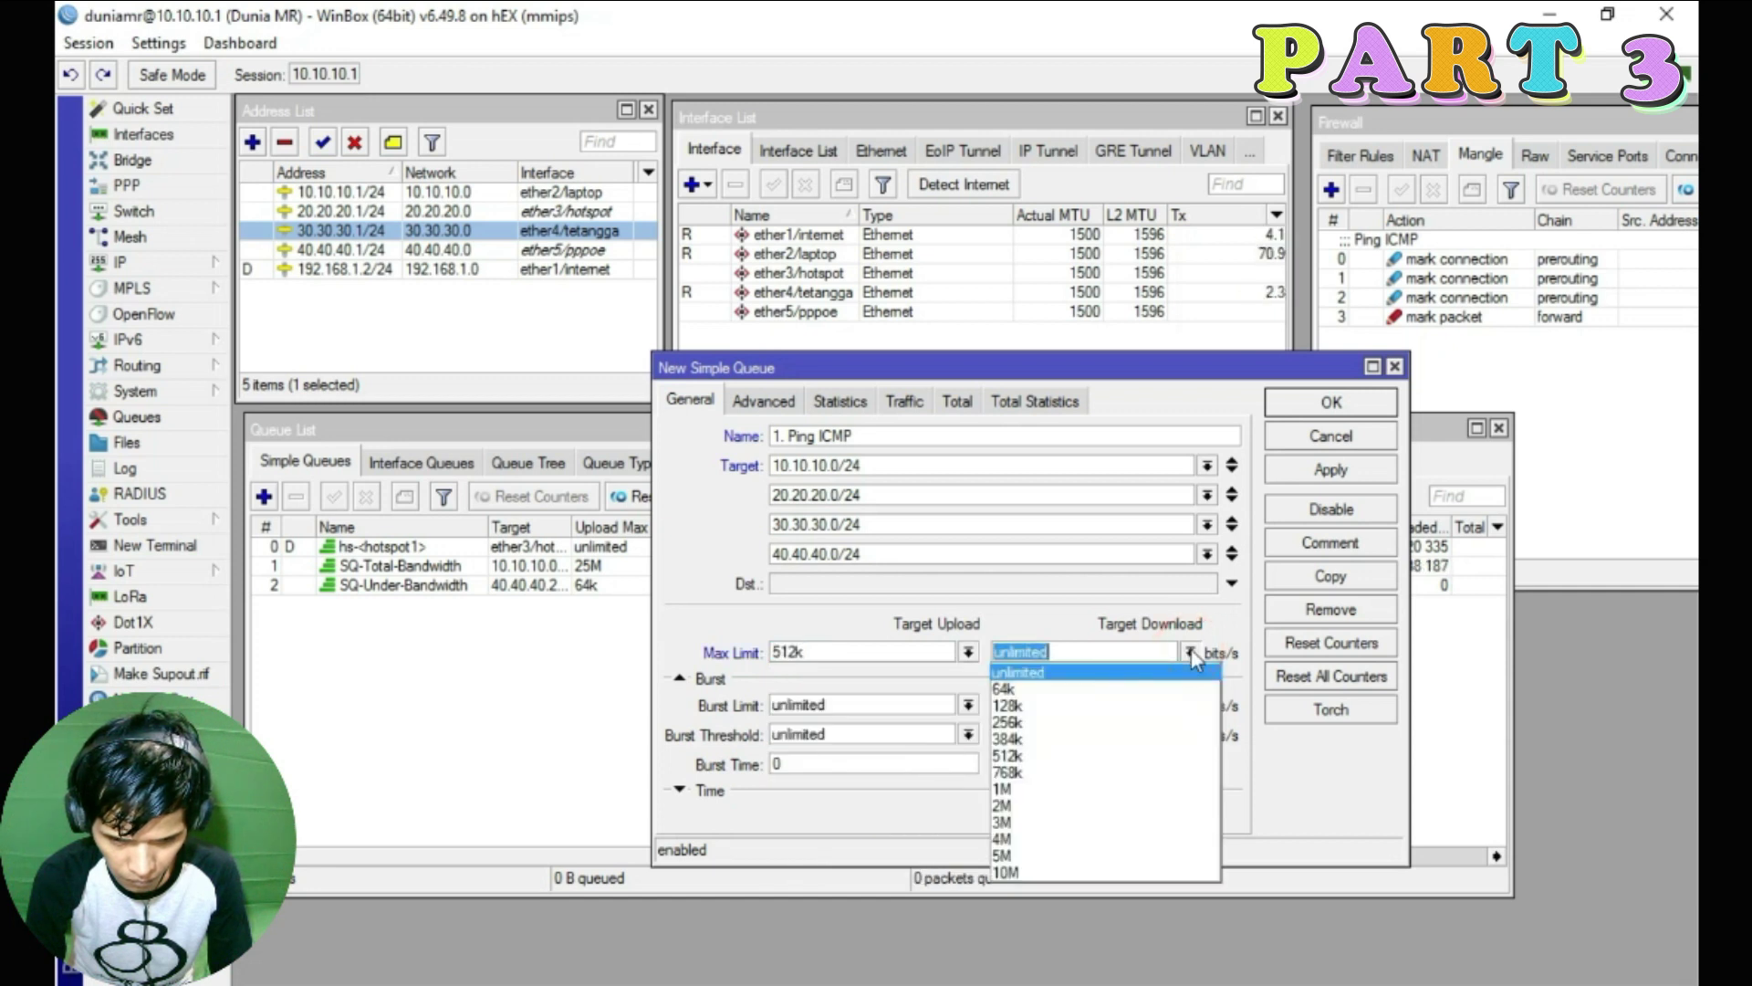
click(1082, 774)
click(969, 652)
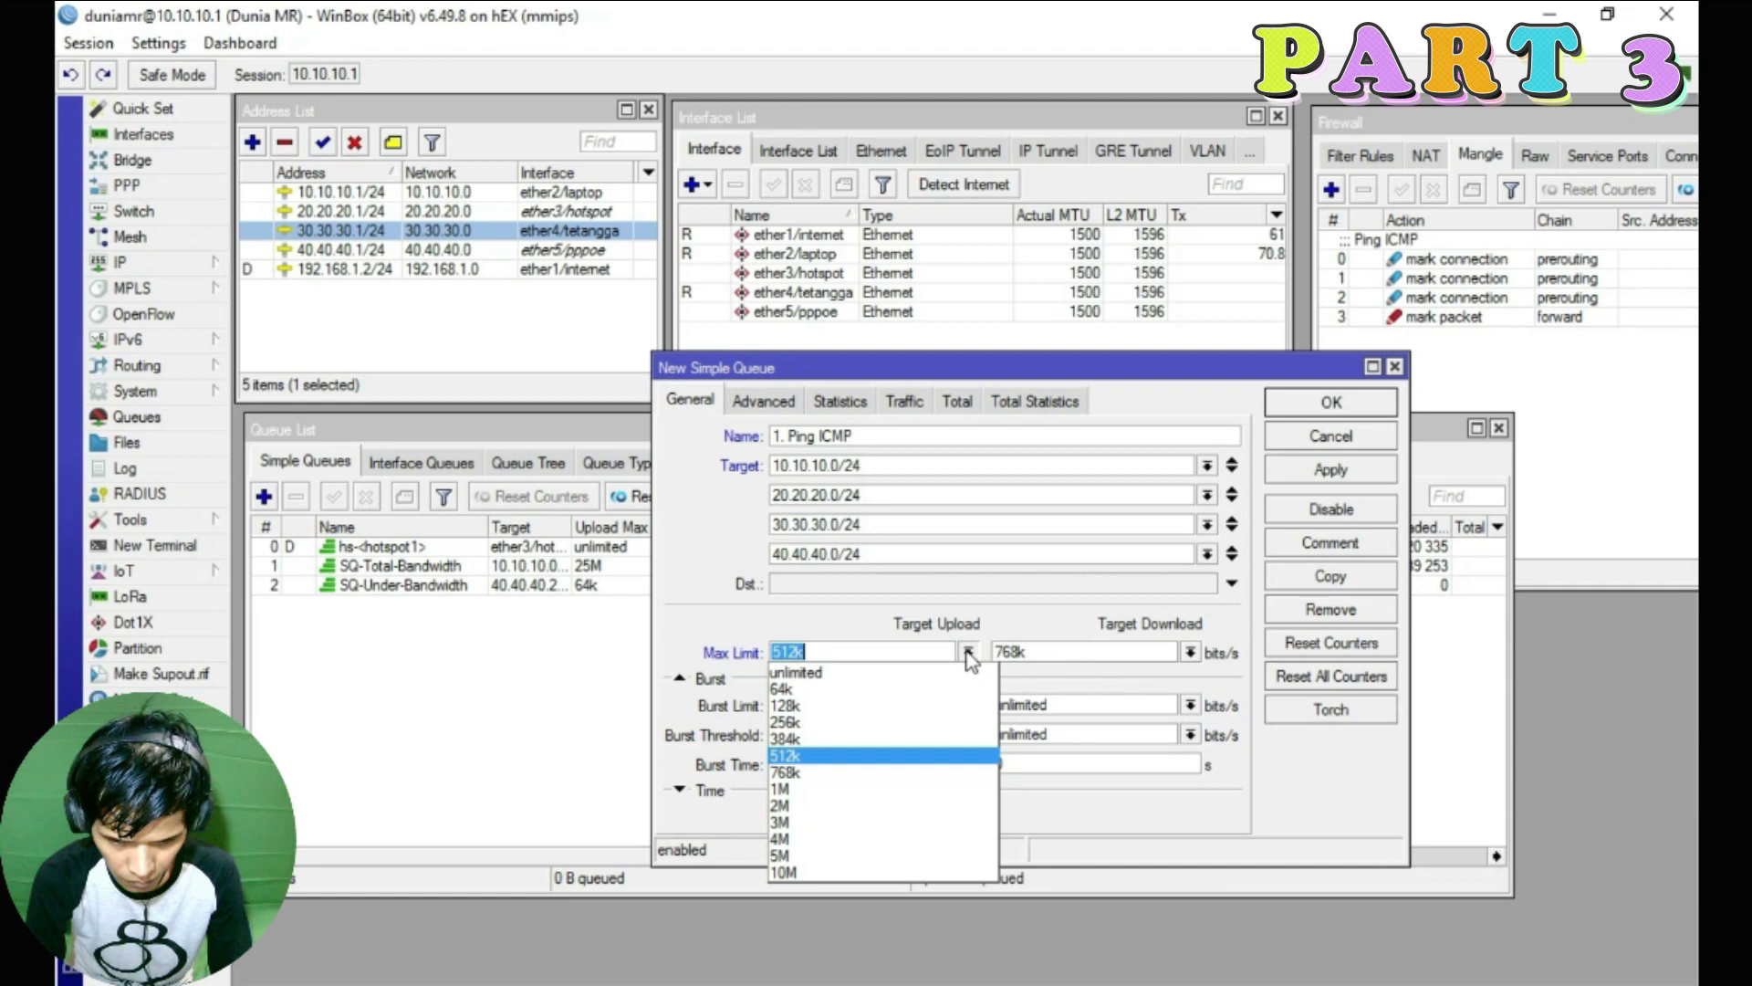
click(968, 653)
click(1192, 652)
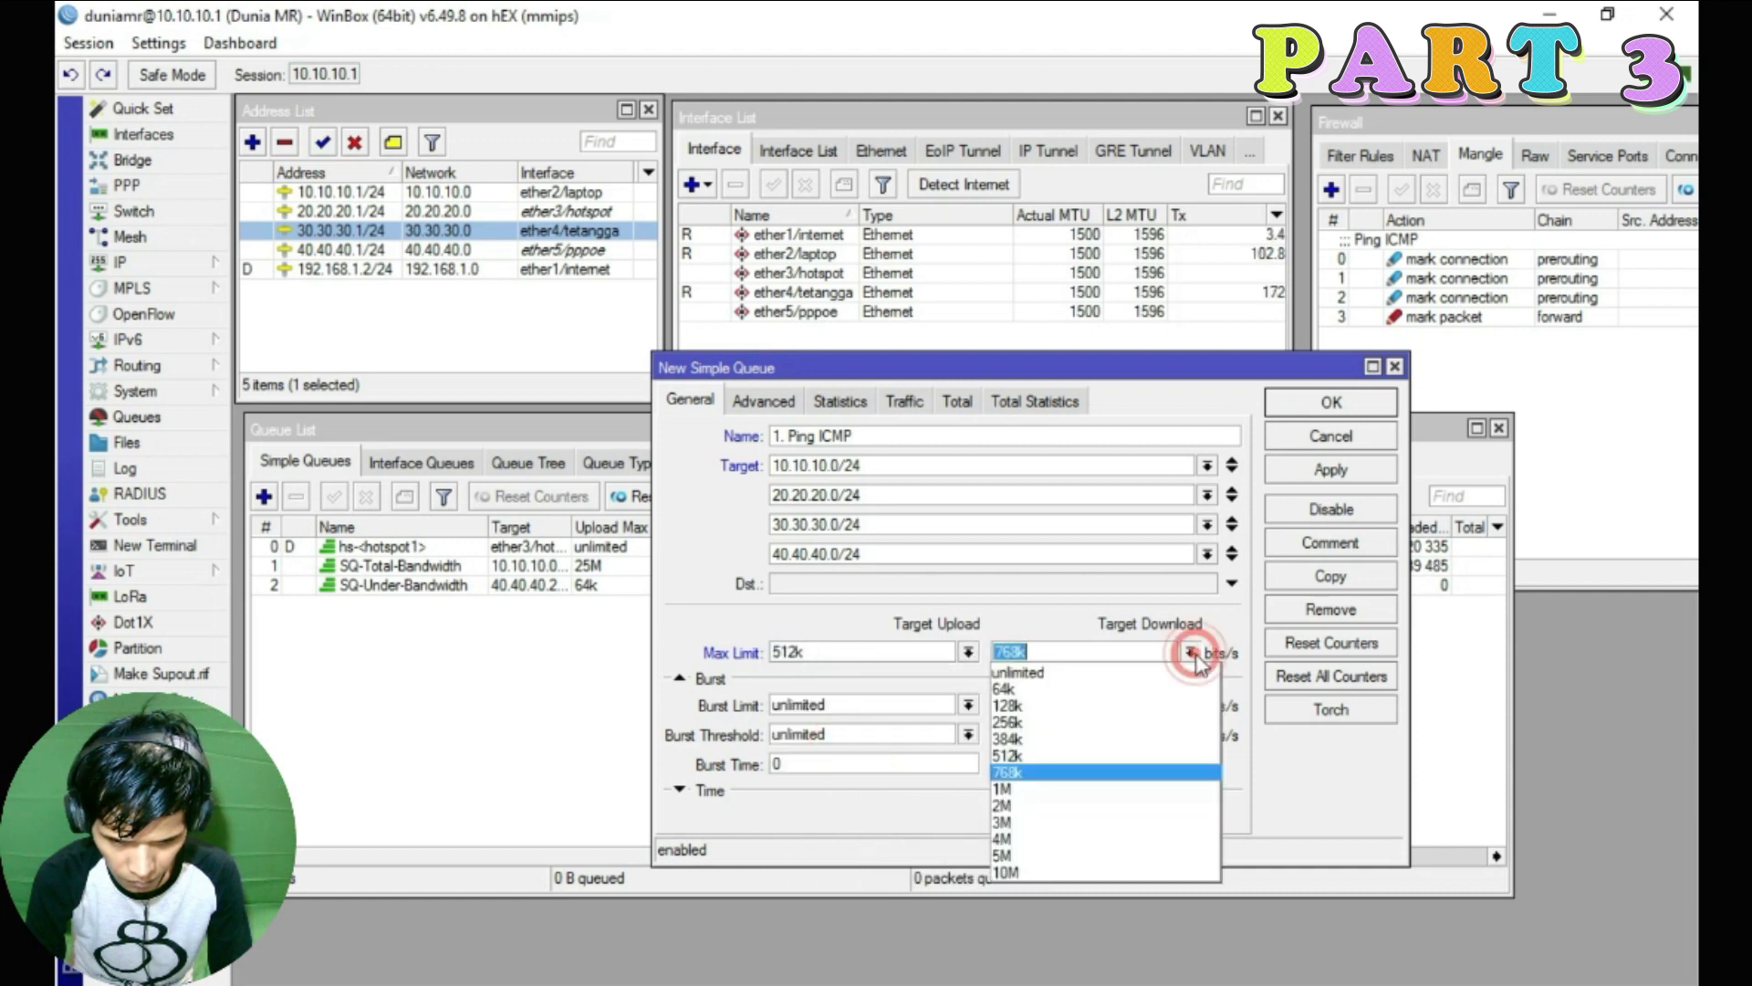
click(1068, 789)
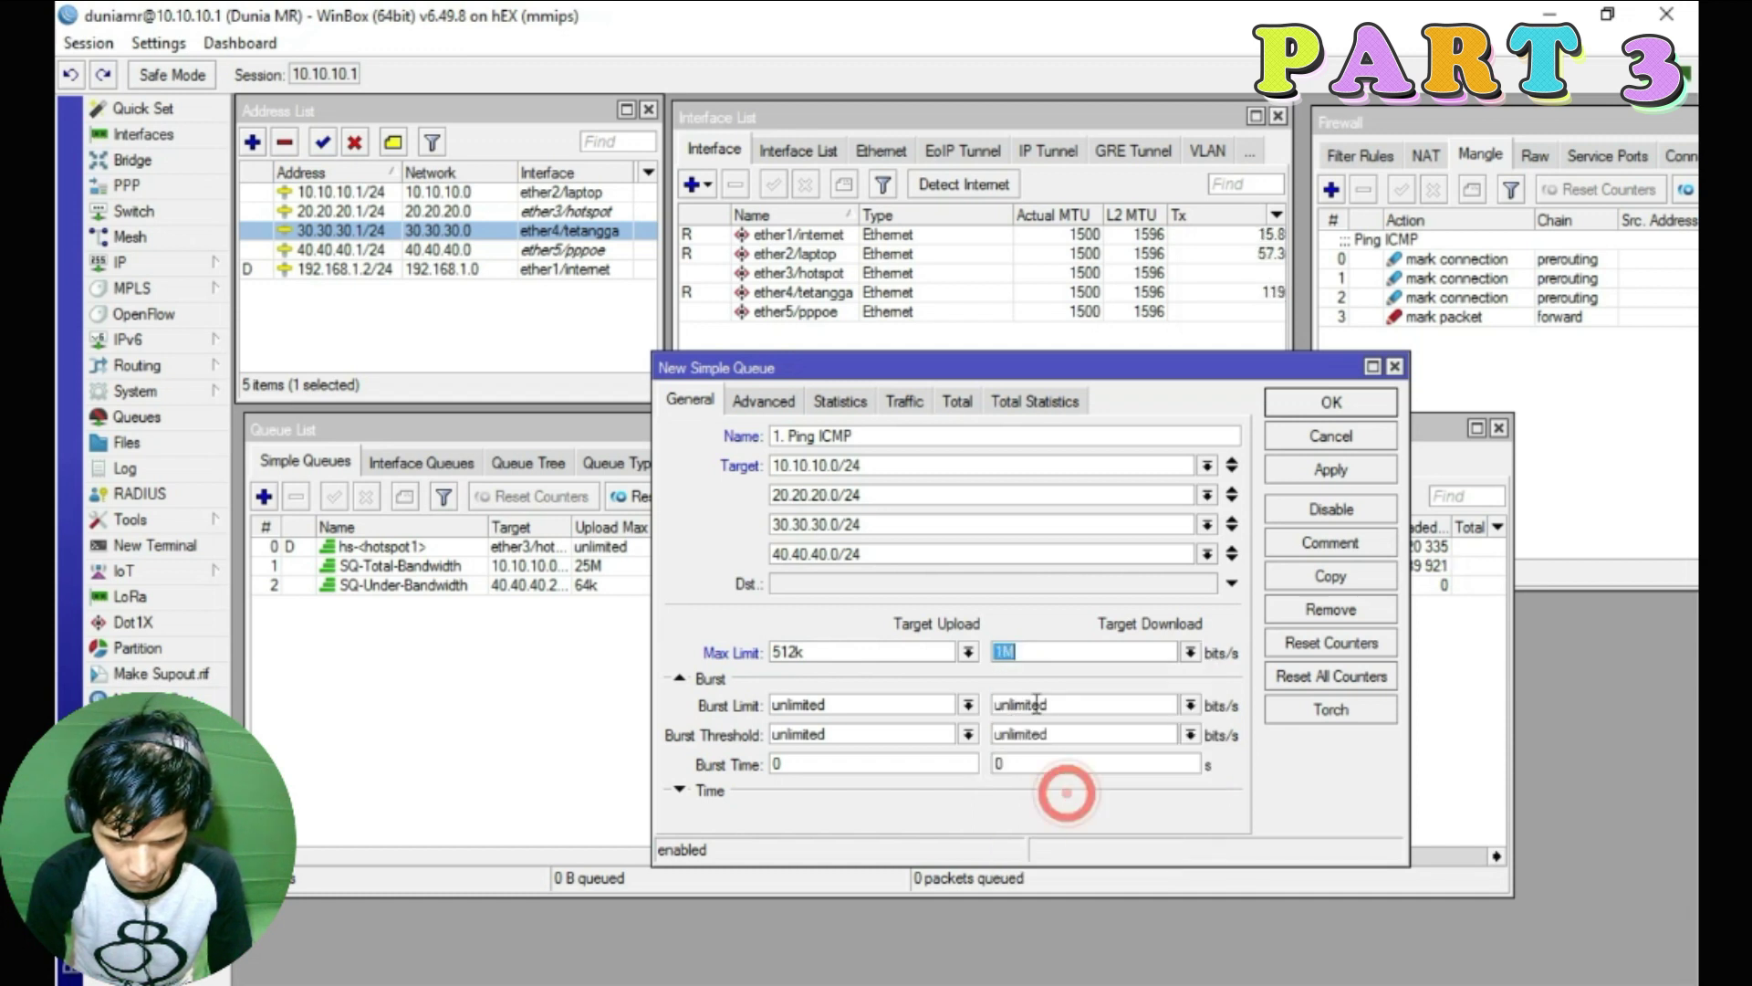
click(758, 403)
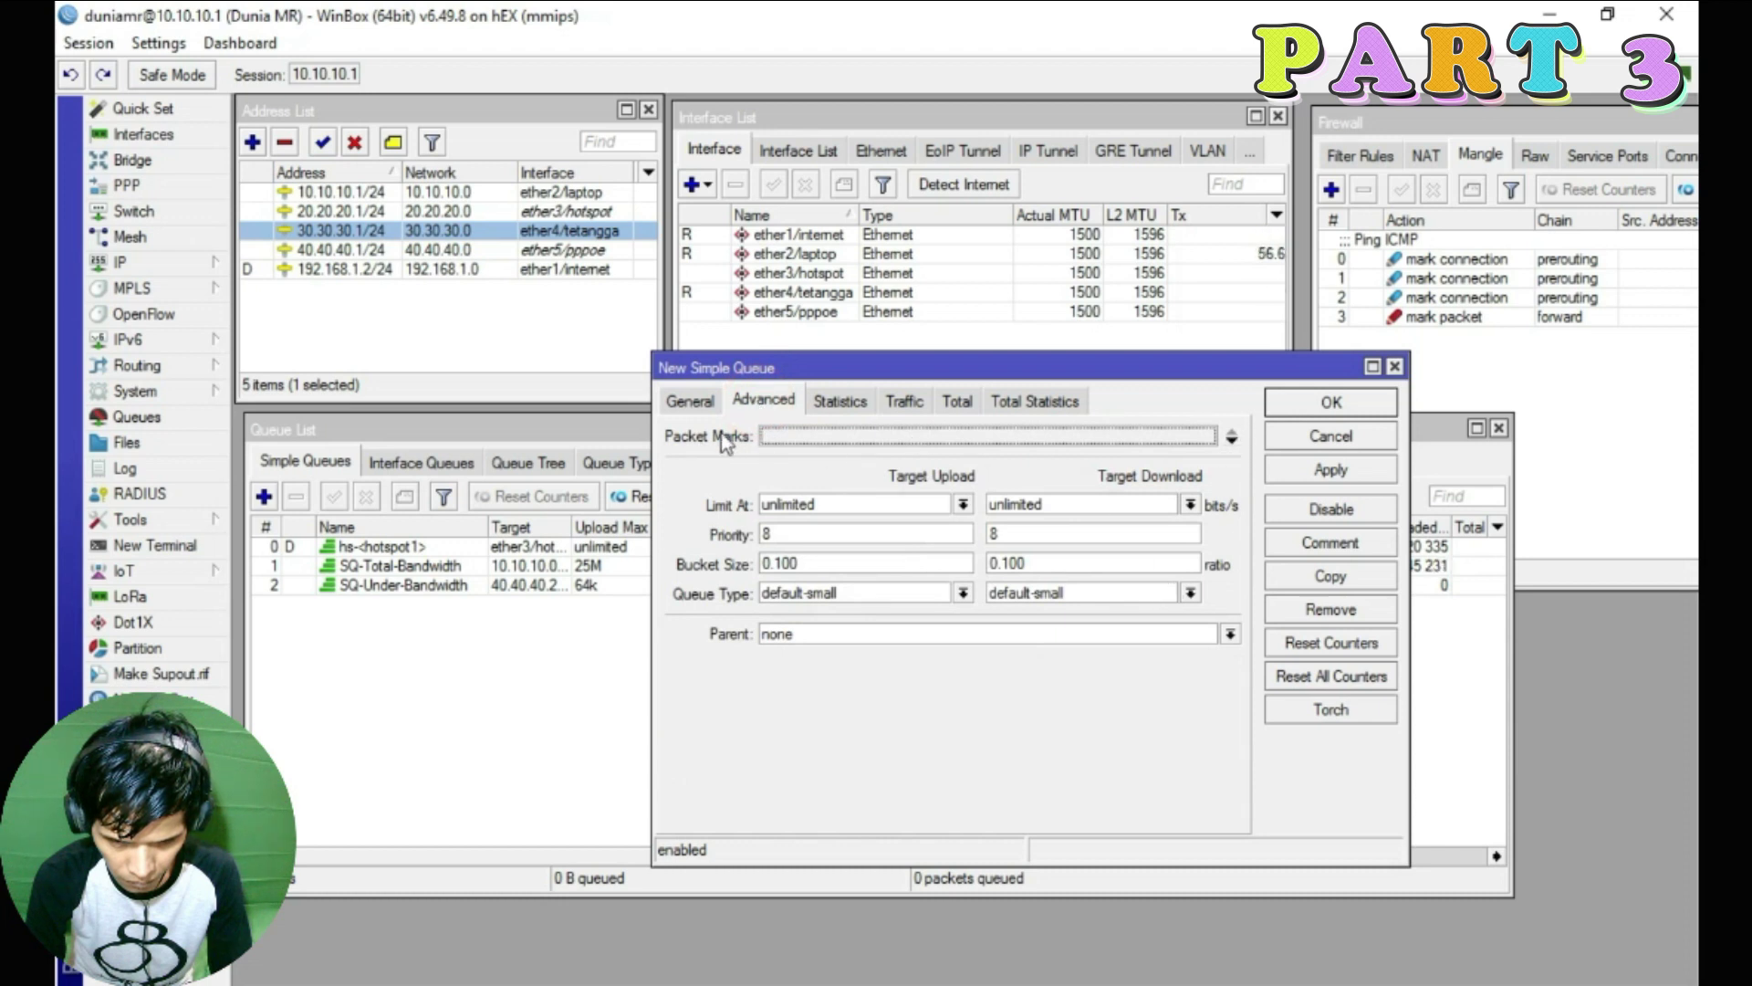
Set the queue's packet mark to PM-Ping-ICMP
click(1231, 441)
click(1204, 436)
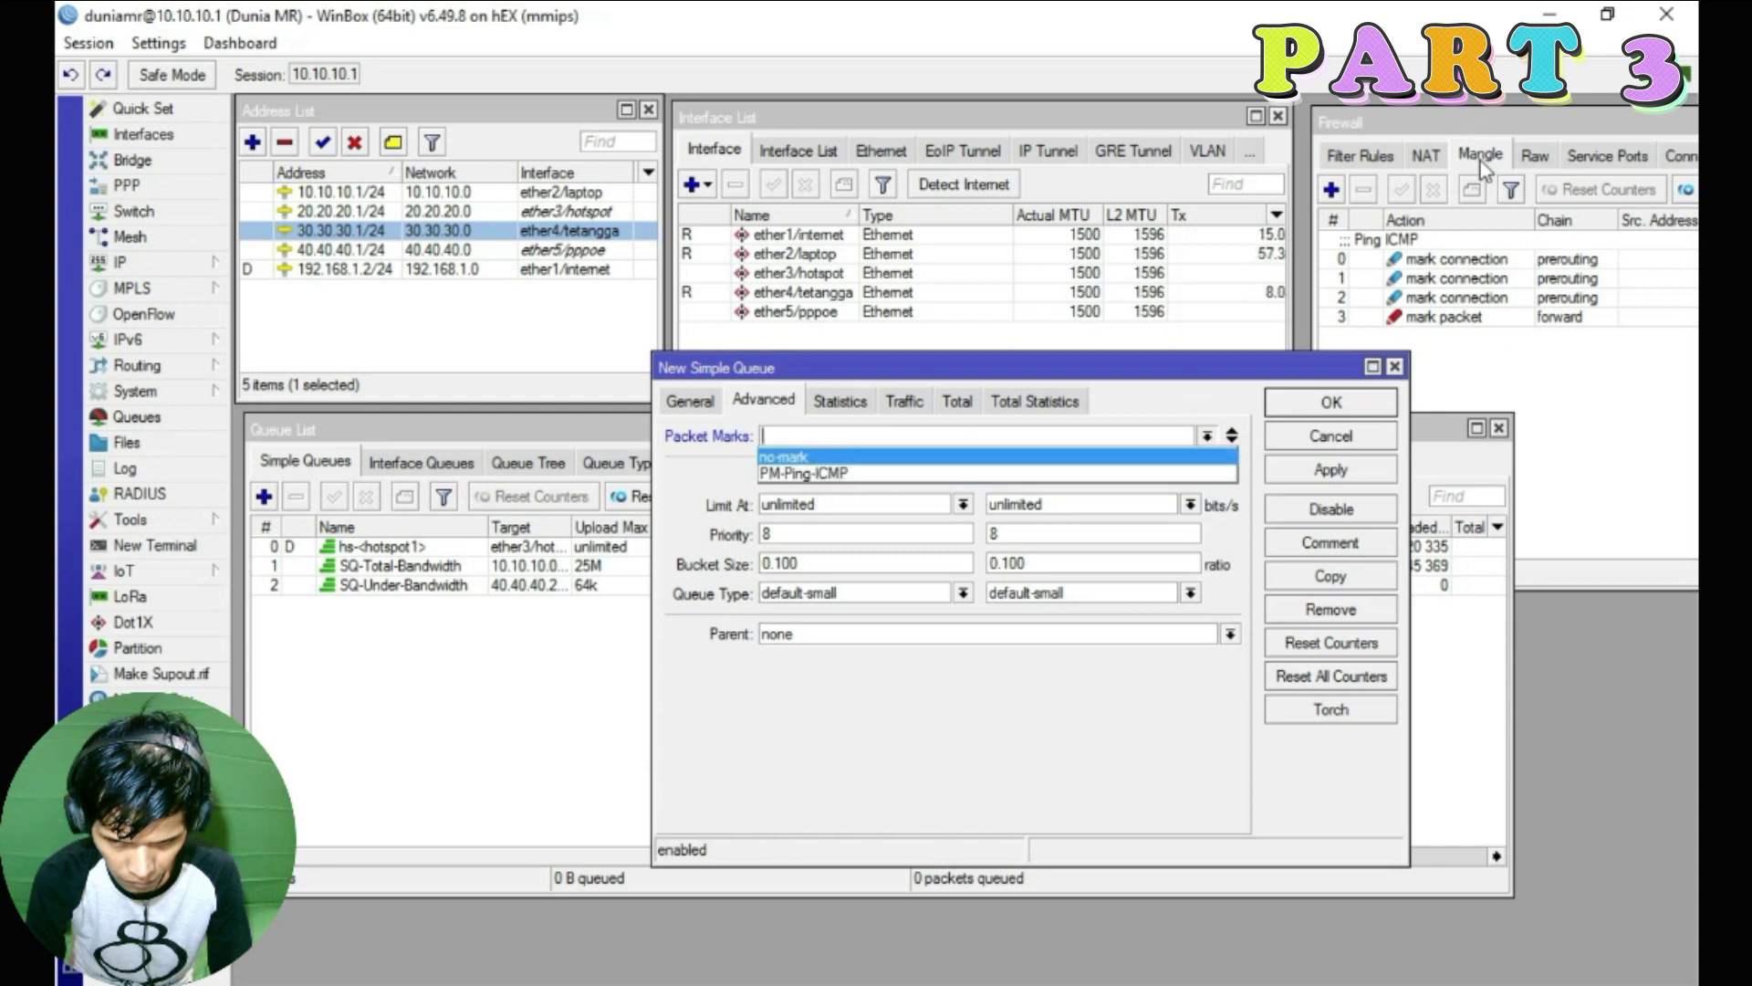
click(1493, 119)
click(881, 436)
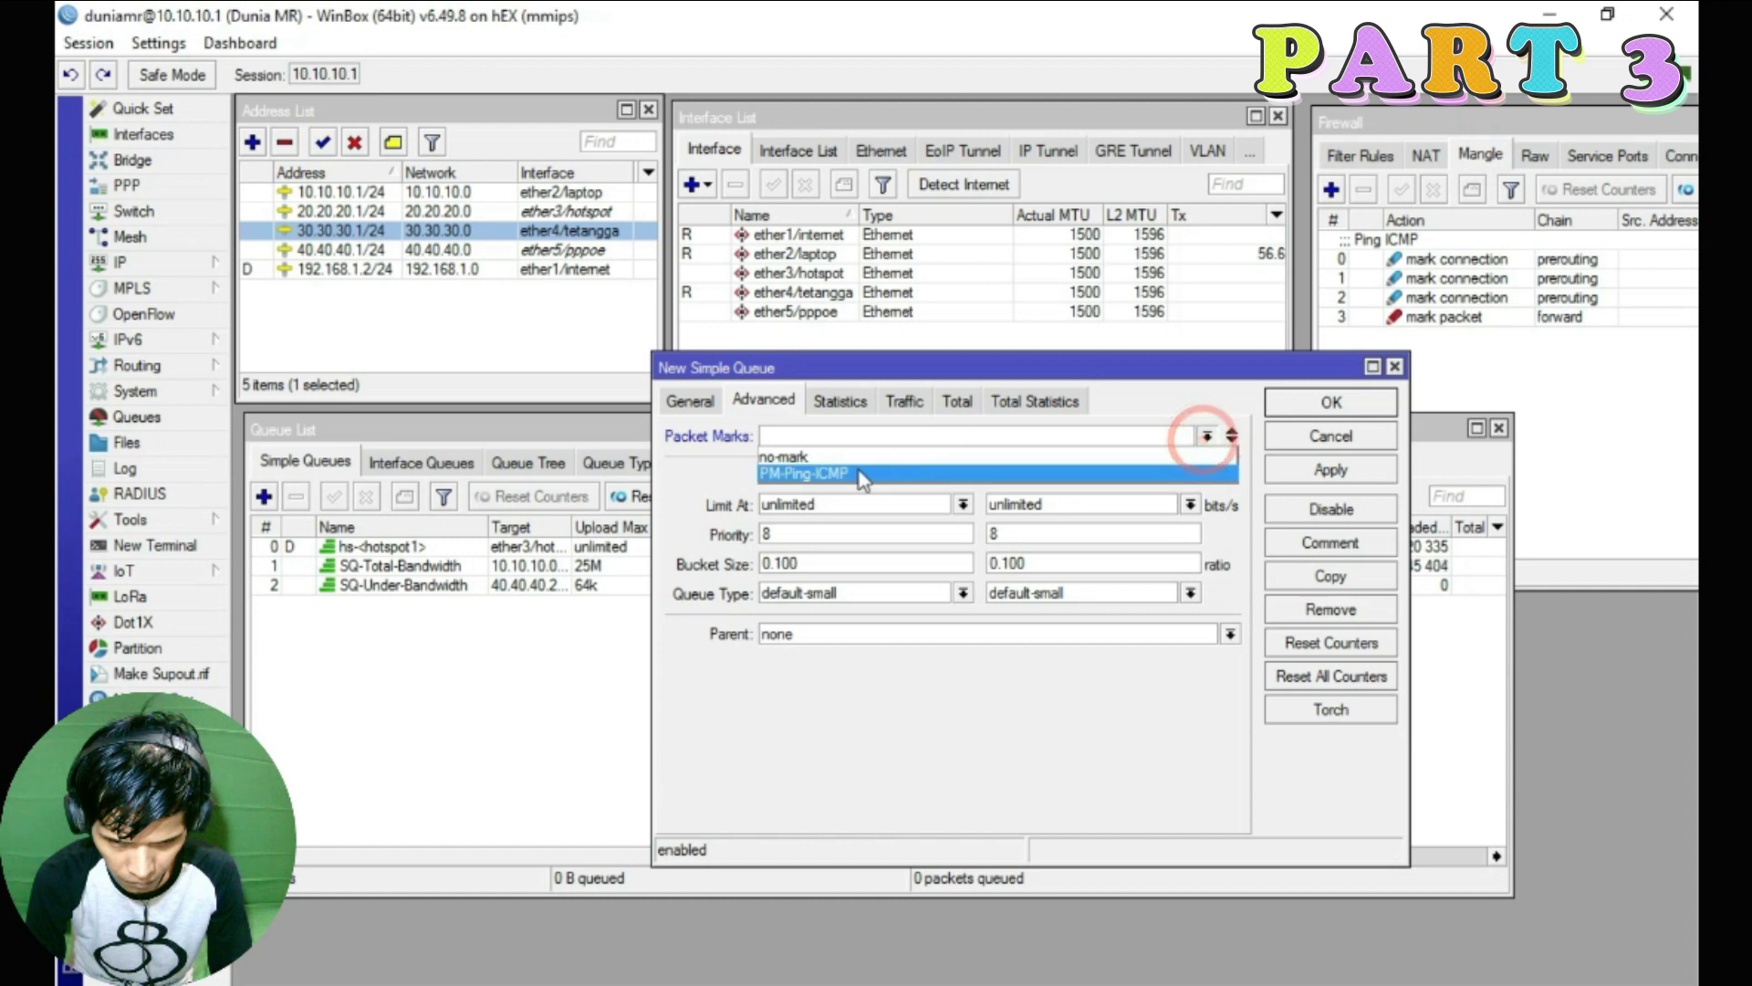
click(790, 475)
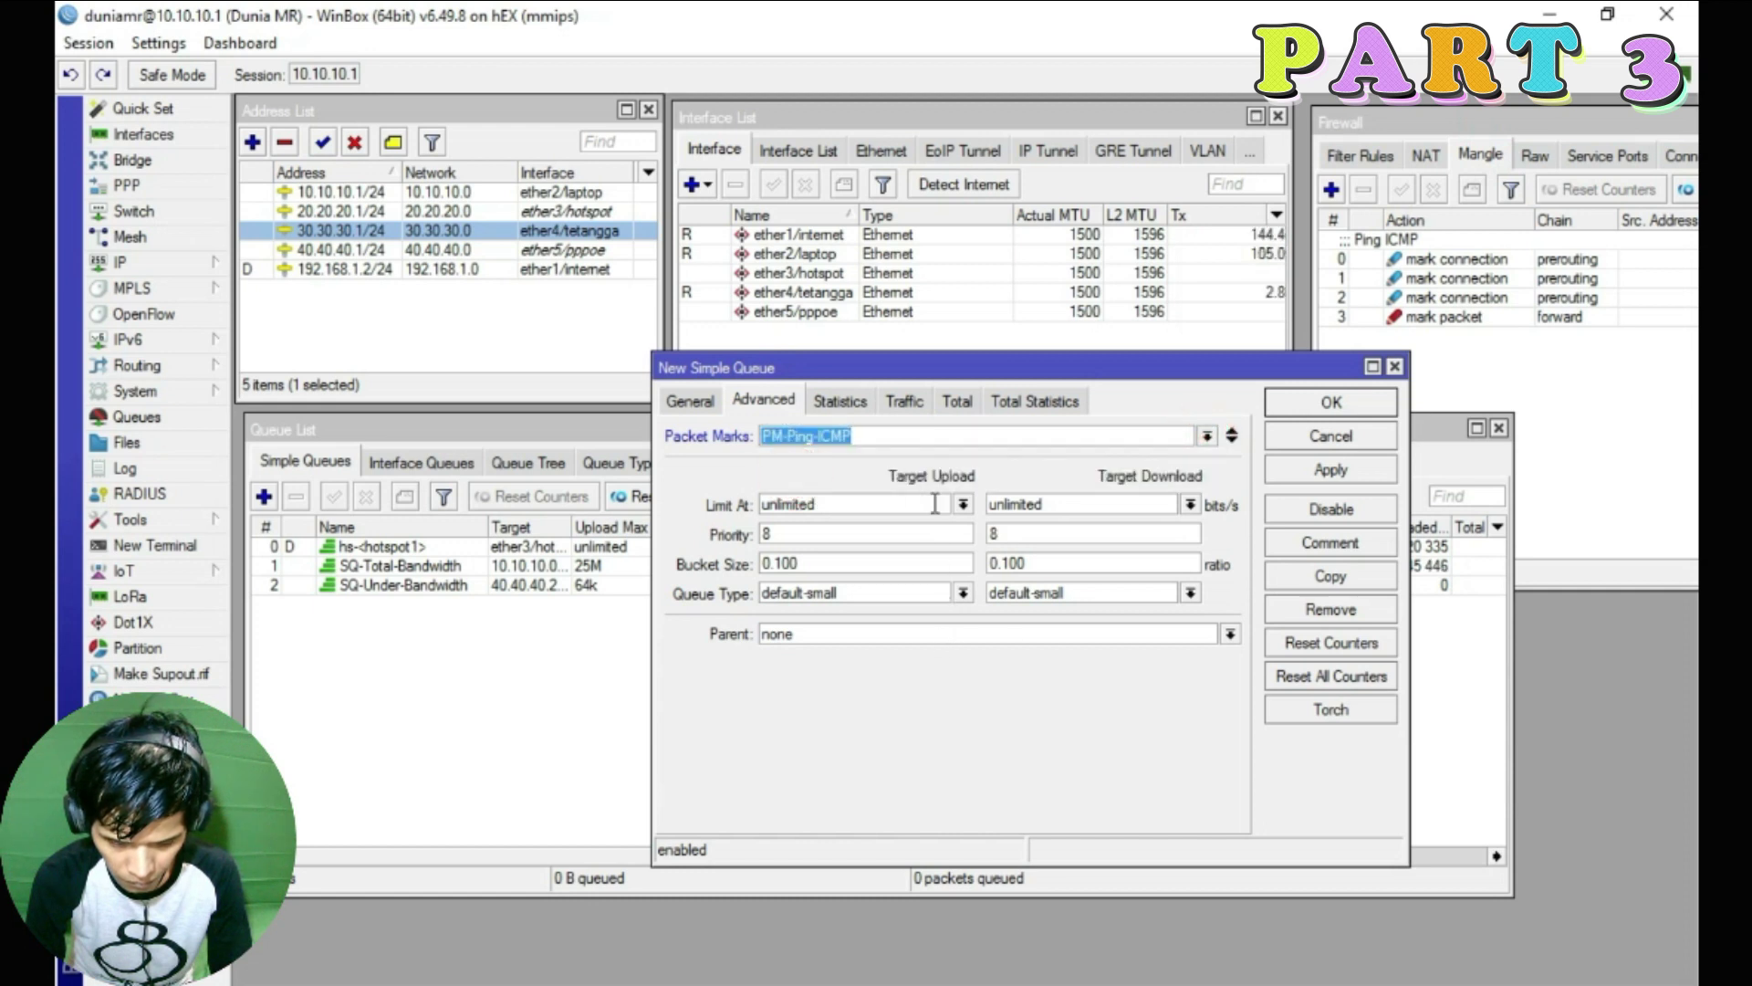
Set priority 1/1 and queue types pcq-upload-default and pcq-download-default
click(832, 536)
key(BackSpace)
text(1)
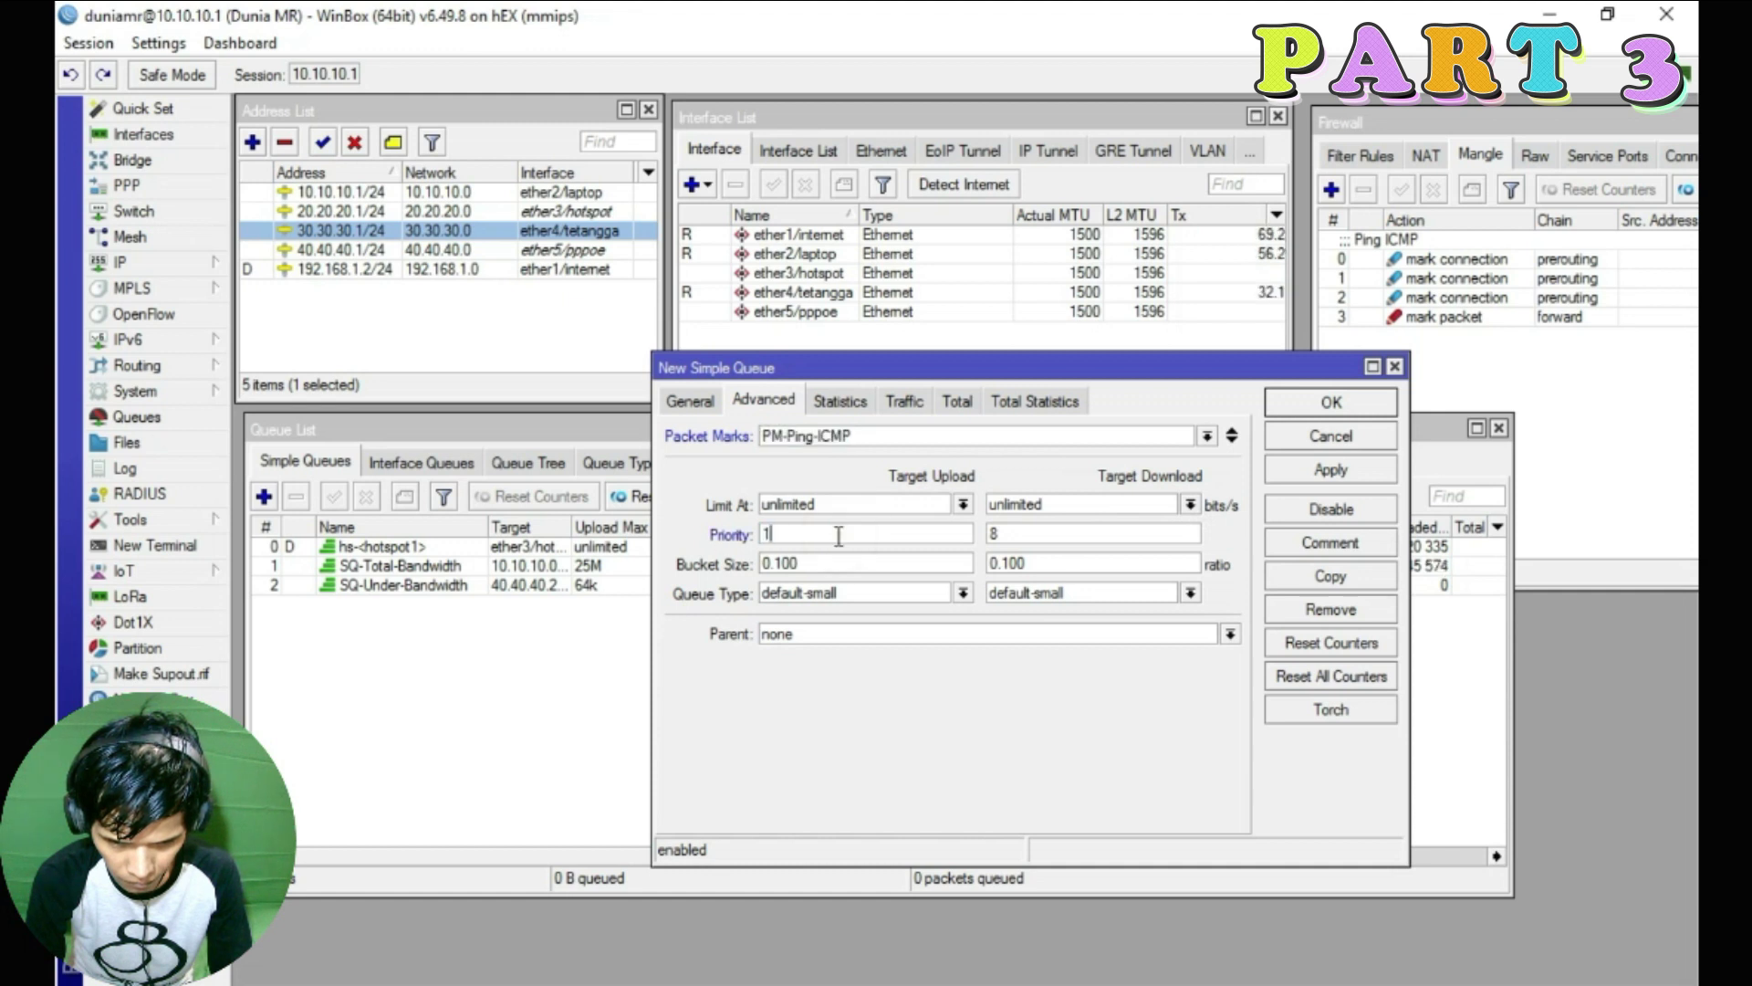
click(1065, 536)
key(BackSpace)
text(1)
click(963, 594)
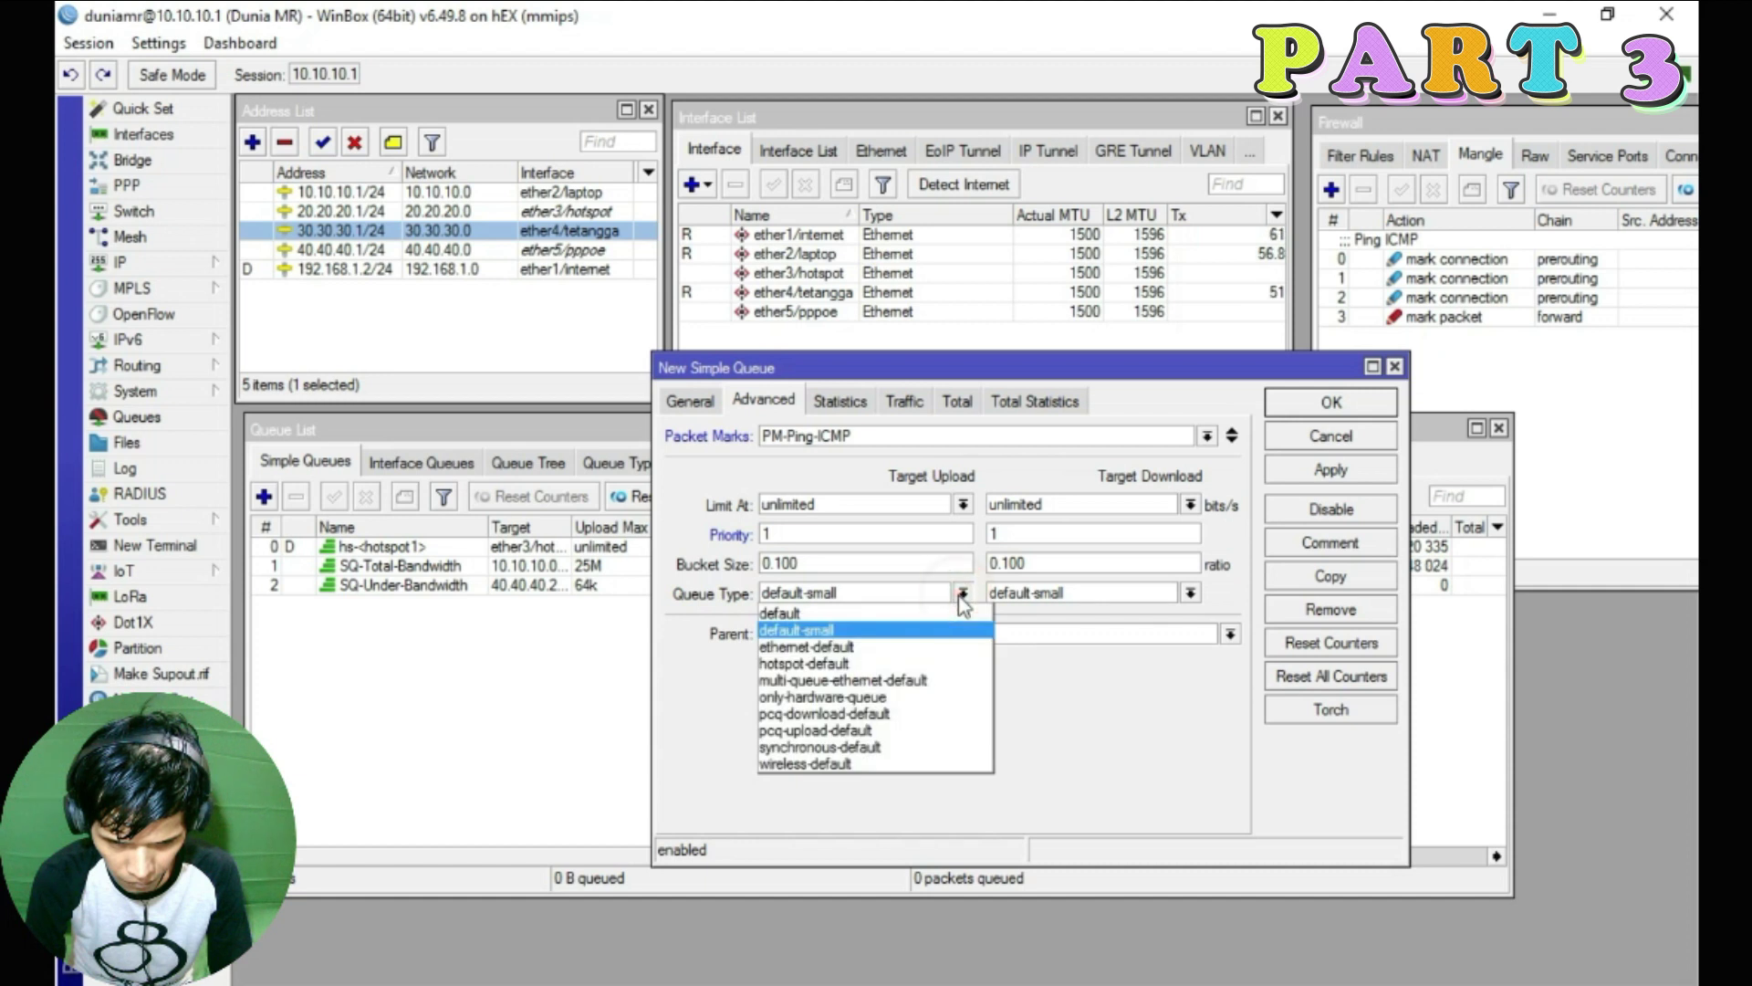
click(829, 734)
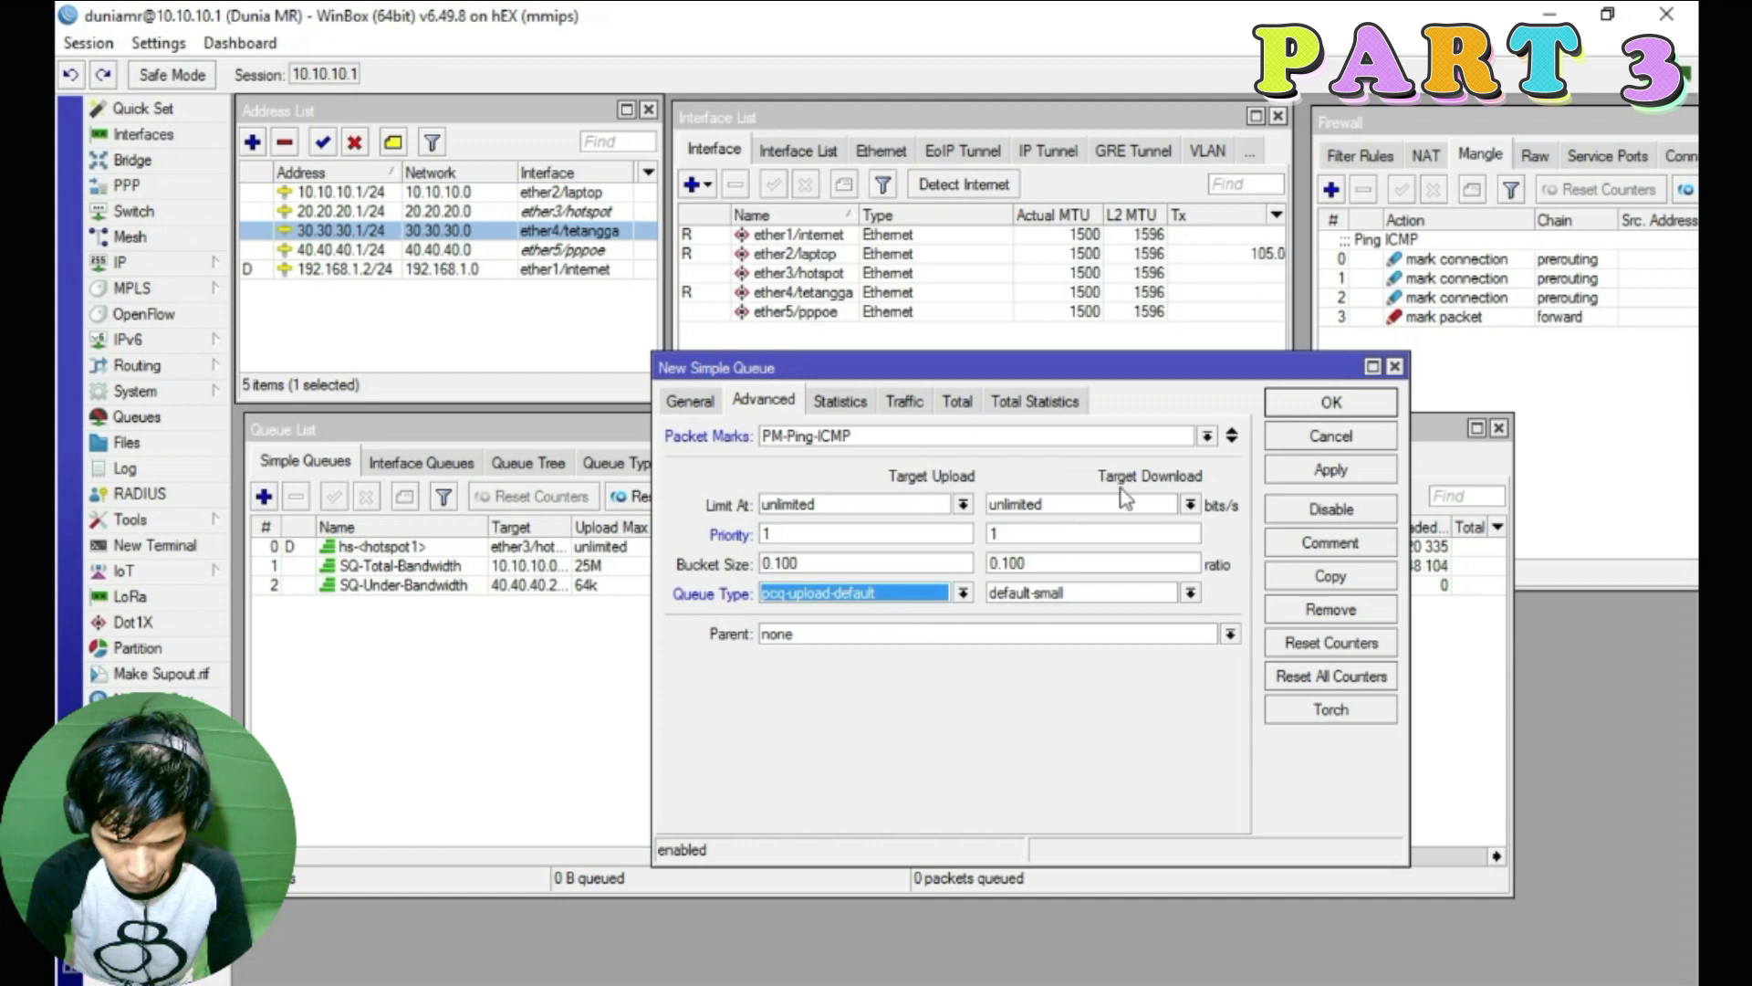
click(1190, 593)
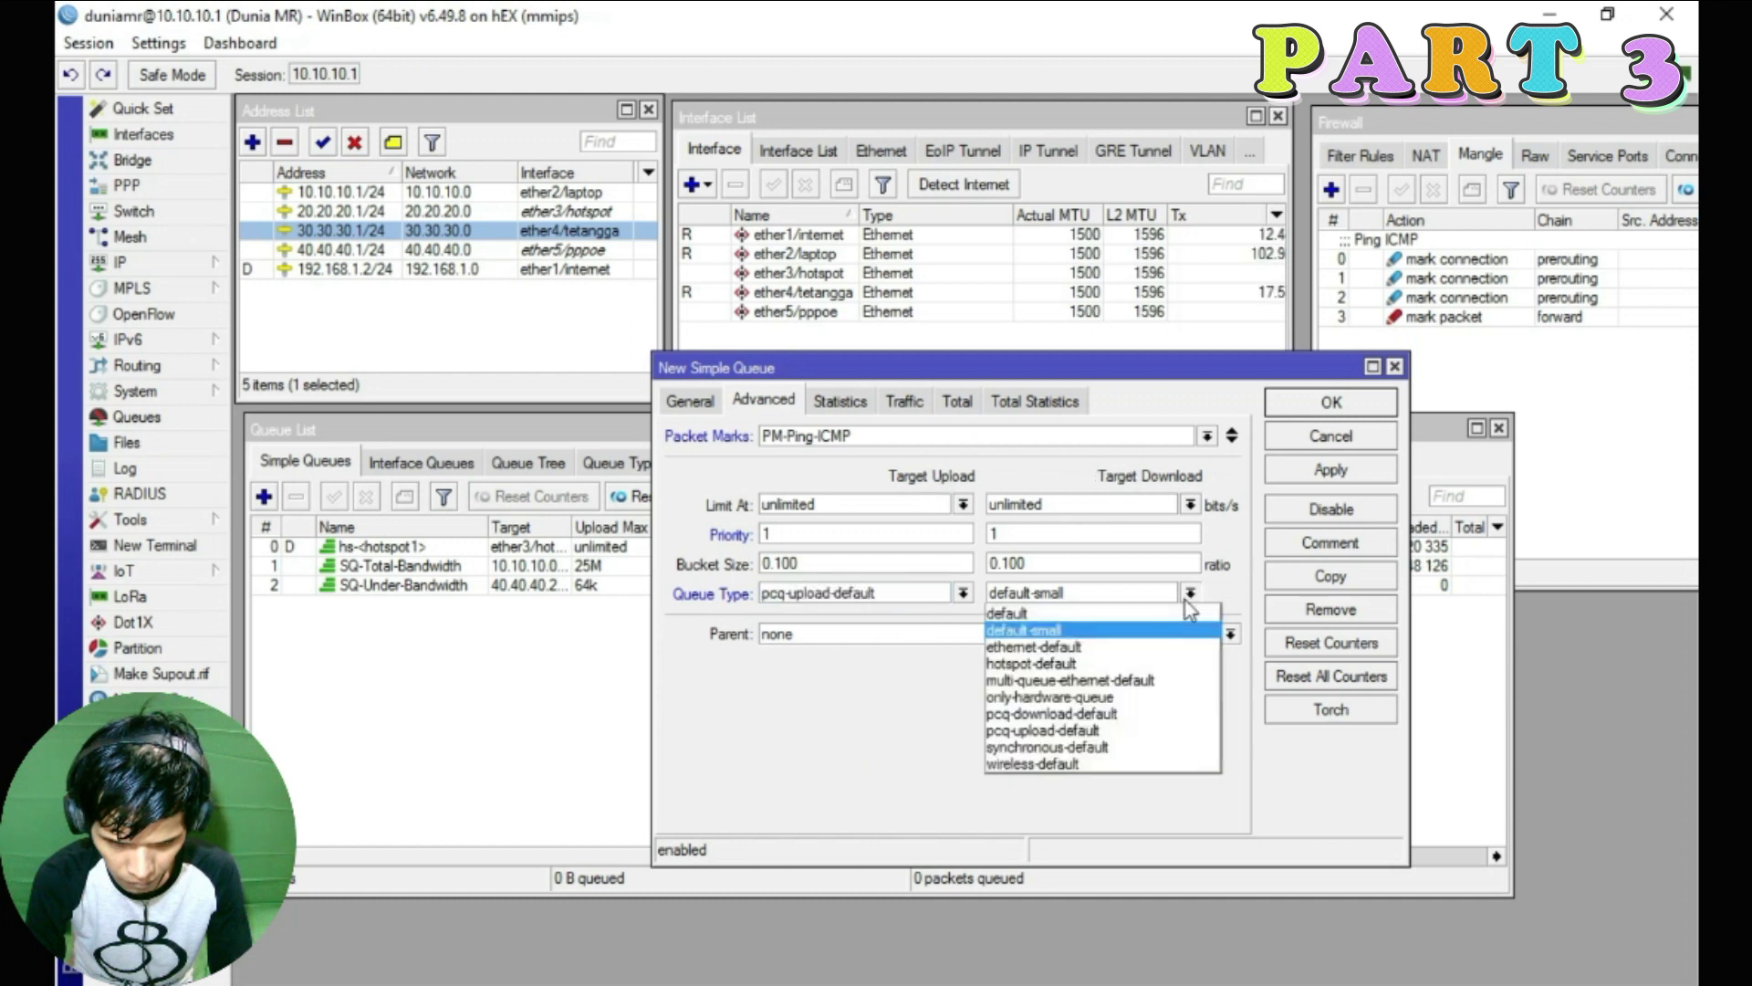
click(1128, 716)
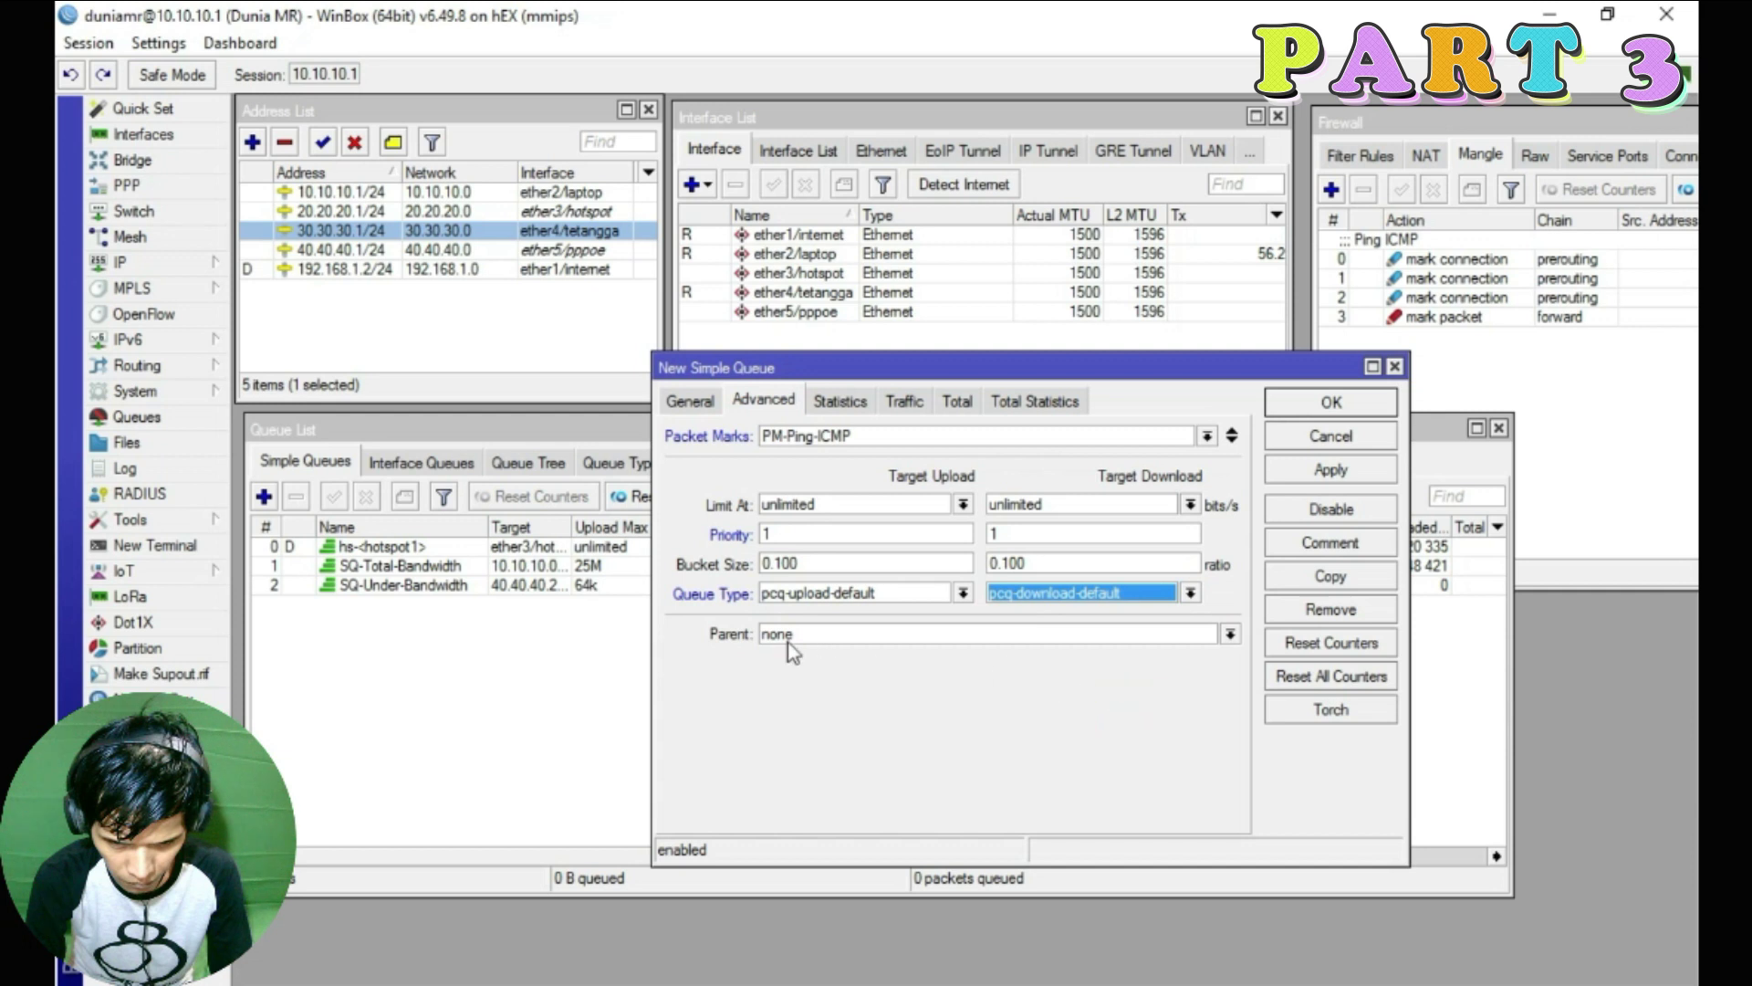
Make SQ-Total-Bandwidth the parent queue and apply the settings
click(434, 566)
click(1004, 367)
click(1230, 633)
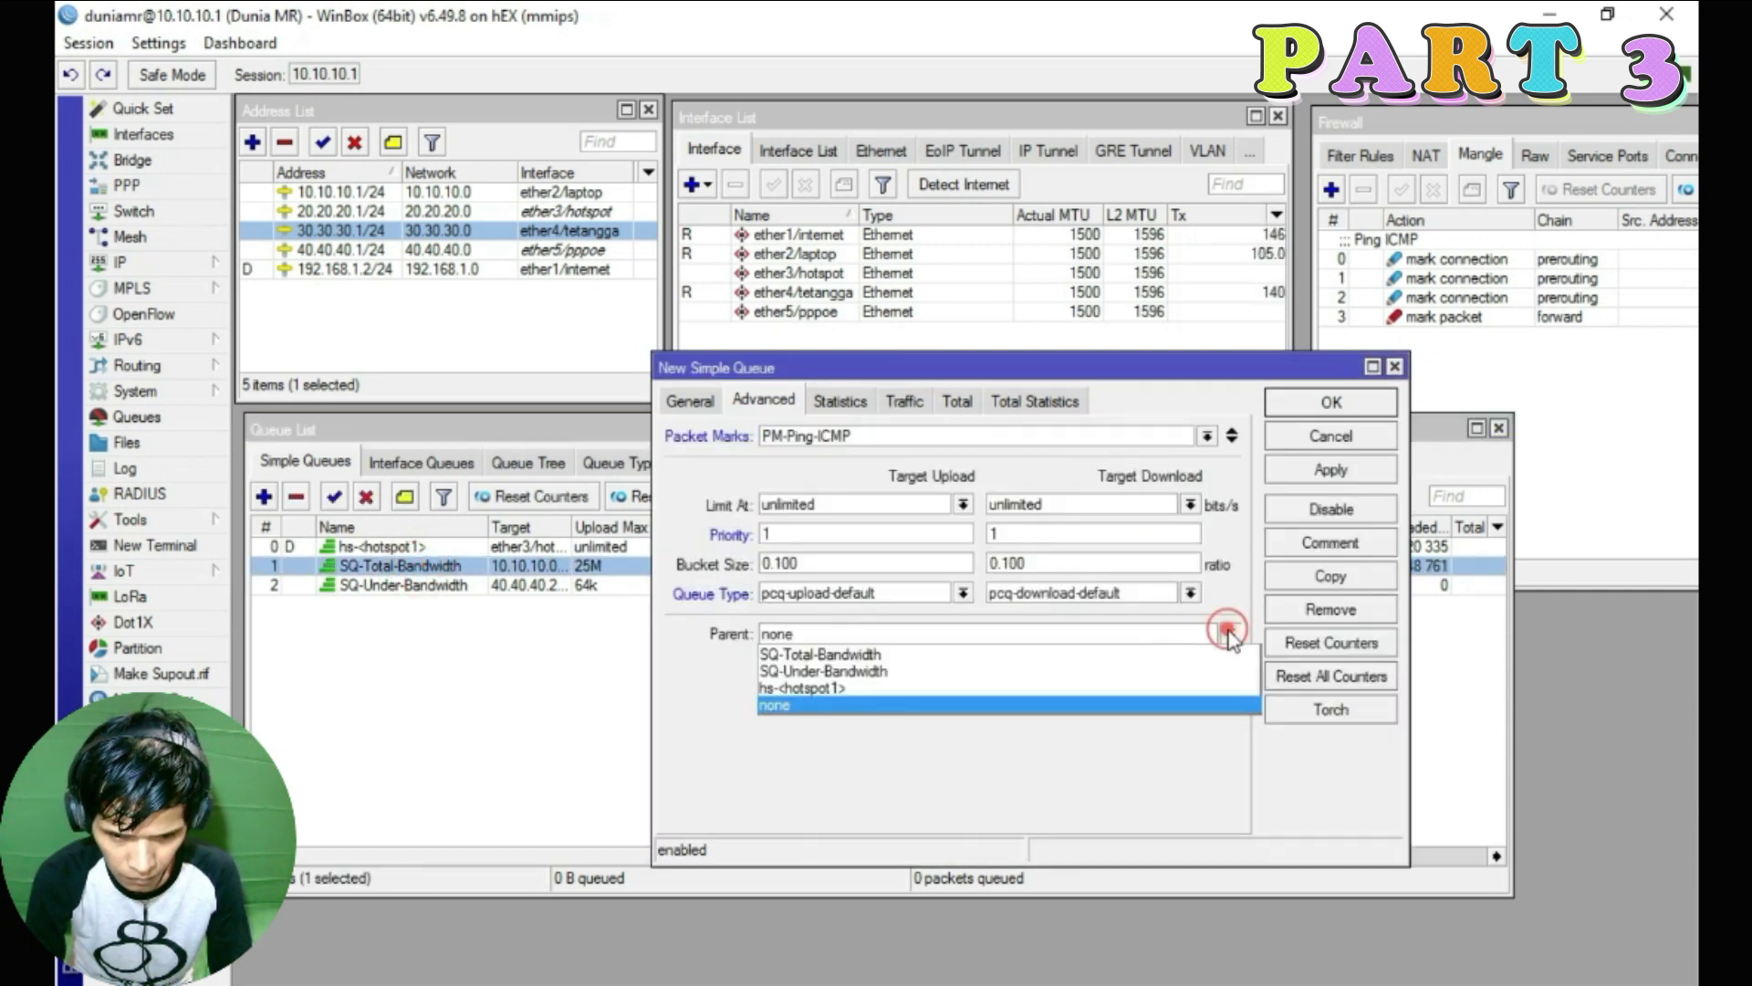
click(872, 657)
click(1290, 467)
Save the queue and sort the list by number so '1. Ping ICMP' nests under SQ-Total-Bandwidth
click(1307, 401)
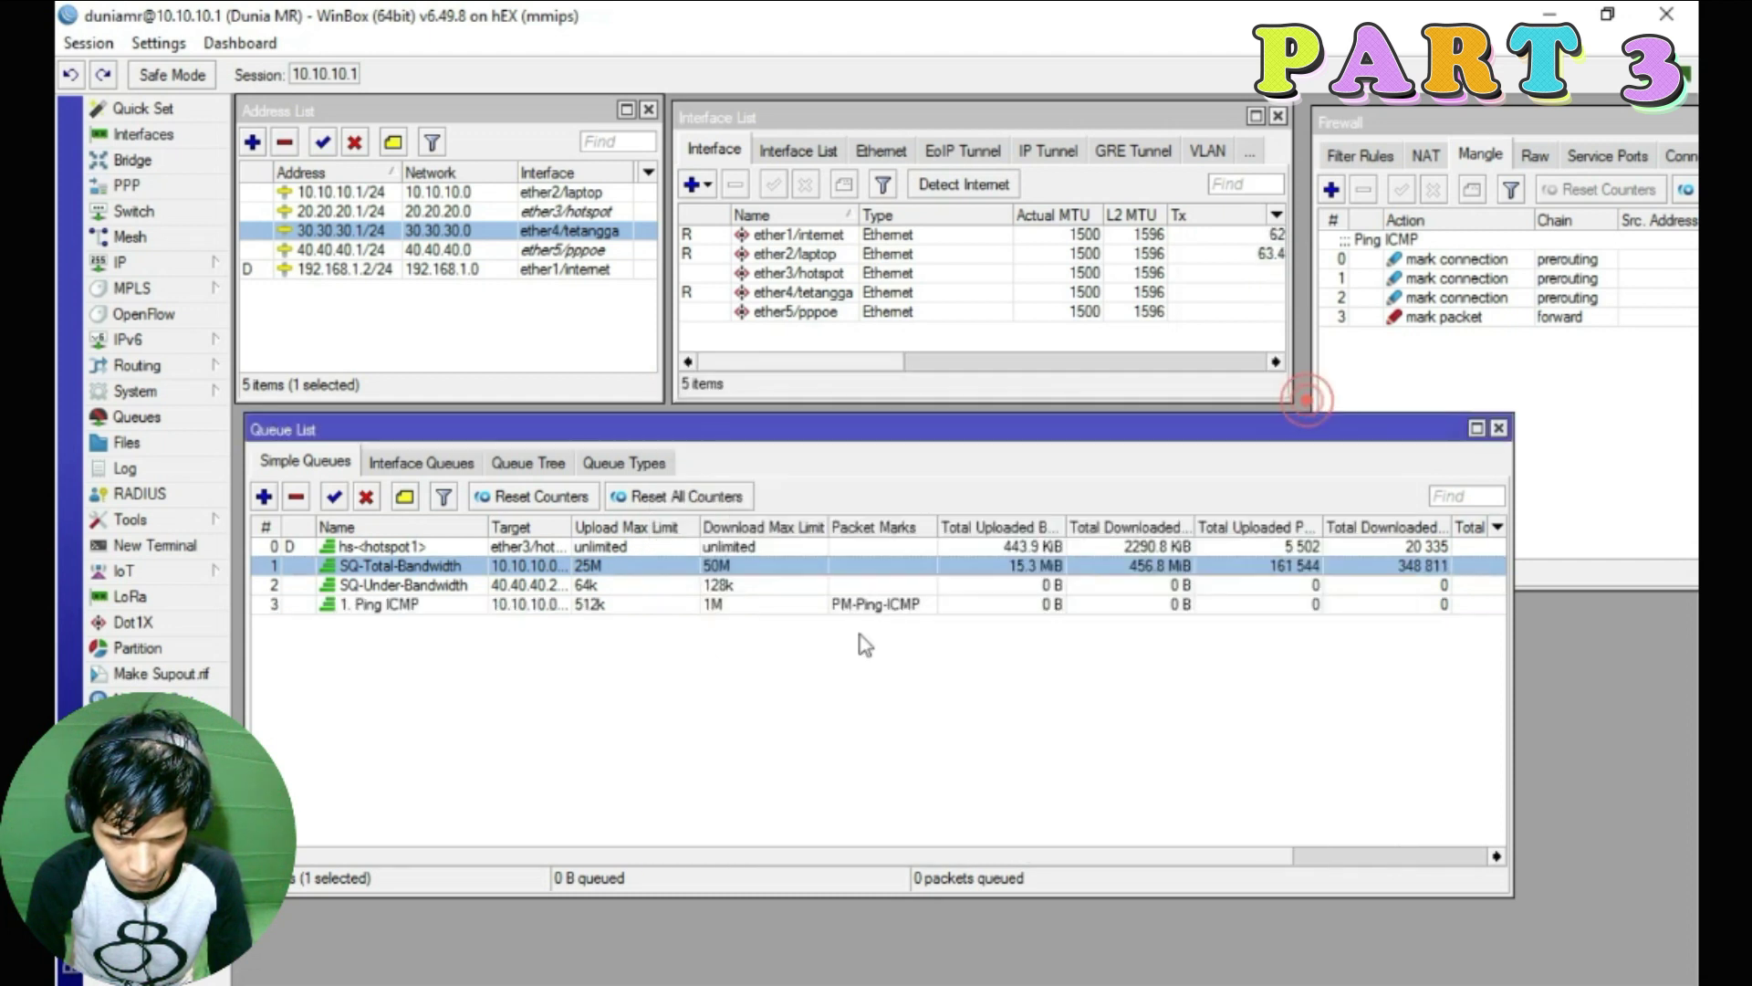
click(265, 528)
click(264, 530)
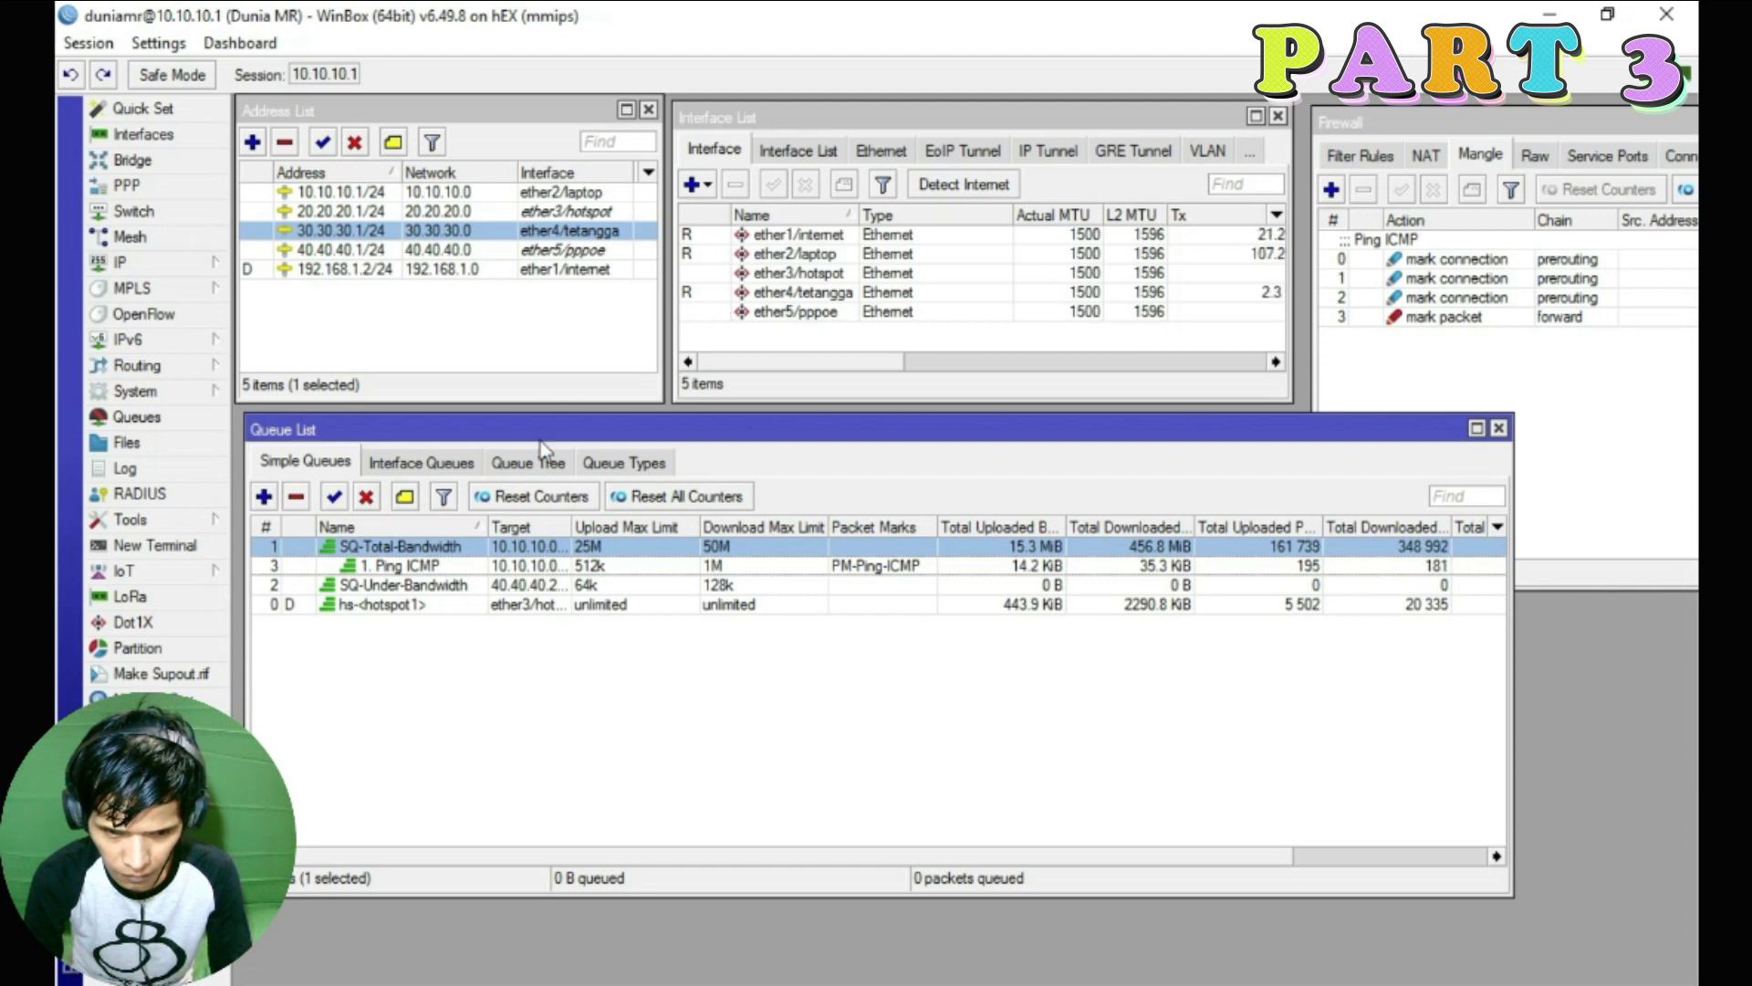
click(552, 193)
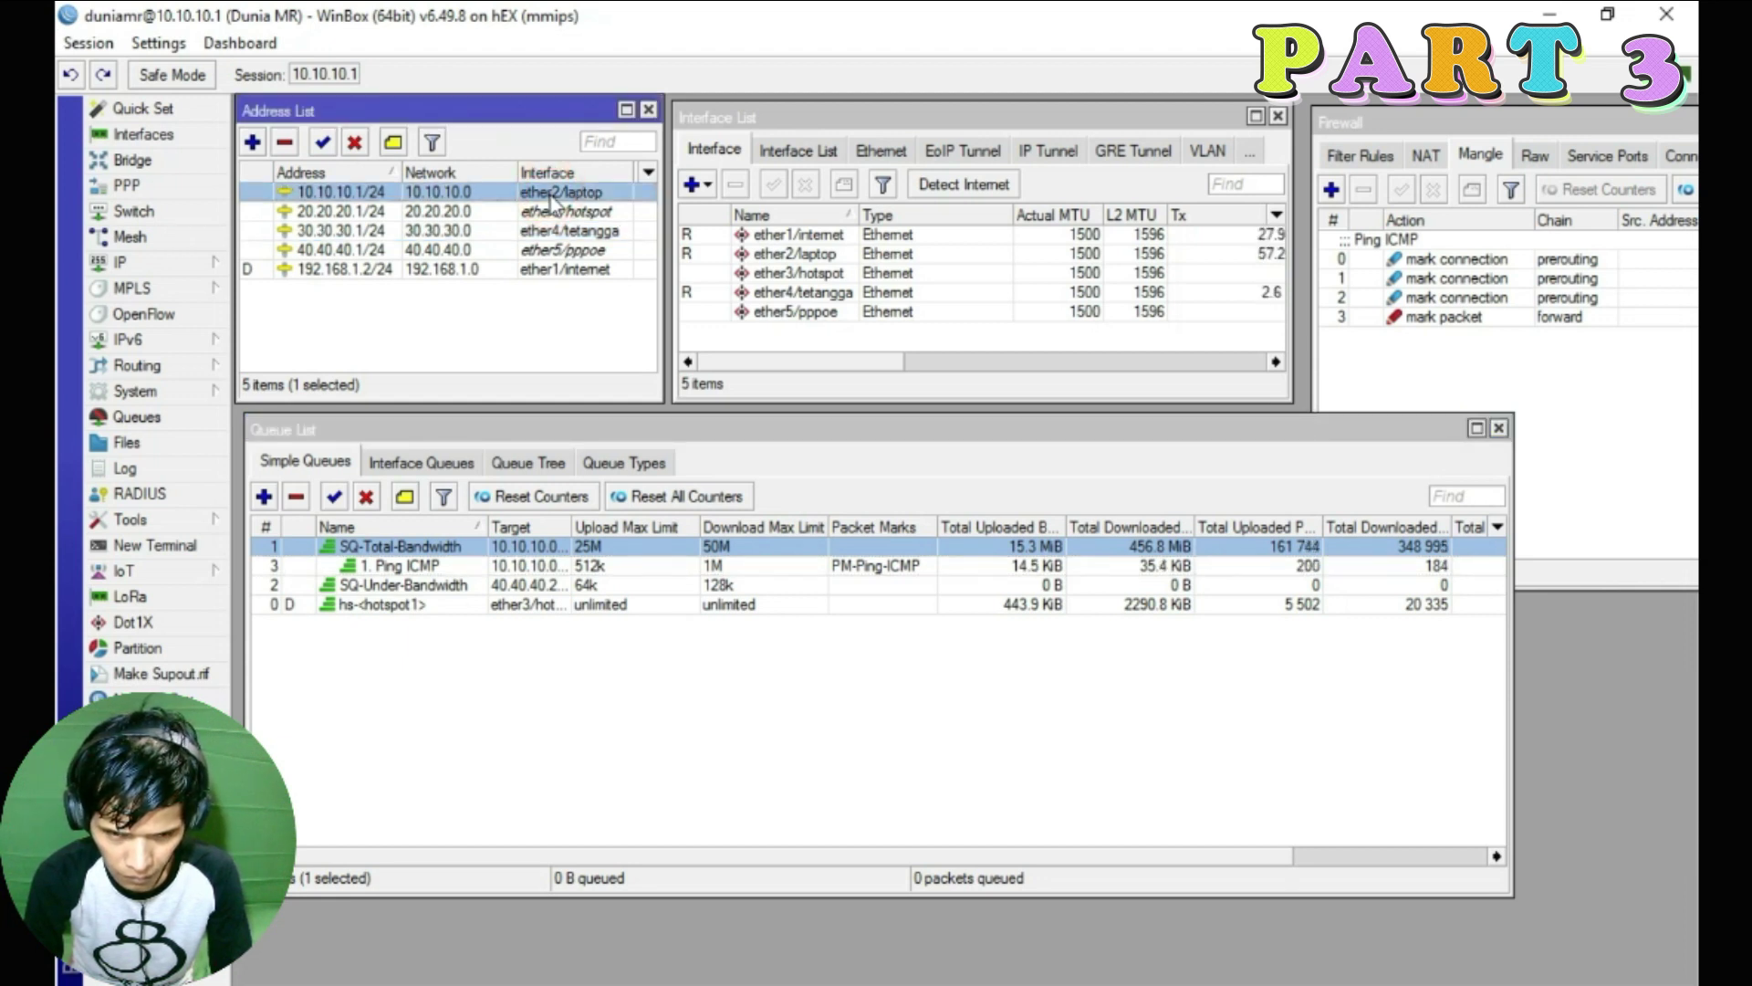
Create a new simple queue named '2. Ether Laptop' targeting 10.10.10.0/24
click(264, 496)
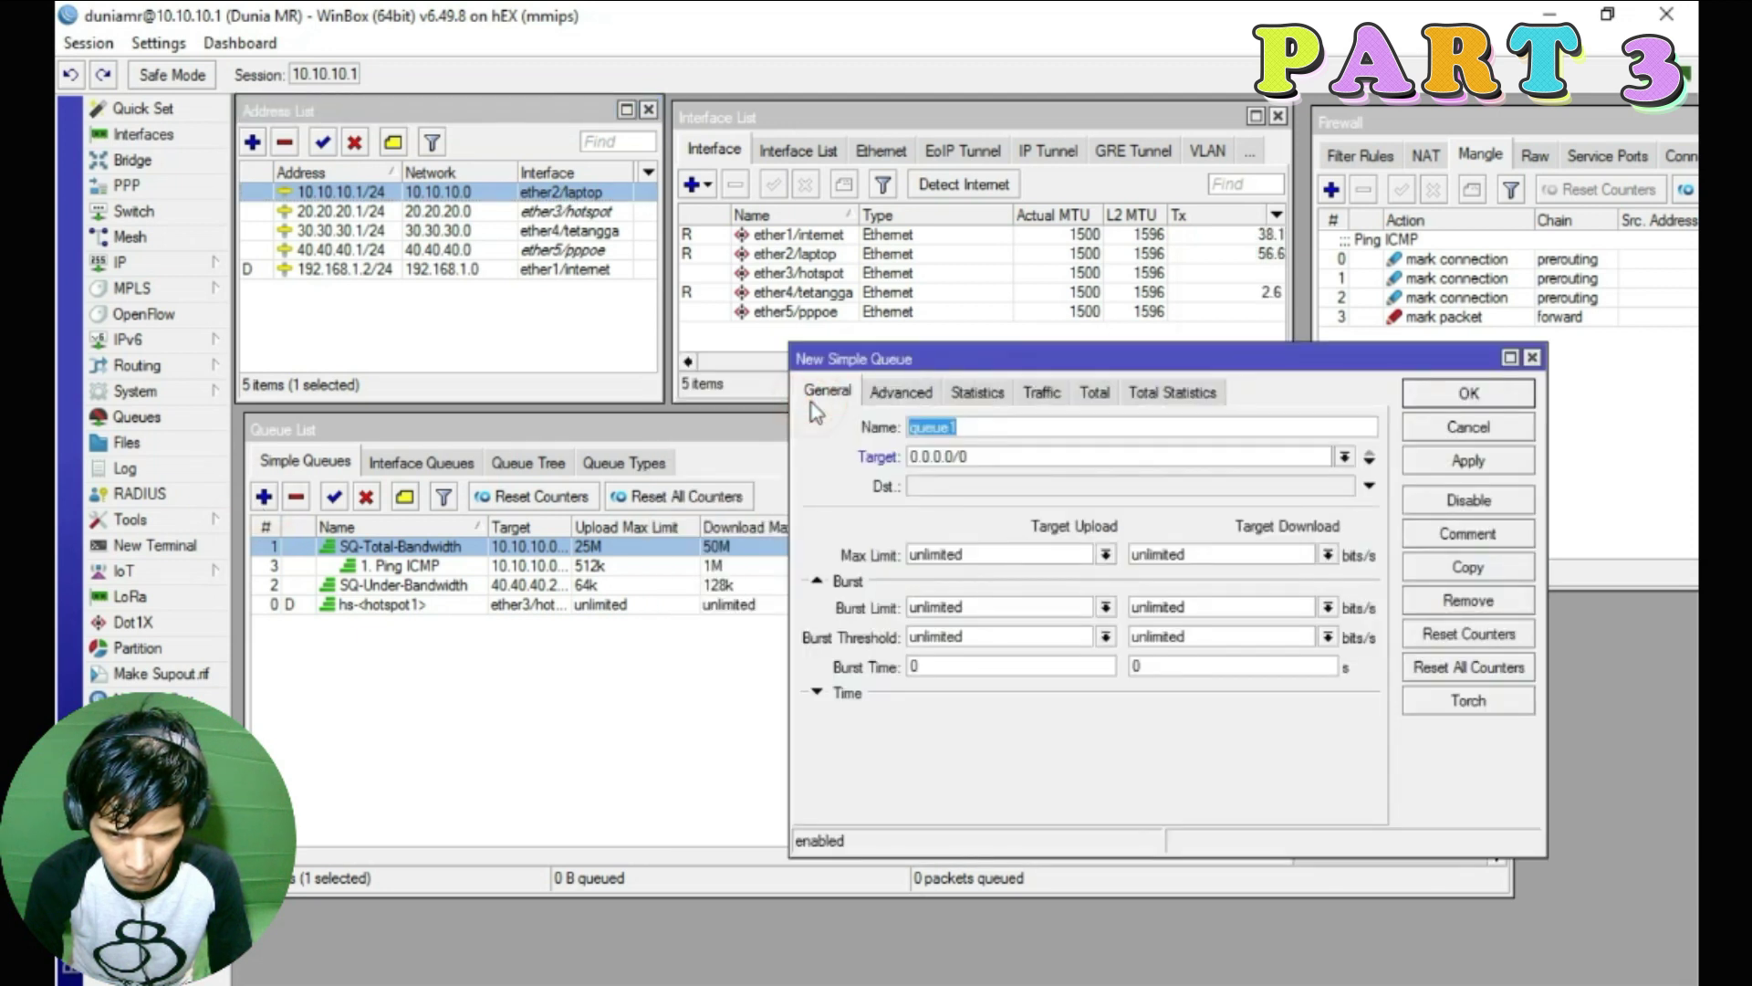
text(2.)
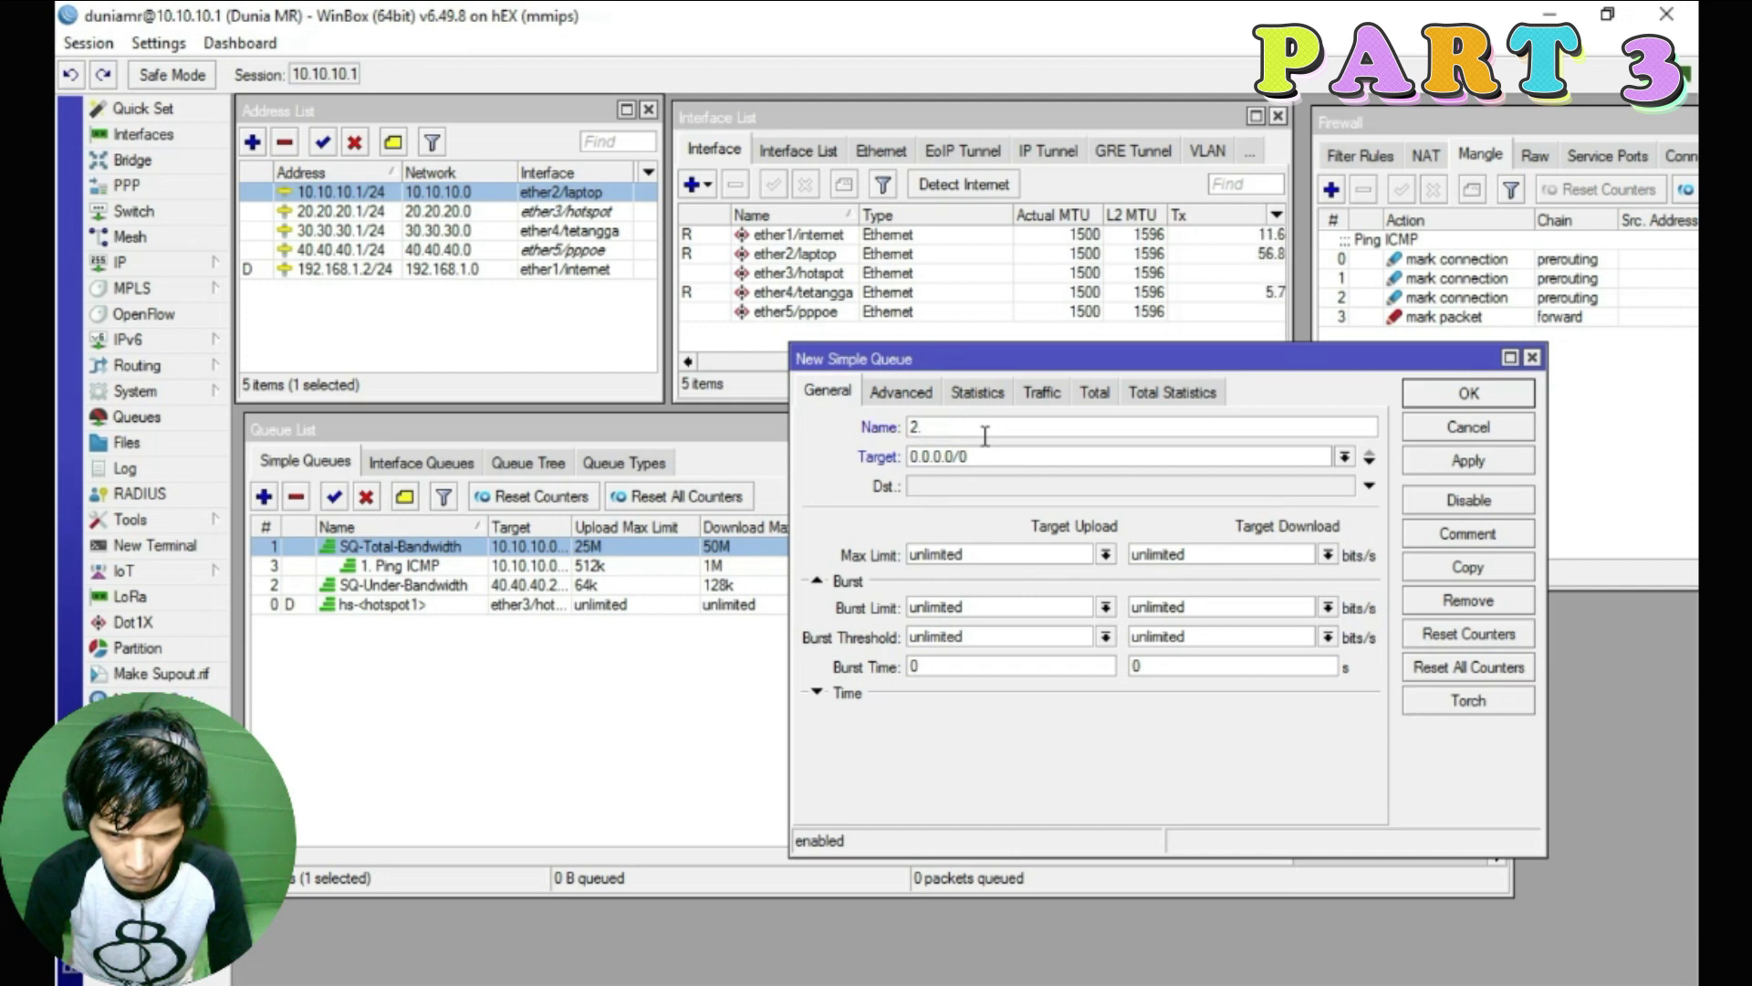
text( Ether )
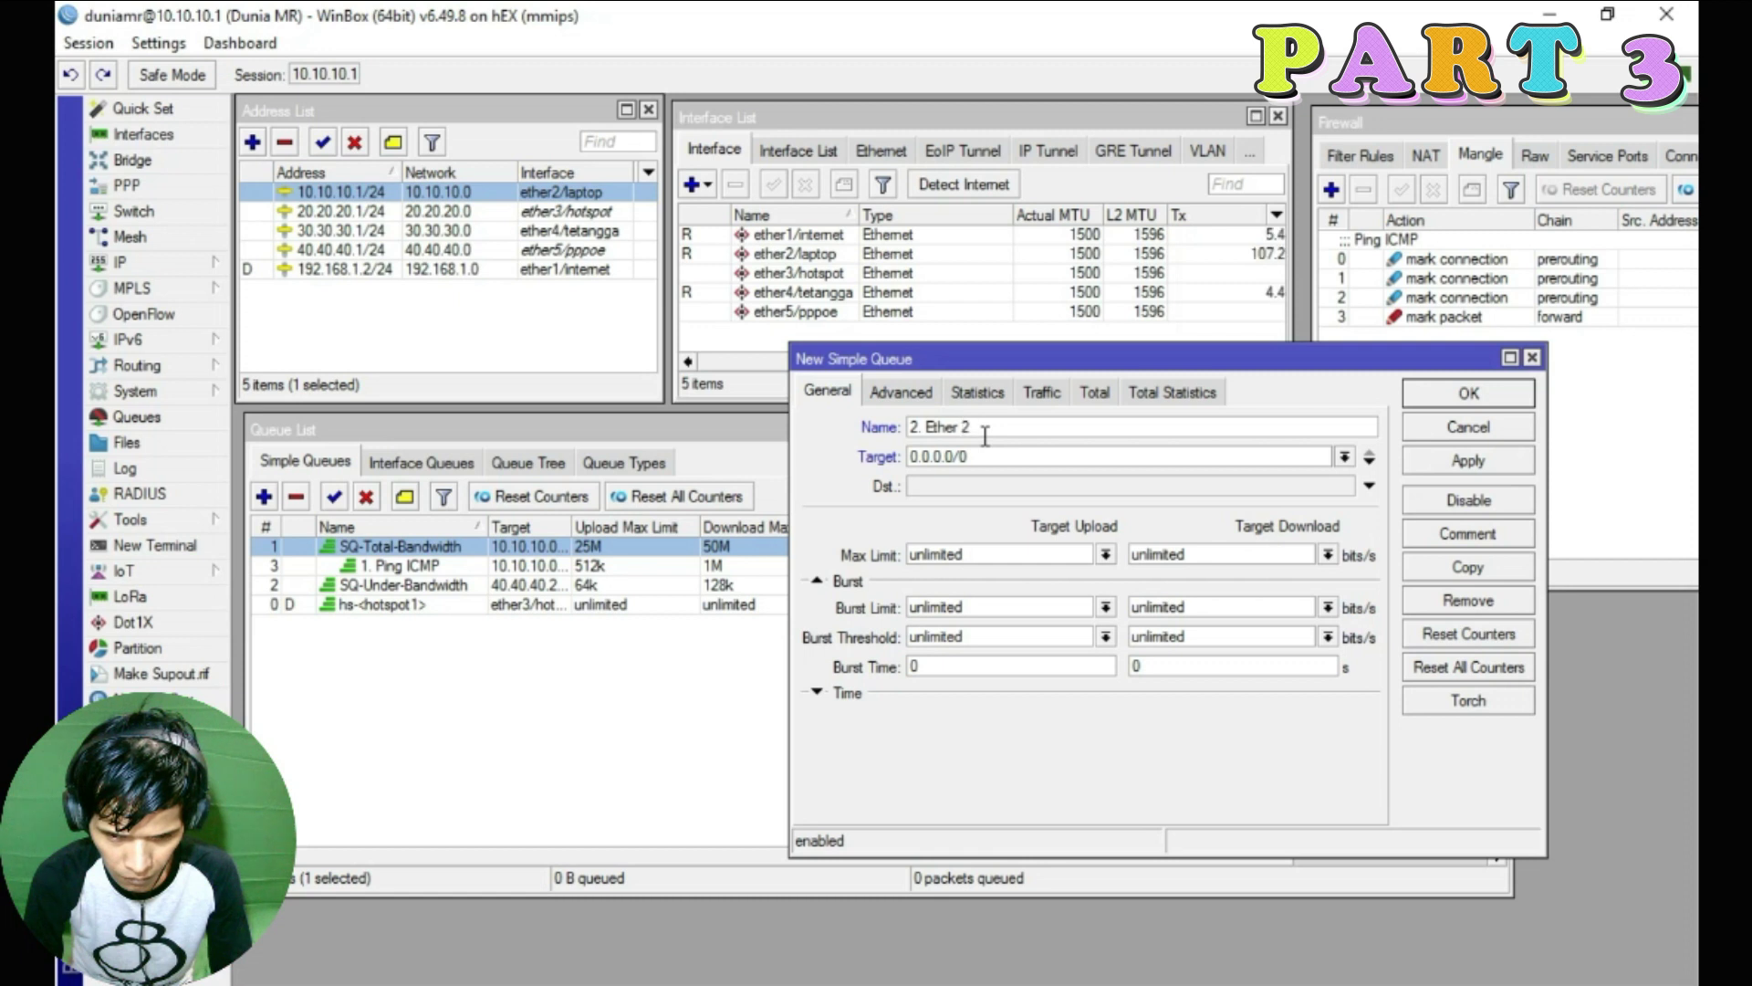
text(2 Laptop)
click(969, 426)
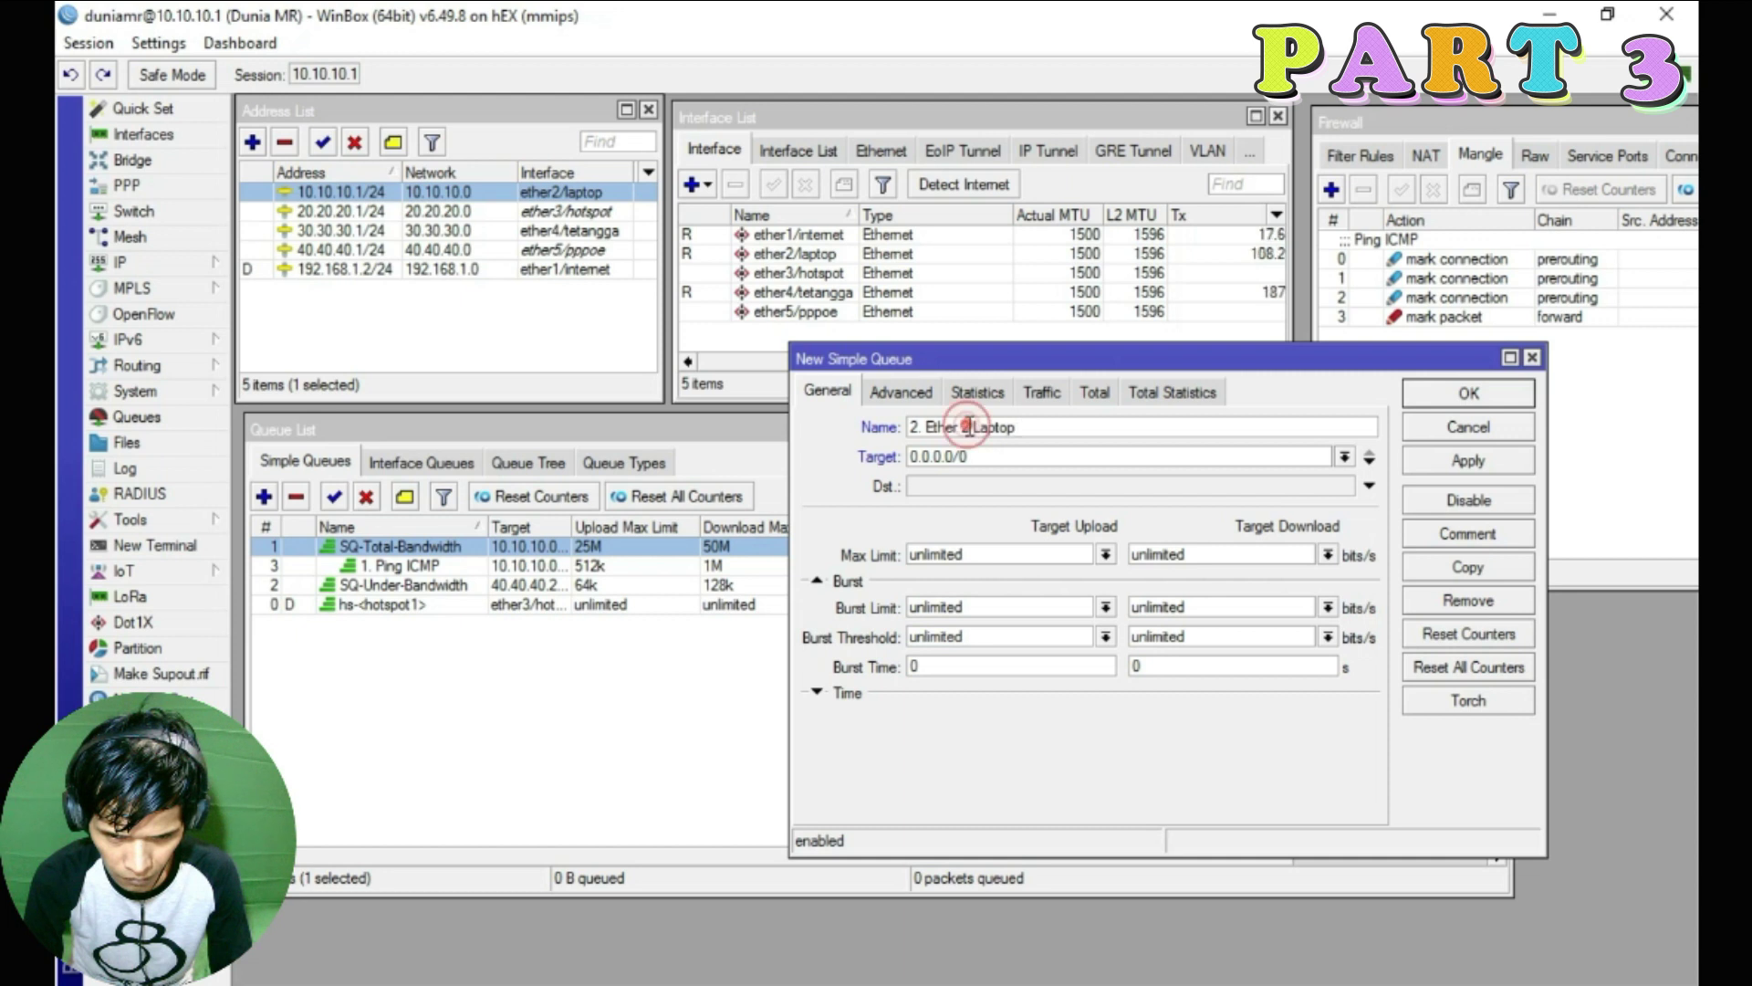
key(BackSpace)
key(BackSpace)
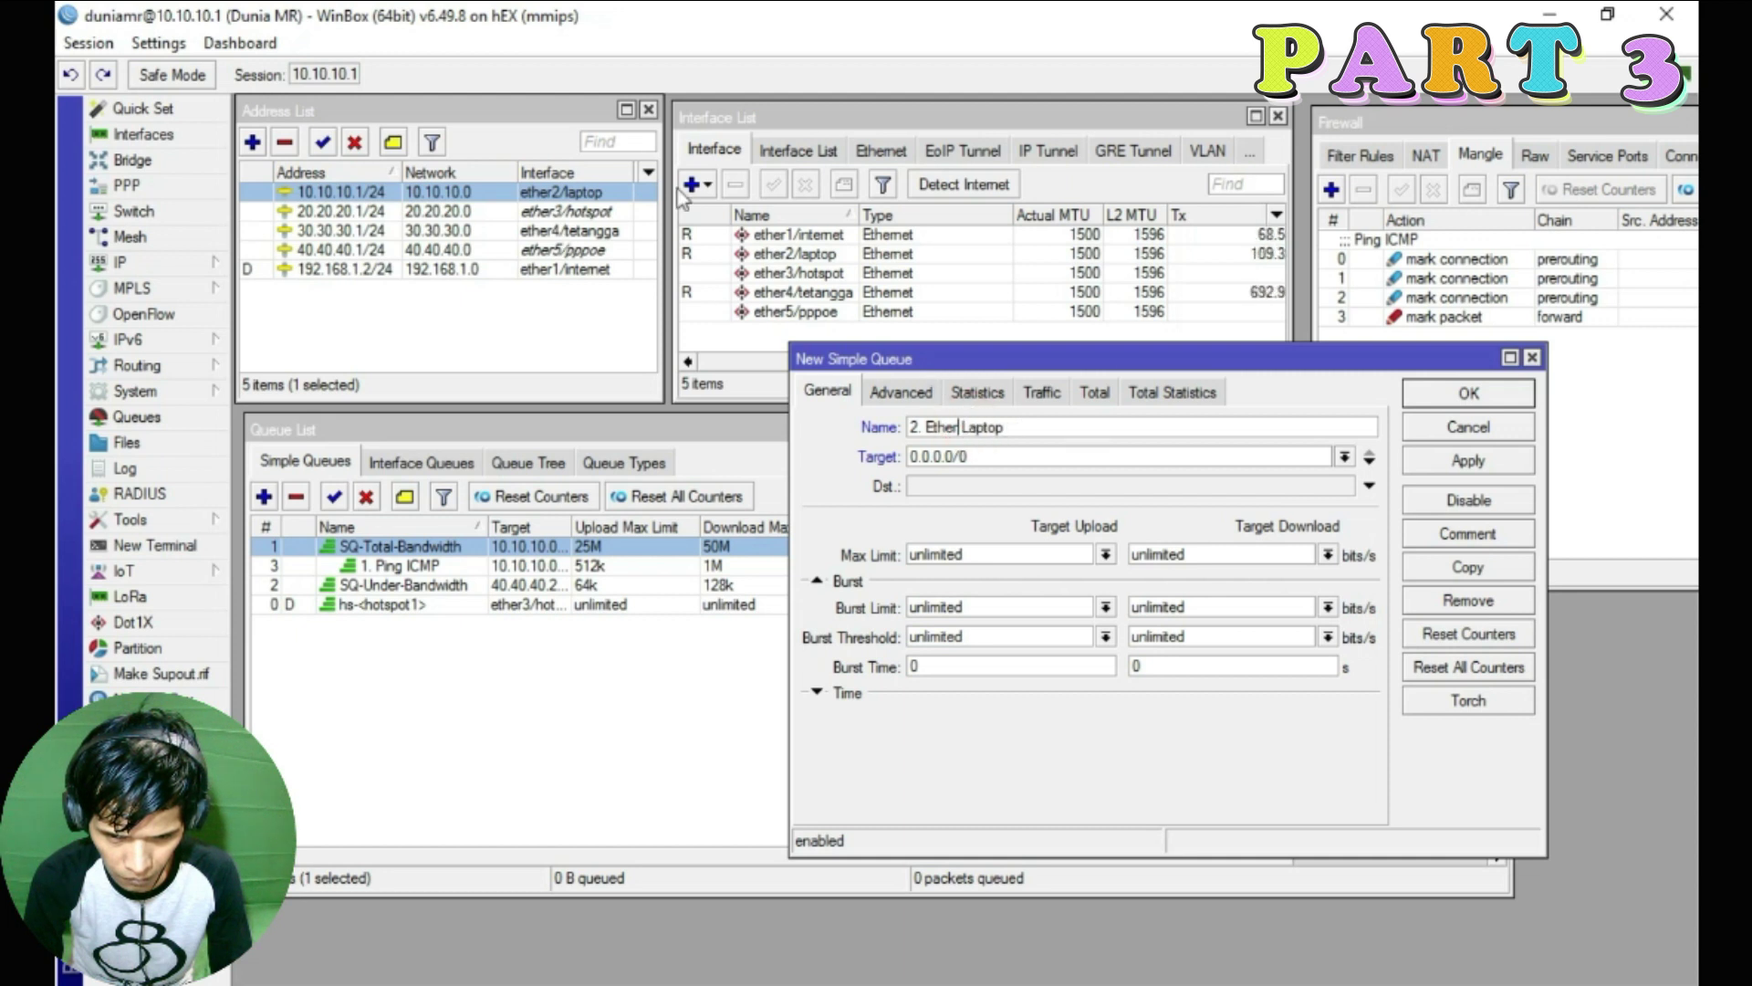
double_click(985, 456)
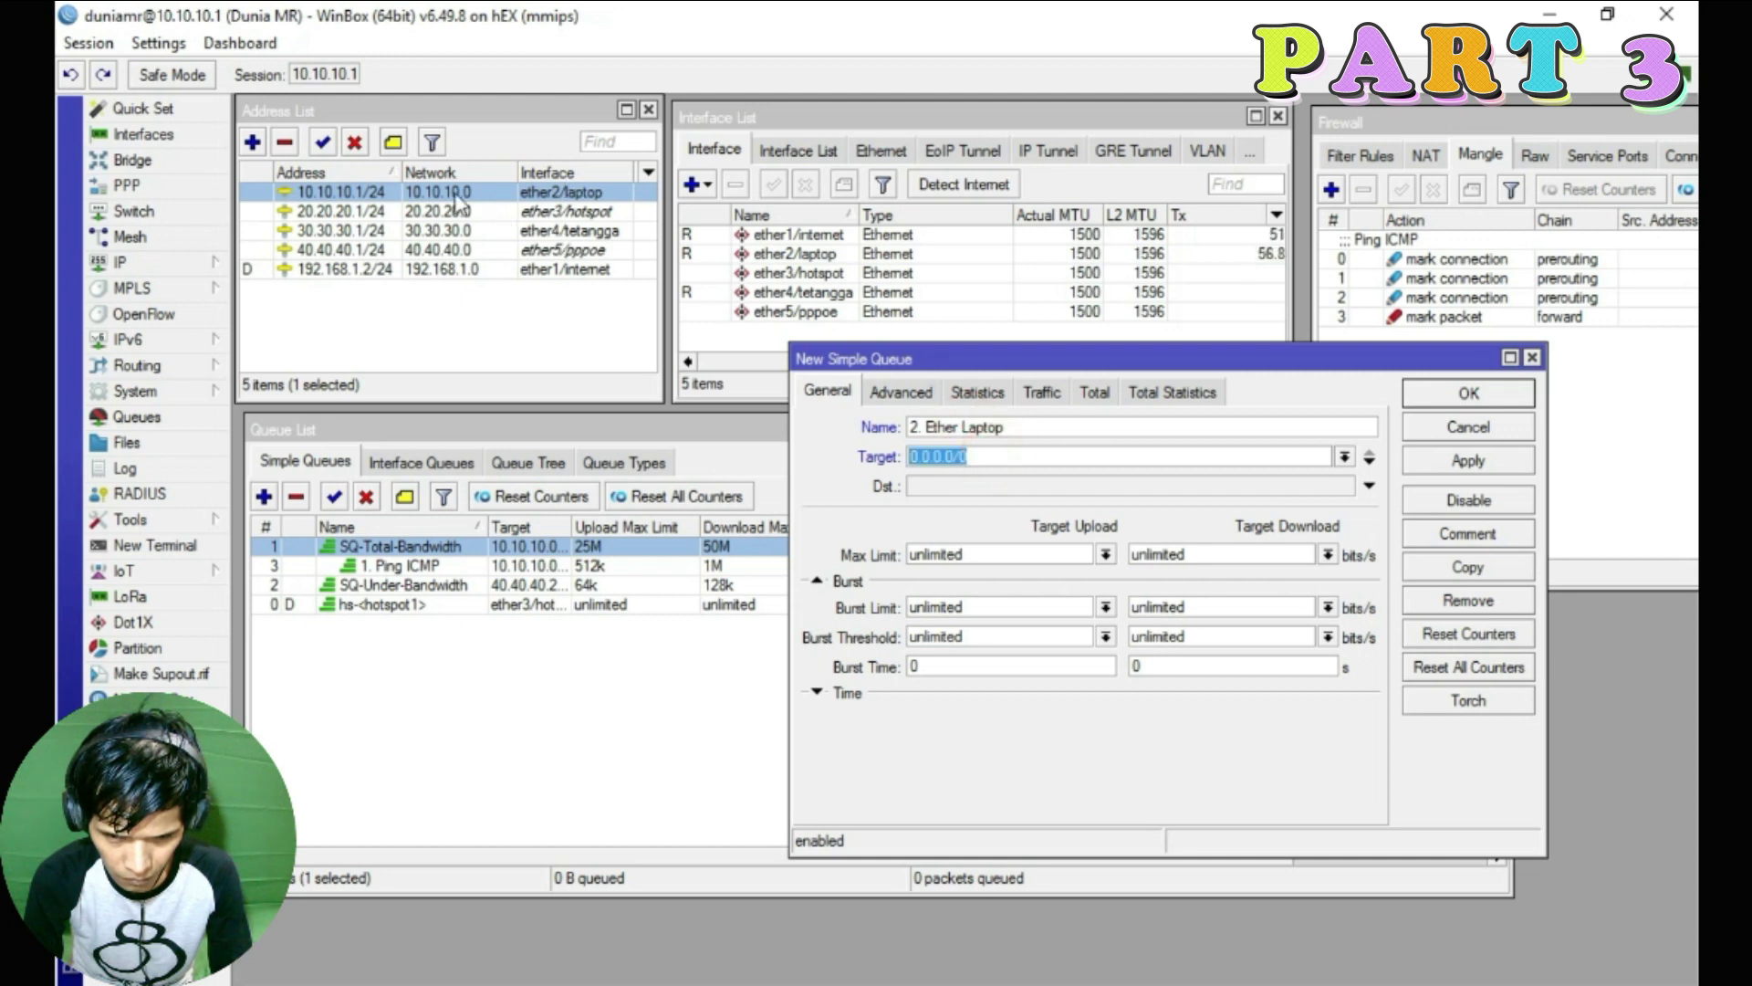
text(10.10.10)
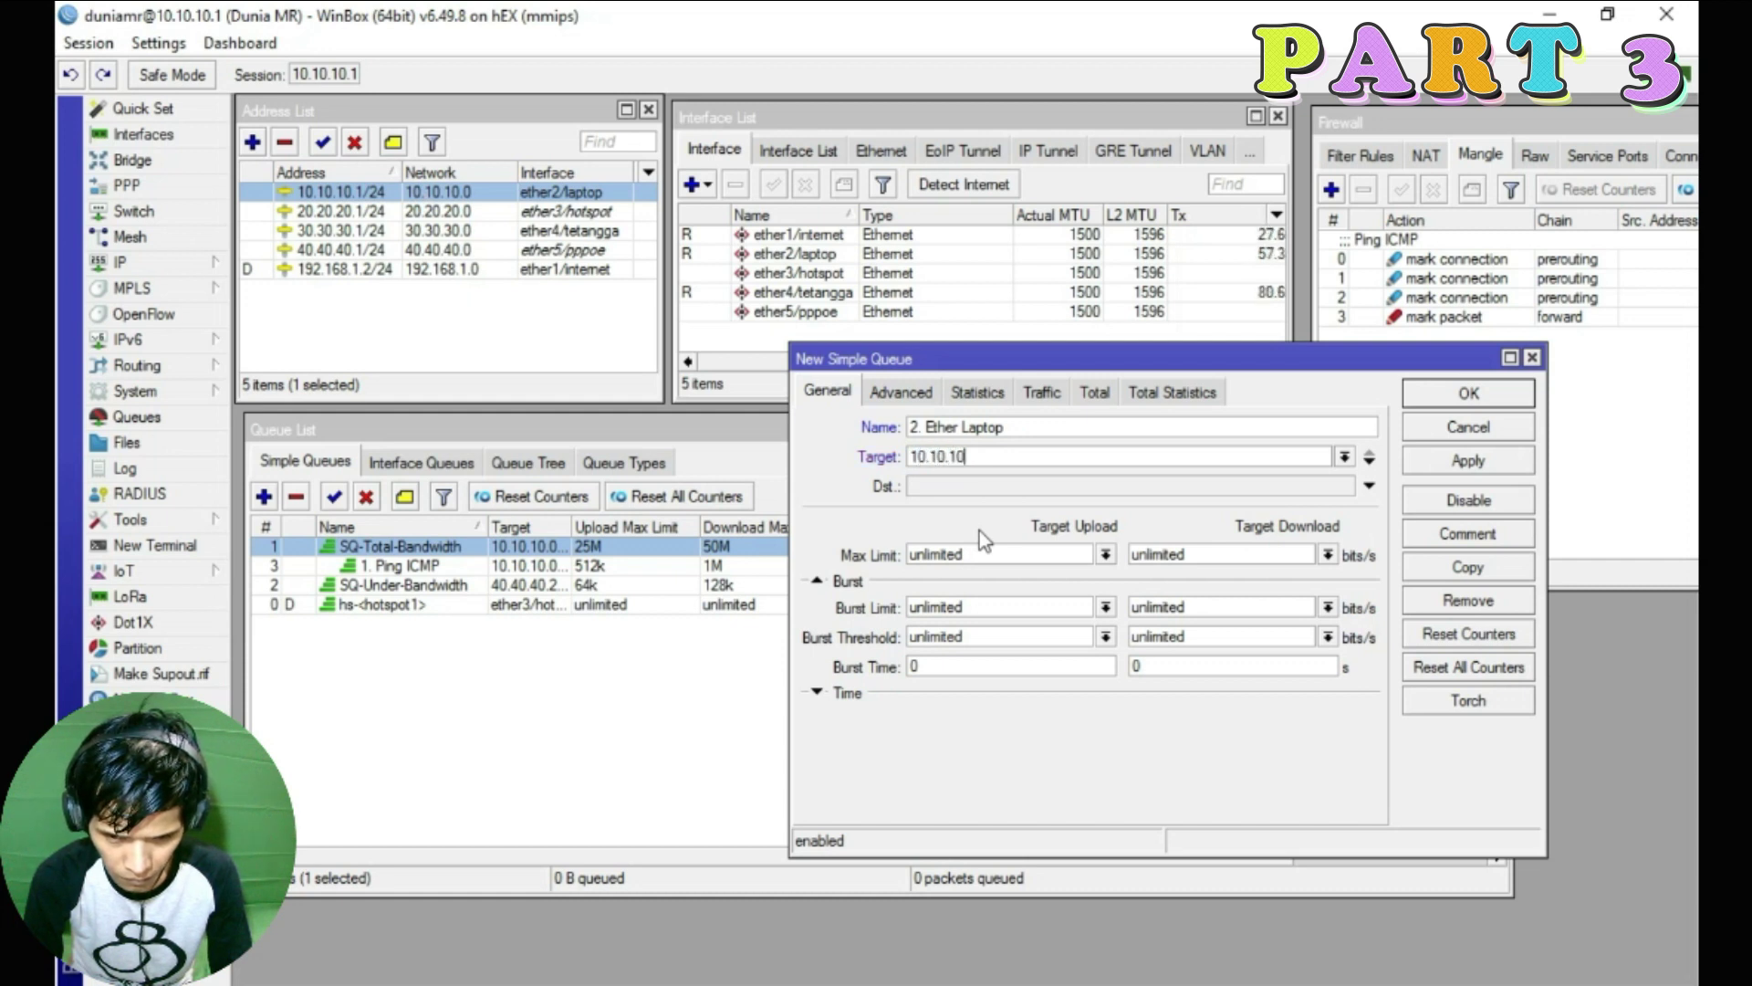
text(.0/24)
Set the queue's Max Limit to 10M upload and 20M download
click(1105, 555)
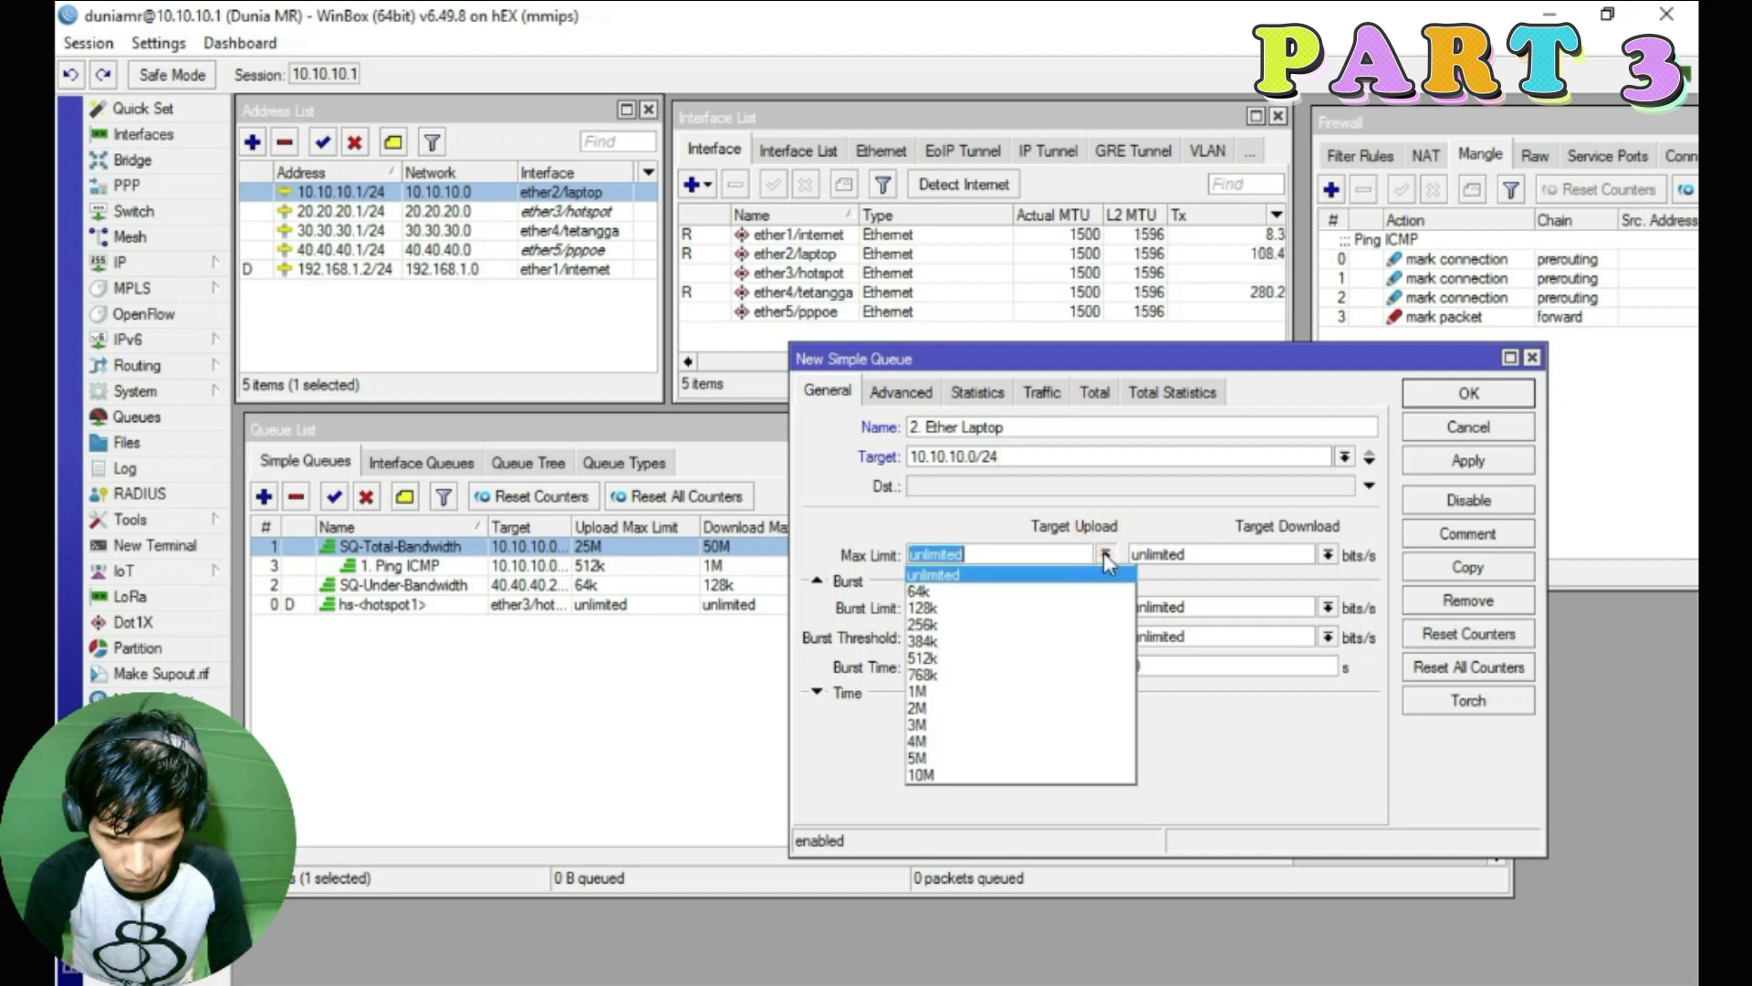
click(992, 776)
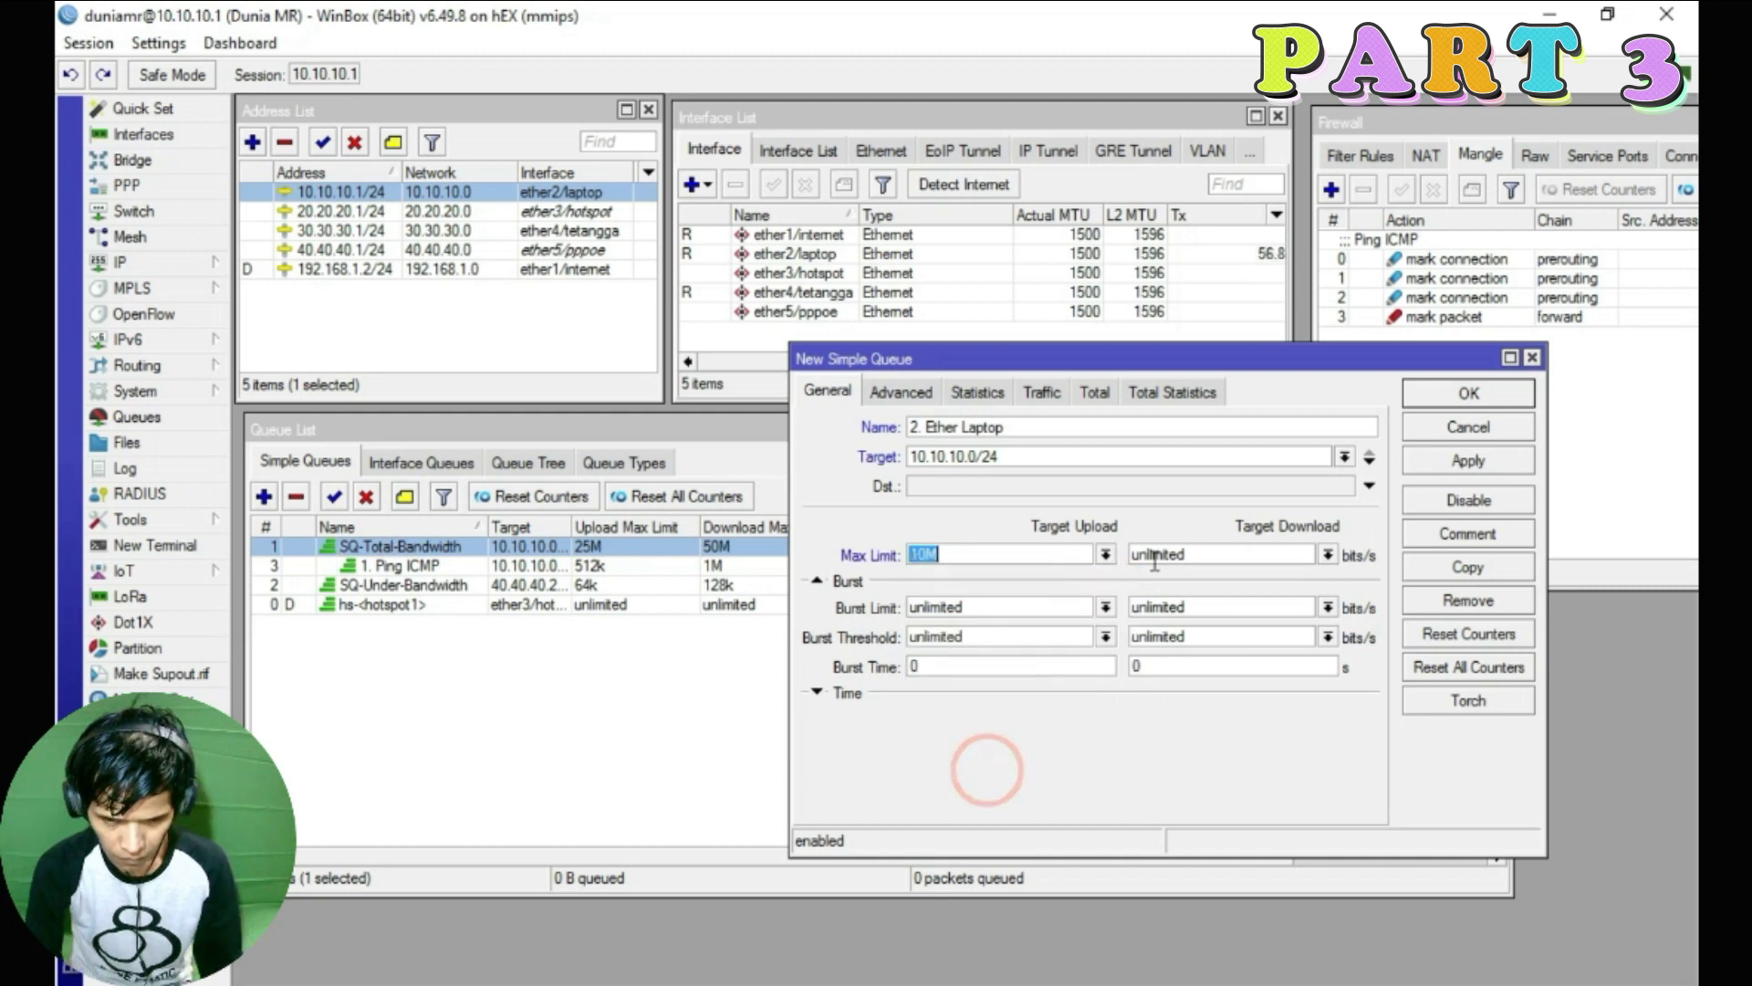
click(1327, 554)
click(1184, 774)
text(20M)
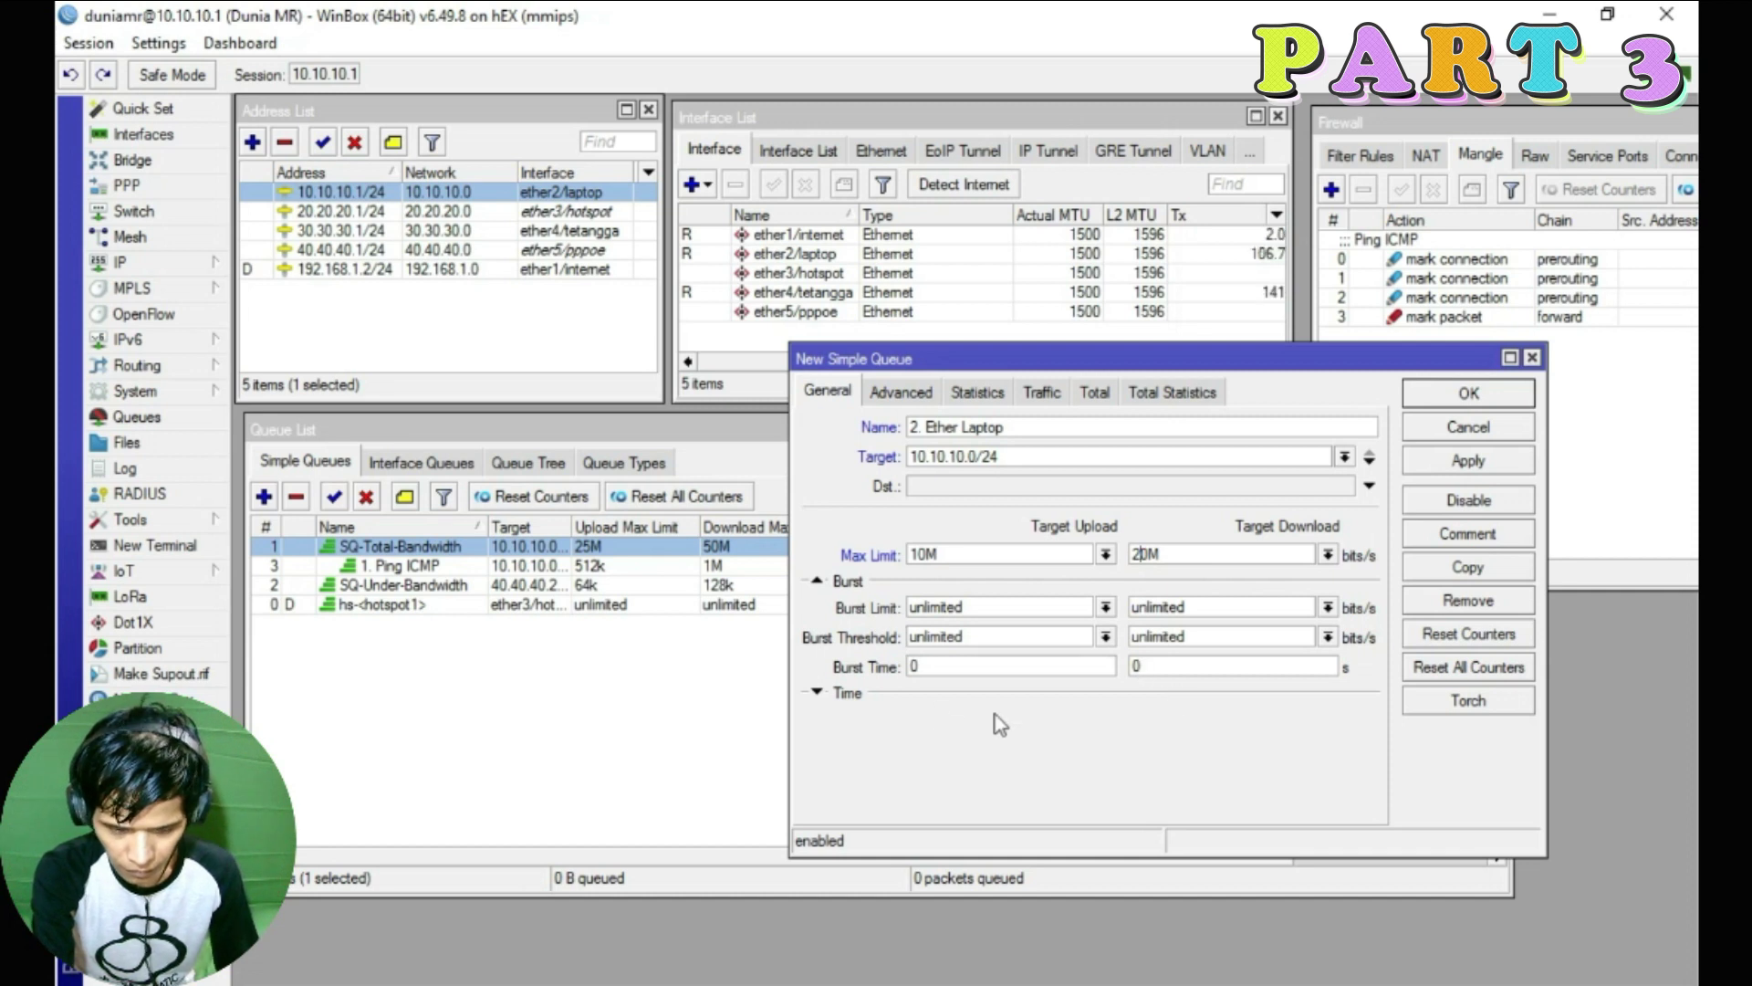
Give the queue upload priority 2 and download priority 1
click(913, 394)
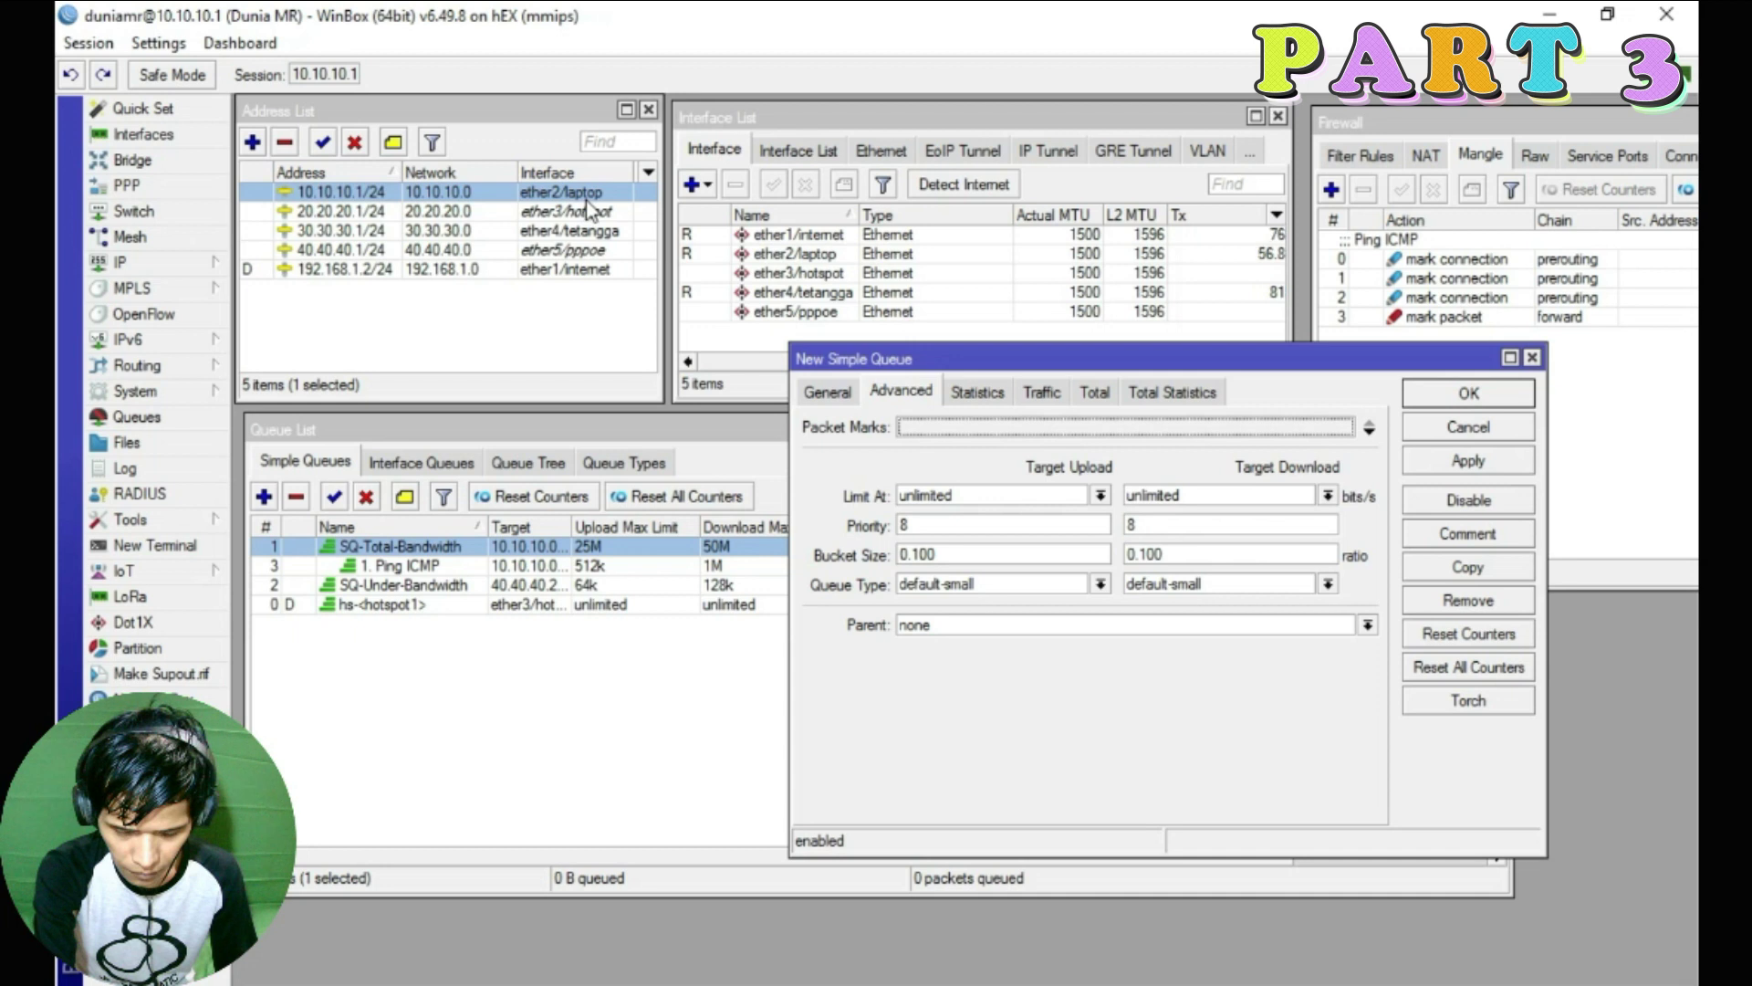
double_click(949, 526)
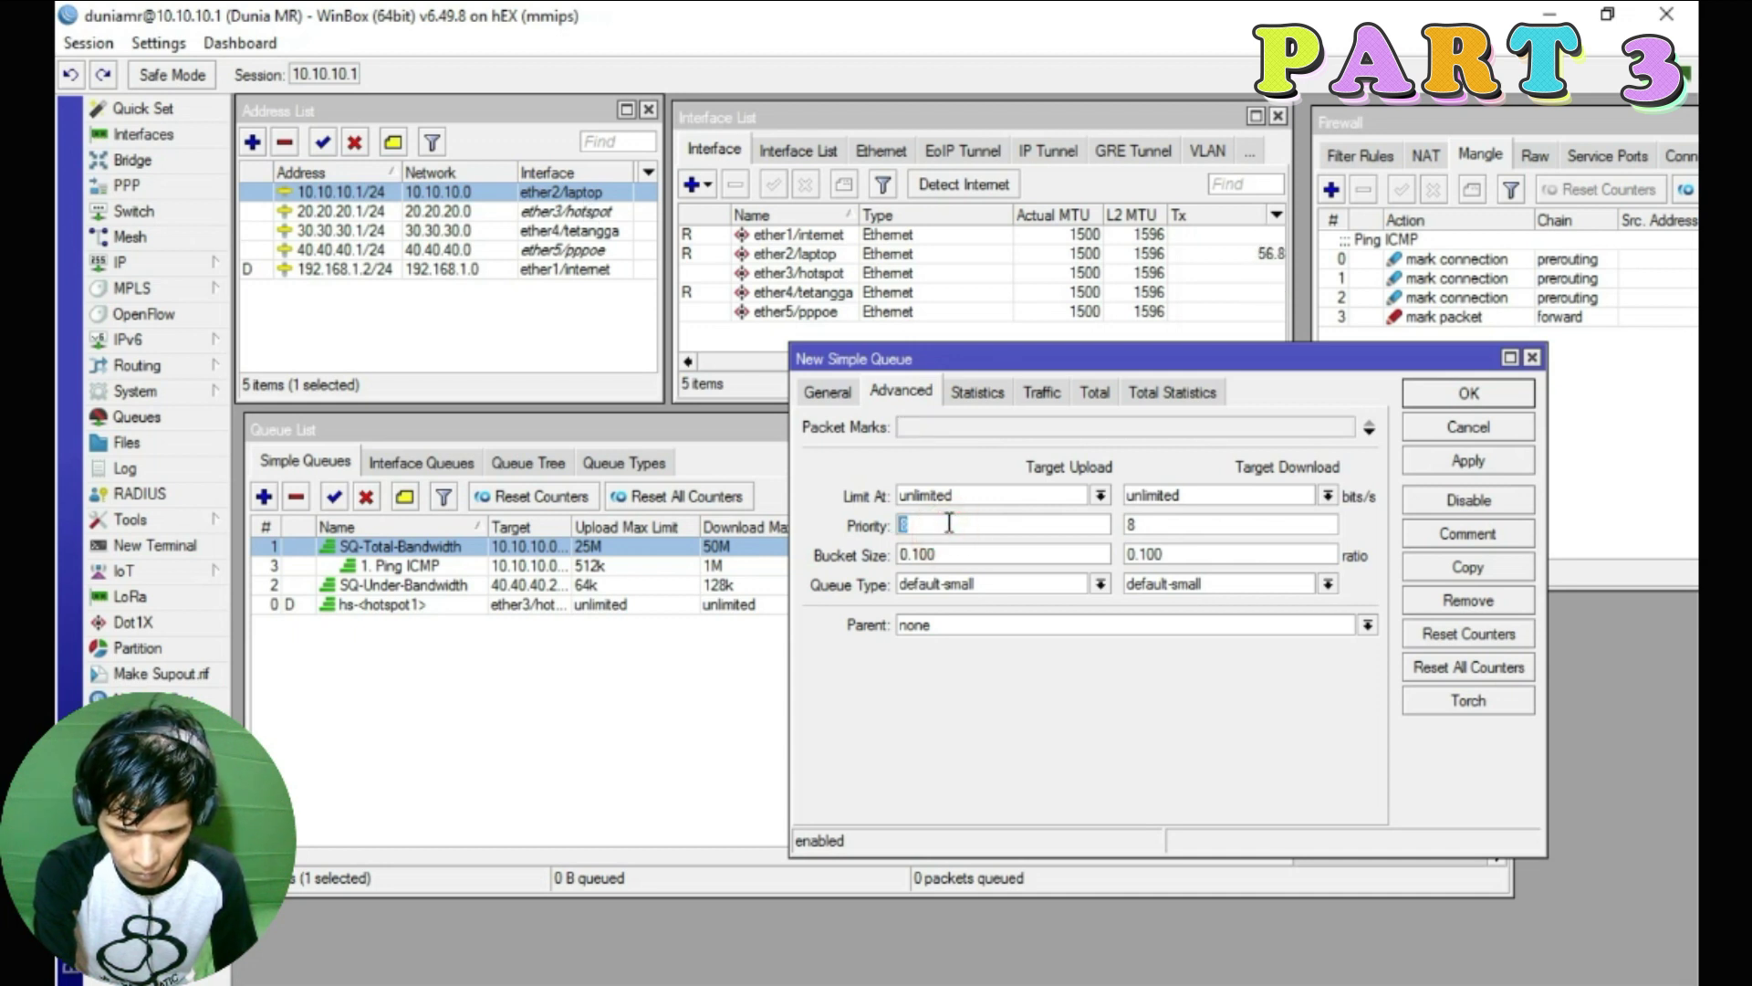
text(2)
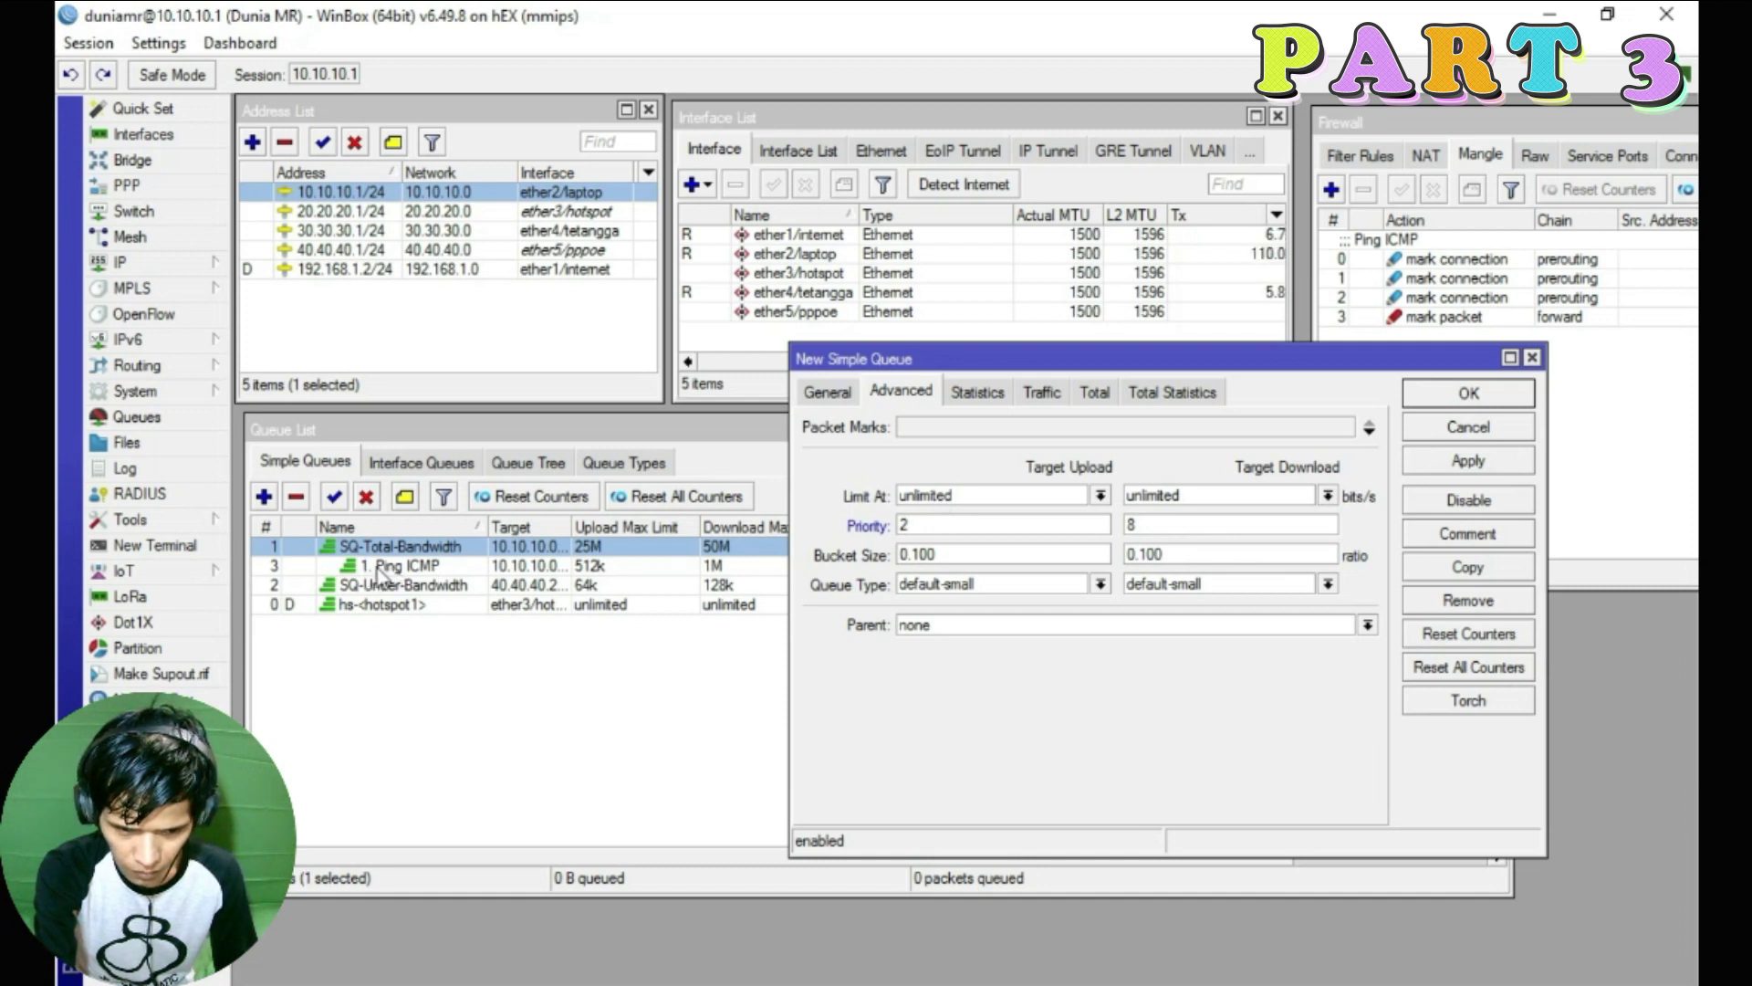
double_click(1187, 528)
text(1)
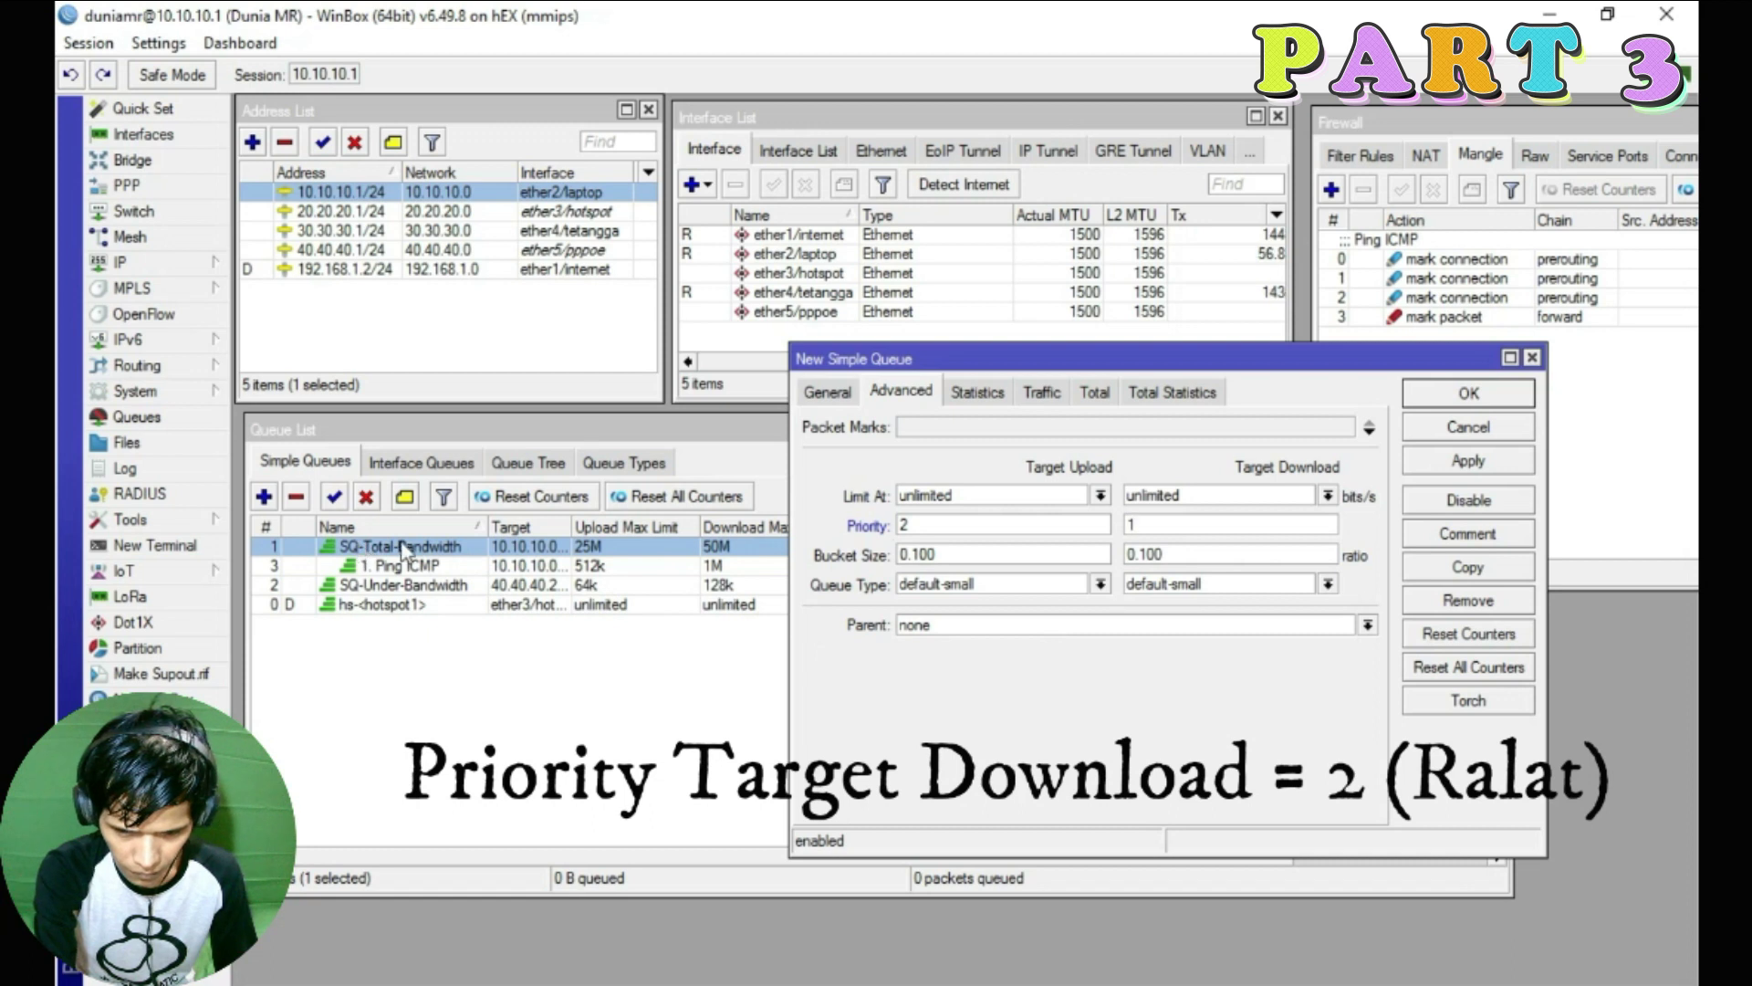
Make SQ-Total-Bandwidth the parent queue and save the queue
click(1031, 624)
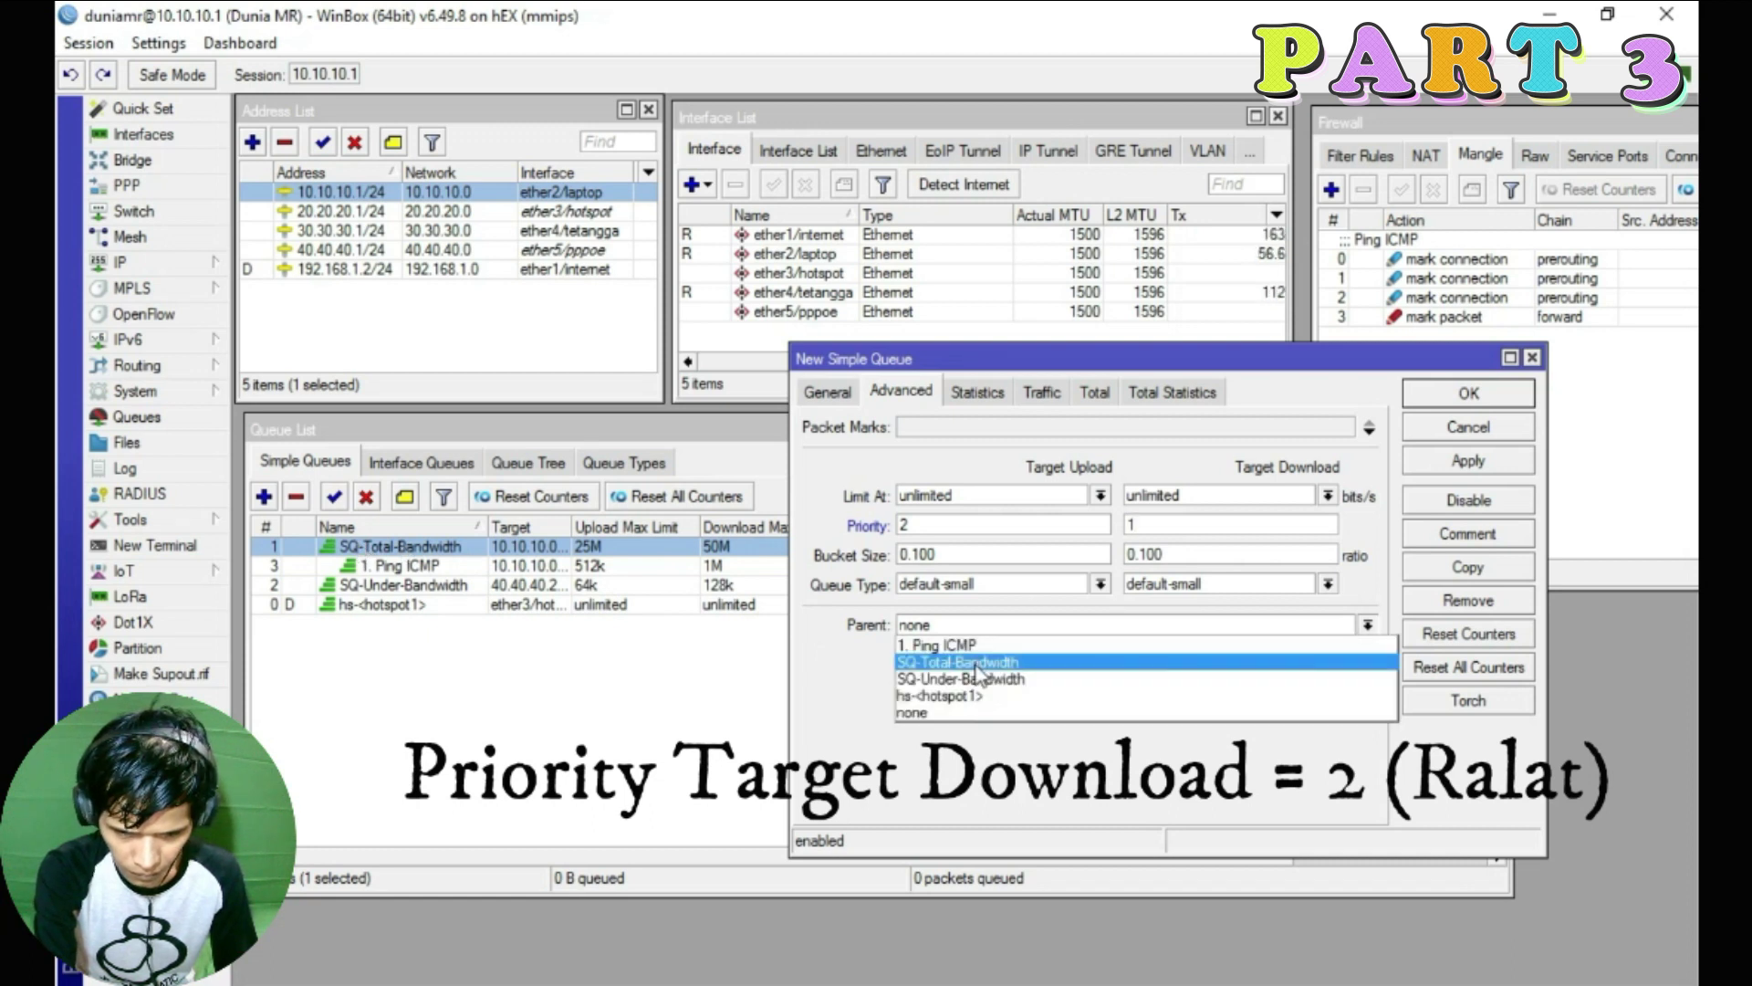
click(975, 662)
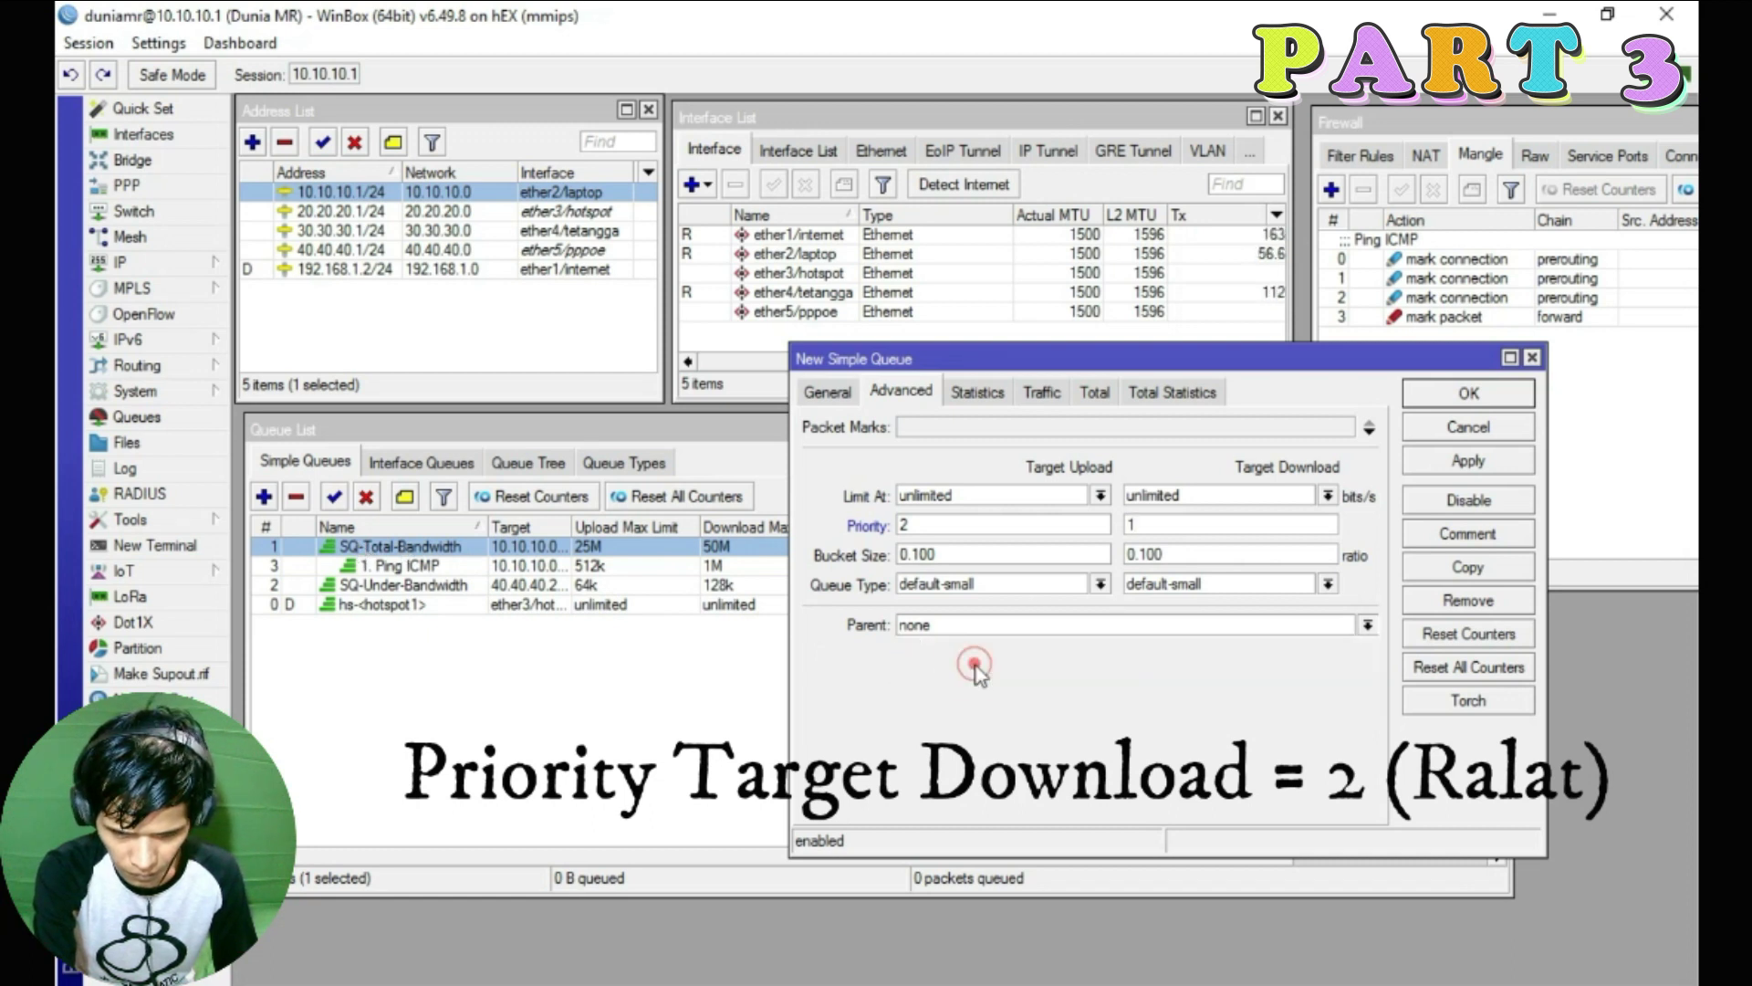
click(1460, 463)
click(1451, 392)
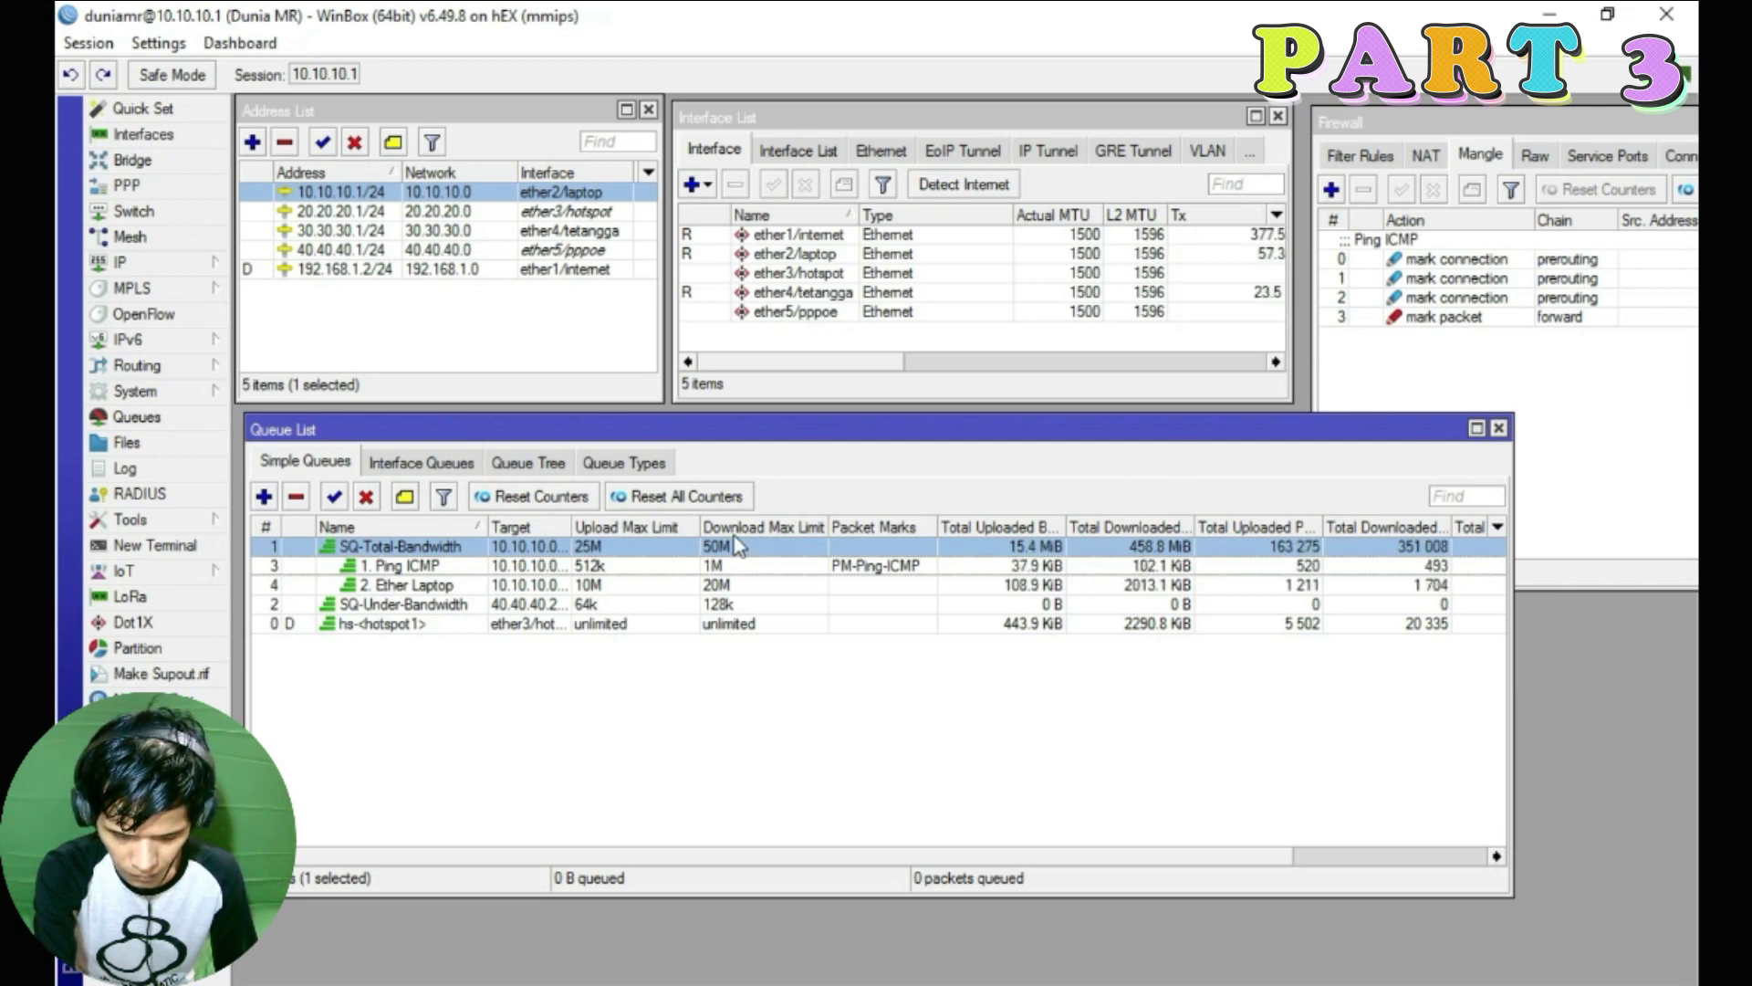
Create a new simple queue named '3. Ether Hotspot' targeting 20.20.20.0/24
click(546, 214)
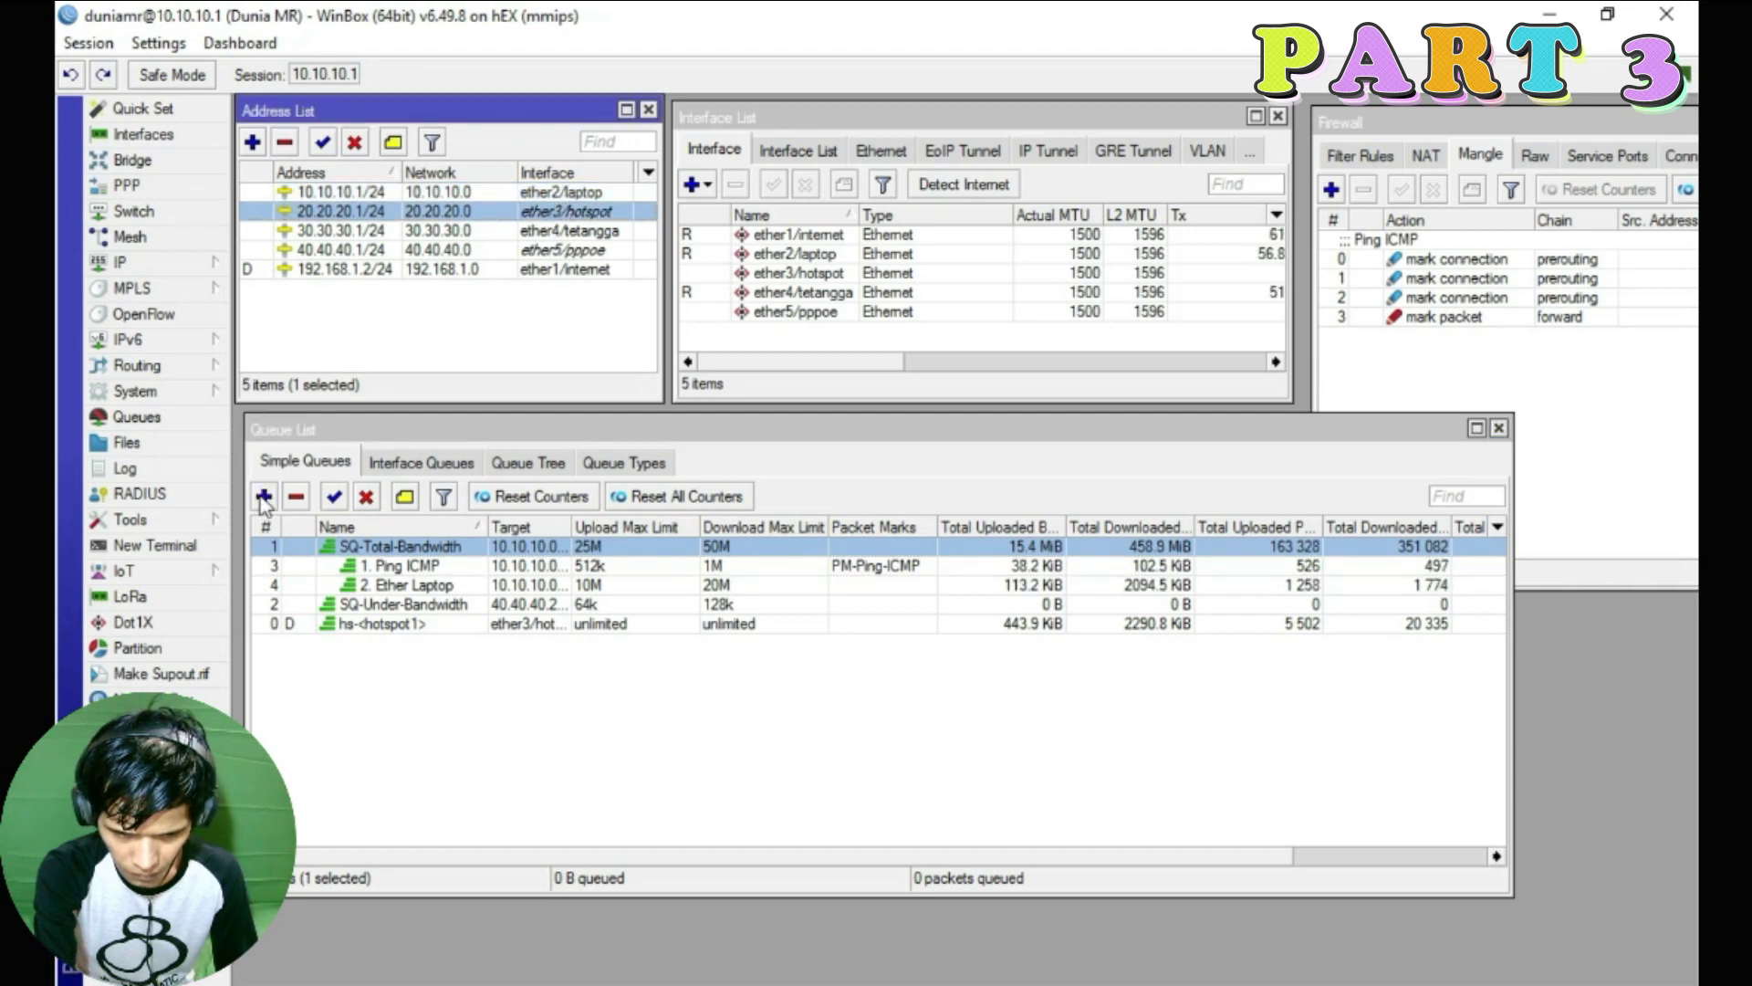
click(264, 498)
click(828, 392)
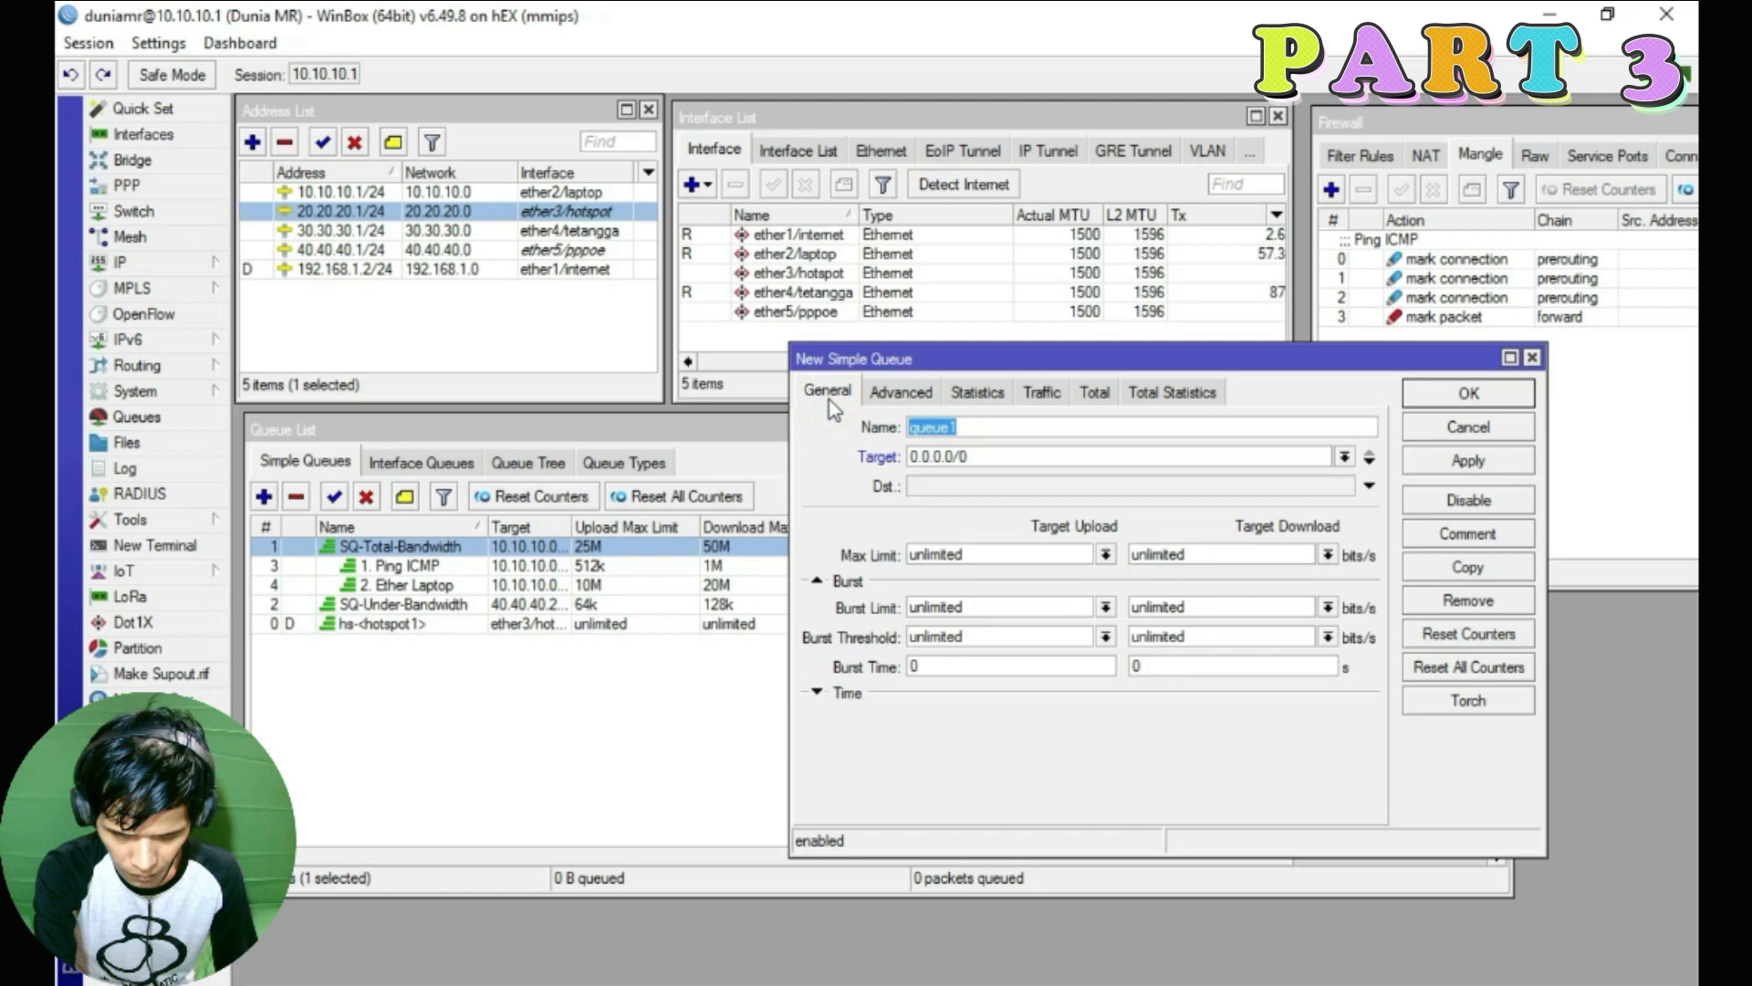
text(3)
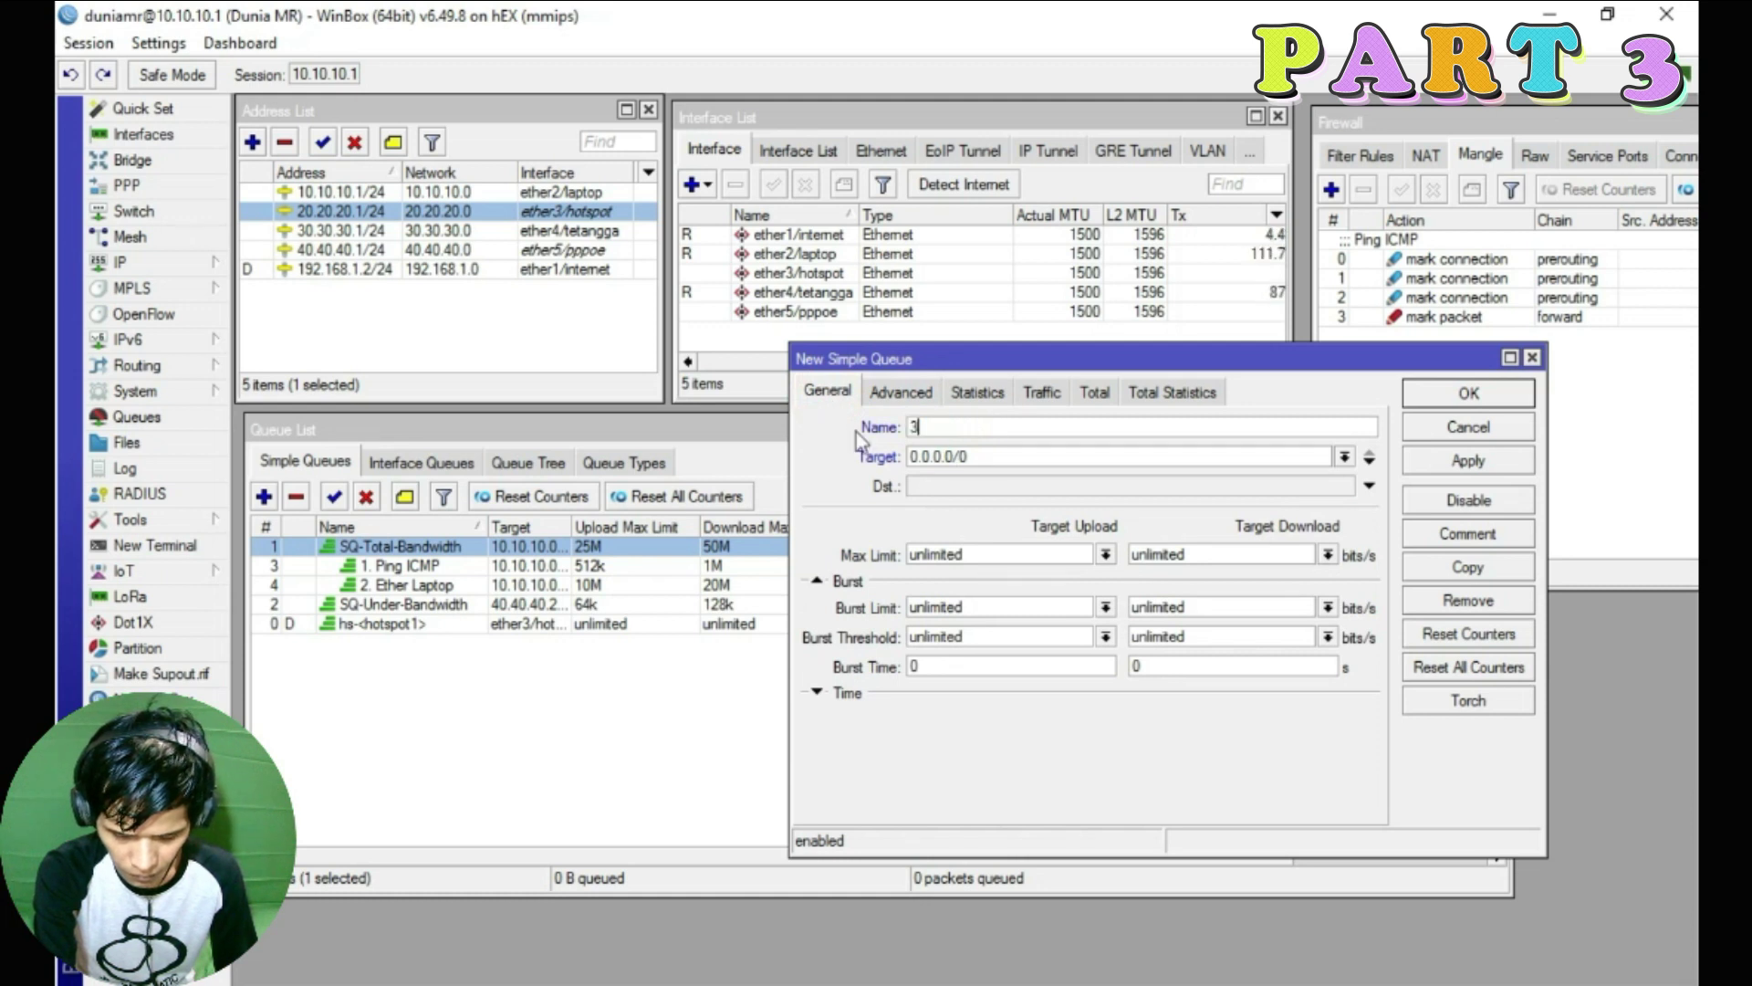
text(. Ether)
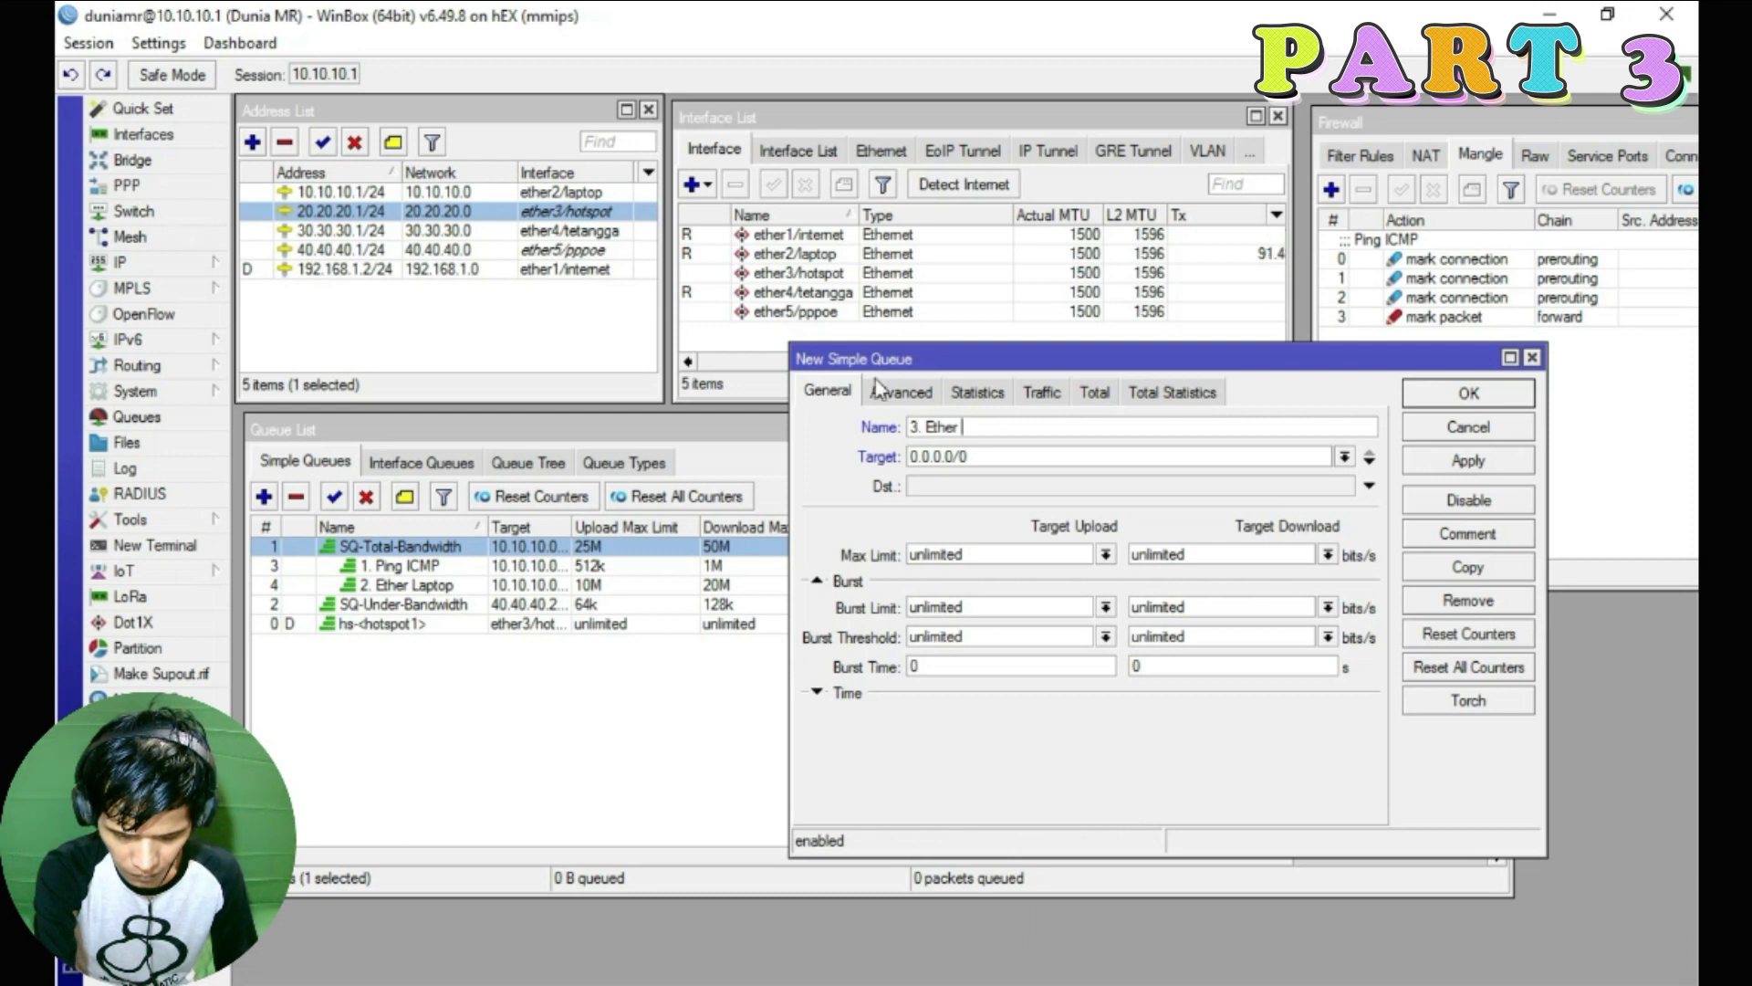
text( Hotspot)
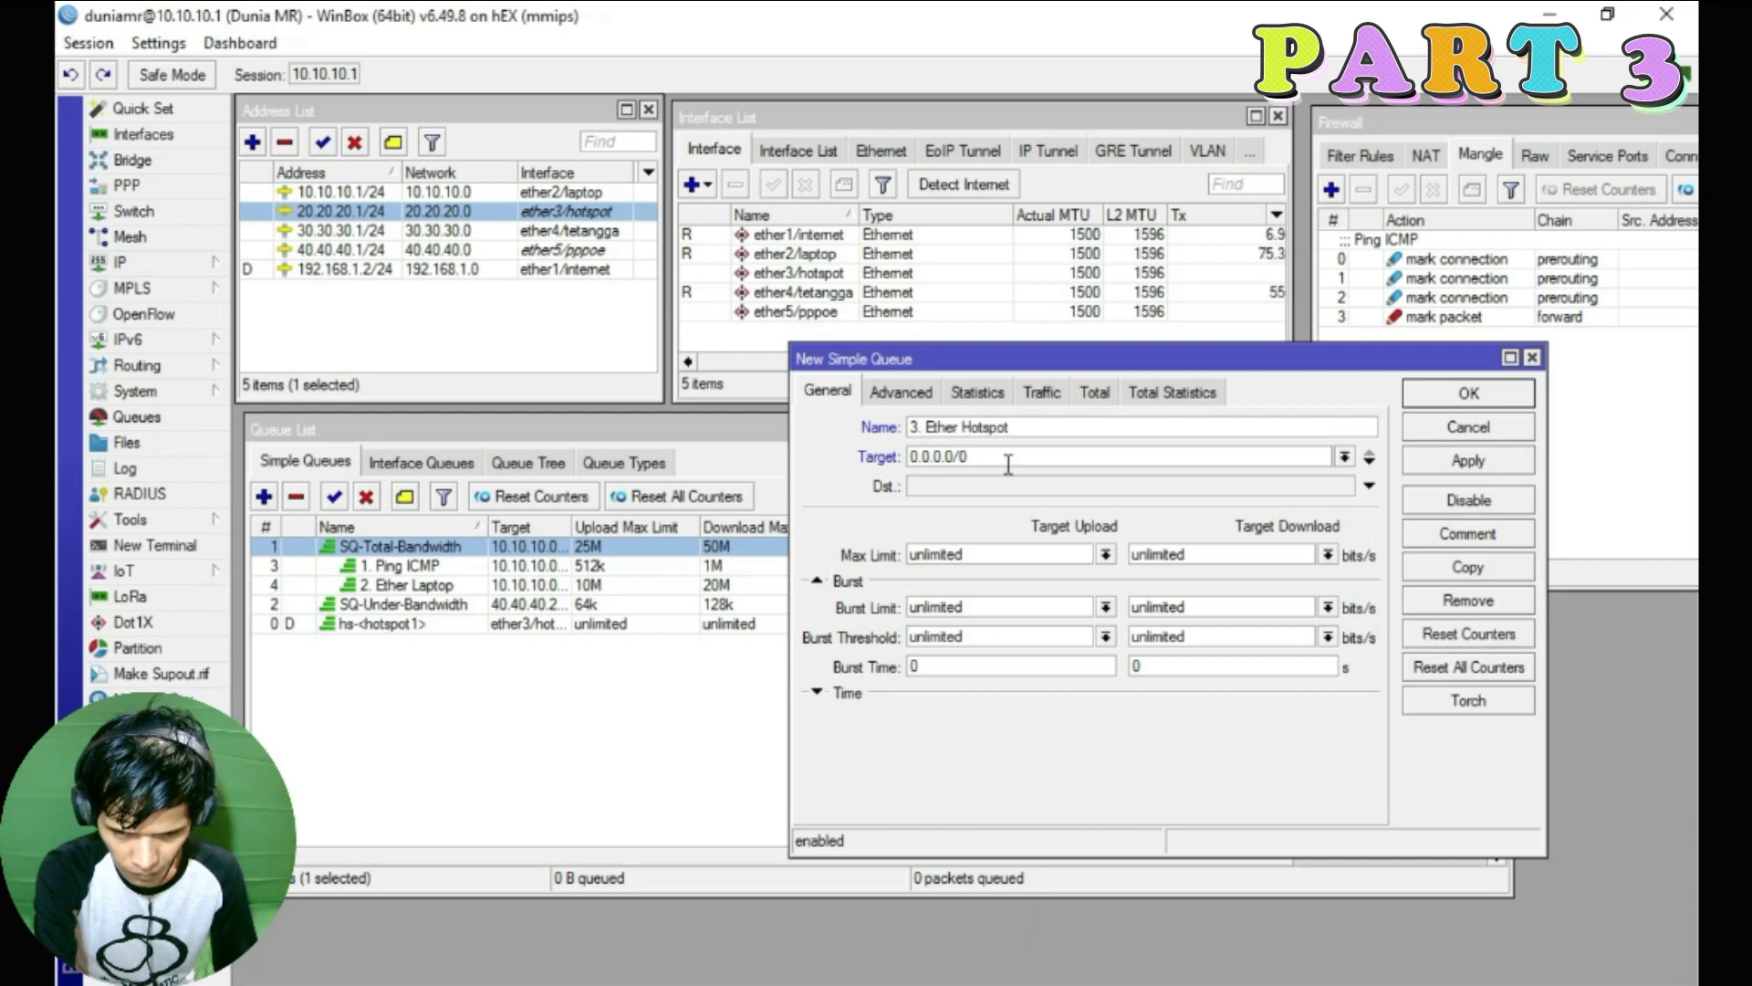
double_click(1009, 461)
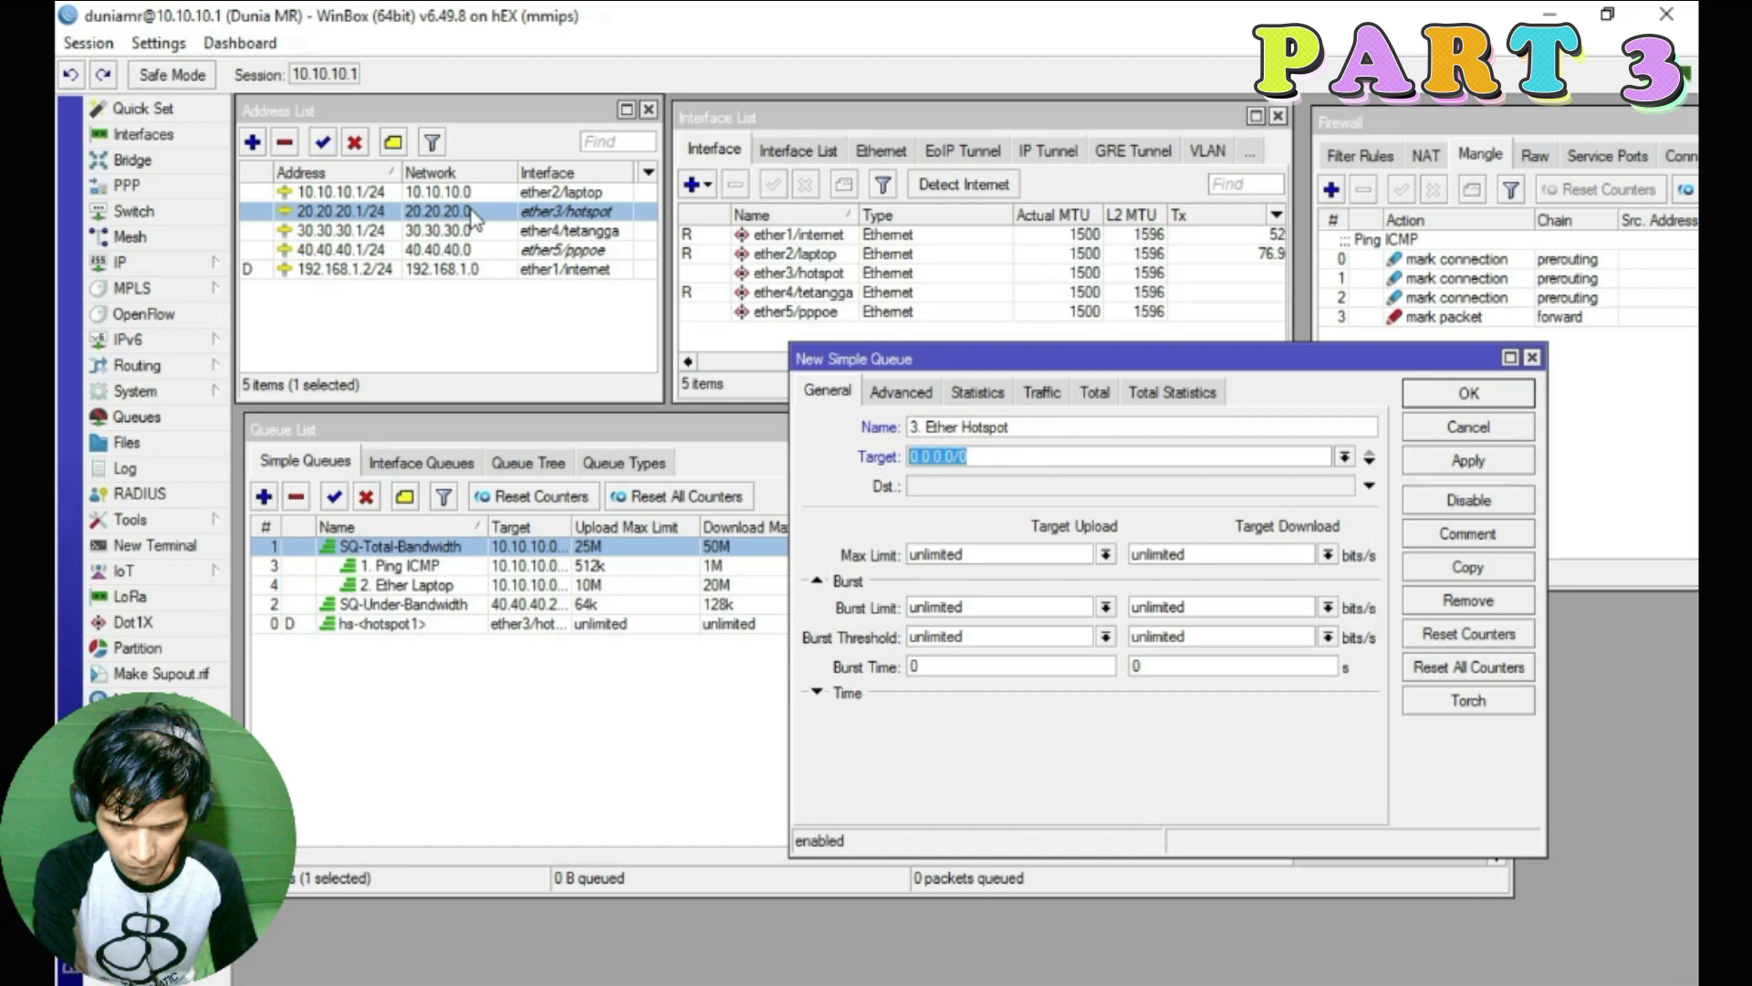
text(20.20.20.0/24)
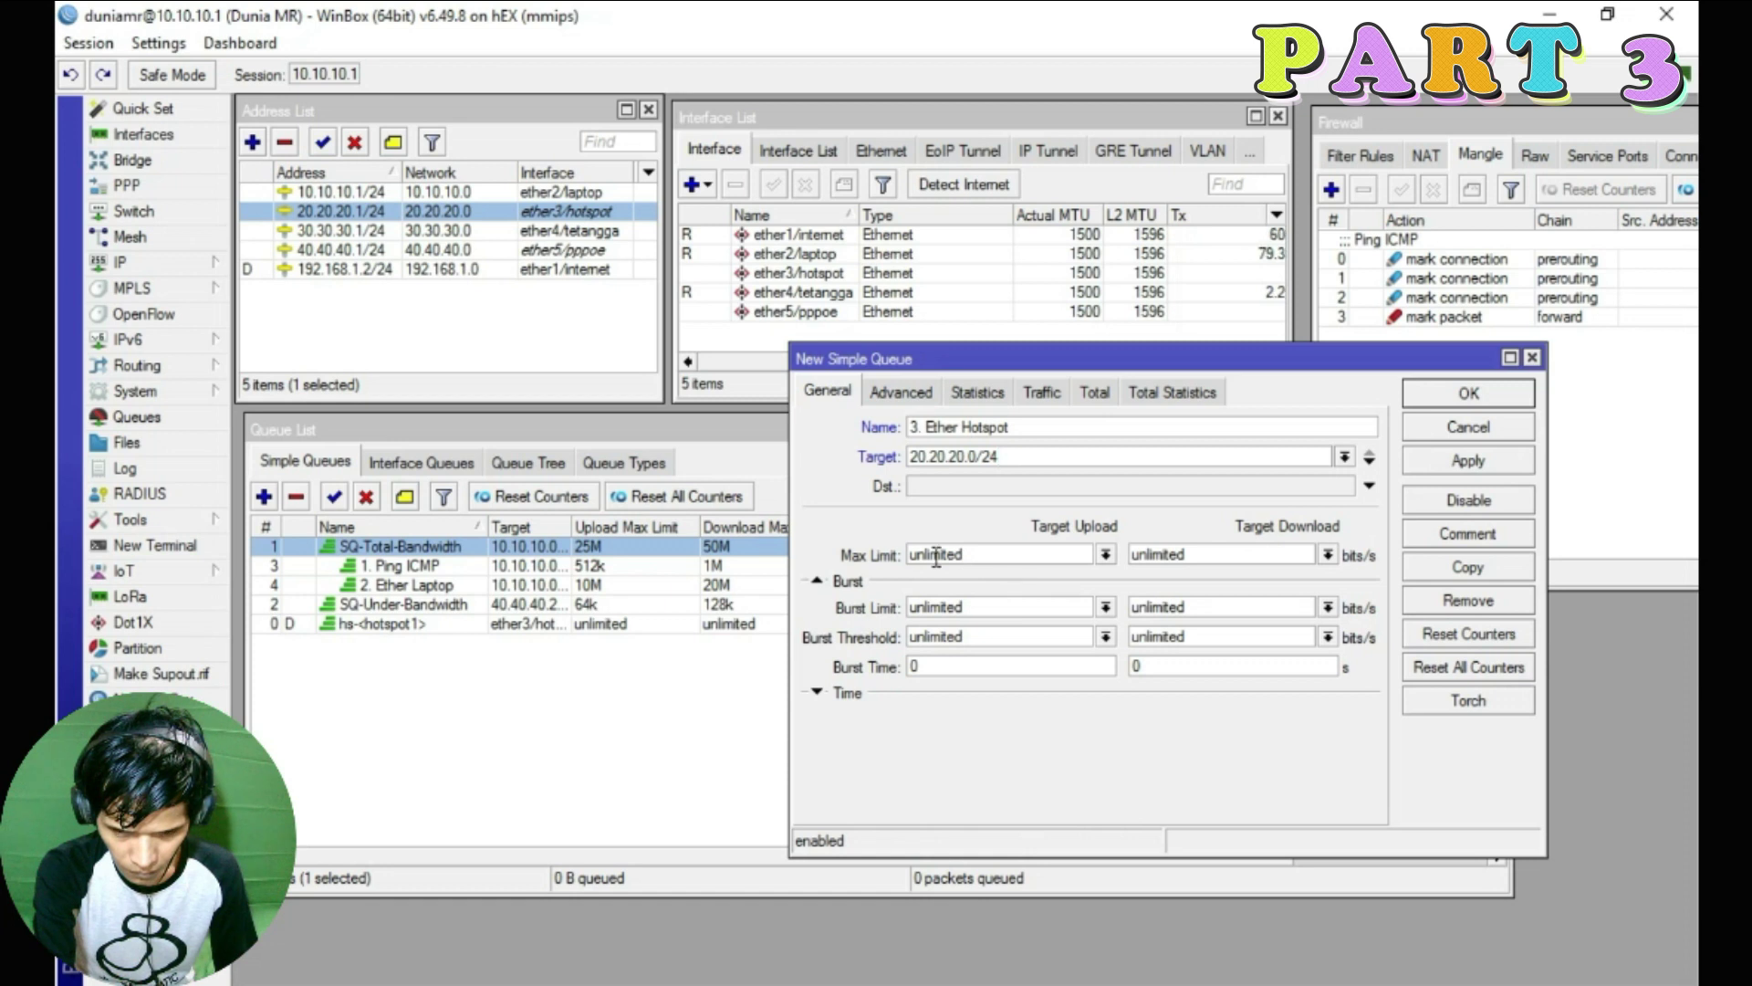
click(135, 264)
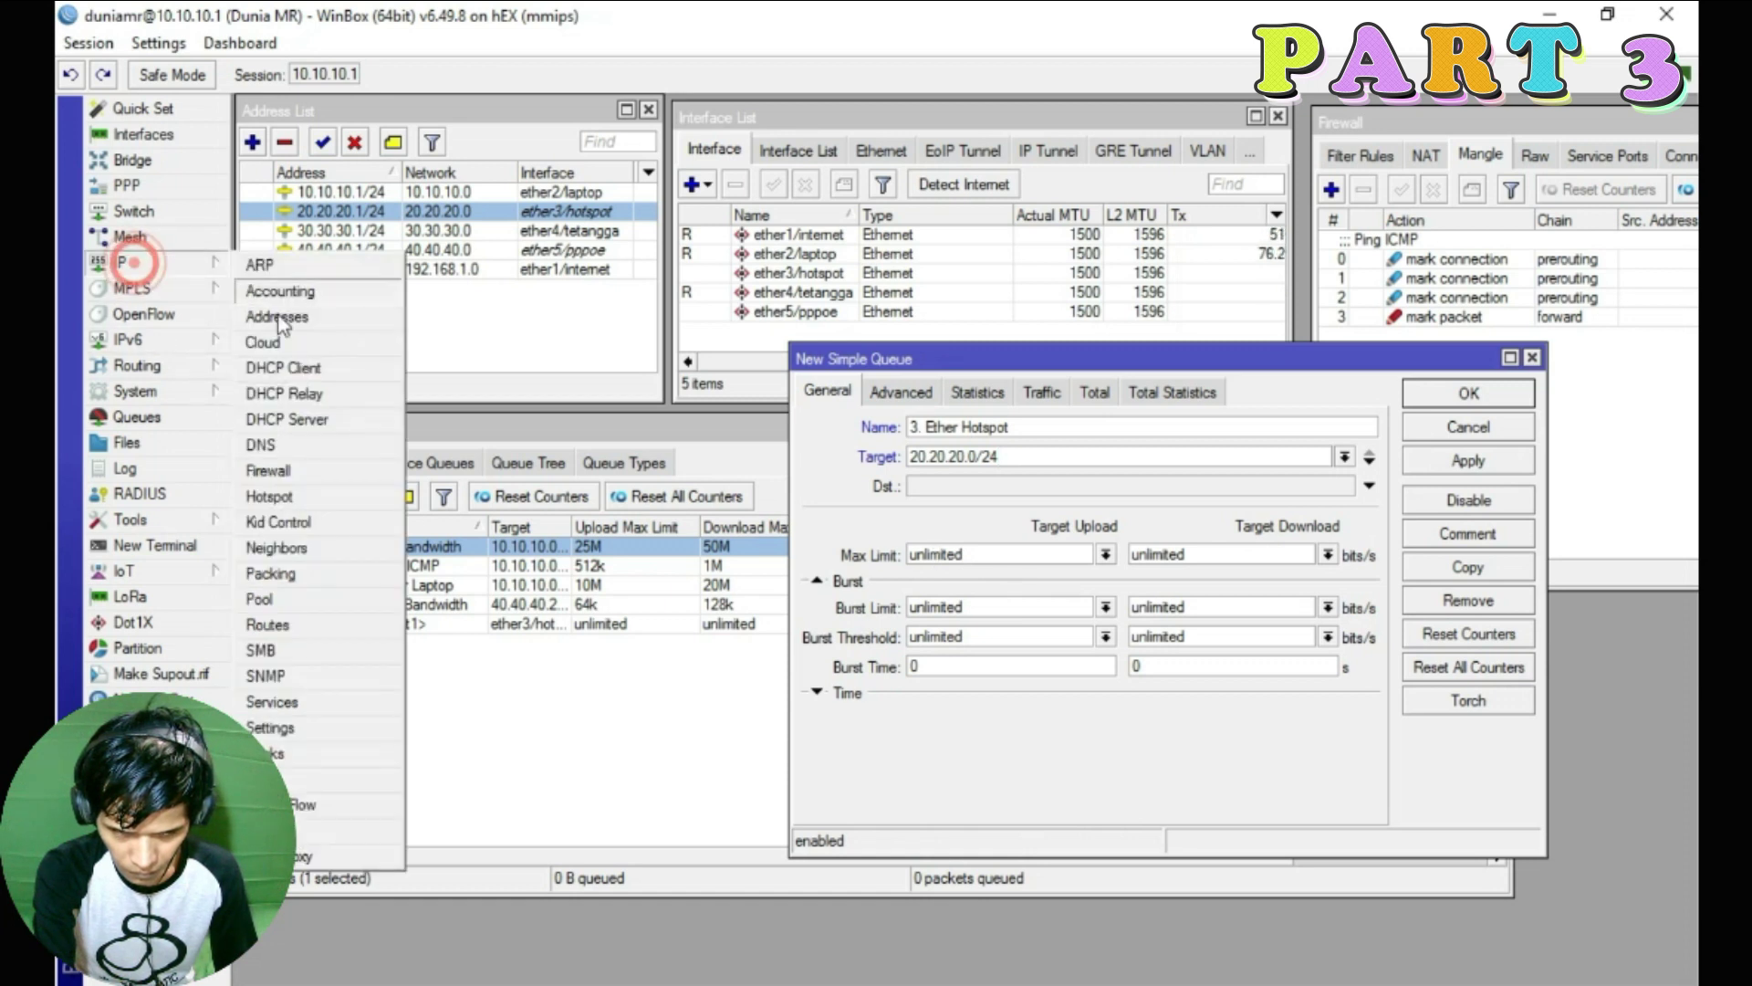
click(270, 495)
click(545, 205)
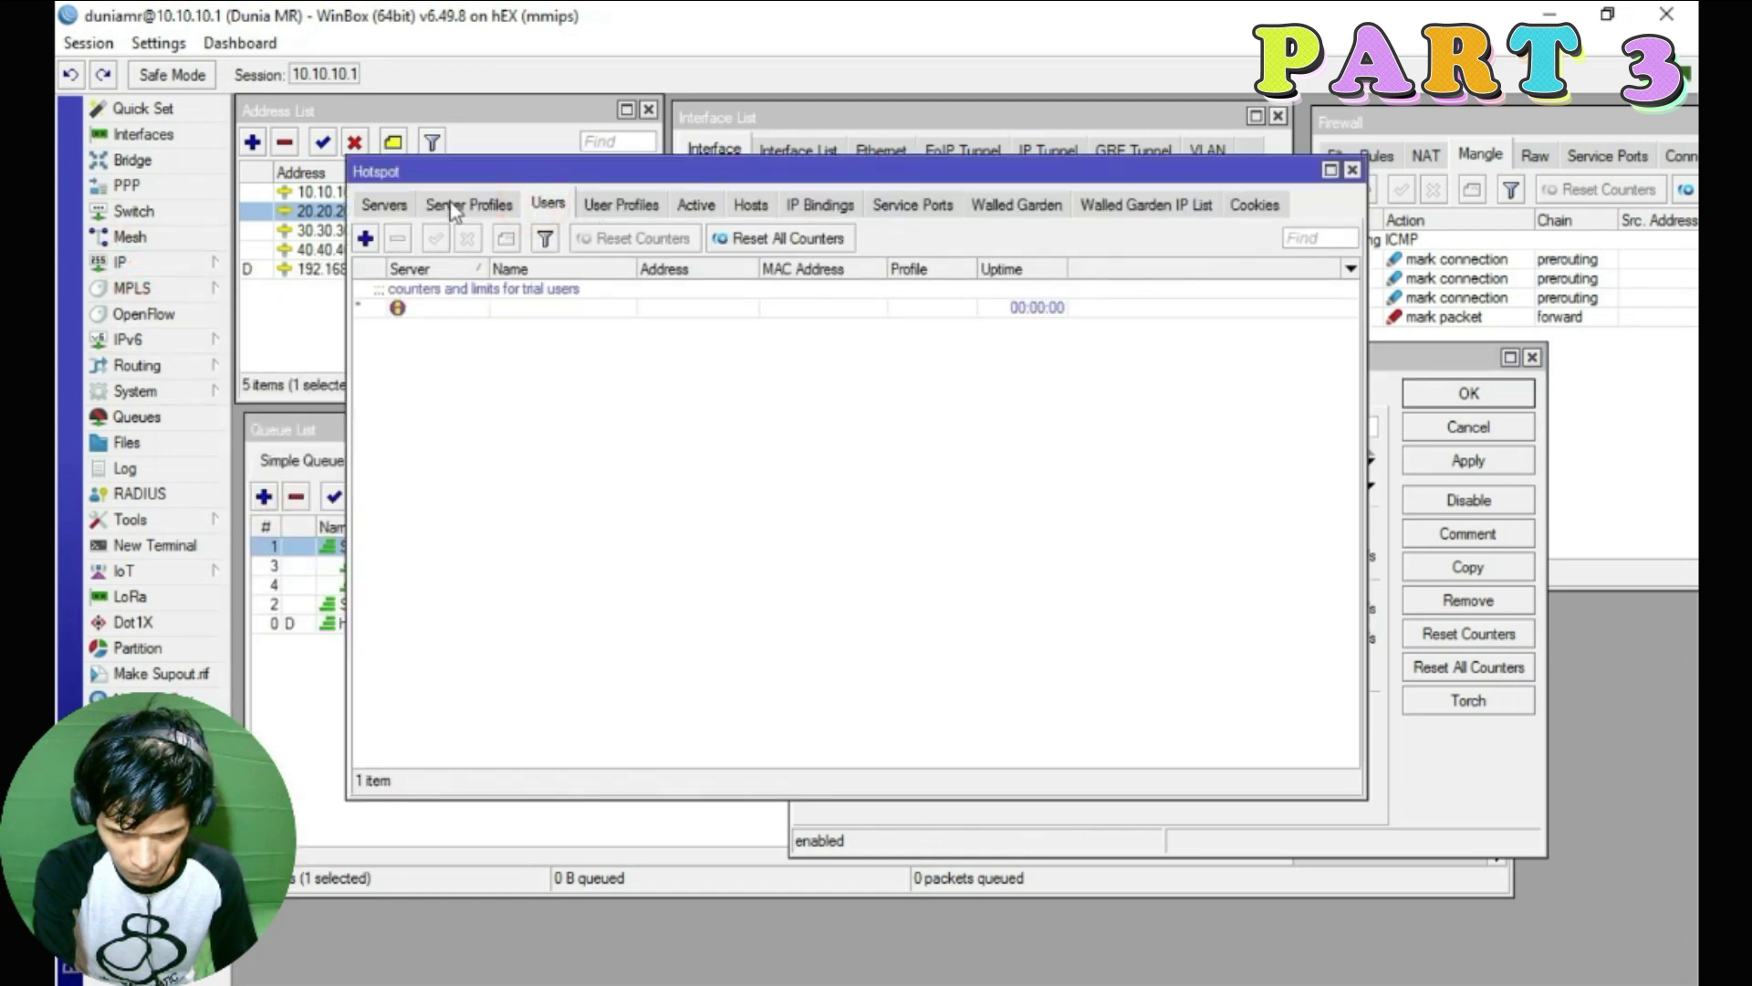
click(620, 205)
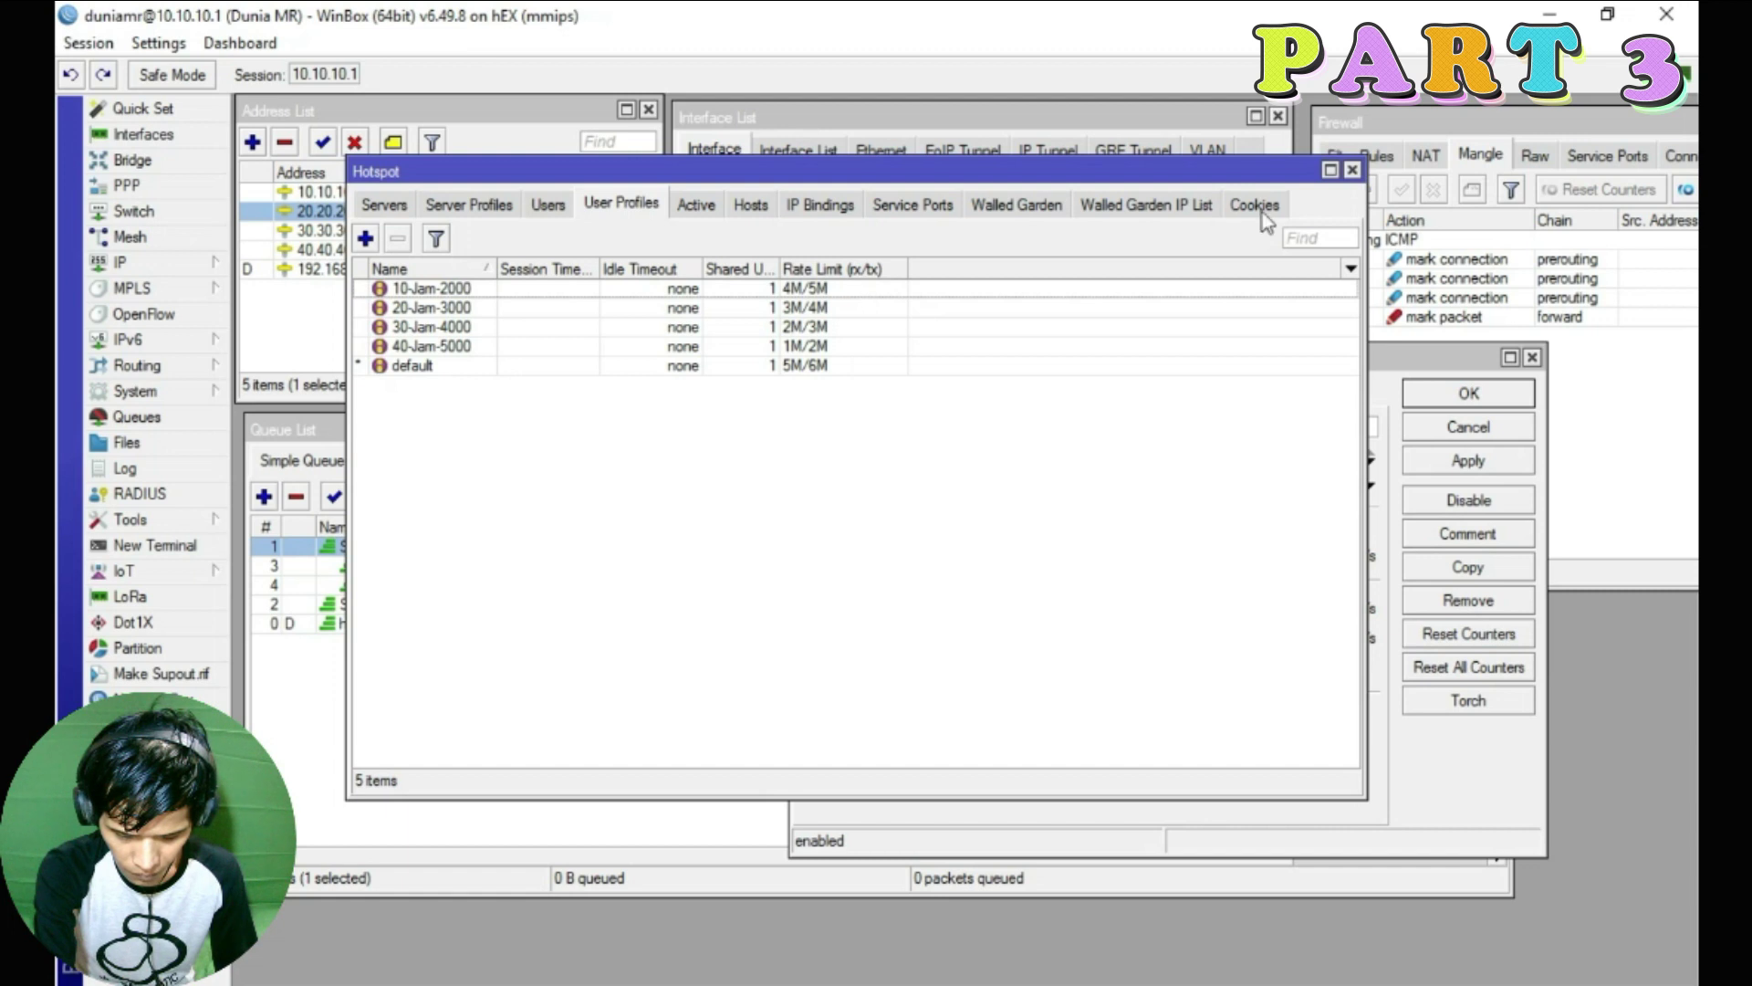
click(1353, 171)
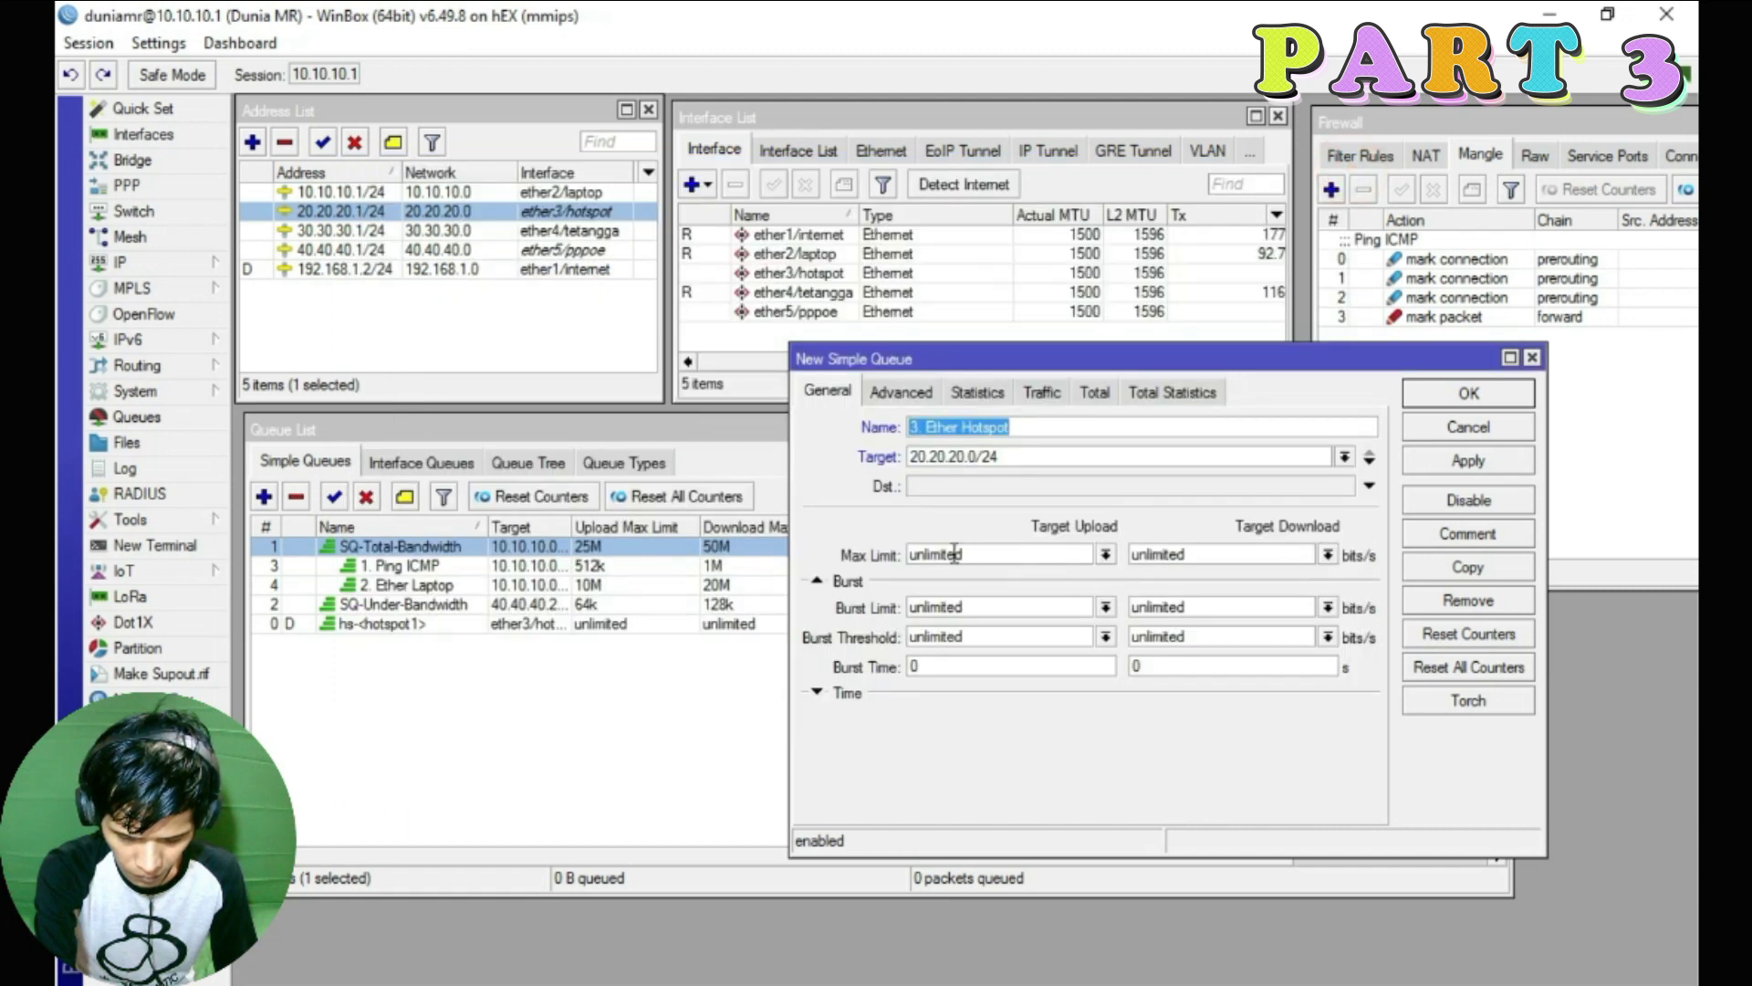
Set both priorities to 3 and both upload and download queue types to default
click(886, 396)
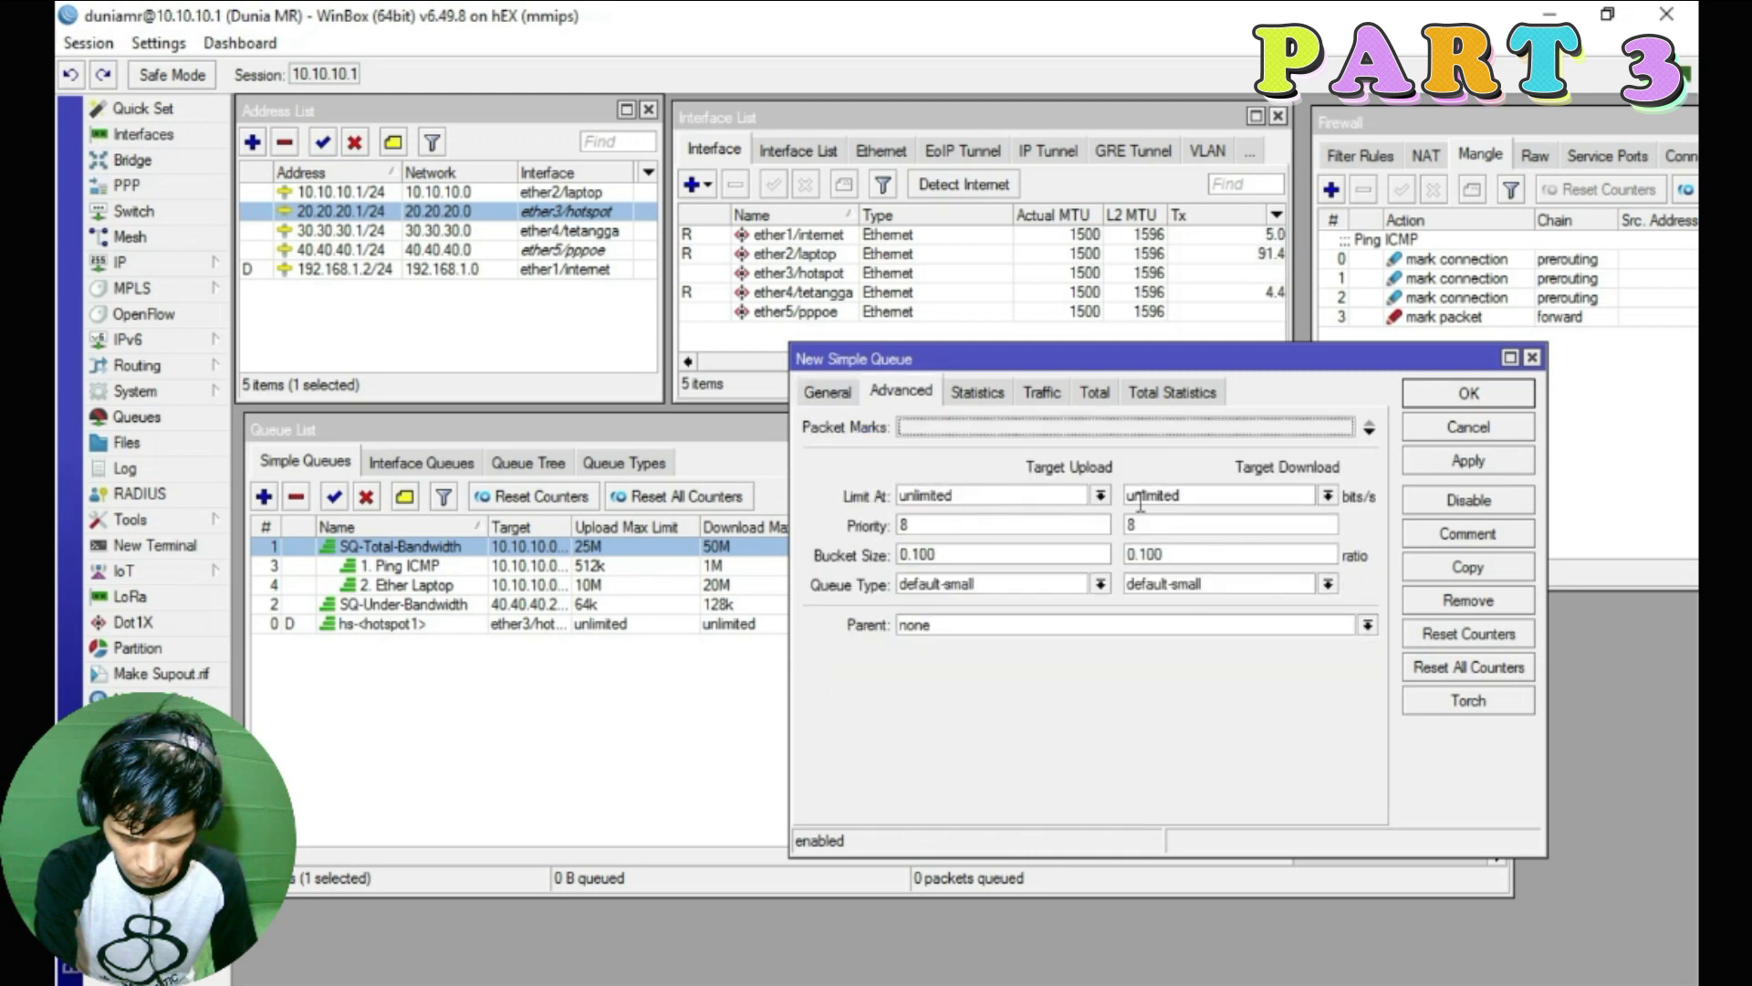
double_click(943, 532)
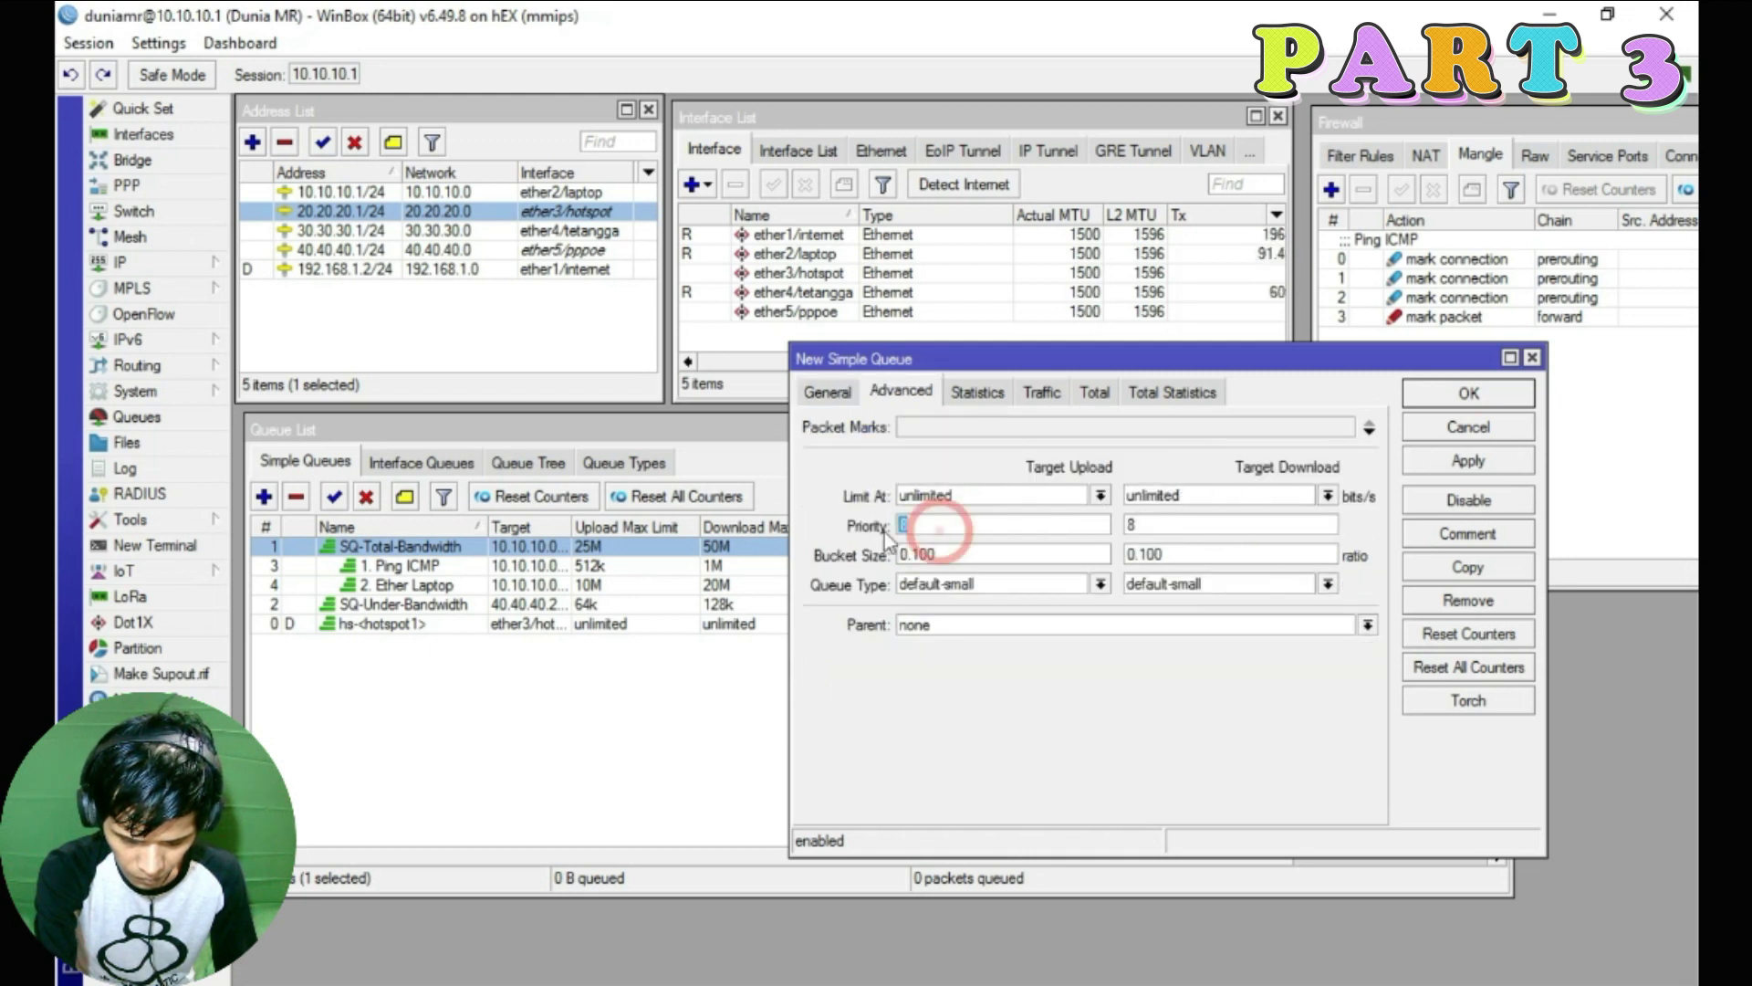
text(3)
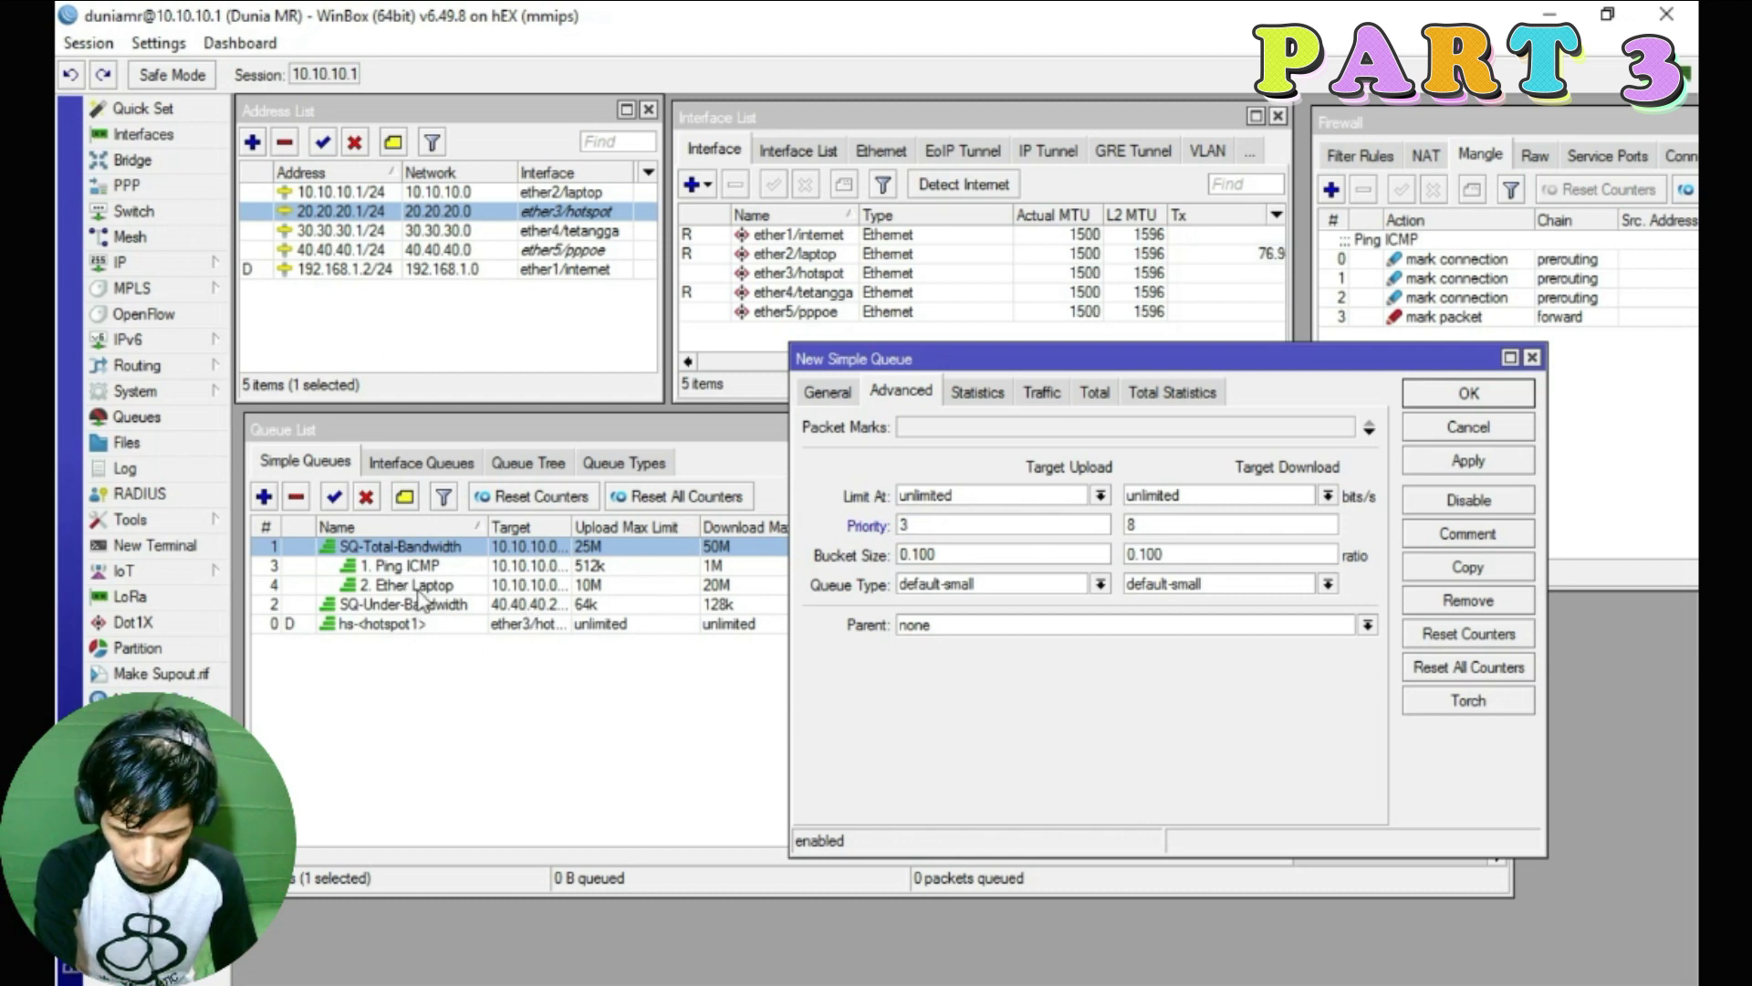
key(Tab)
text(3)
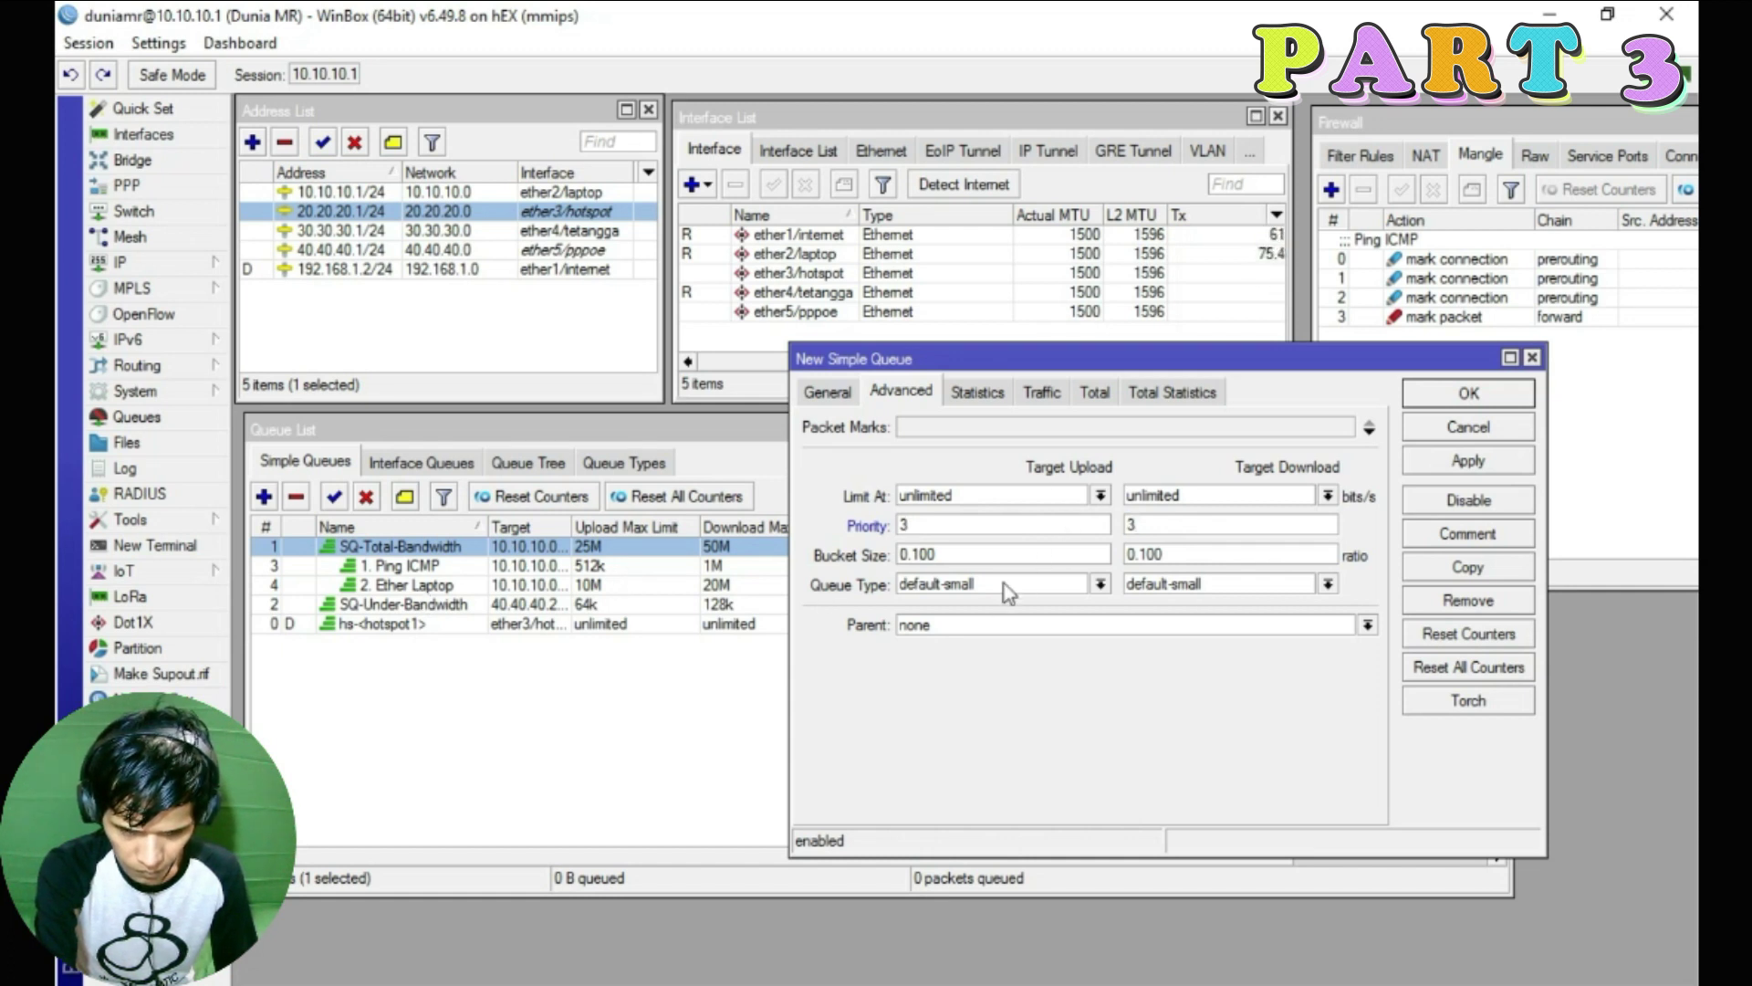
click(965, 593)
click(949, 603)
click(1247, 593)
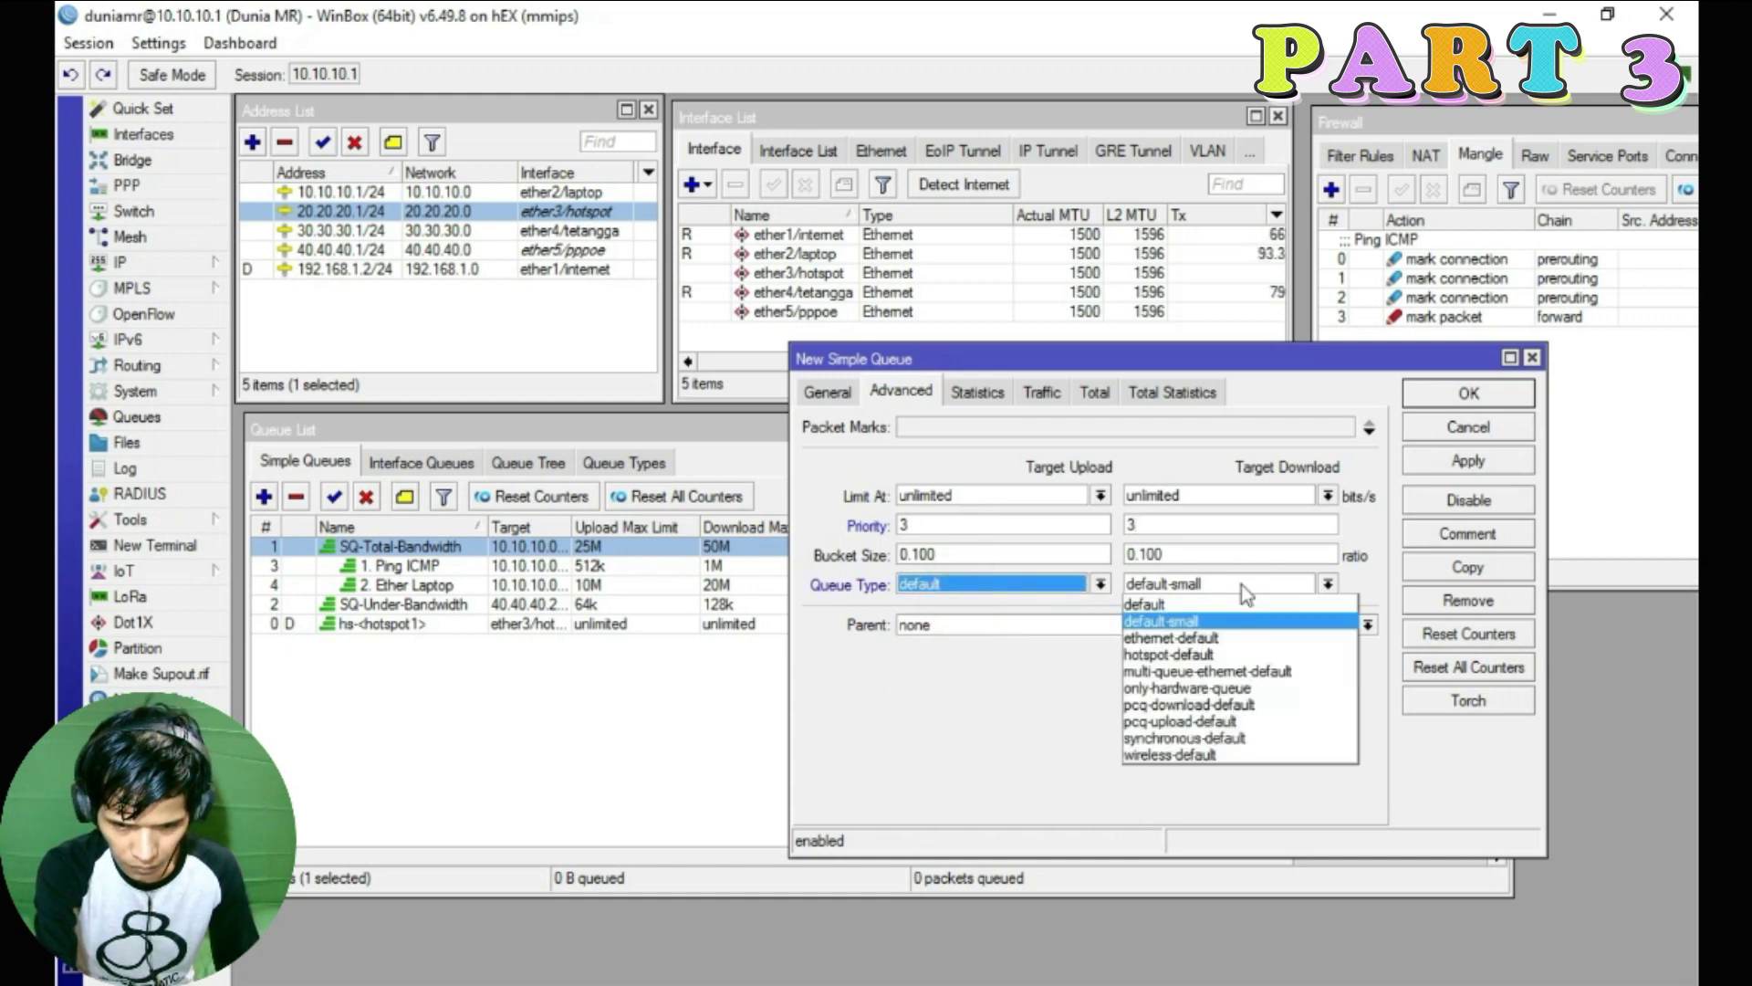
click(1175, 604)
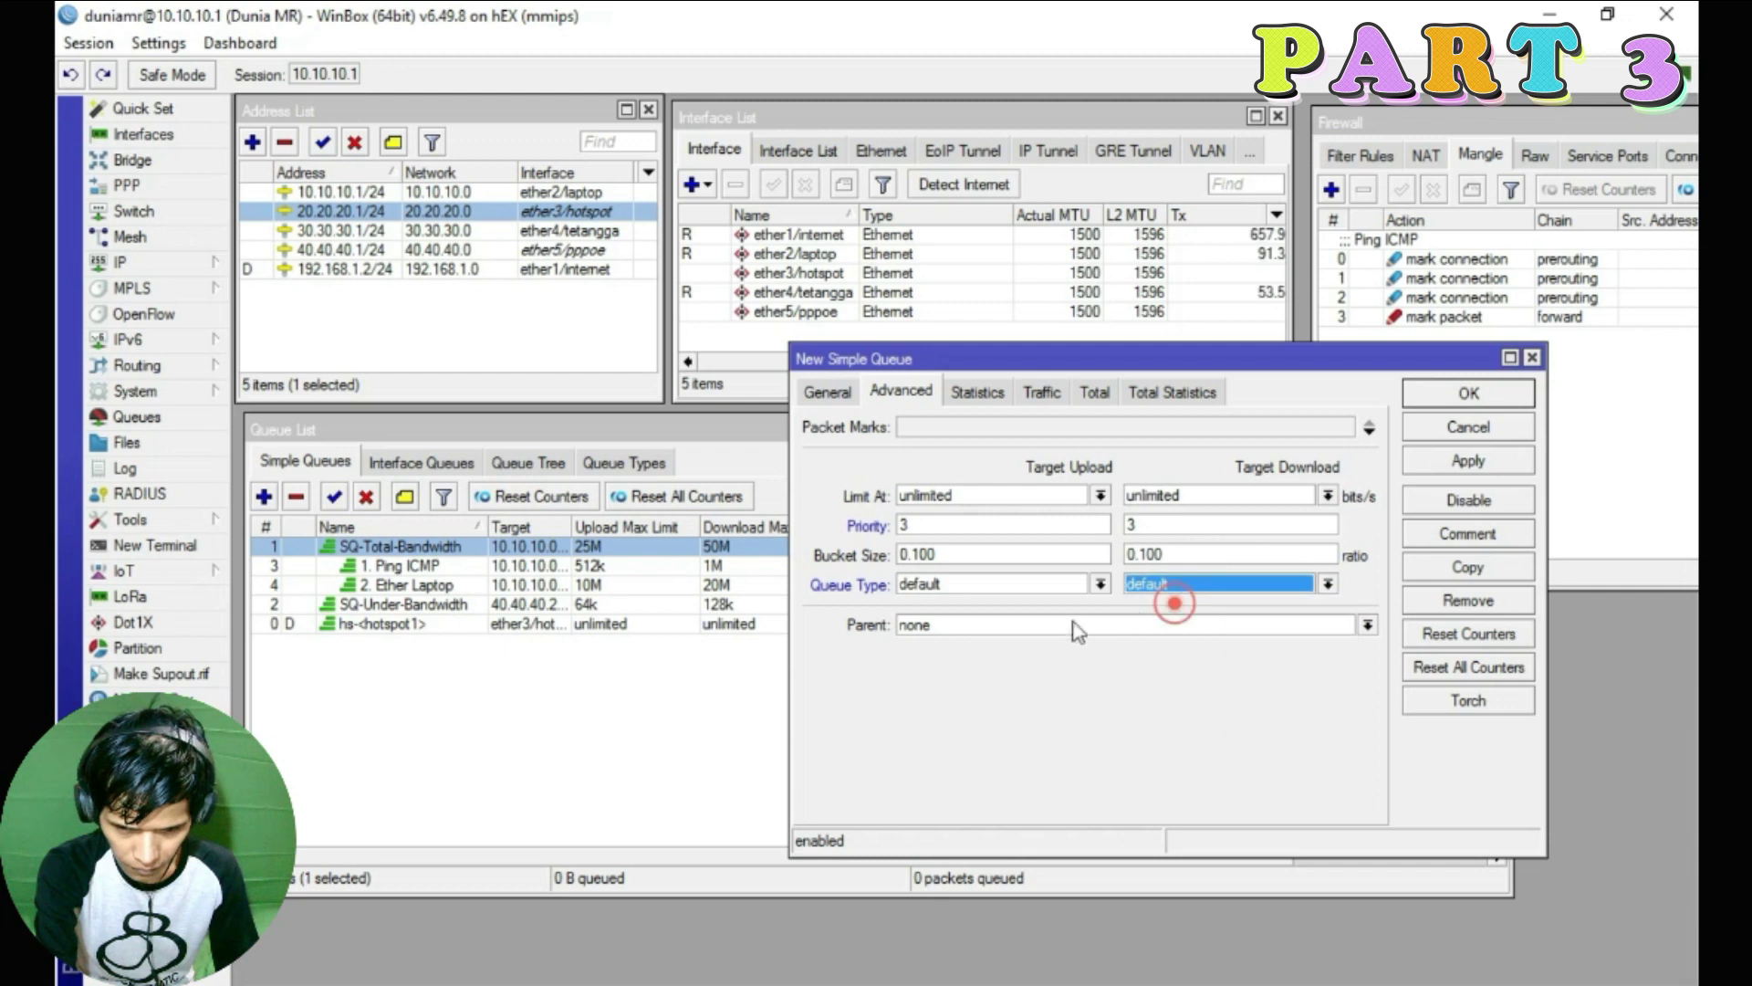
Save the queue under parent SQ-Total-Bandwidth, then look up the 30.30.30.1/24 address
click(960, 630)
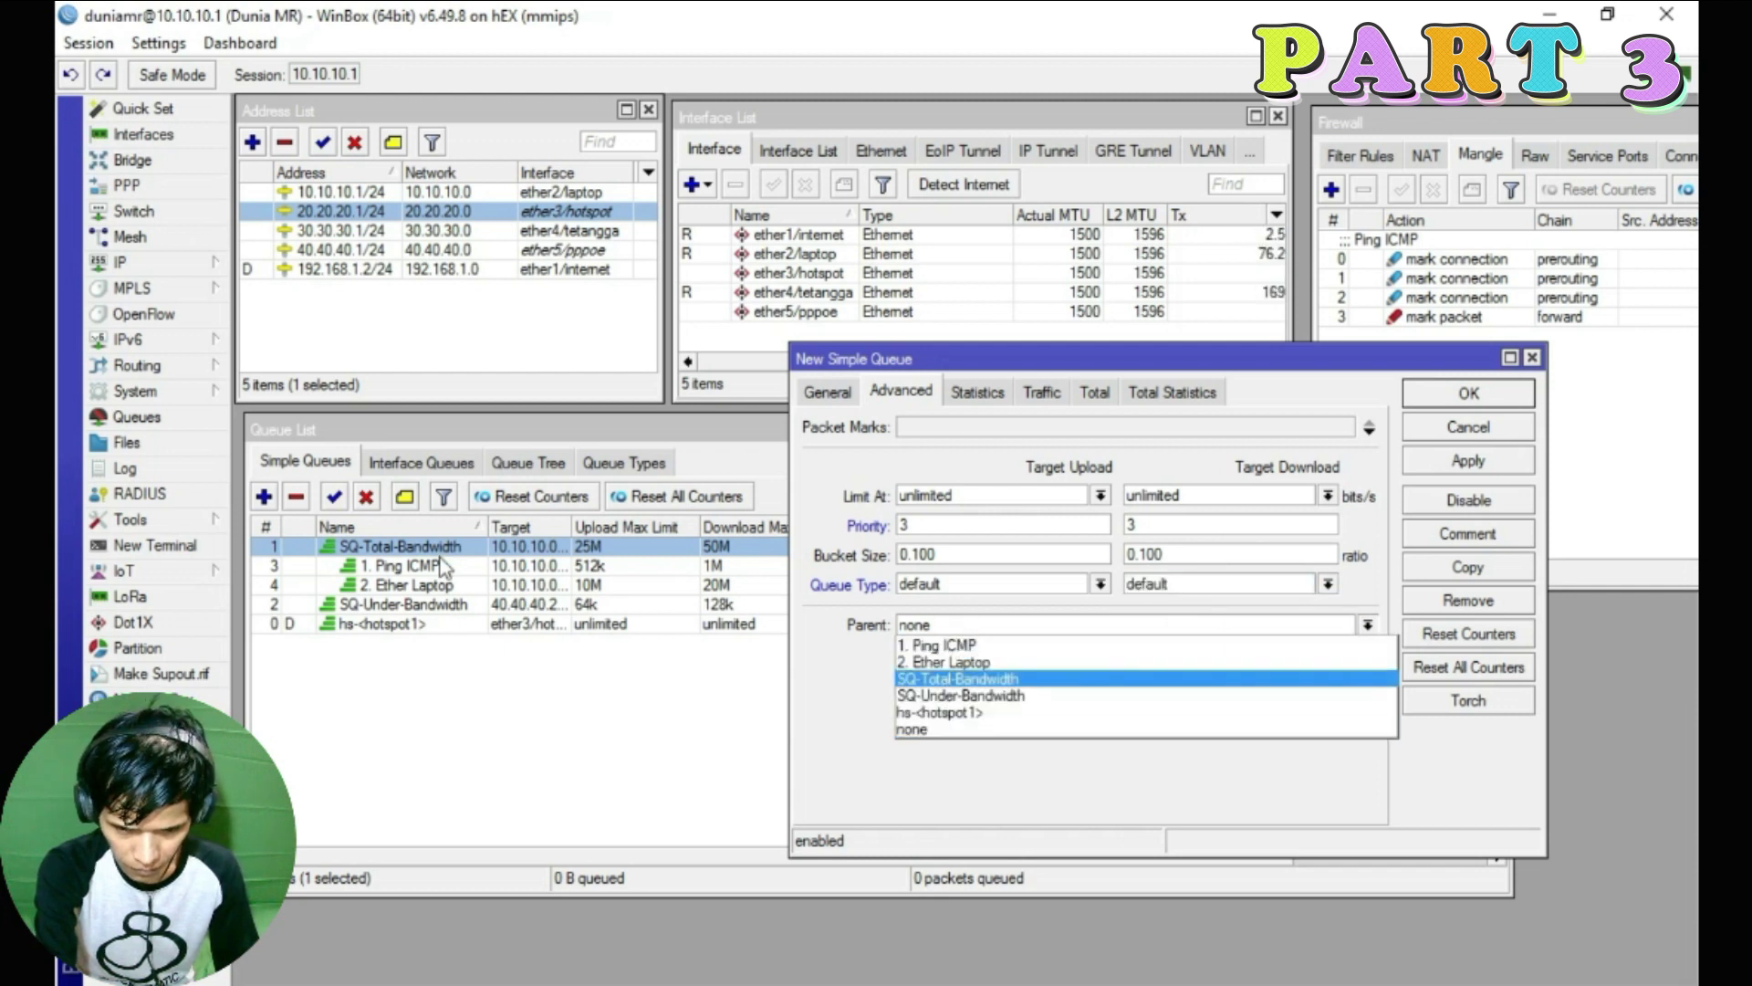
click(990, 680)
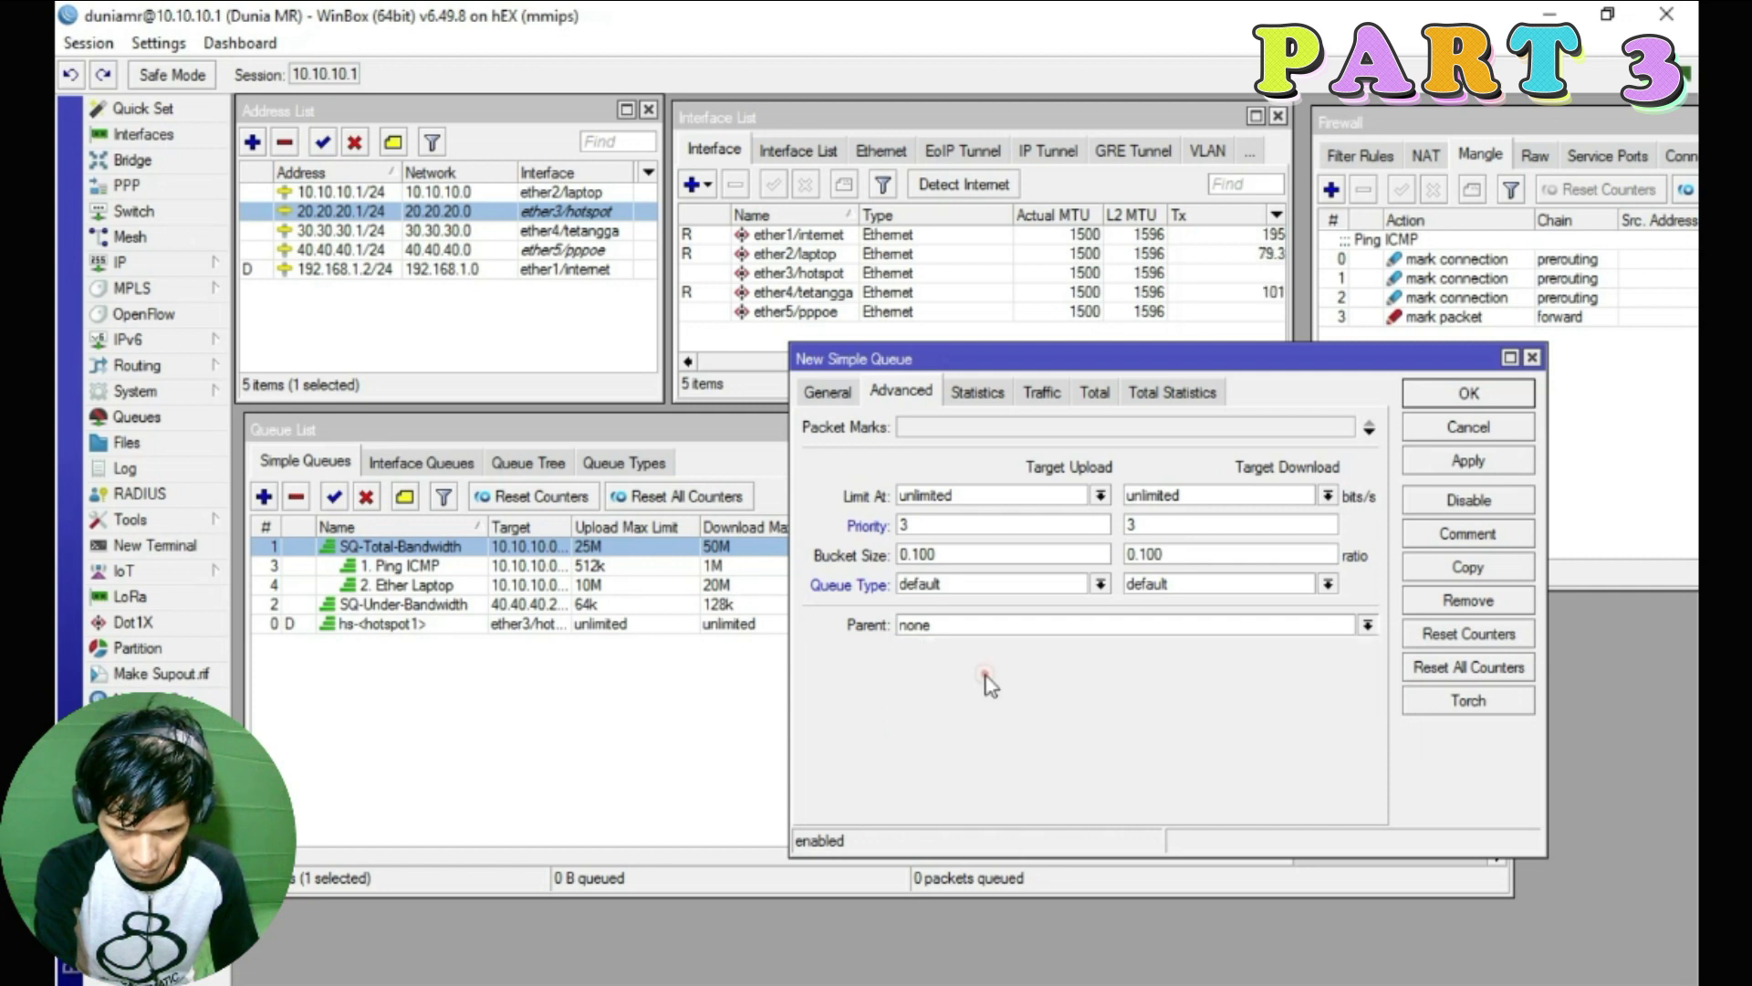
click(1469, 460)
click(1467, 393)
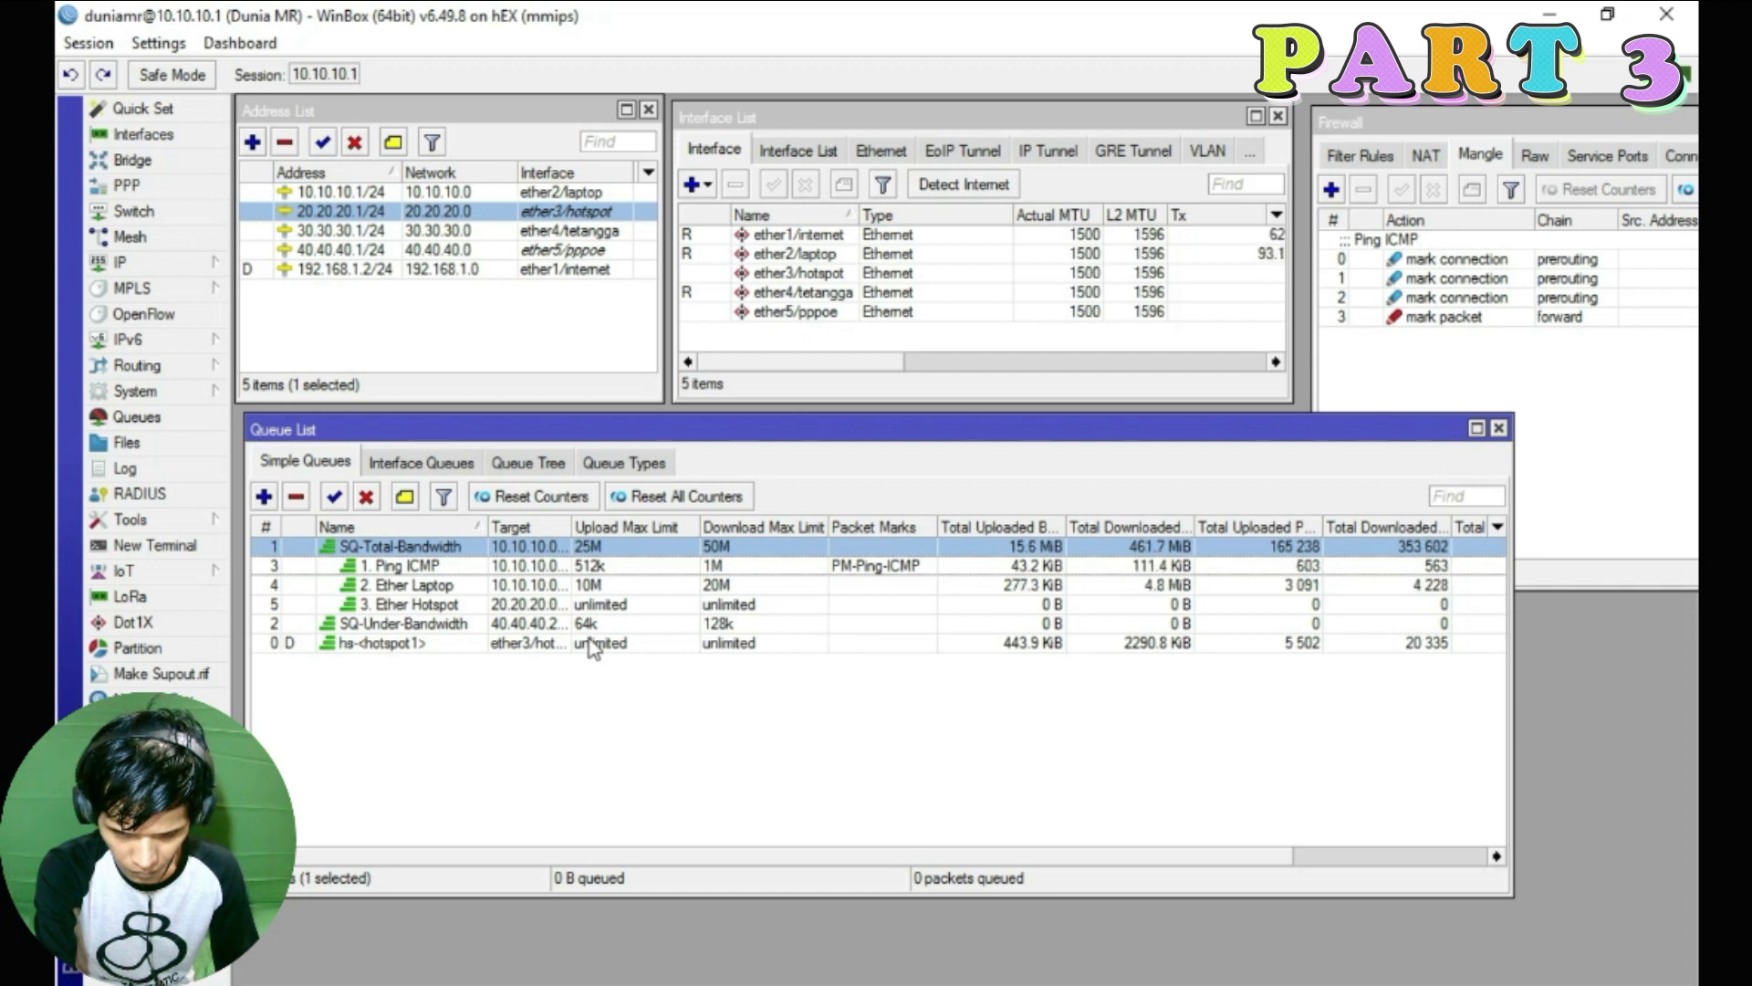
click(553, 233)
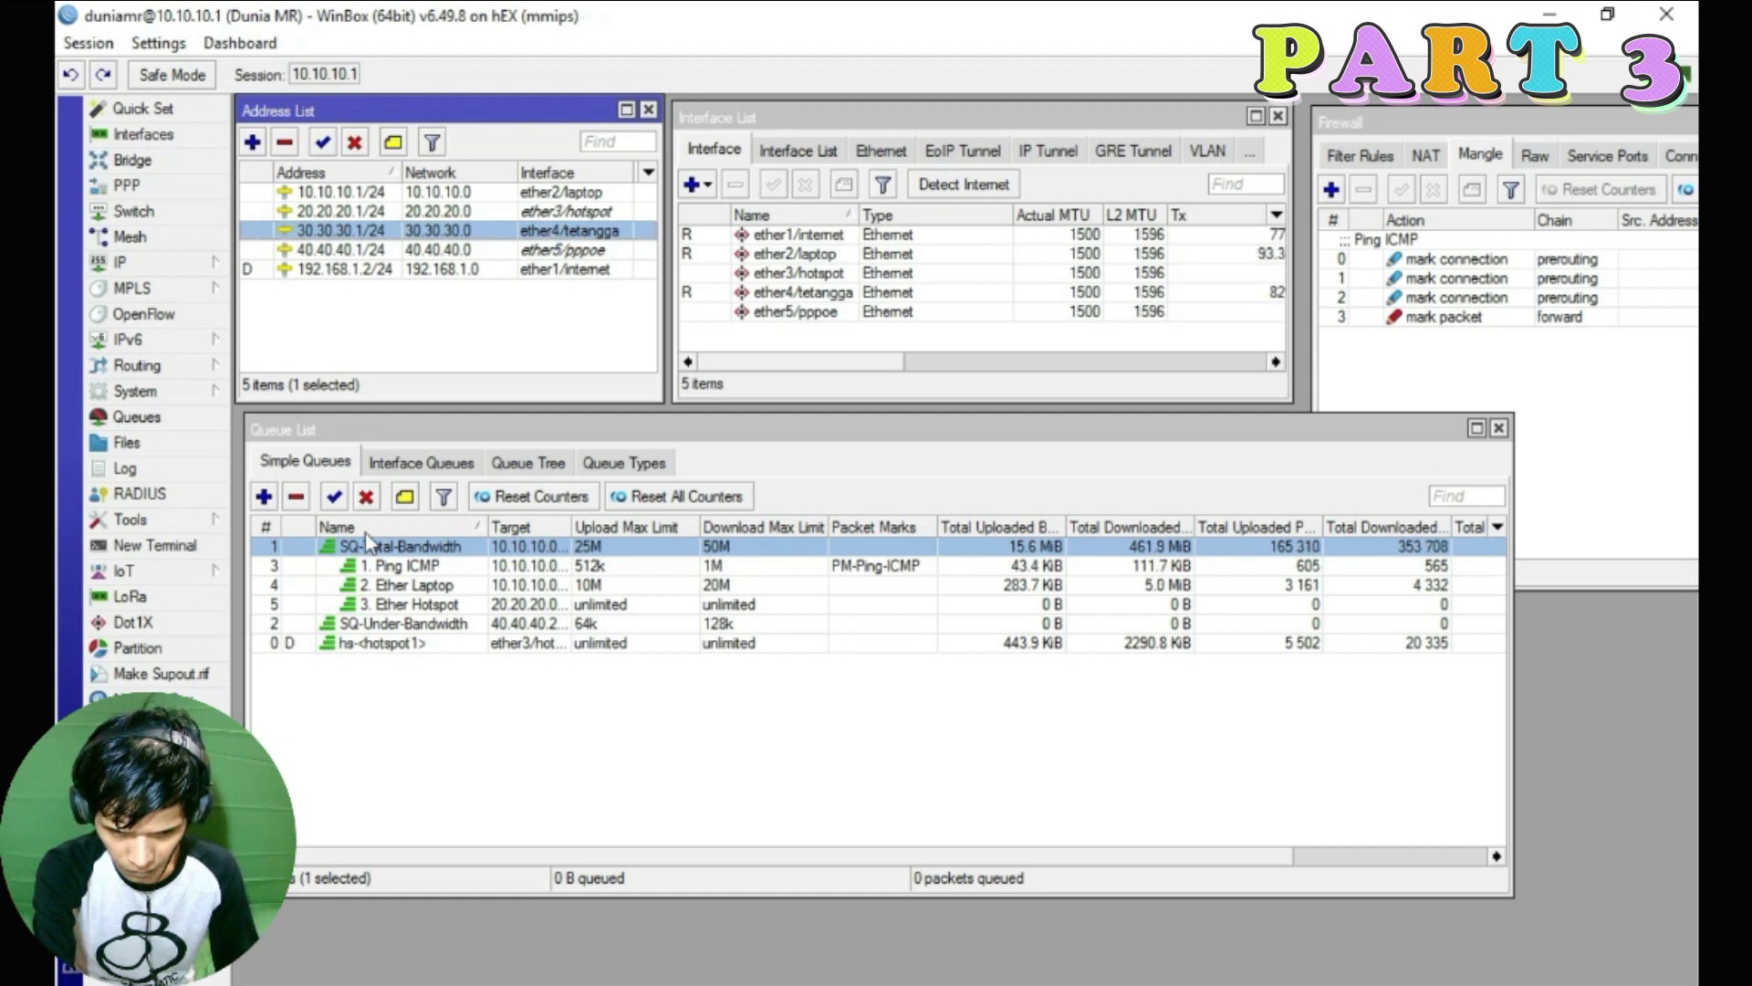
Create a new simple queue named '4. Ether Tetangga' targeting 30.30.30.0/24
click(264, 497)
drag(963, 362, 1013, 349)
click(983, 410)
double_click(983, 410)
text(4. )
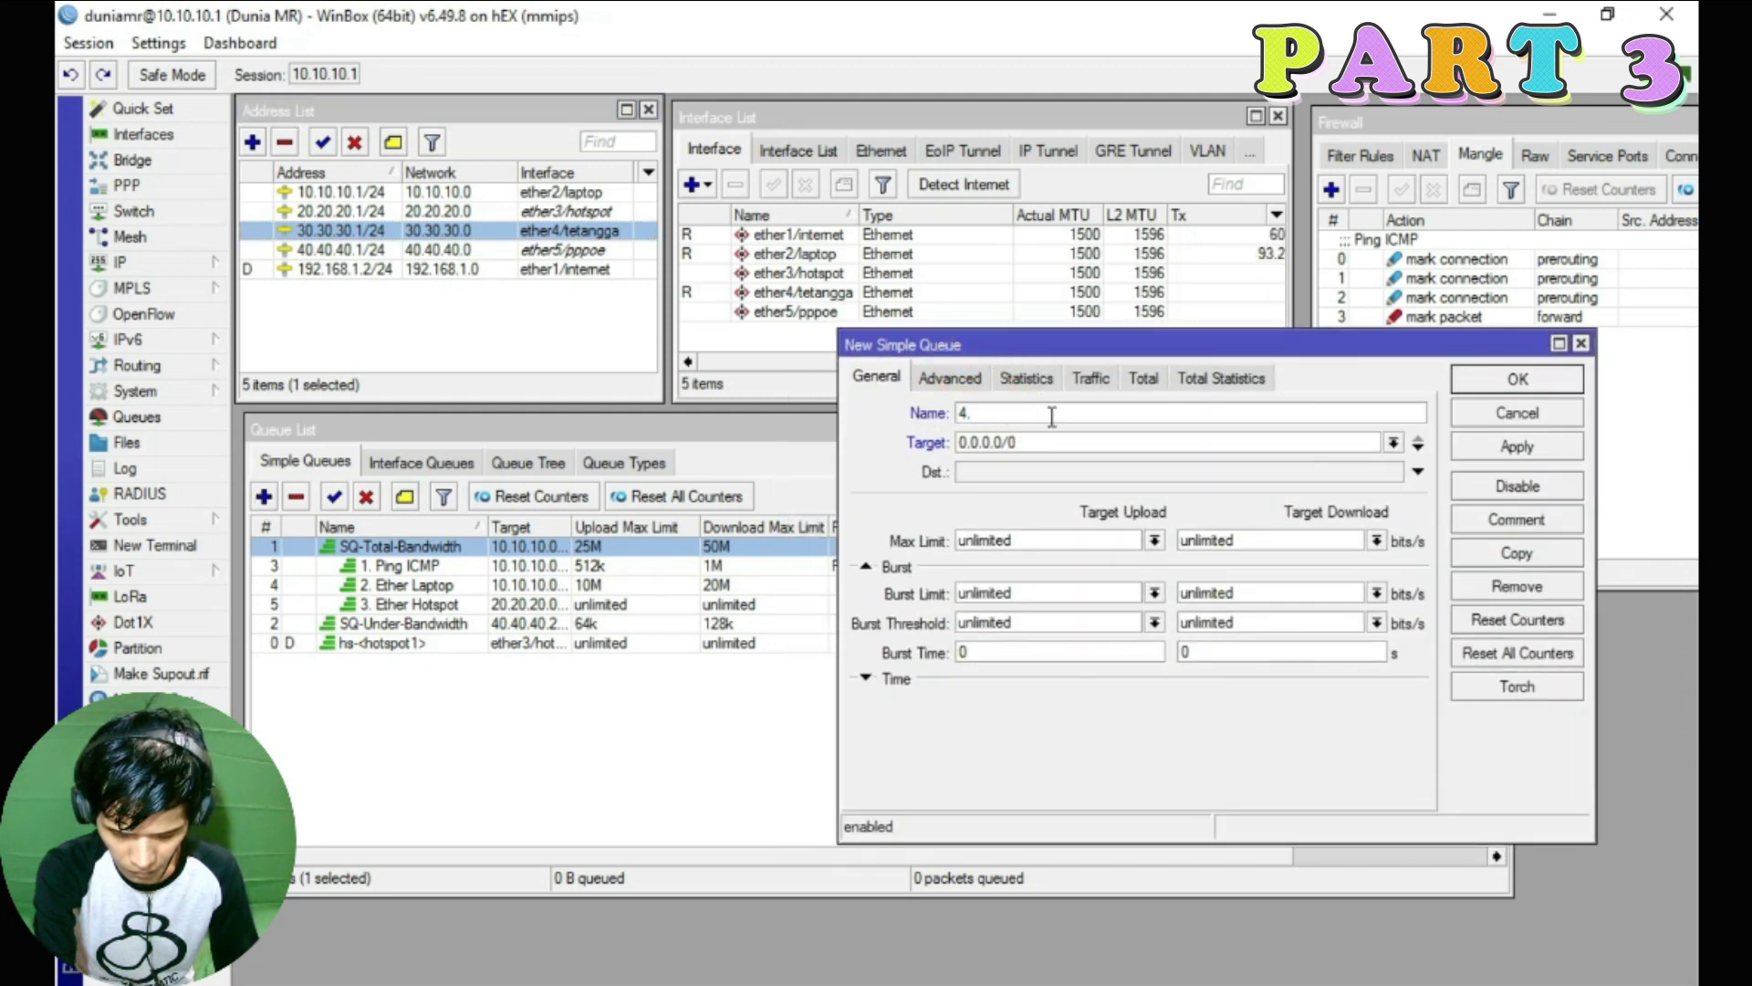
text(Ether Tetangga)
double_click(1012, 444)
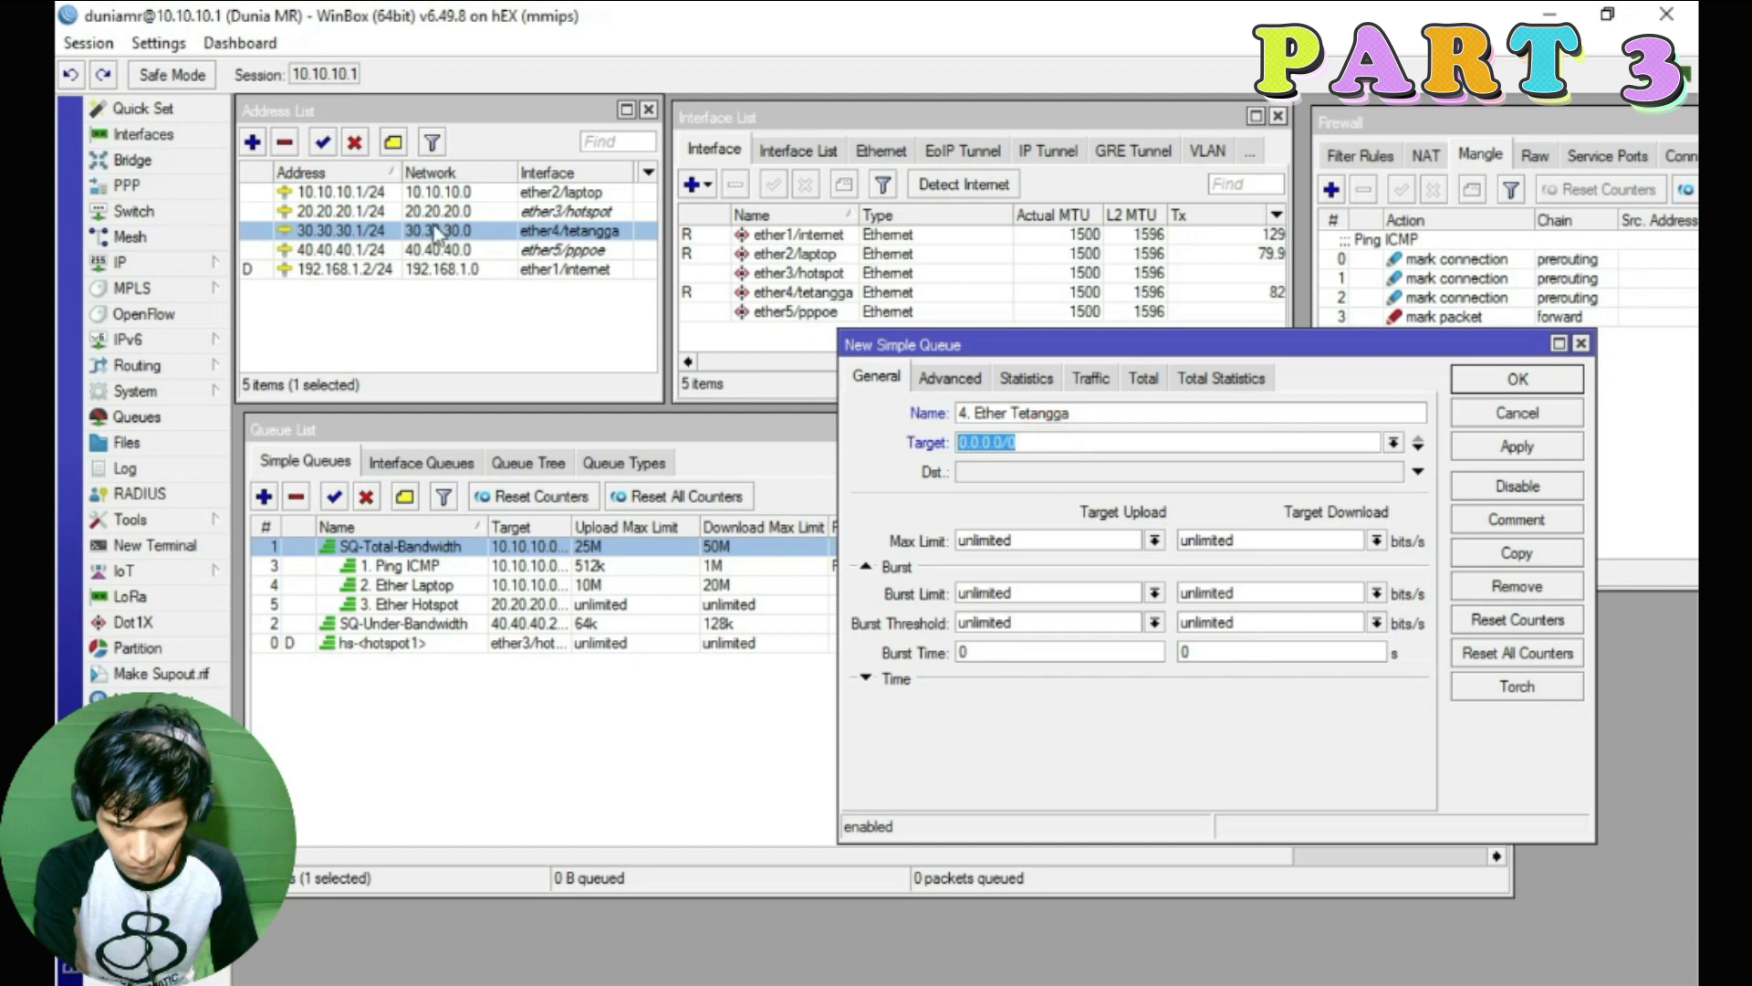
text(30.)
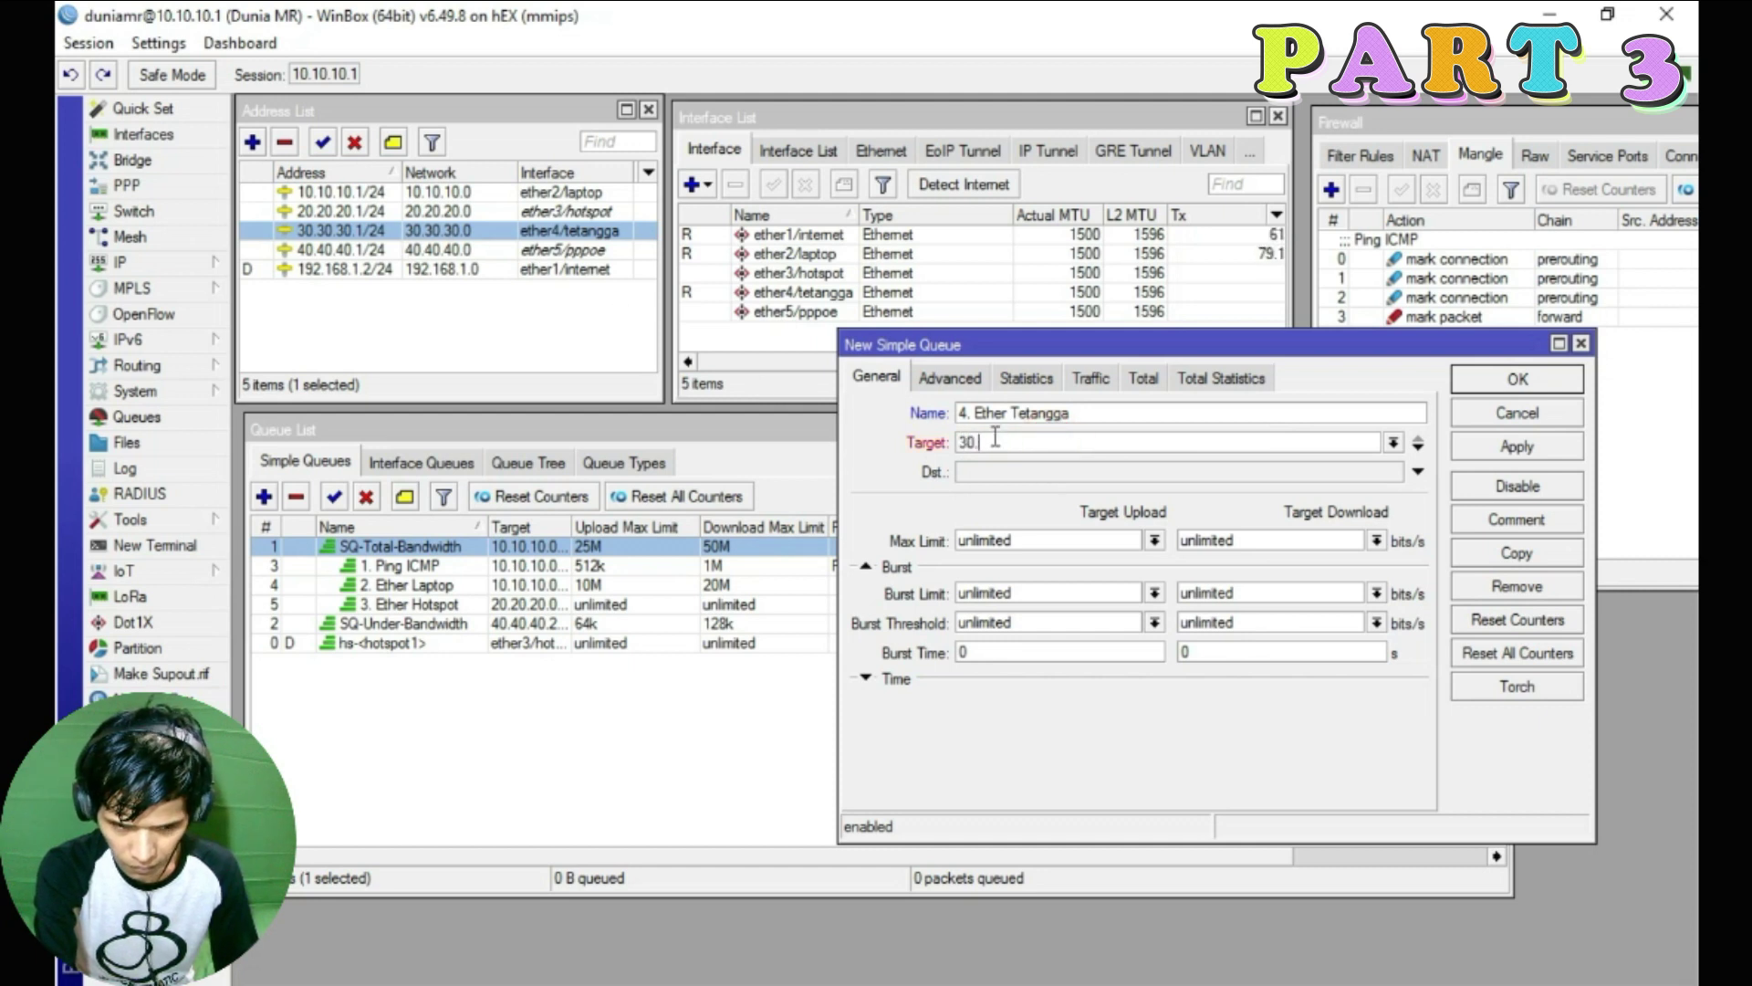
text(30.30.0/24)
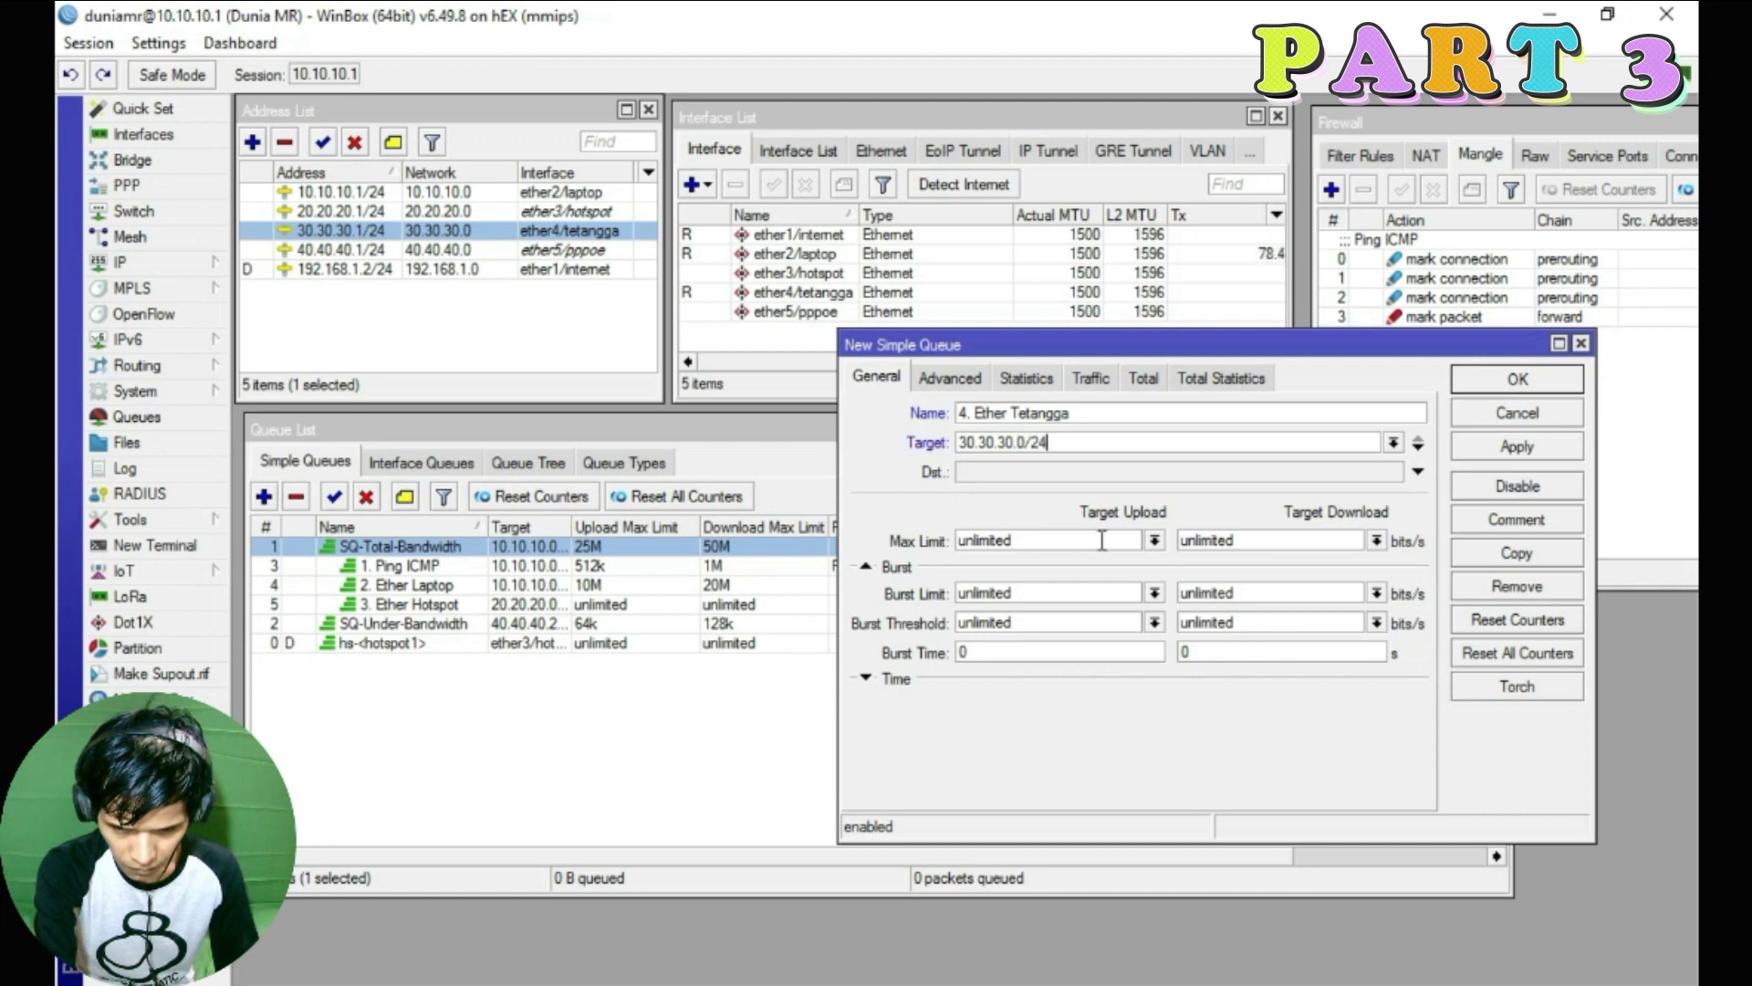
Set the queue's Max Limit to 8M upload and 16M download
click(1154, 540)
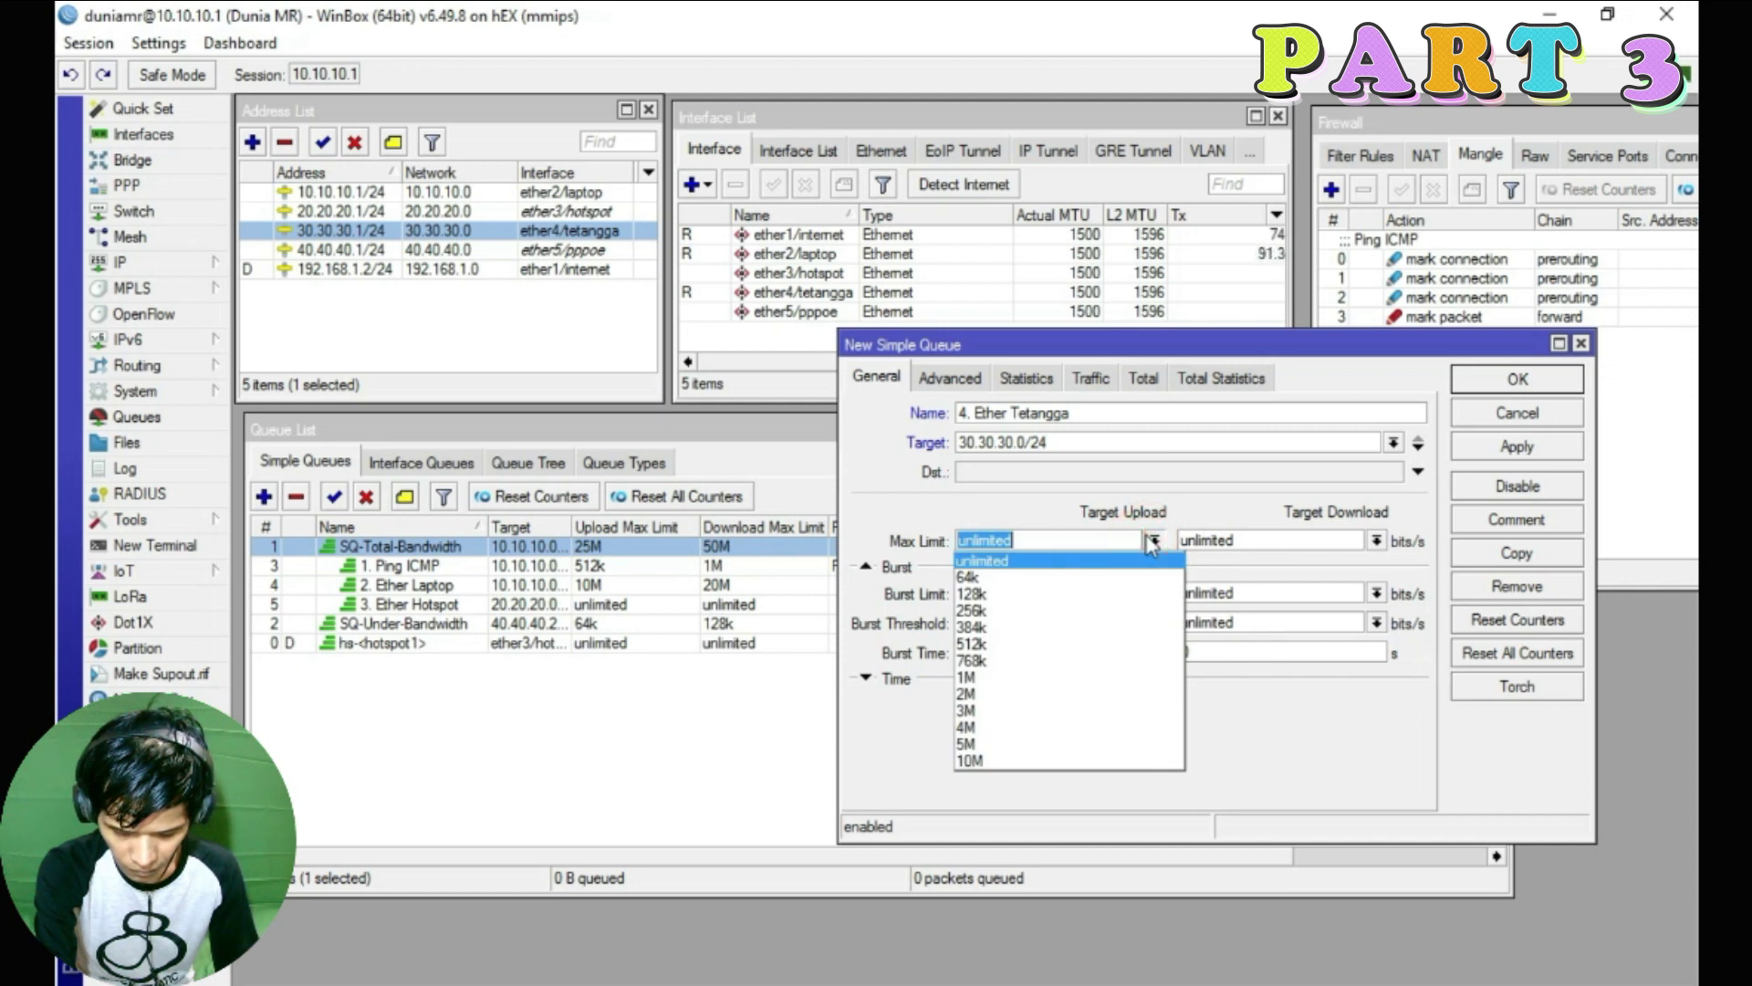
click(1056, 742)
text(8M)
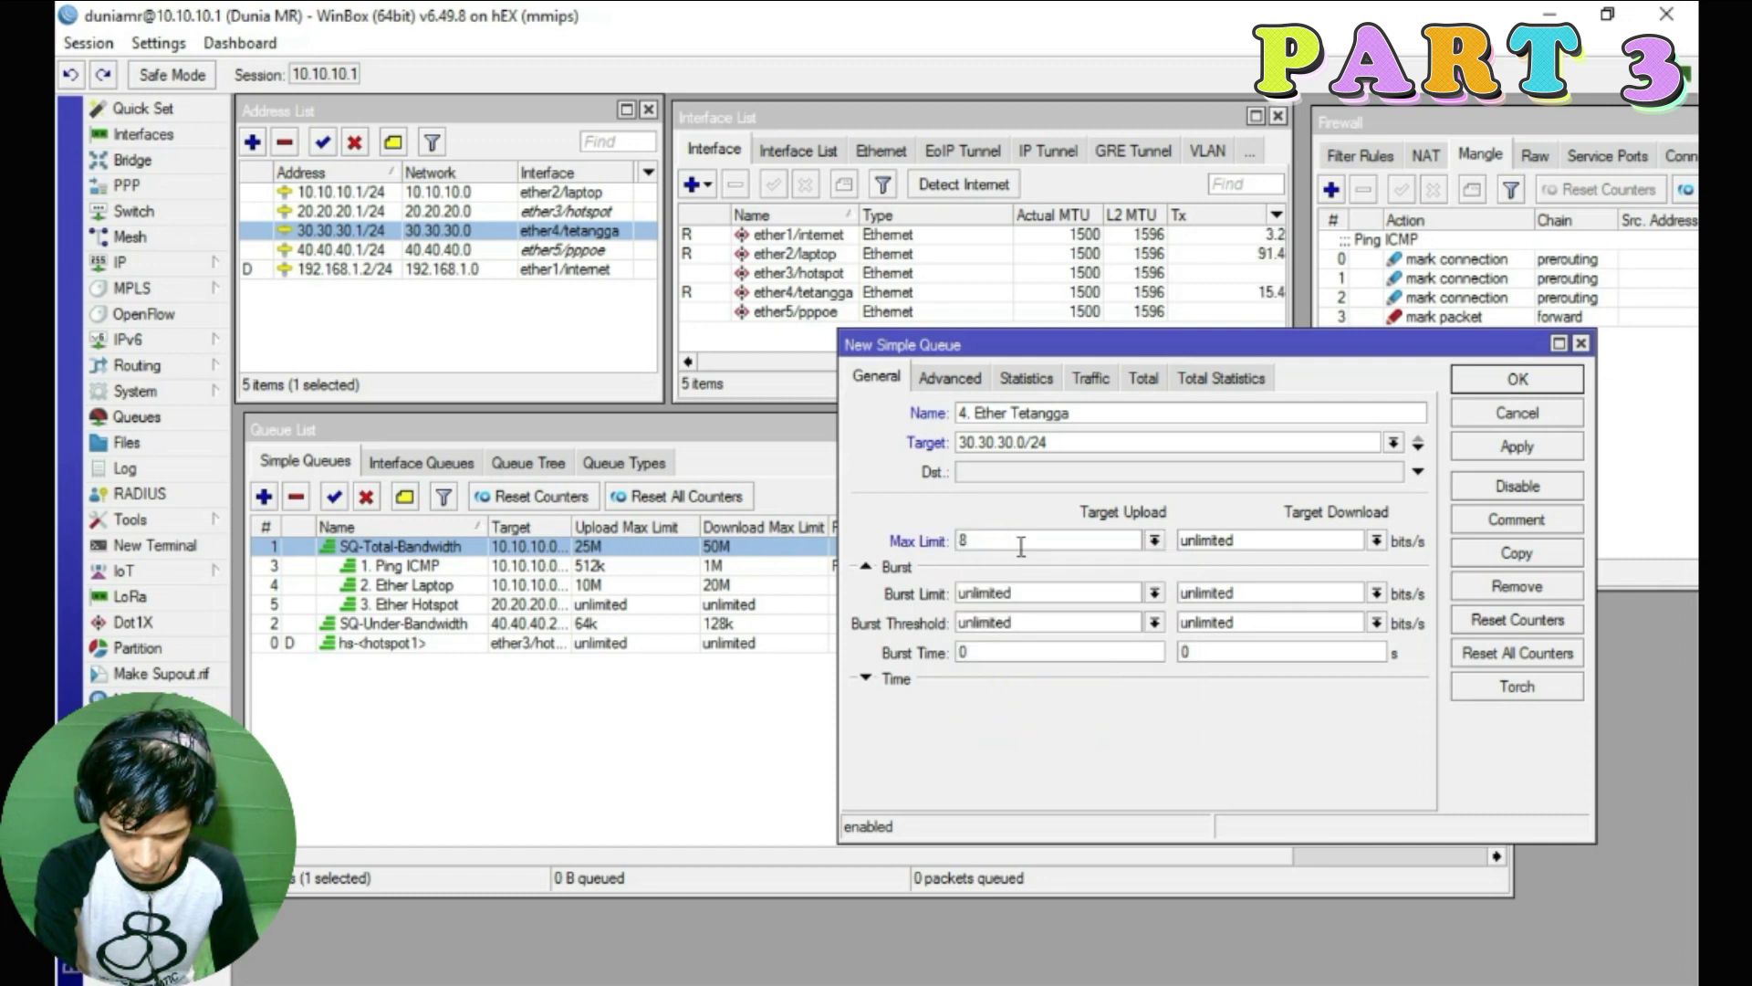
click(1376, 540)
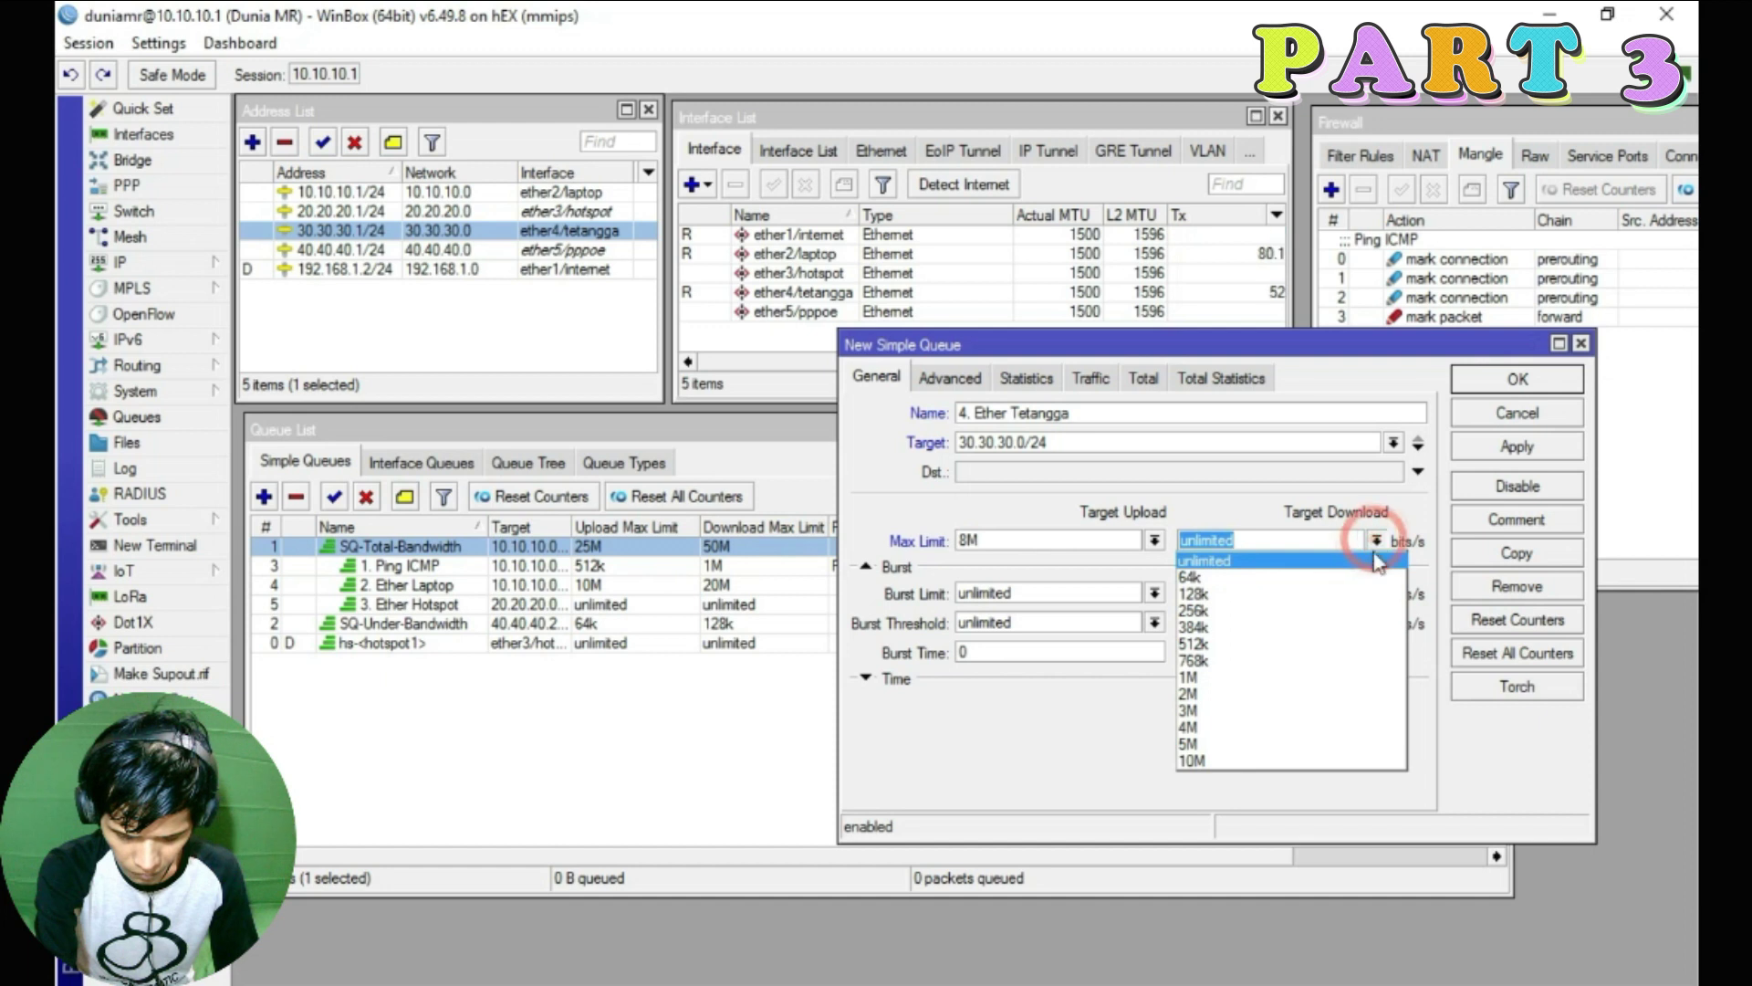
text(16M)
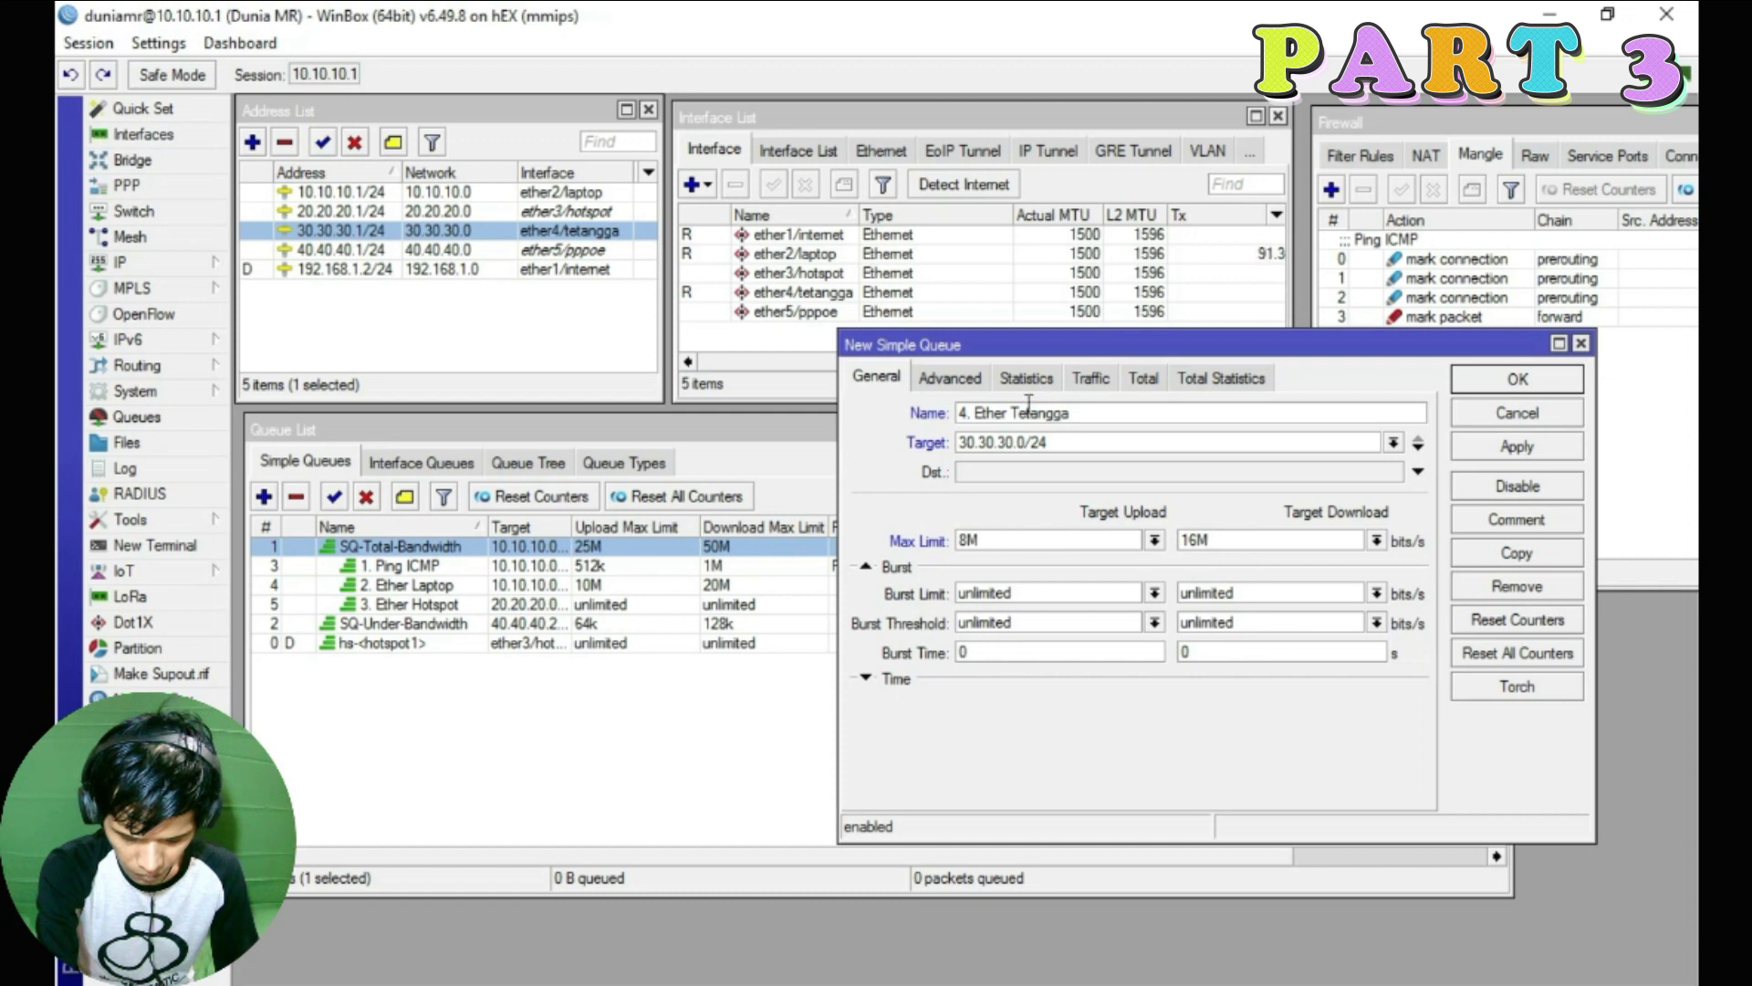
click(949, 378)
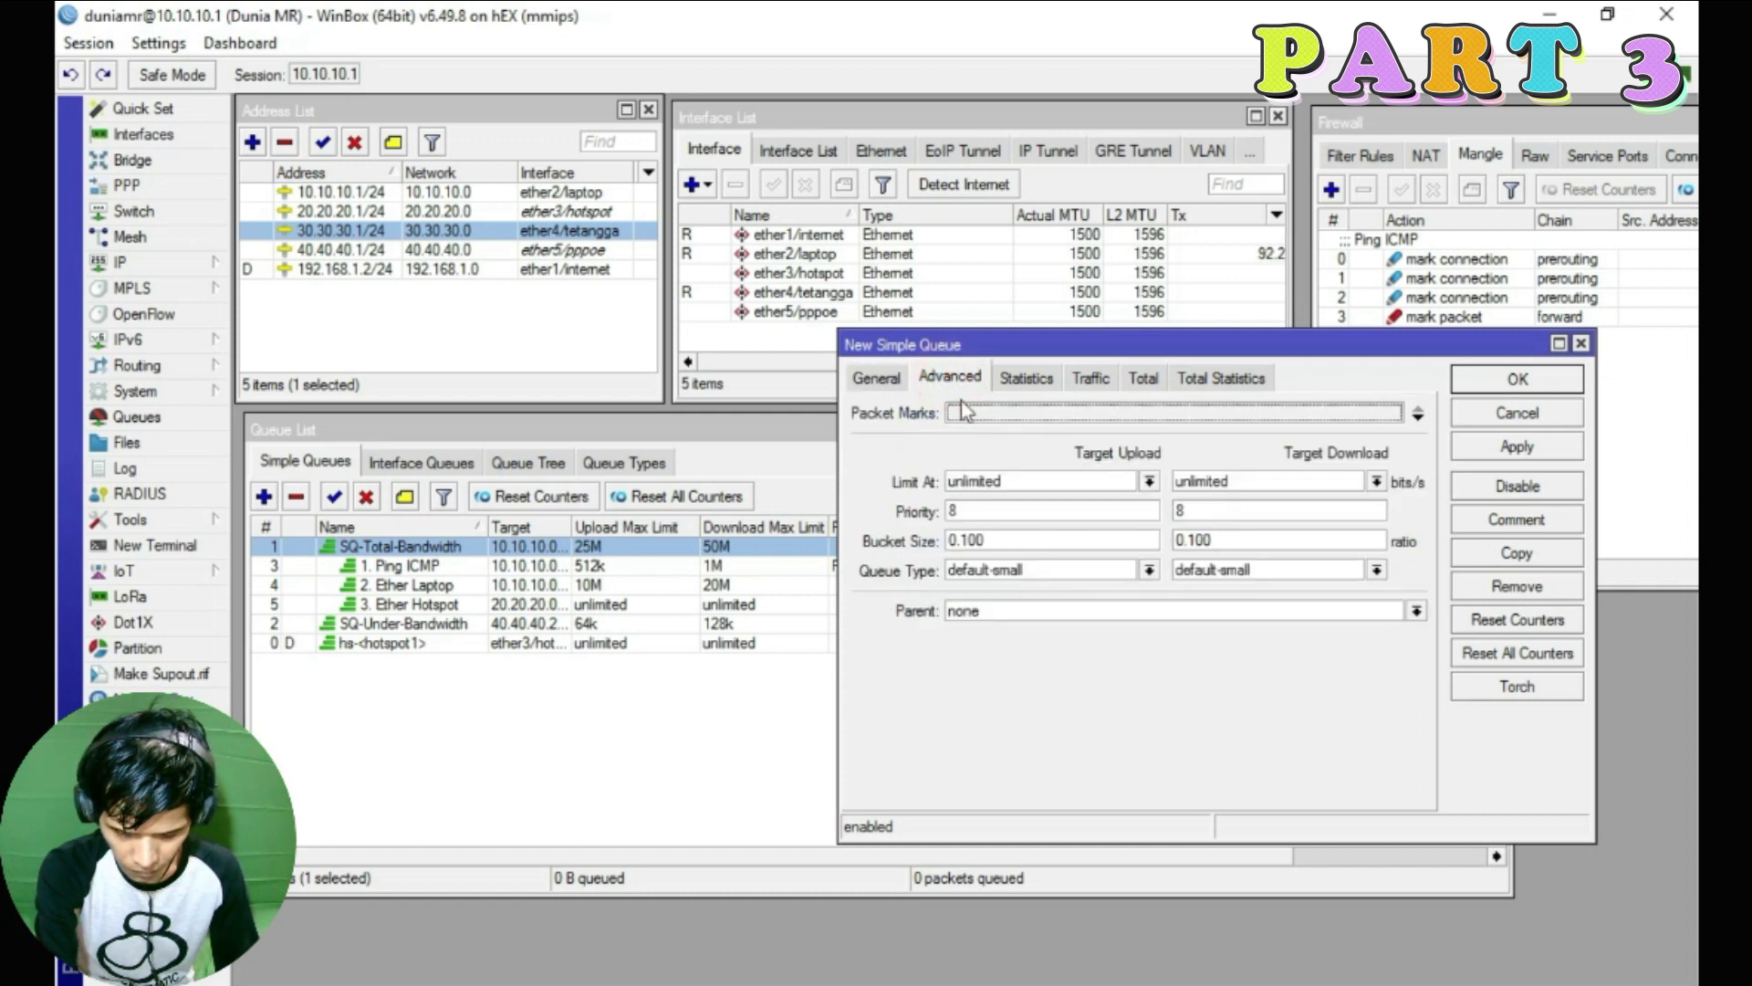
Set priority 4 both ways with pcq-upload-default and pcq-download-default queue types
double_click(981, 514)
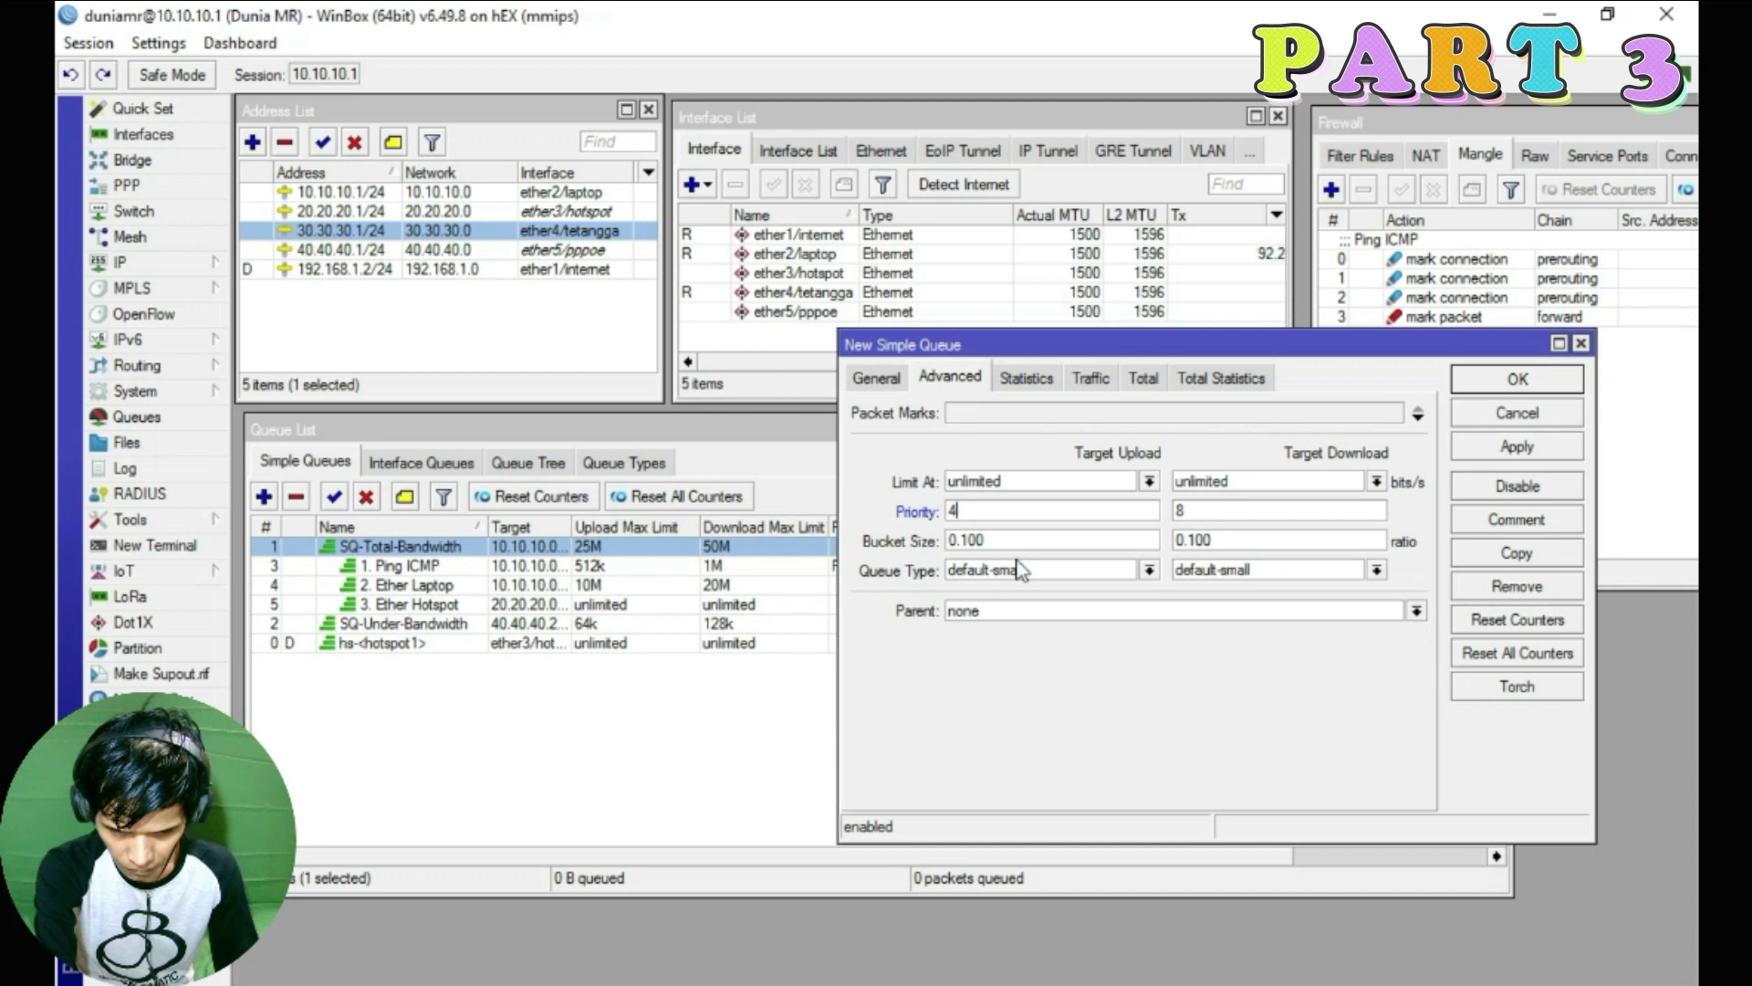
key(Tab)
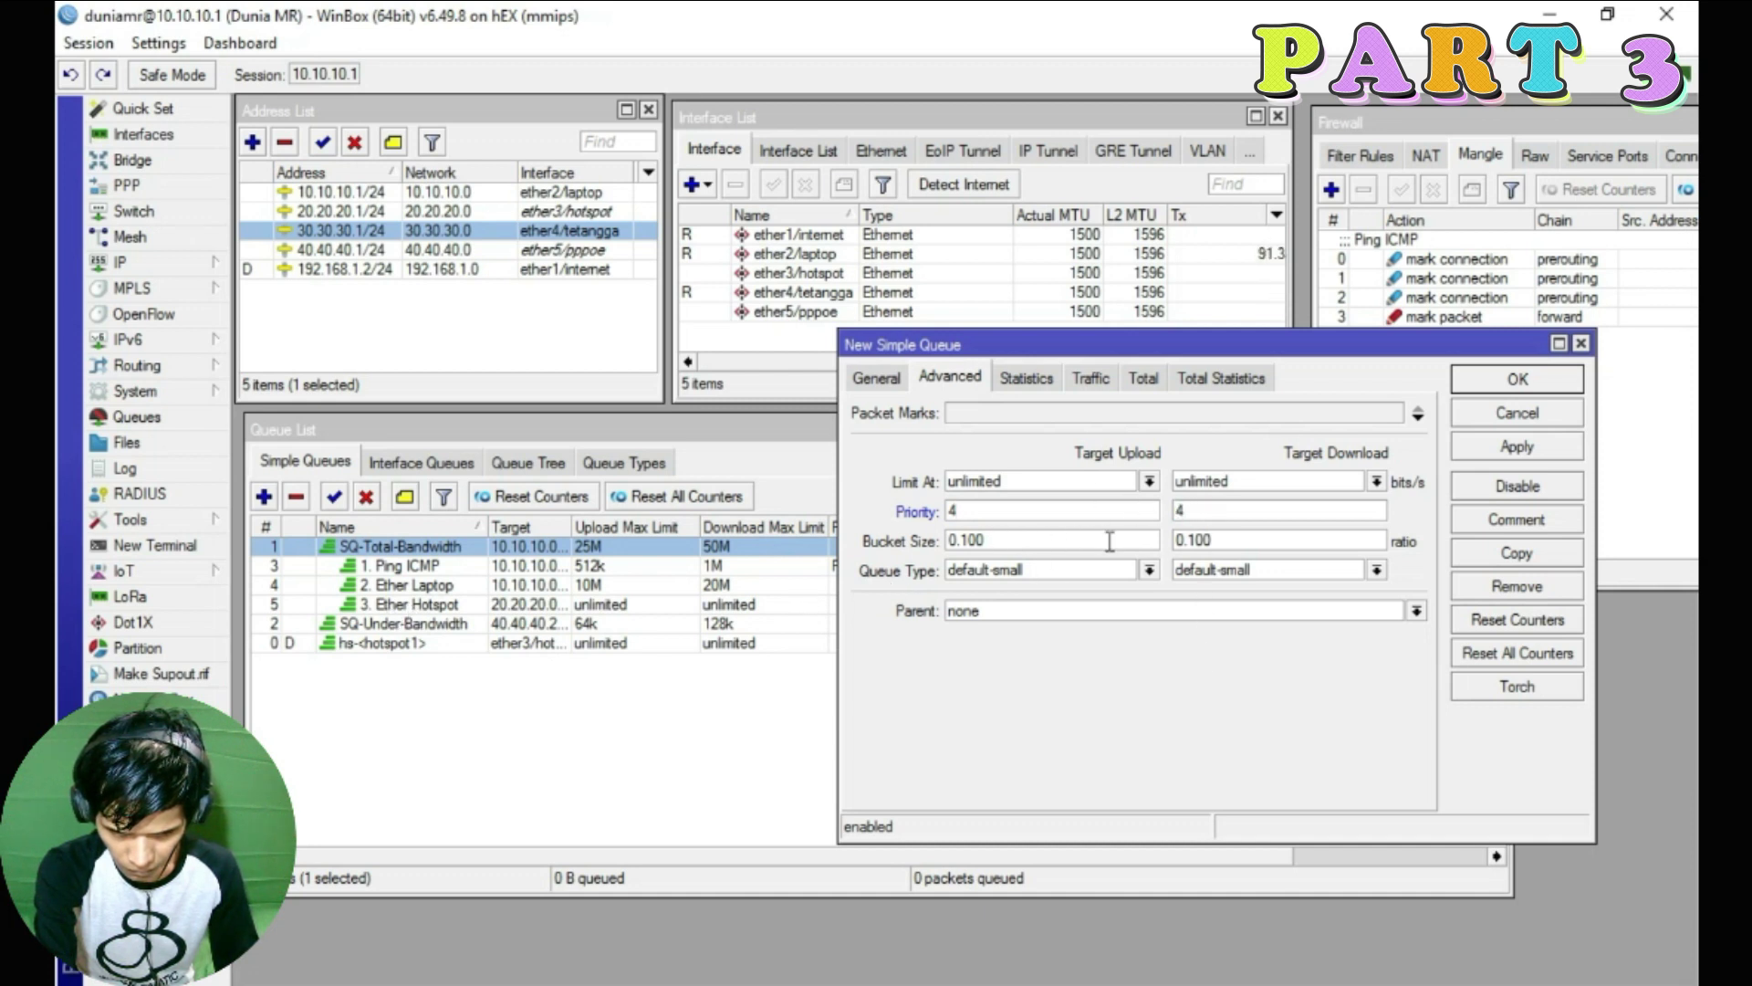
click(1149, 569)
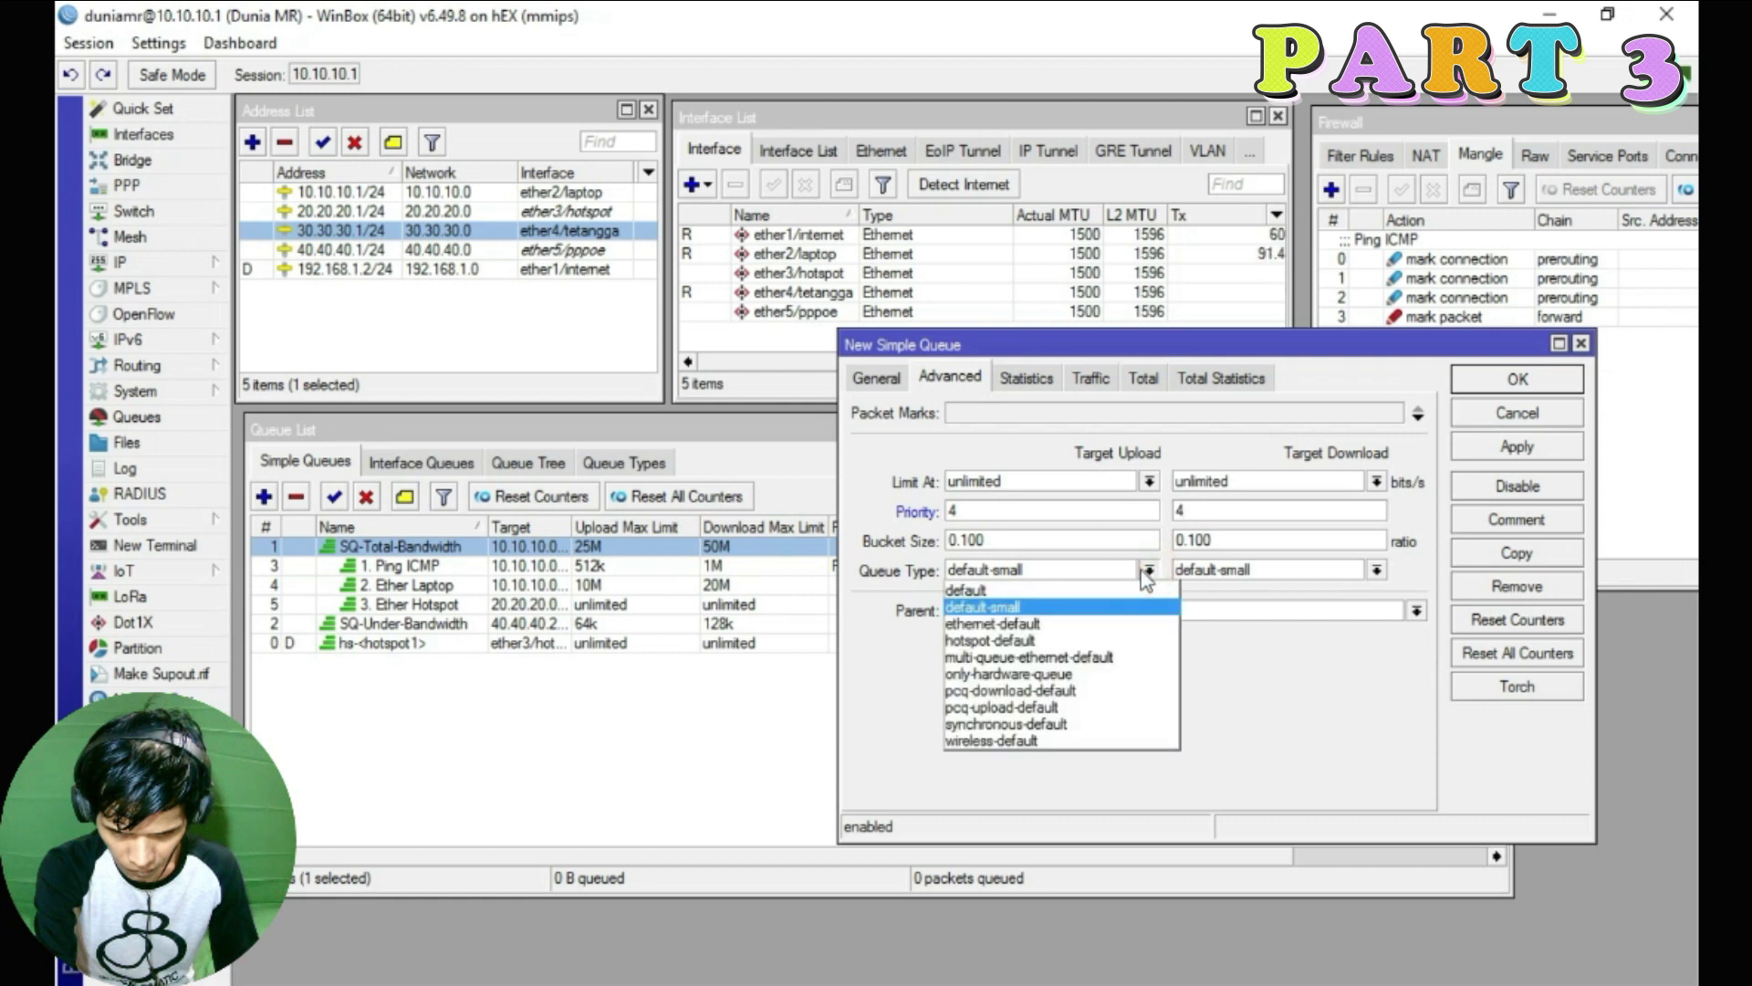
click(1059, 708)
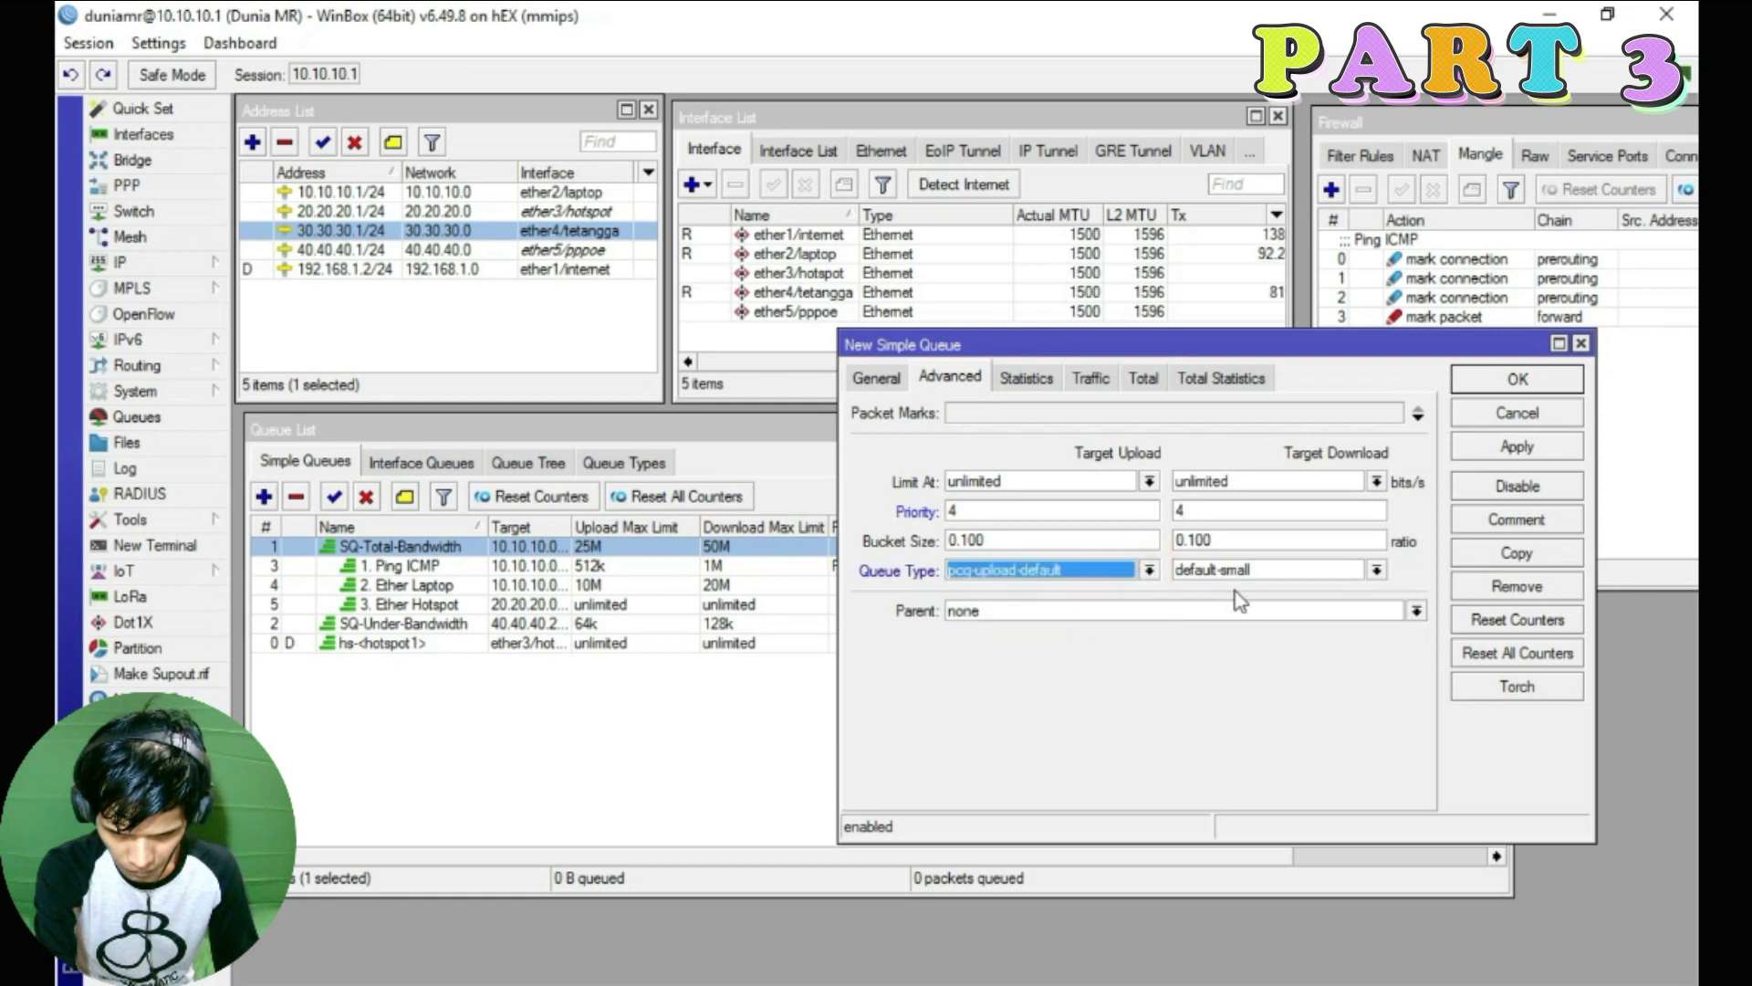
click(1375, 569)
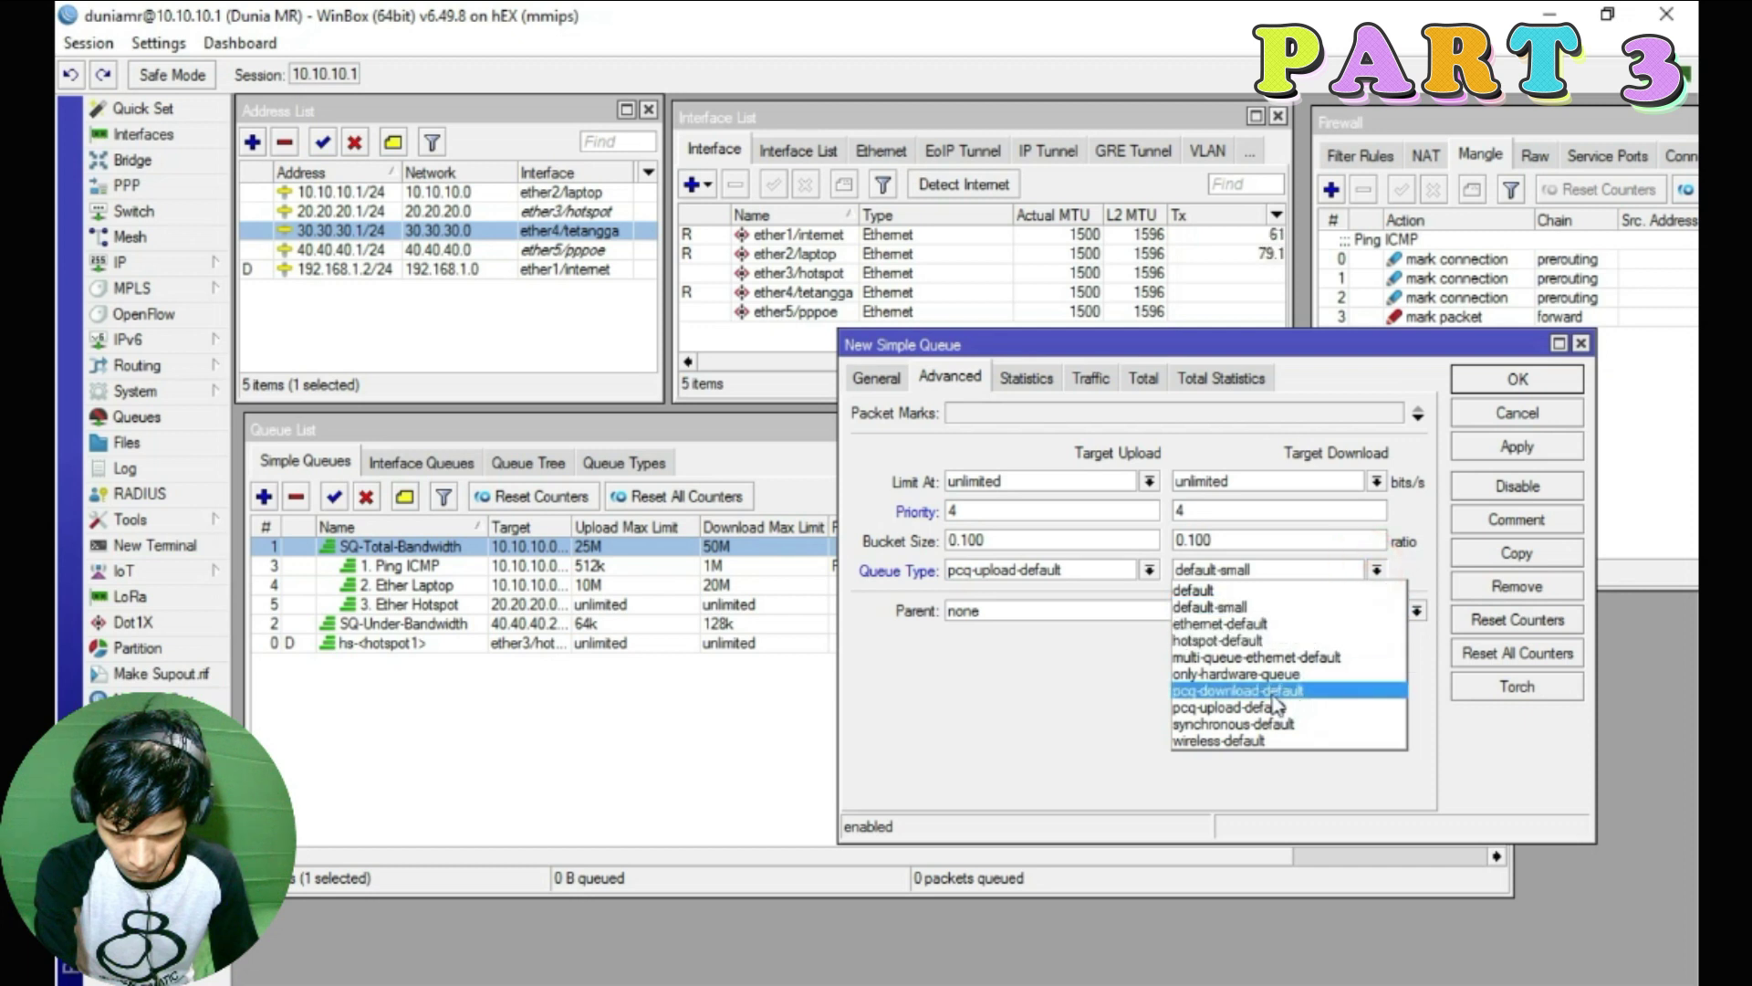
click(1272, 696)
Make SQ-Total-Bandwidth the parent queue and review the General and Advanced settings
click(1053, 614)
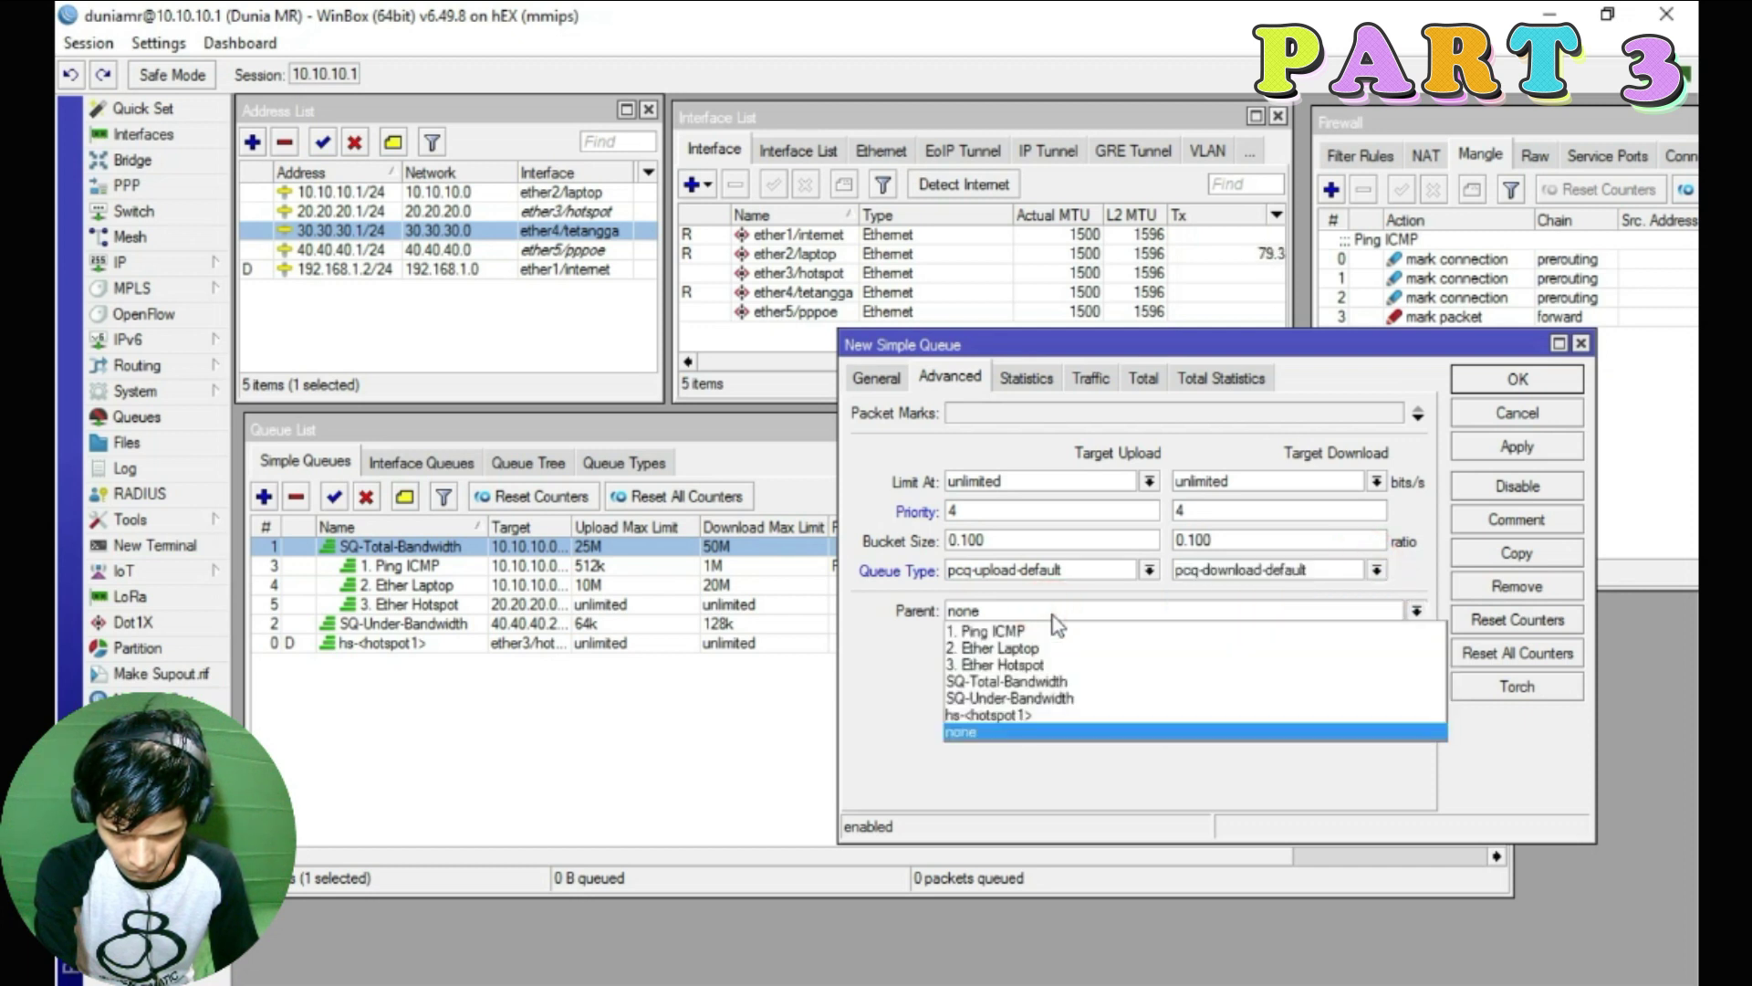
click(1000, 681)
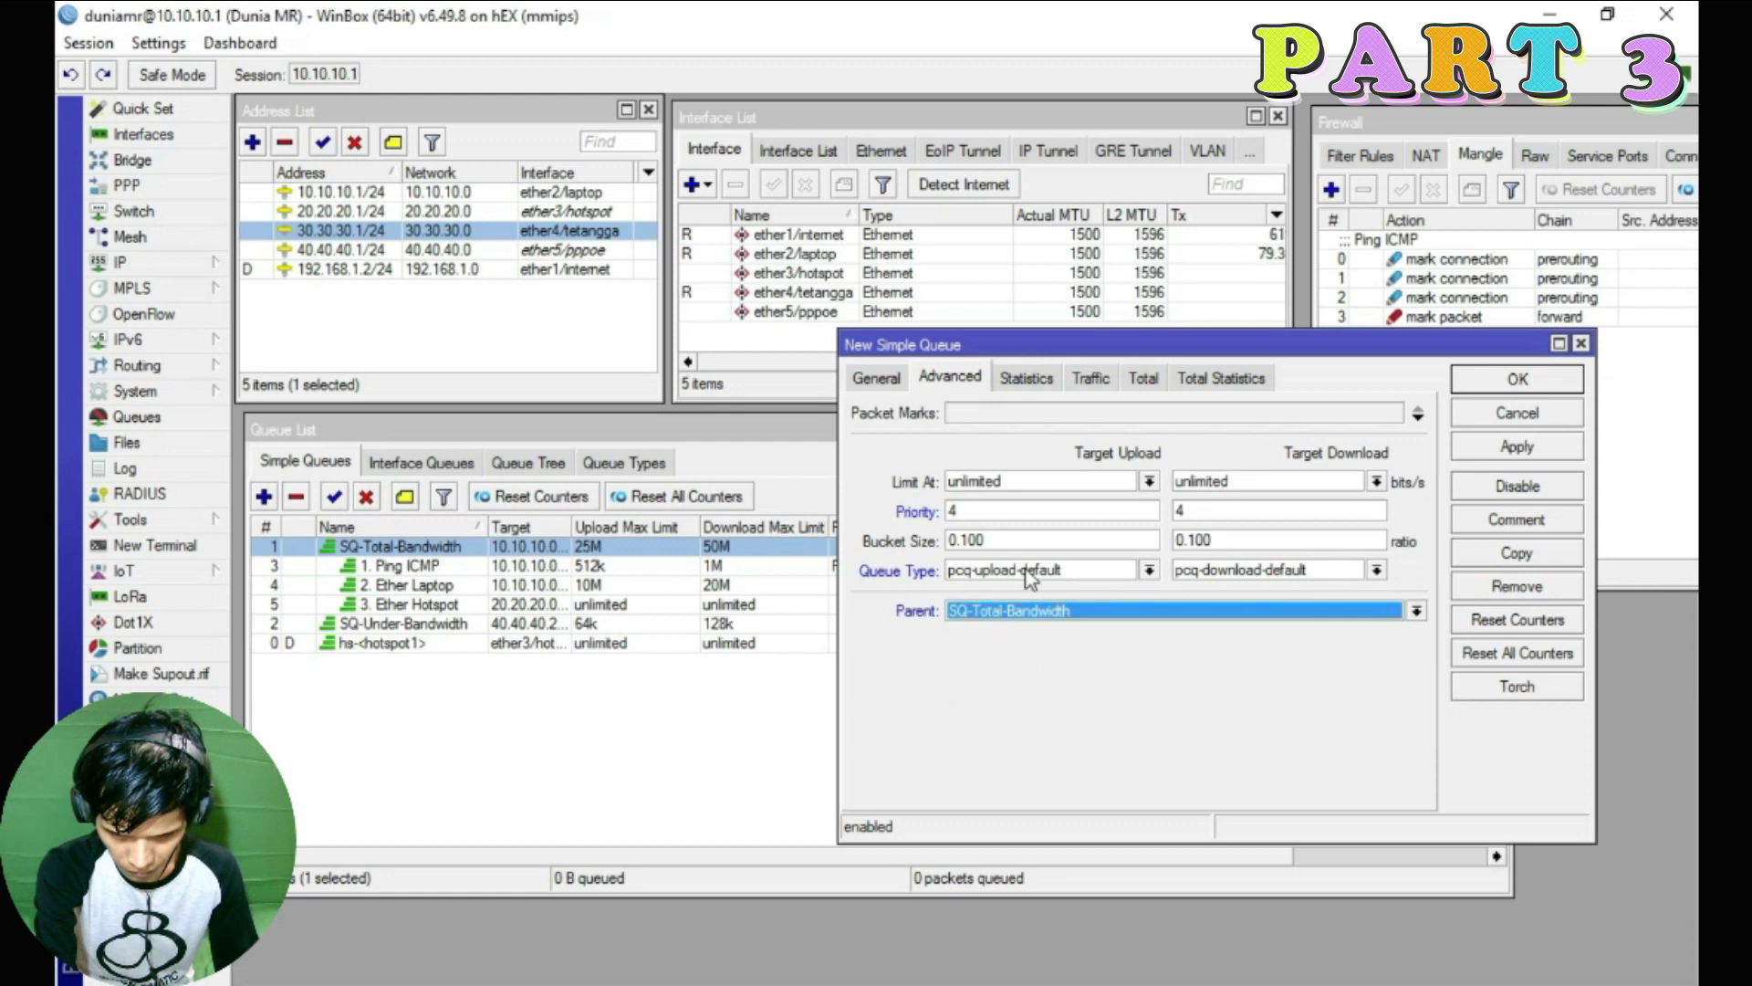
click(878, 378)
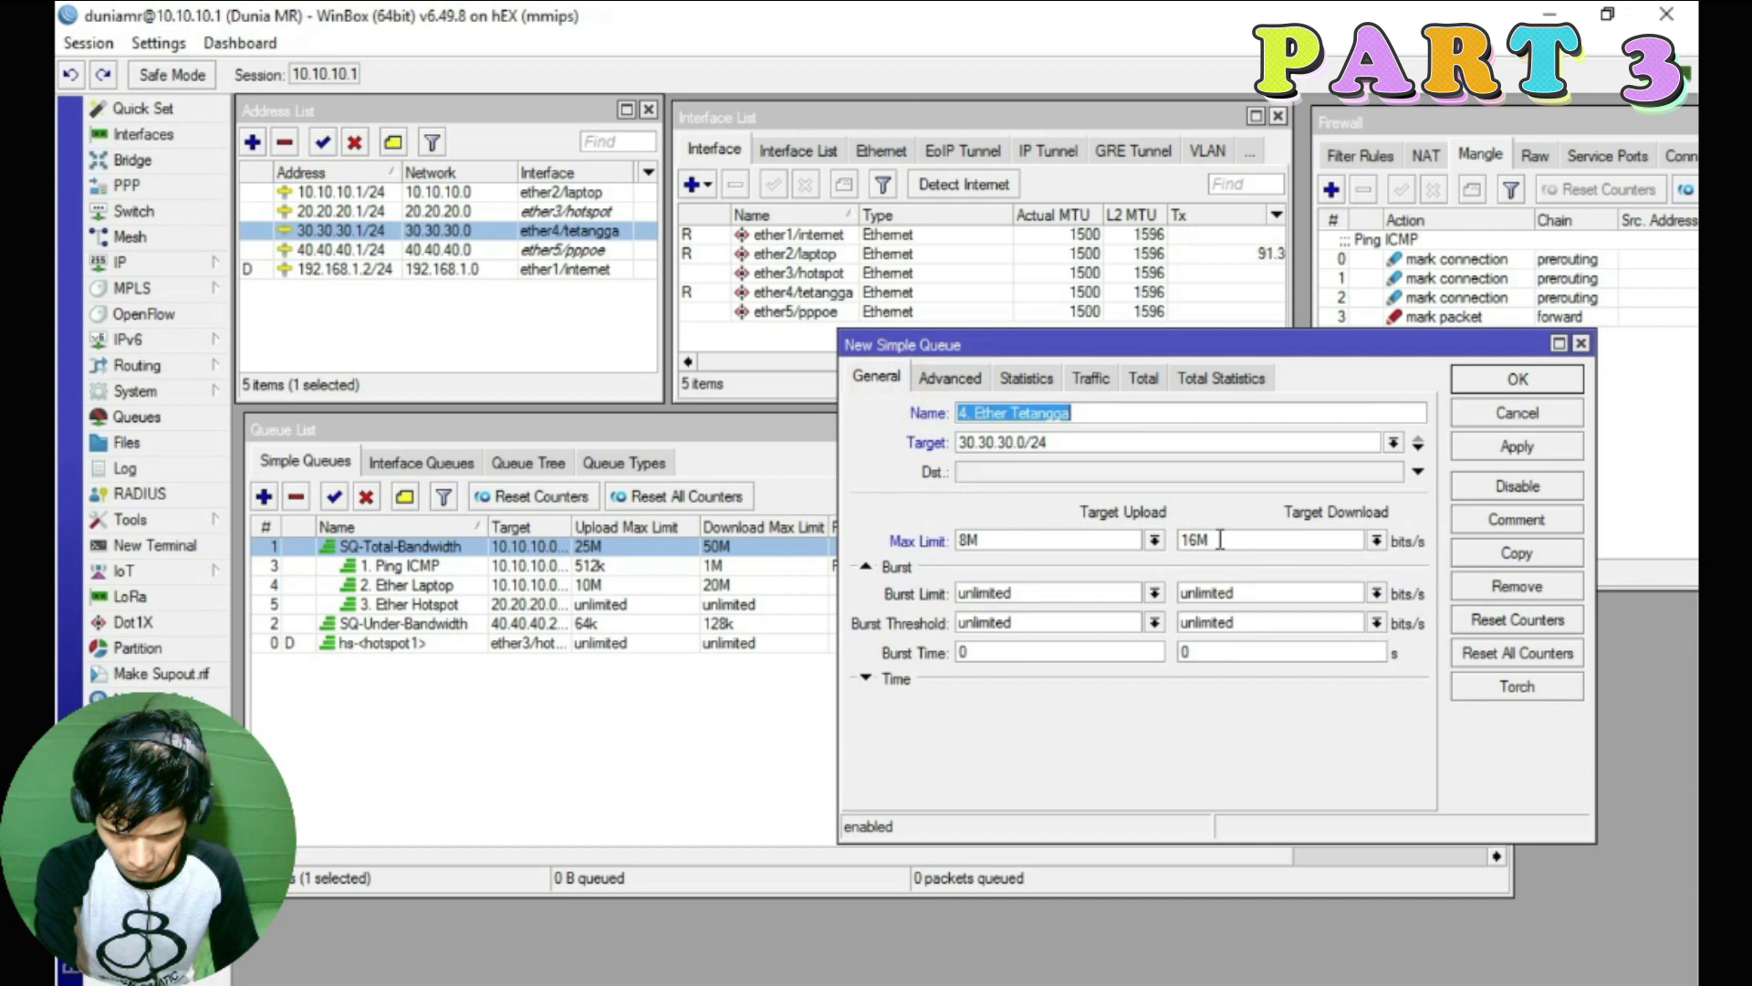
click(950, 376)
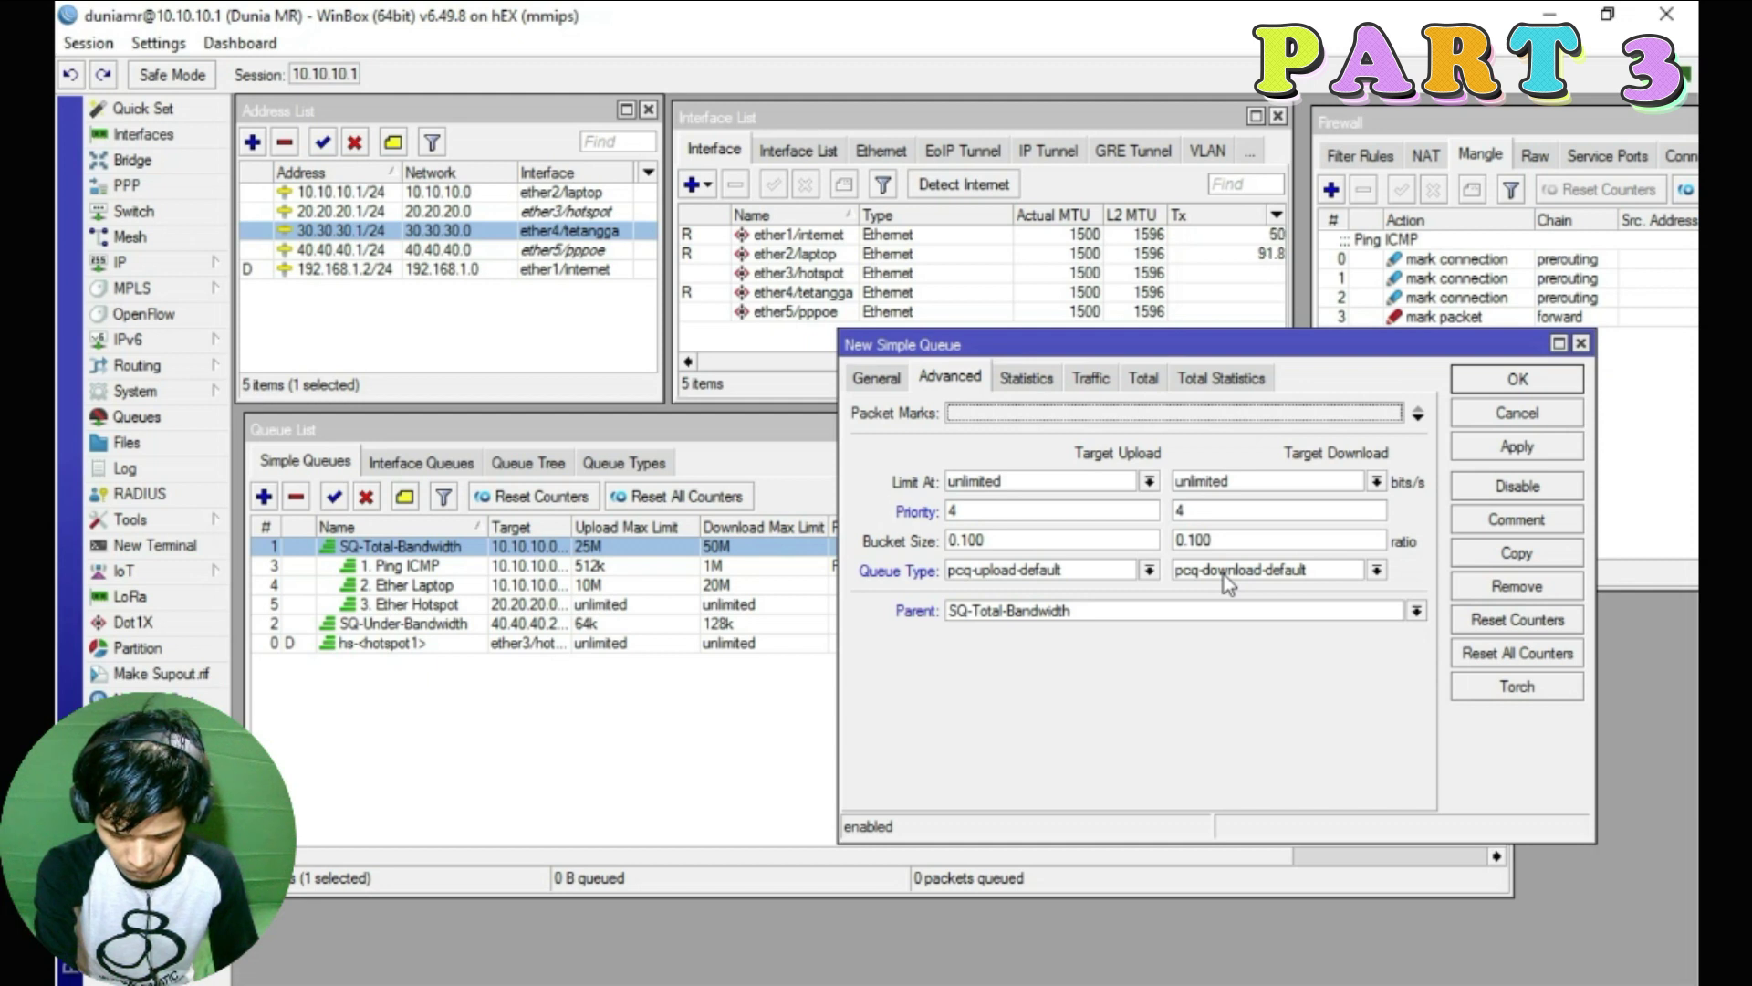
click(874, 377)
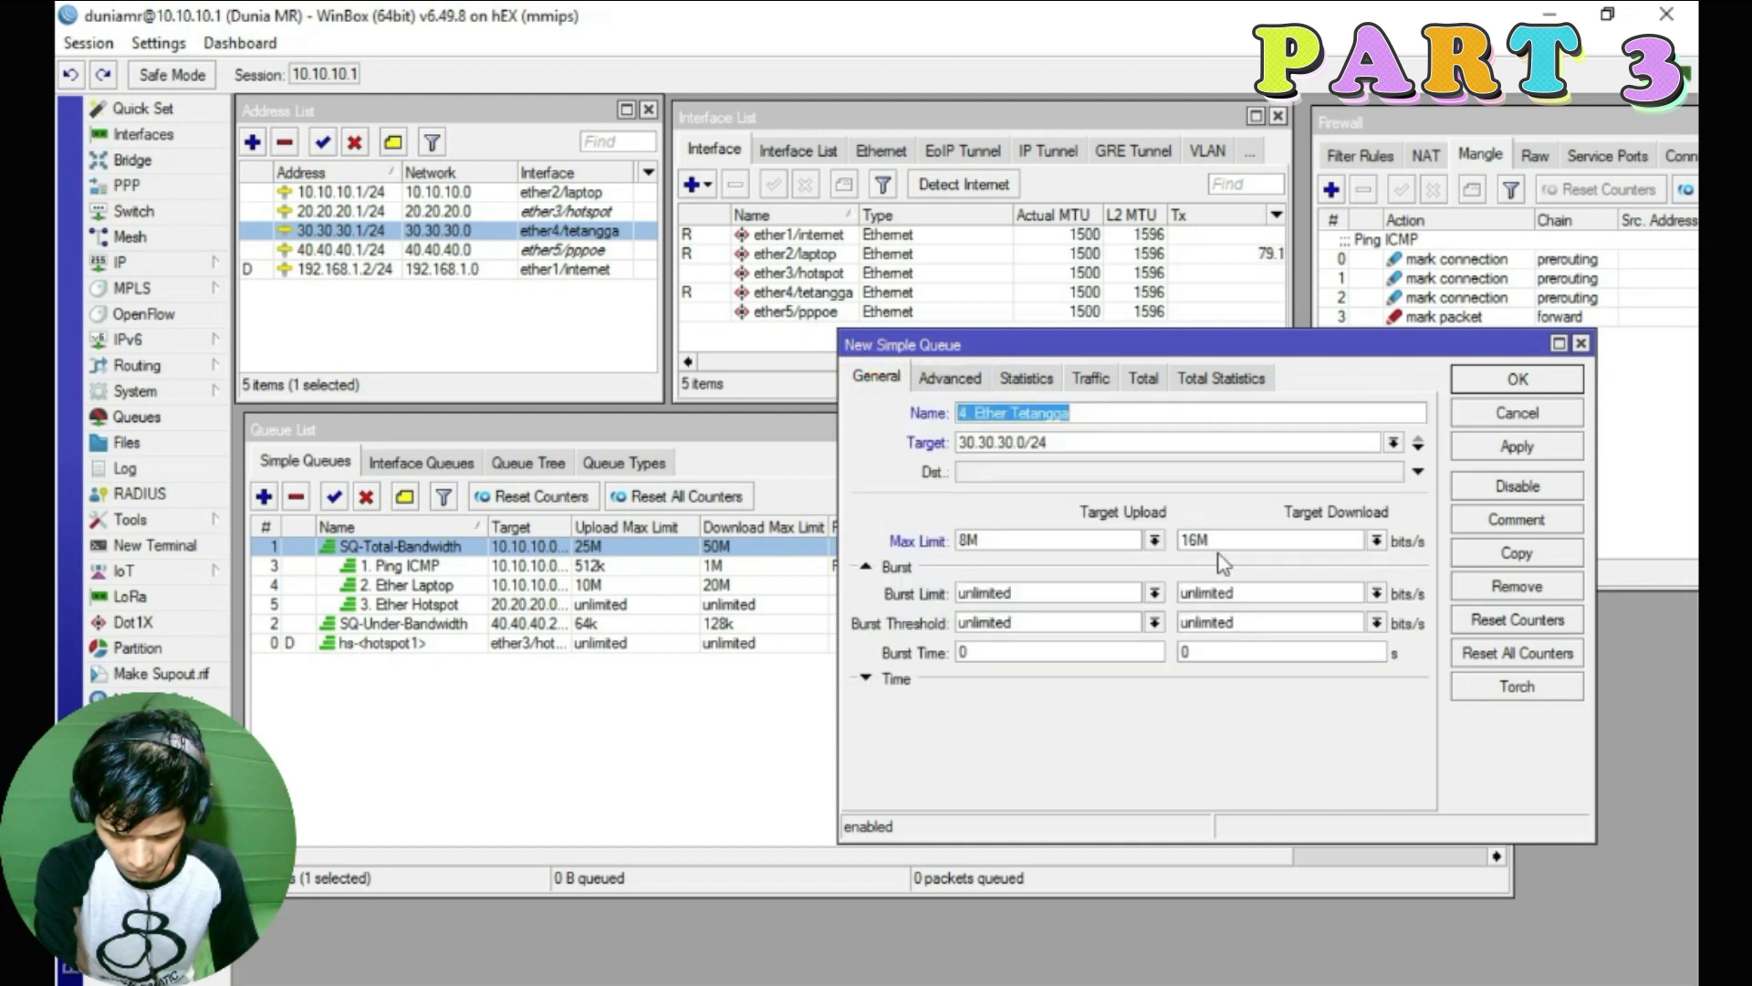
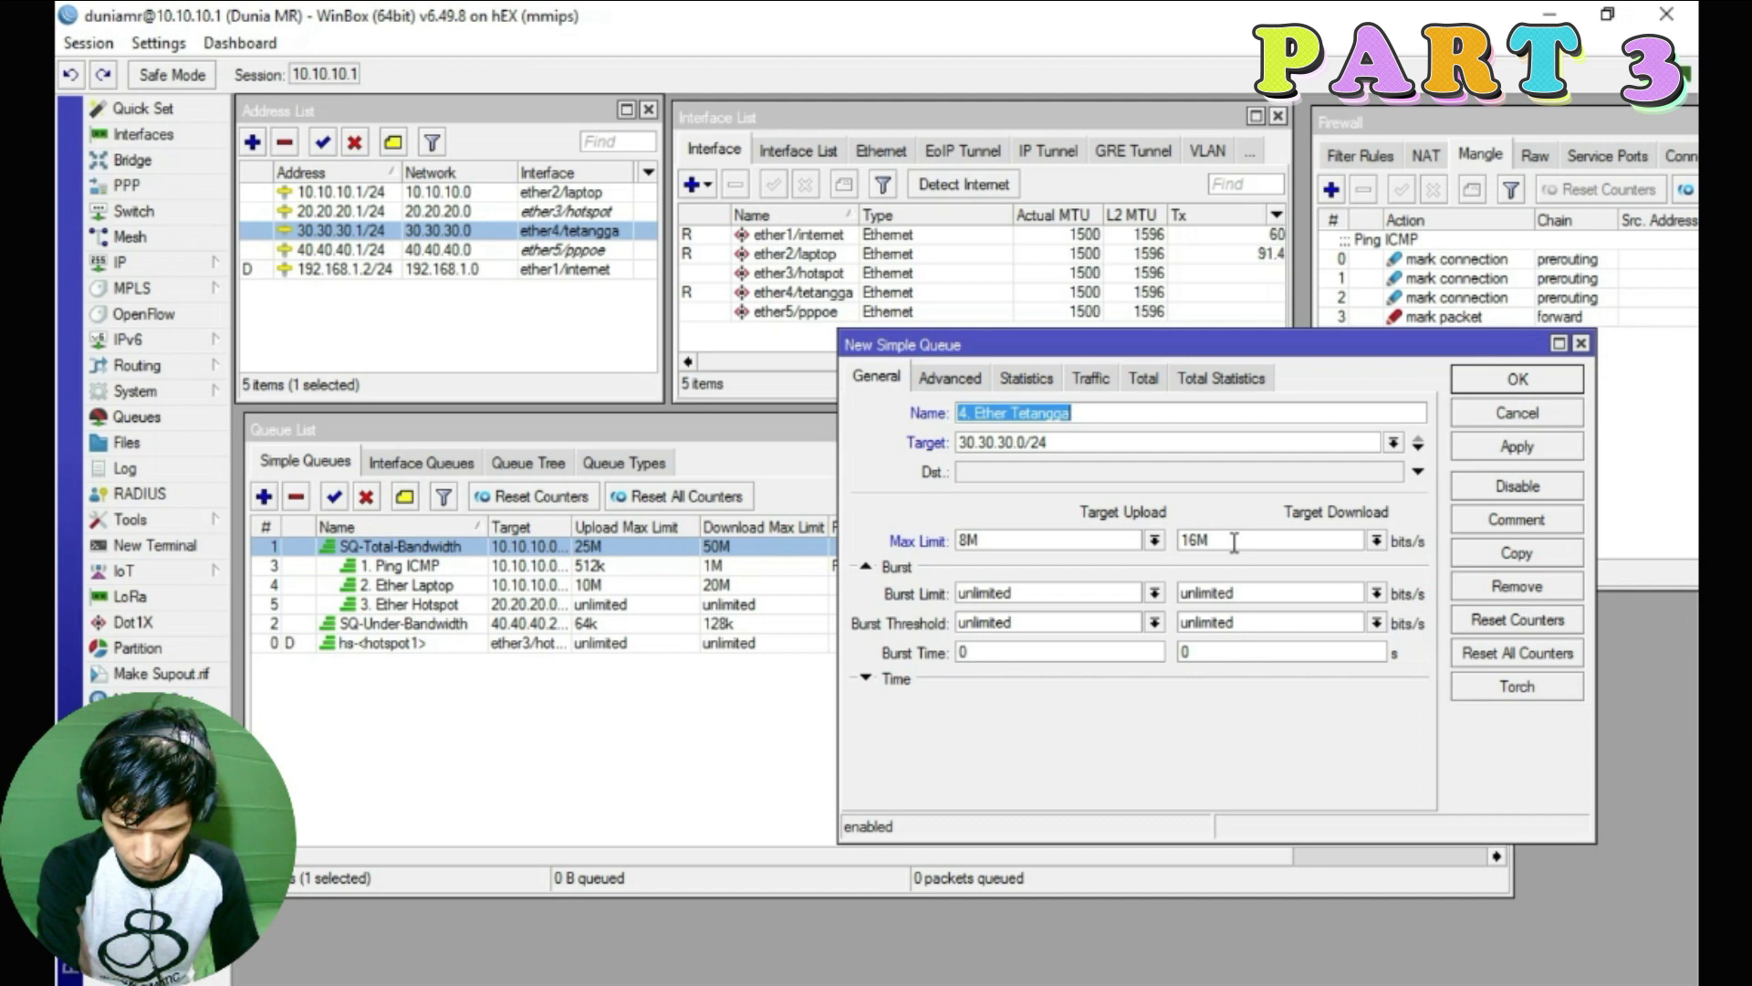
Save the 4. Ether Tetangga queue (30.30.30.0/24, 8M/16M) with parent SQ-Total-Bandwidth
click(1234, 541)
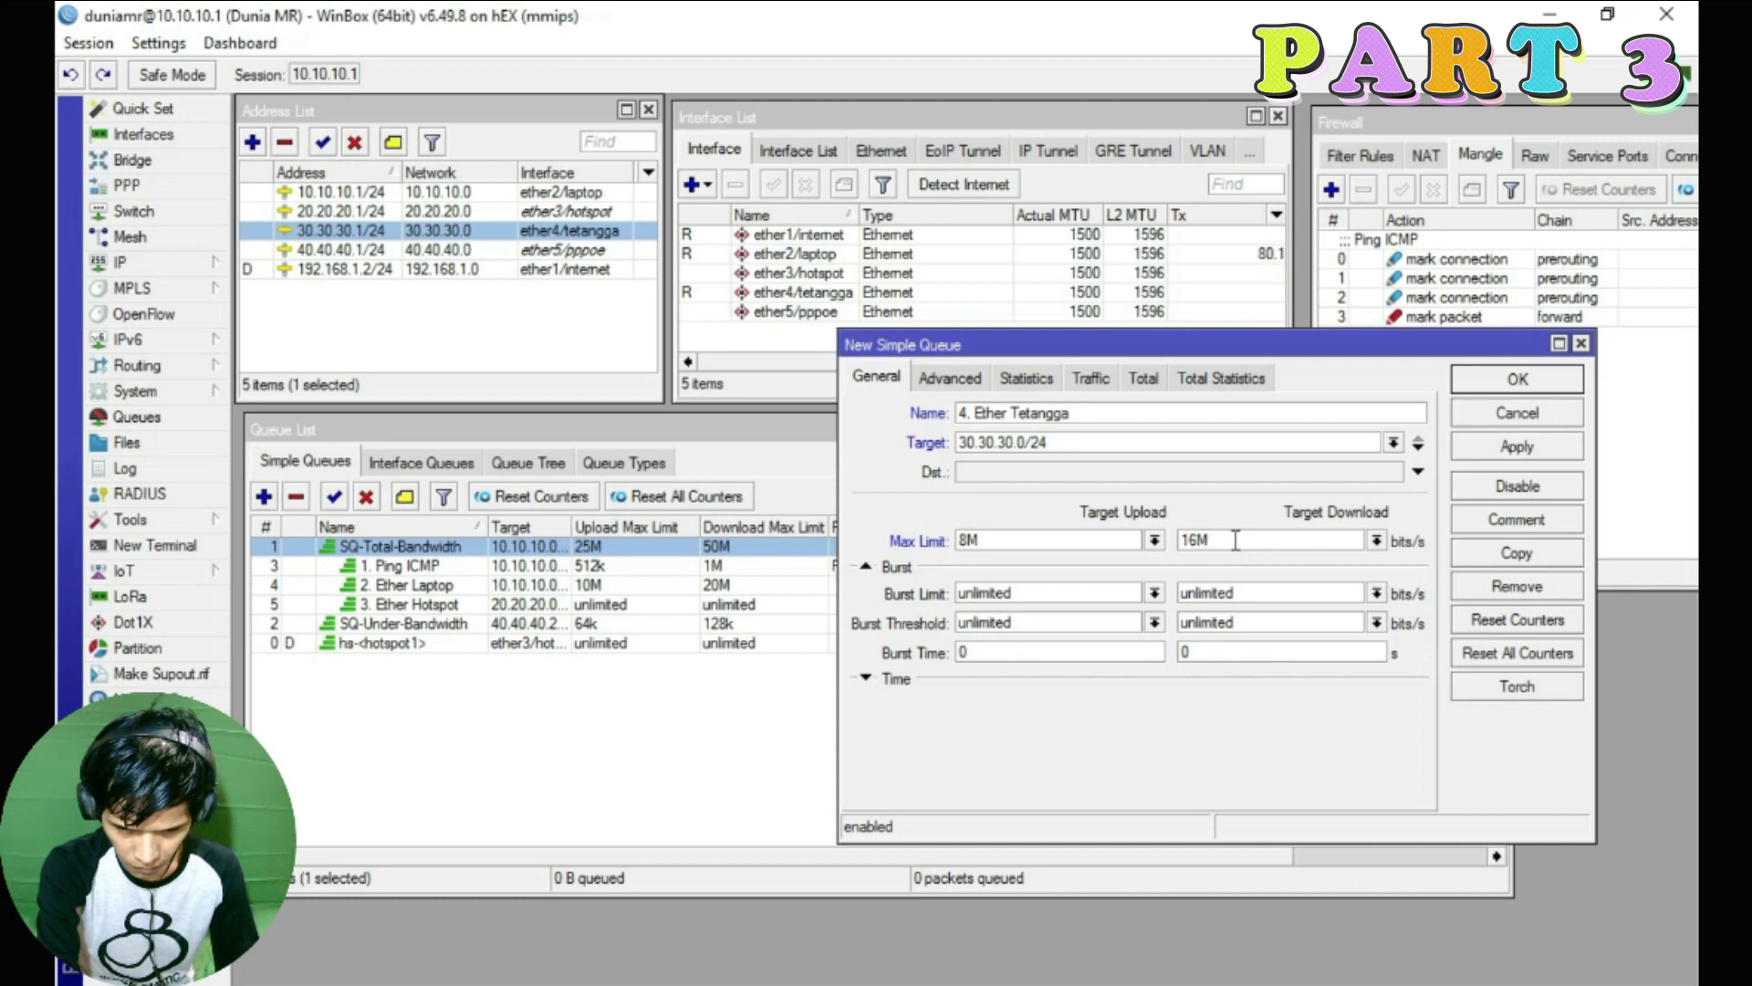
click(947, 379)
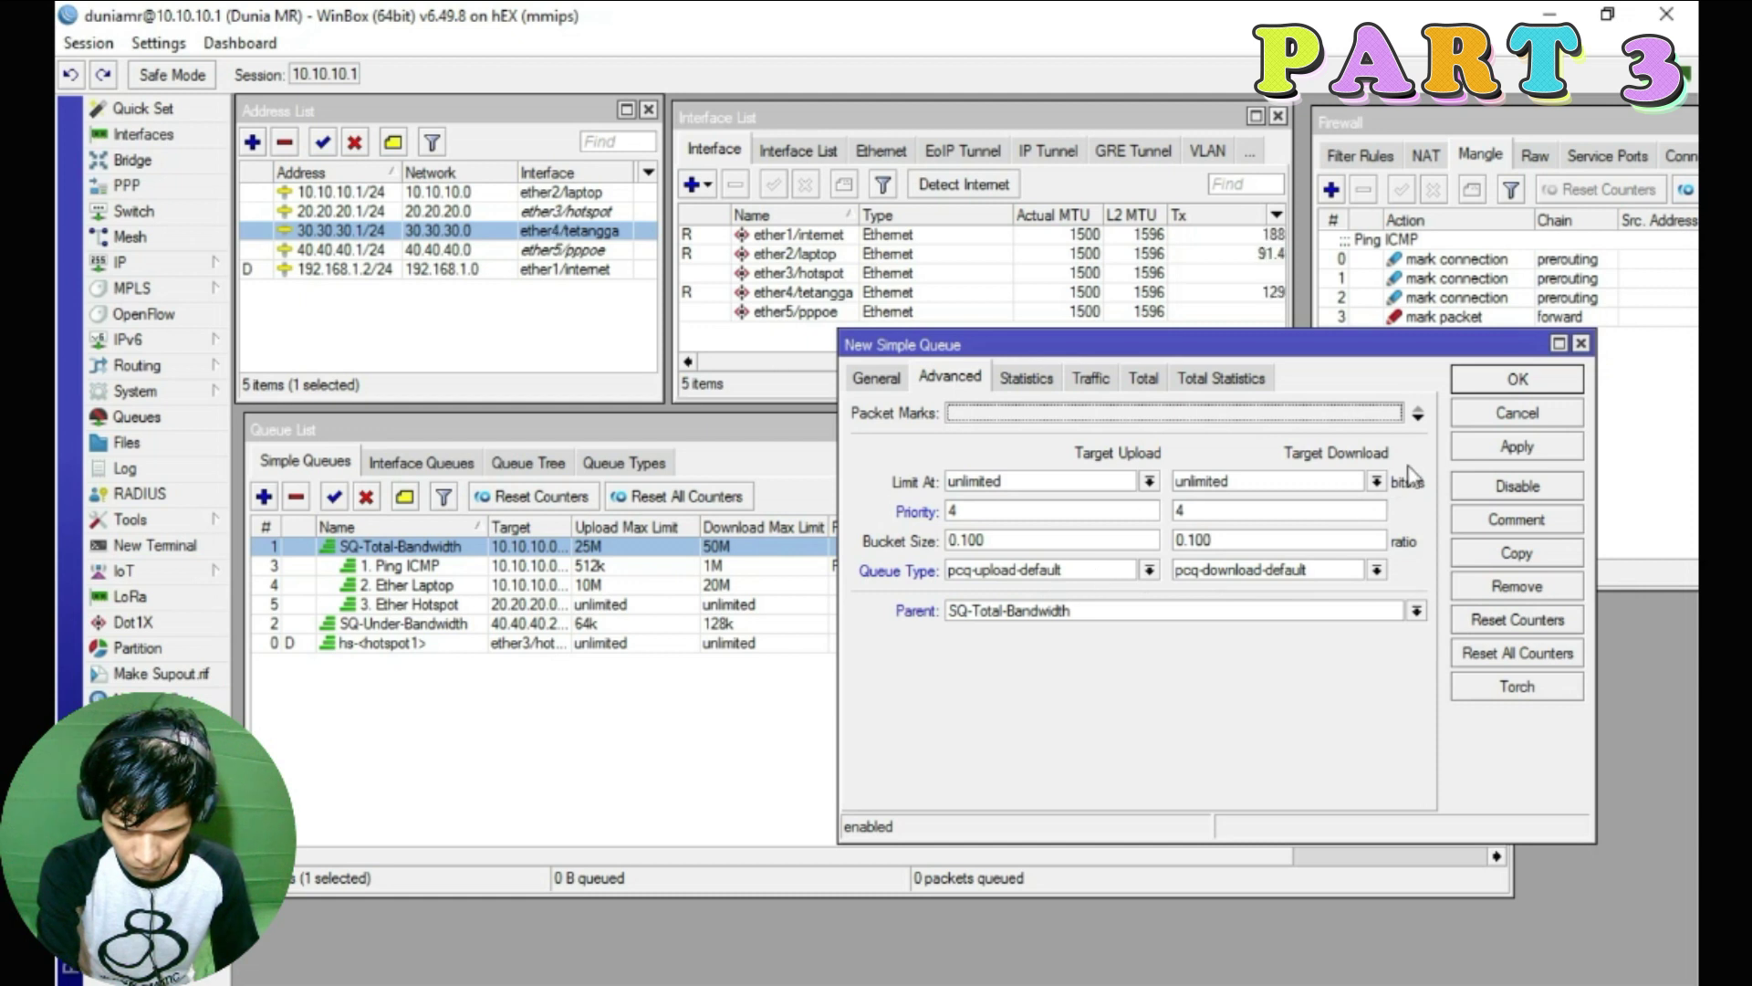
click(1515, 448)
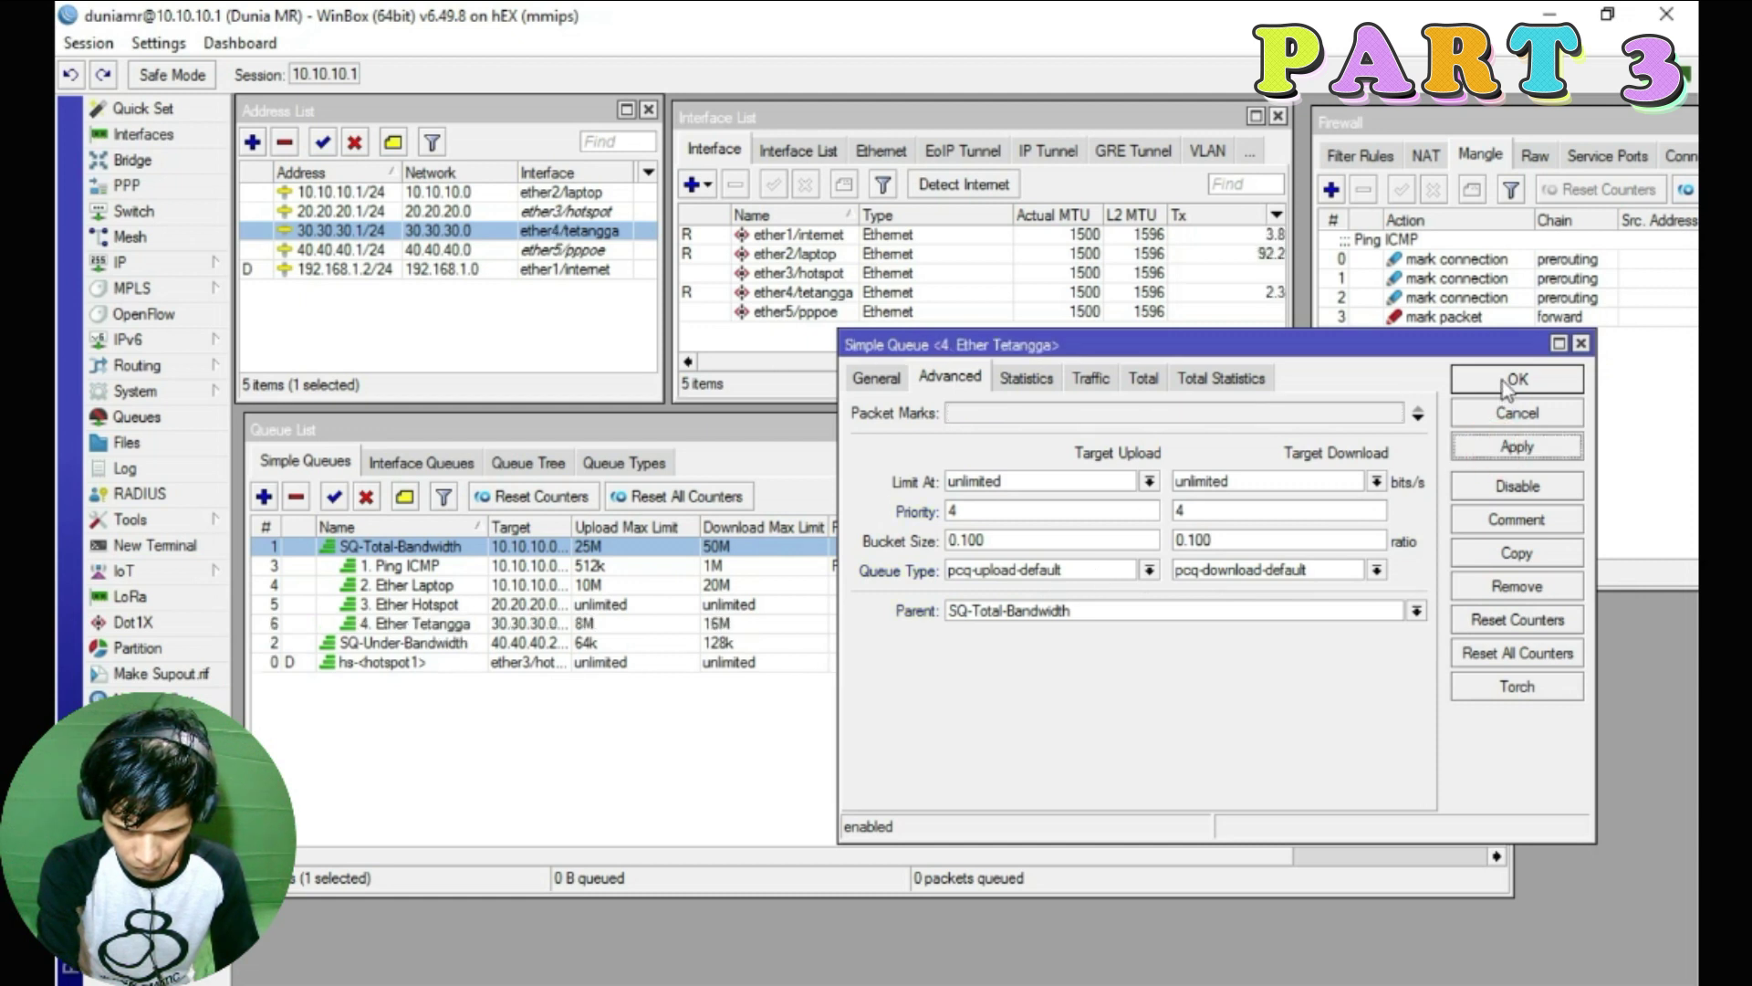
click(1515, 378)
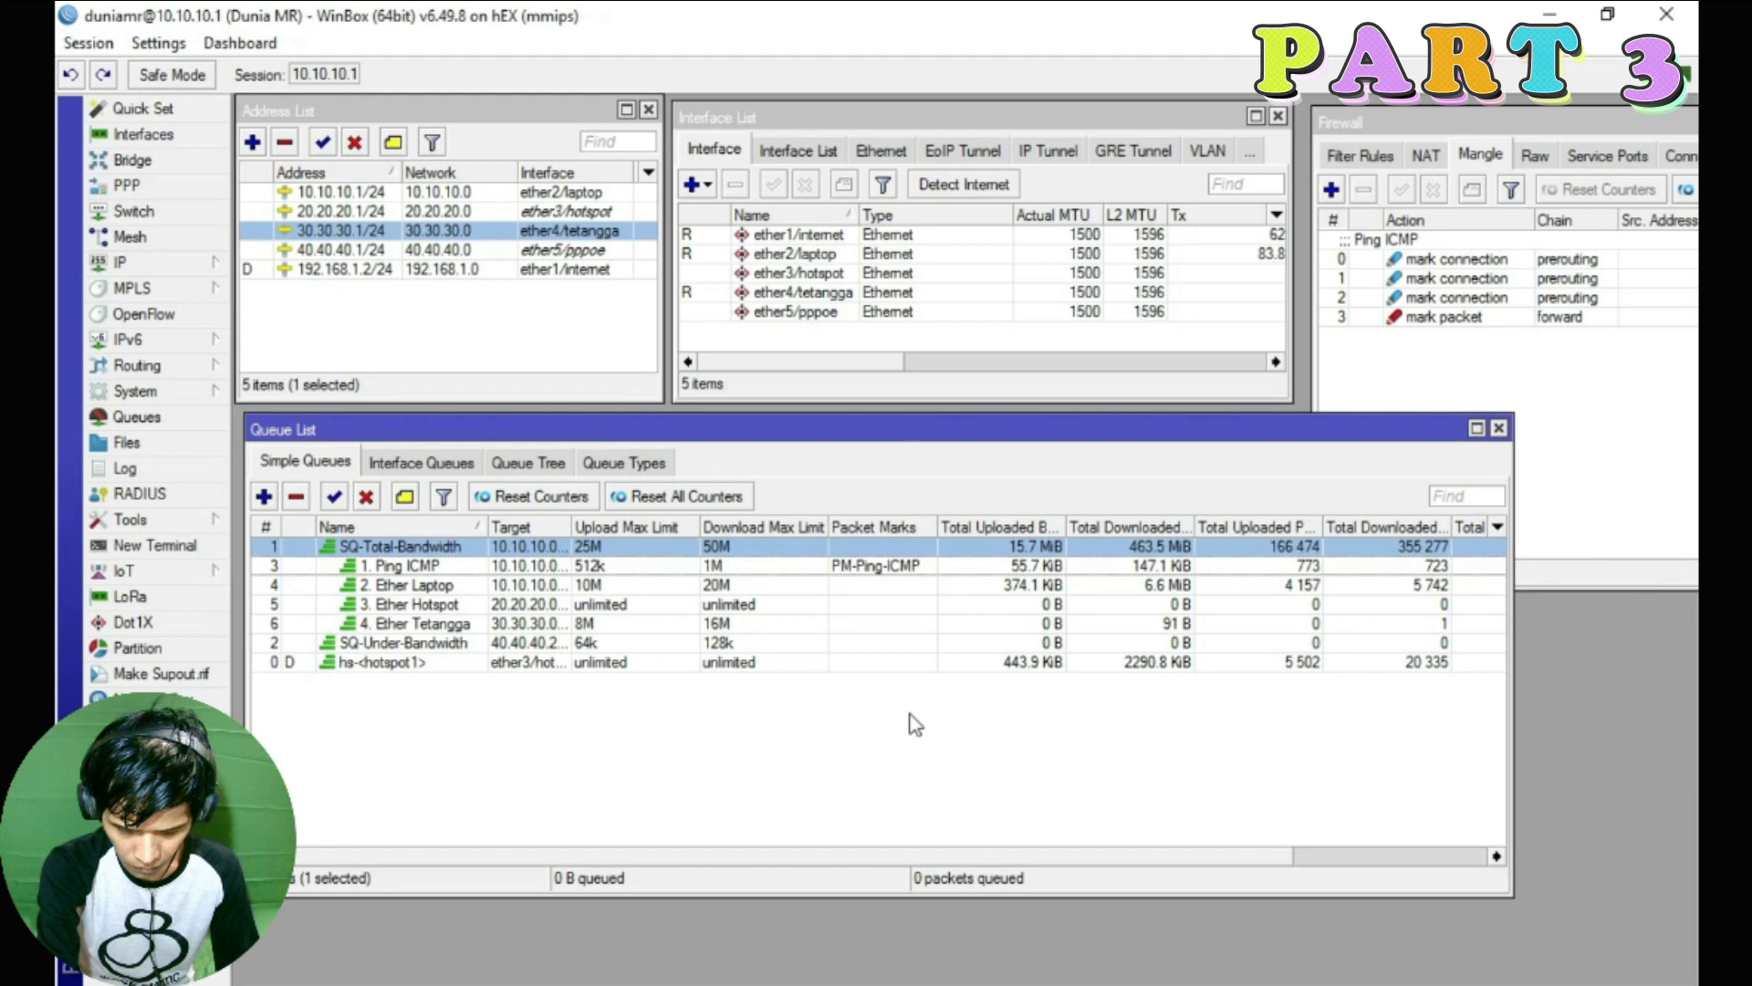
Review the 2. Ether Laptop queue settings, then start a new simple queue
click(554, 249)
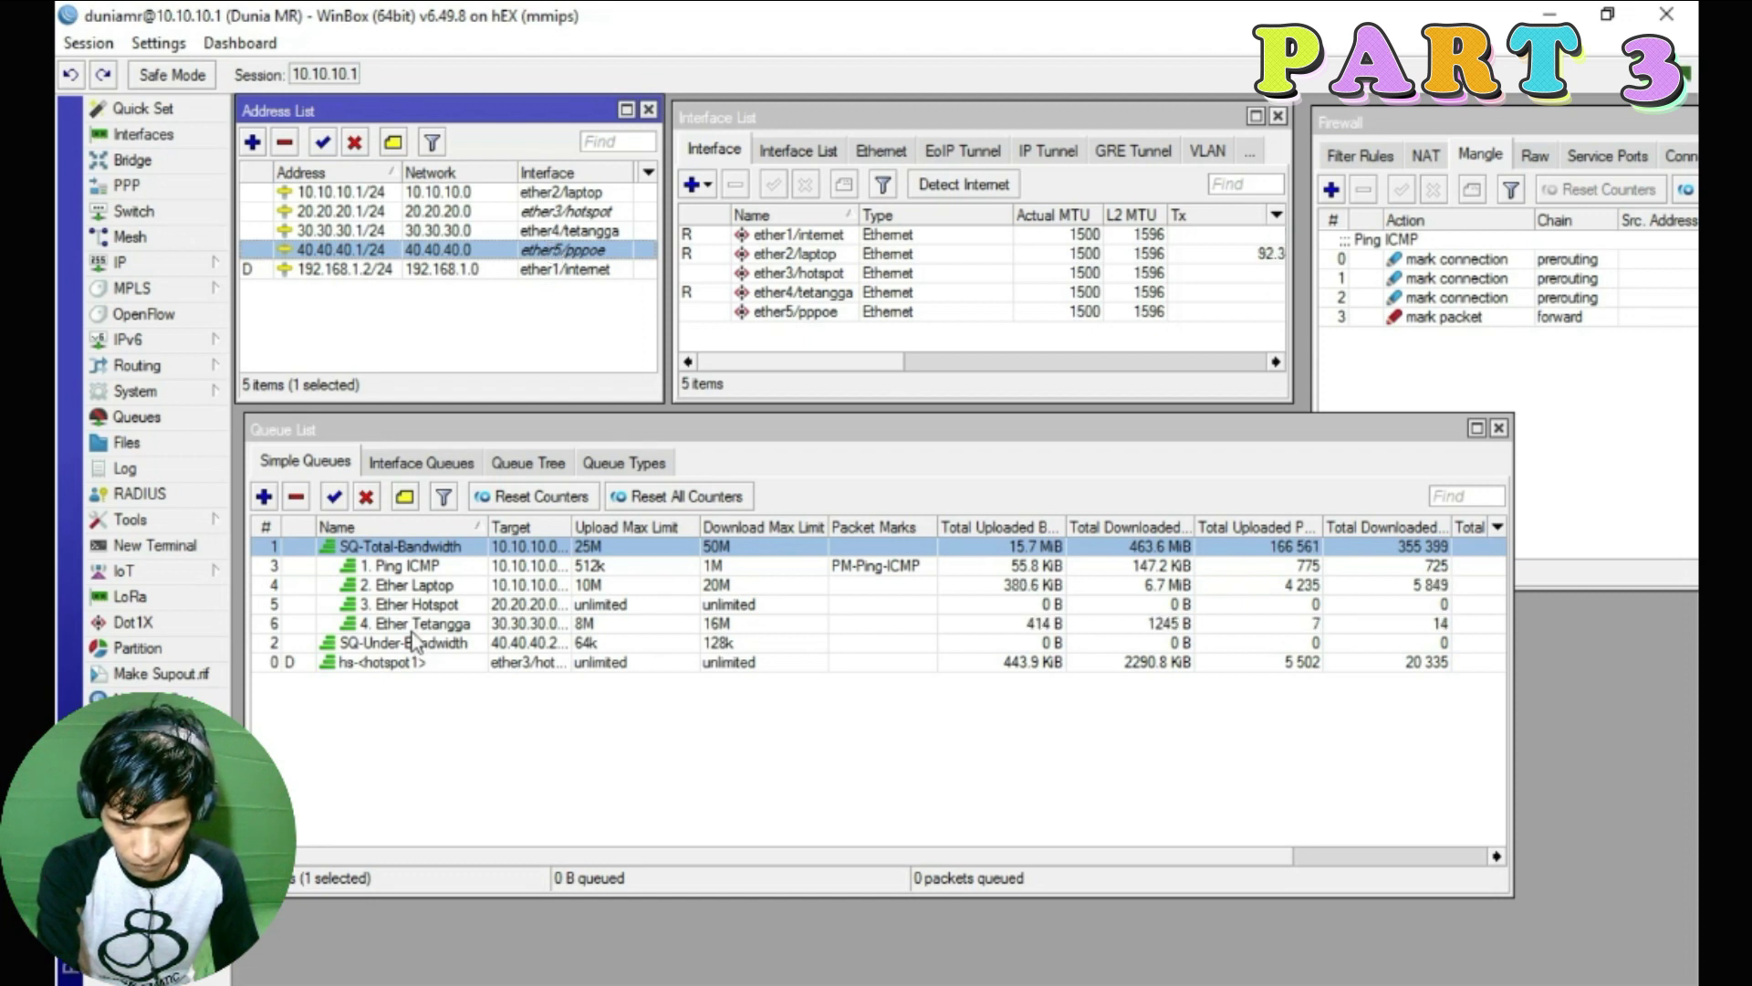
double_click(444, 589)
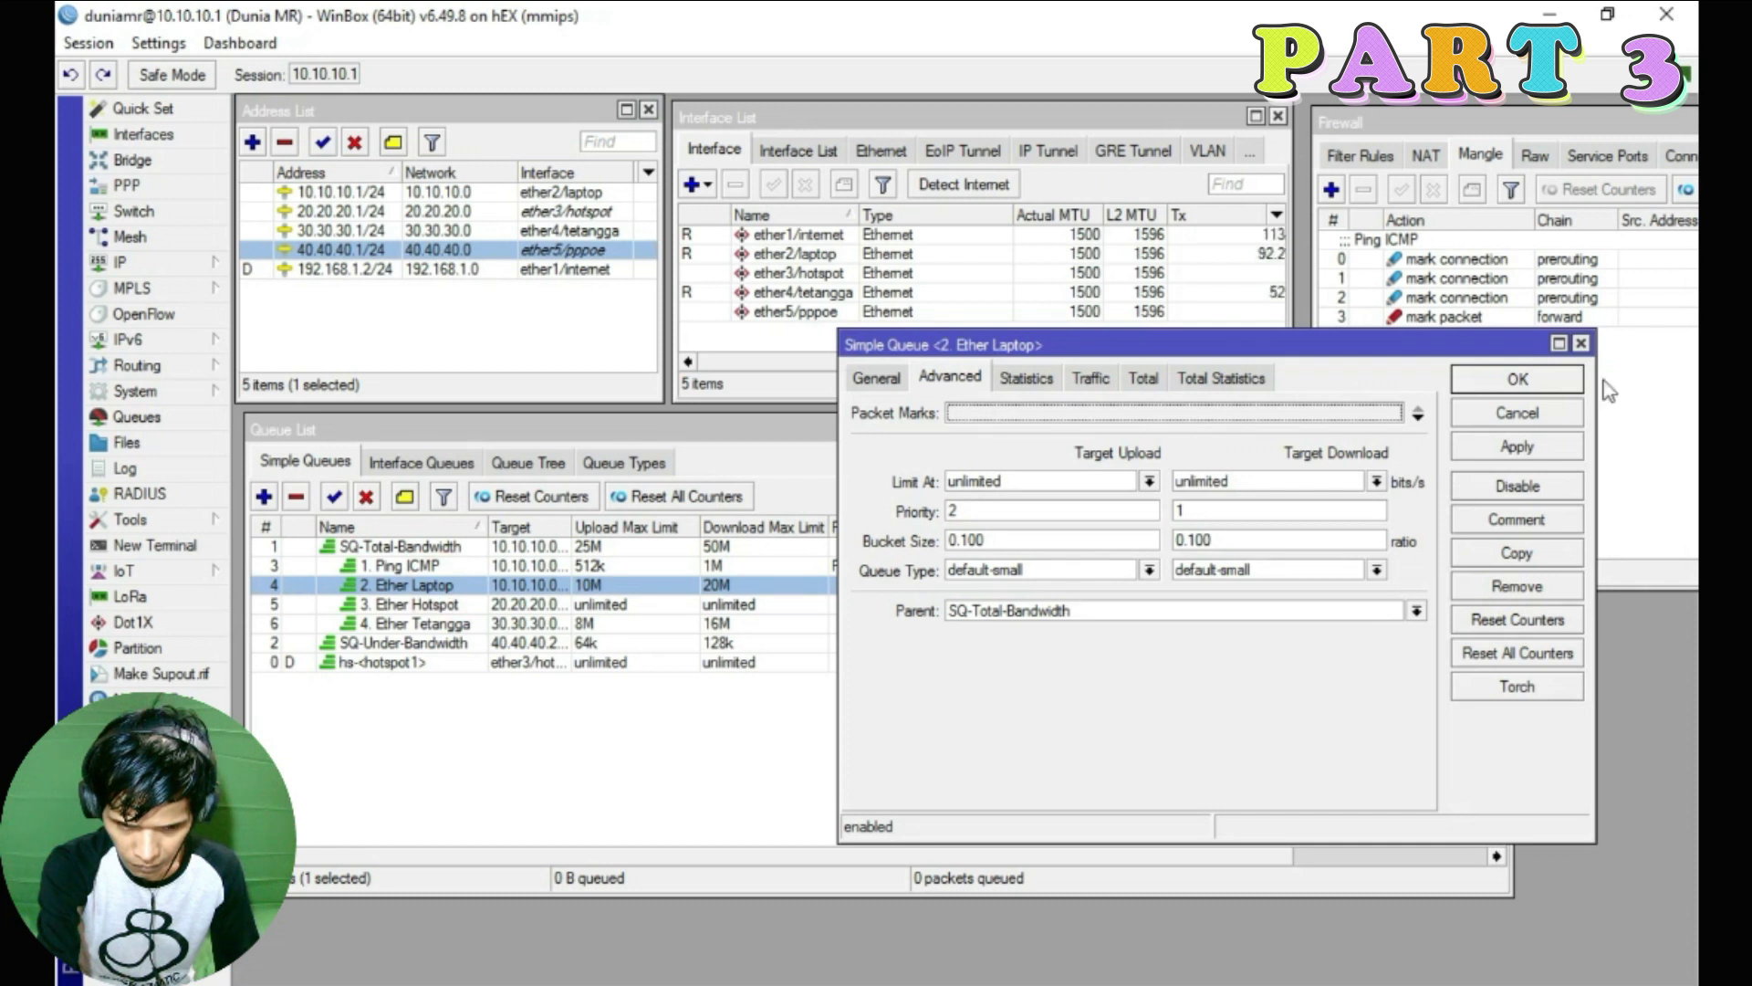
click(1581, 343)
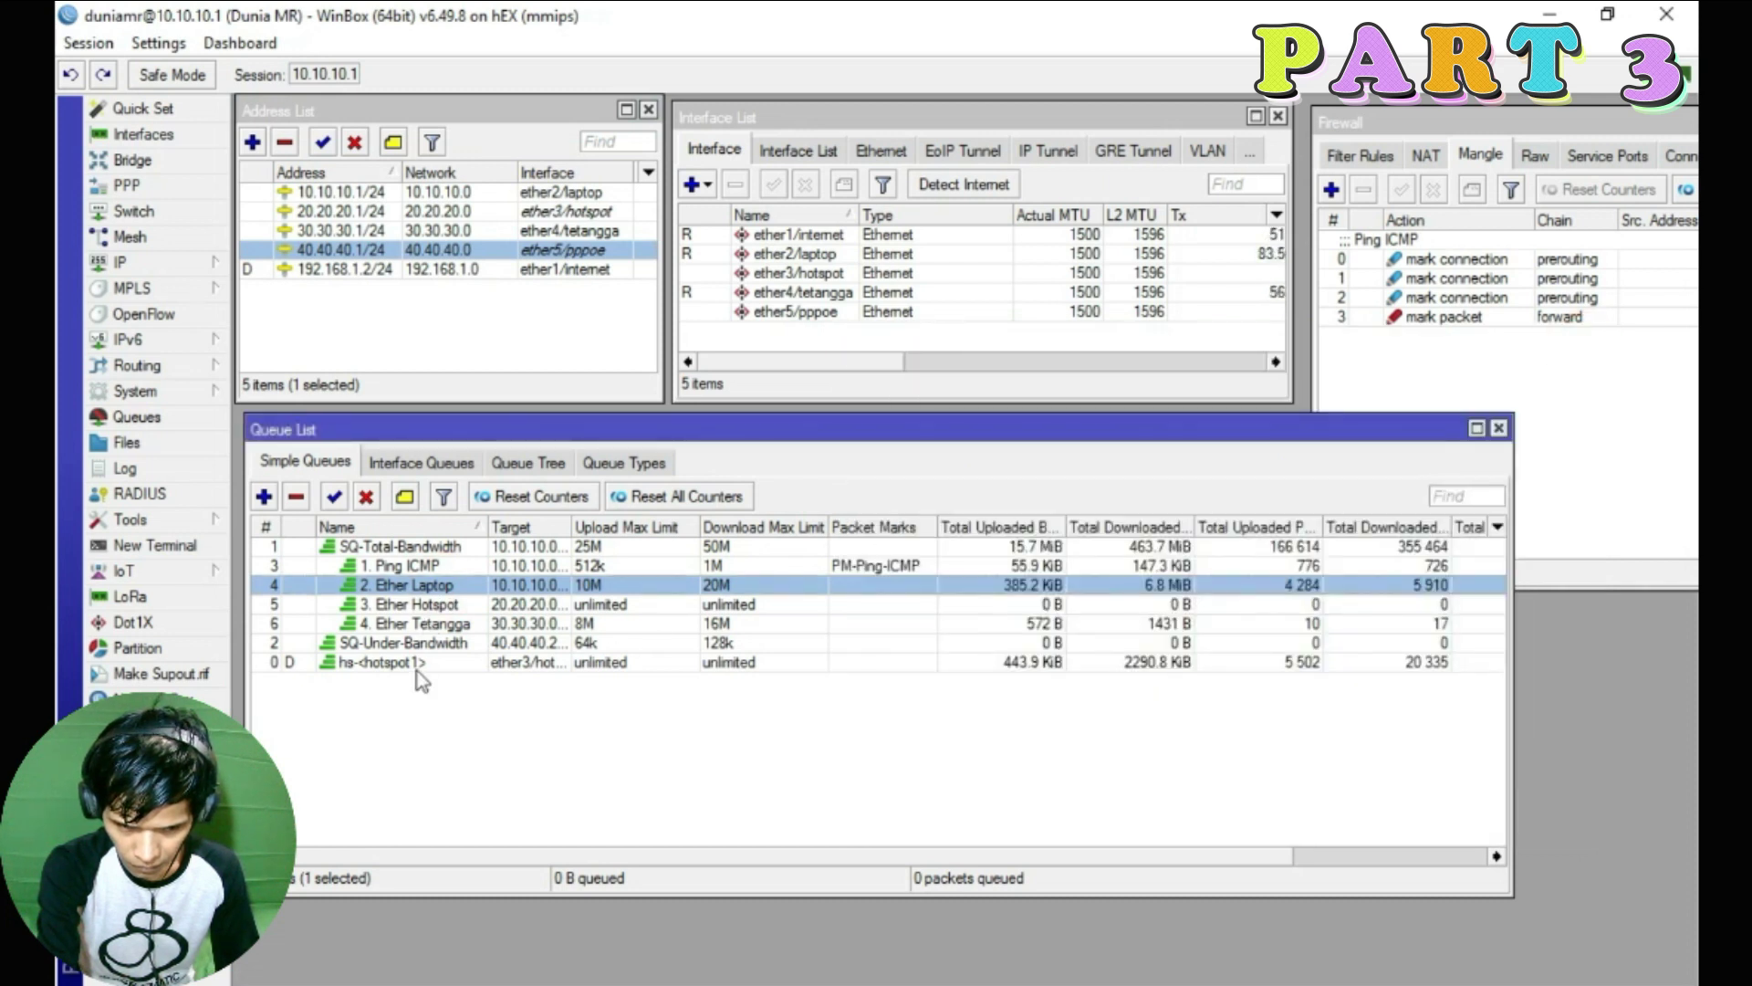
click(406, 624)
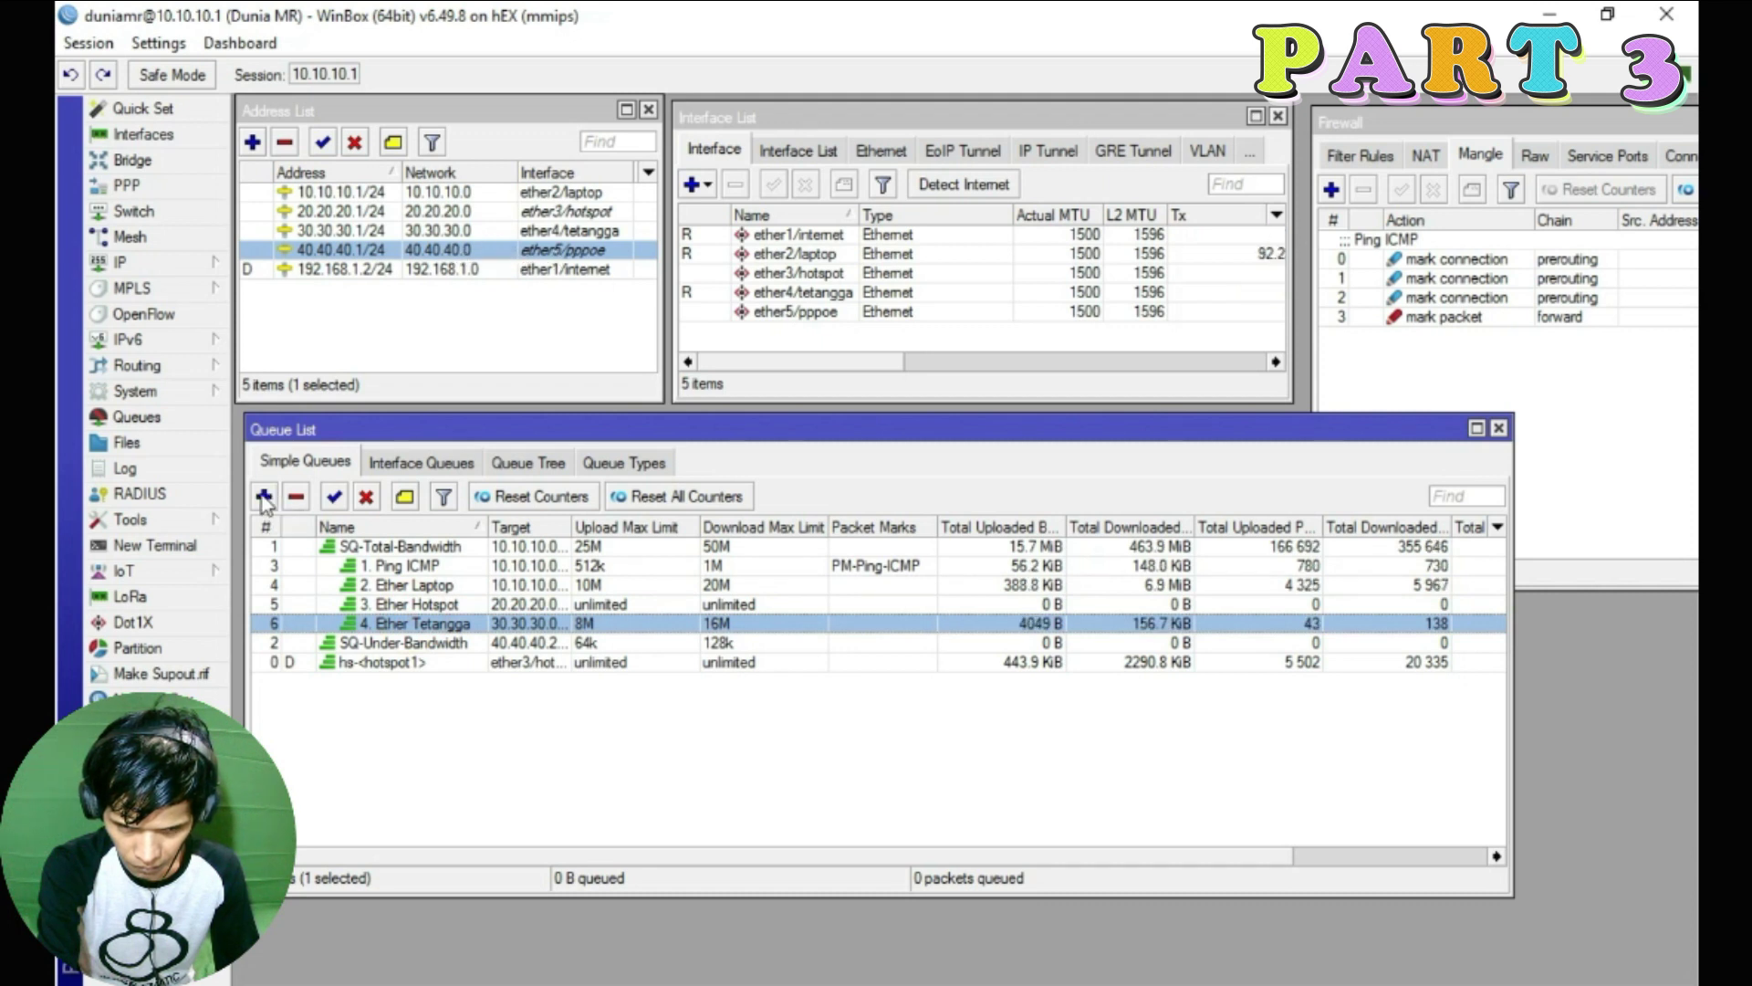
click(264, 497)
Name the new queue '5. Ether PPPOE' and target 40.40.40.0/24
click(878, 376)
double_click(1013, 415)
text(5. eTHER)
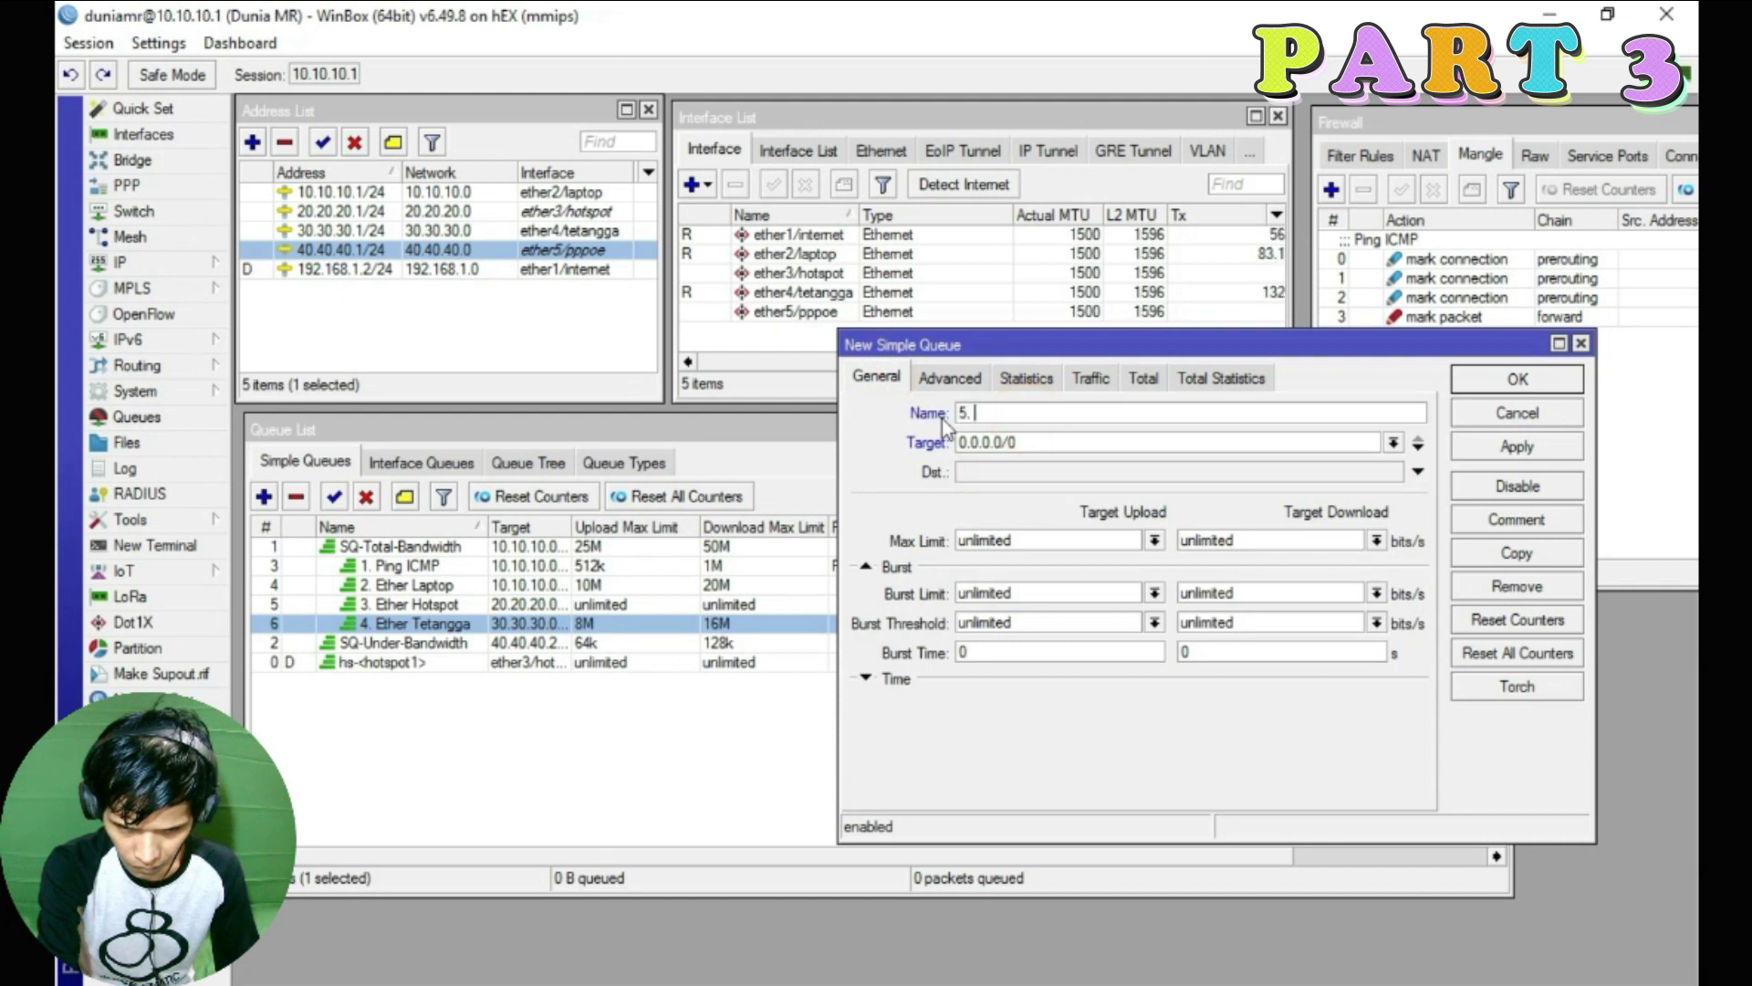
key(BackSpace)
key(BackSpace)
key(BackSpace)
key(BackSpace)
key(BackSpace)
text(Ether PPPOE)
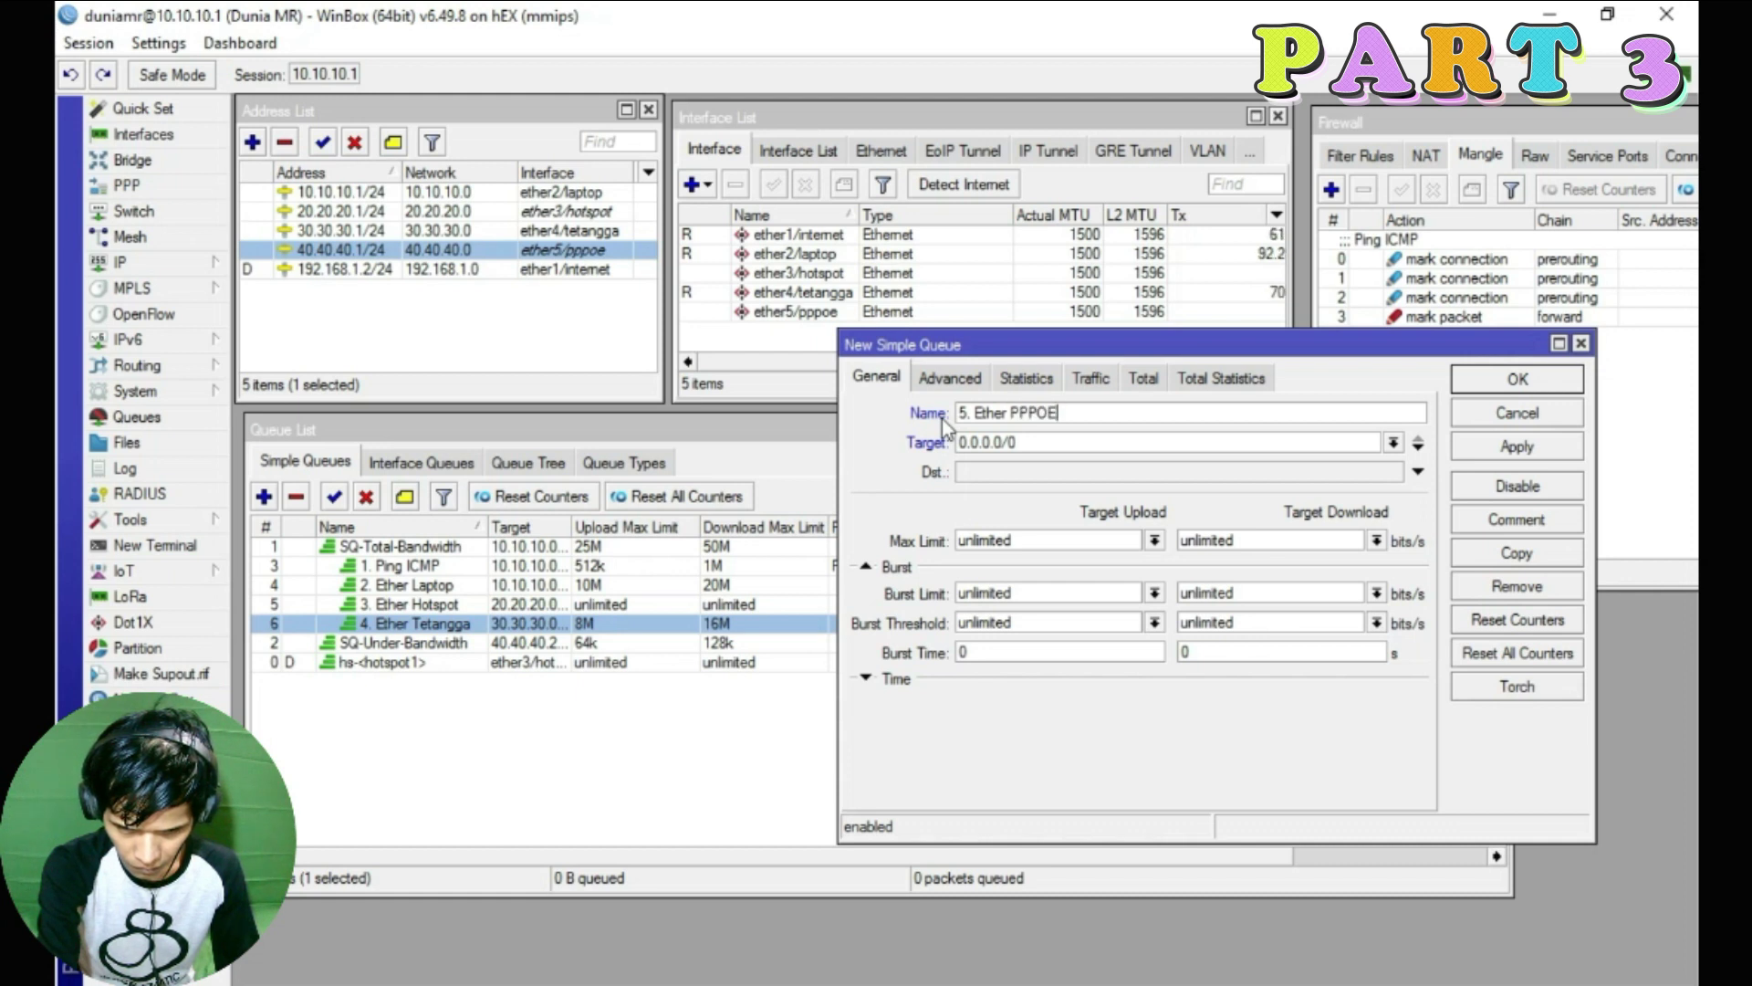
click(1048, 444)
text(40.40.40.0/24)
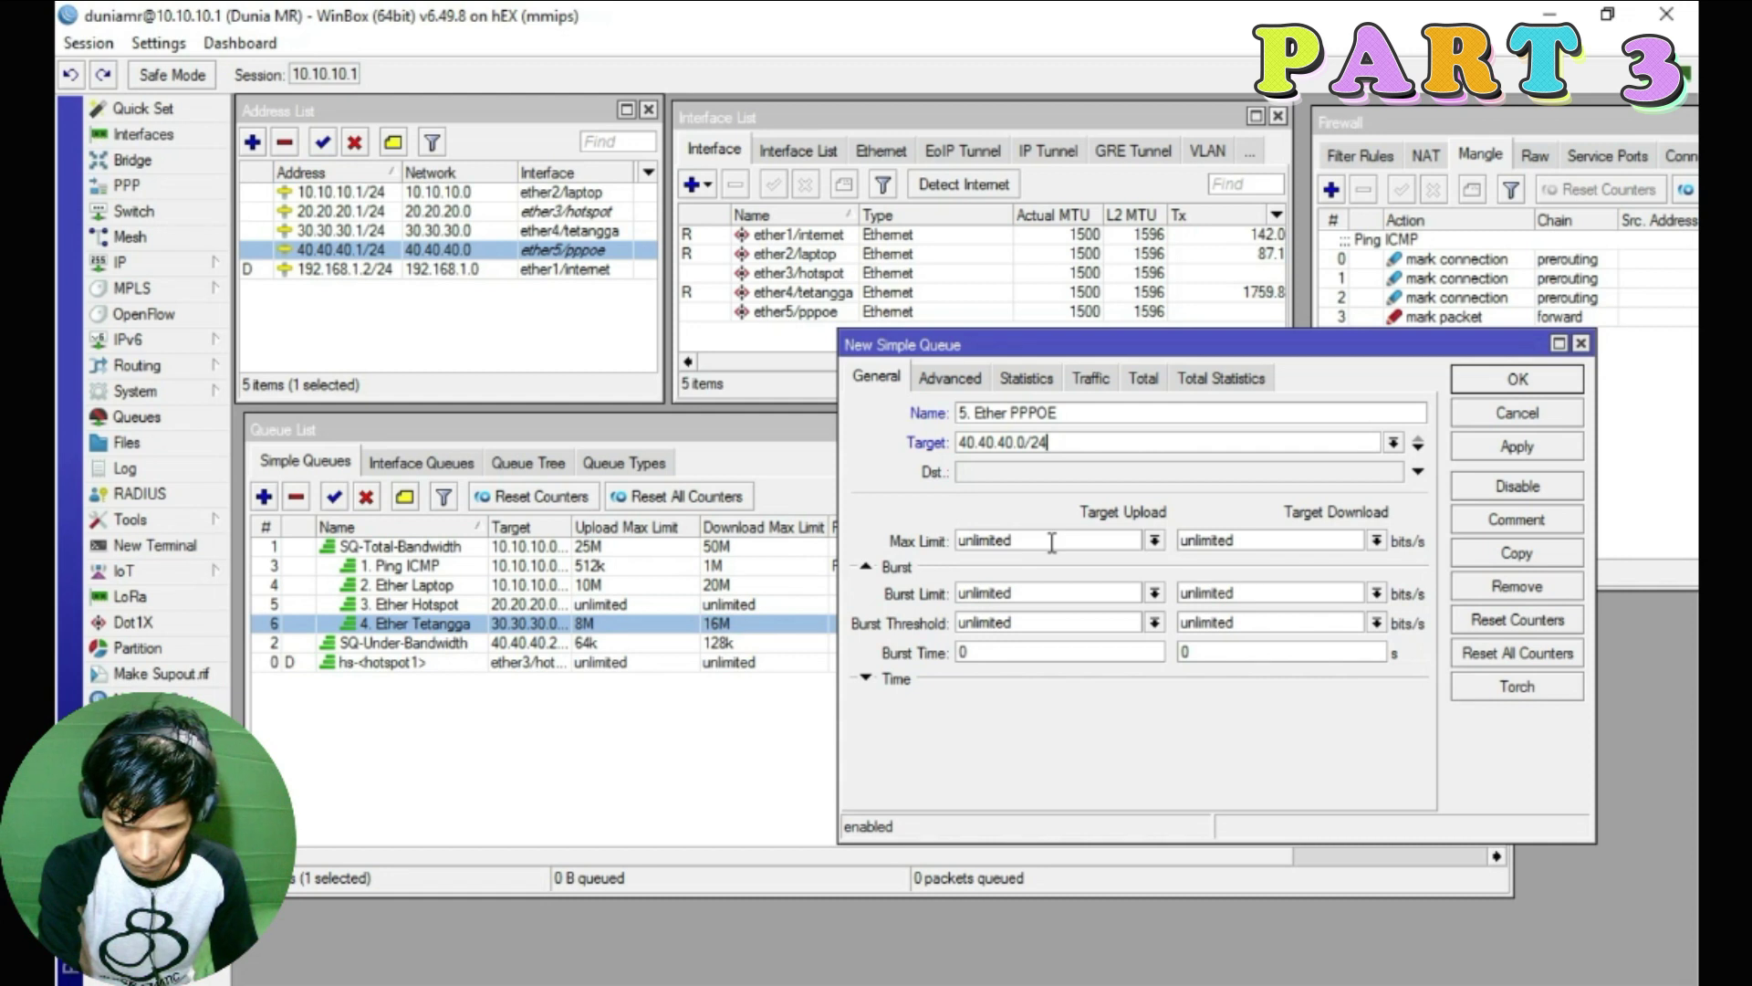
Set the Max Limit to 10M upload and 20M download
click(1154, 540)
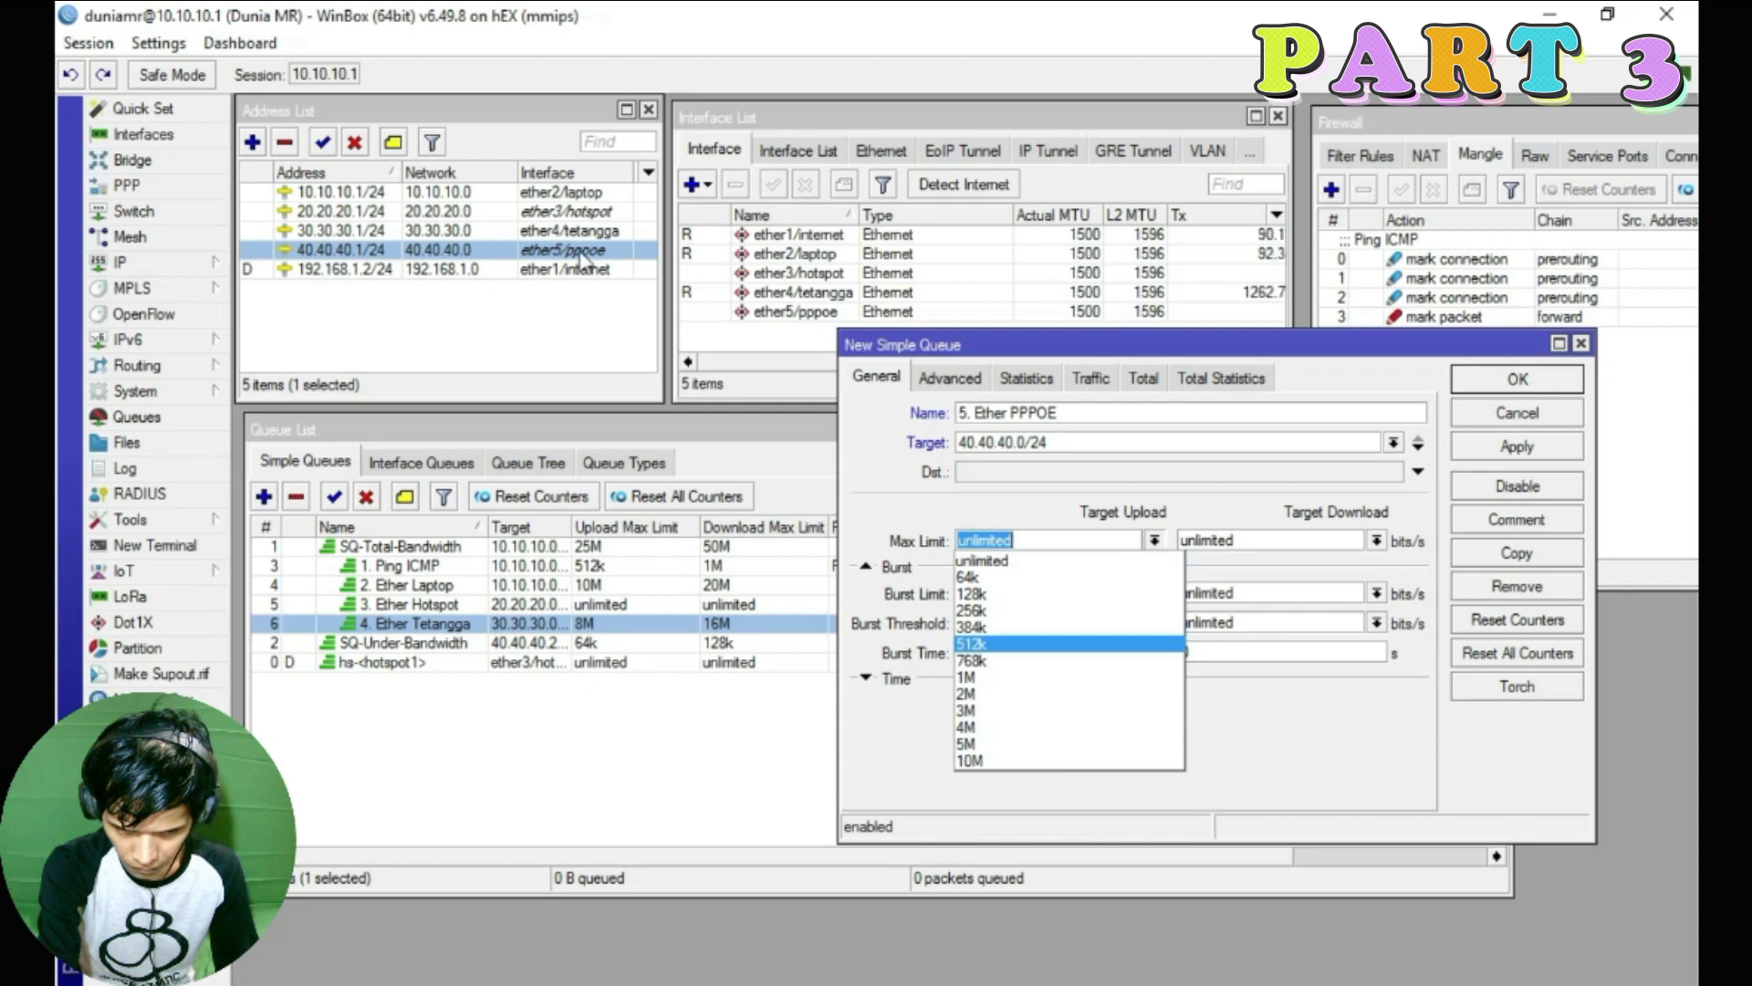
click(991, 763)
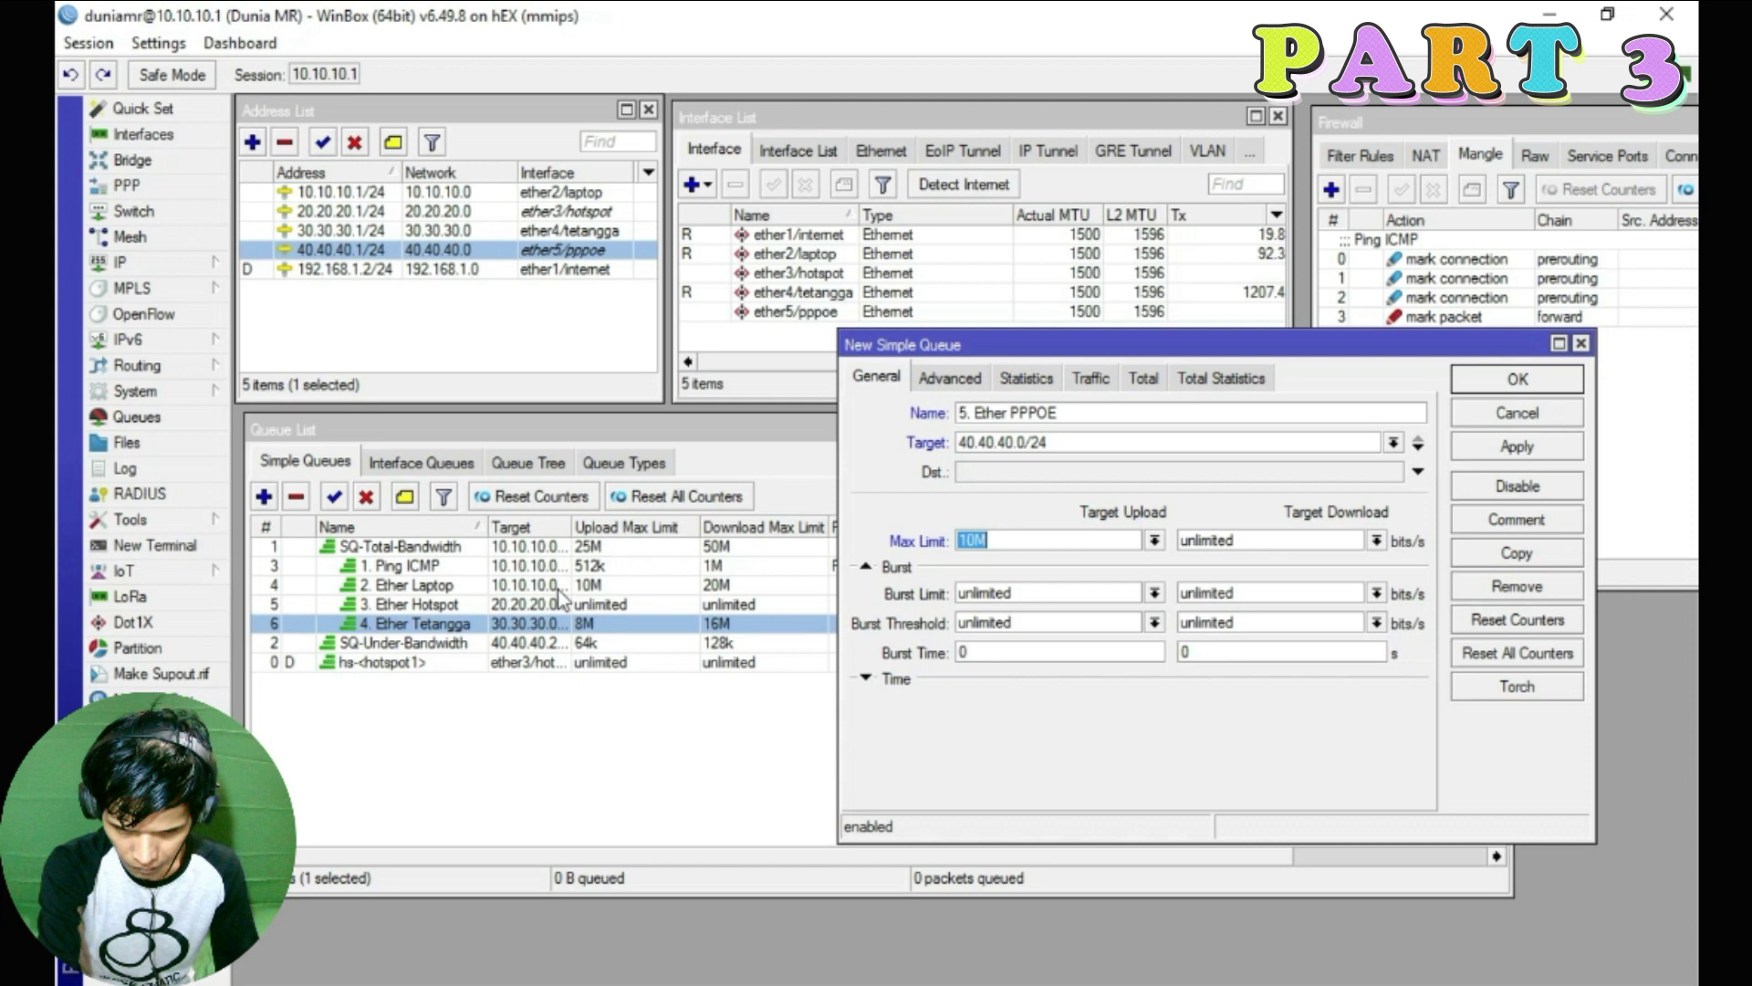
click(1376, 540)
text(20M)
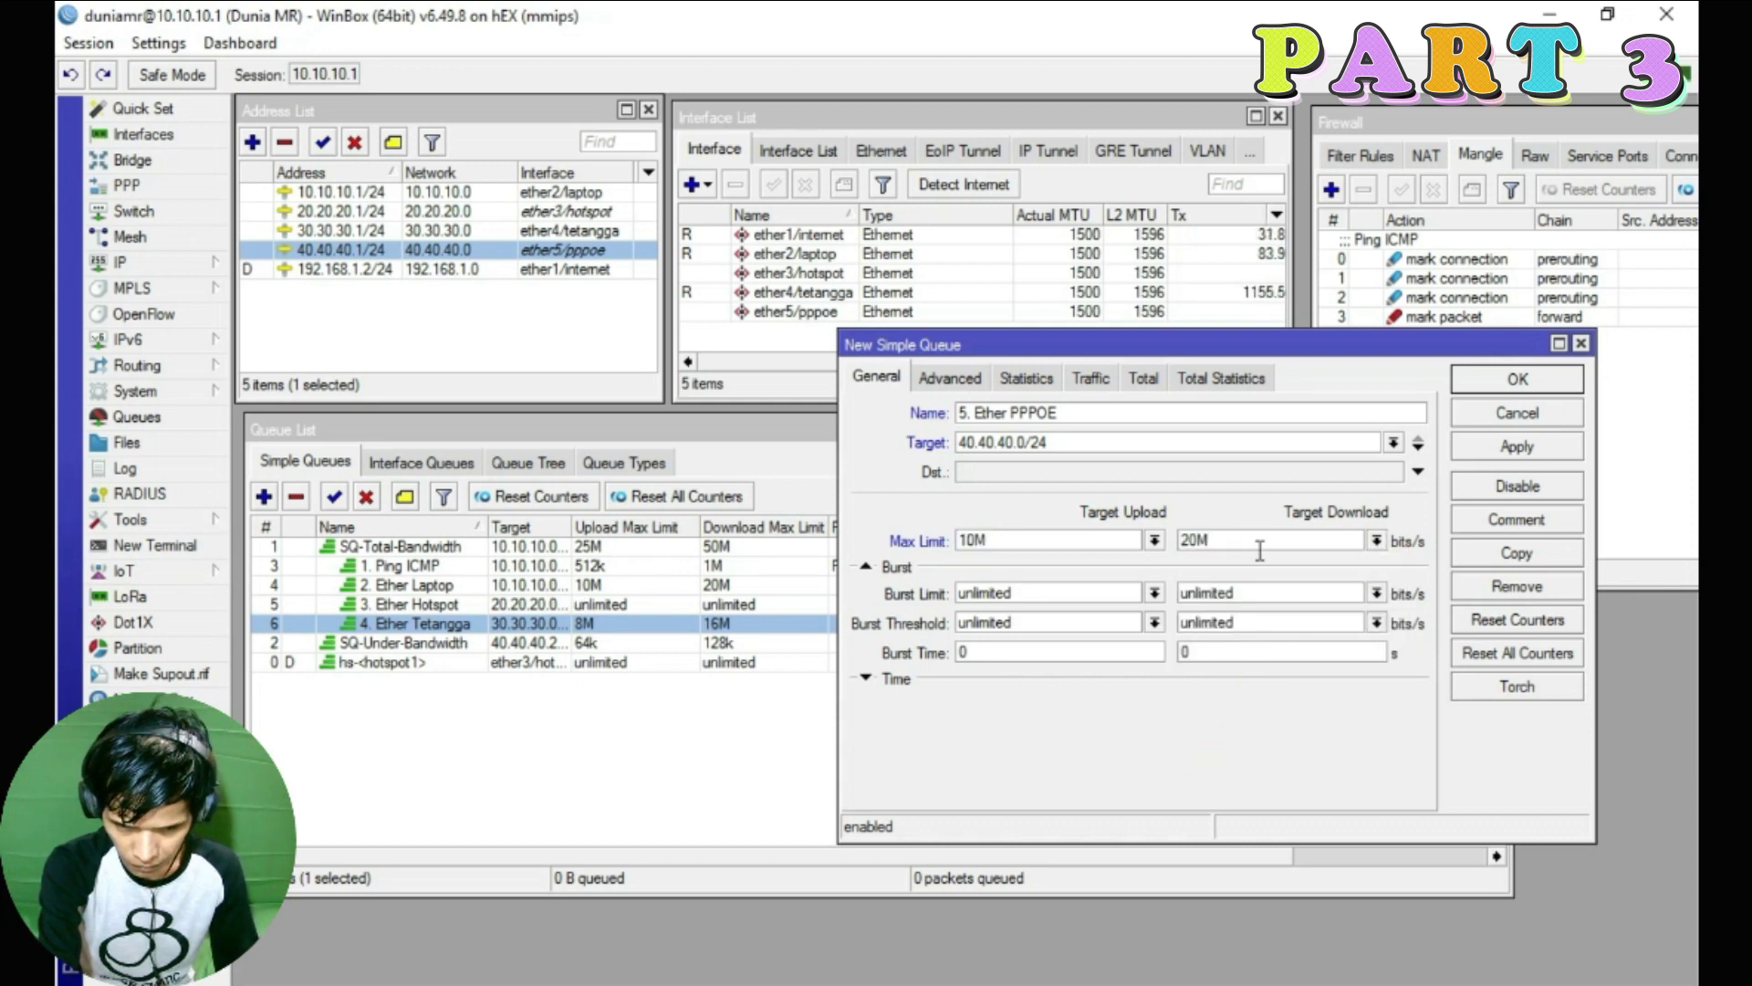
click(949, 380)
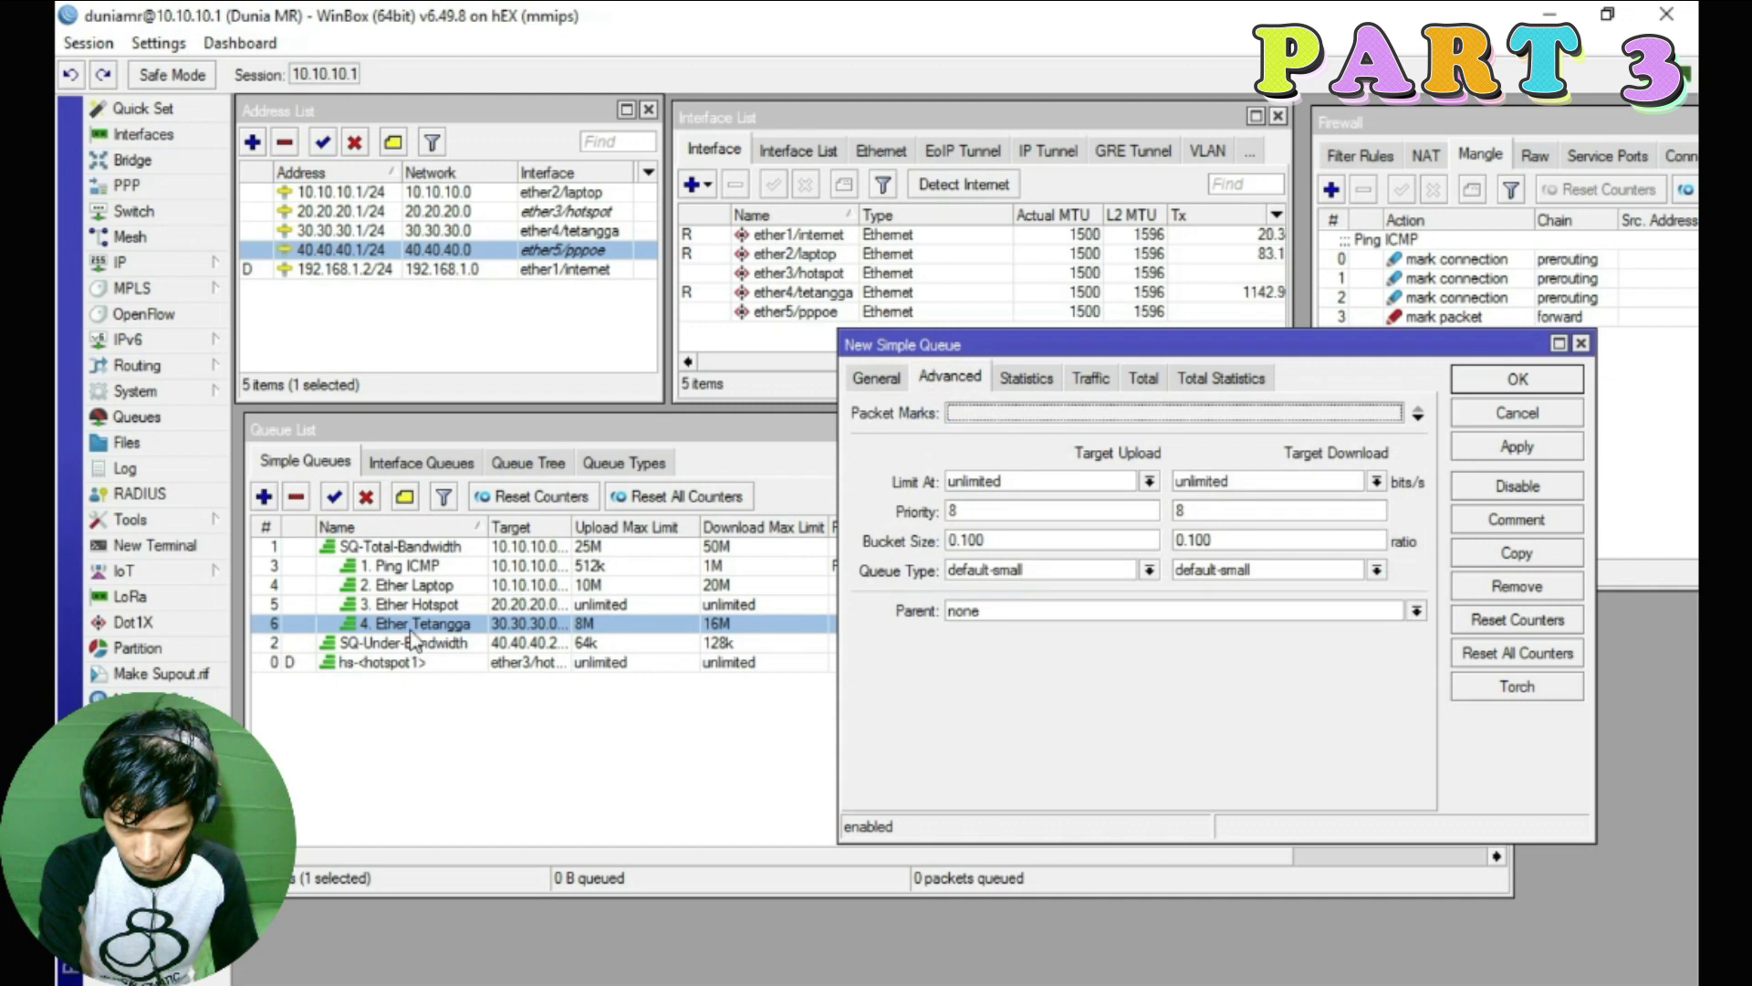
Set upload and download priority to 5, checking Ether Laptop's settings for reference
double_click(1017, 509)
text(5)
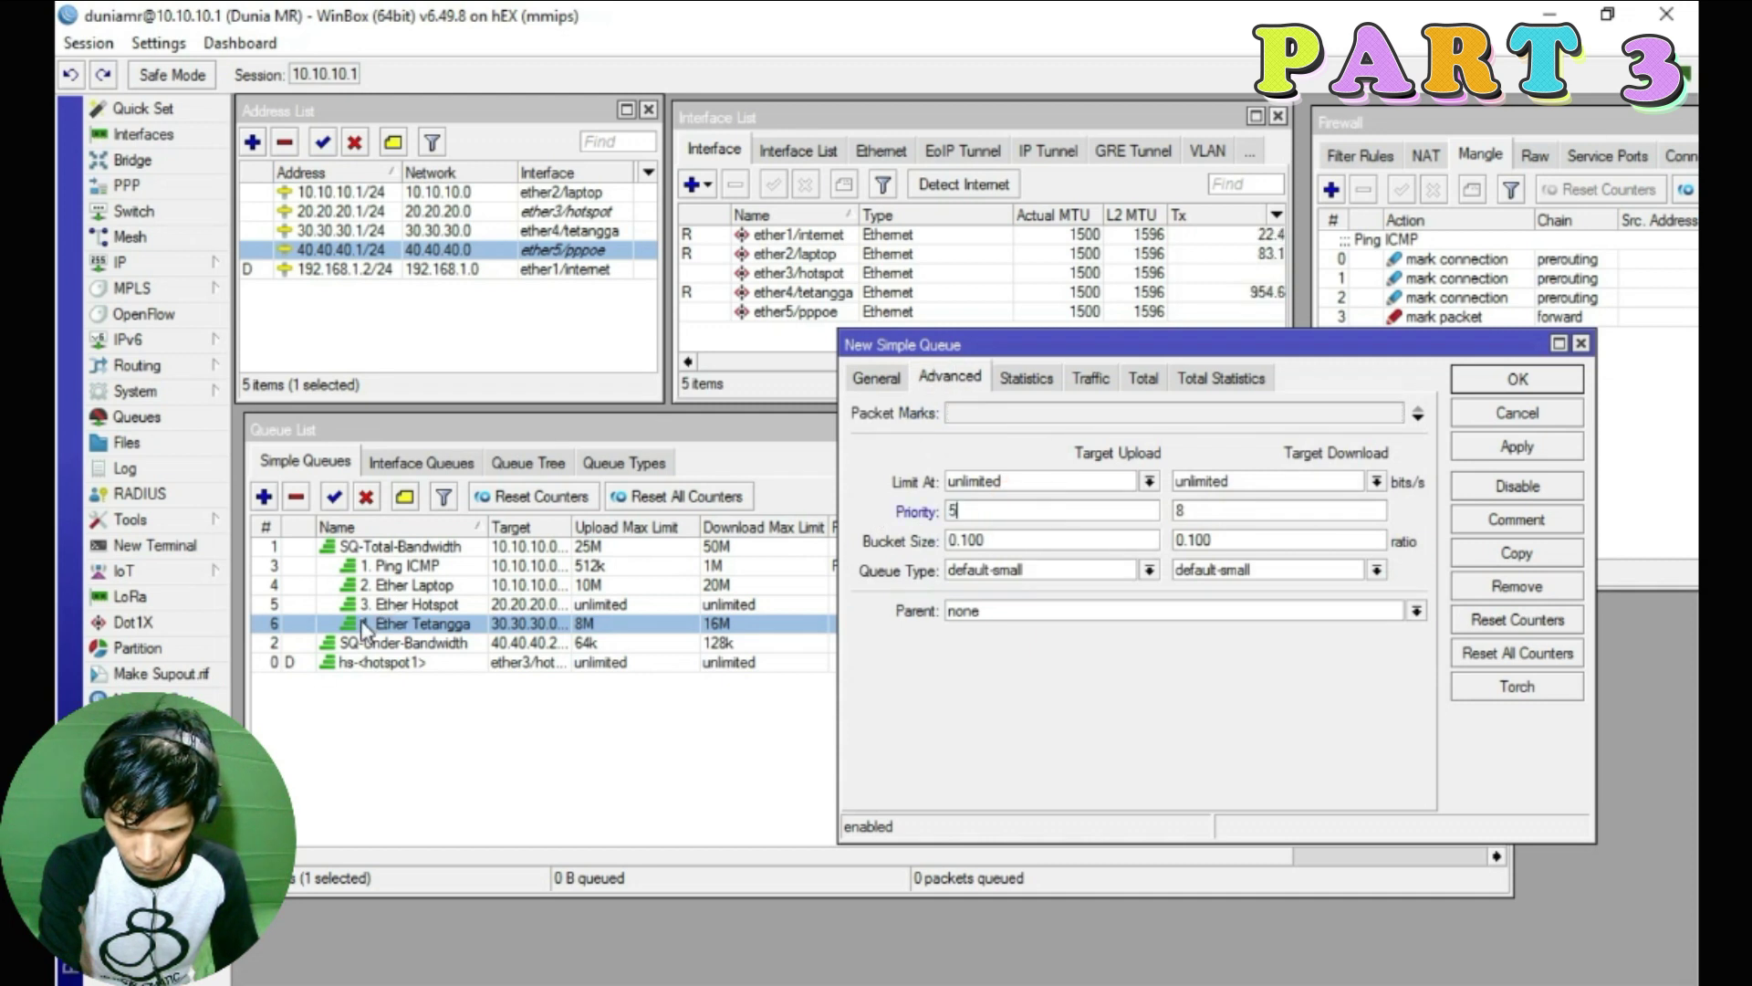
double_click(1177, 510)
text(5)
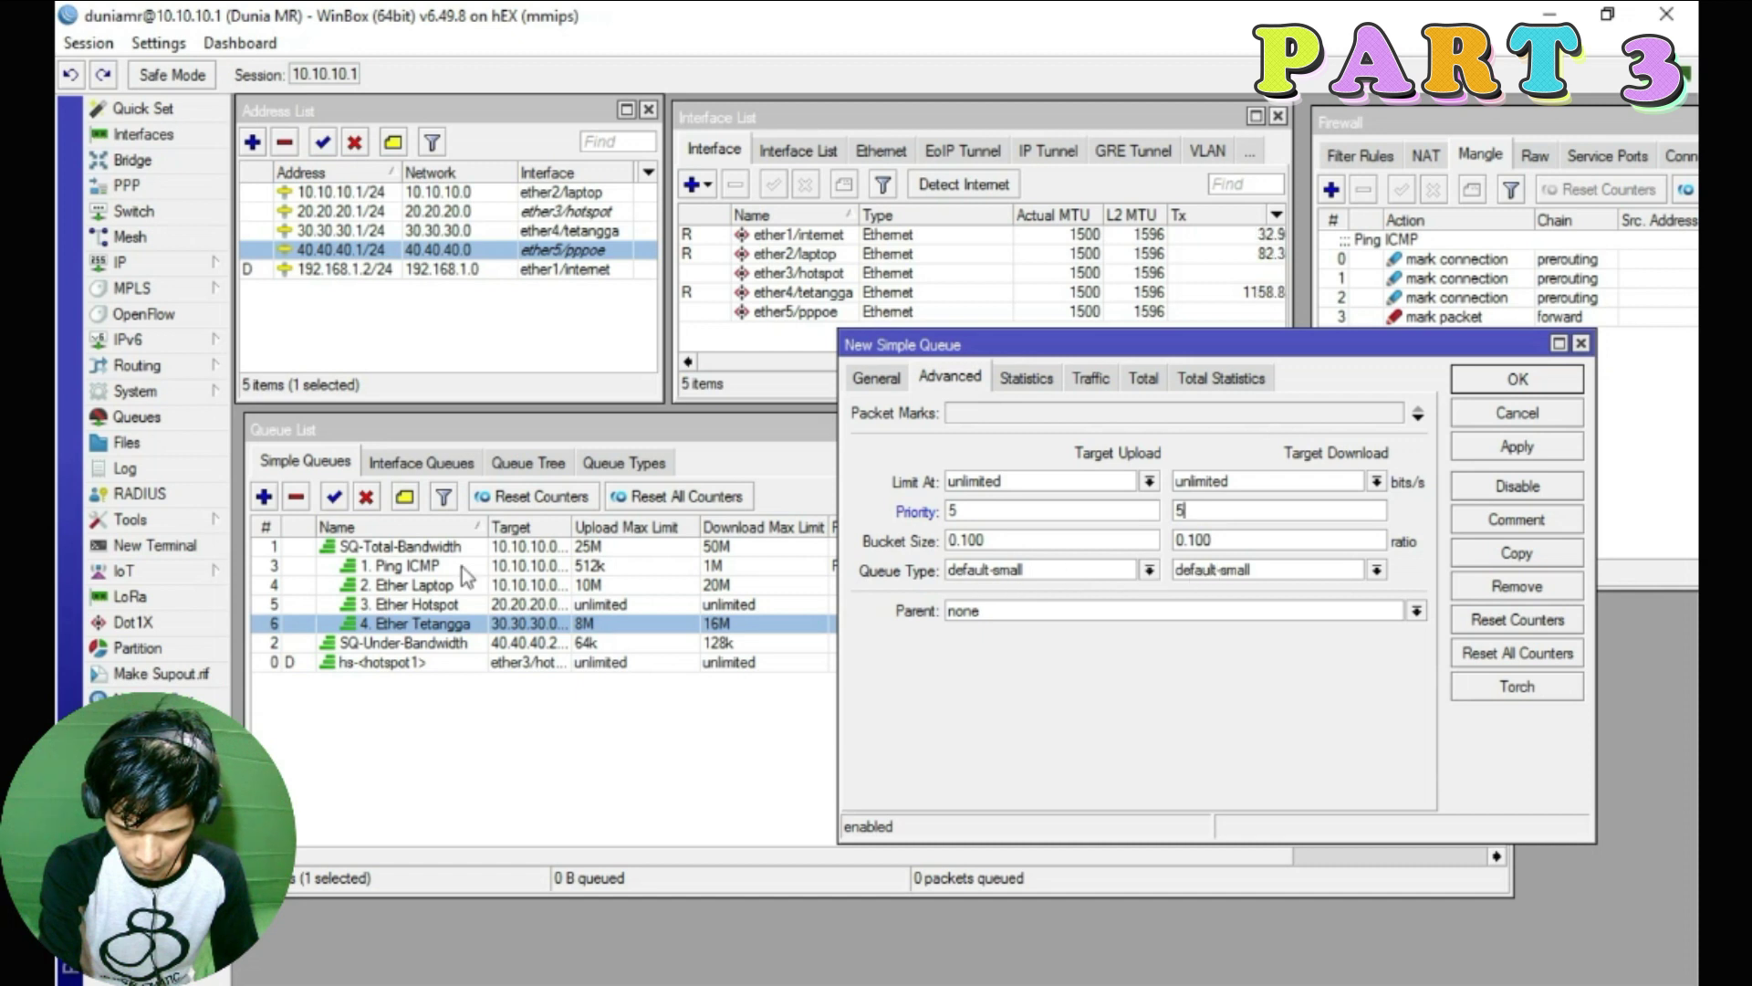
double_click(416, 585)
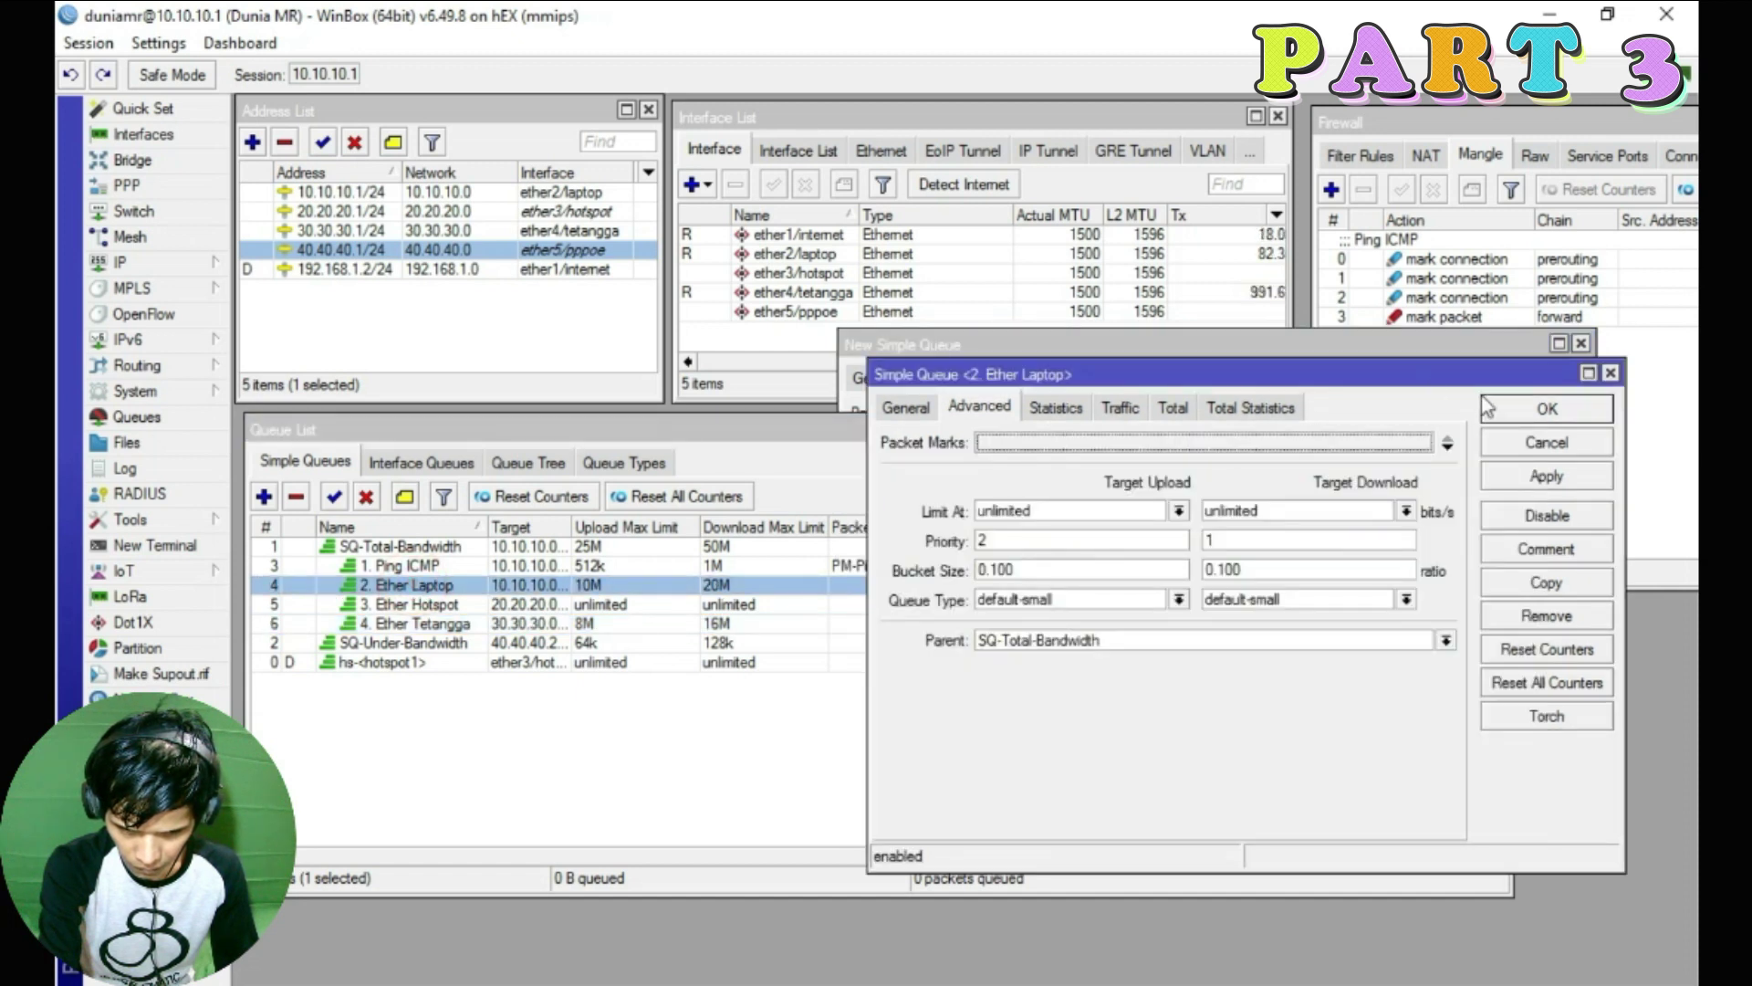
click(1611, 373)
Make SQ-Total-Bandwidth the parent and save the 5. Ether PPPOE queue
click(994, 610)
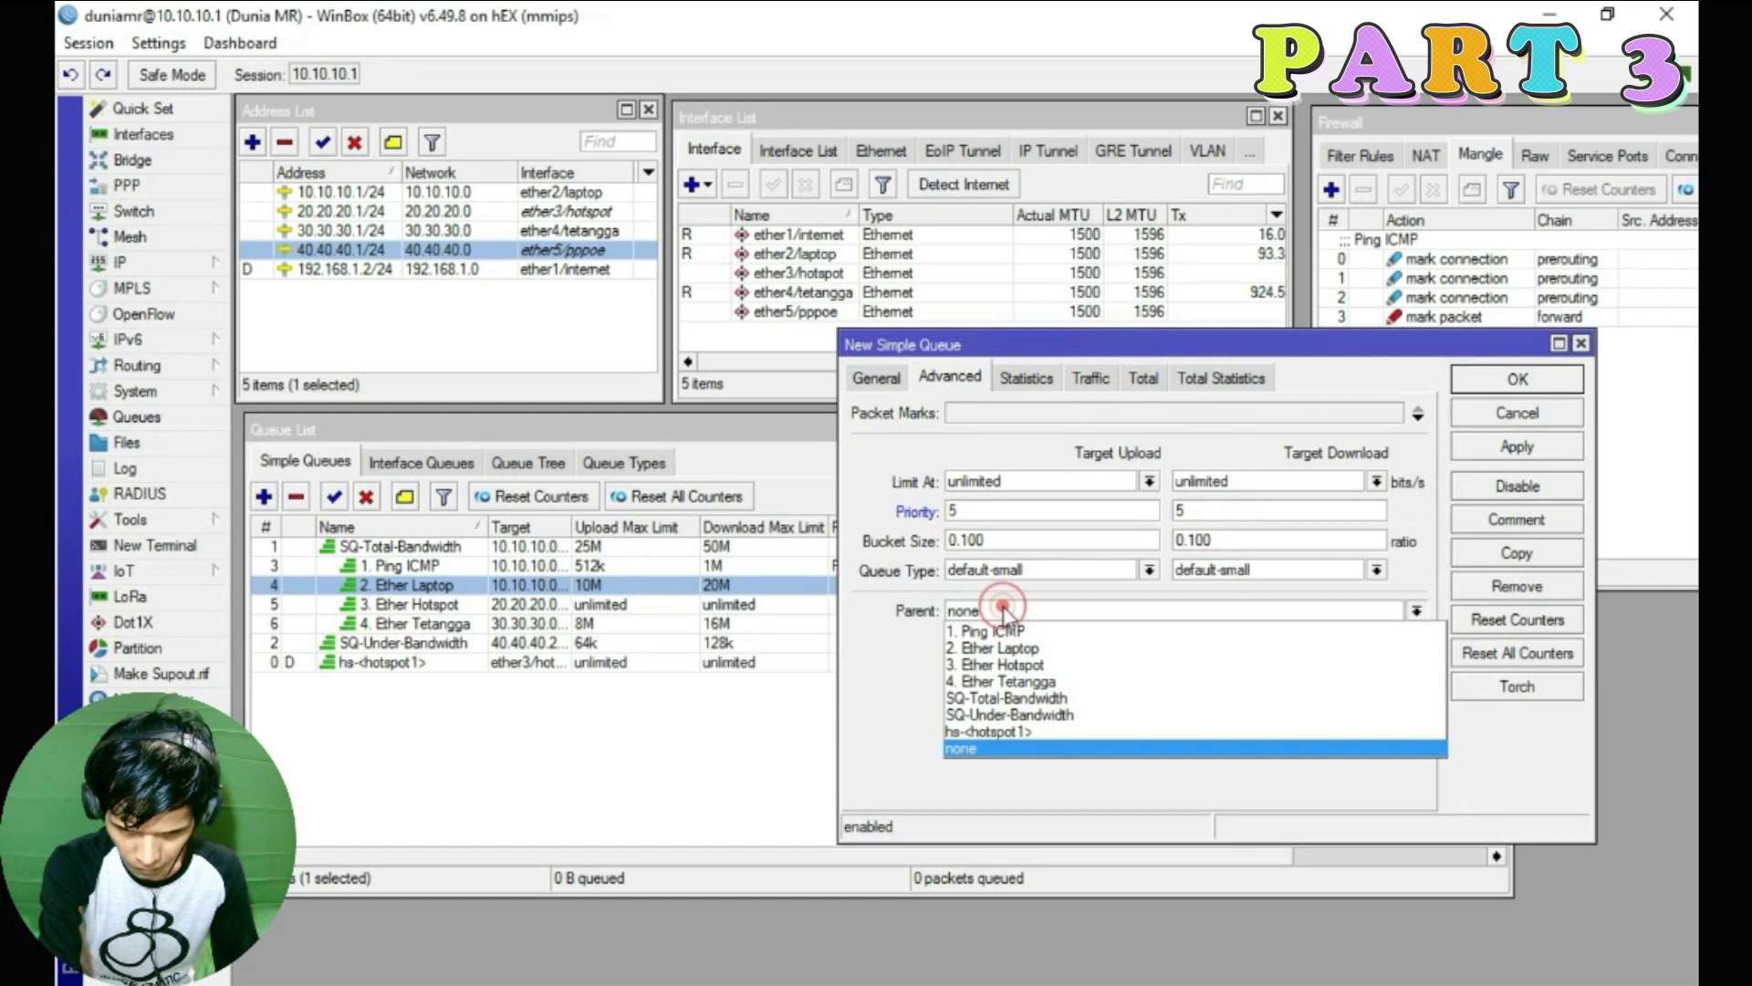
click(1003, 699)
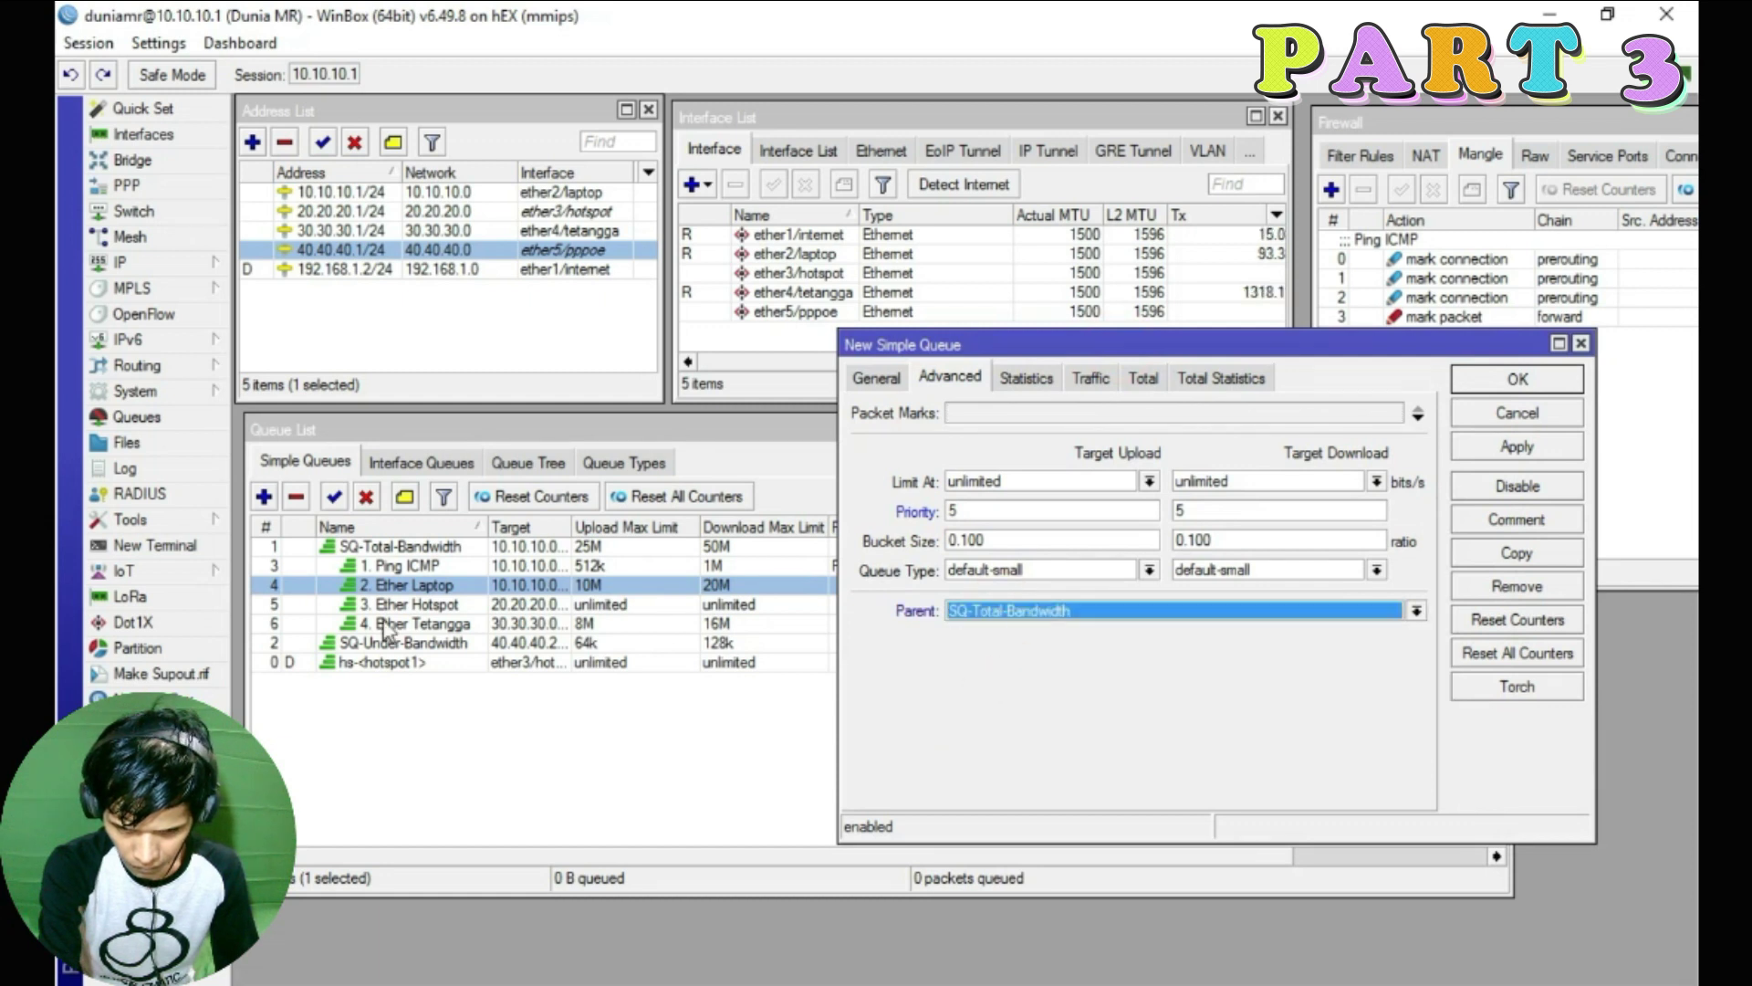
click(1501, 447)
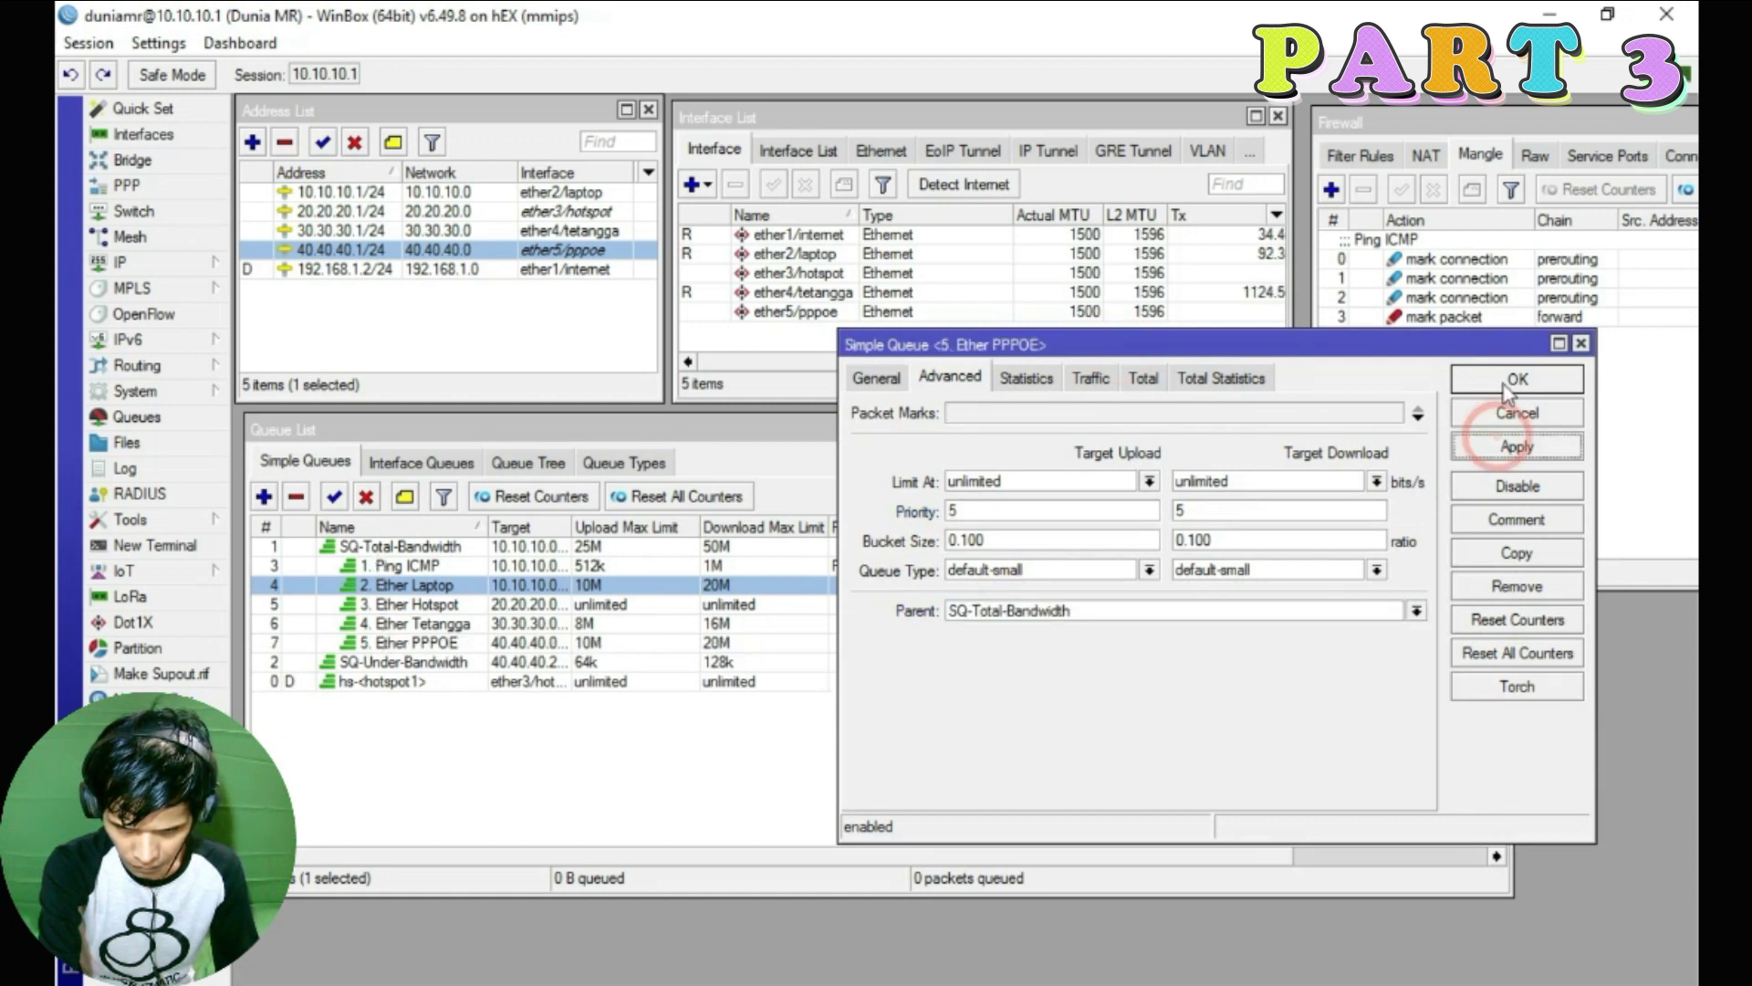
click(1518, 379)
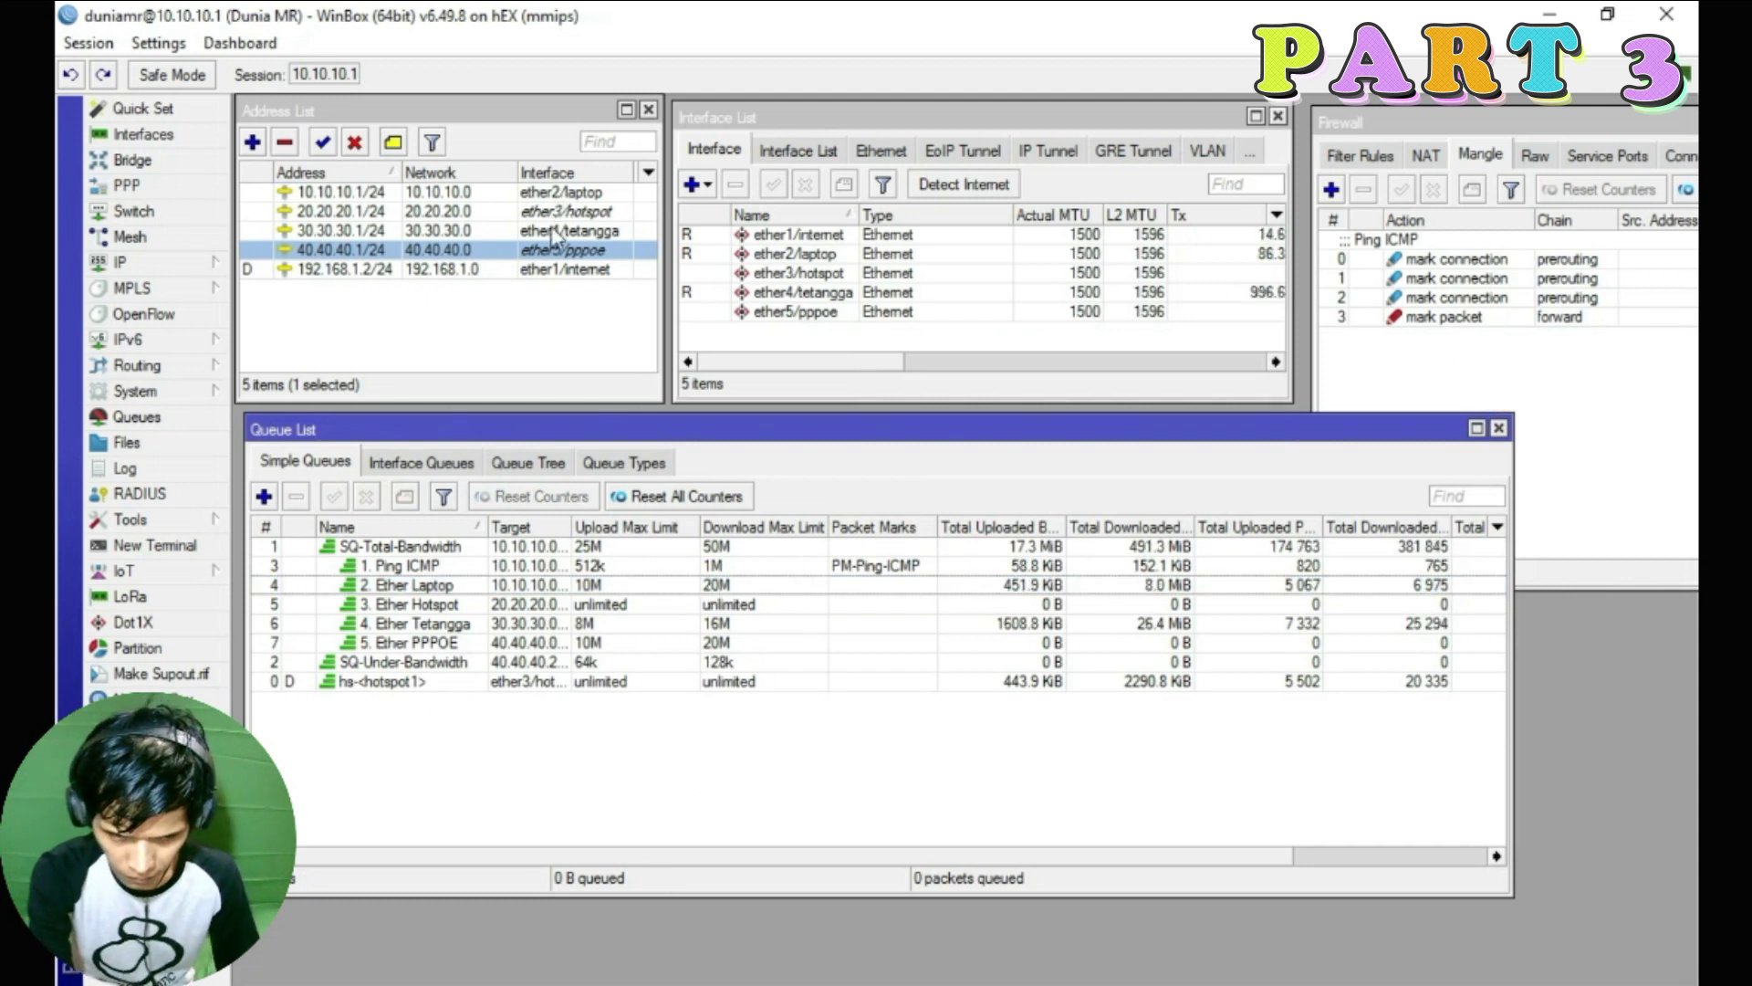
click(422, 568)
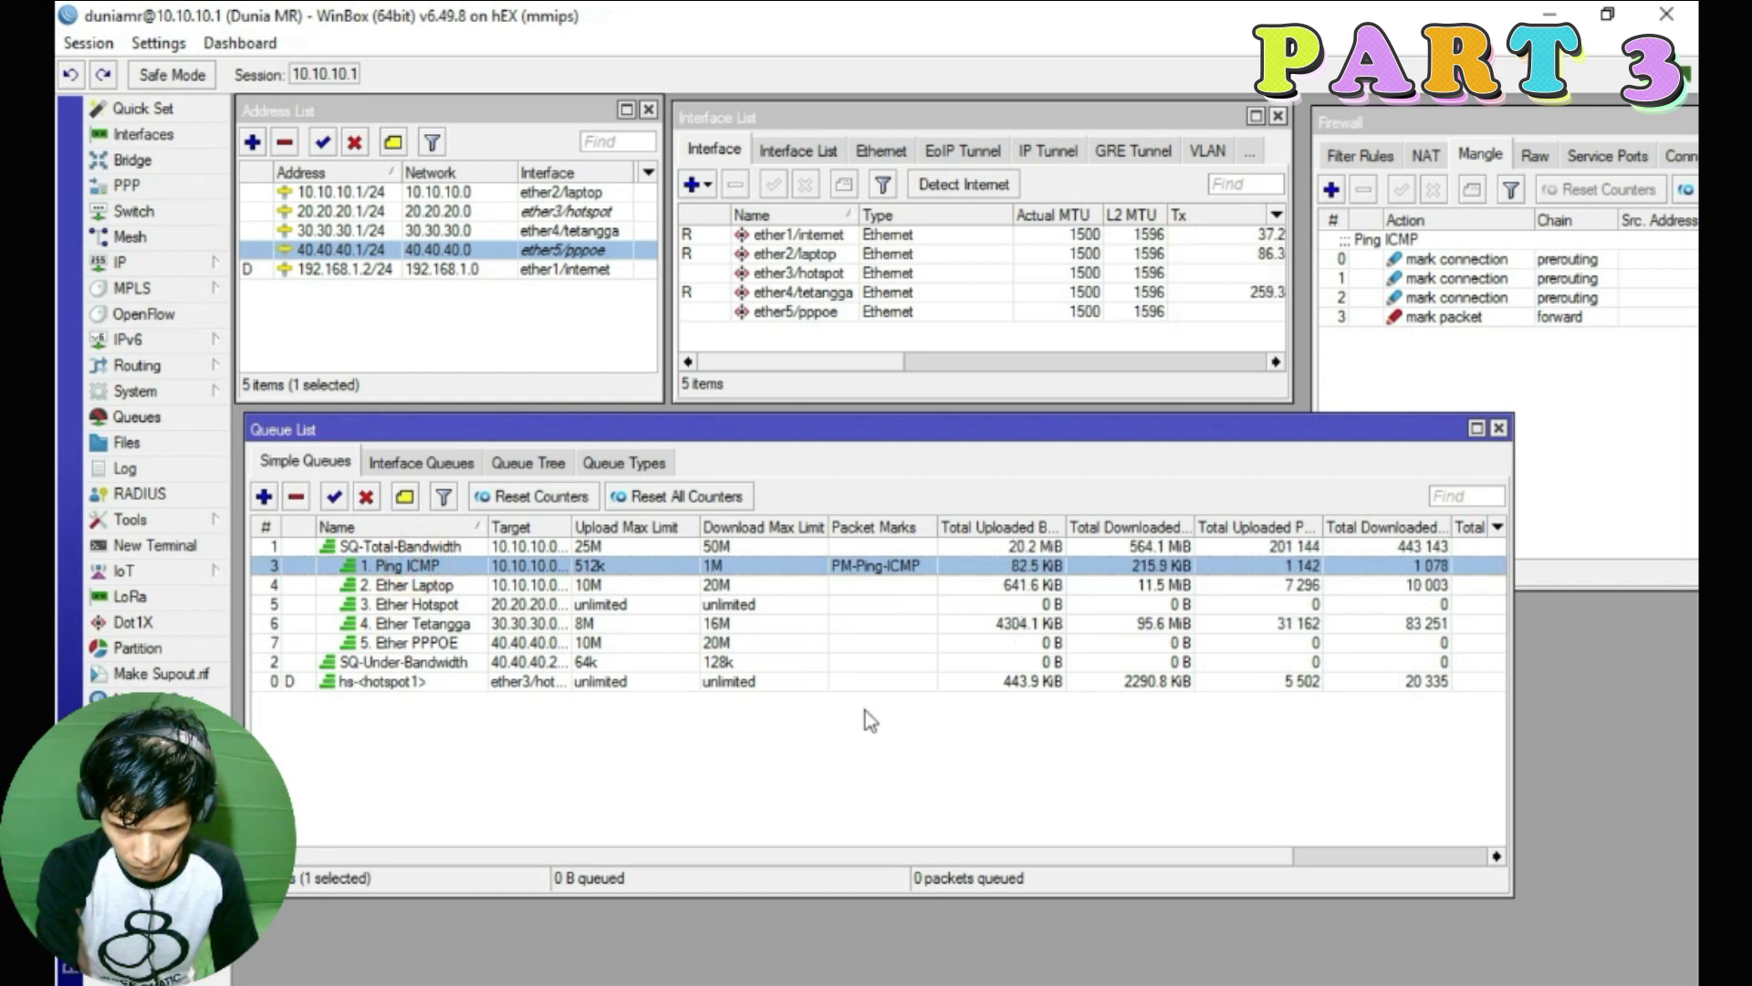
click(423, 604)
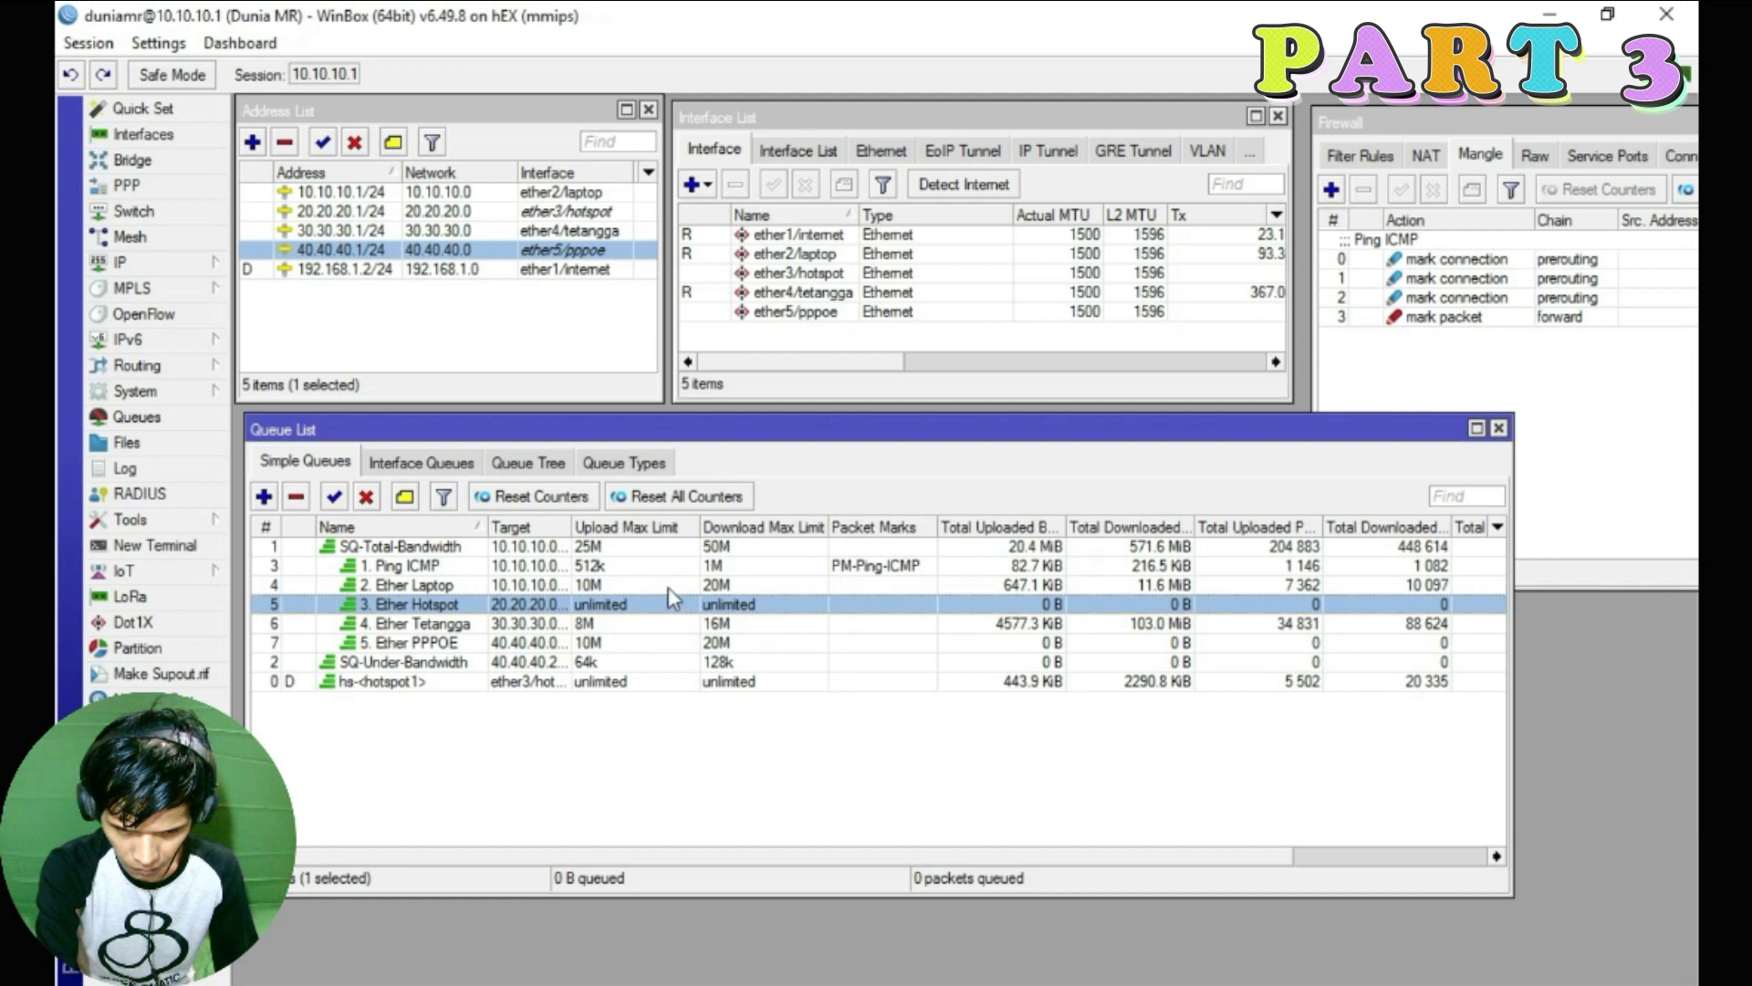
Open the queue settings of the 10-Jam-2000 hotspot user profile
click(137, 266)
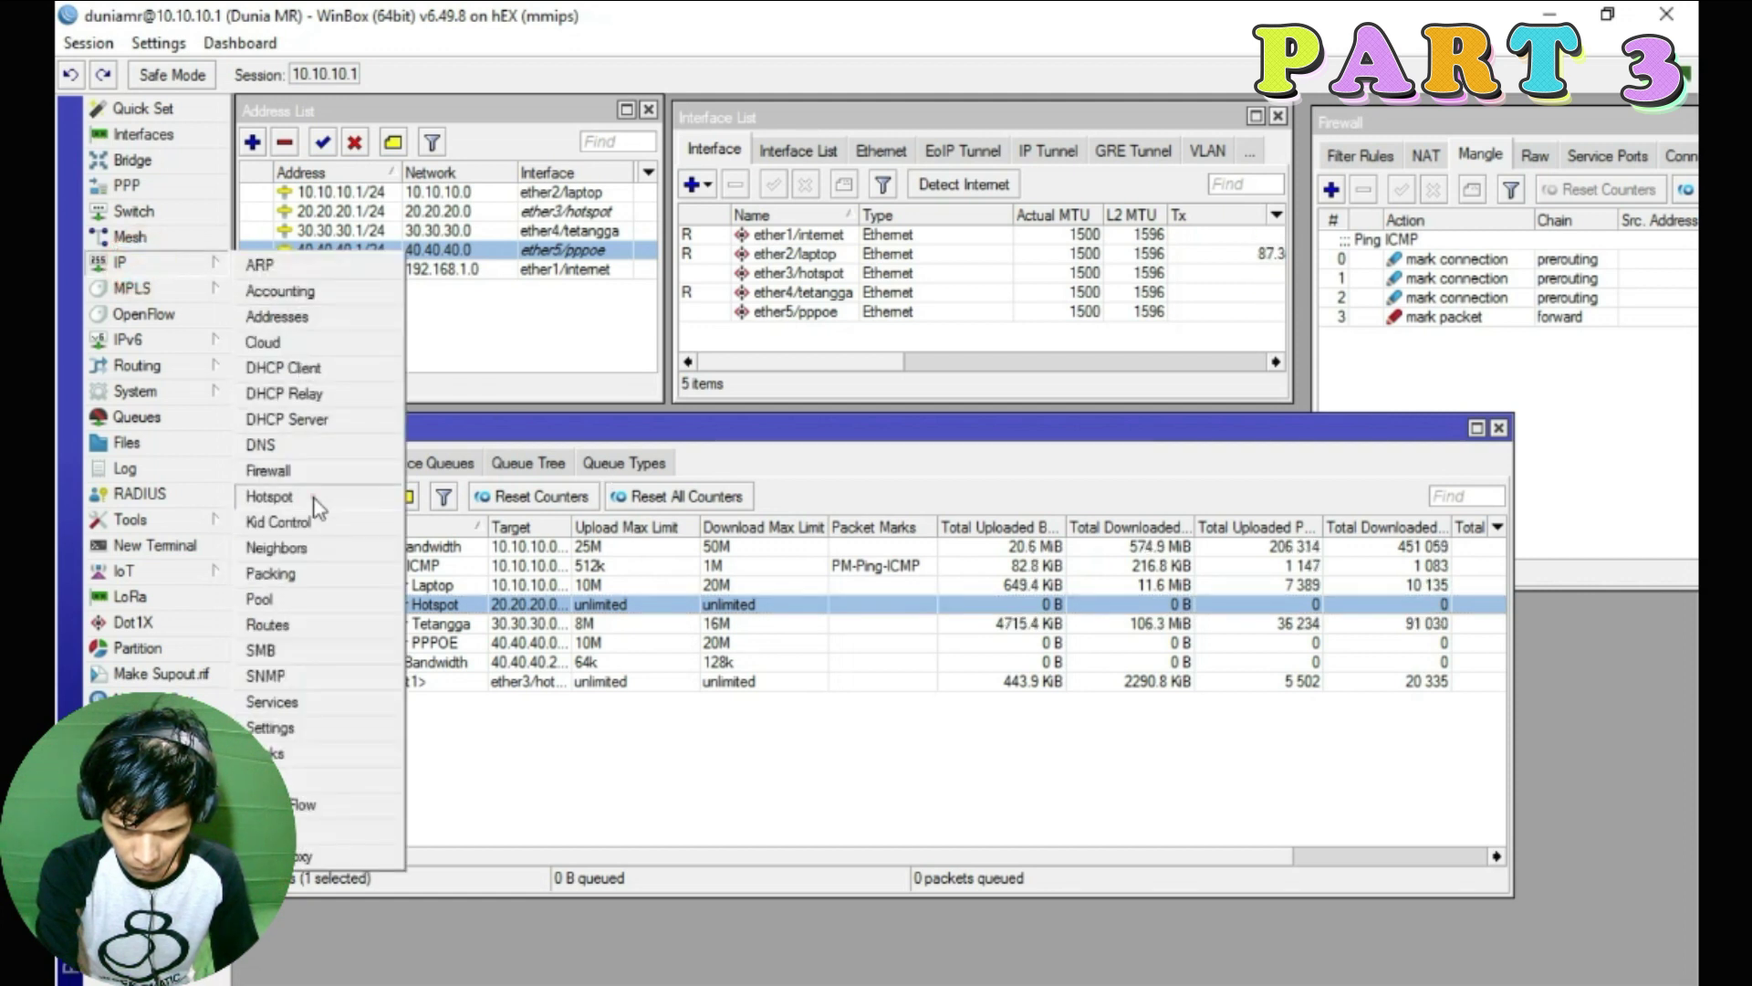
click(269, 496)
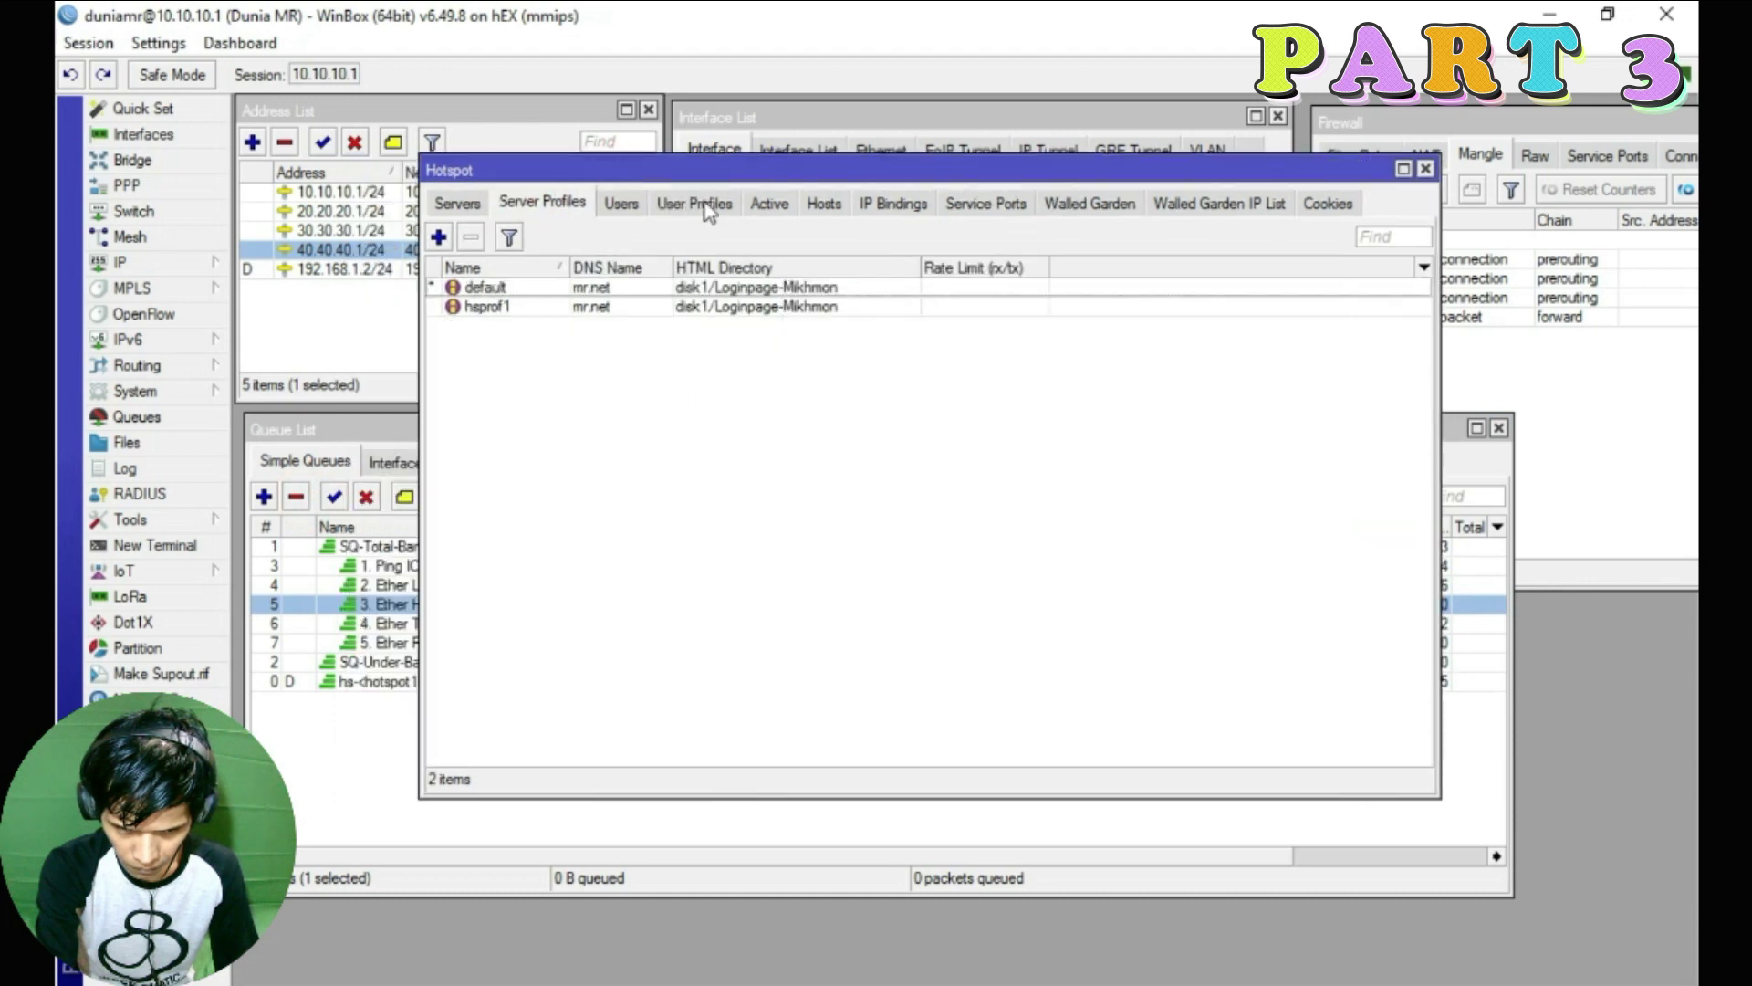
click(705, 205)
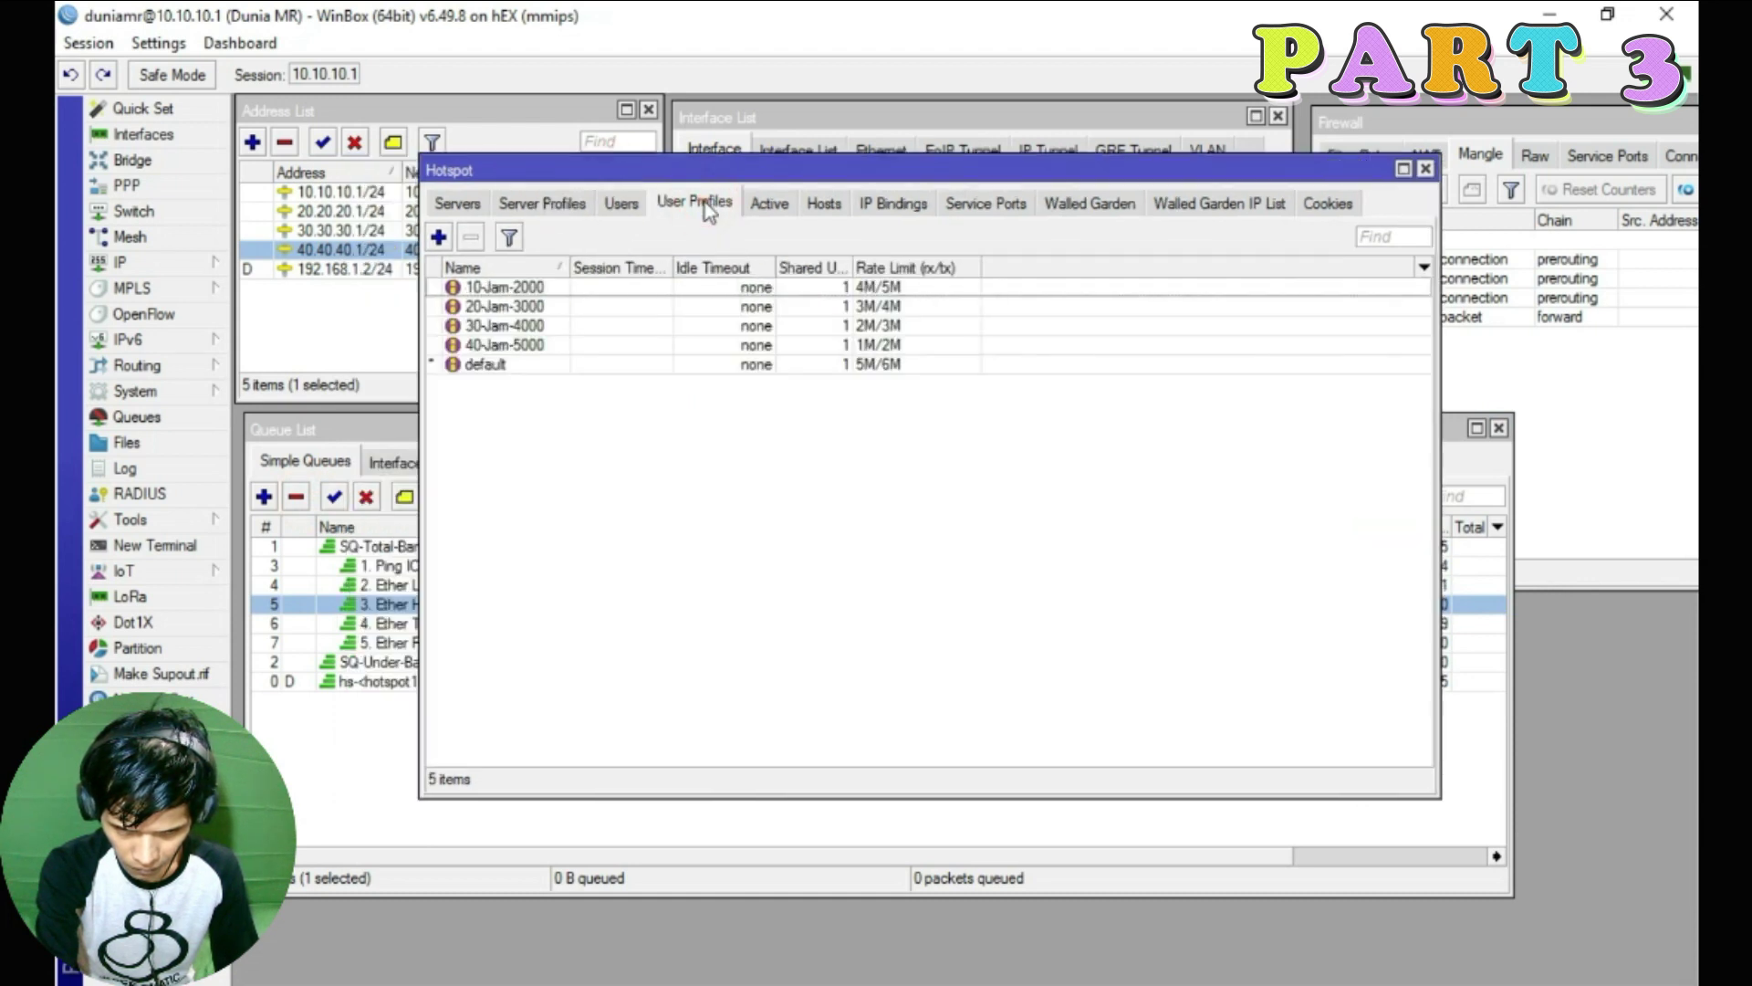
click(525, 290)
double_click(522, 290)
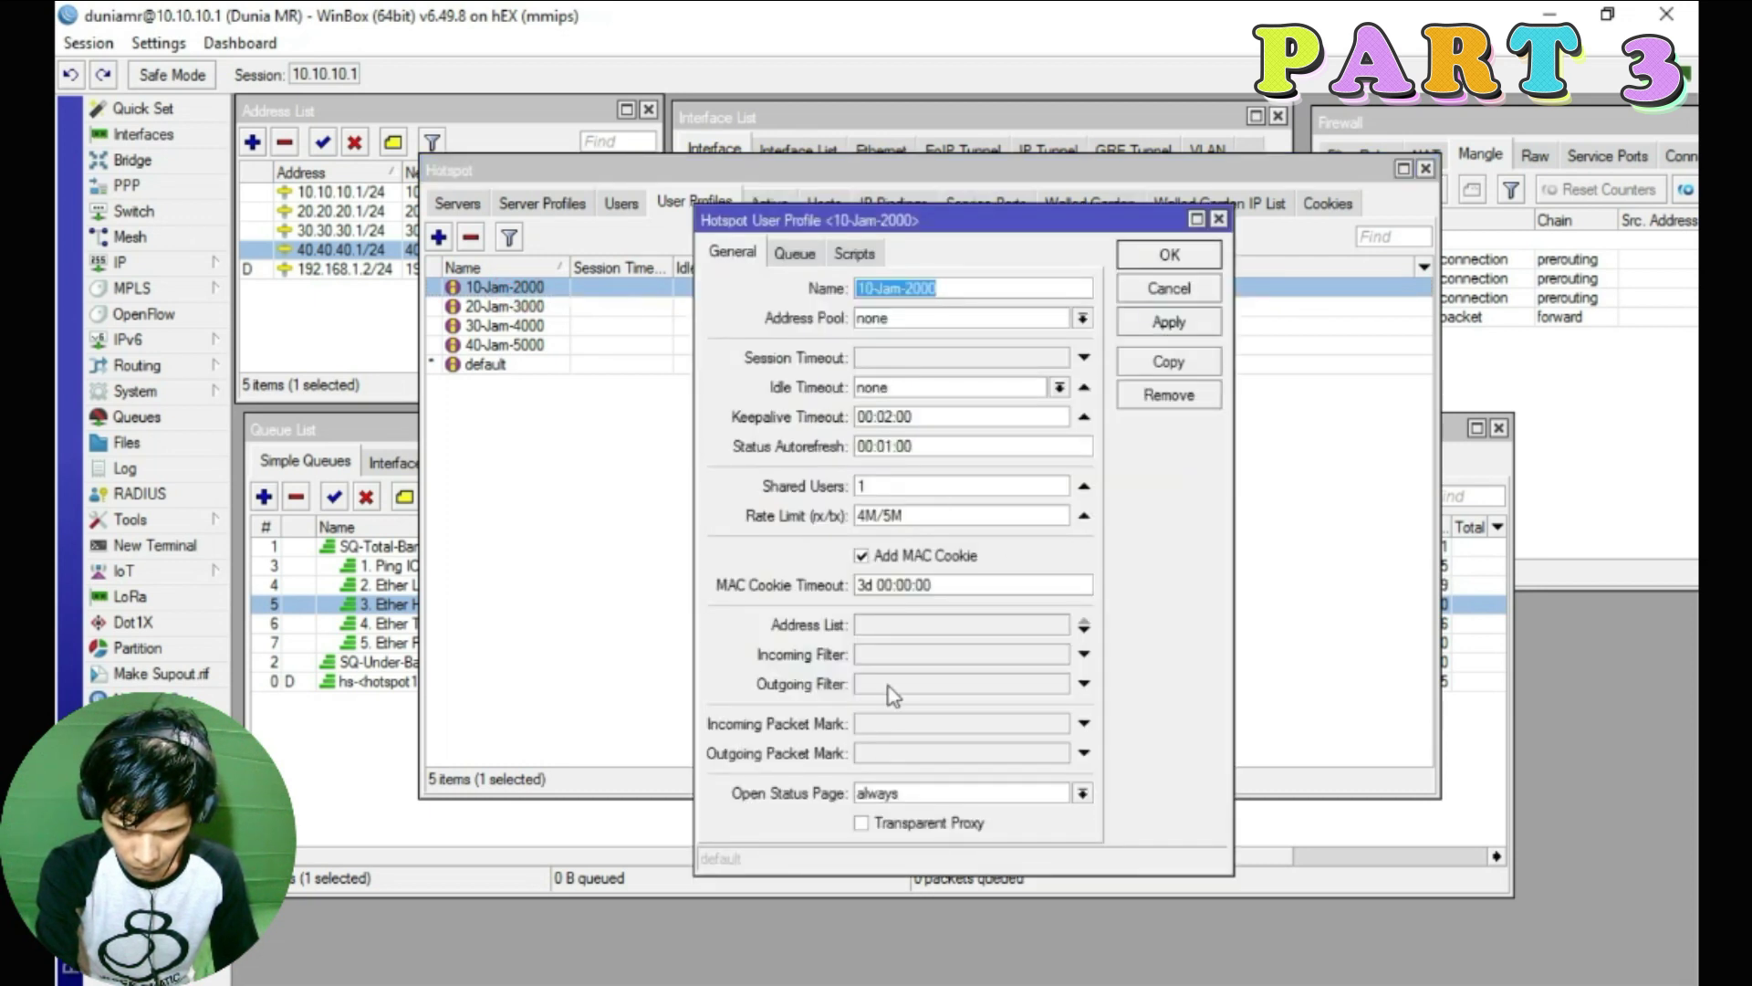
click(794, 255)
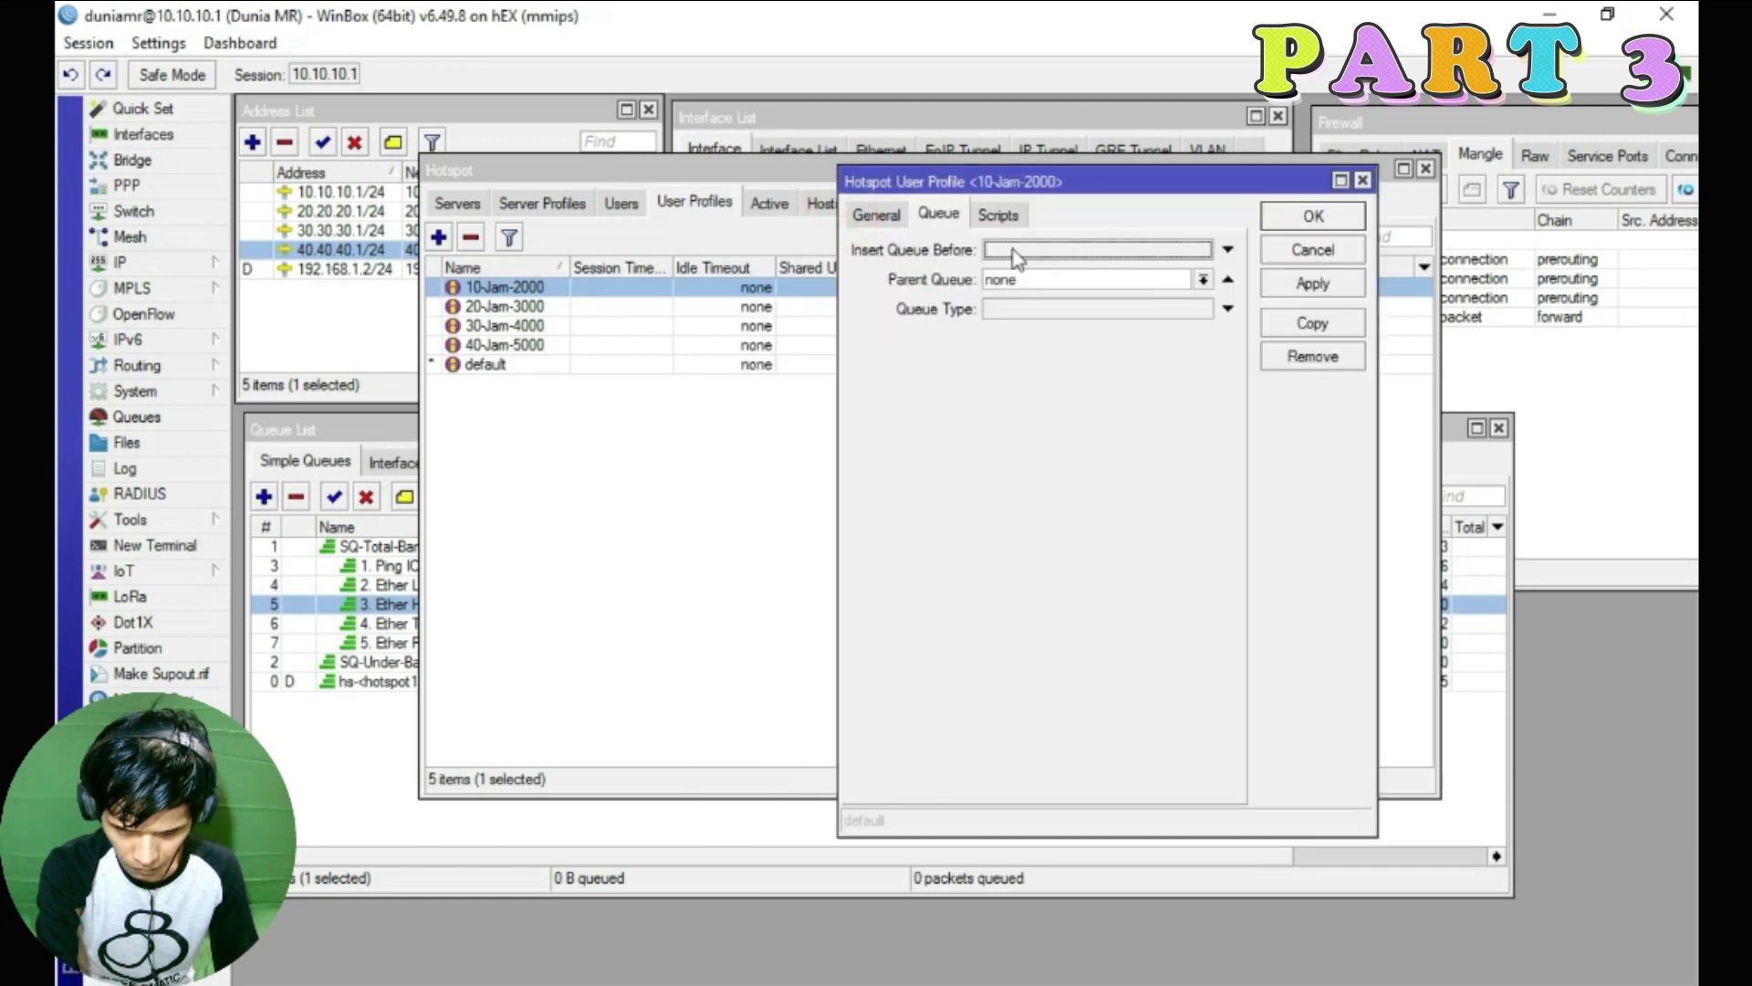
drag(743, 170, 940, 278)
drag(978, 189, 1058, 207)
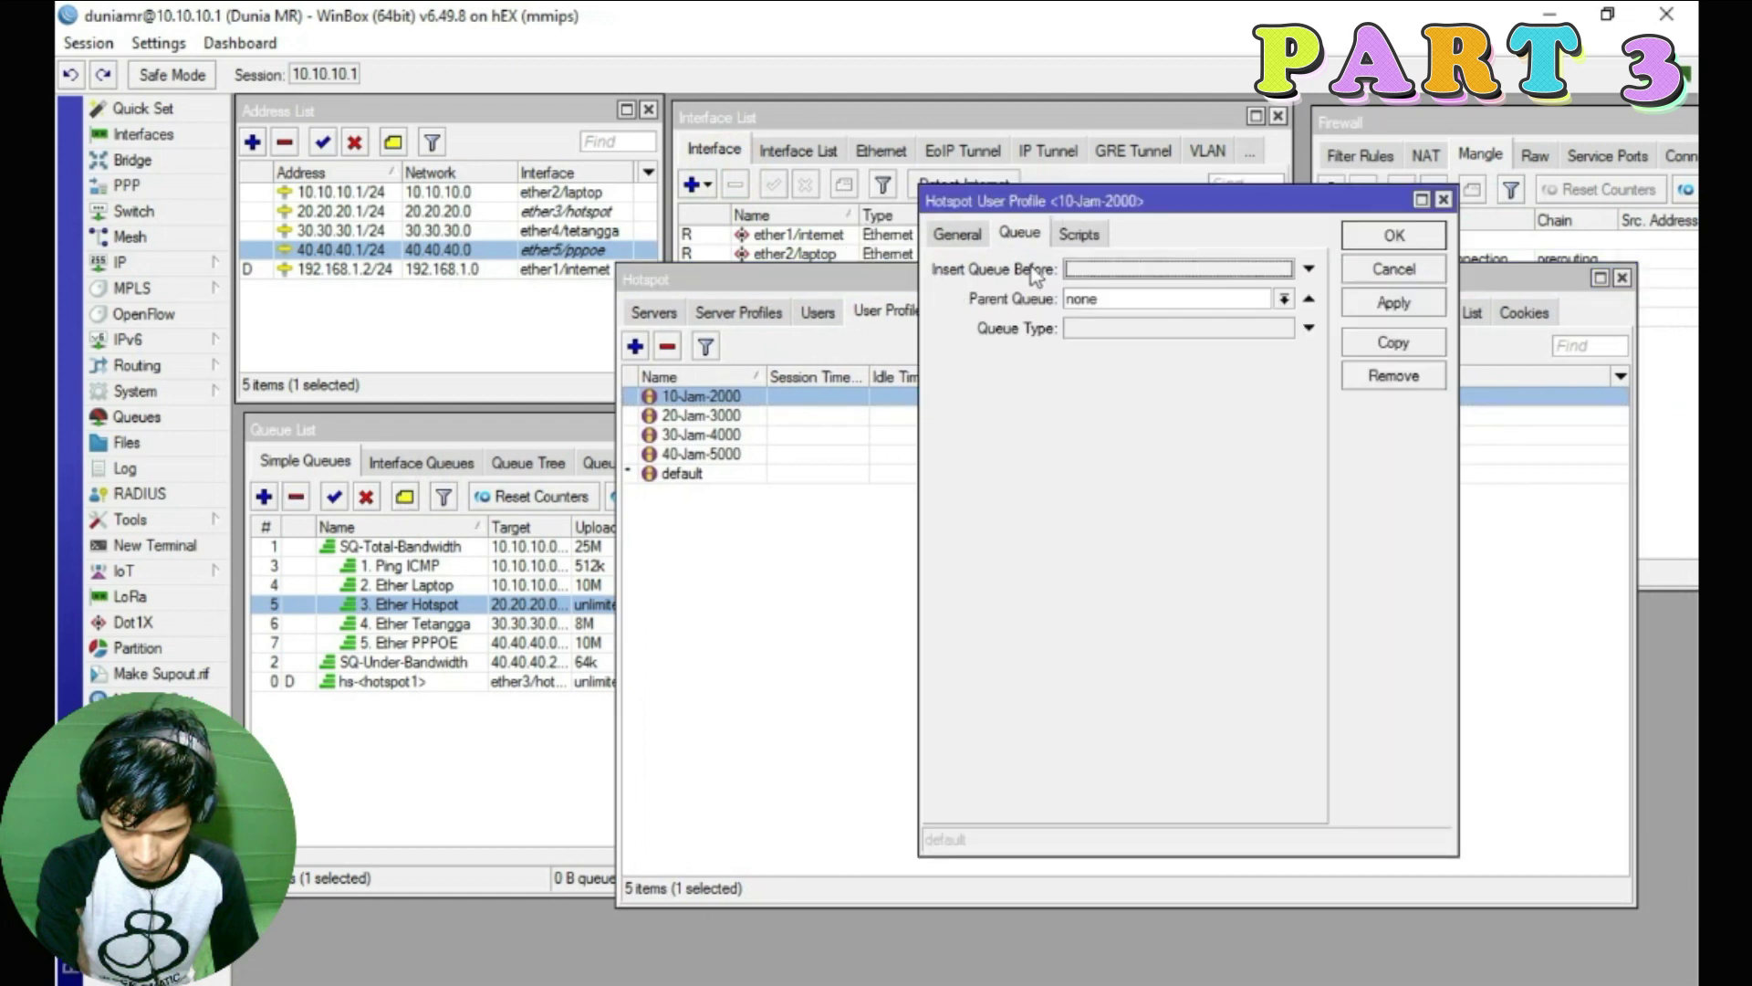
Give 10-Jam-2000 queues before SQ-Under-Bandwidth, parent 3. Ether Hotspot, type hotspot-default
click(1262, 268)
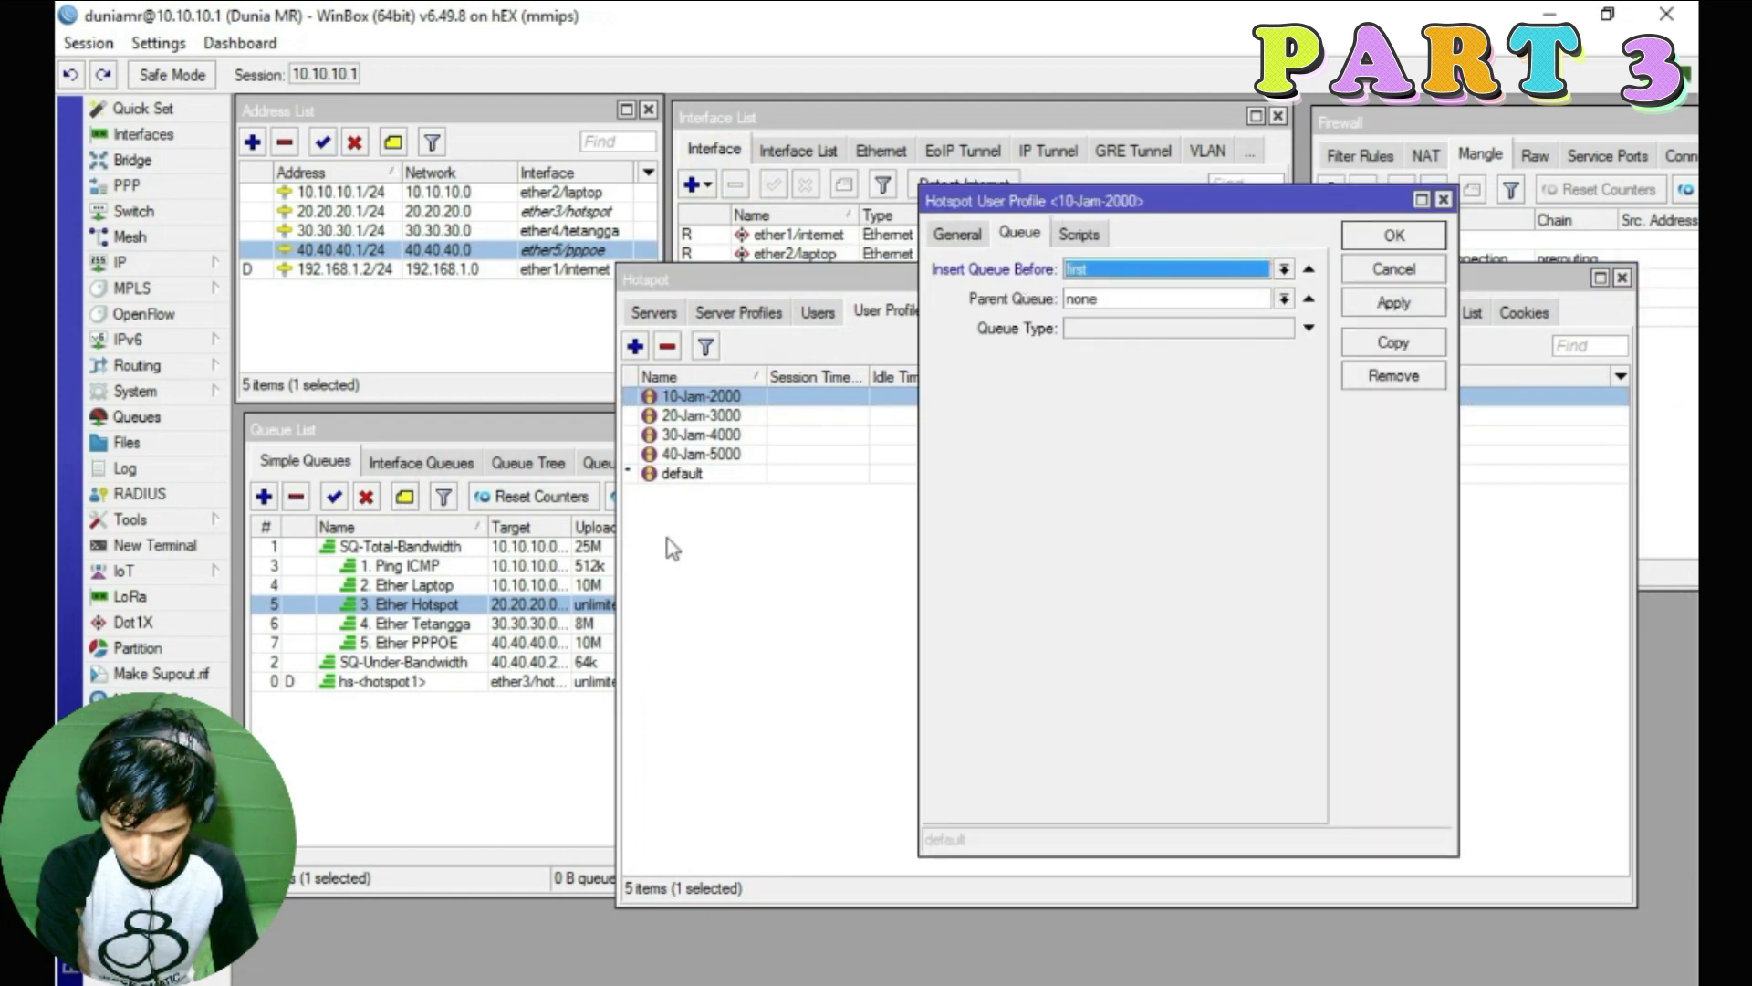
click(1284, 268)
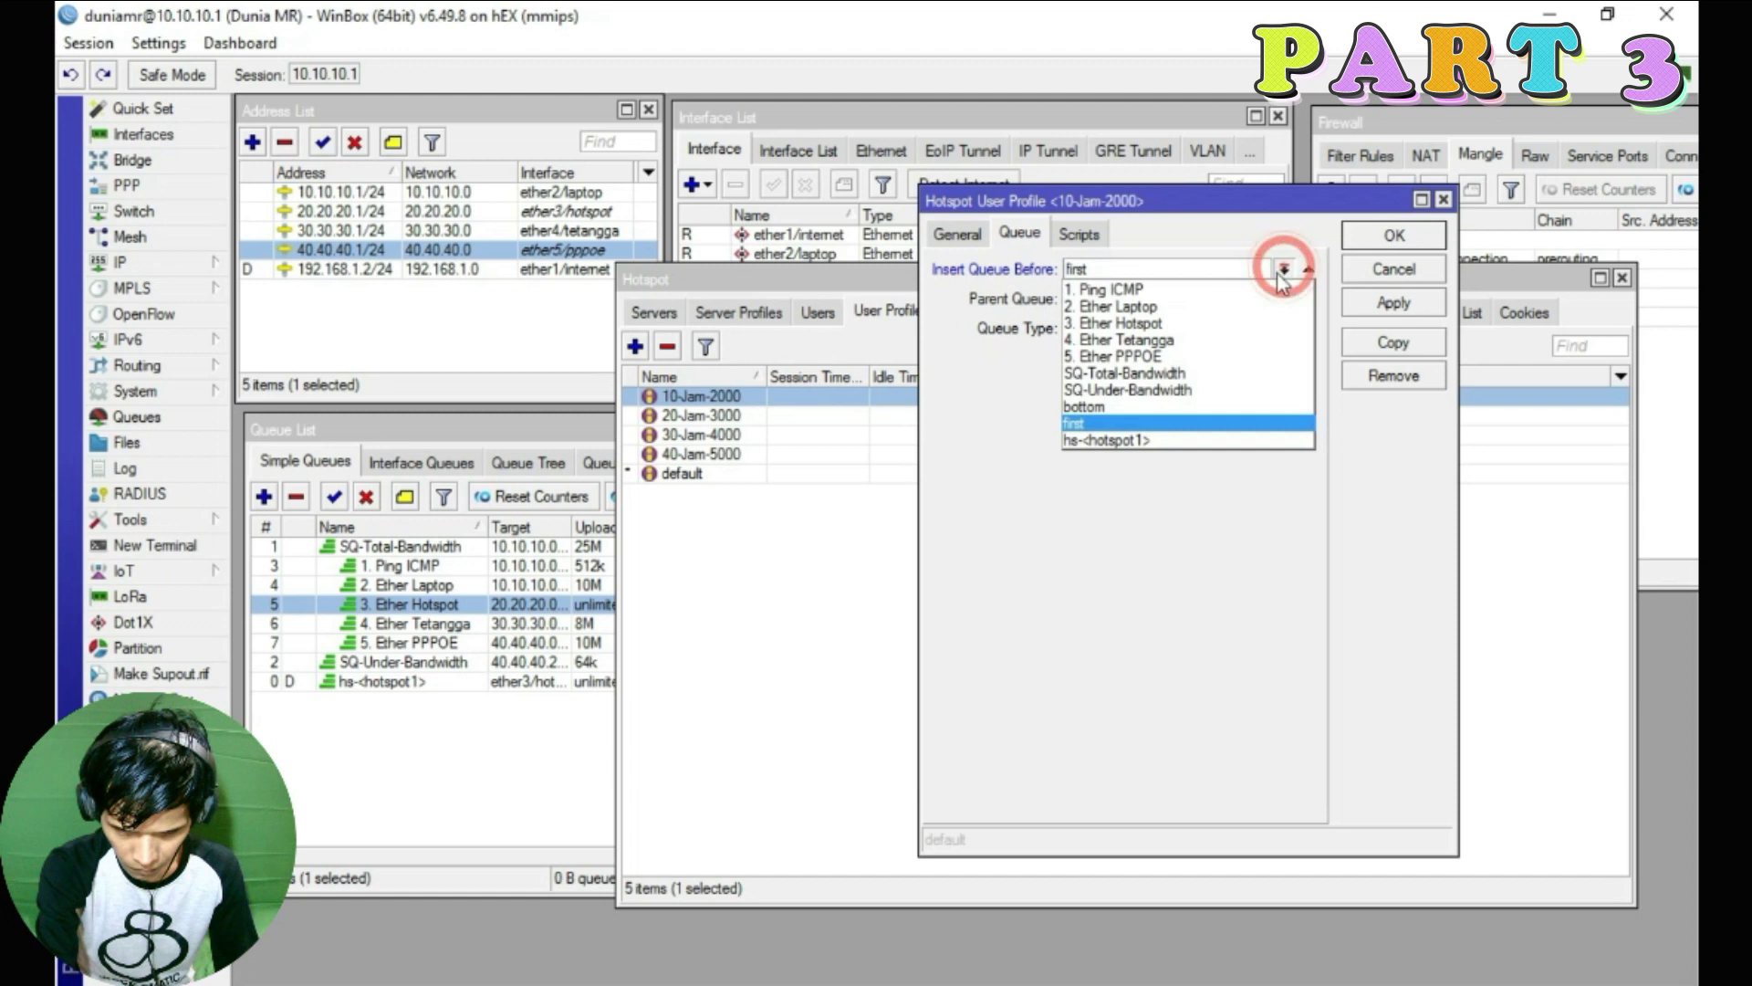
click(1149, 392)
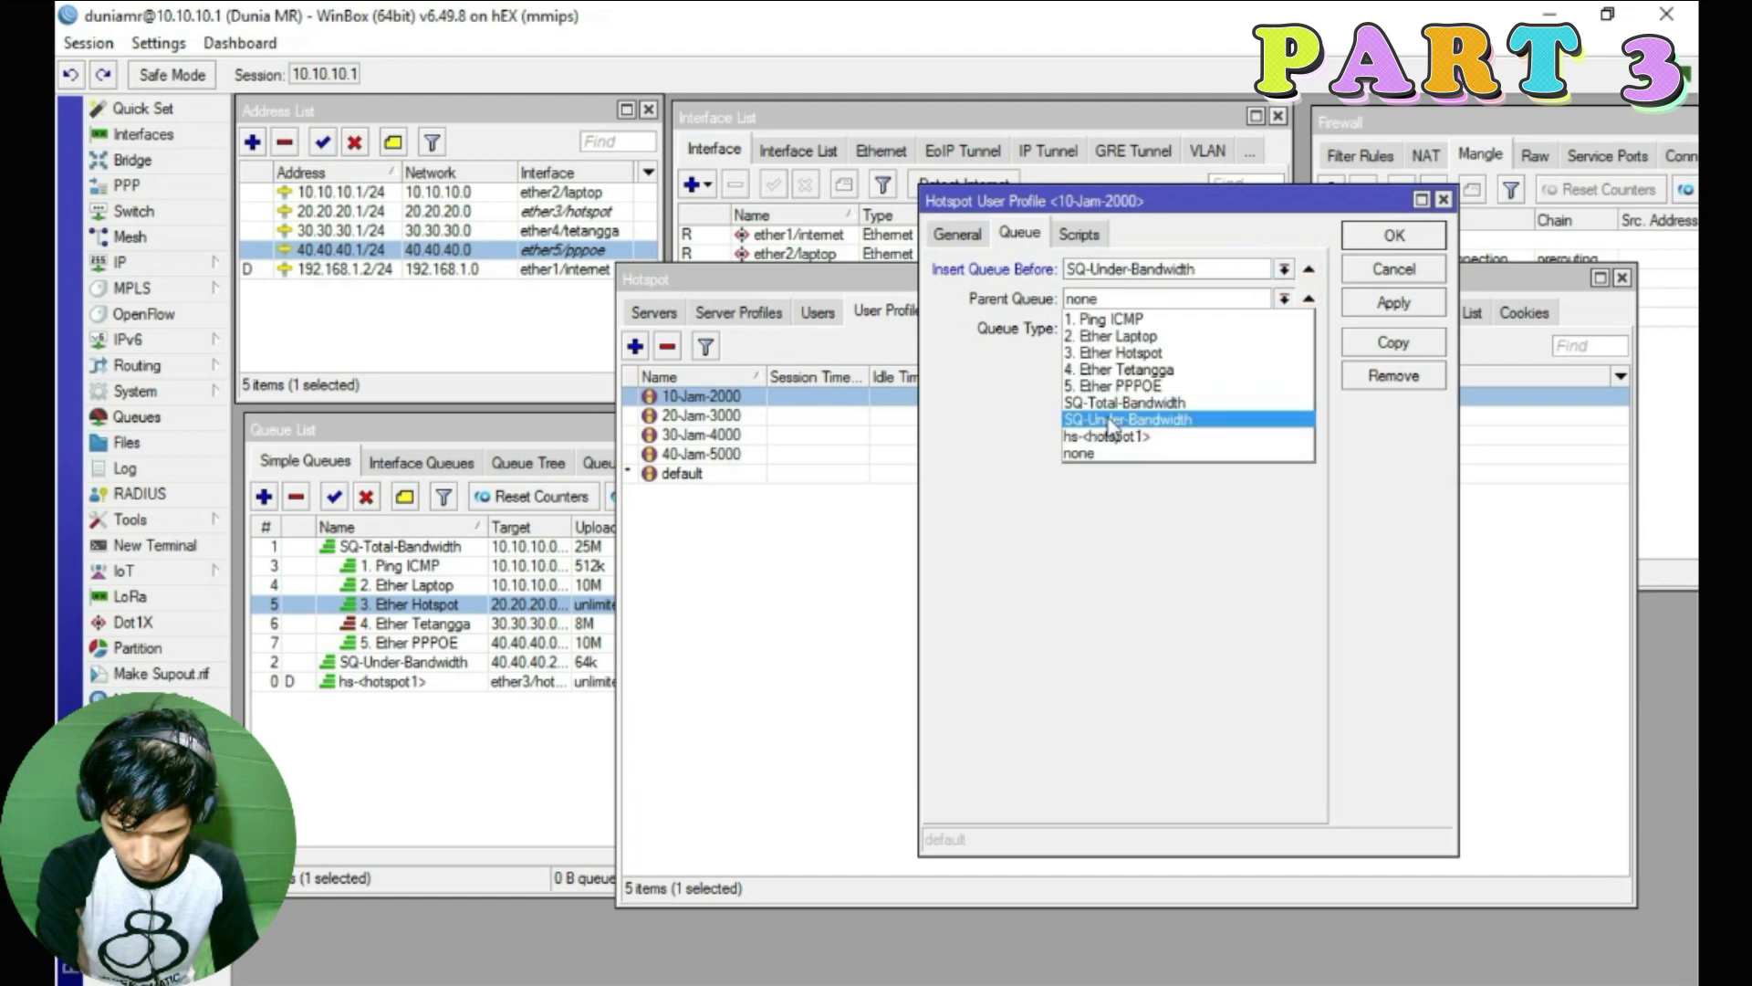
click(1128, 353)
click(1163, 327)
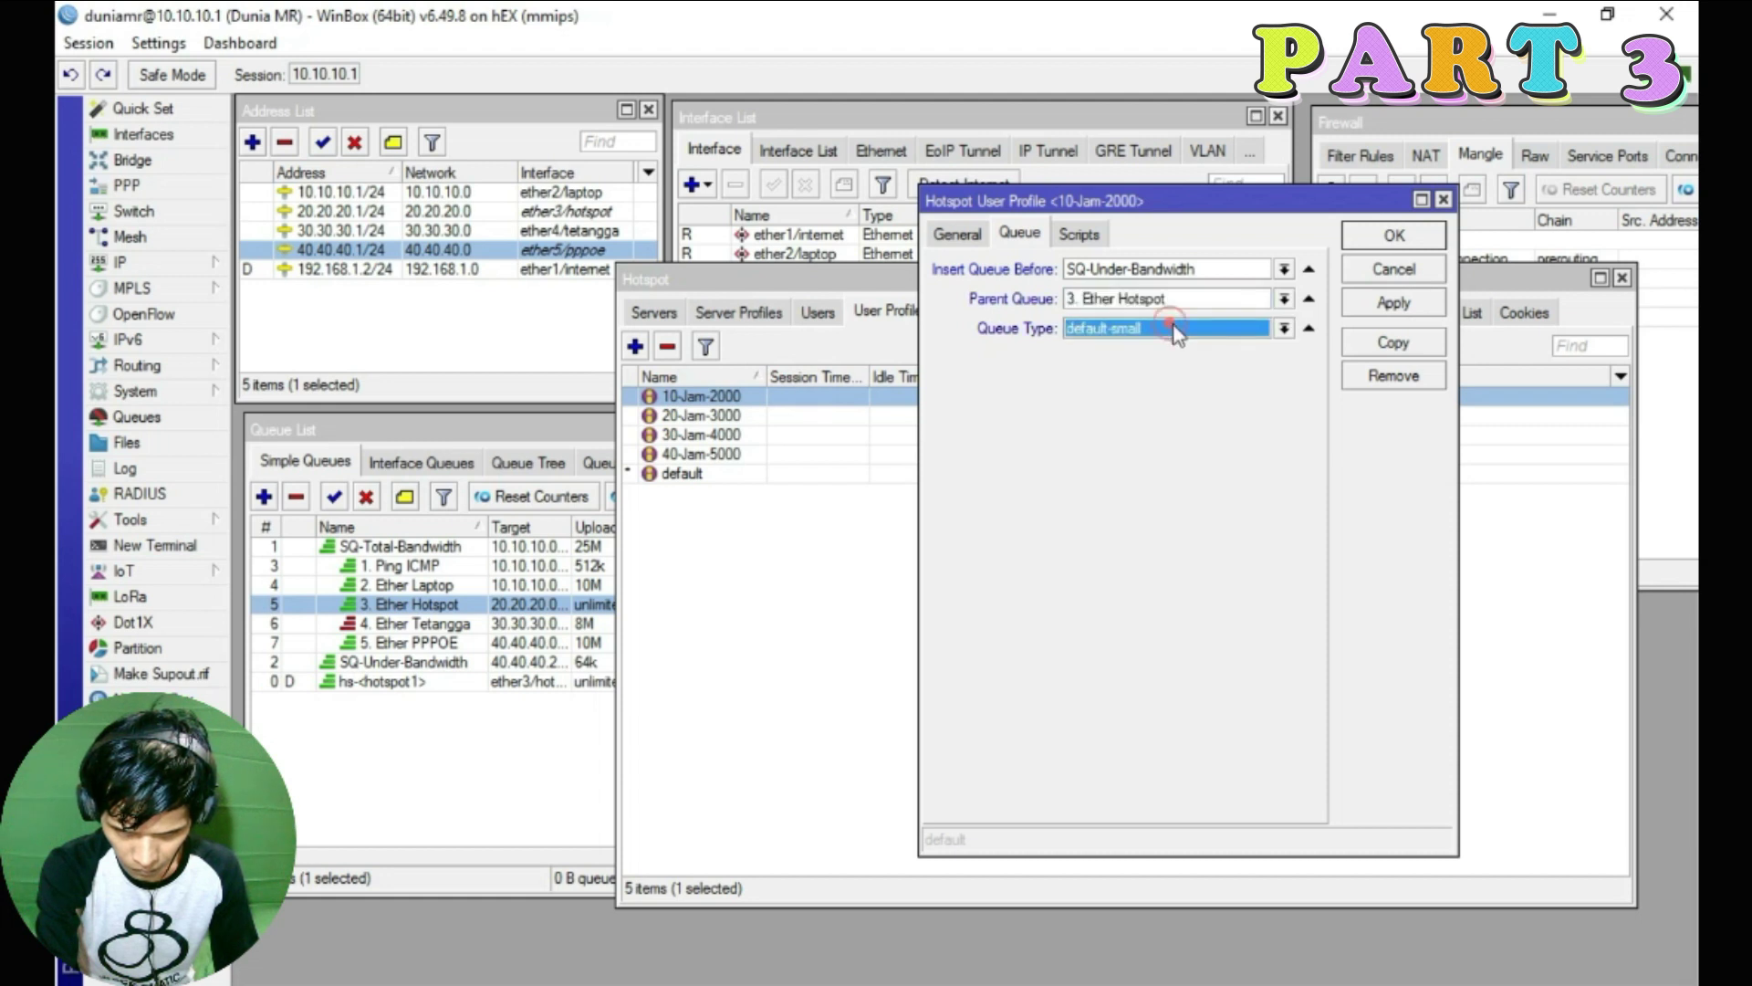
click(1283, 327)
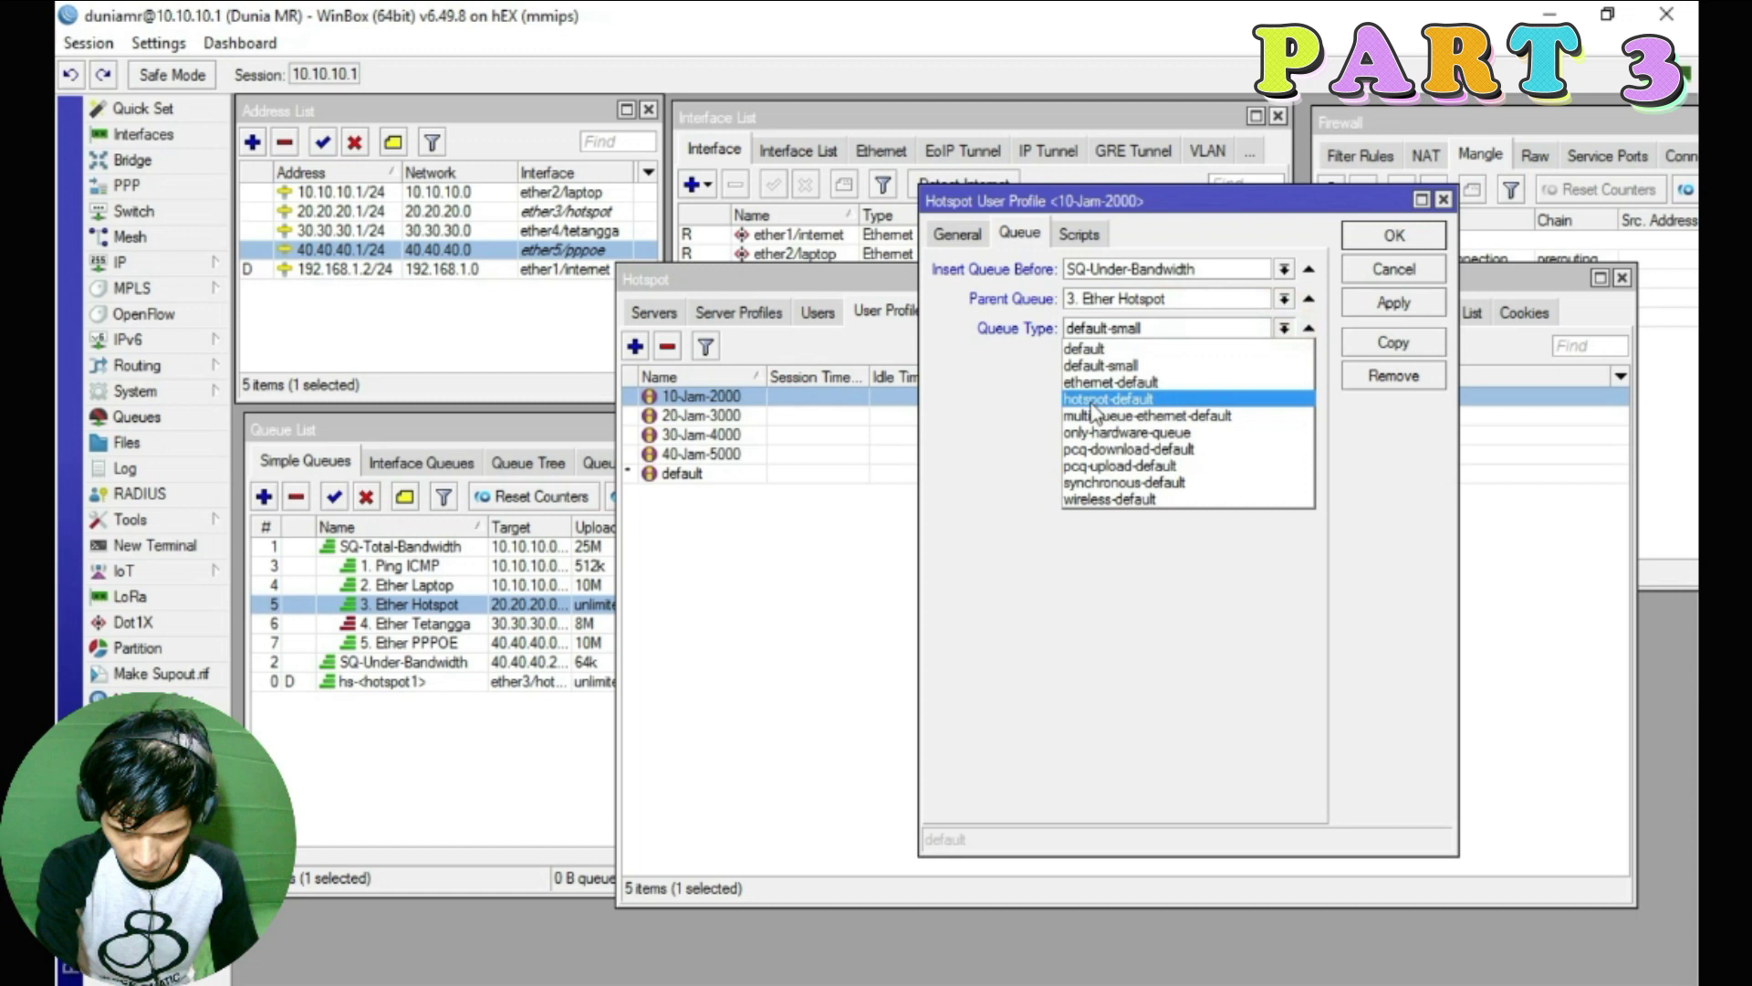
click(1094, 401)
click(1369, 297)
click(1383, 239)
Give 20-Jam-3000 queues before SQ-Under-Bandwidth, parent 3. Ether Hotspot, type hotspot-default
double_click(699, 418)
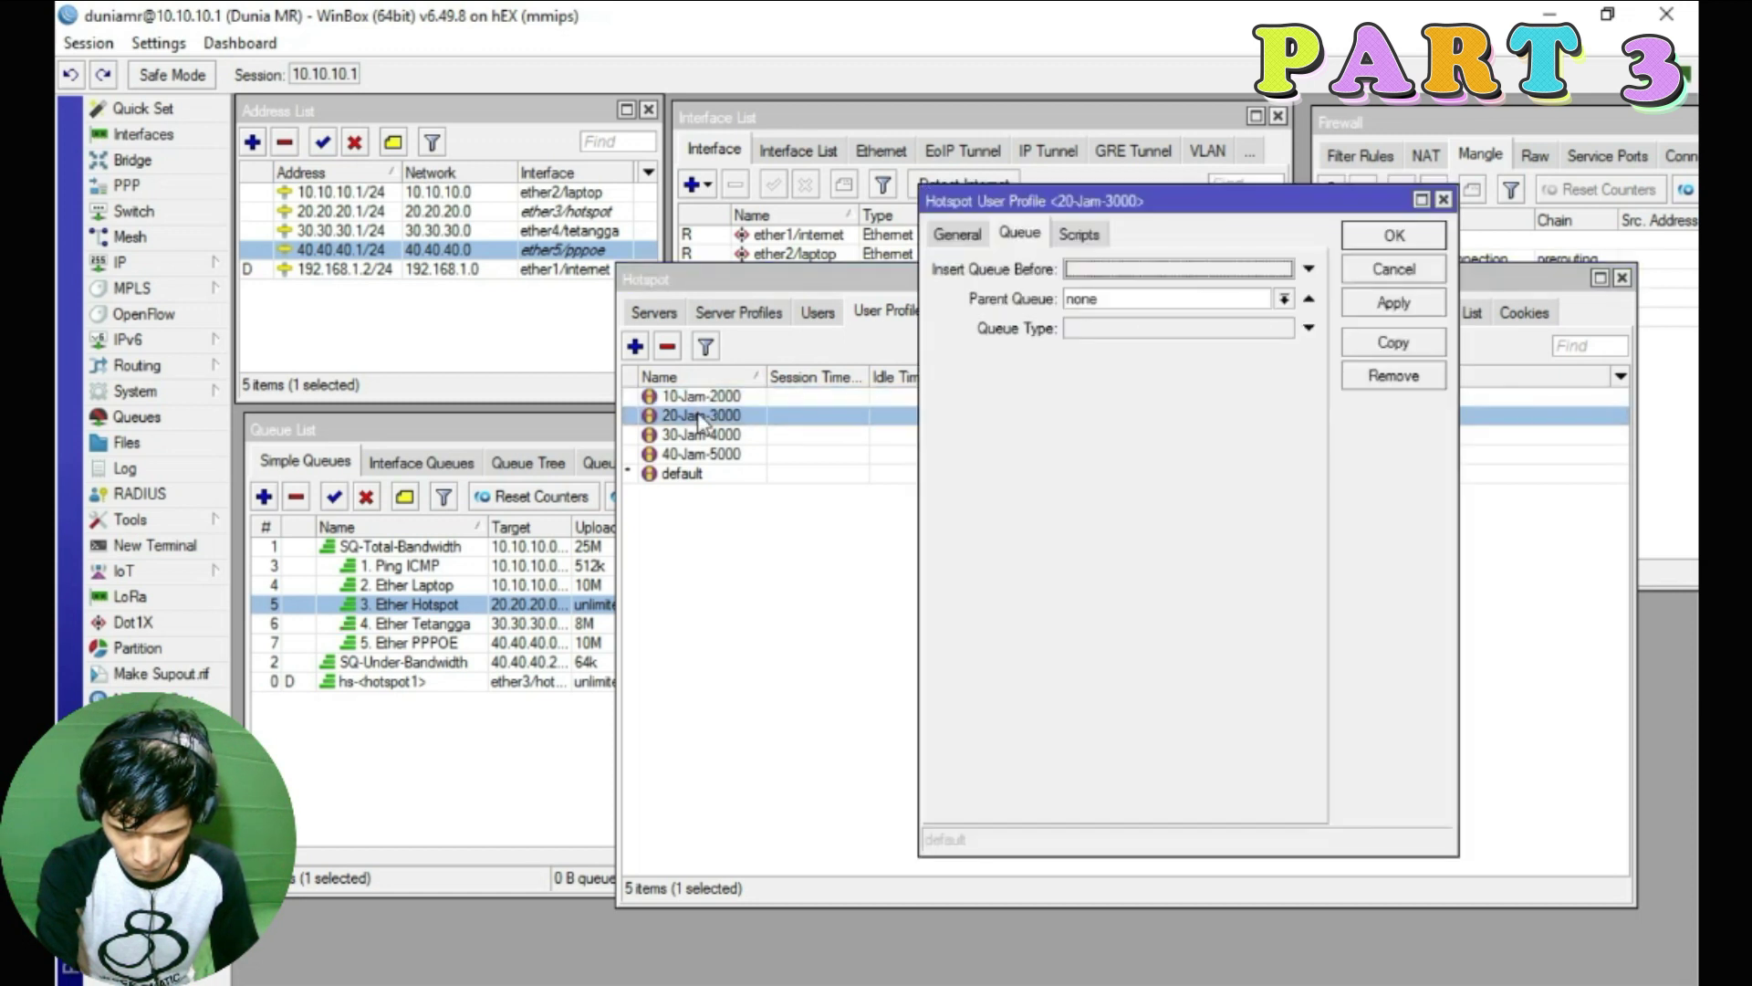
click(1296, 267)
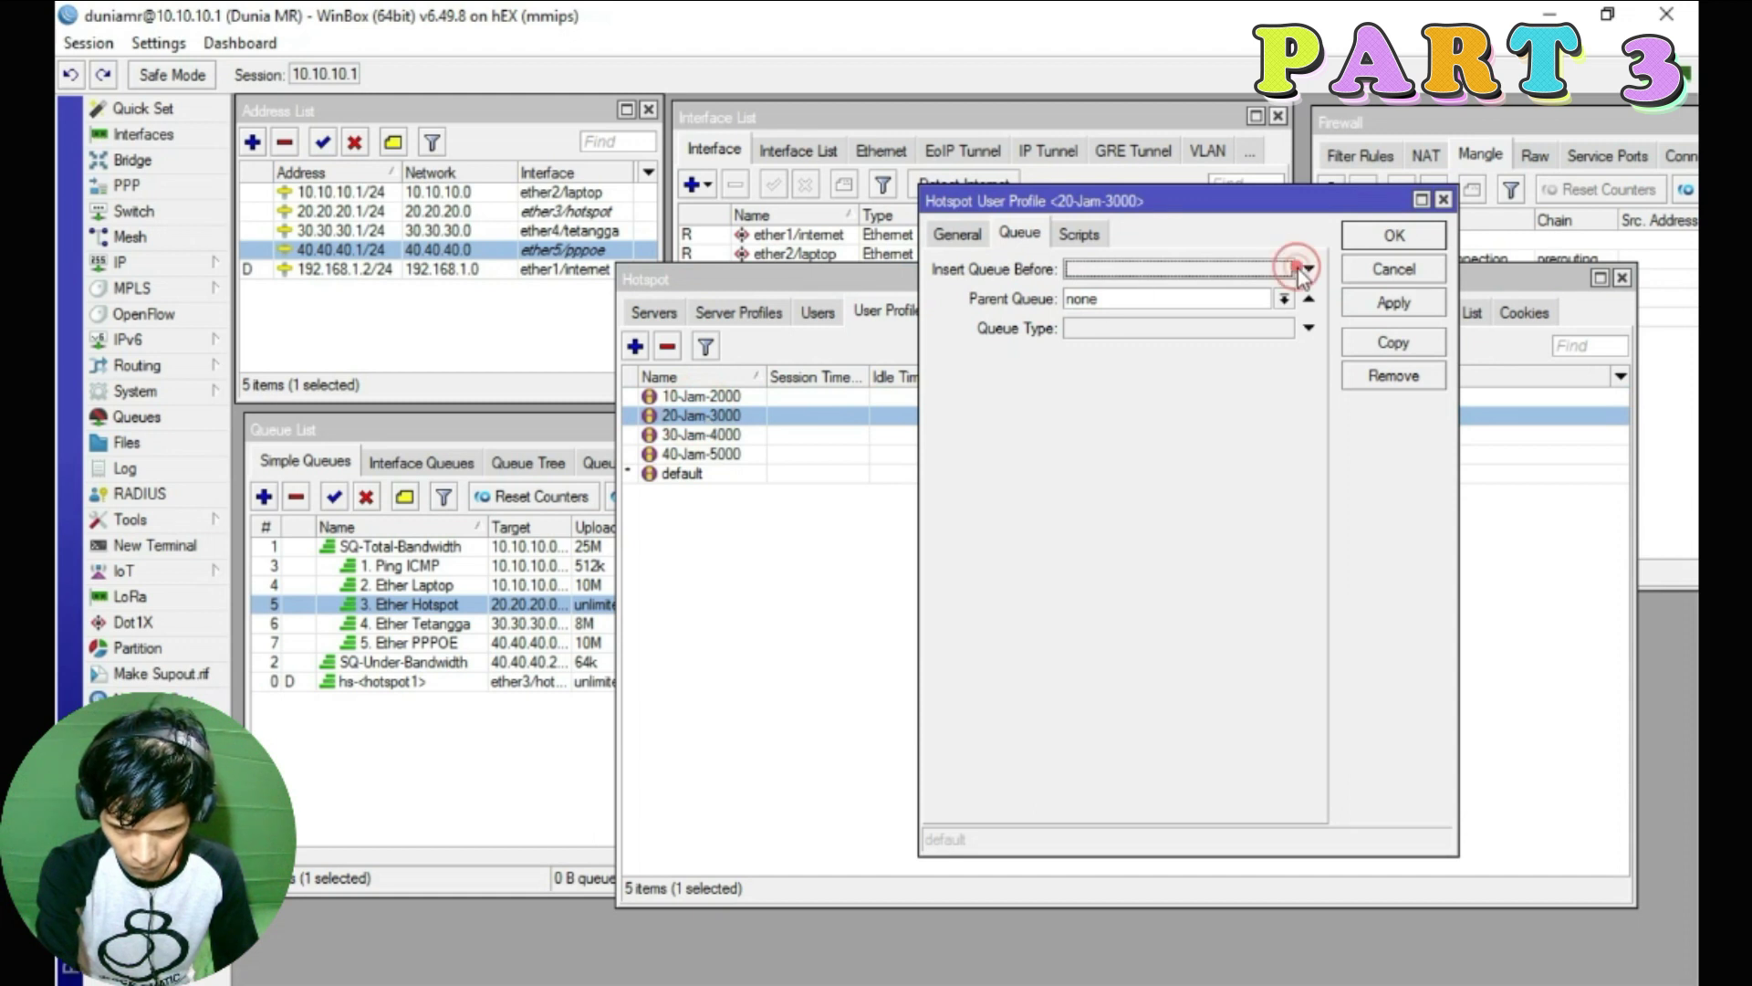
click(1132, 390)
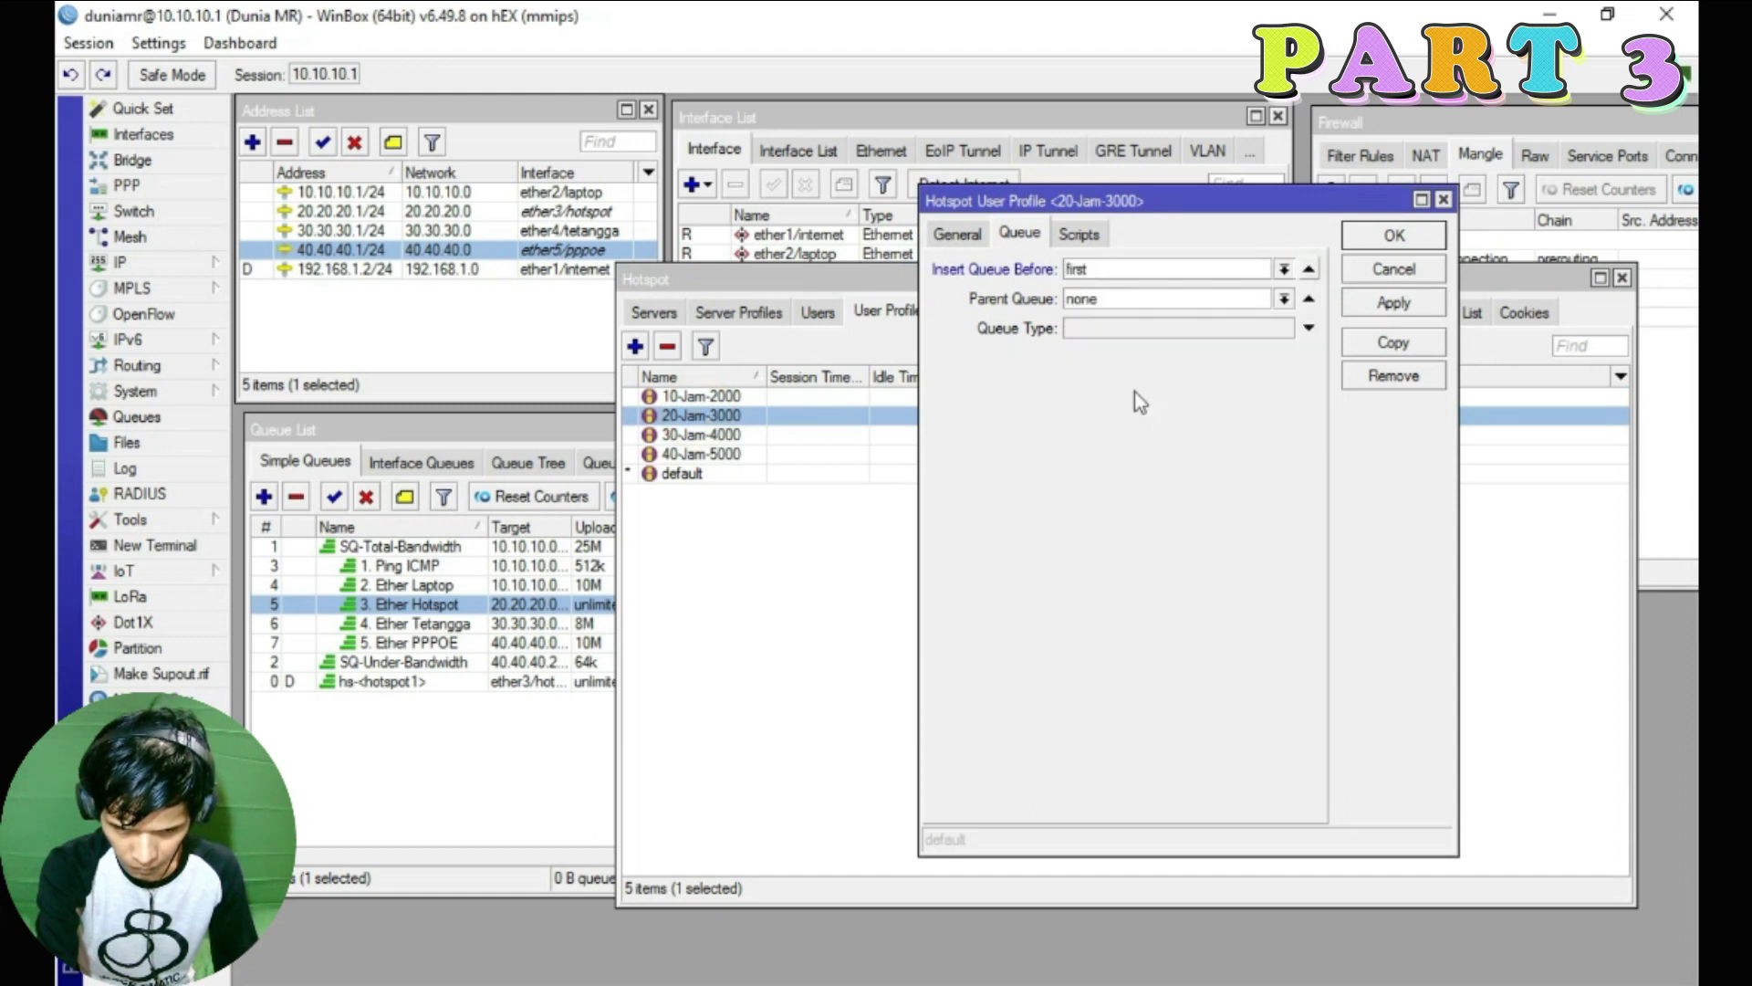
click(393, 662)
click(1141, 295)
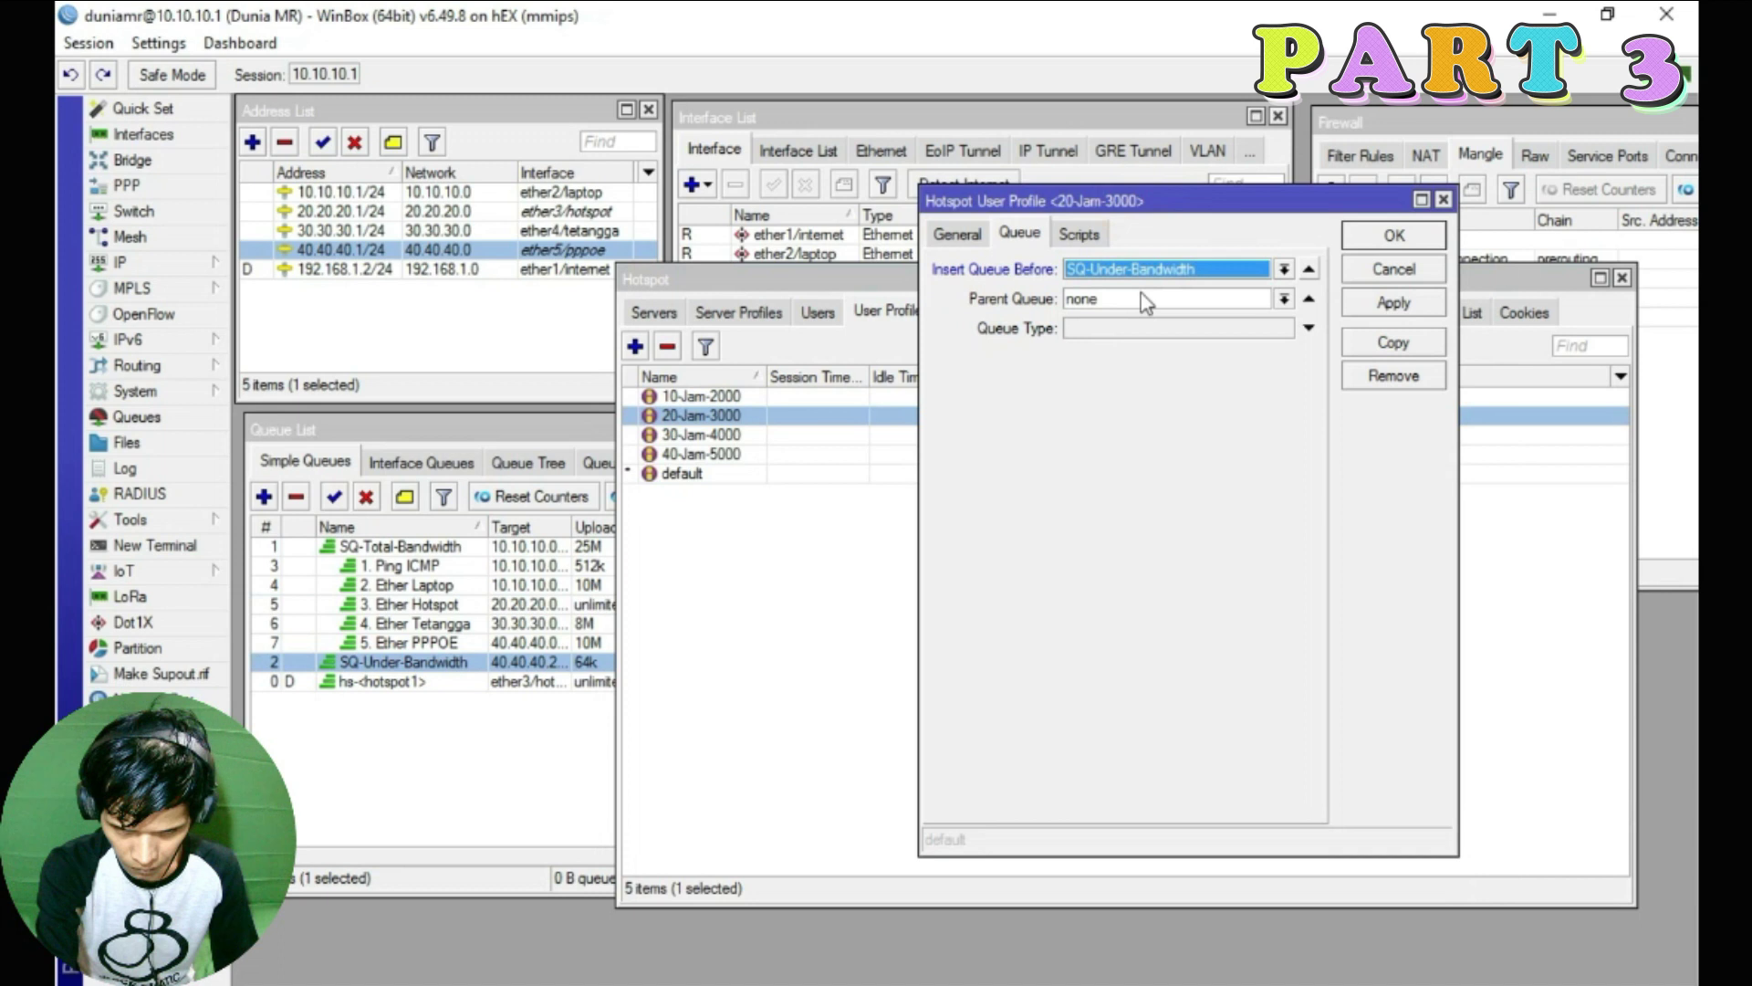
click(1141, 351)
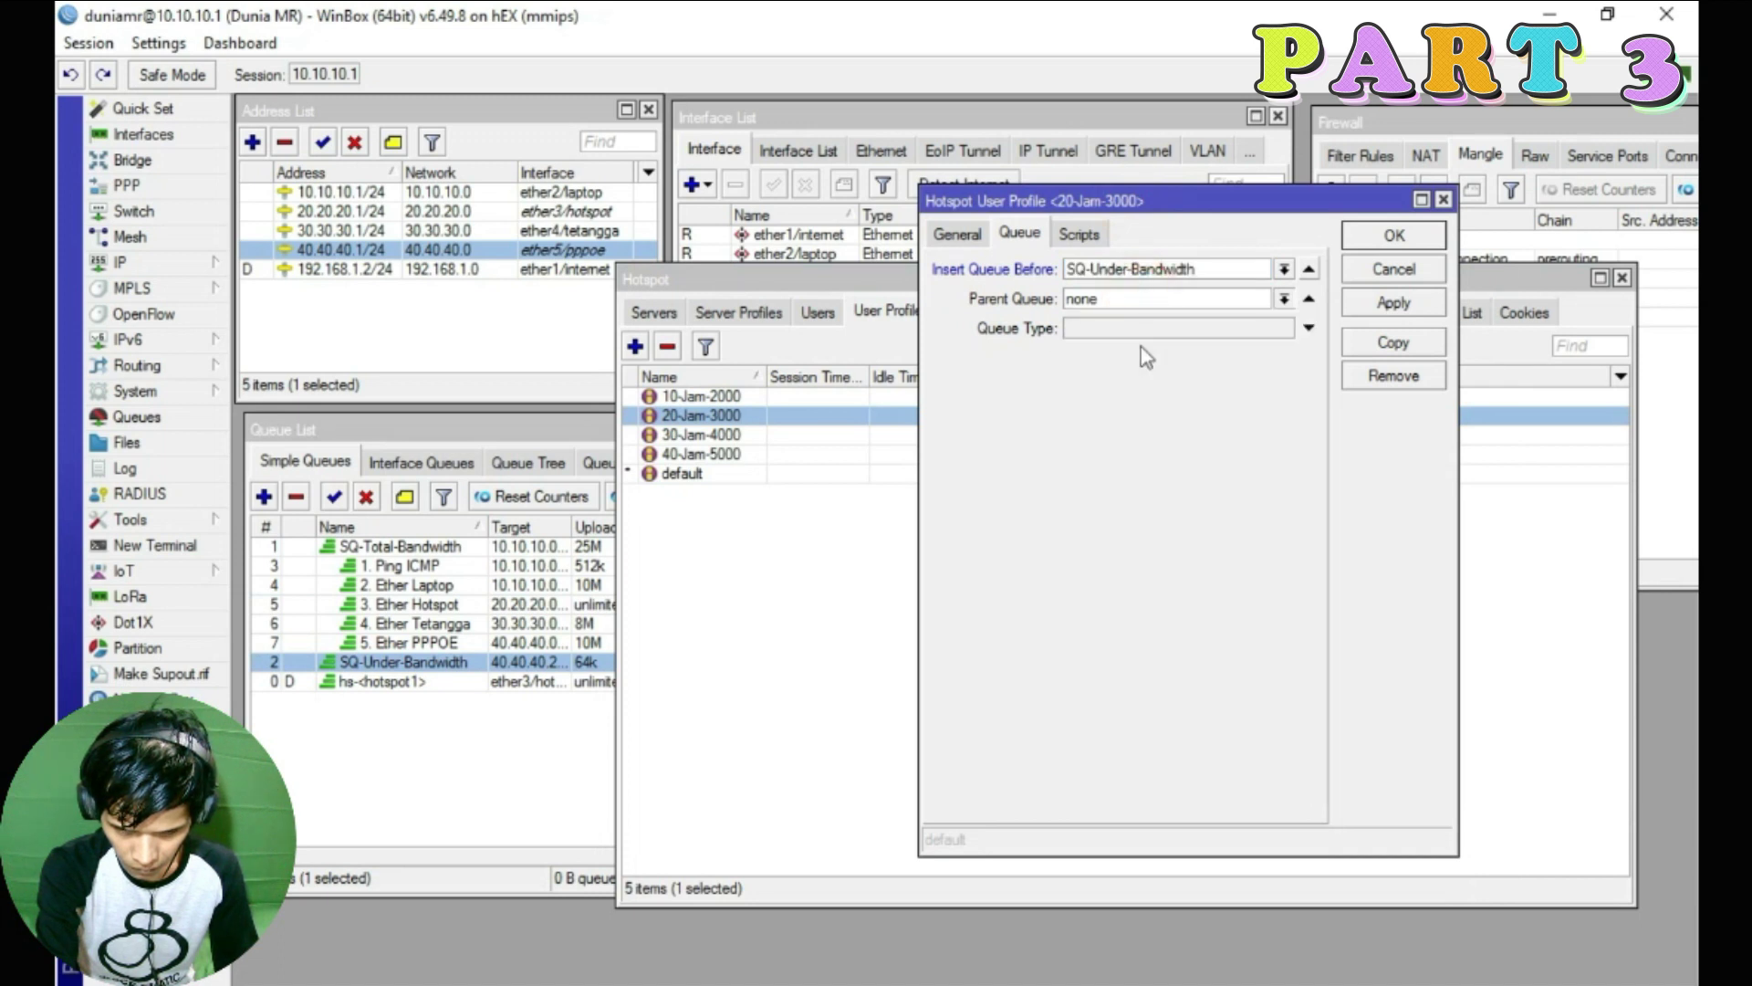
click(1184, 329)
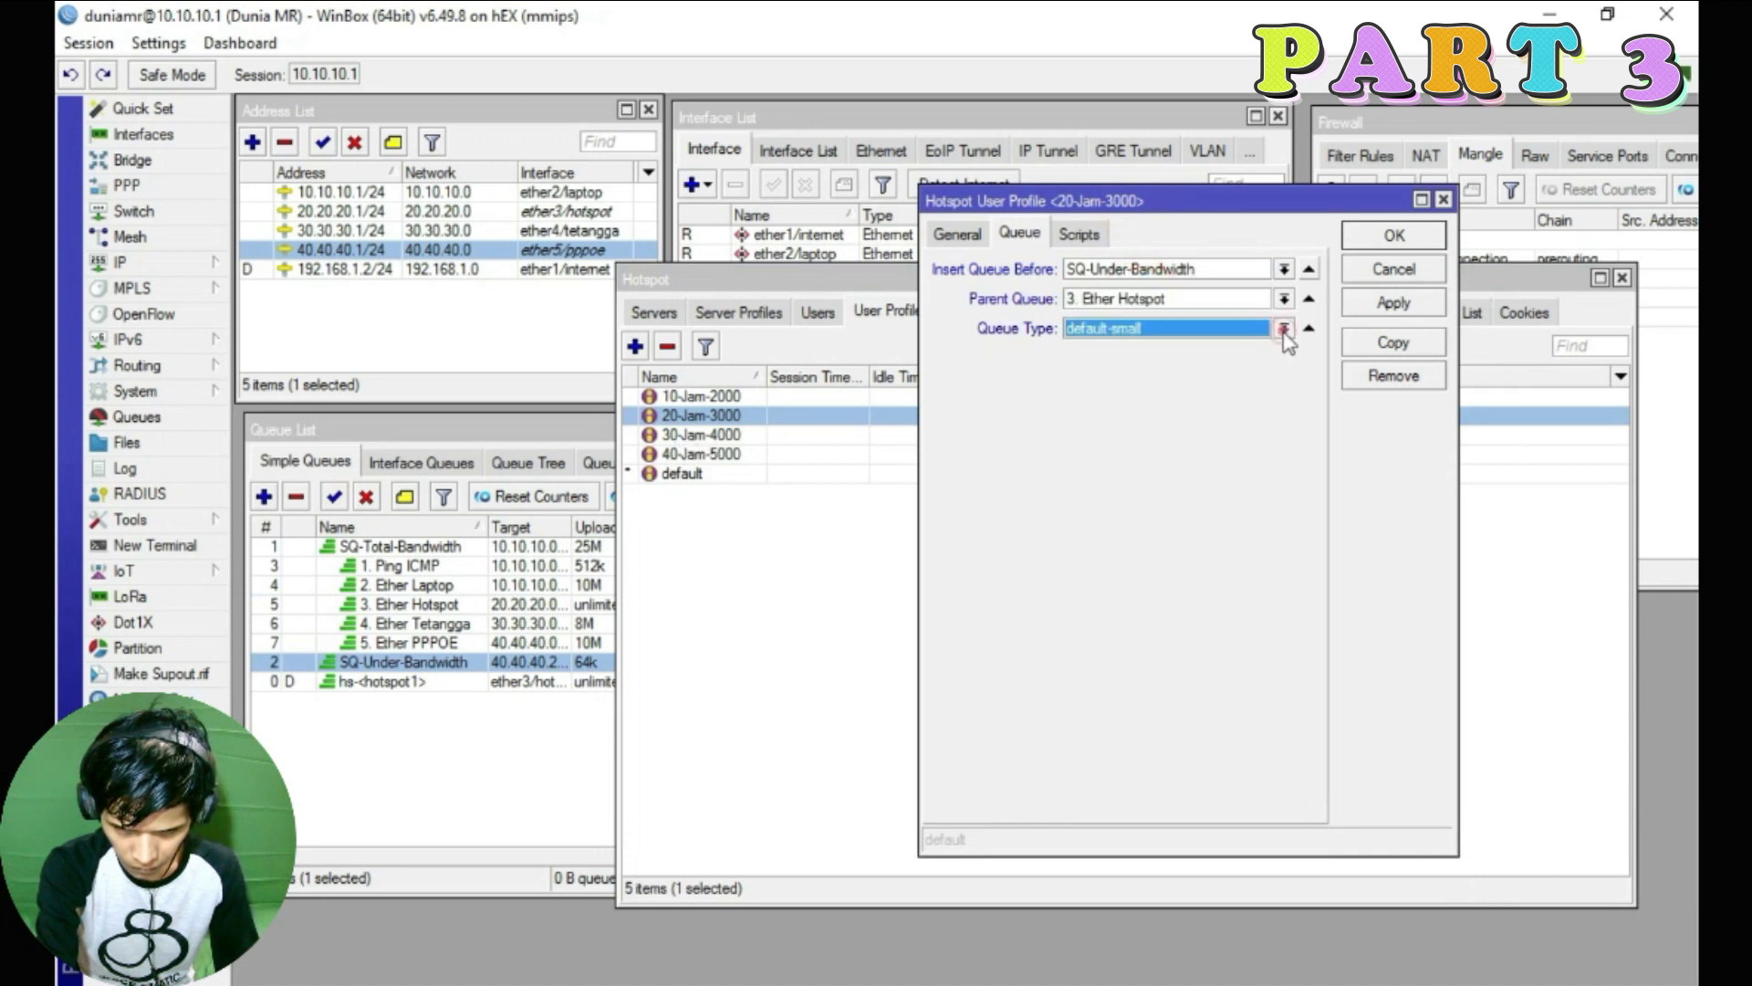
click(1284, 328)
click(1132, 402)
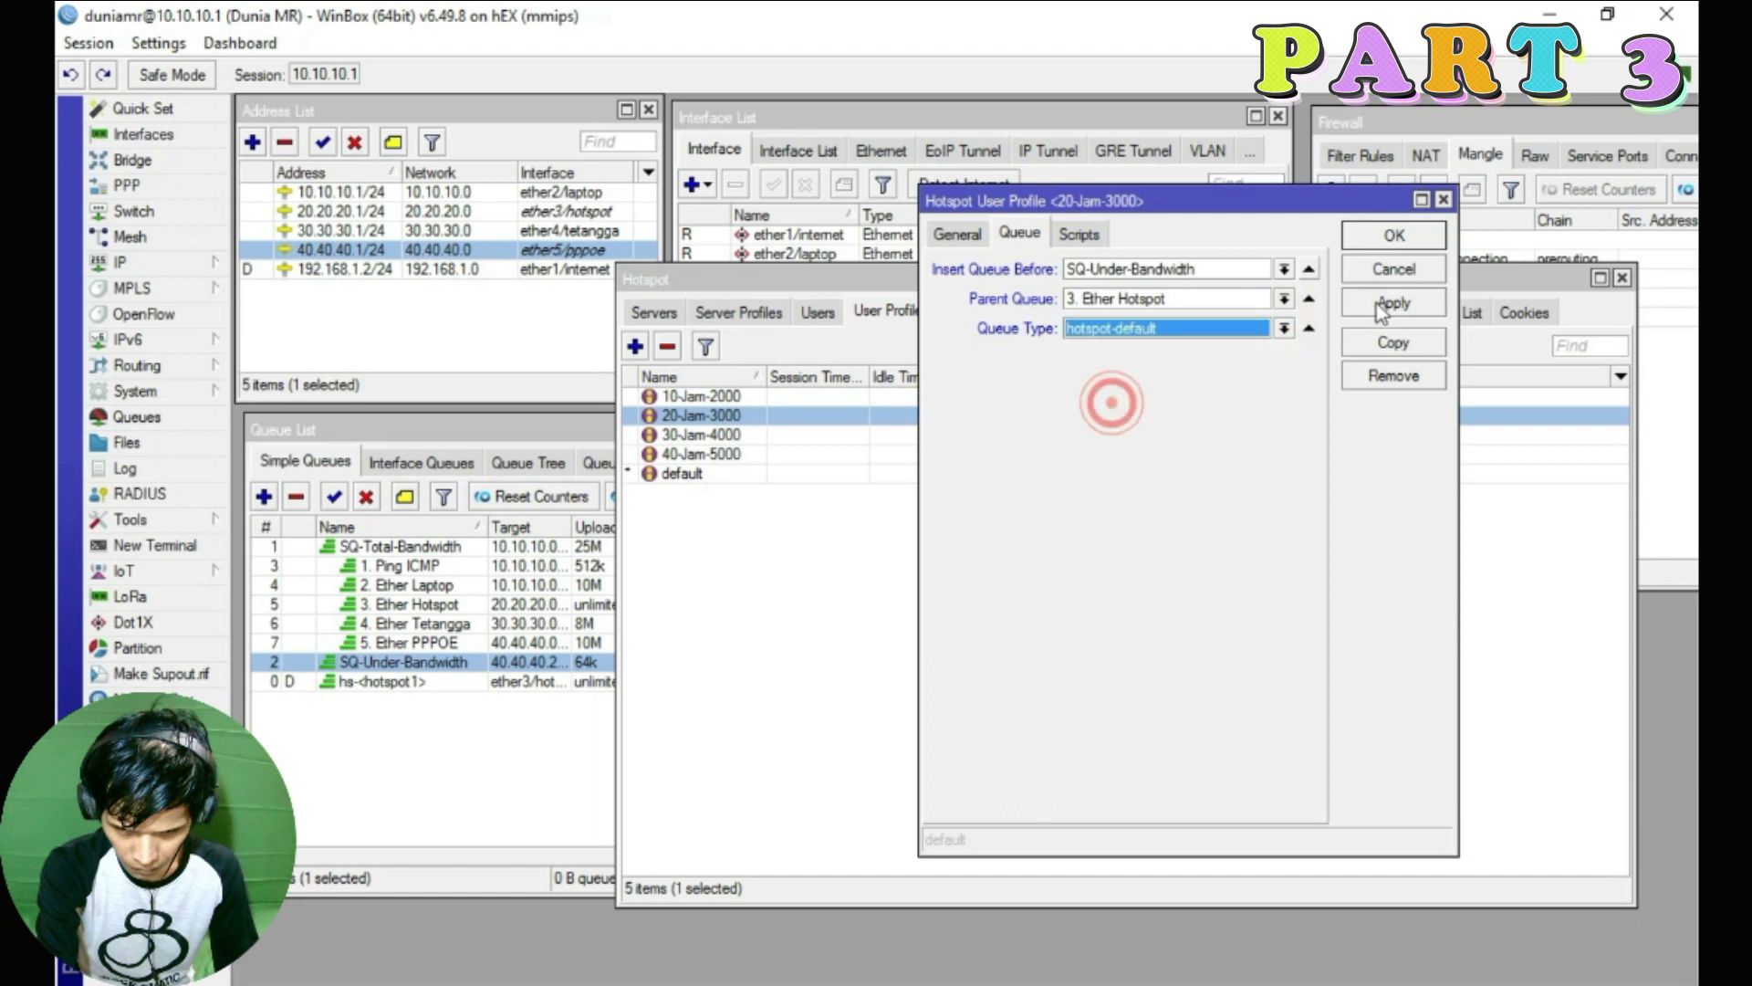
click(1393, 236)
Set 30-Jam-4000 to insert queues before SQ-Under-Bandwidth with type hotspot-default
double_click(721, 435)
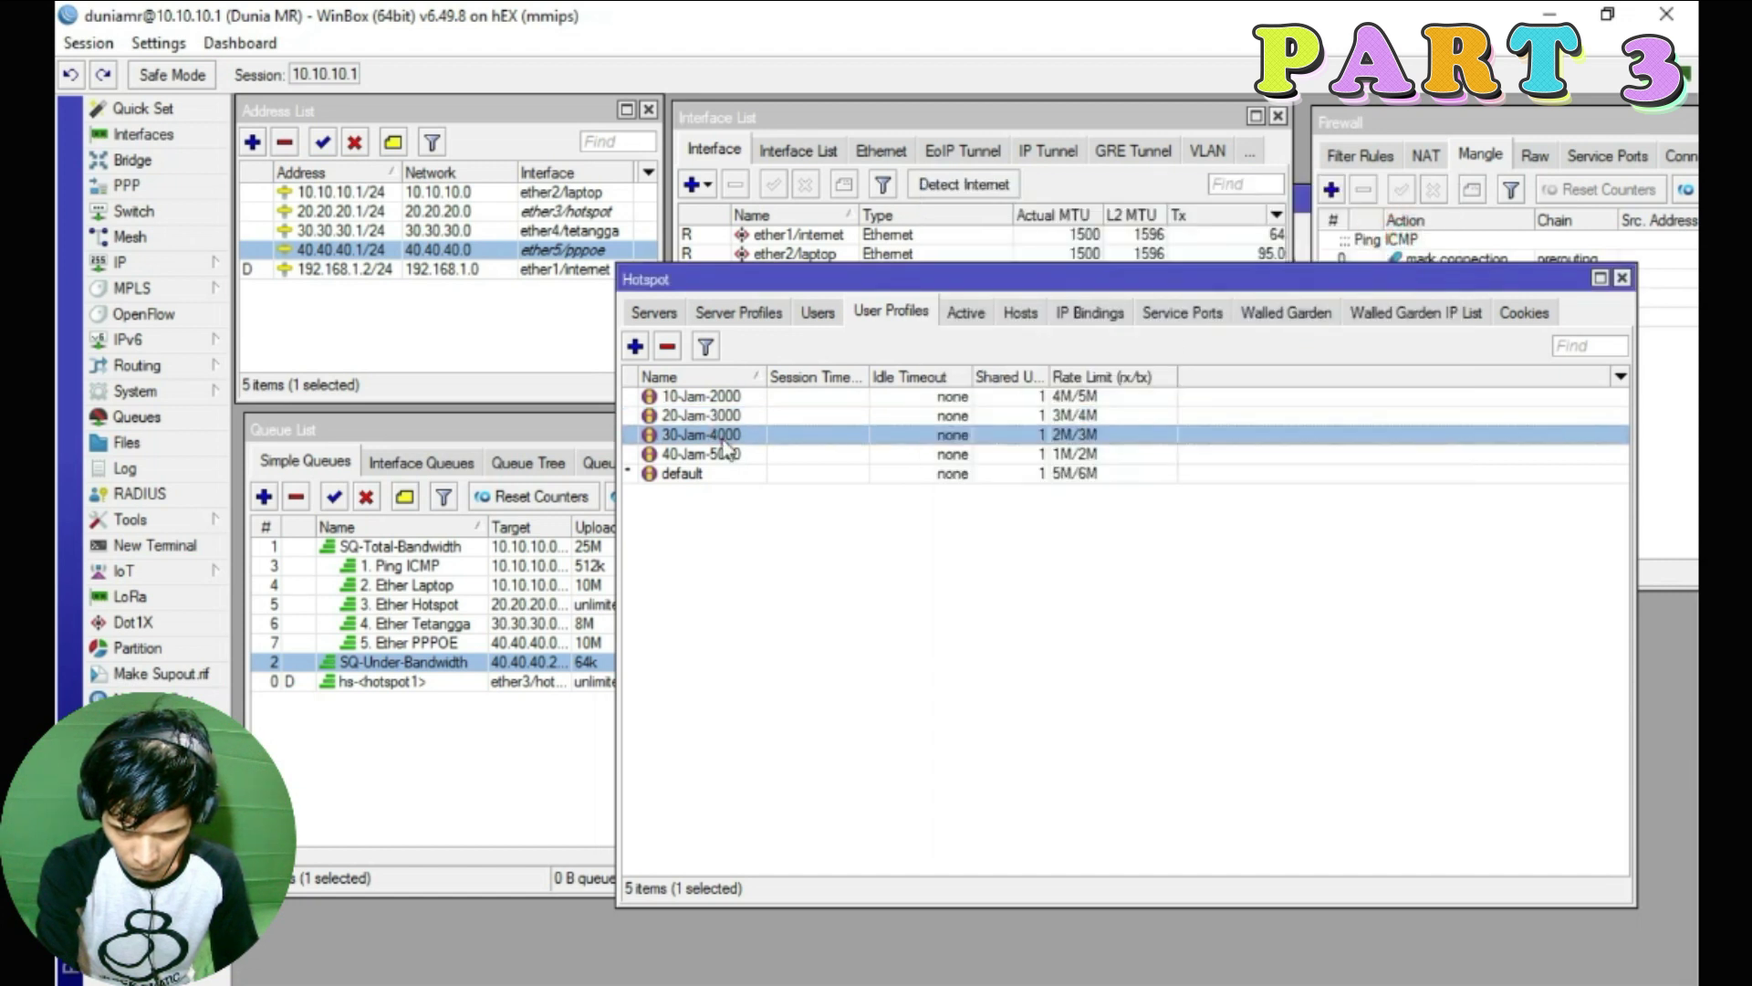
click(1292, 273)
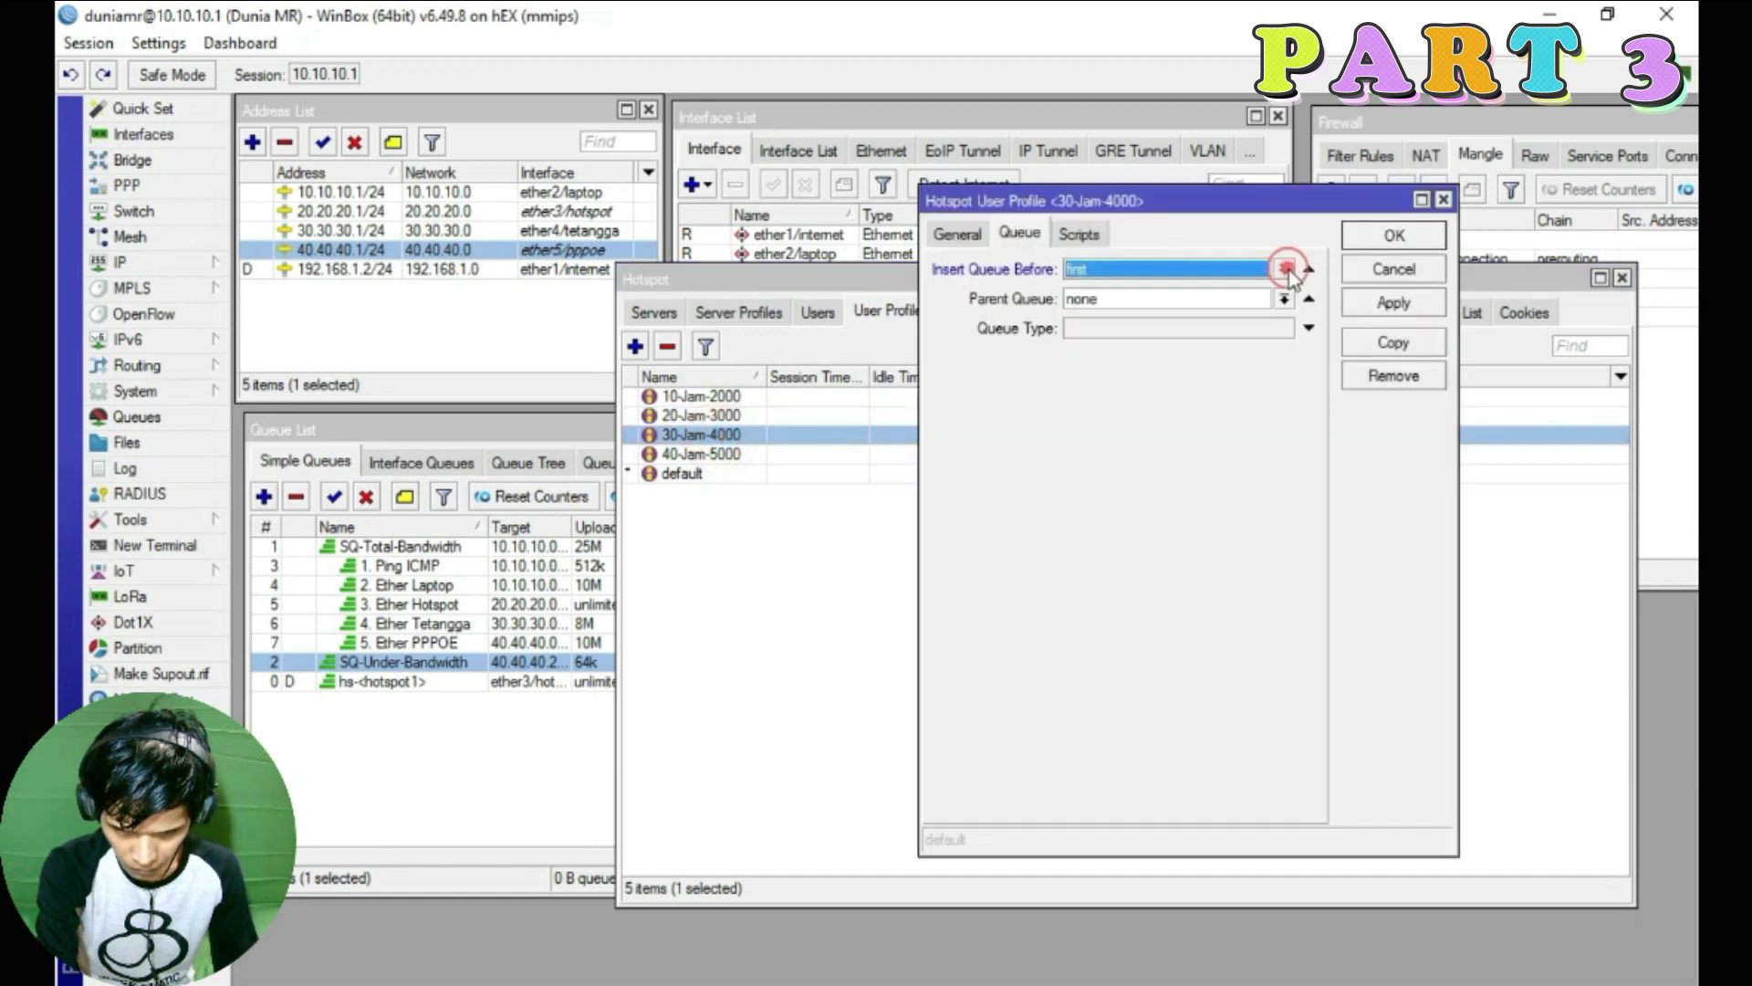
click(1284, 268)
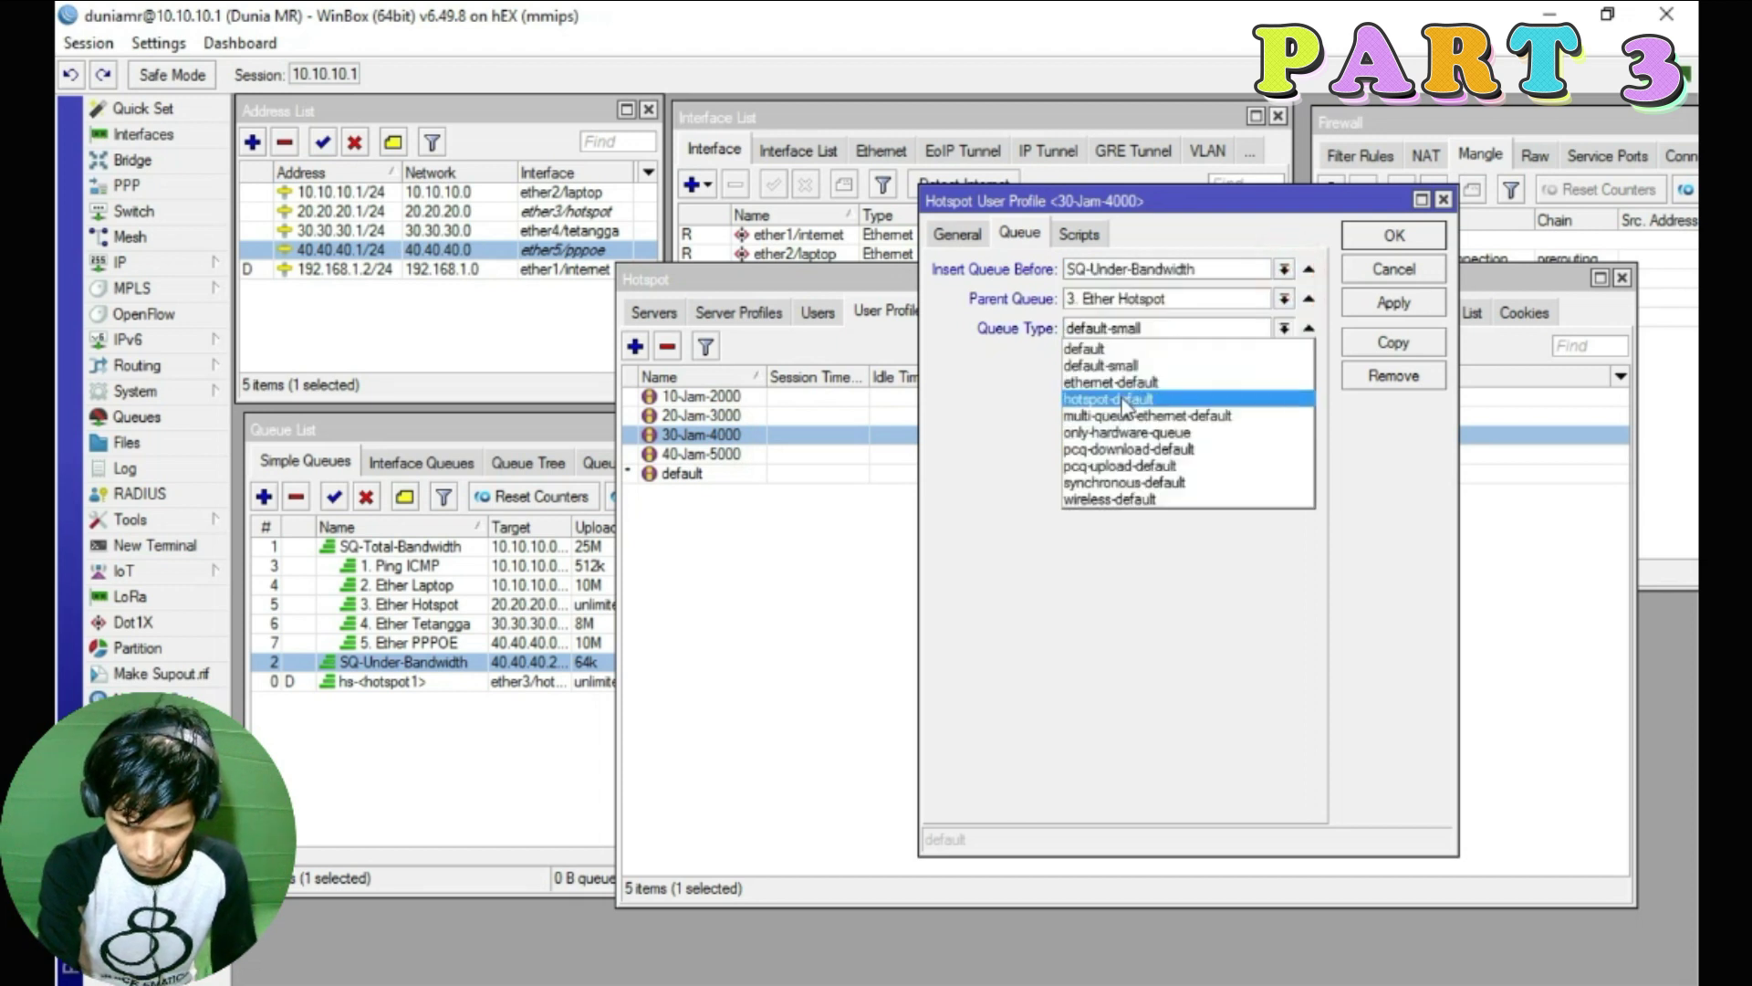
click(1123, 401)
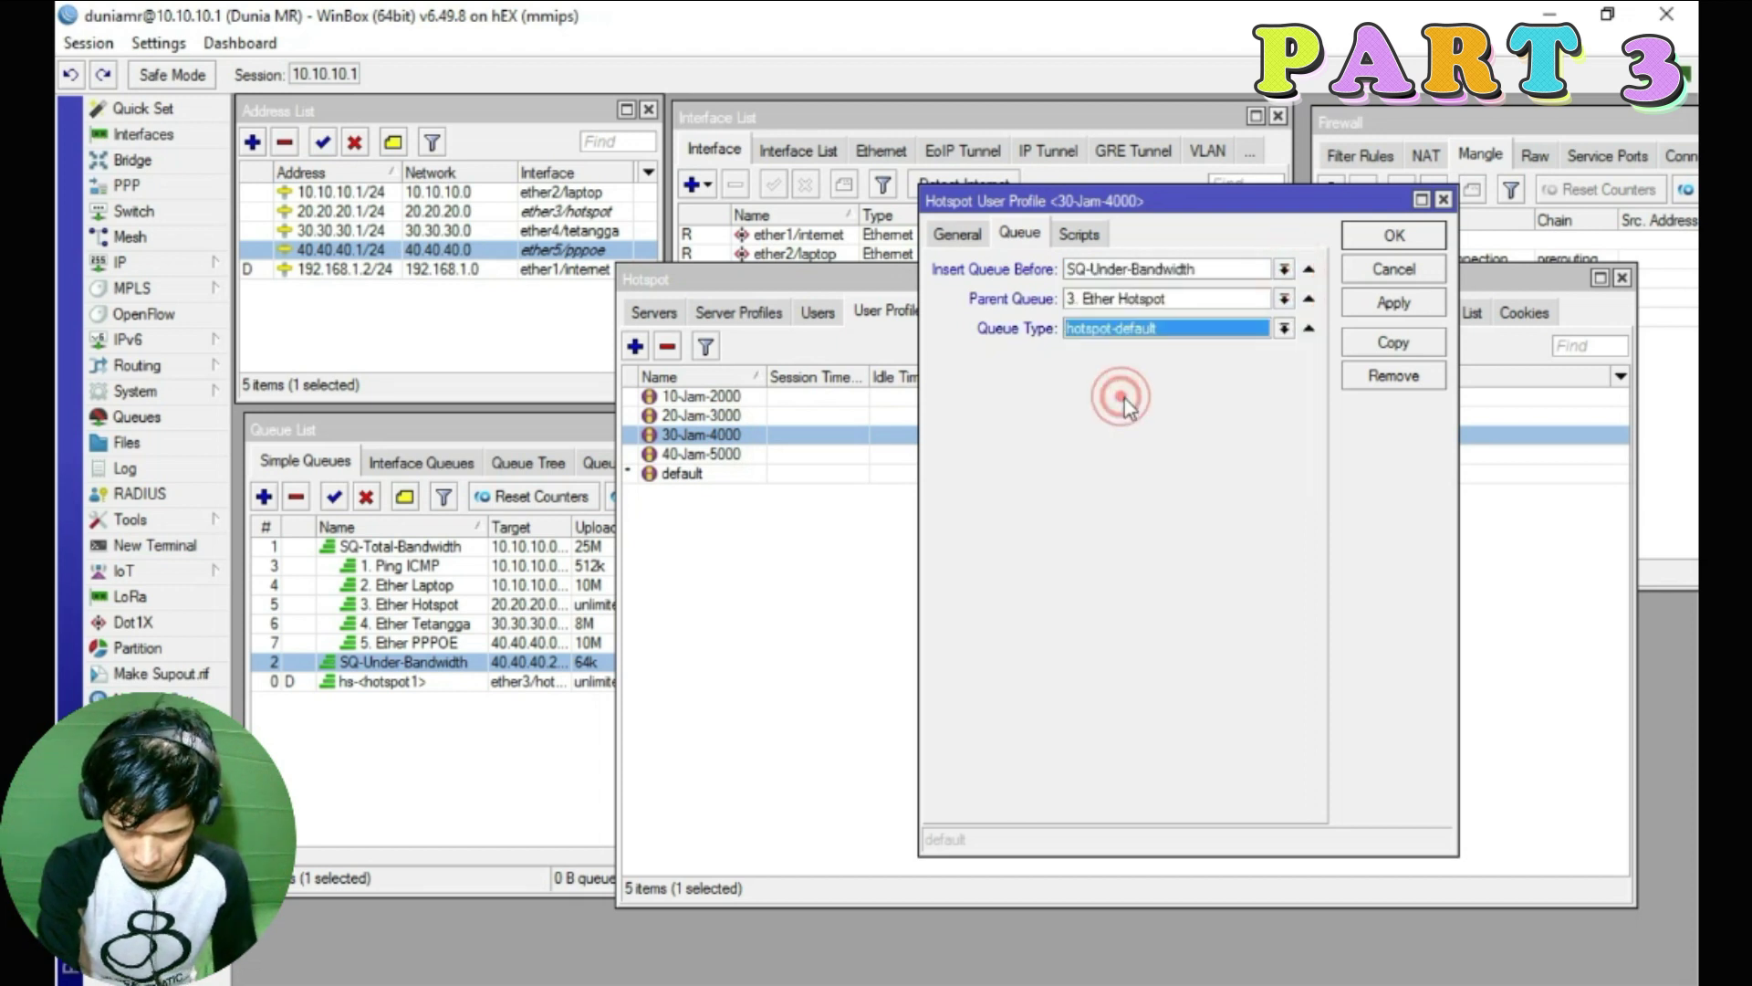
click(1382, 309)
click(1393, 235)
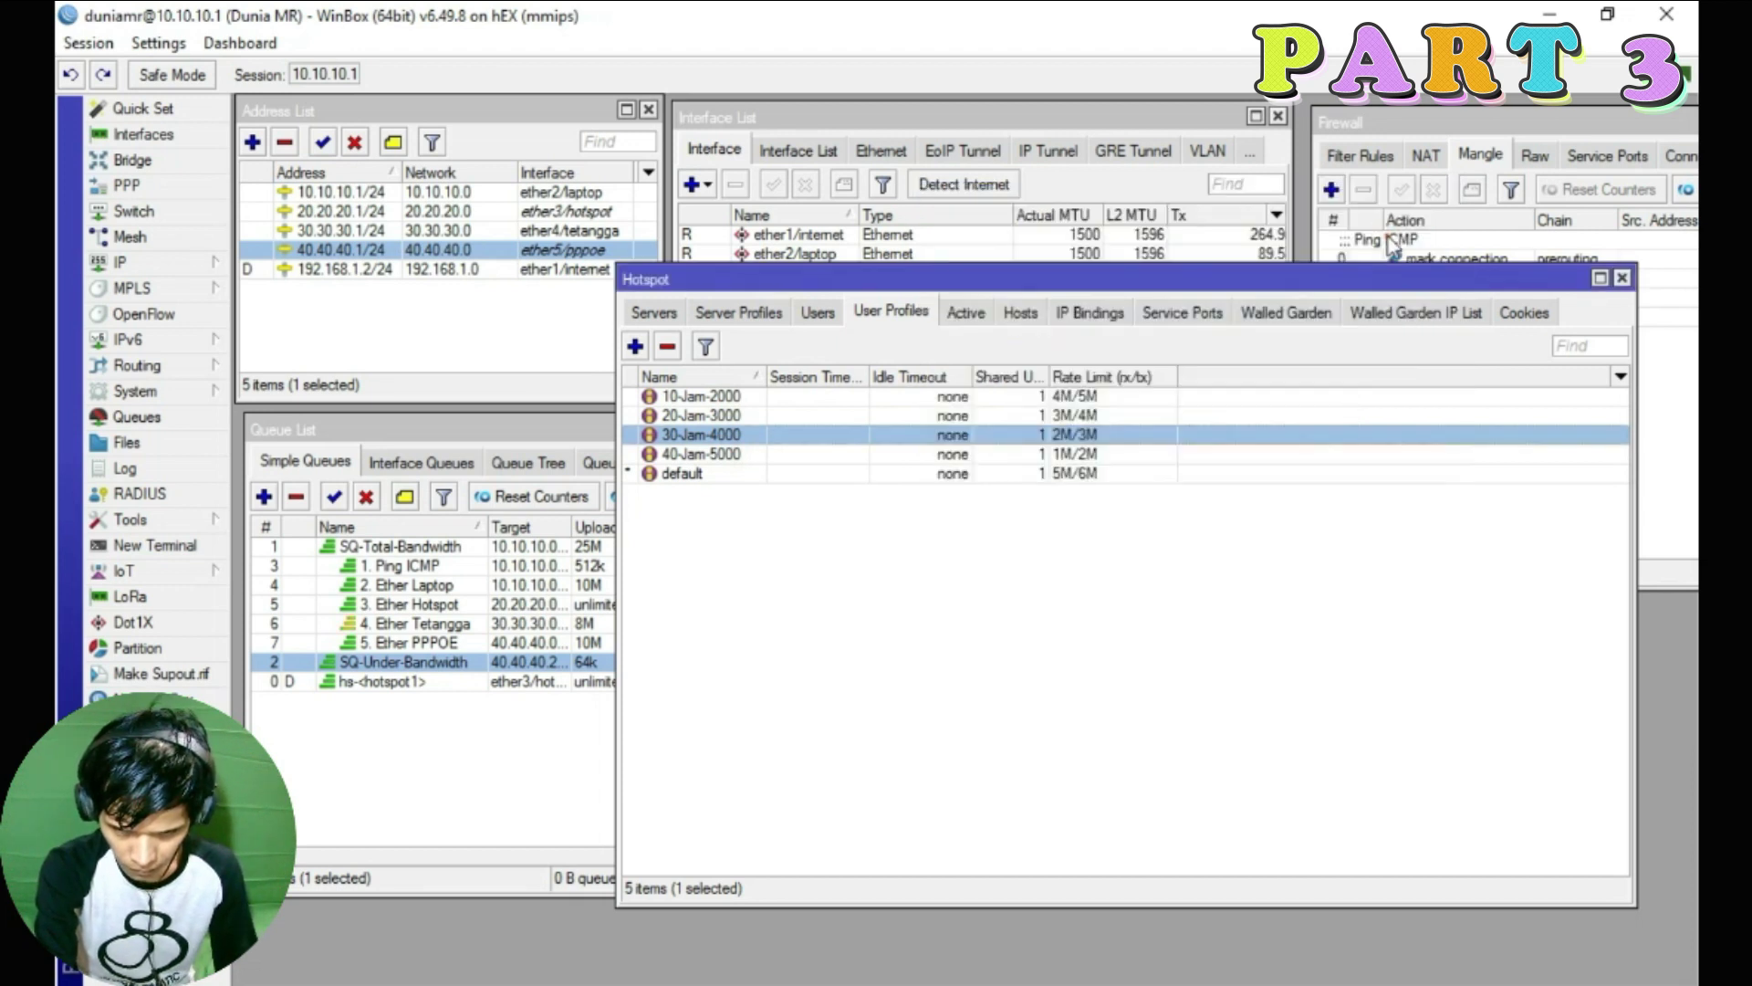
Give 40-Jam-5000 queues before SQ-Under-Bandwidth, parent 3. Ether Hotspot, type hotspot-default
click(718, 456)
double_click(719, 456)
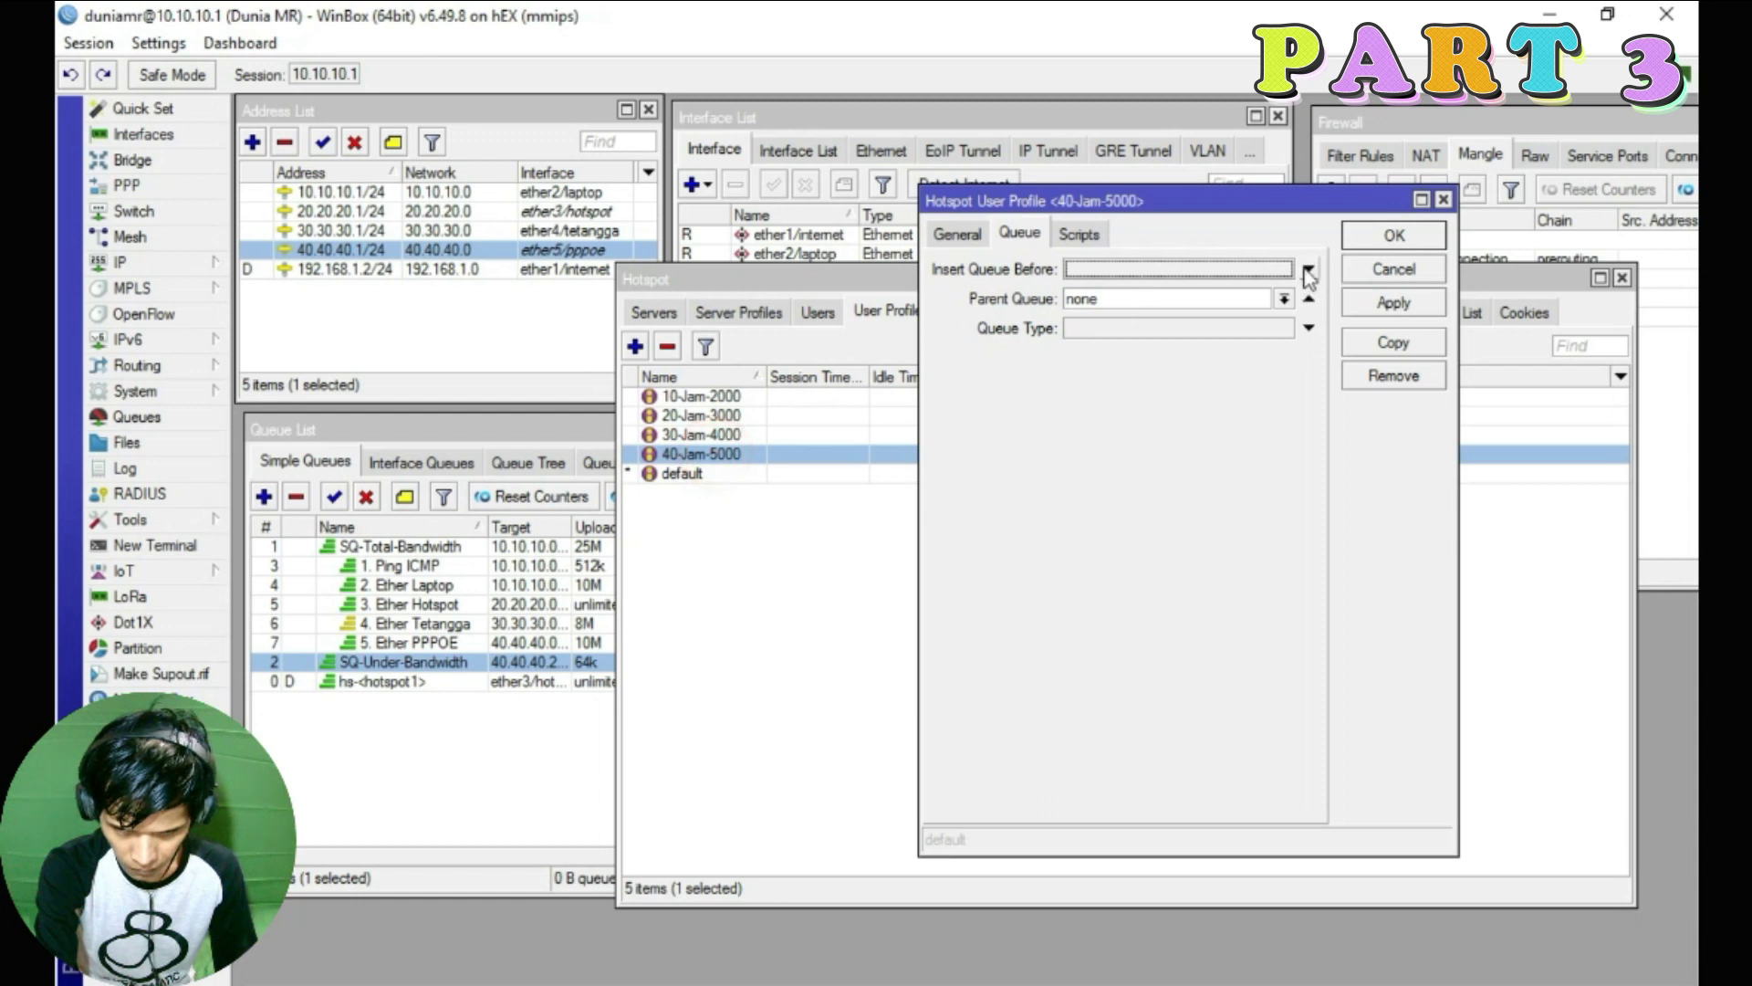
click(1308, 271)
click(1155, 383)
click(1282, 301)
click(1127, 351)
click(1151, 330)
click(1169, 392)
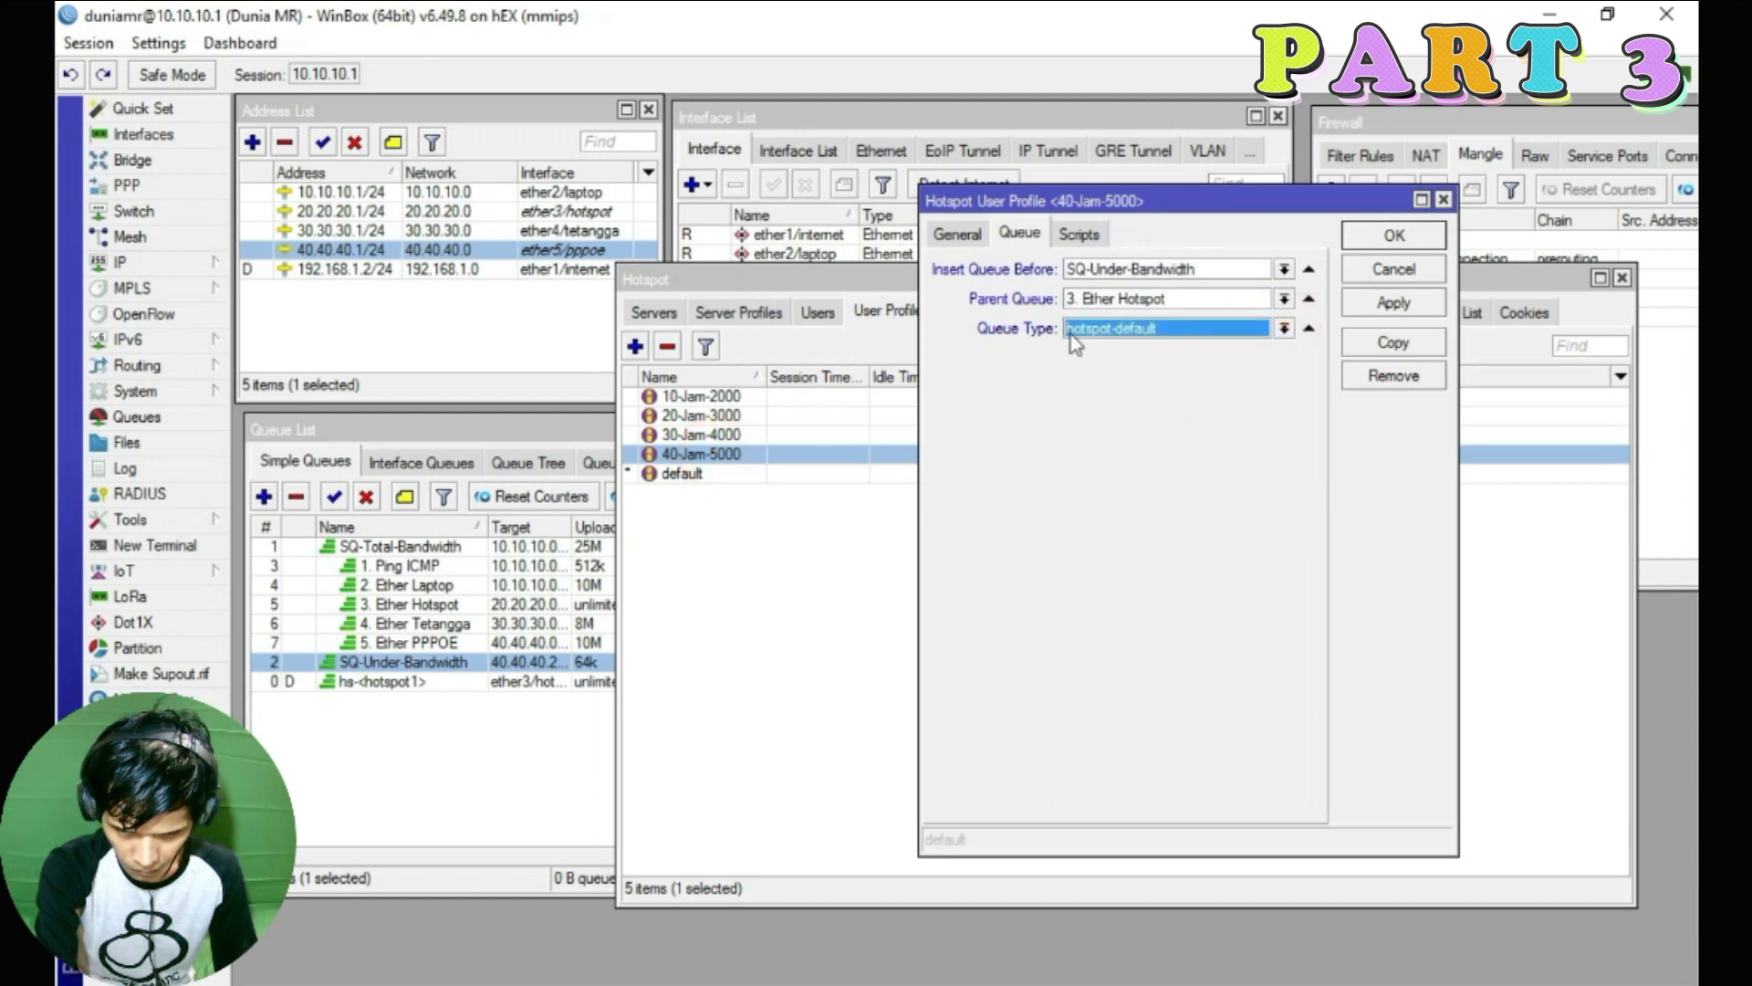
click(1394, 235)
Give the default profile queues before SQ-Under-Bandwidth under parent 3. Ether Hotspot
click(708, 476)
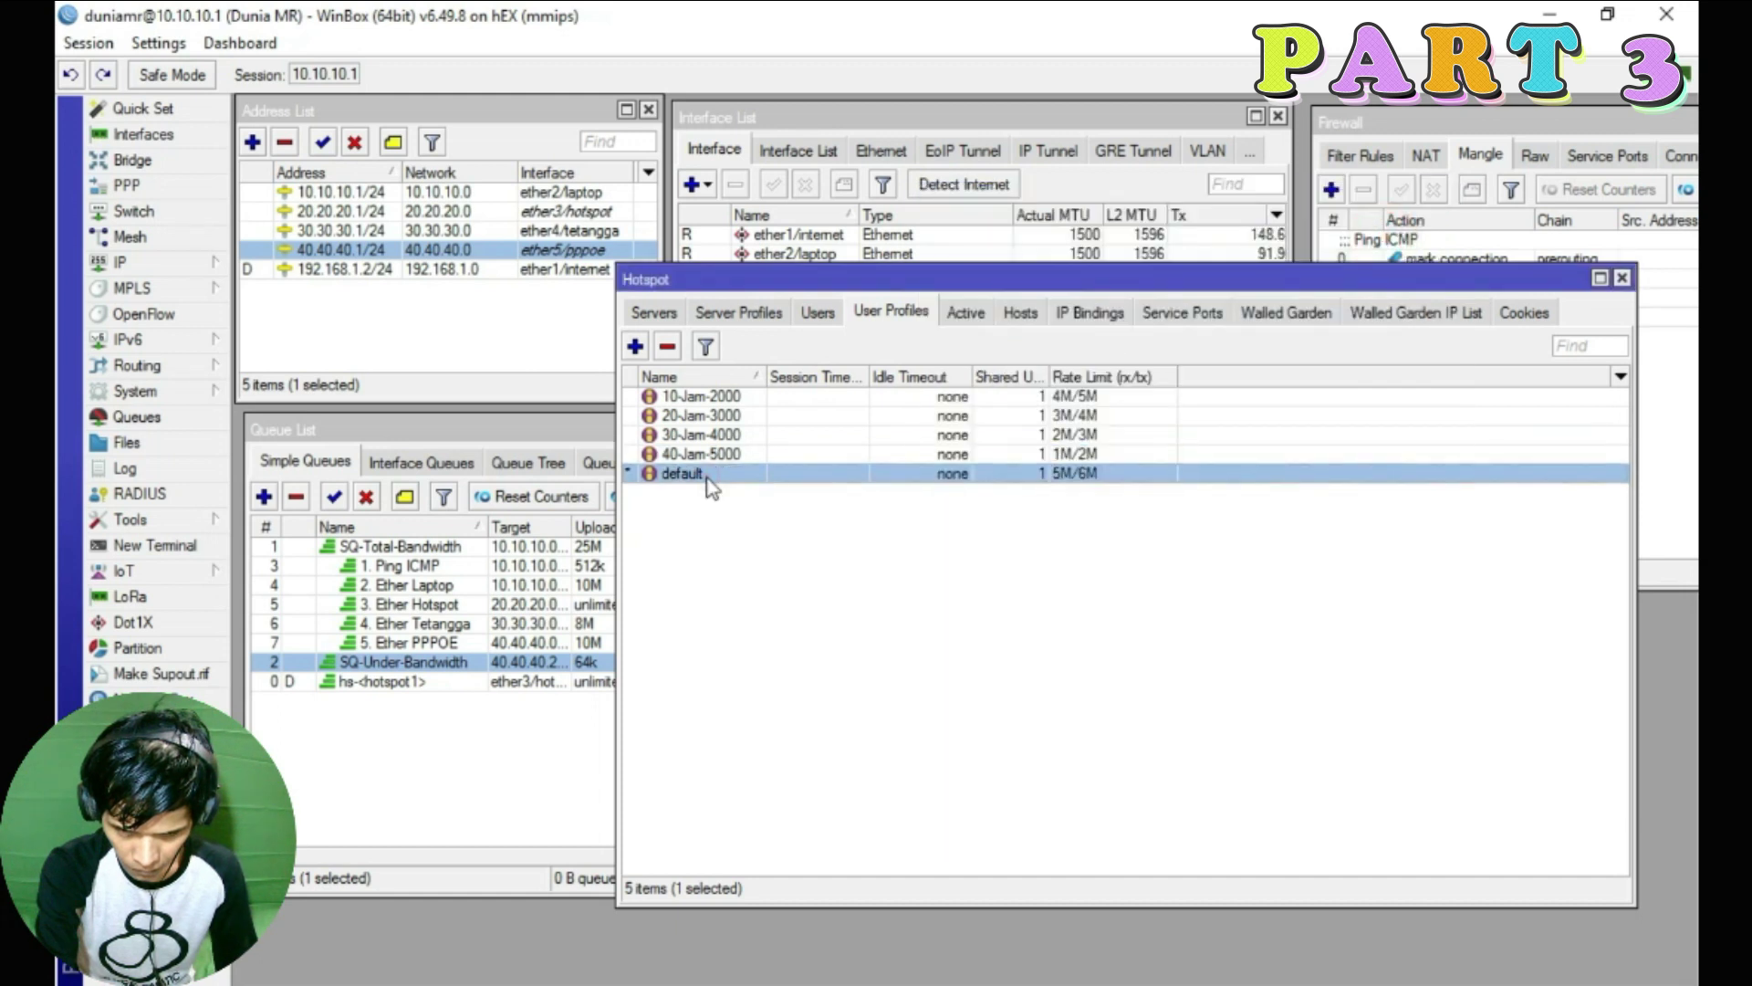
double_click(710, 487)
click(1284, 269)
click(1157, 391)
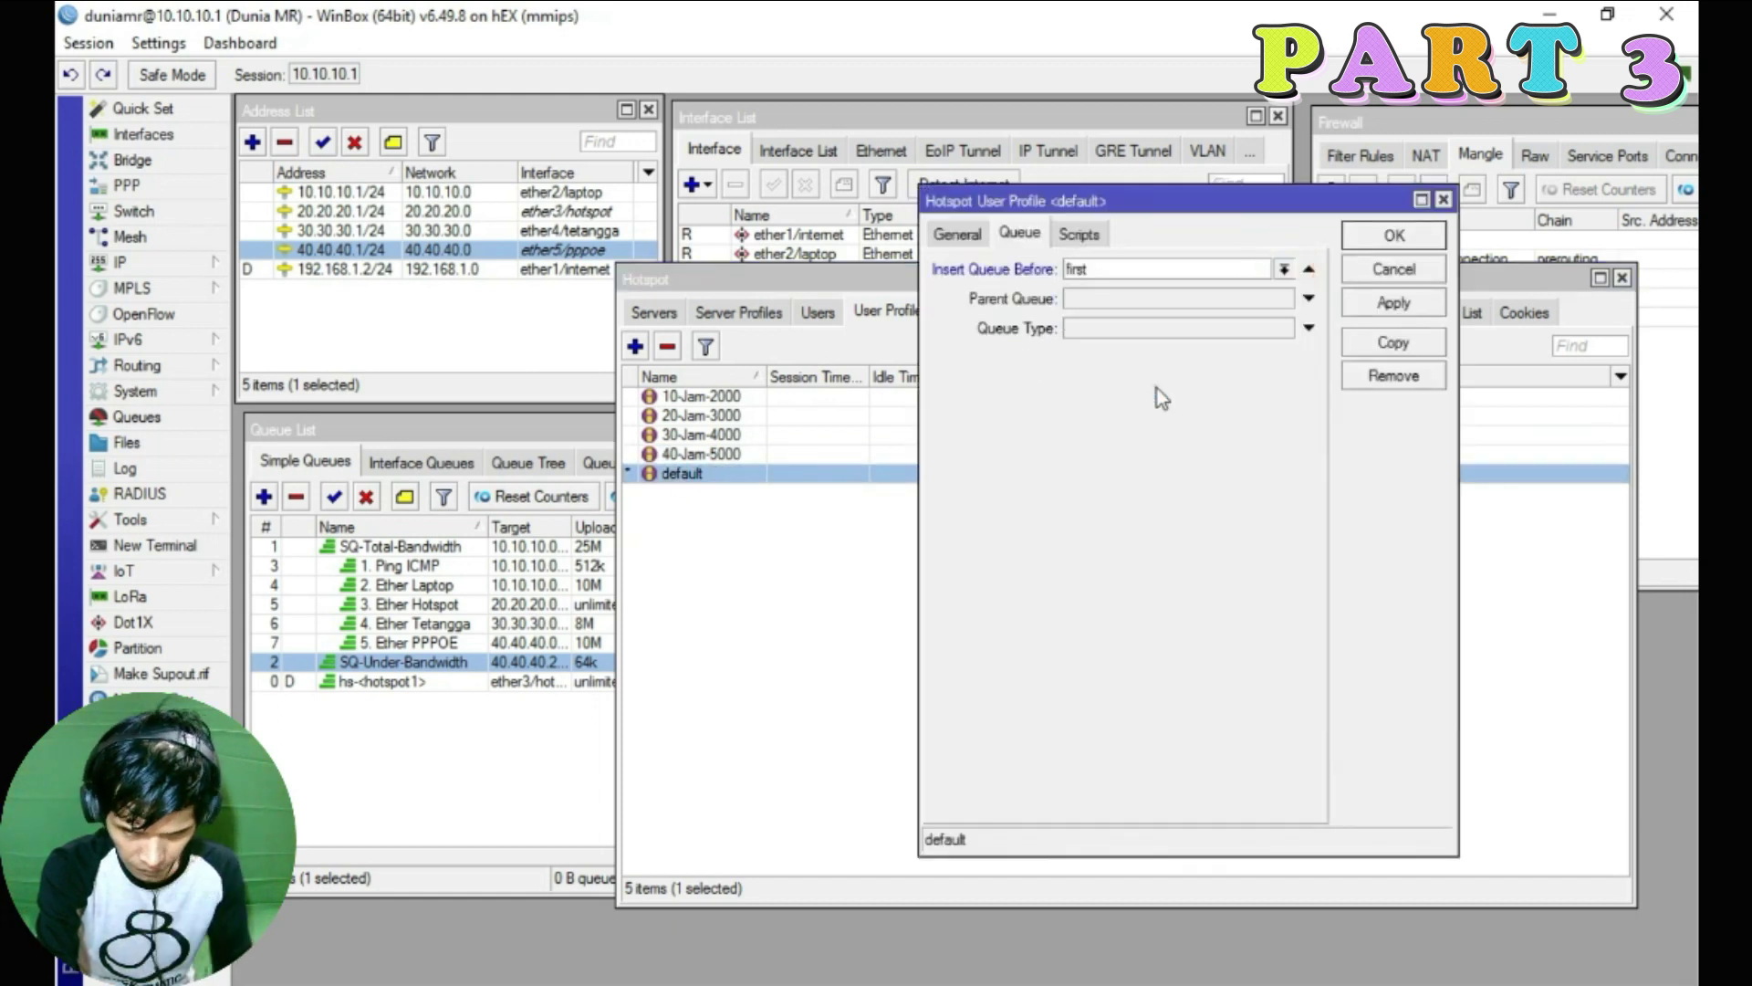
click(1284, 298)
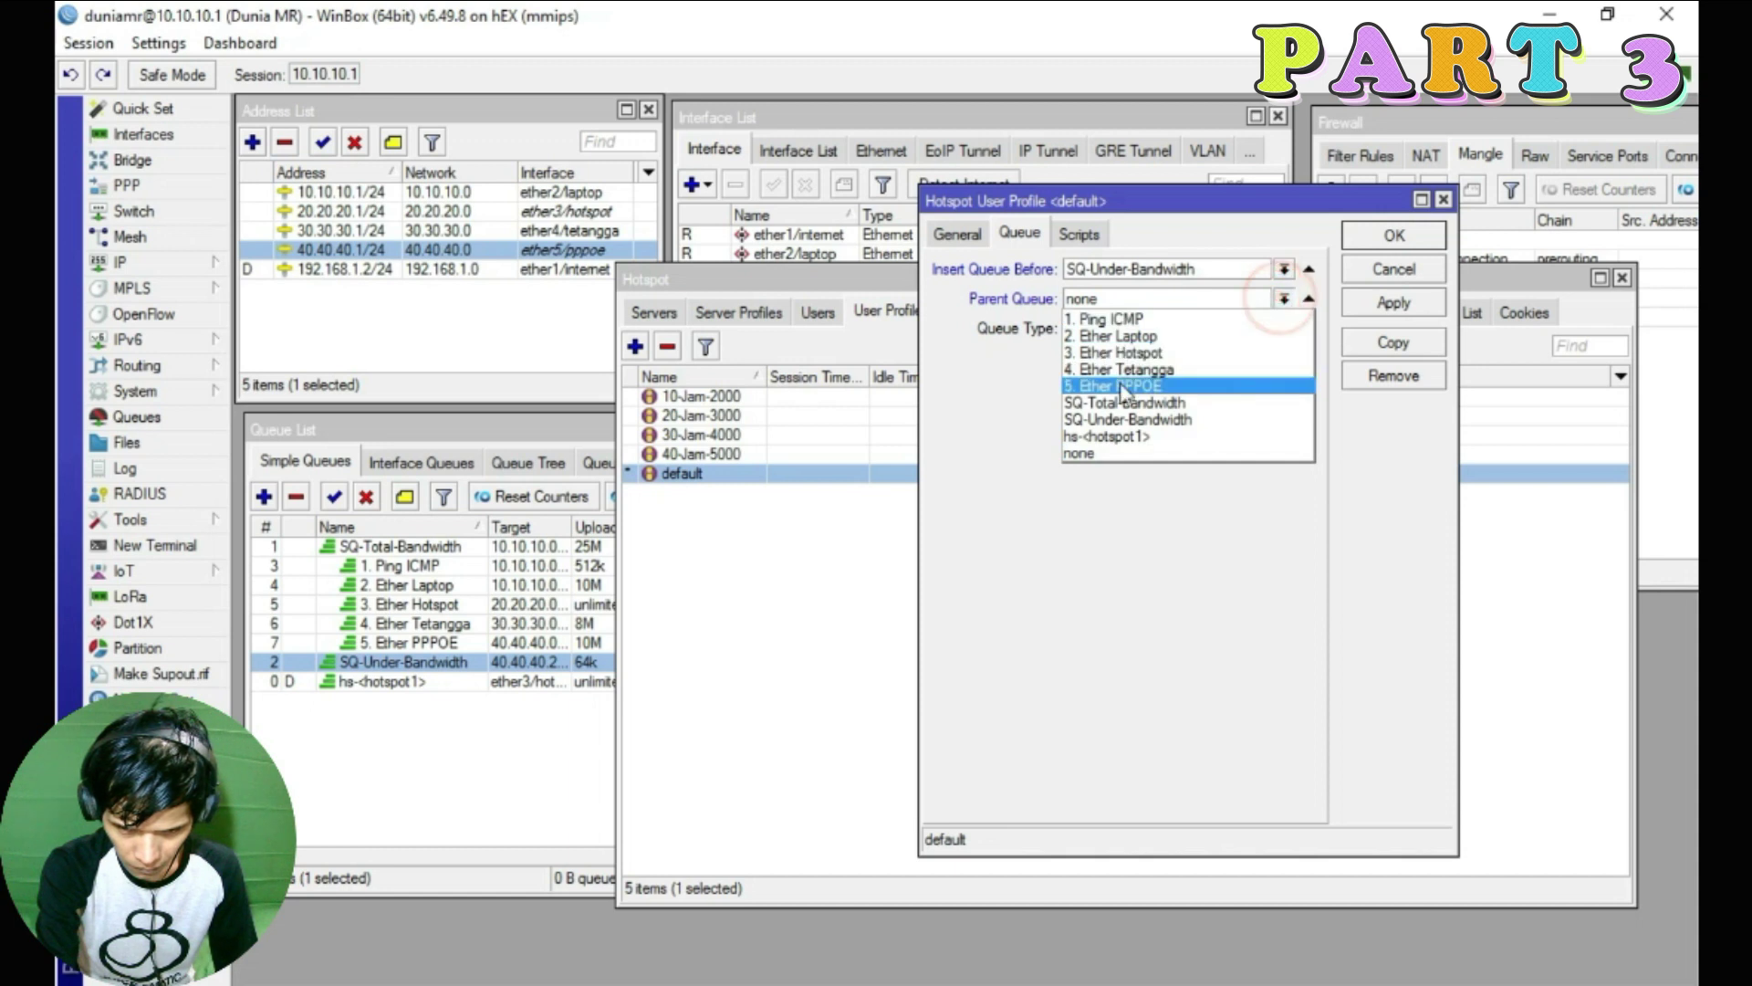
click(1120, 353)
click(1284, 329)
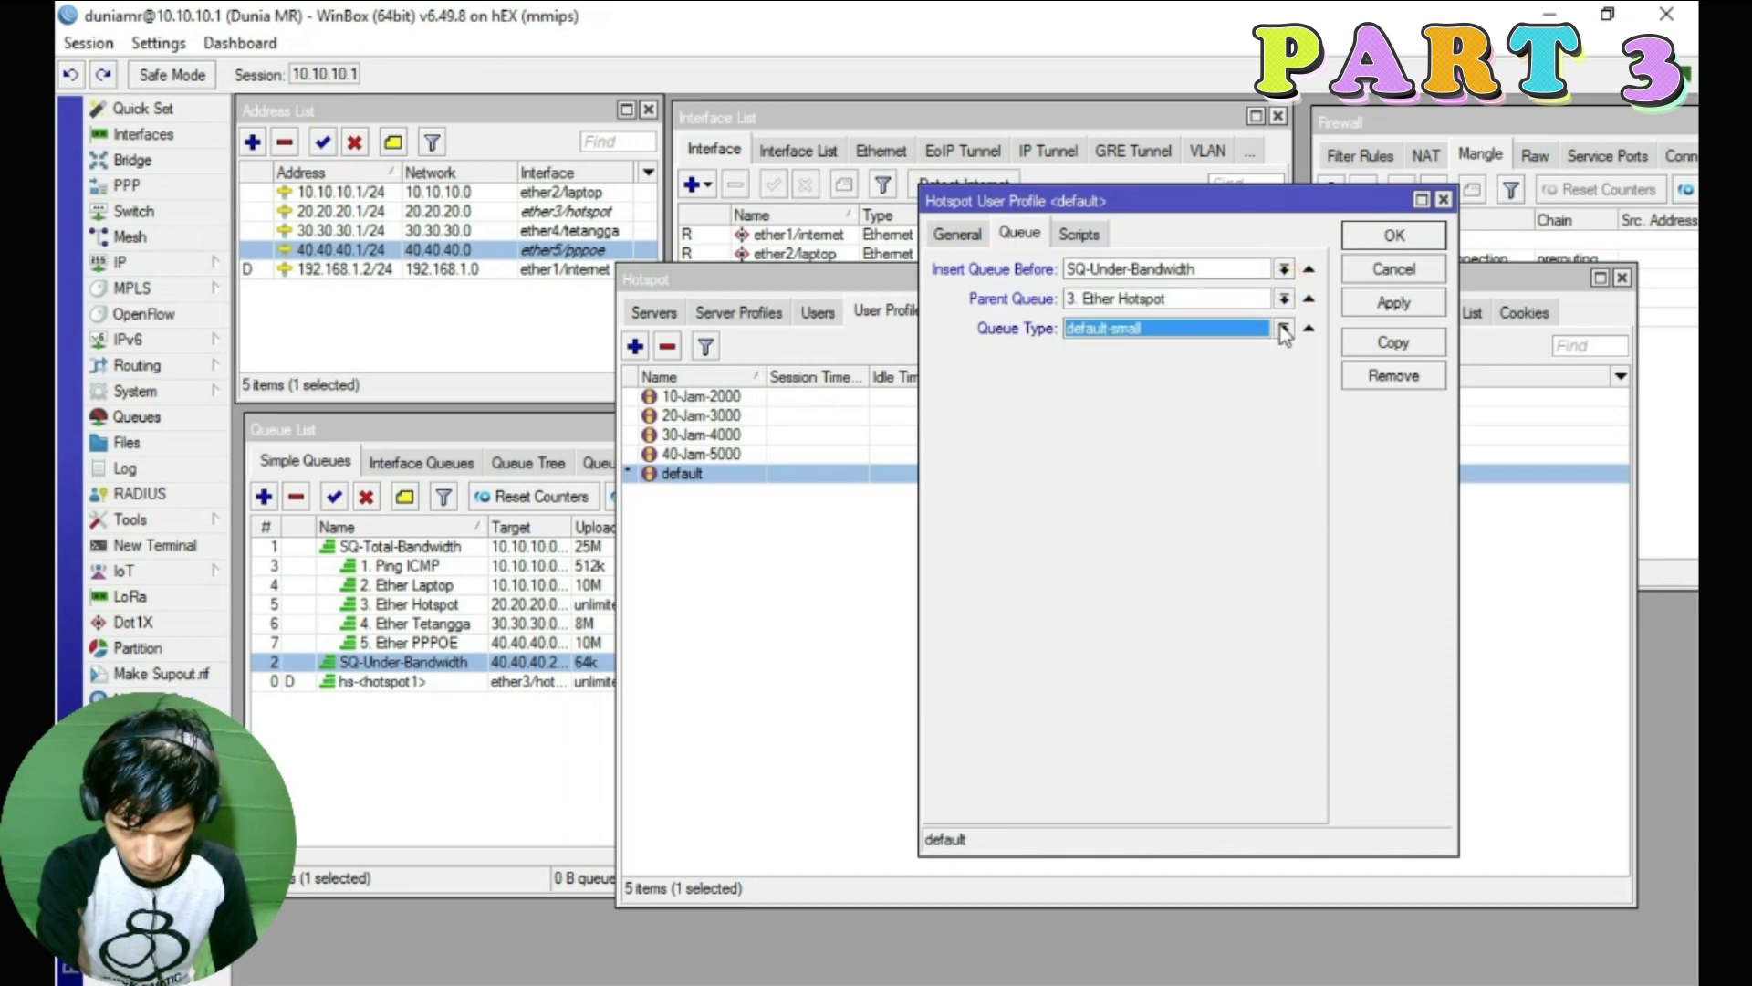
click(1284, 329)
click(1126, 402)
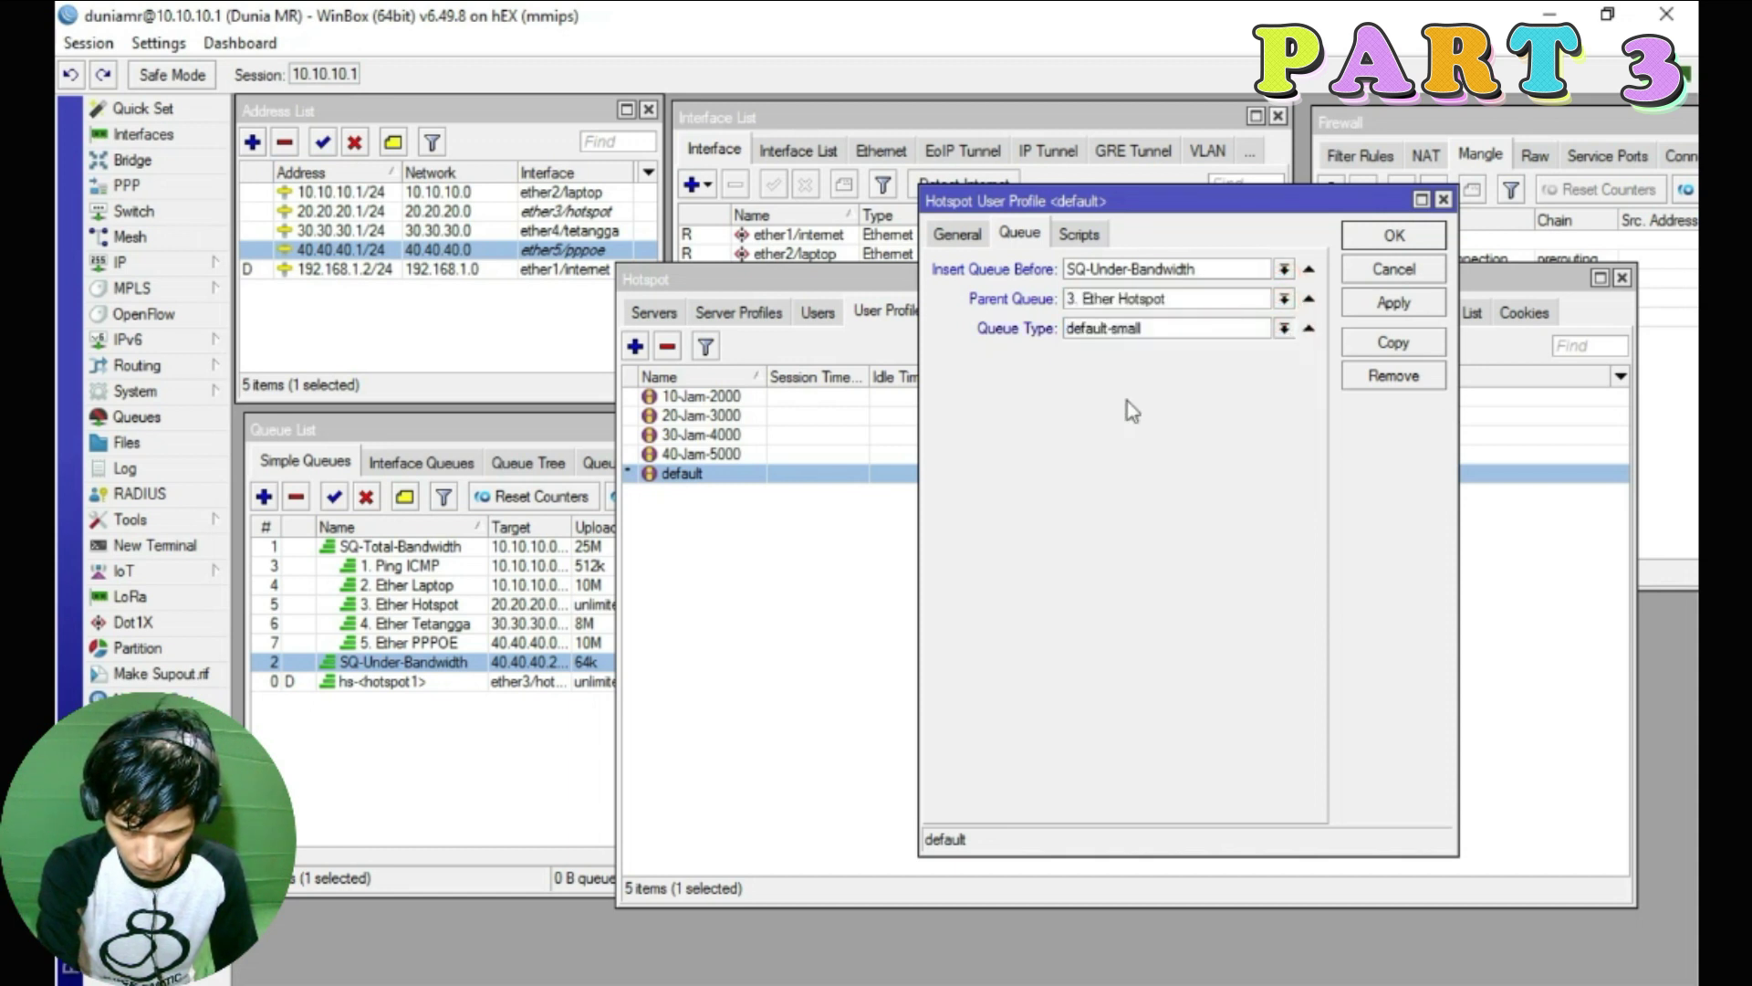
click(1394, 303)
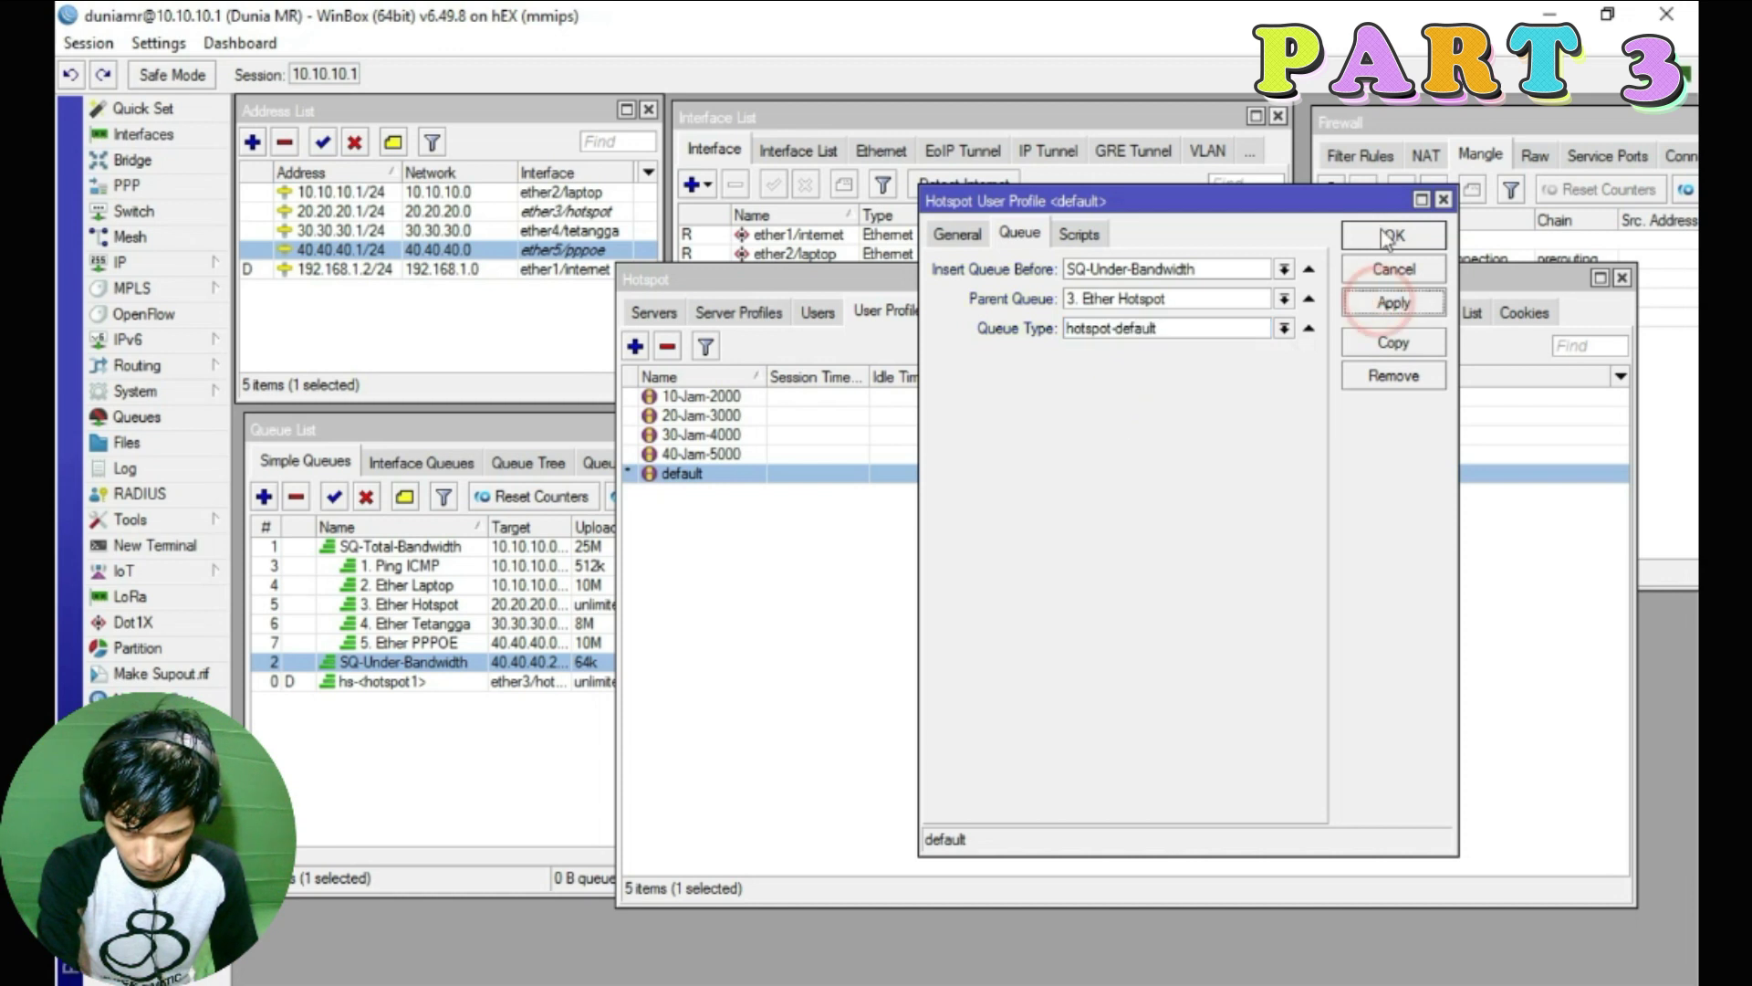
click(1388, 240)
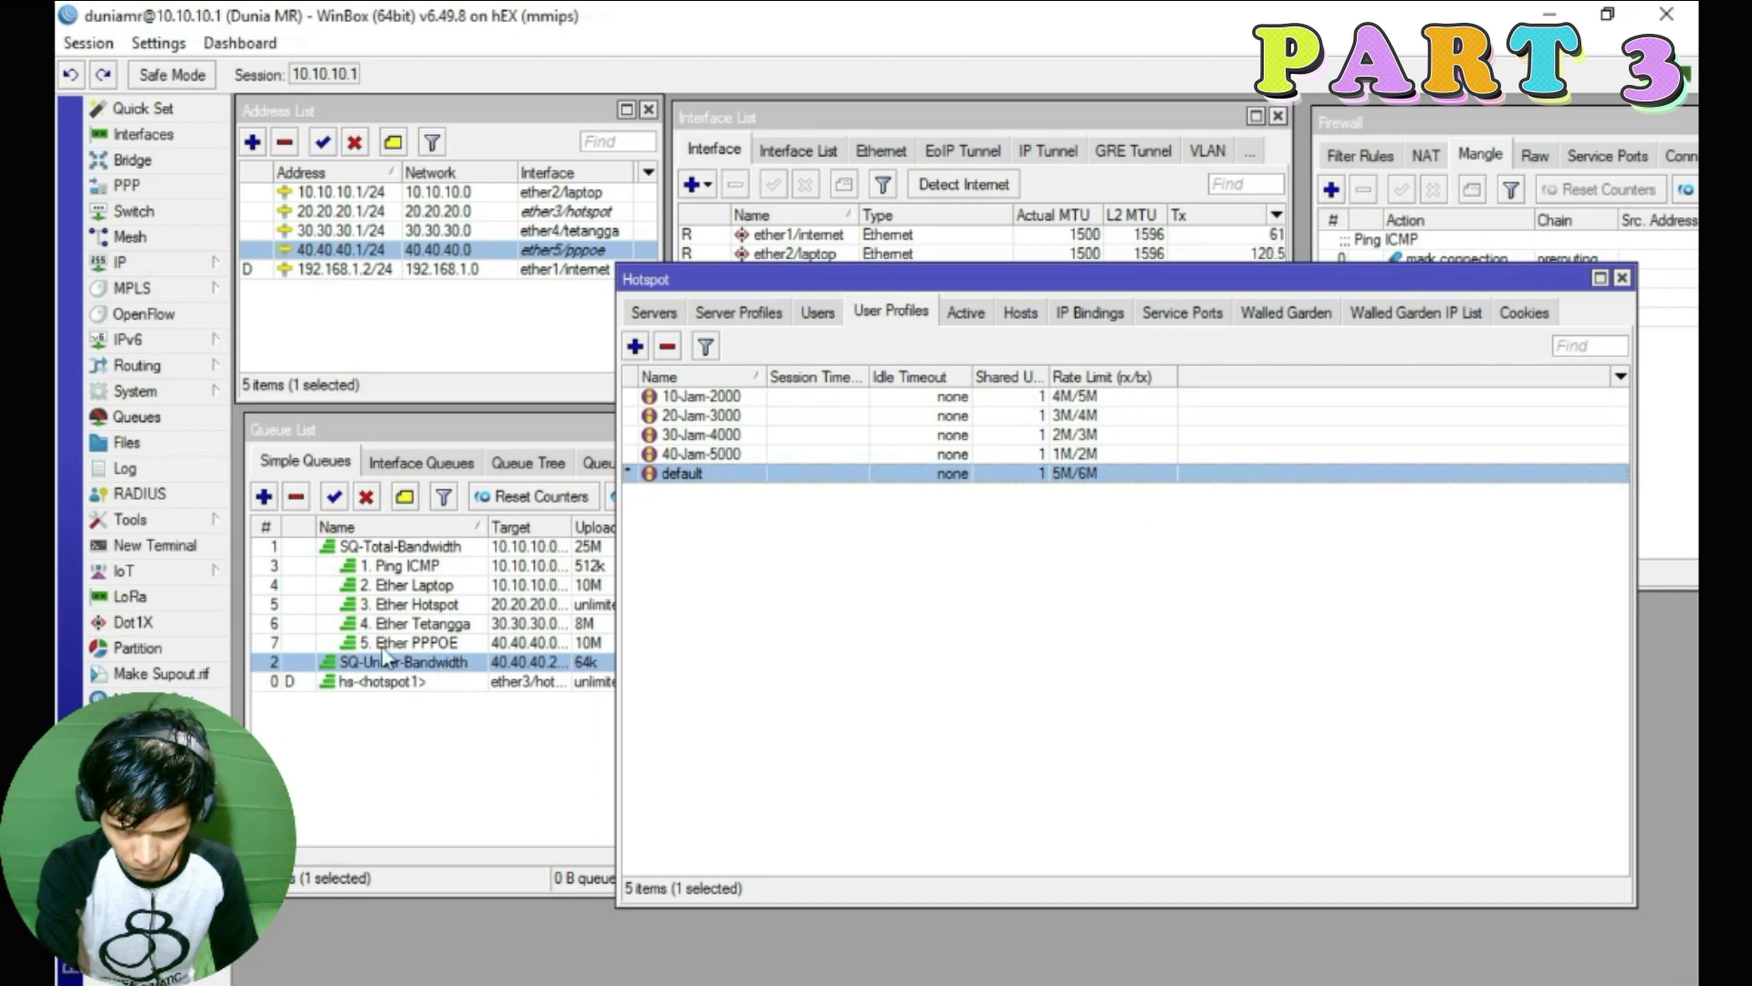
Rearrange the Queue List and Hotspot windows and show the hotspot Users list
click(411, 604)
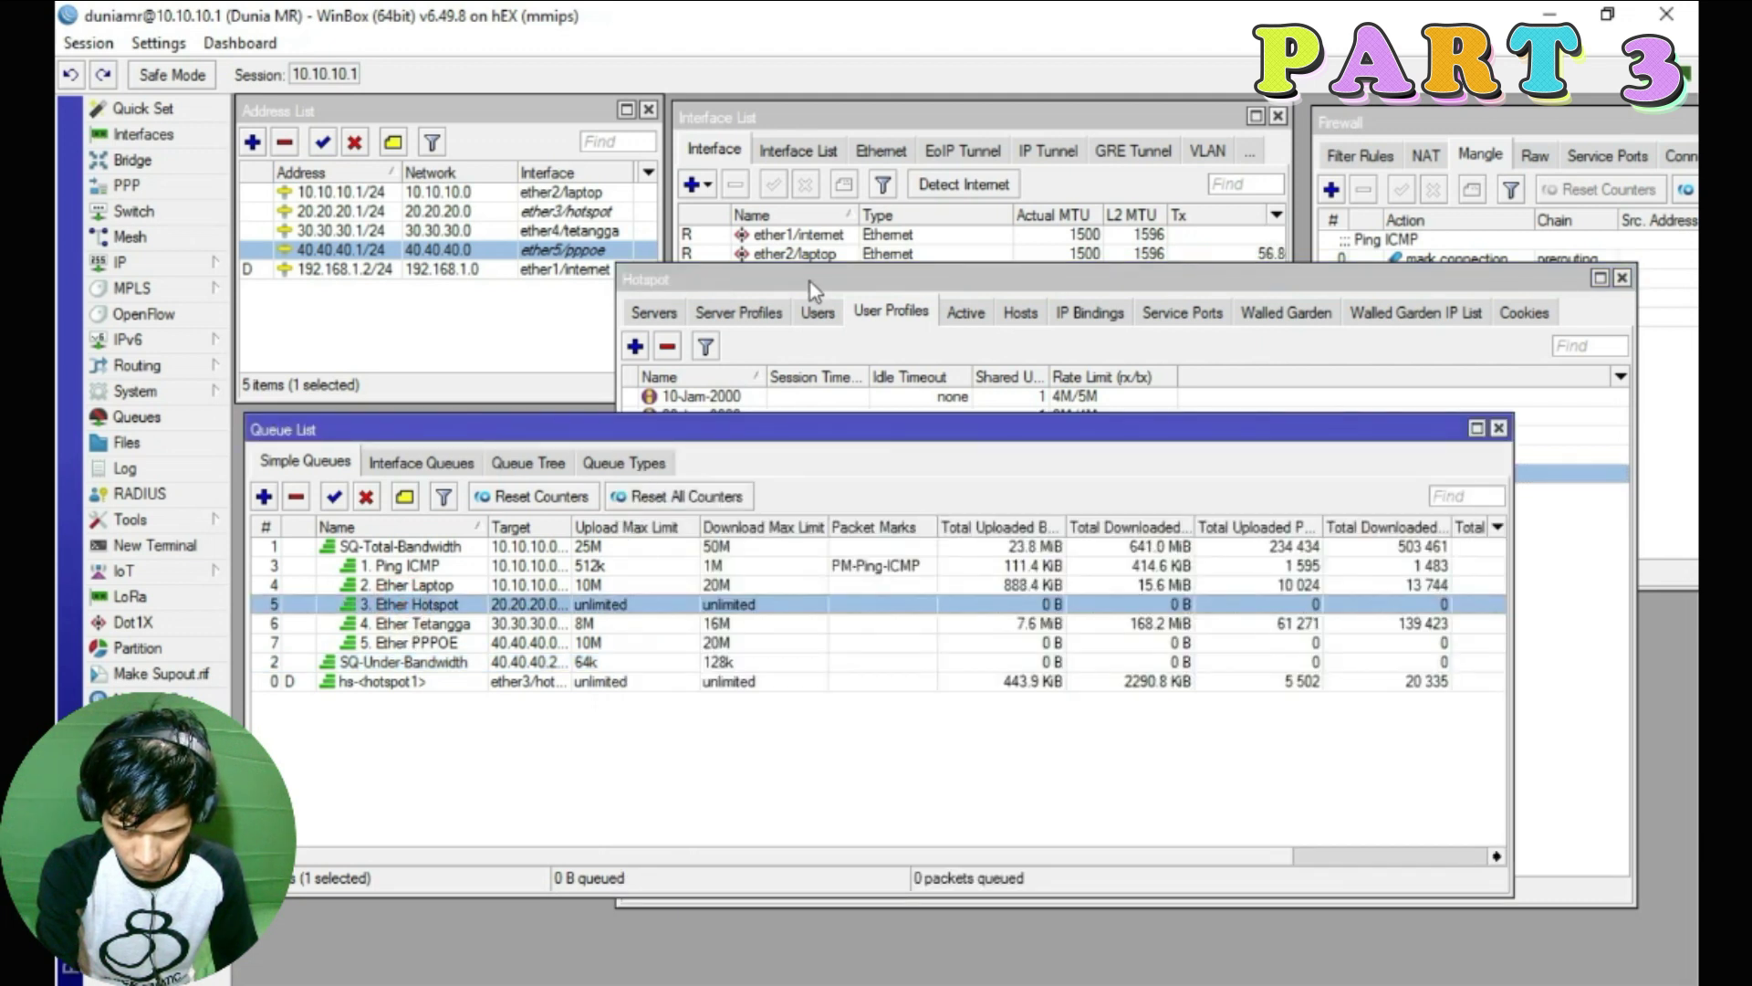
drag(811, 282, 851, 292)
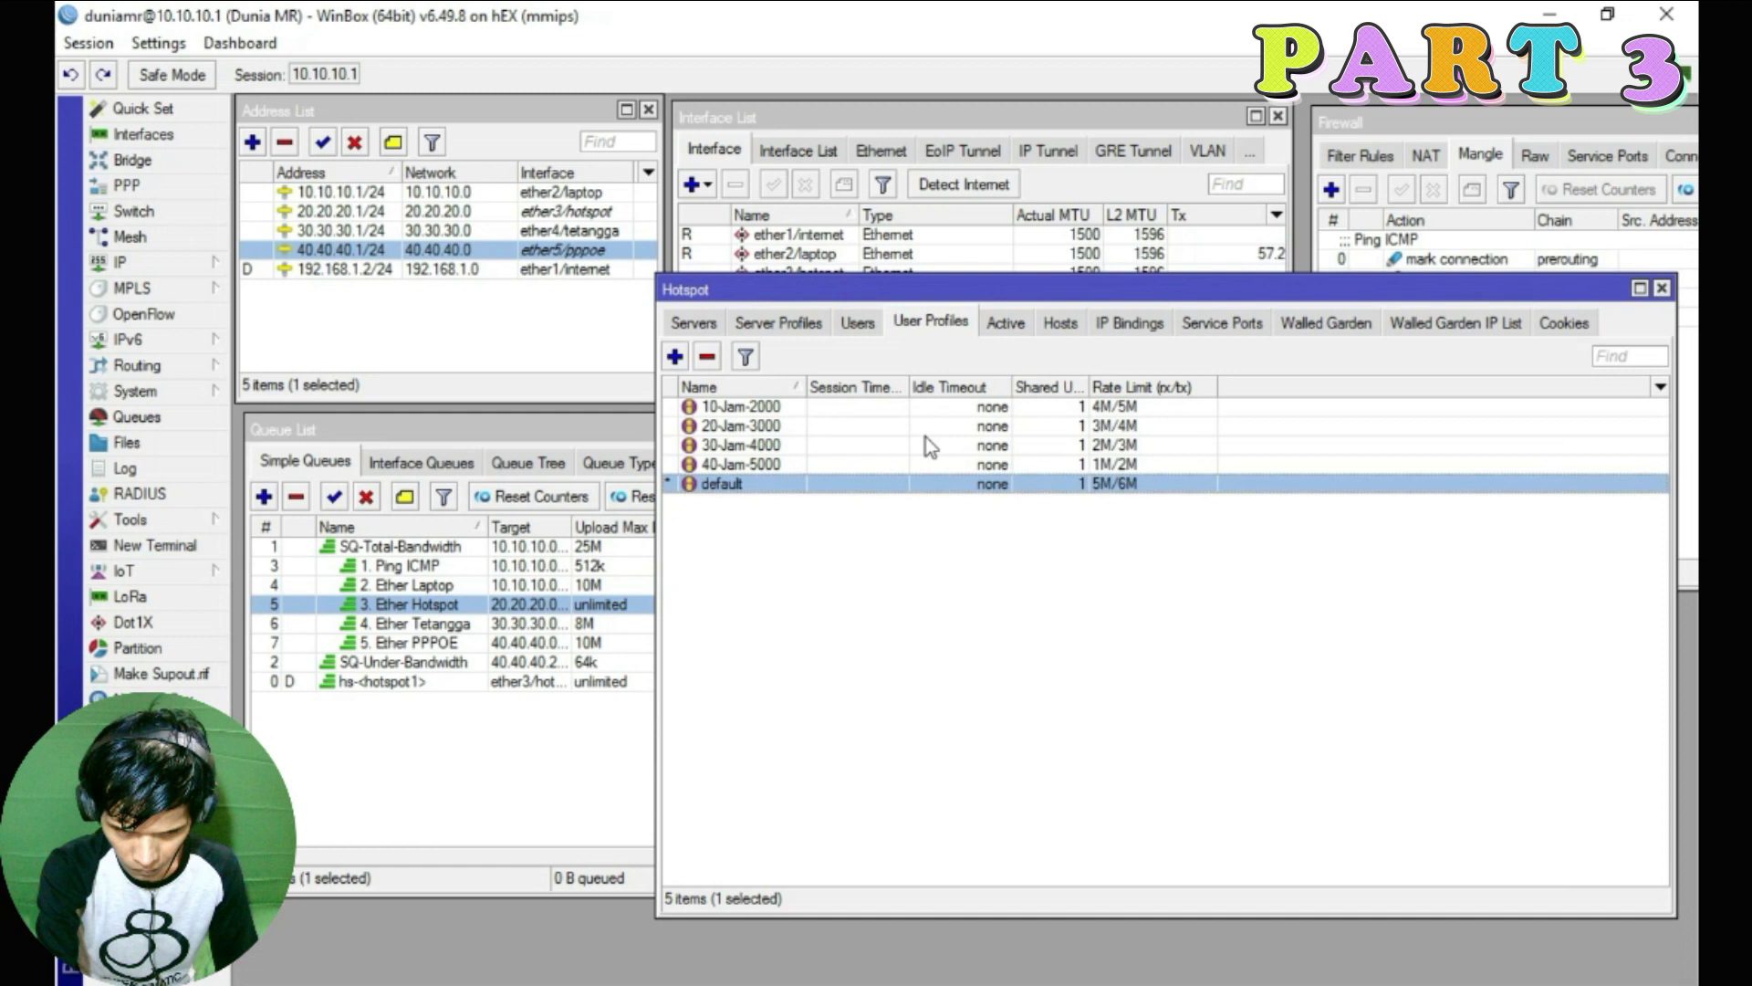
drag(963, 296, 1253, 304)
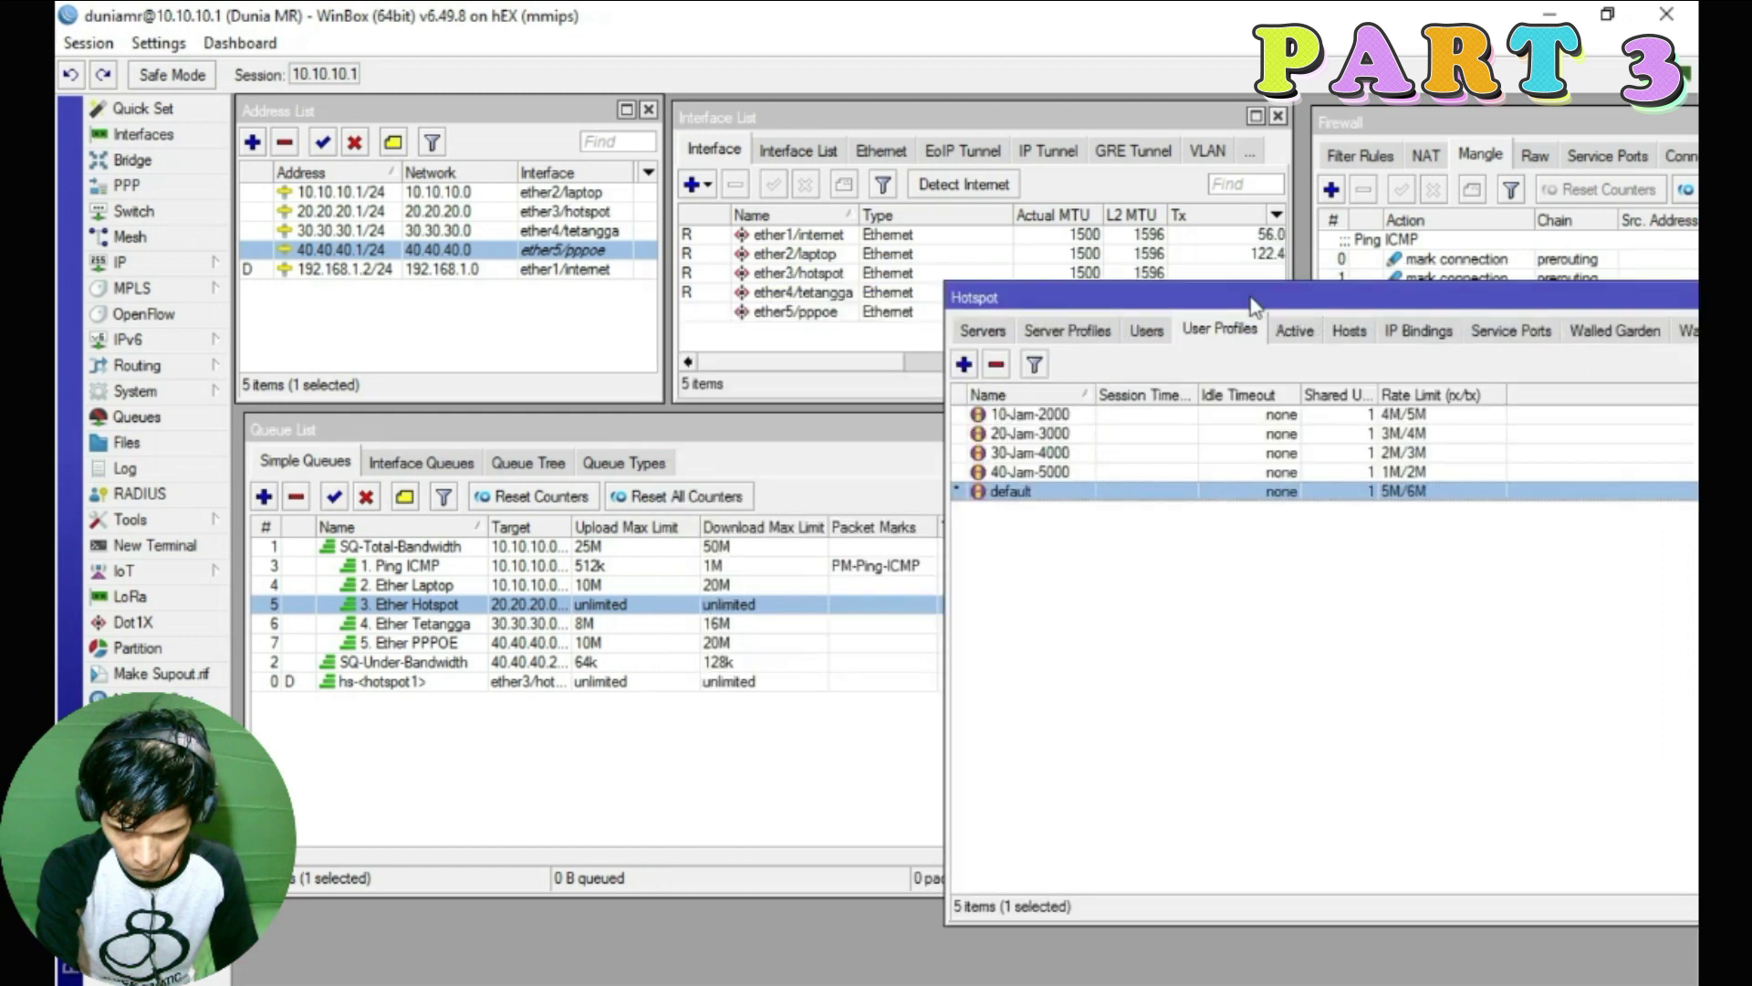
click(1147, 330)
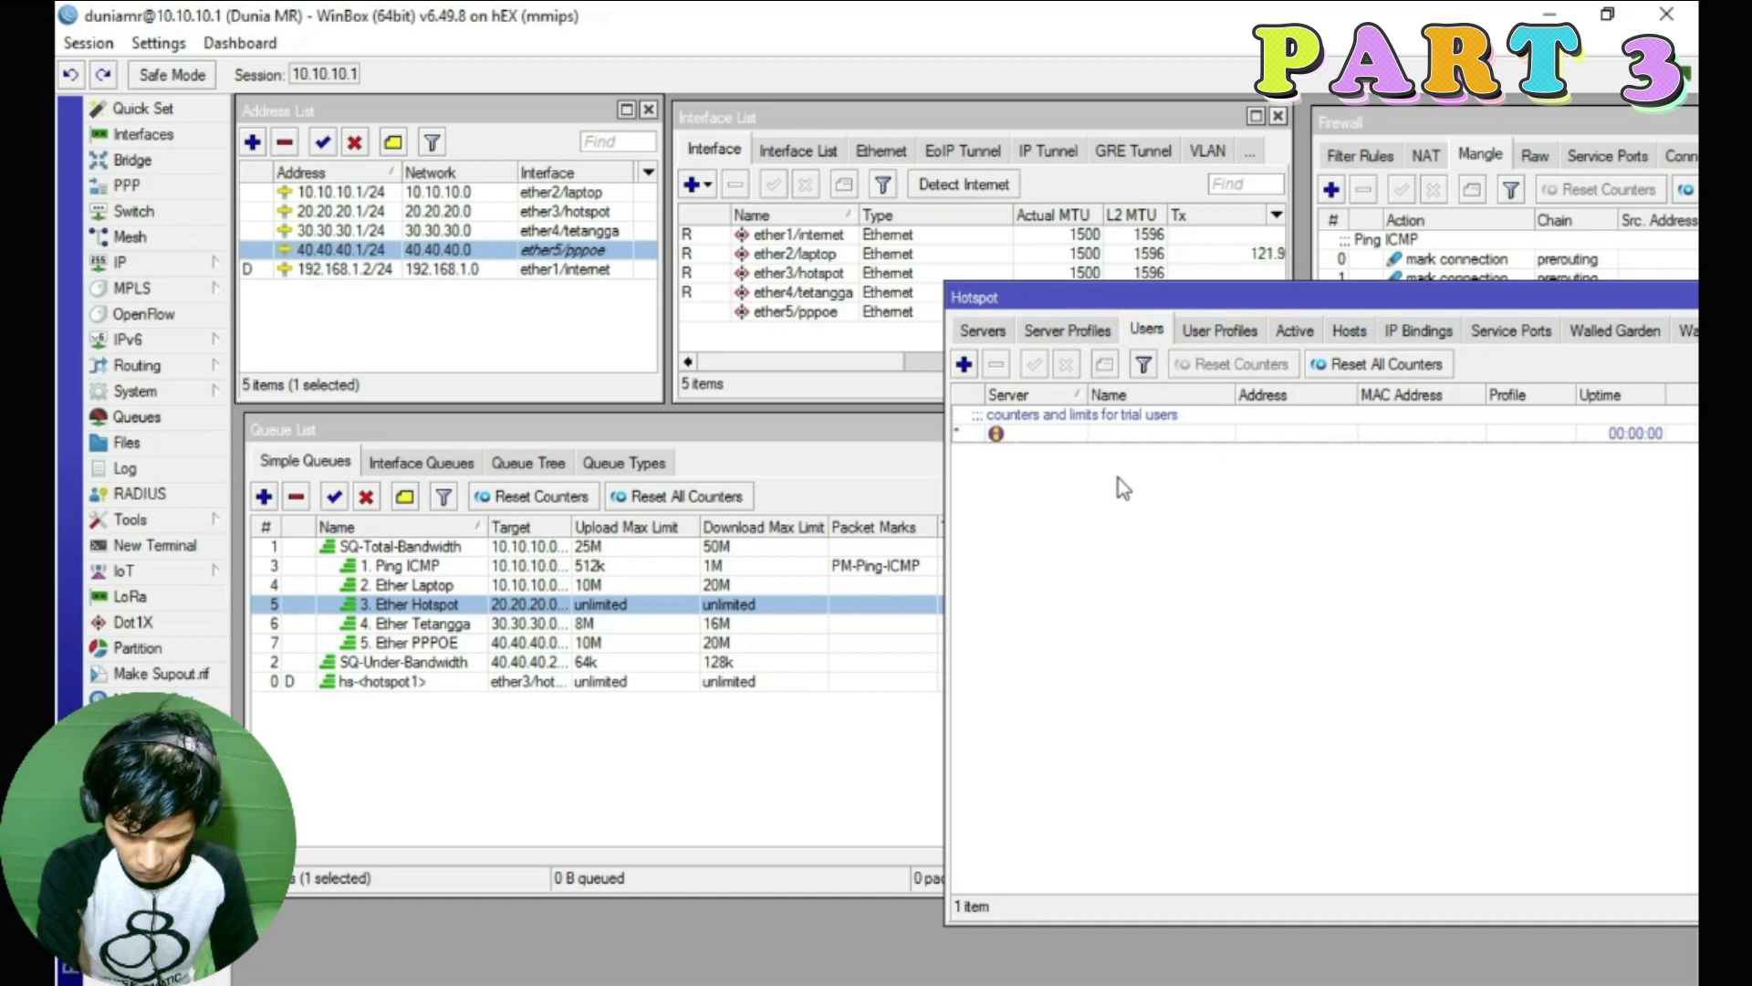
Start a new hotspot user on server hotspot1 with the default profile
click(968, 365)
drag(992, 366, 1258, 423)
click(1212, 483)
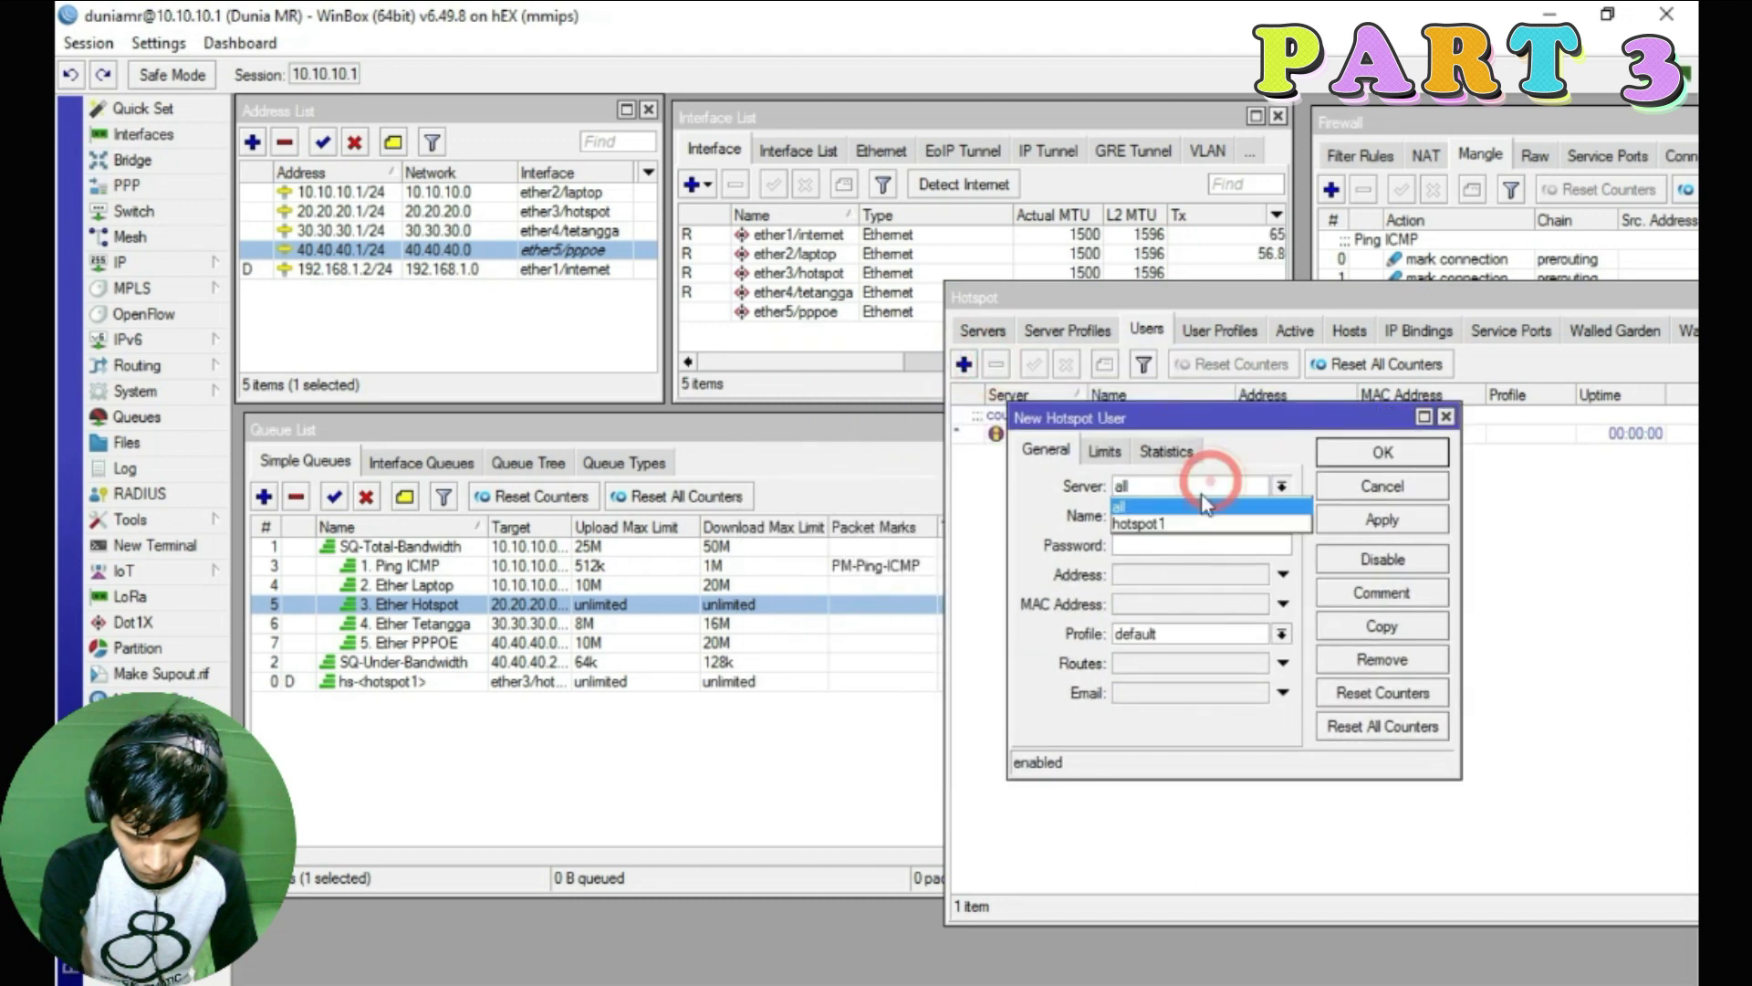
click(1183, 526)
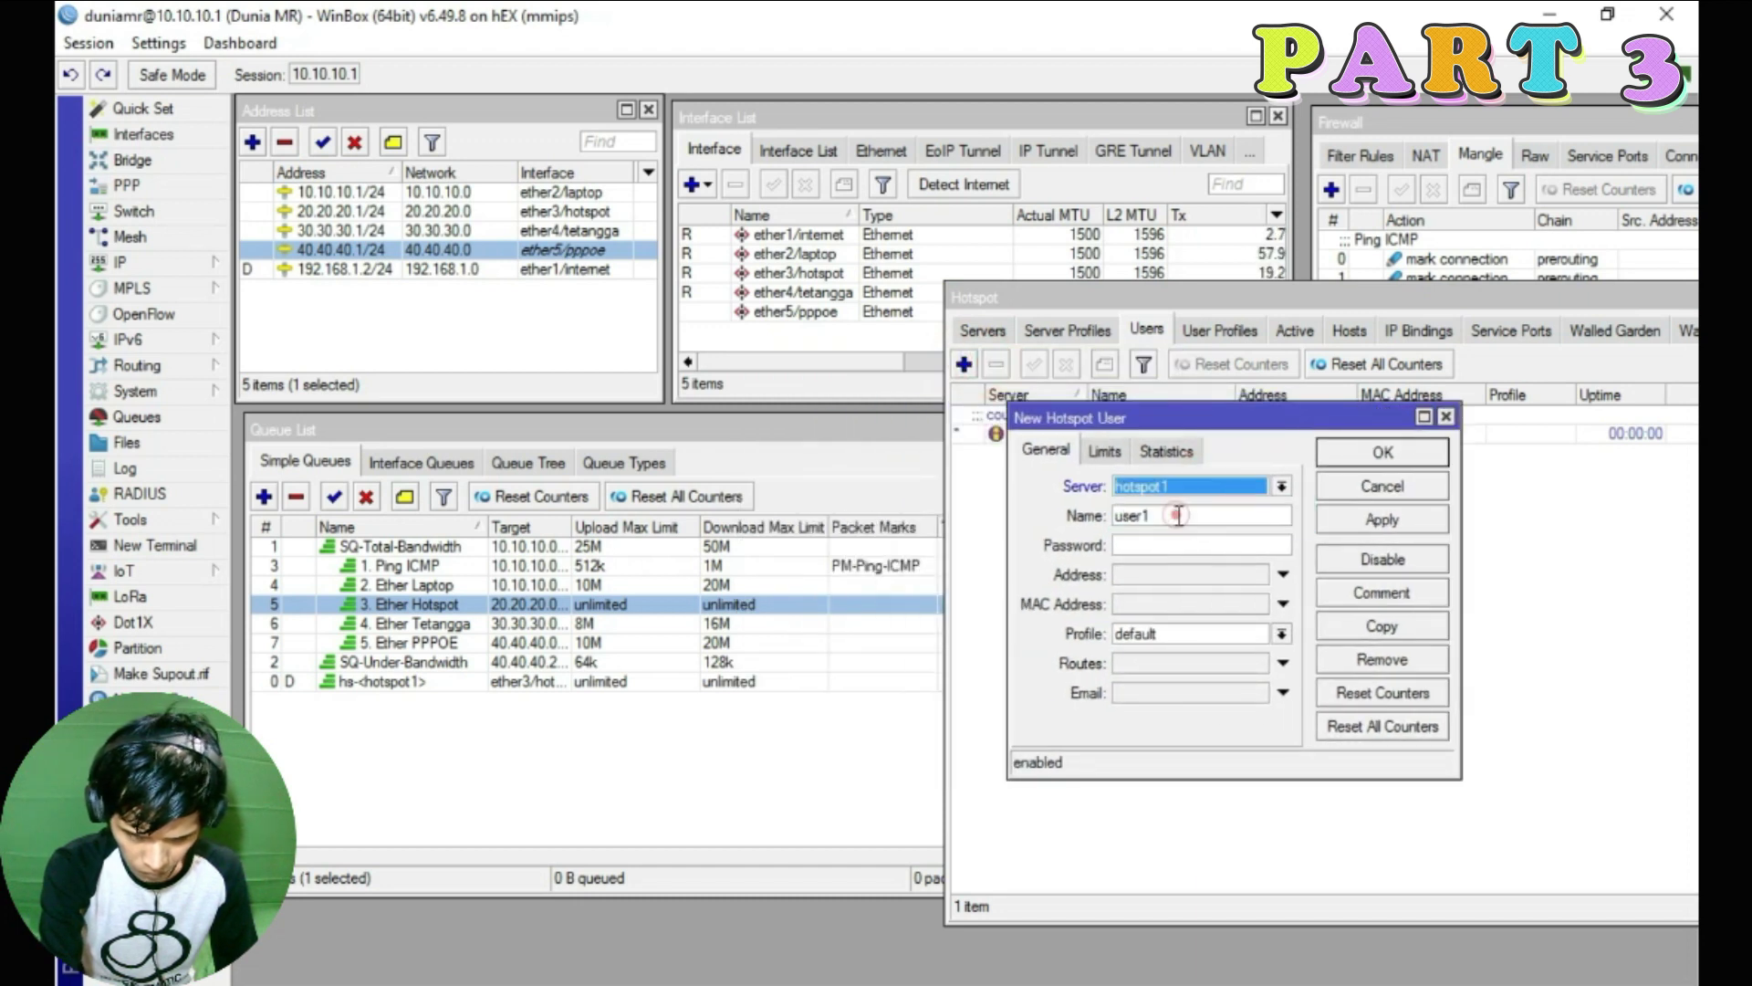
click(1278, 486)
click(1278, 487)
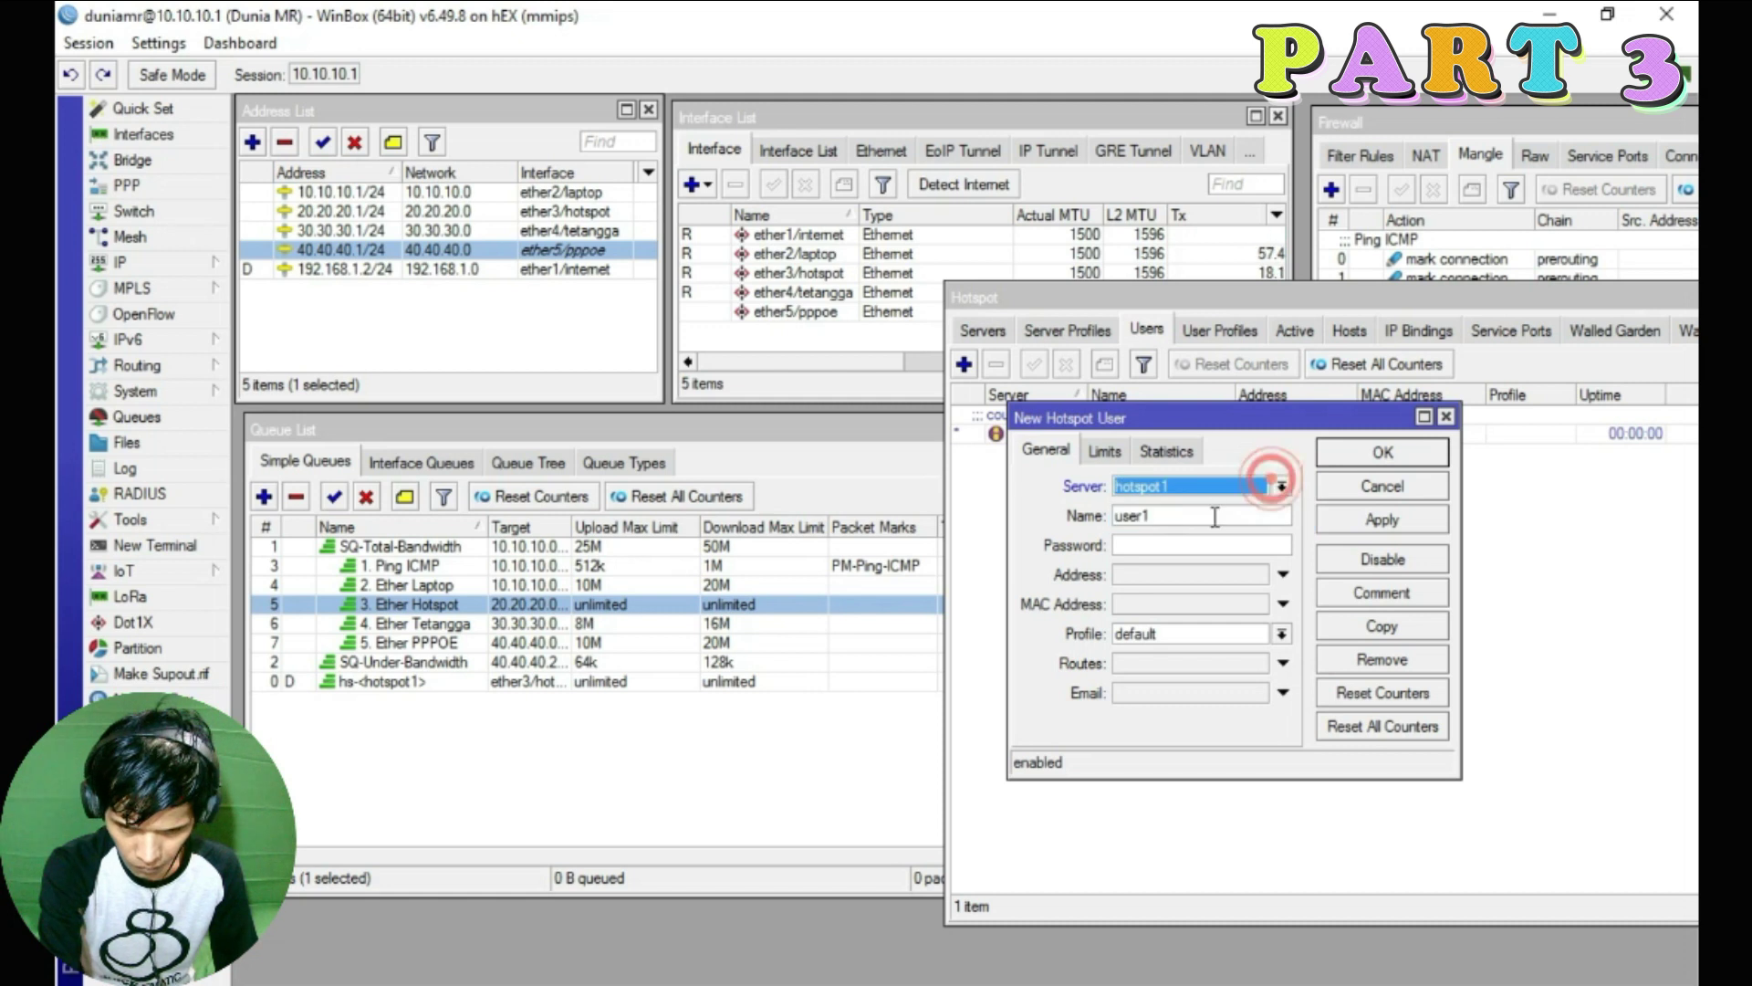
click(1282, 633)
click(1141, 721)
Name the user 'test', save it, and check its dynamic queue in the Queue List
double_click(1154, 516)
text(test)
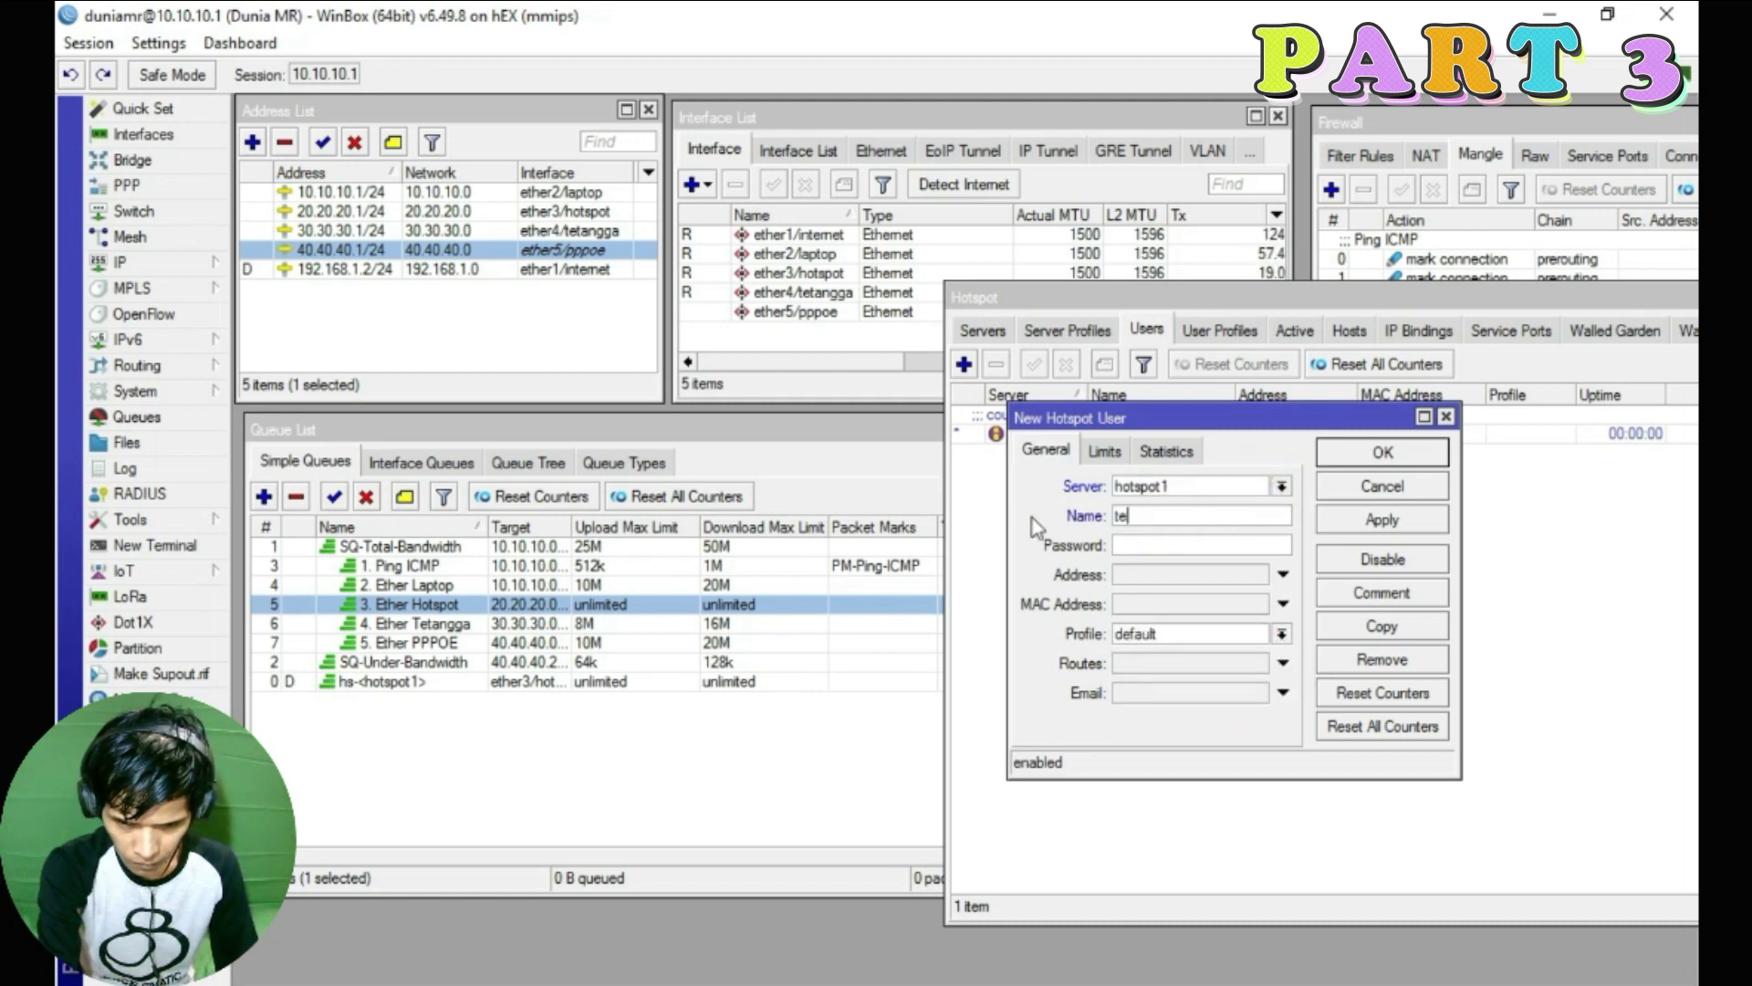
click(1355, 519)
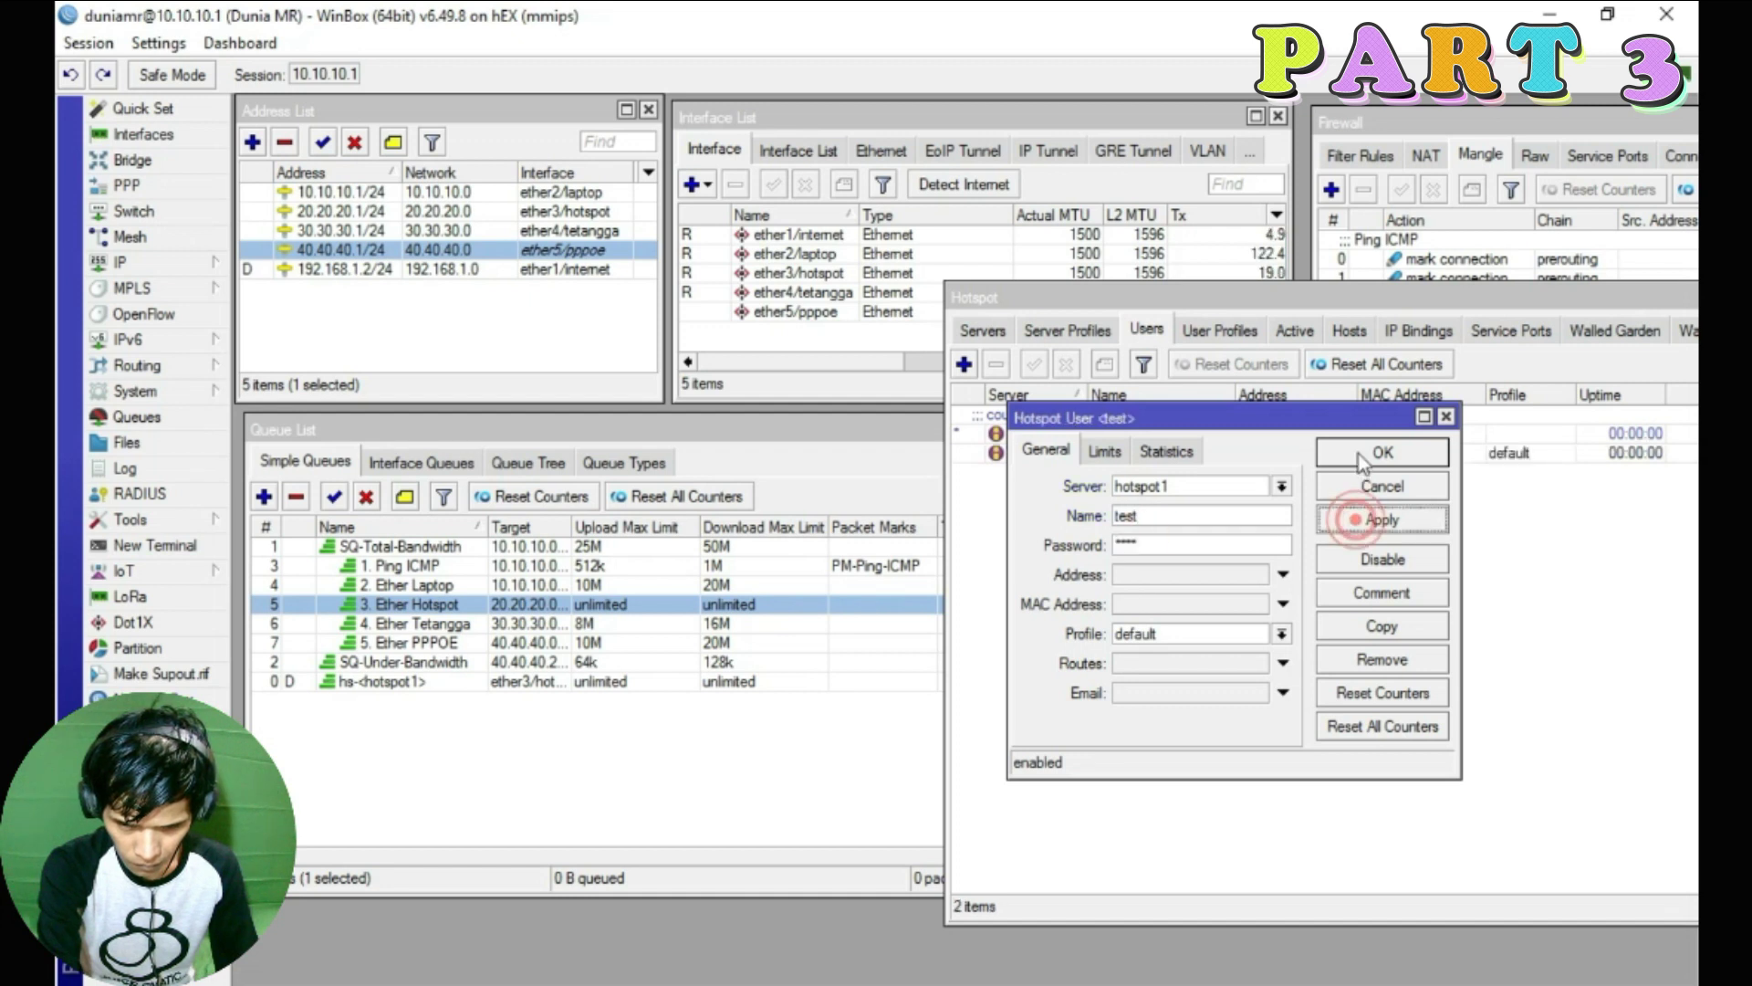
click(1358, 451)
click(579, 427)
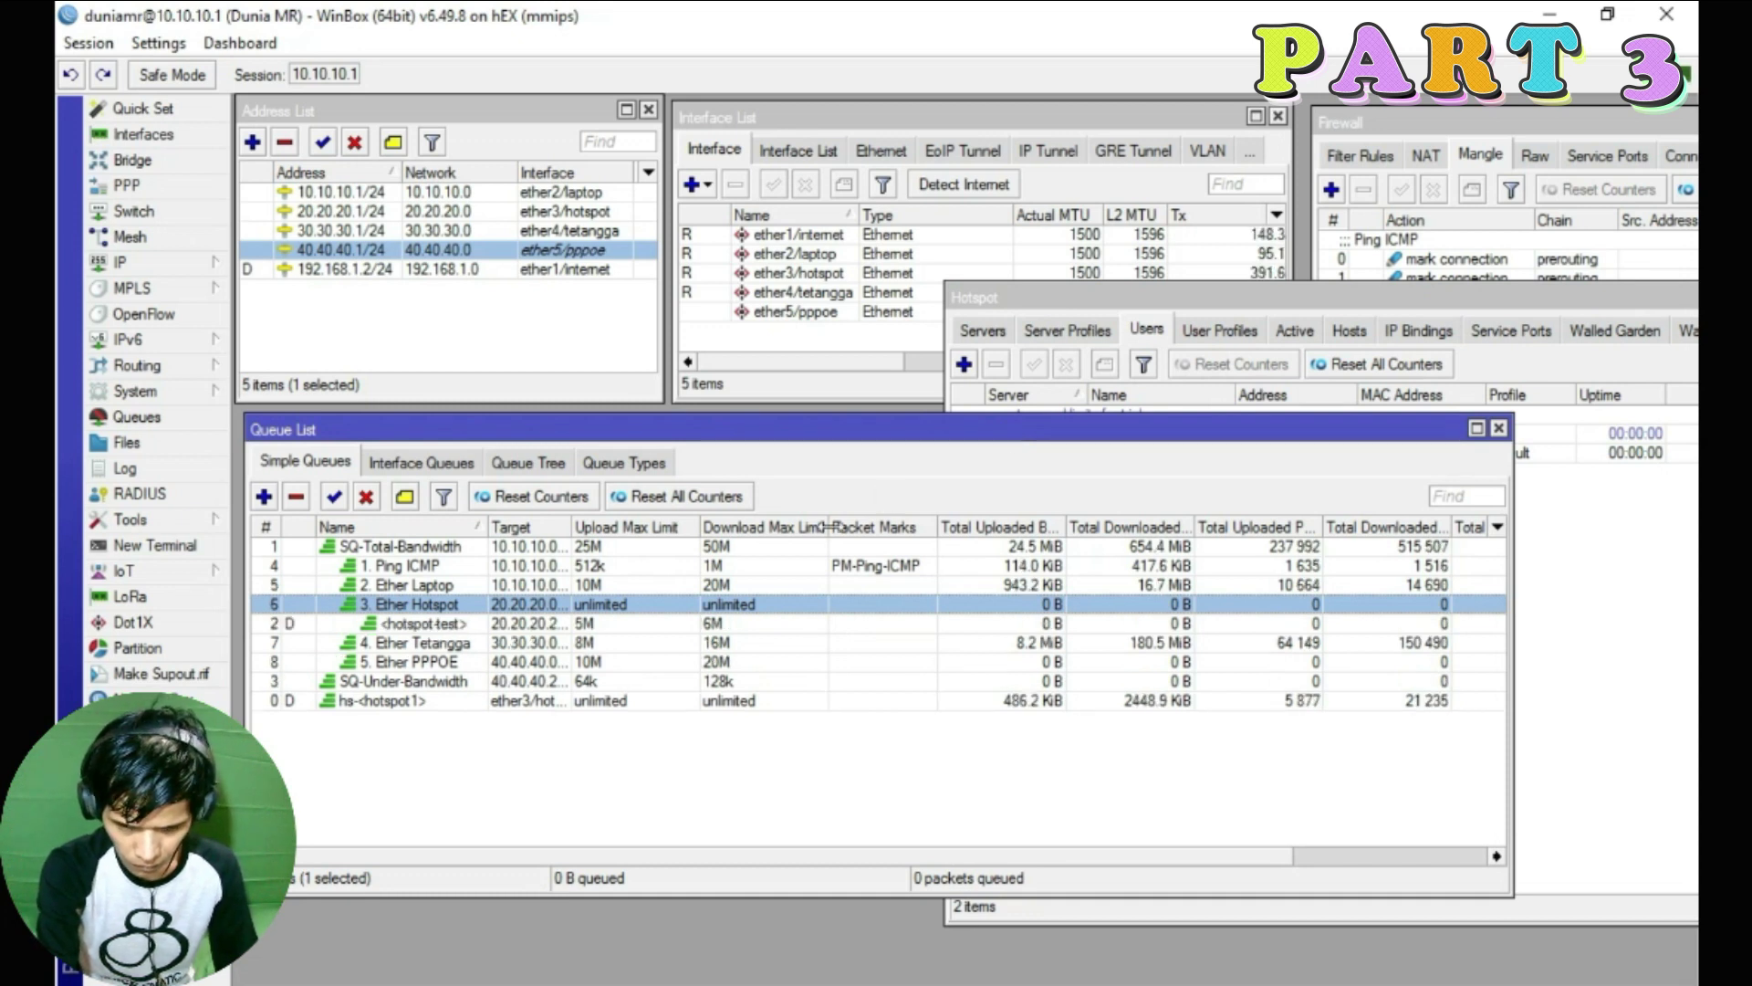
Select the test user's dynamic queue, then check the hotspot users in Mikhmon
click(589, 624)
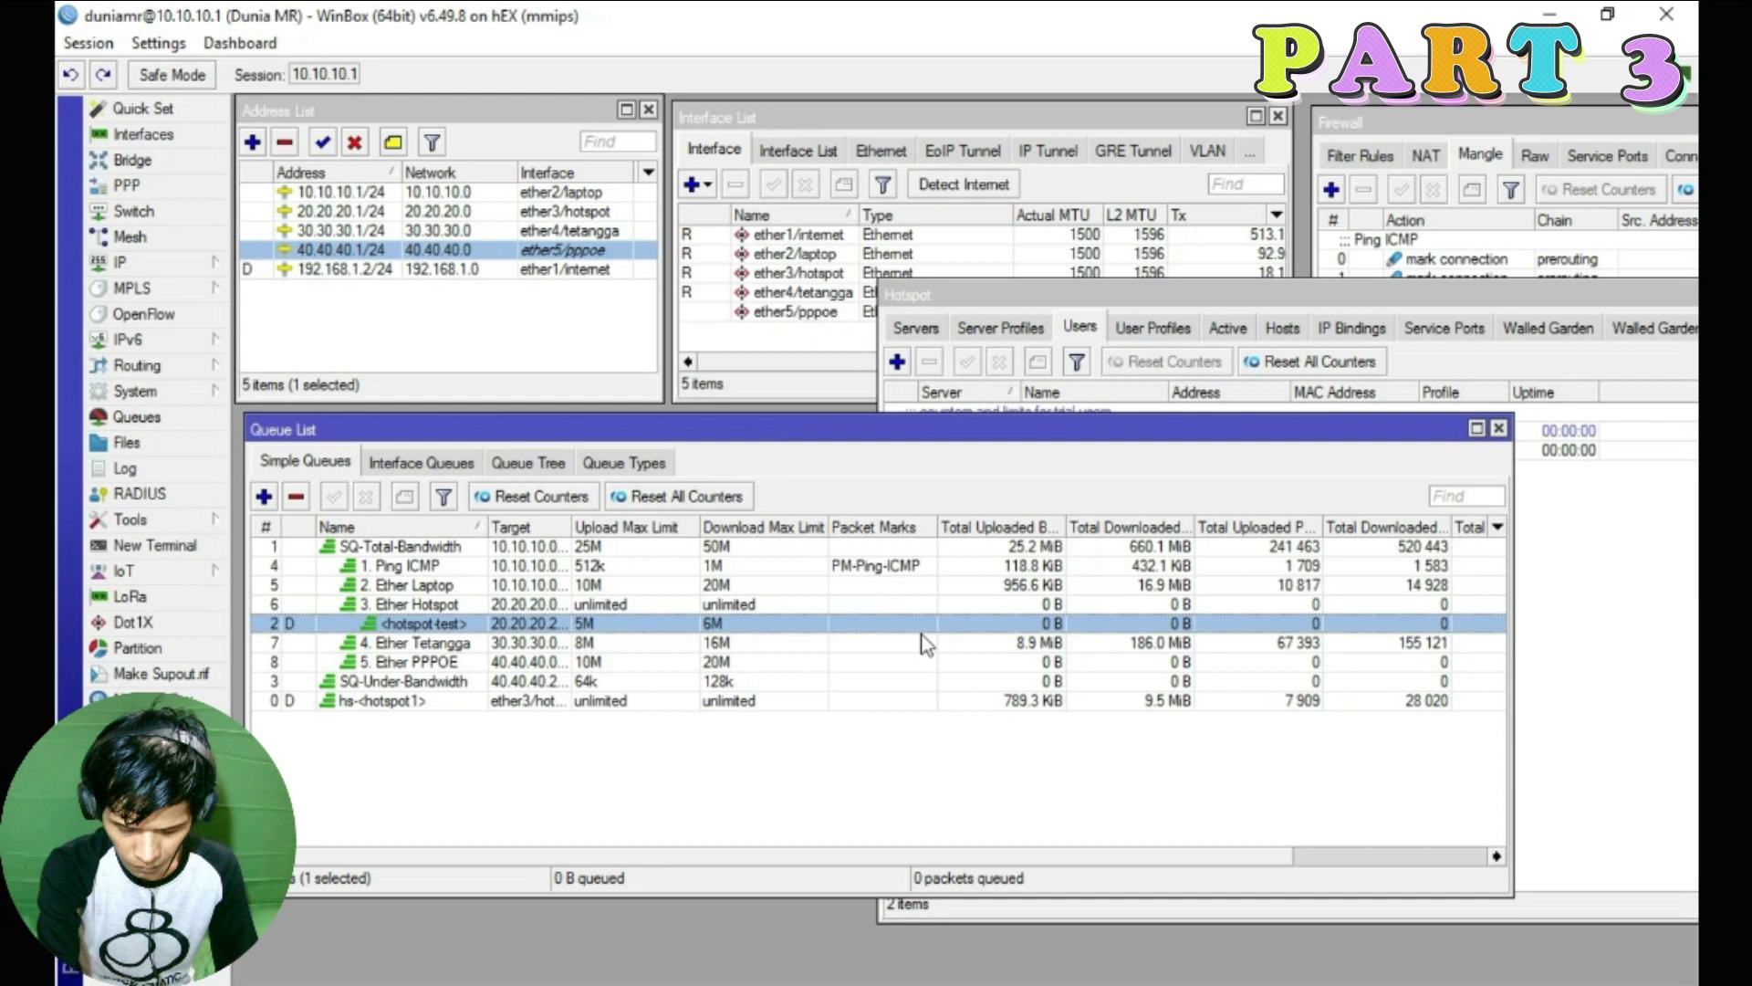
drag(1086, 295, 1161, 337)
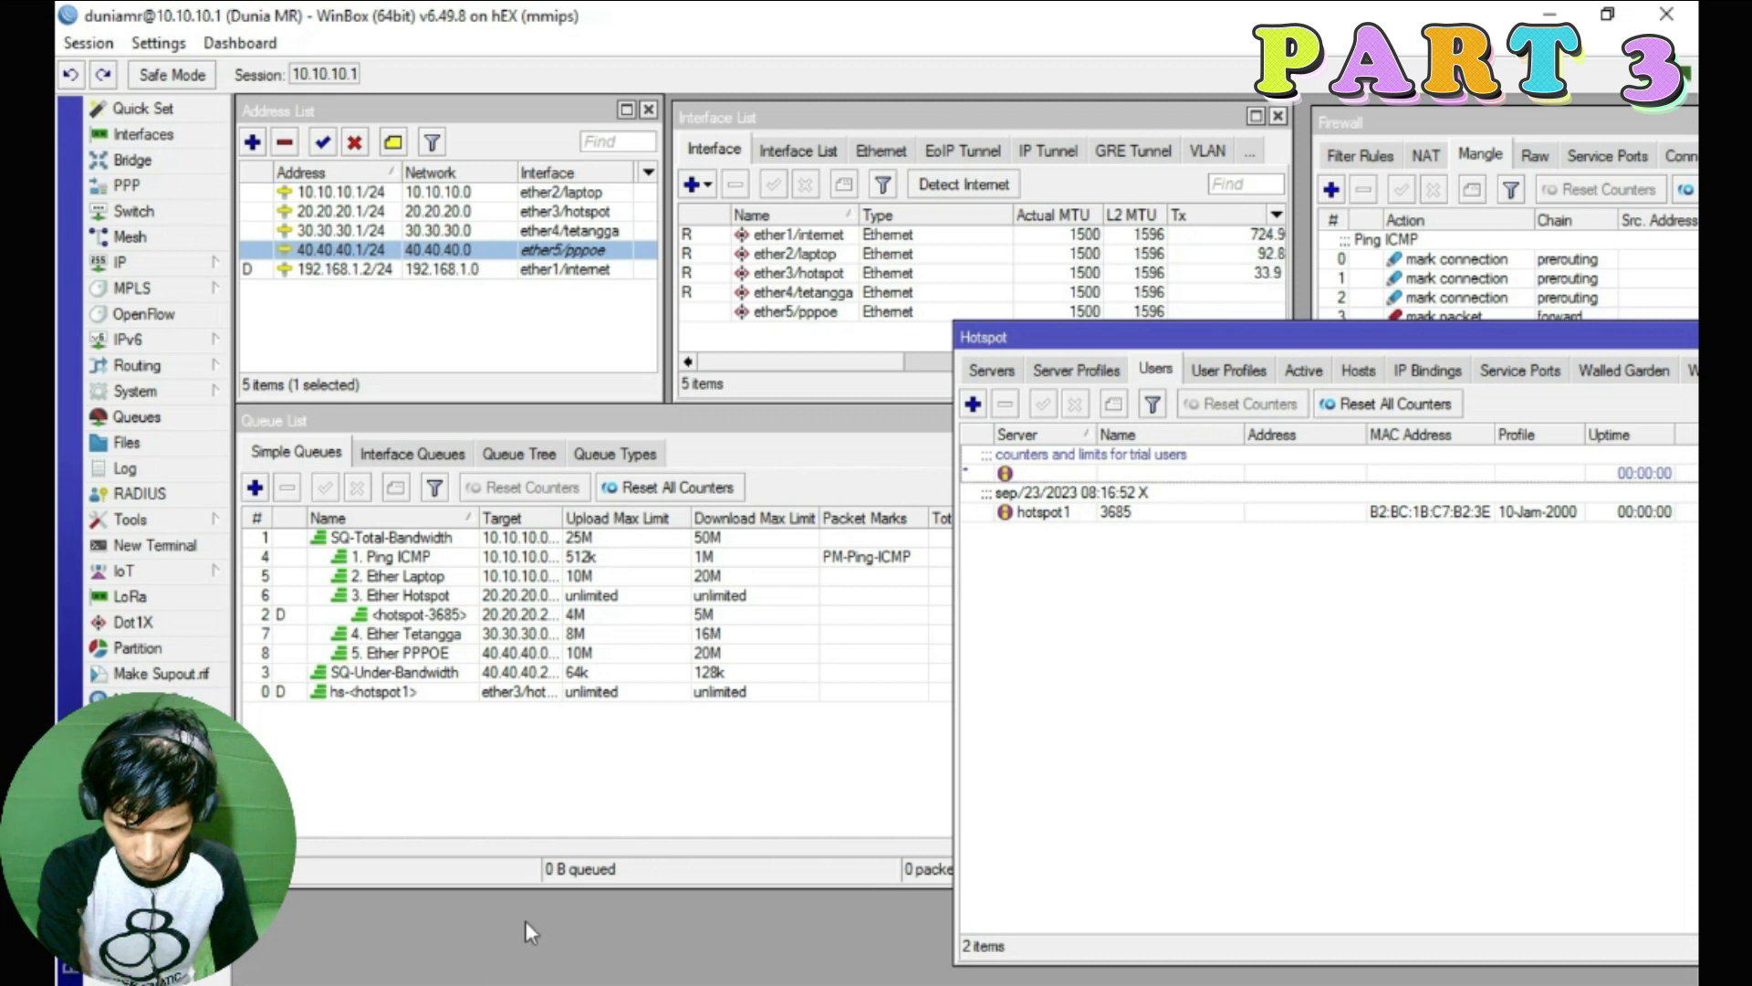
key(super)
click(452, 975)
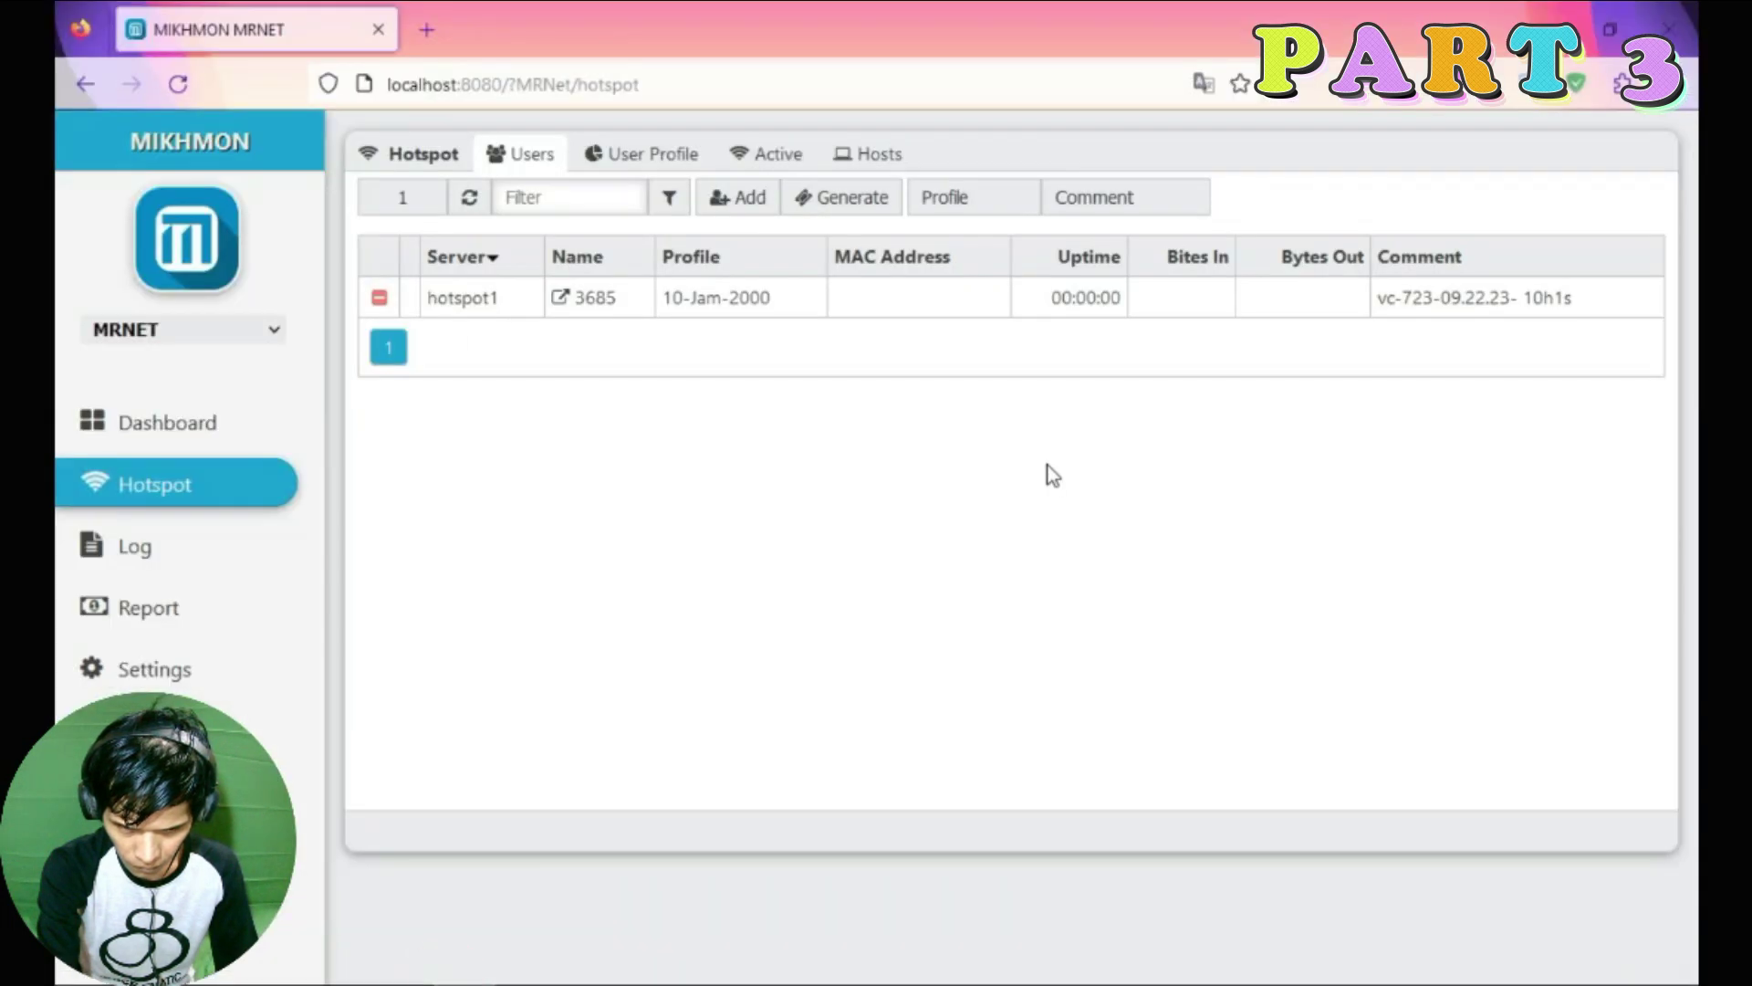
click(630, 157)
click(522, 157)
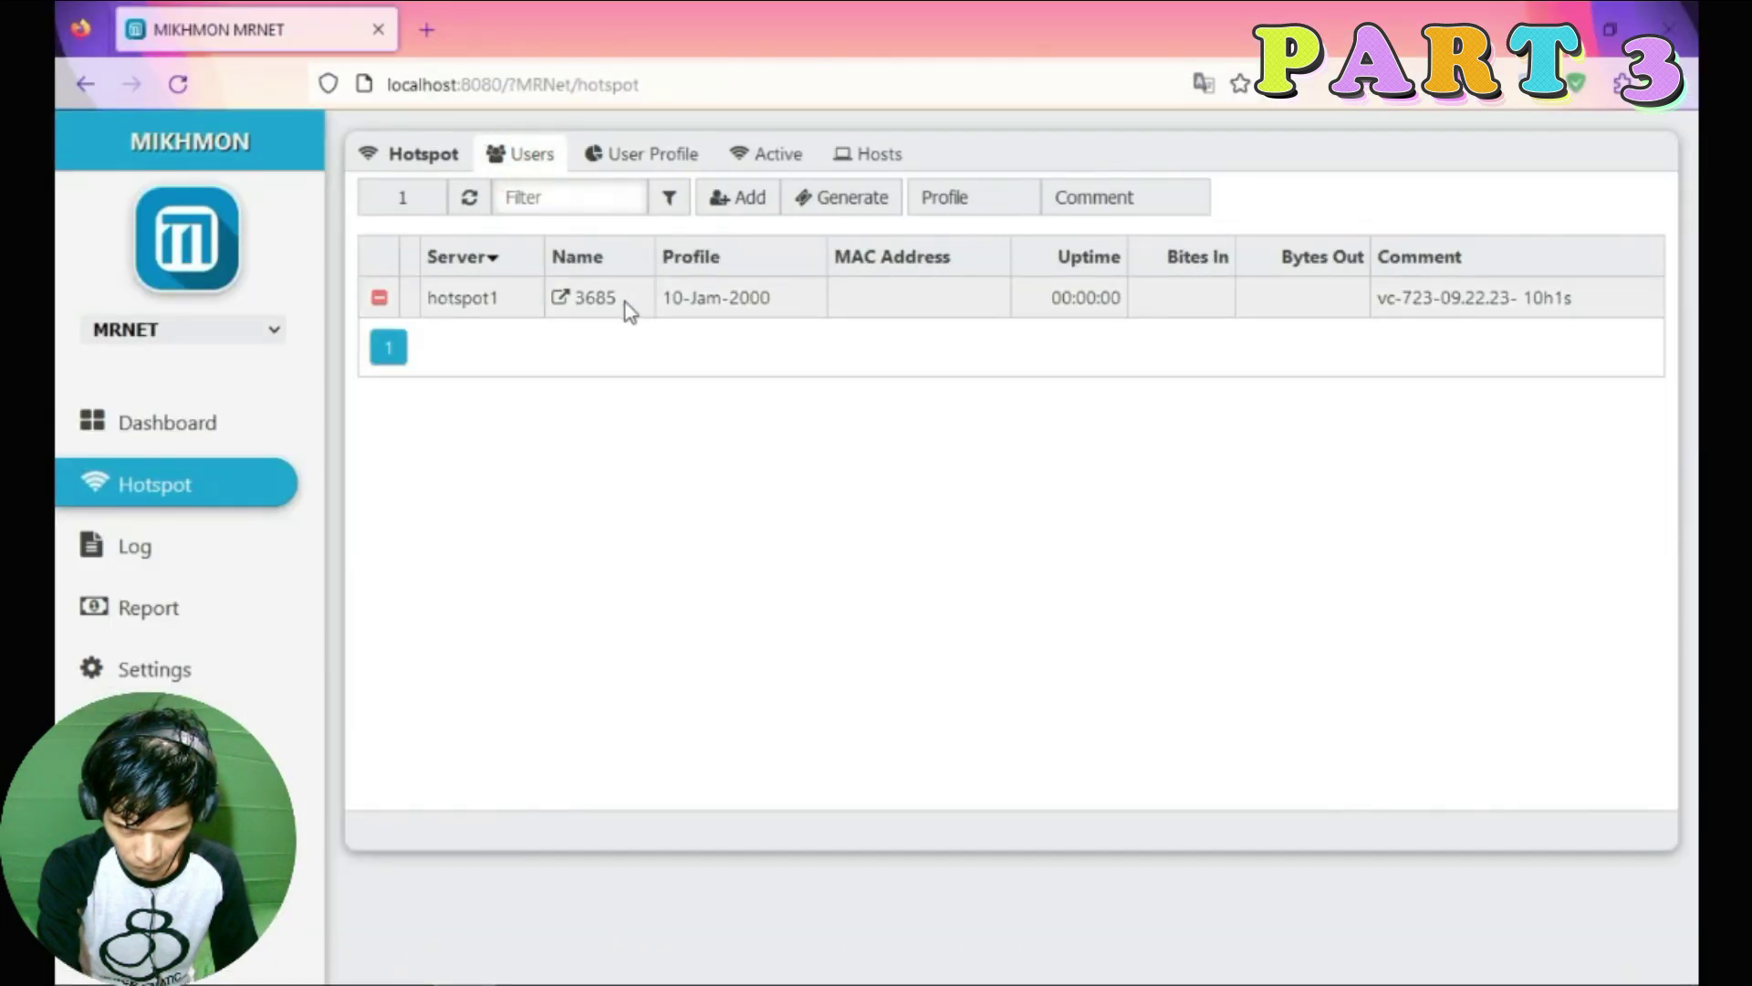
key(alt+Tab)
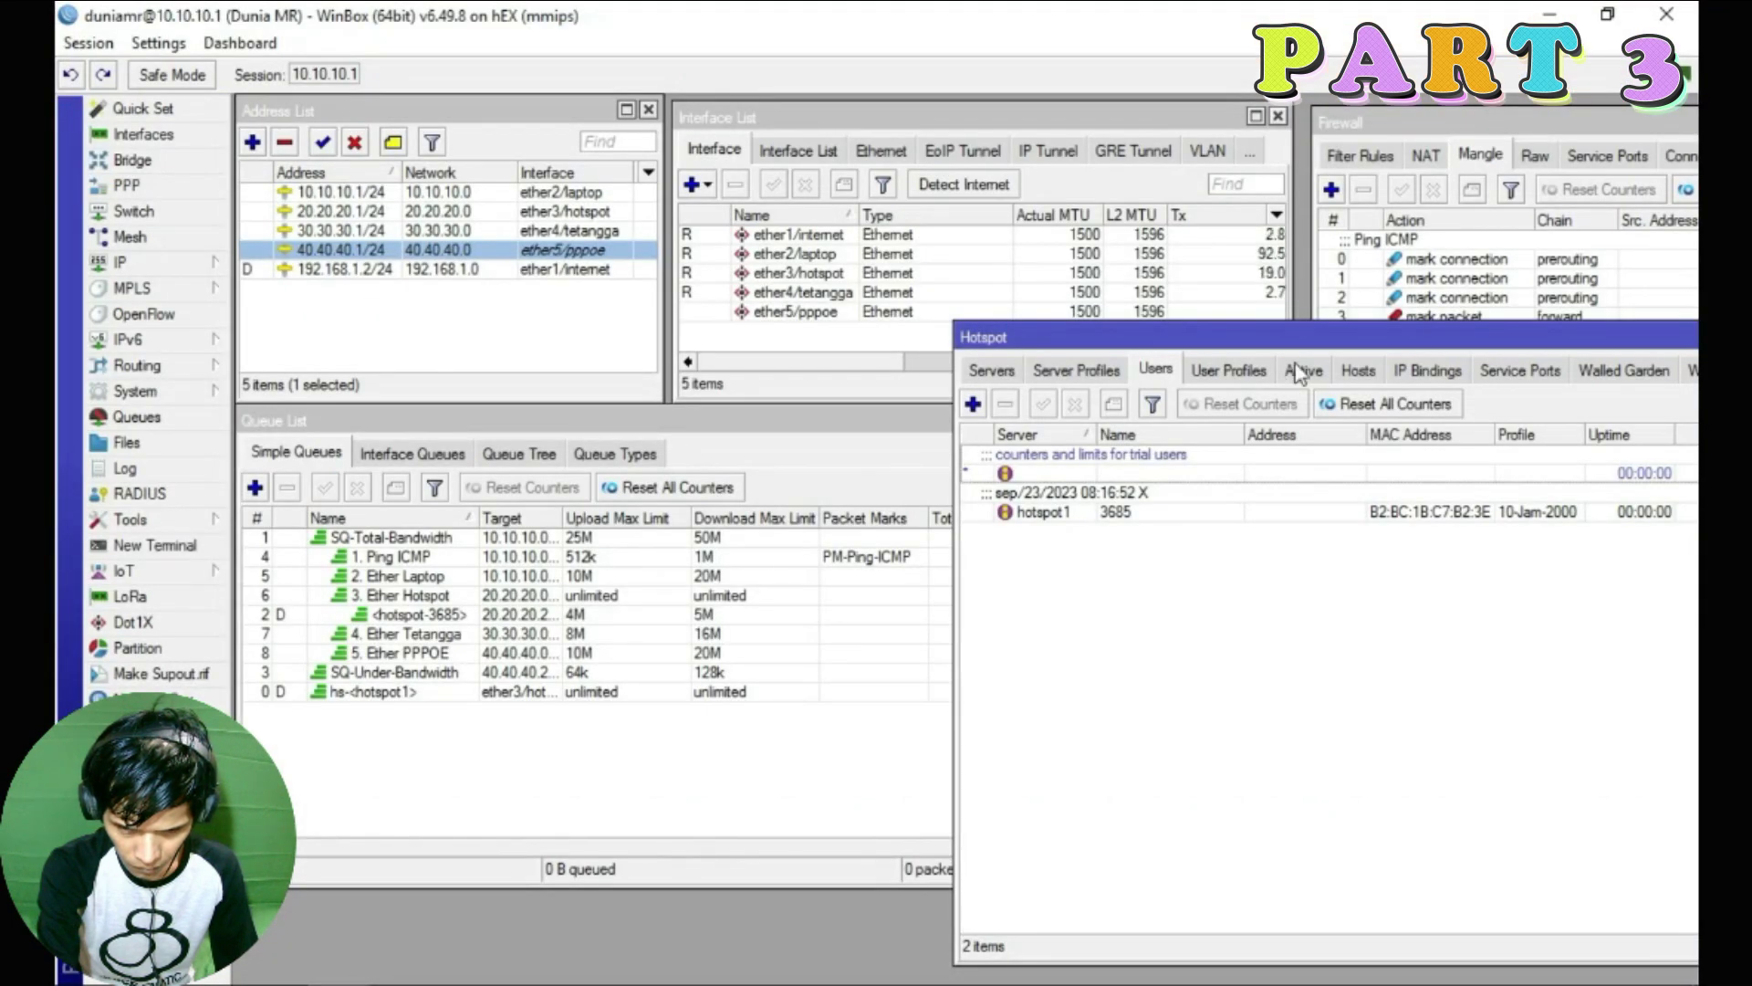
Check the active hotspot session and select the voucher user's 4M/5M dynamic queue
click(1301, 369)
drag(1182, 336, 1215, 351)
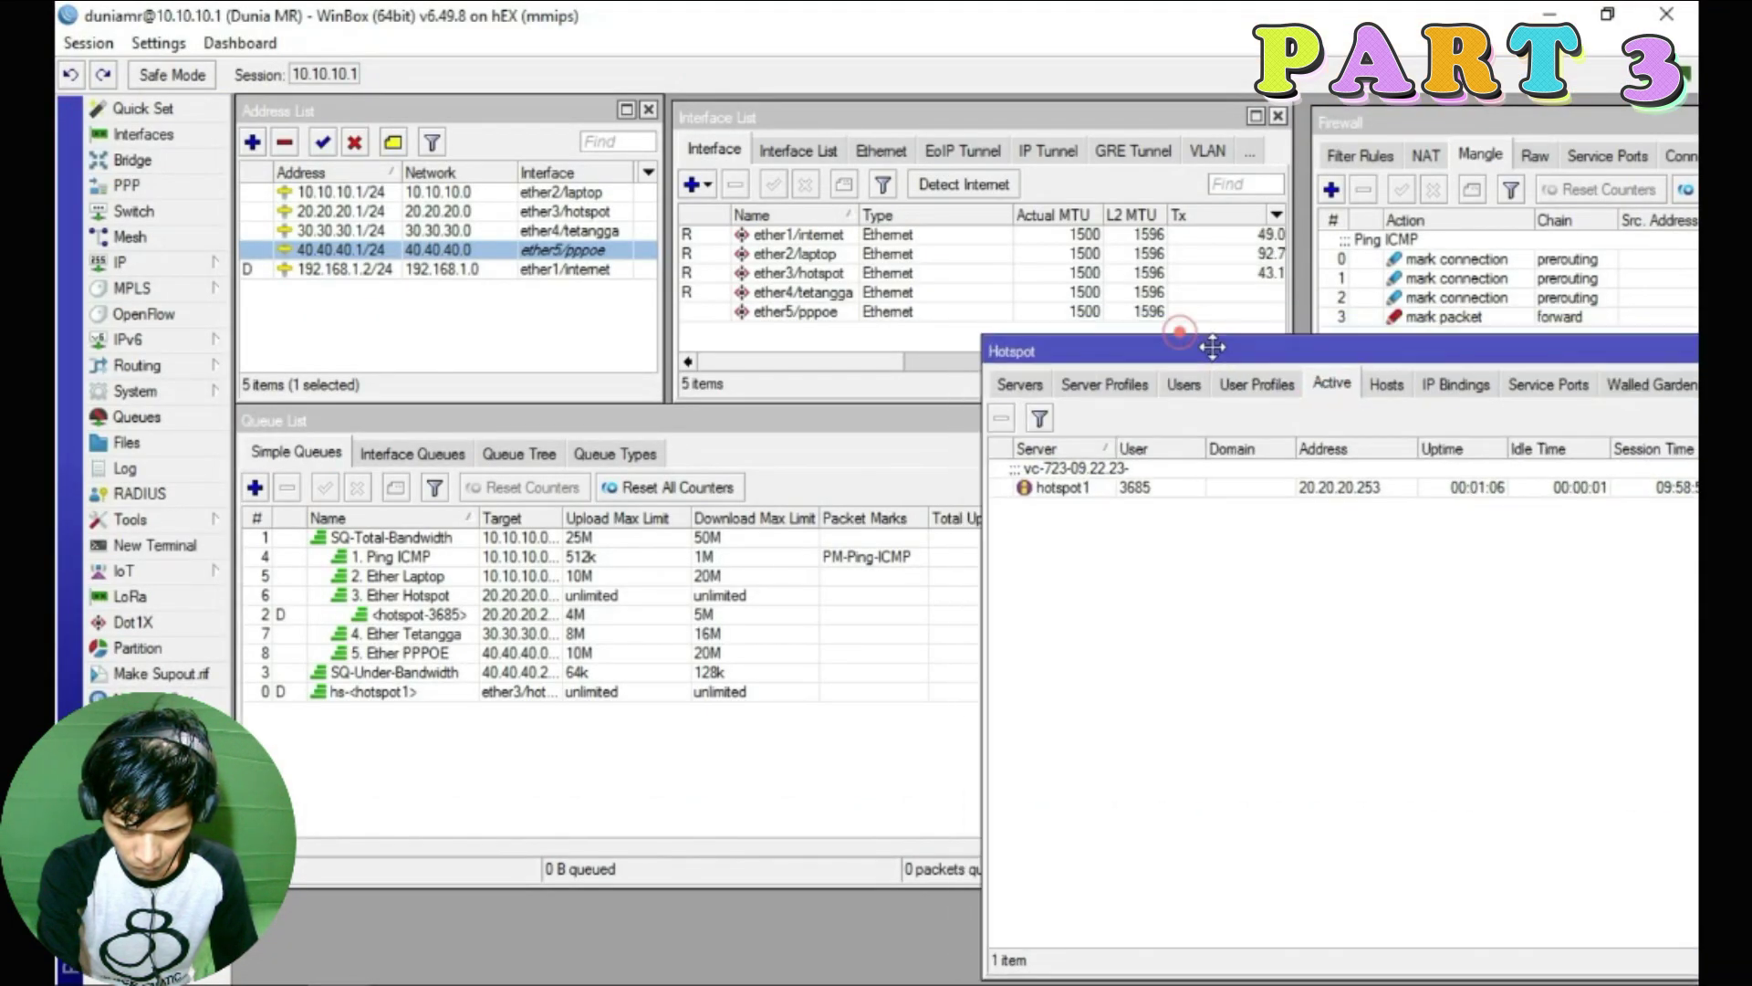
click(818, 431)
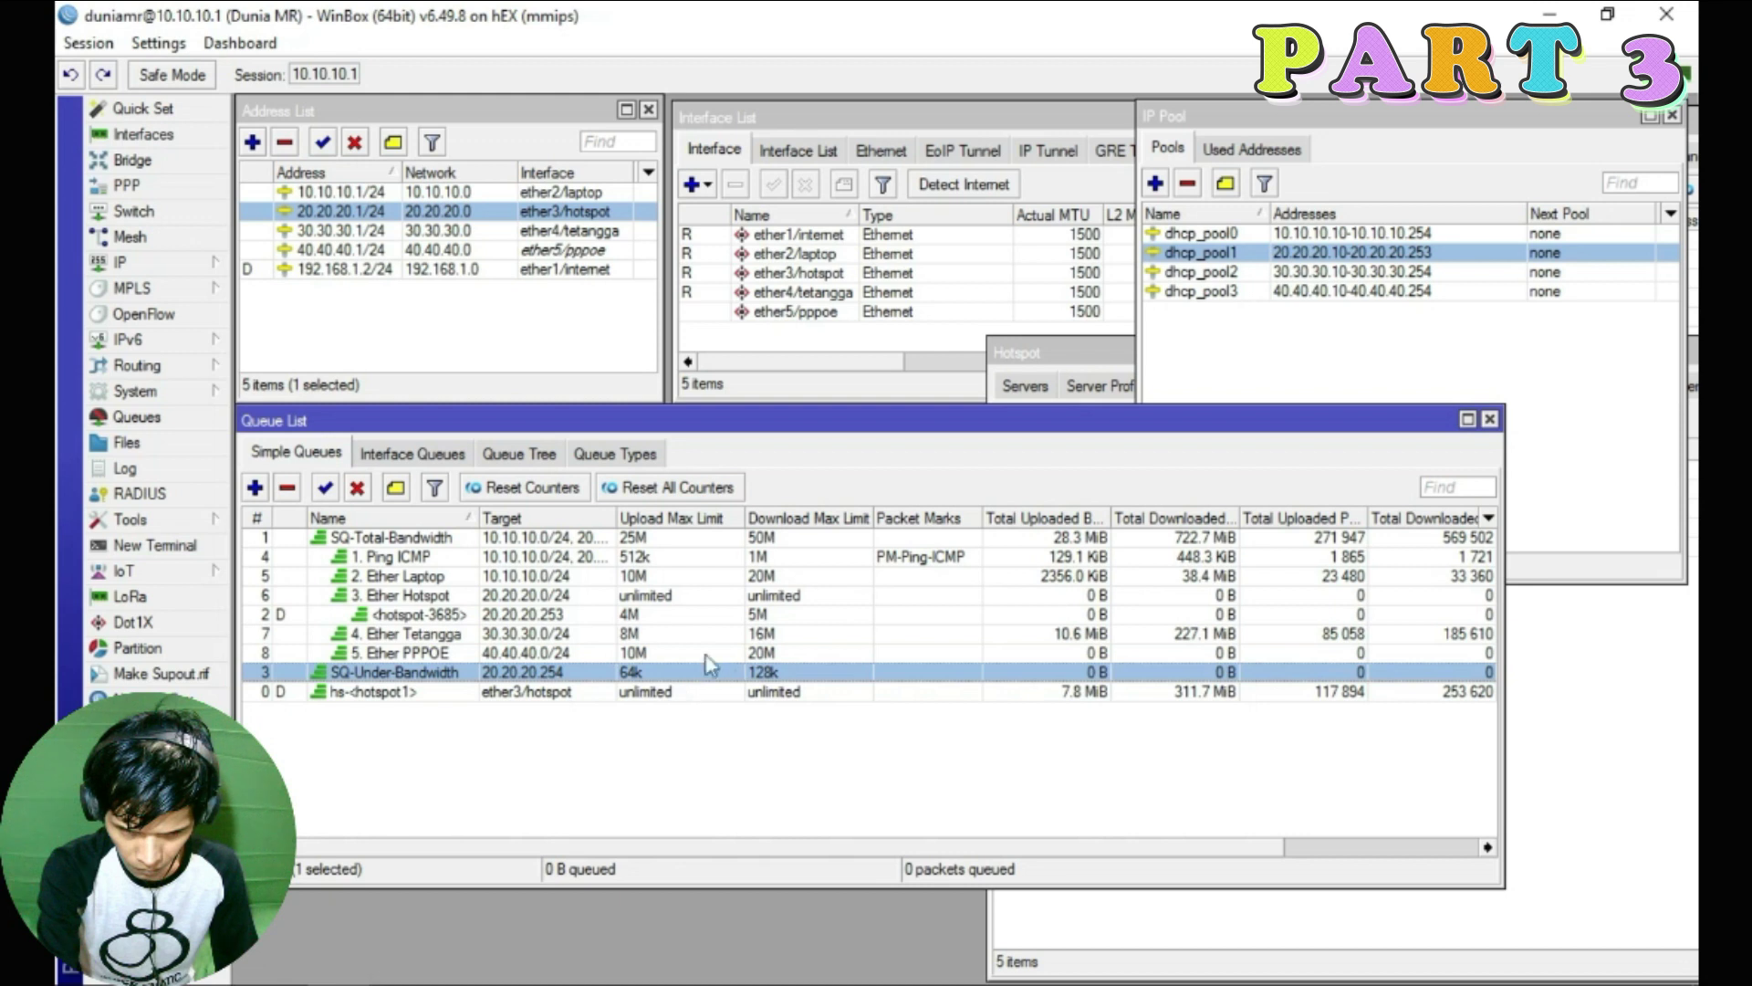
click(662, 614)
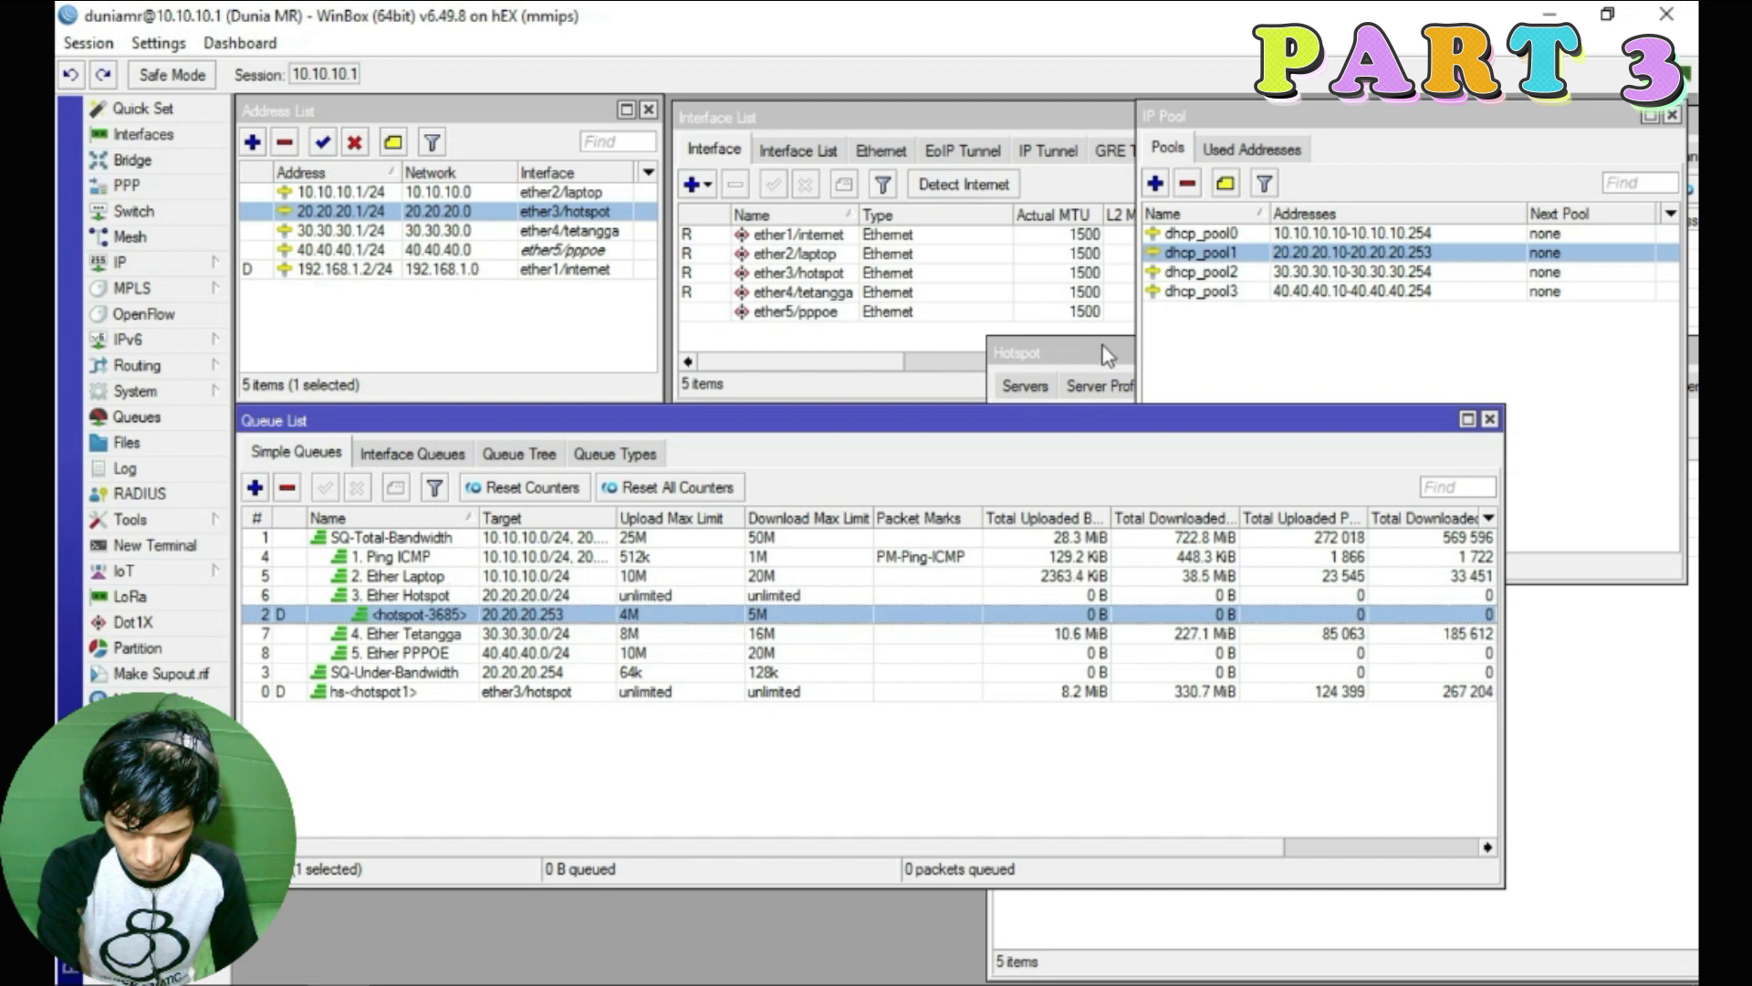
click(1049, 352)
drag(1049, 352, 718, 311)
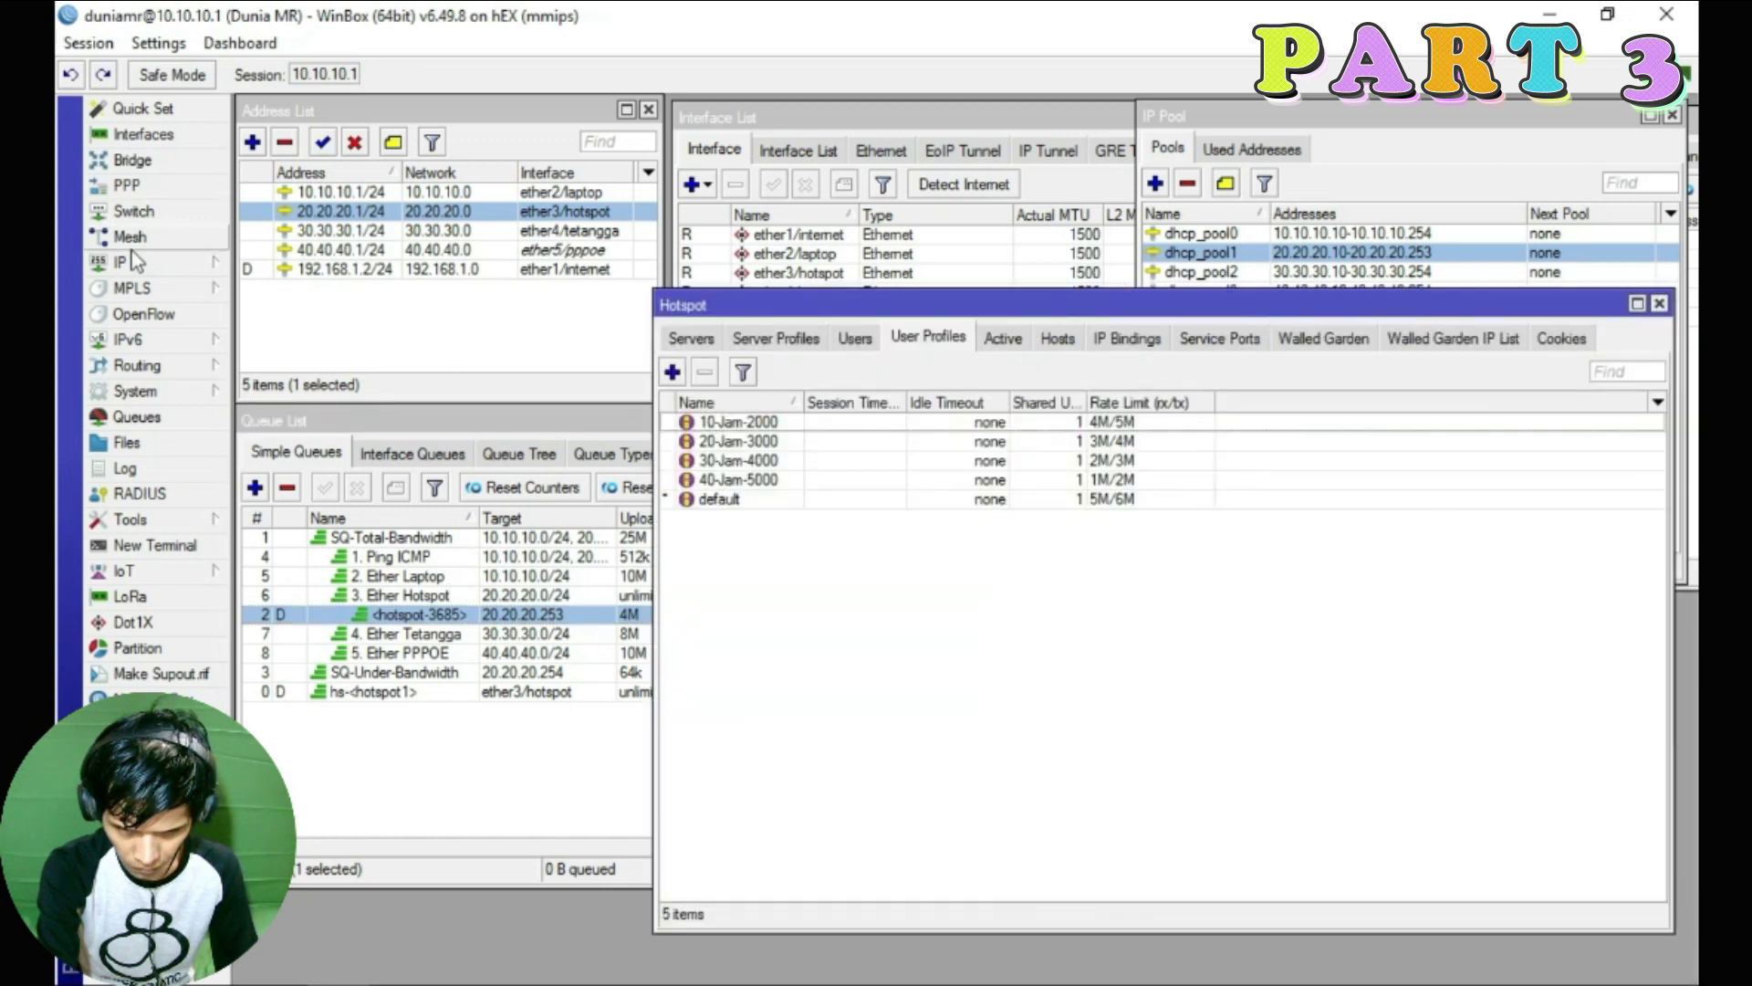
Reboot the router and, once reconnected, select the voucher user's dynamic queue
click(135, 391)
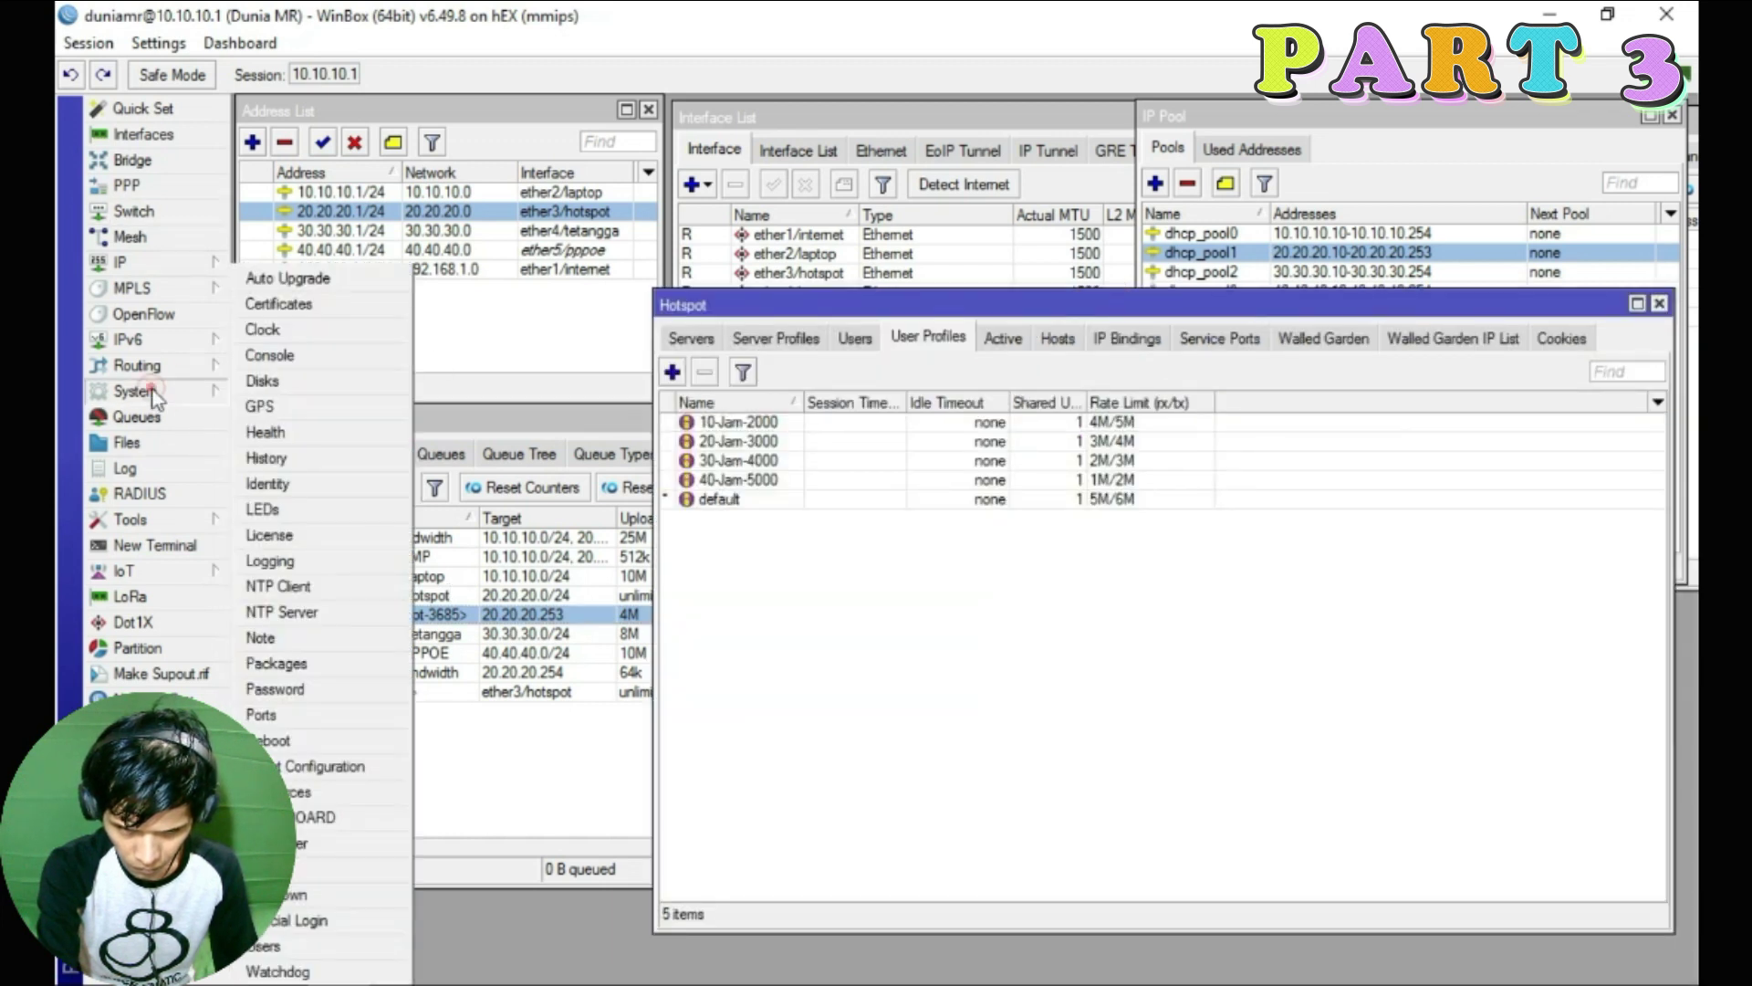
click(308, 739)
click(913, 533)
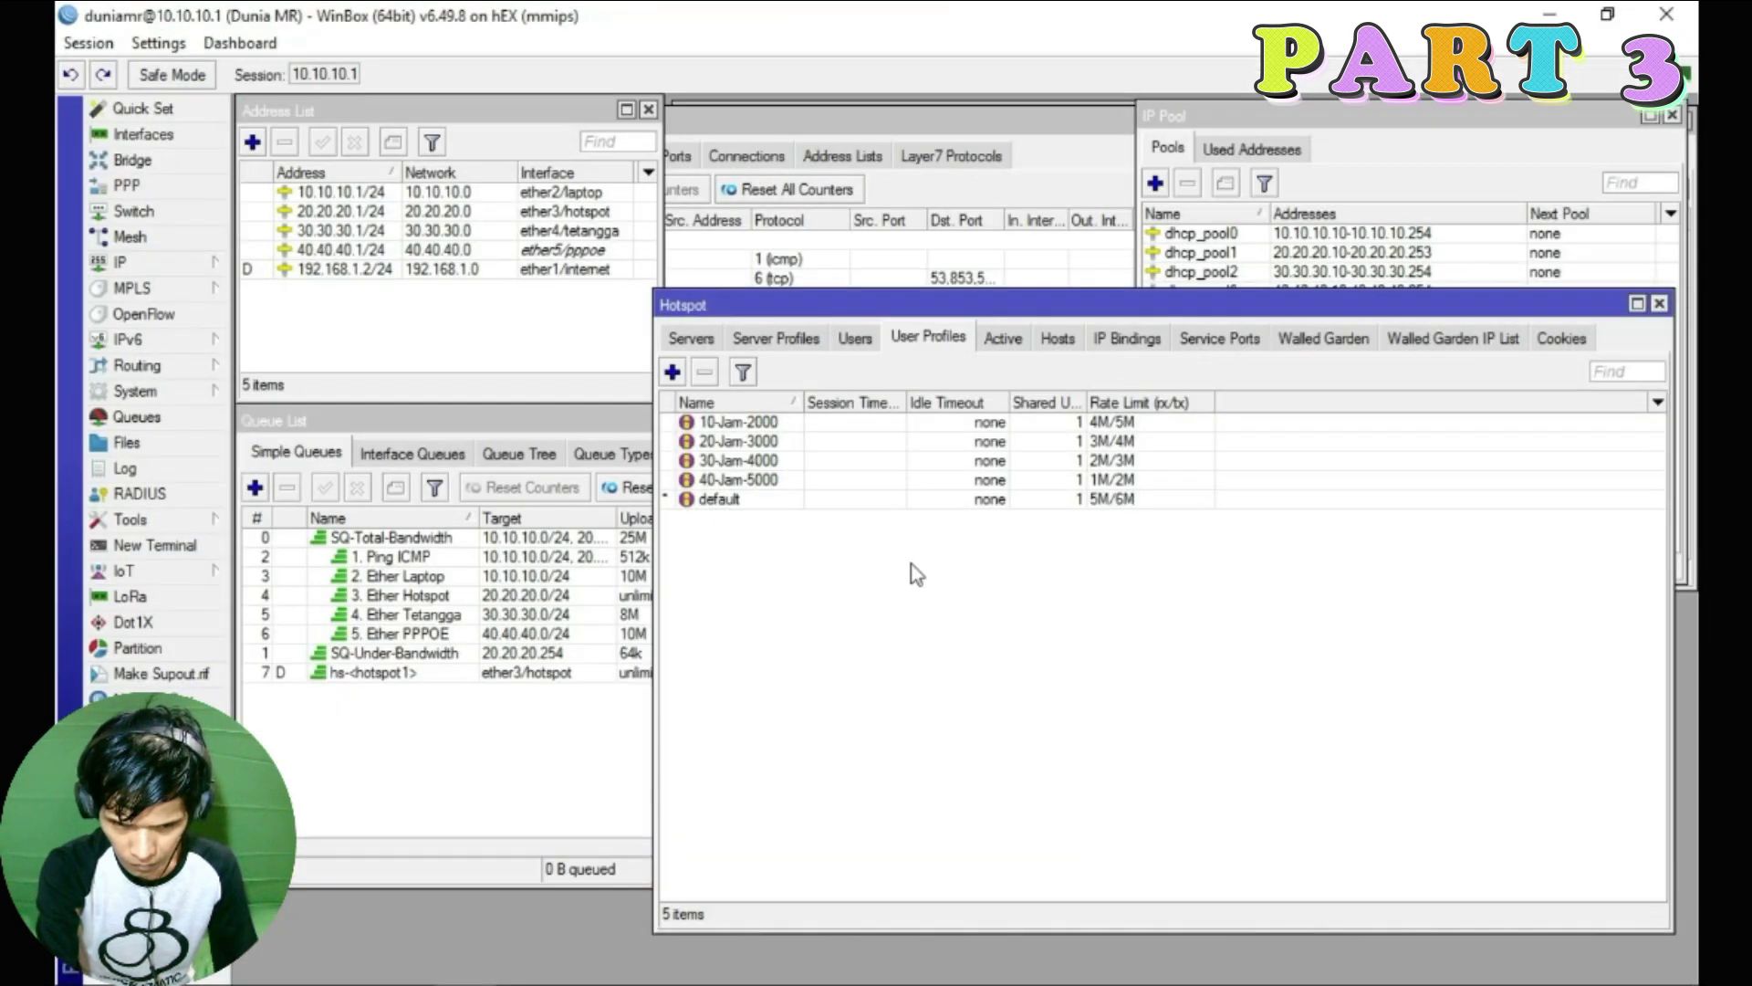
click(539, 422)
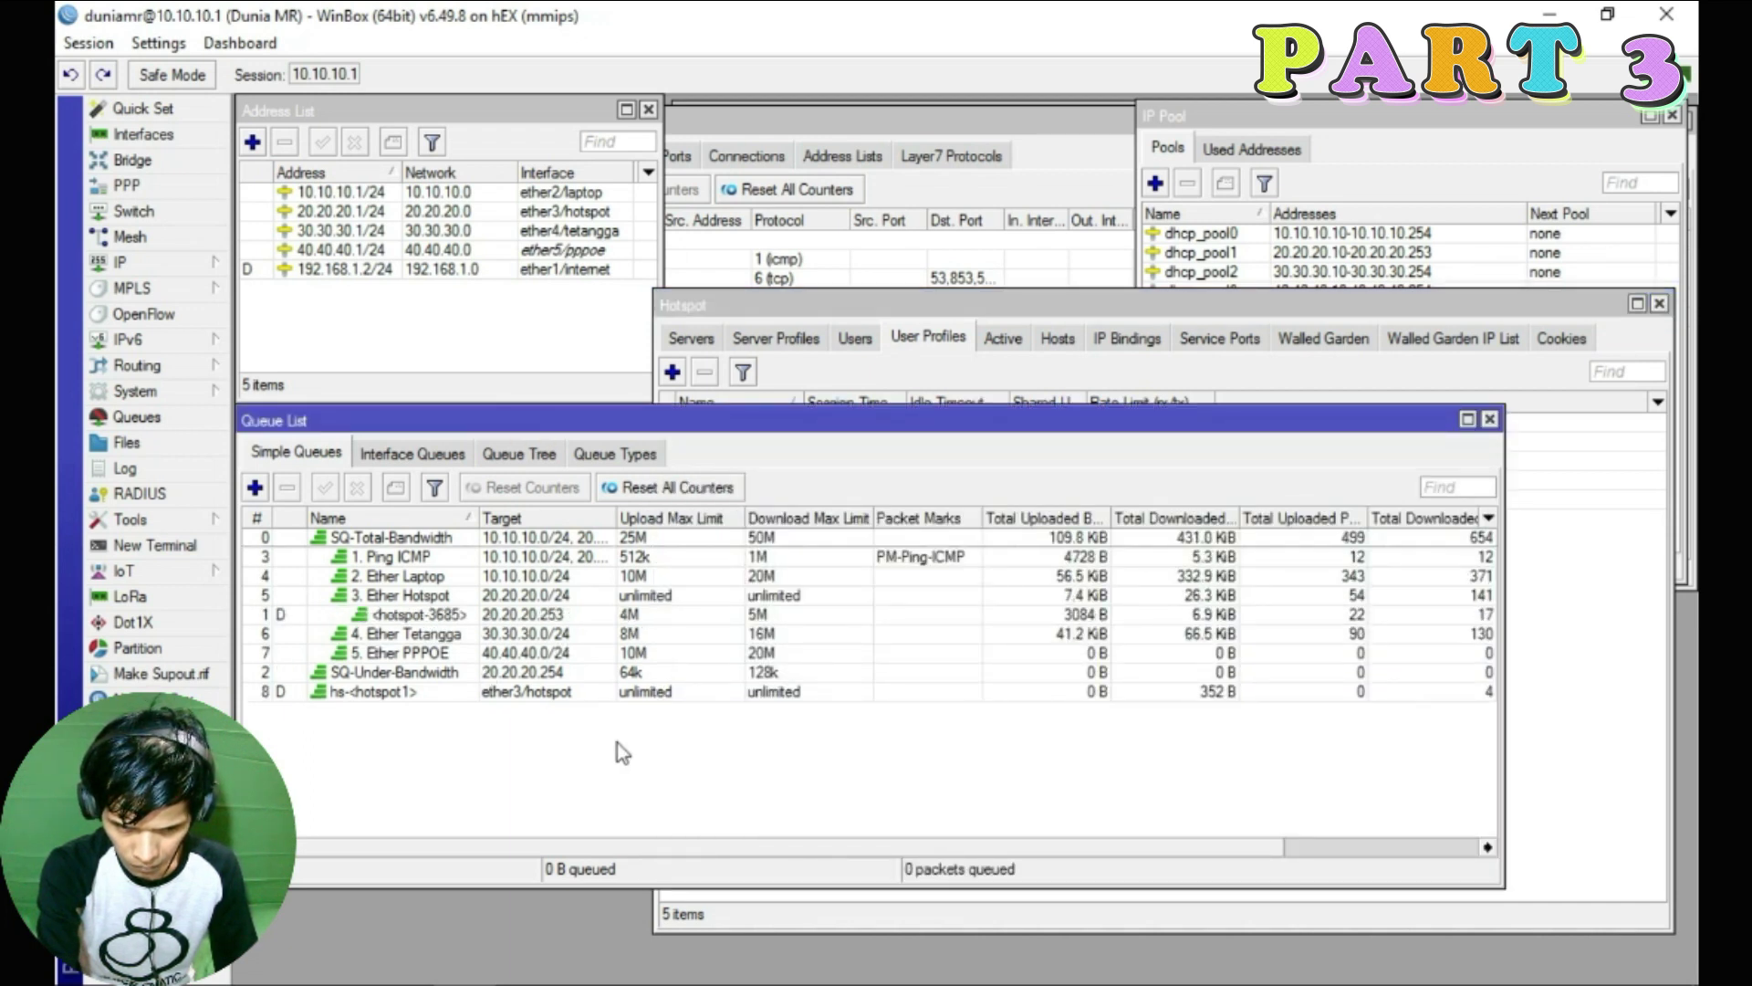
click(570, 613)
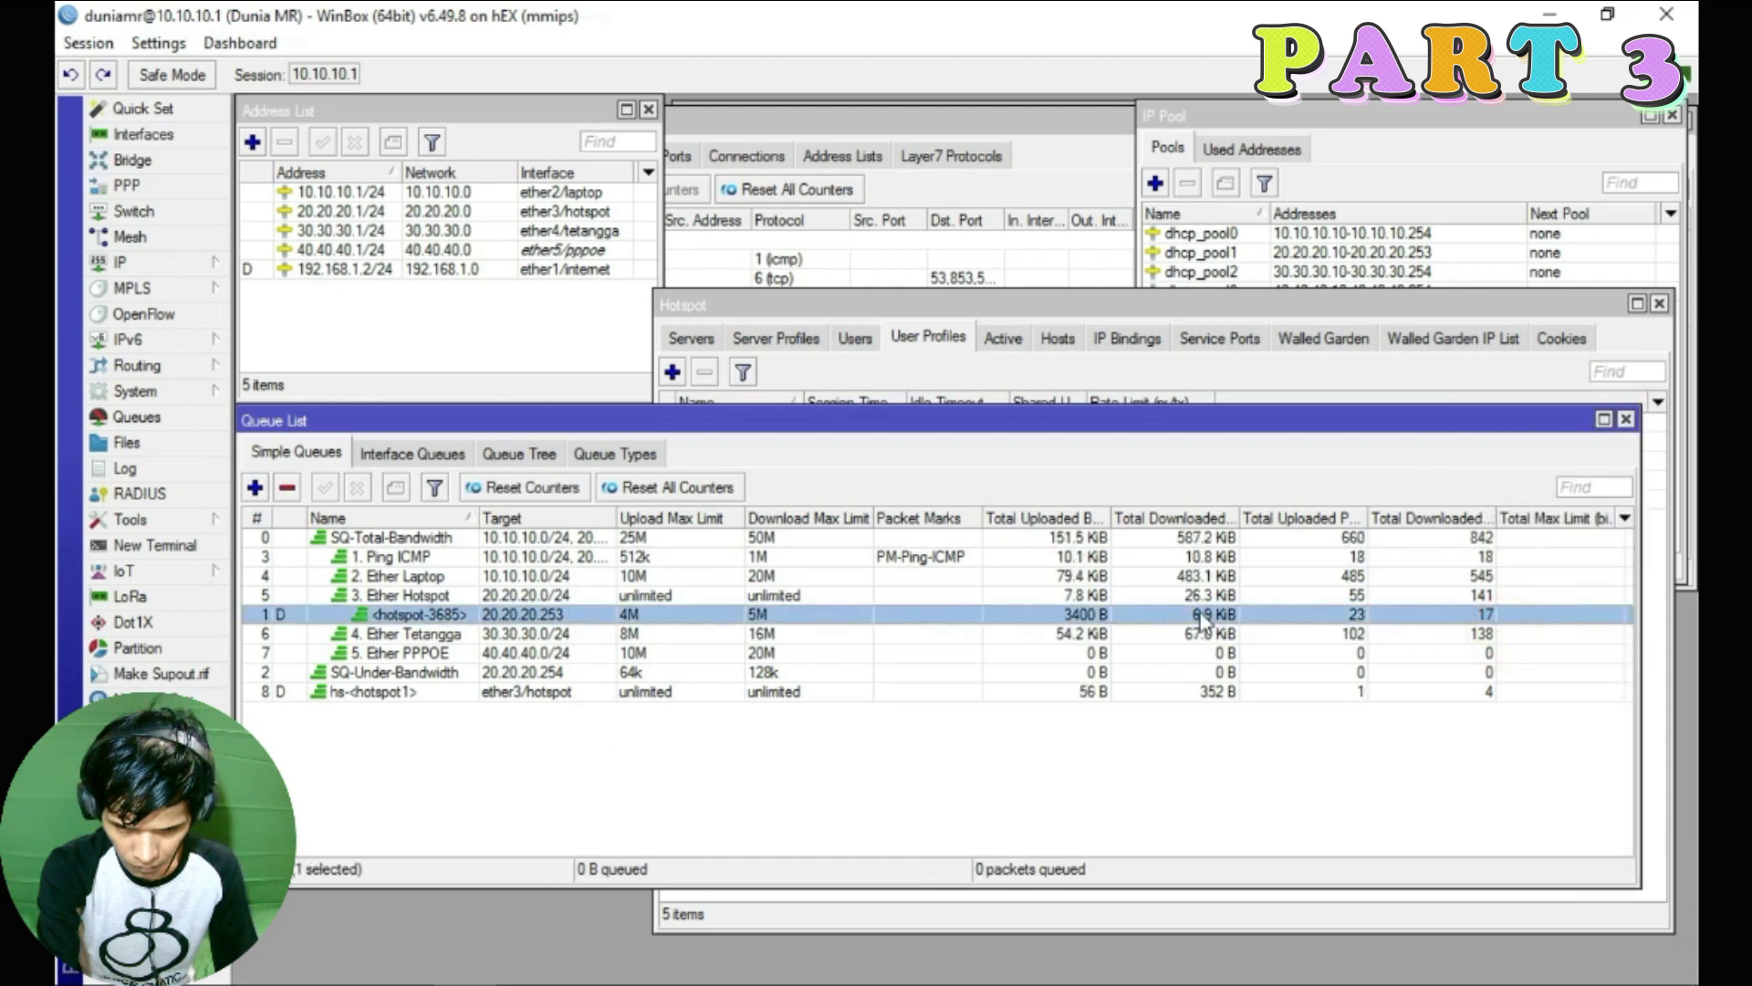